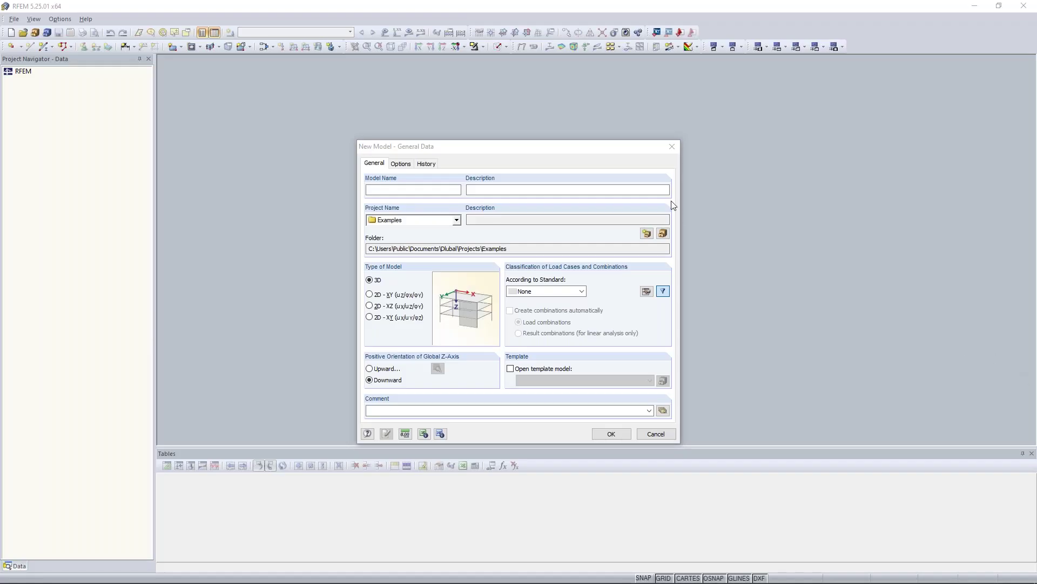
pyautogui.moveTo(482, 149); pyautogui.dragTo(451, 100)
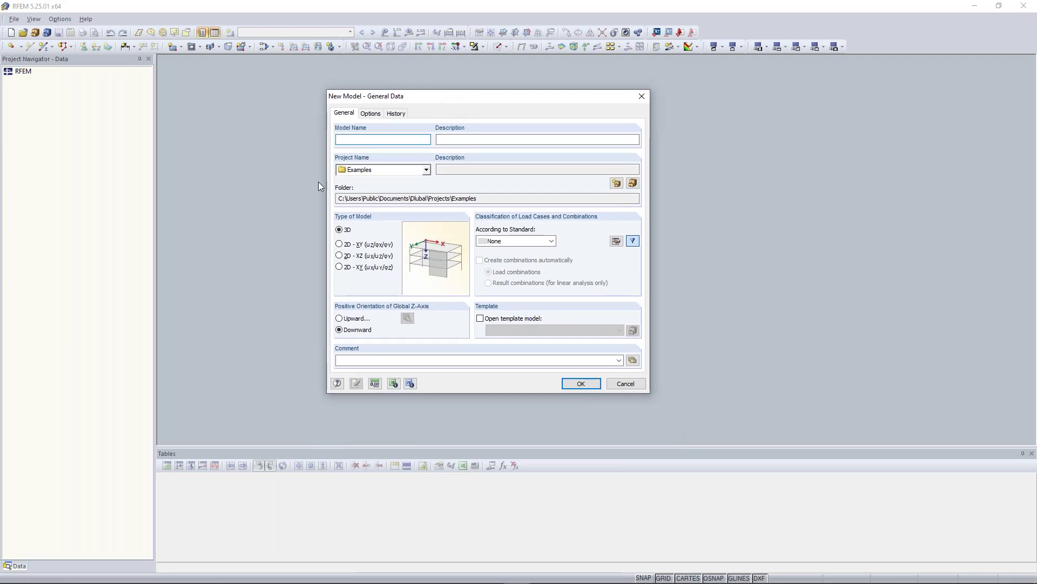
pyautogui.moveTo(383, 101); pyautogui.dragTo(395, 111)
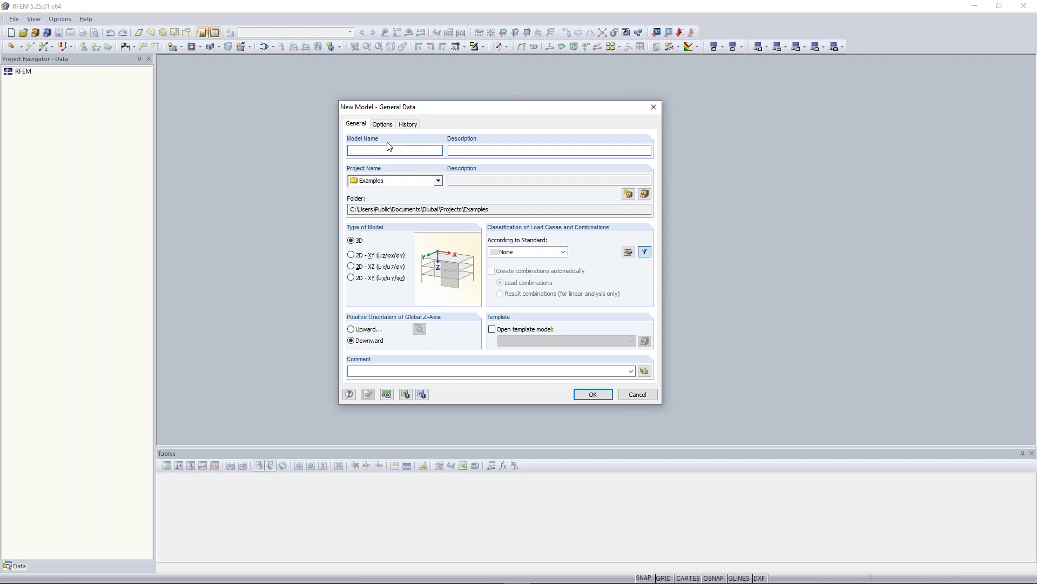
pyautogui.click(653, 107)
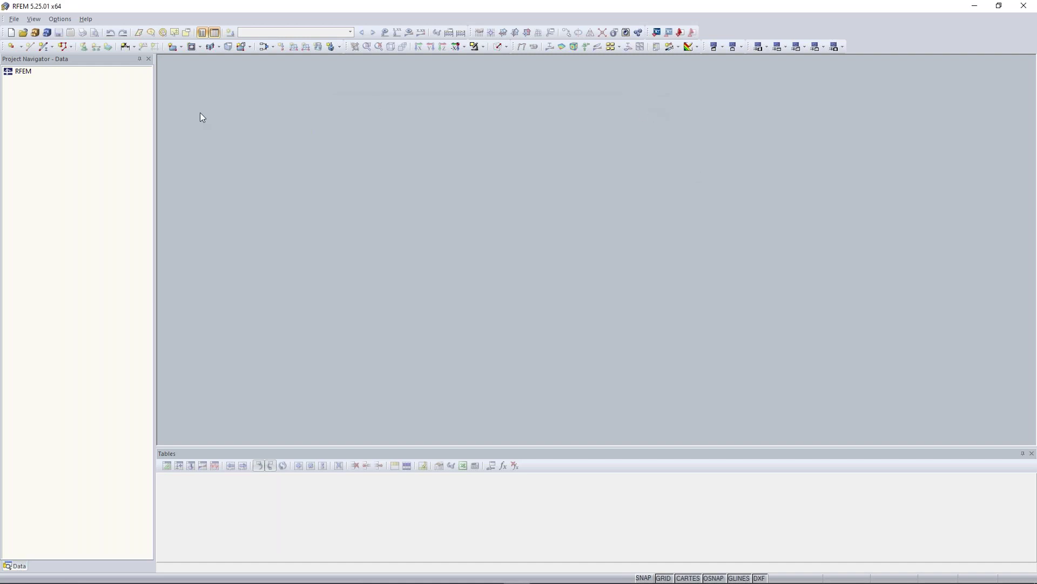
pyautogui.click(13, 20)
pyautogui.click(116, 19)
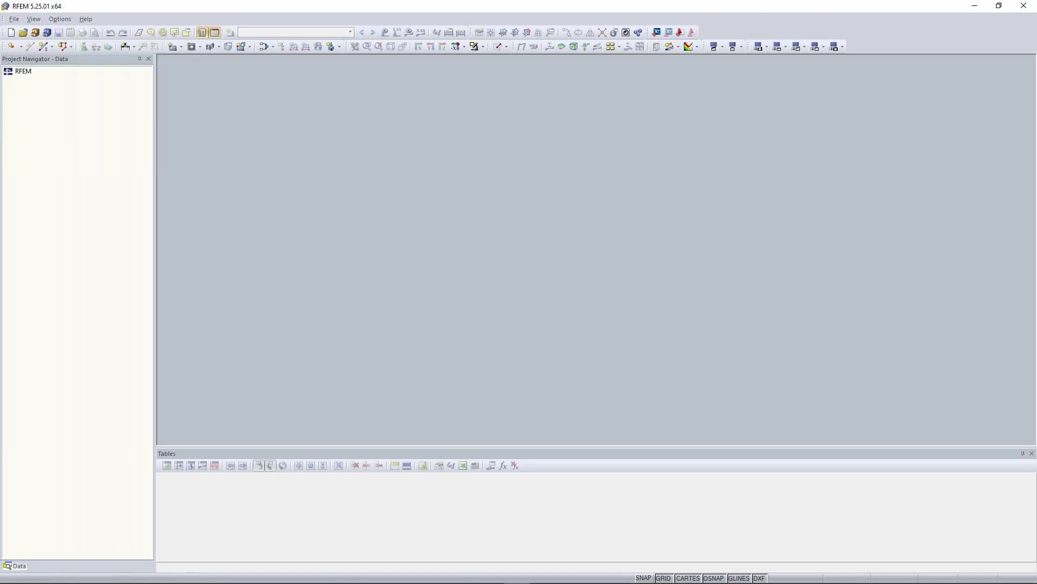
pyautogui.click(14, 21)
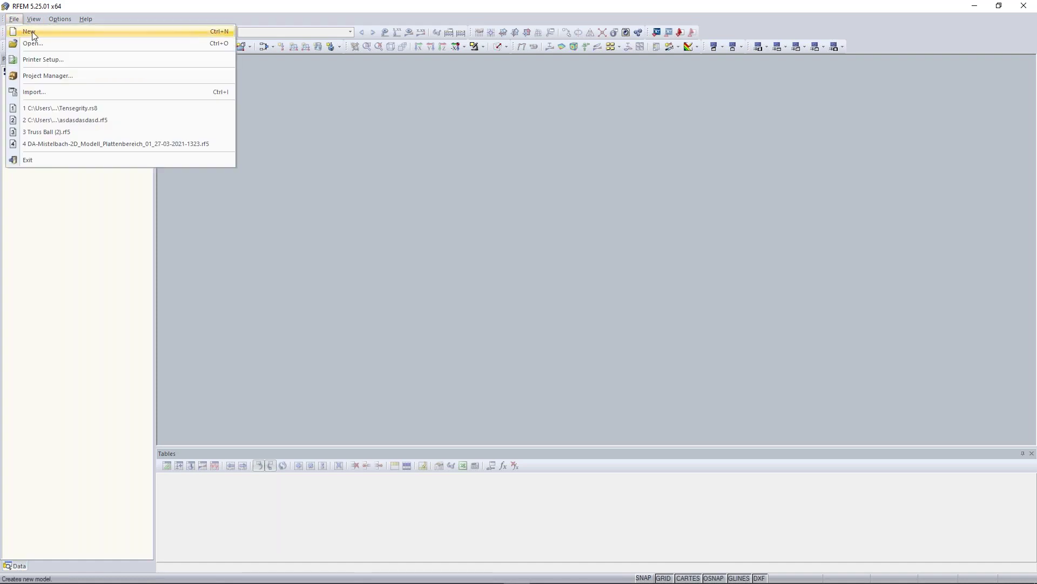
pyautogui.click(117, 21)
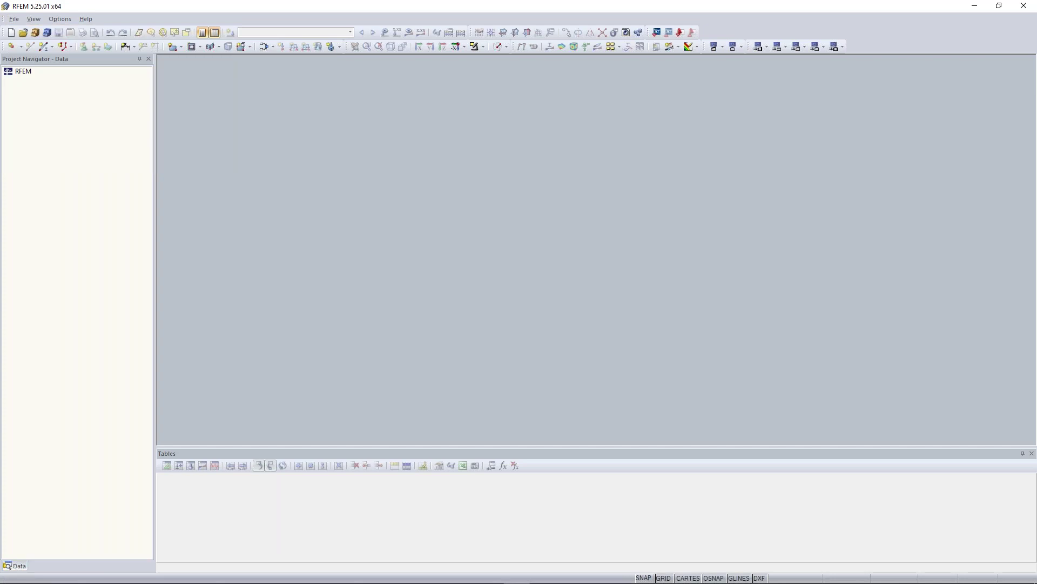
# Start a new model and enter "Continous Plate 01" as its model name.
pyautogui.click(12, 33)
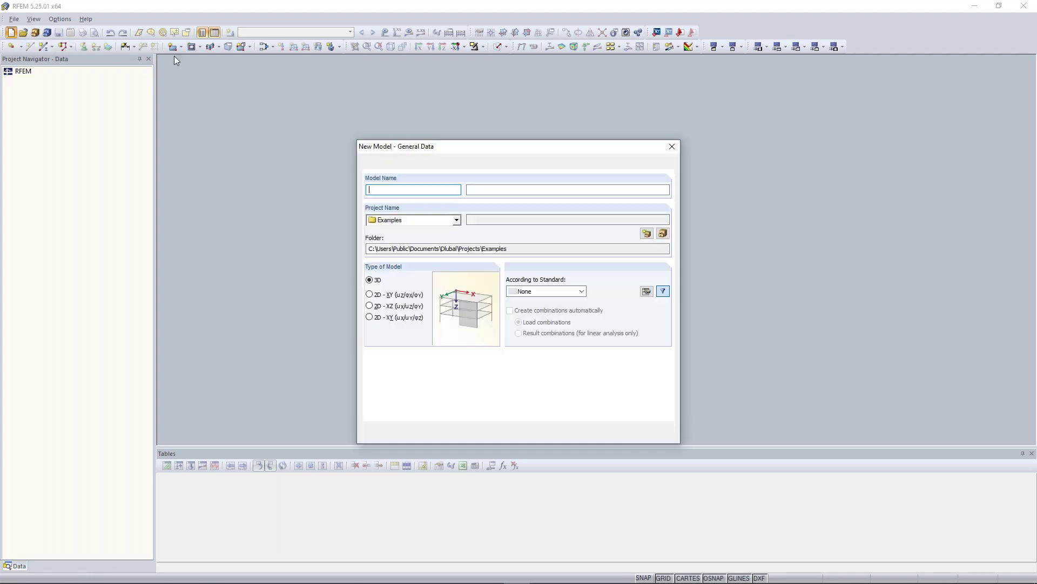
pyautogui.moveTo(505, 147); pyautogui.dragTo(489, 130)
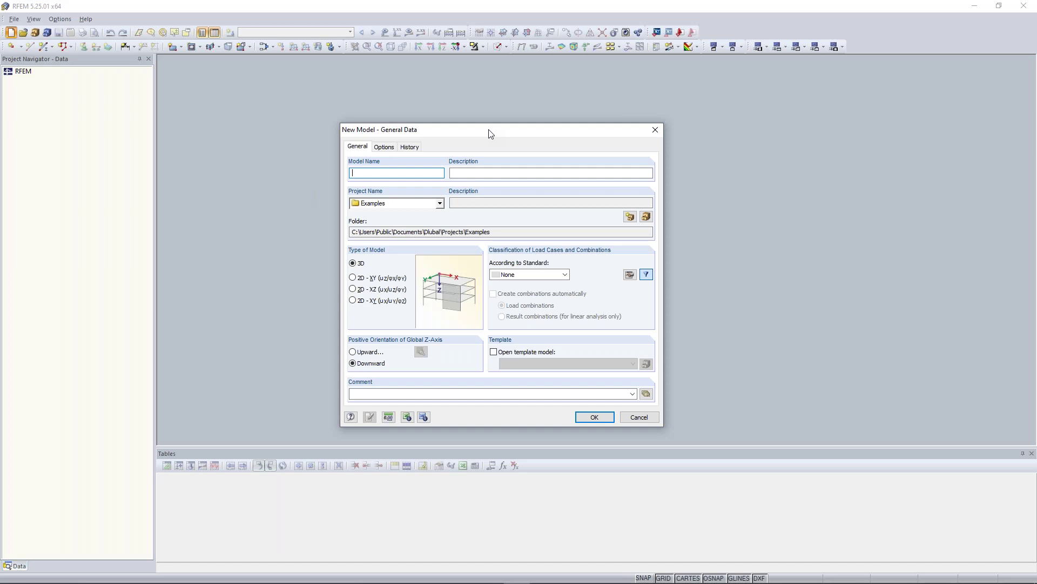
pyautogui.write('Conti')
pyautogui.write('niou')
pyautogui.press('BackSpace')
pyautogui.press('BackSpace')
pyautogui.write('ous Plate 01')
# Look through the available project folders for the new model, including the subfolders of Examples.
pyautogui.click(440, 203)
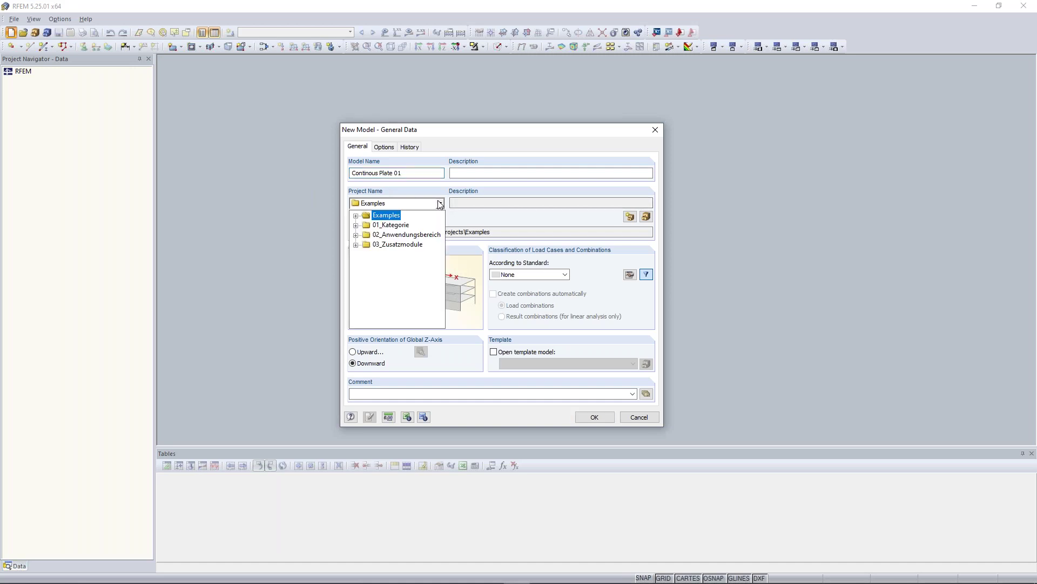
pyautogui.click(398, 196)
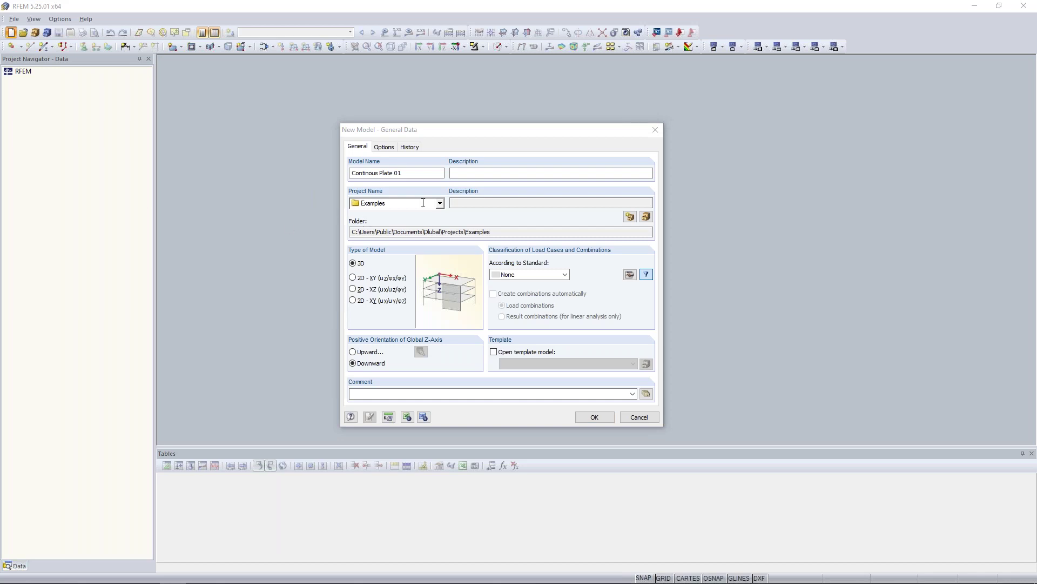
pyautogui.click(440, 203)
pyautogui.click(356, 215)
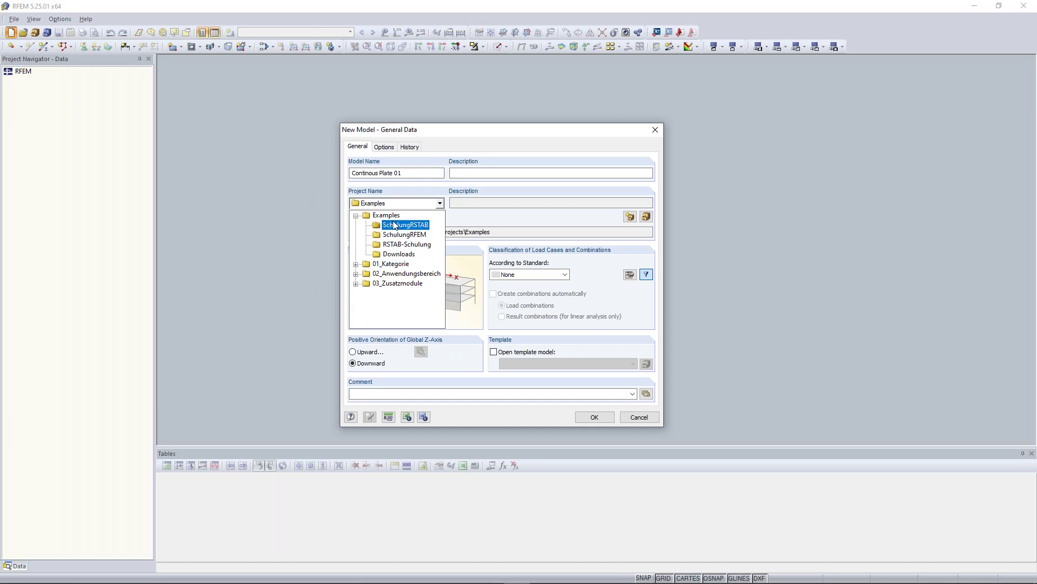
pyautogui.click(404, 197)
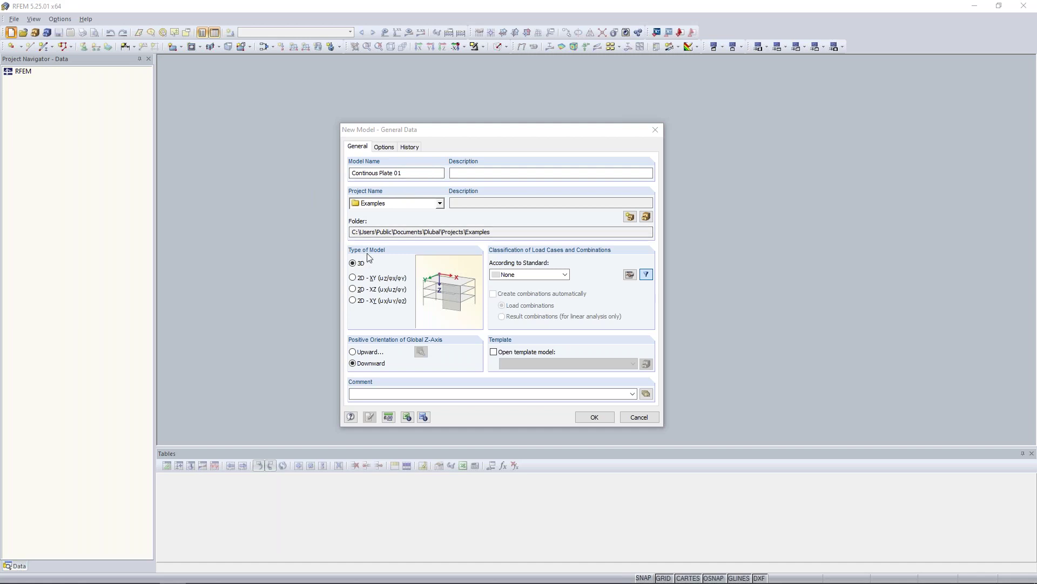
# Correct the model name to "Continuous Plate 01" and set the type of model to 2D - XY (uZ/φX/φY).
pyautogui.click(372, 173)
pyautogui.write('u')
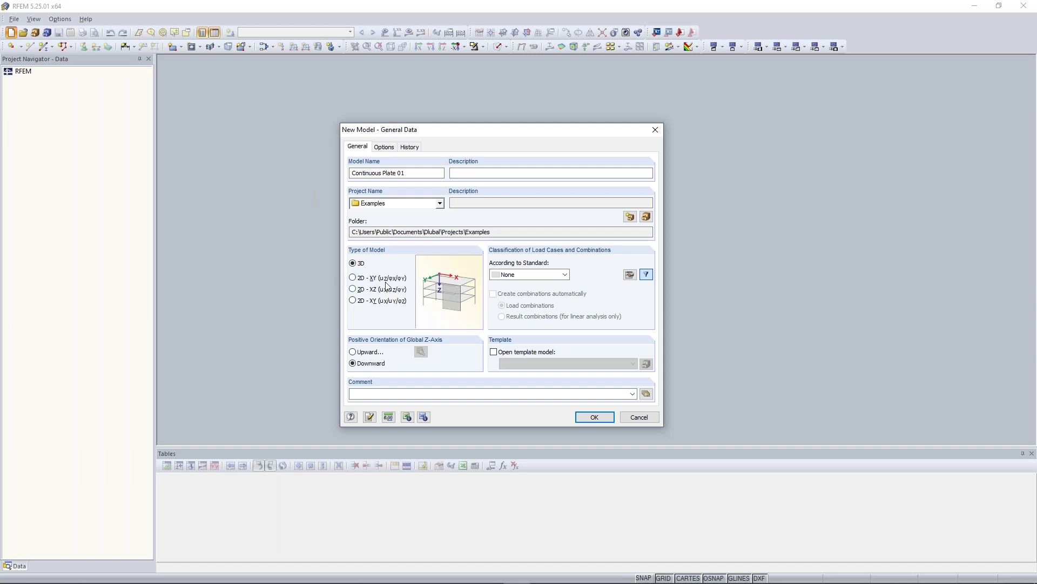
pyautogui.click(354, 278)
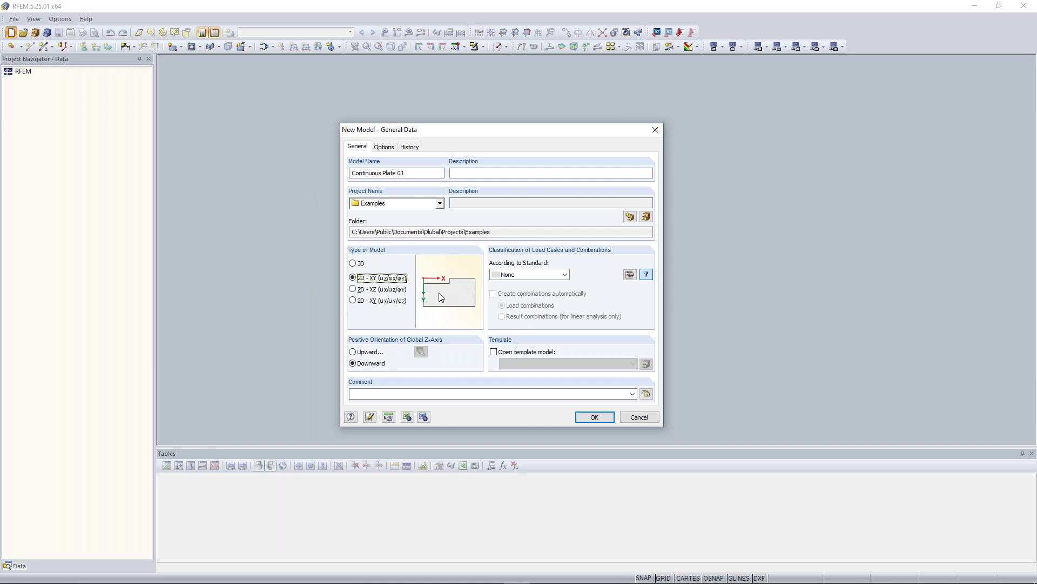
pyautogui.click(364, 290)
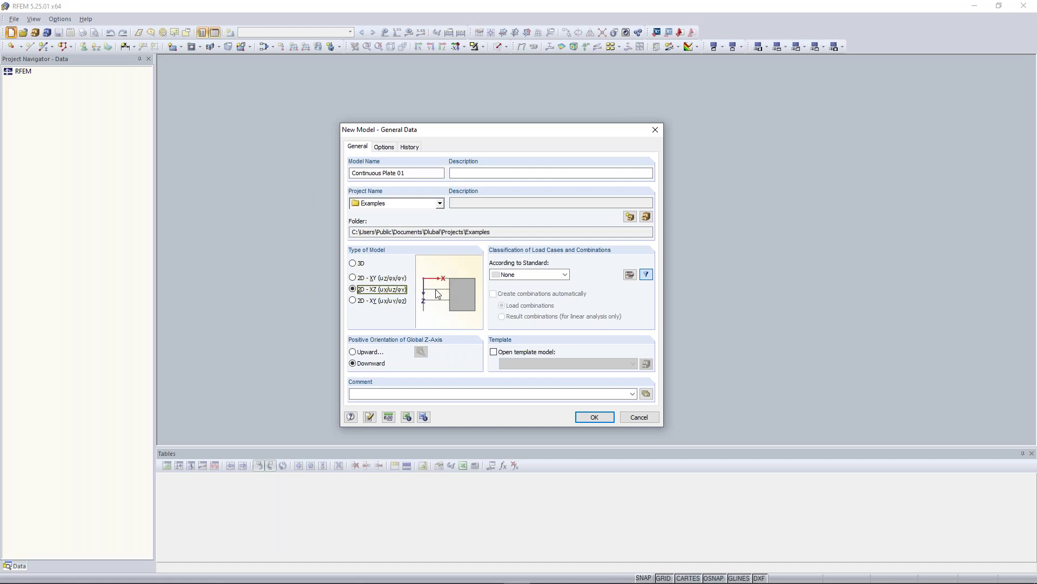
pyautogui.click(374, 301)
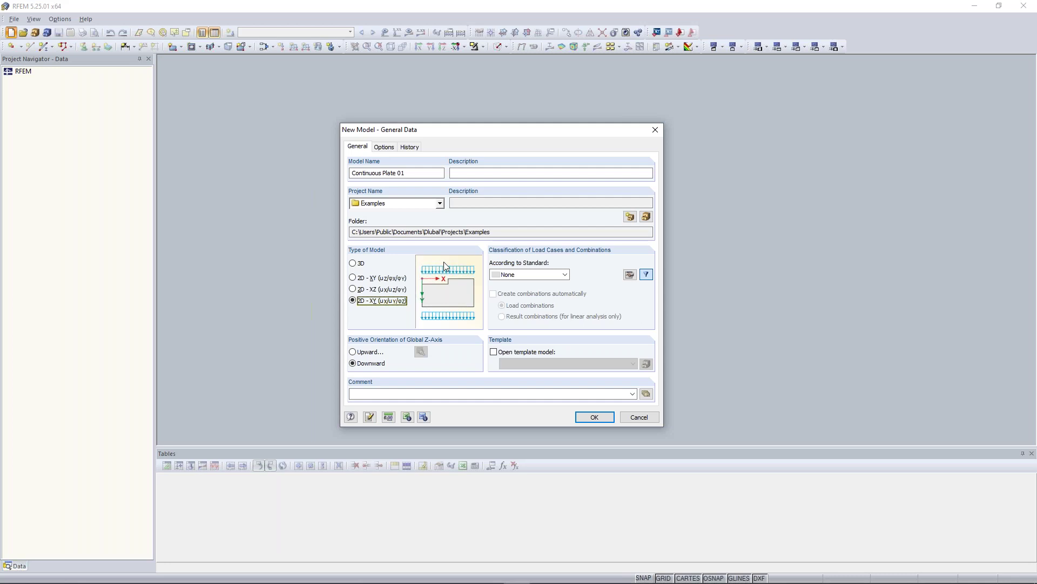
pyautogui.click(367, 279)
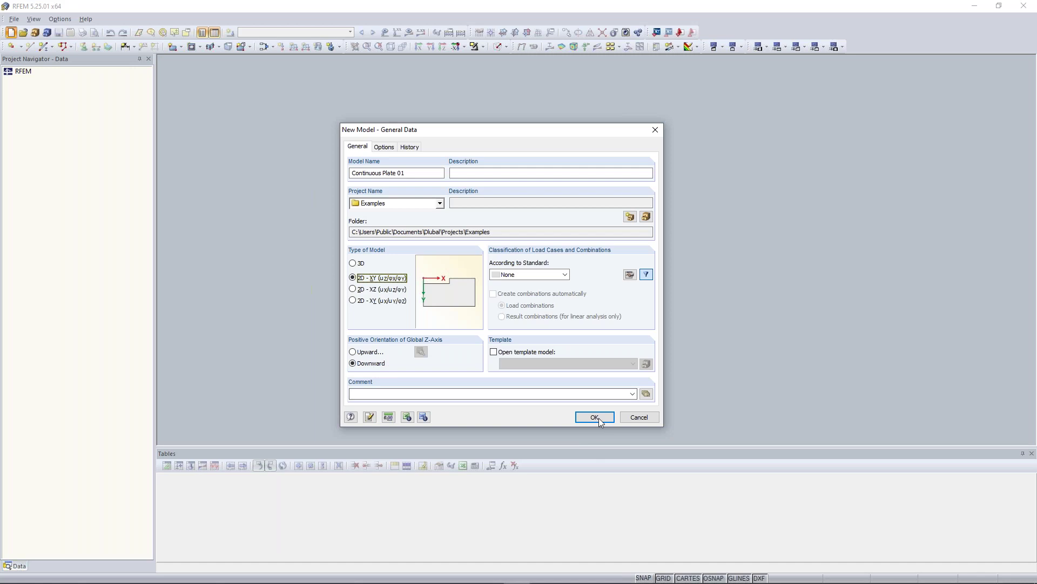
# Check the units and decimal places for model, loads, results and dimensions, and create the new model.
pyautogui.click(389, 418)
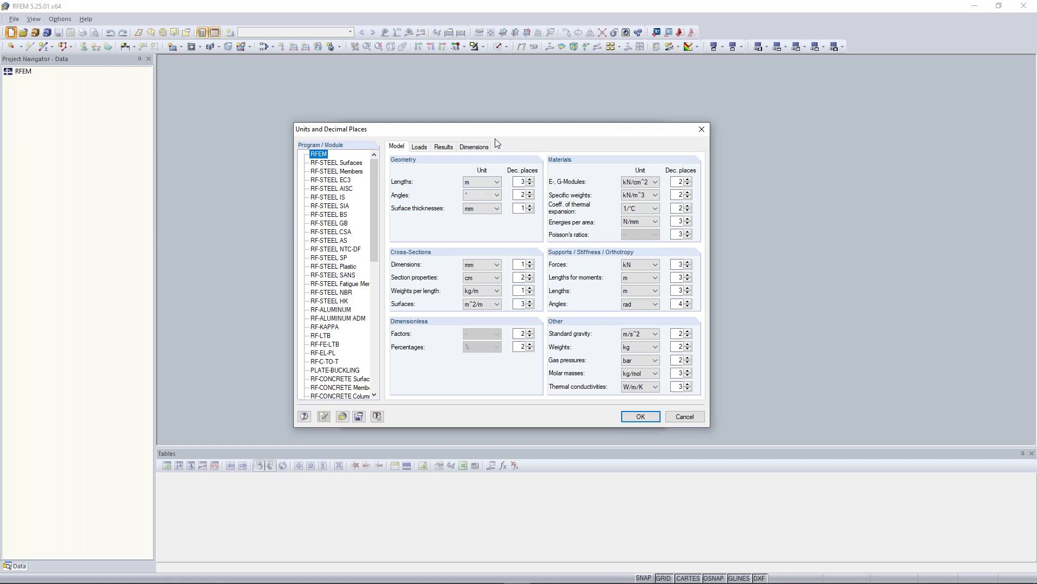
pyautogui.click(485, 184)
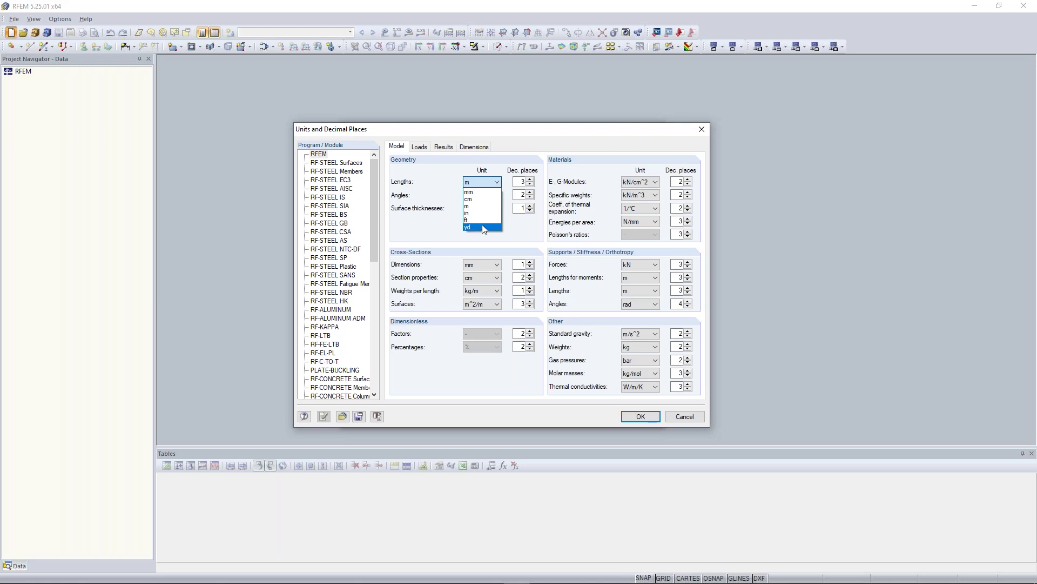
pyautogui.click(428, 186)
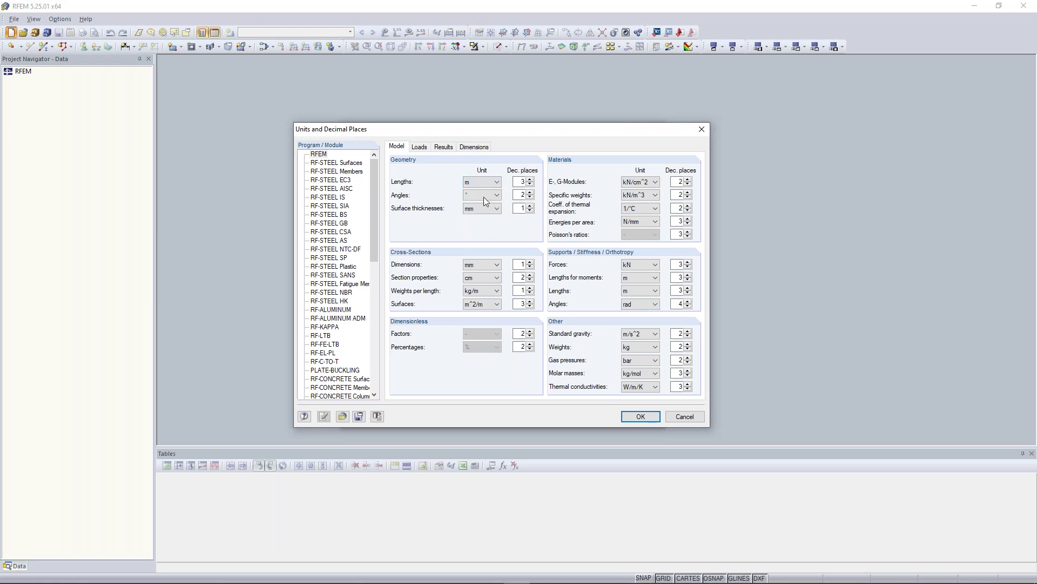
pyautogui.click(421, 149)
pyautogui.click(448, 150)
pyautogui.click(483, 150)
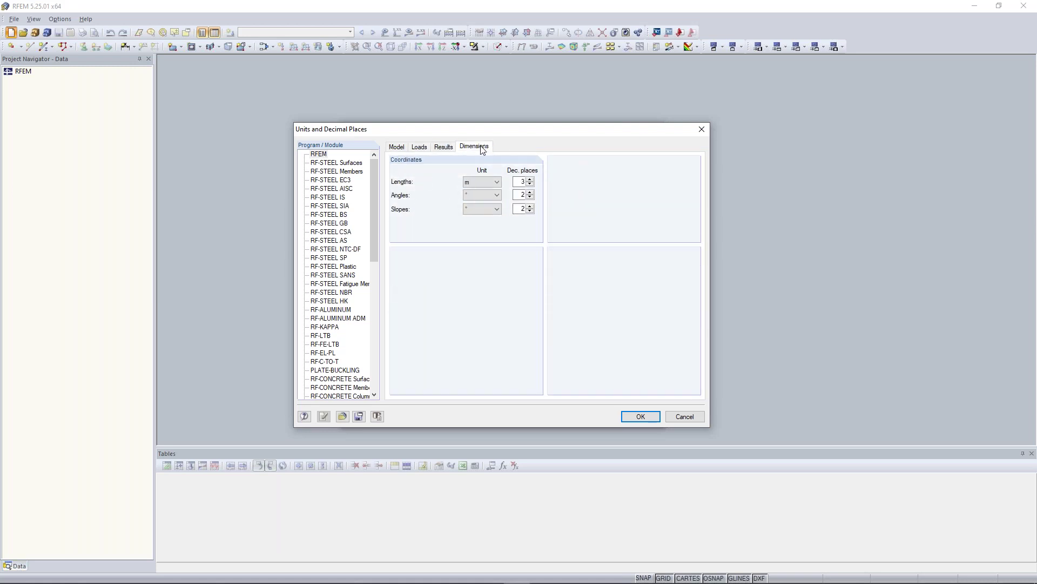
pyautogui.click(398, 148)
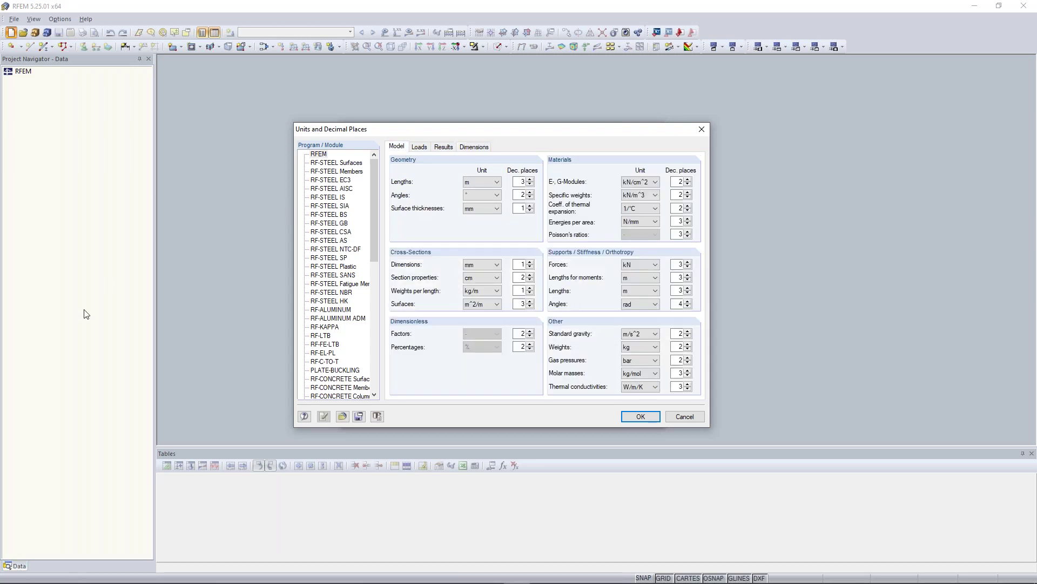
pyautogui.click(643, 417)
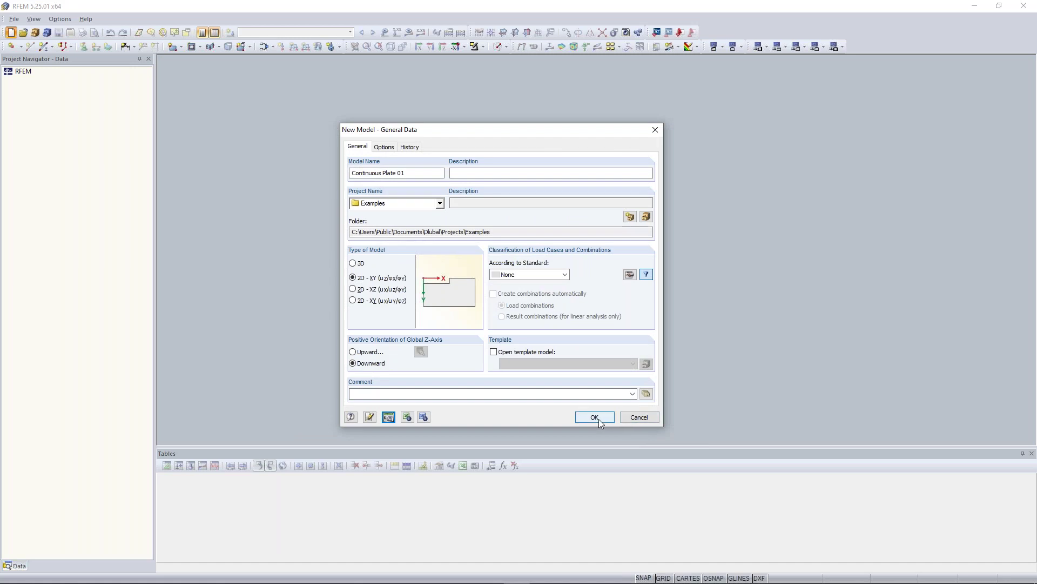
pyautogui.click(599, 420)
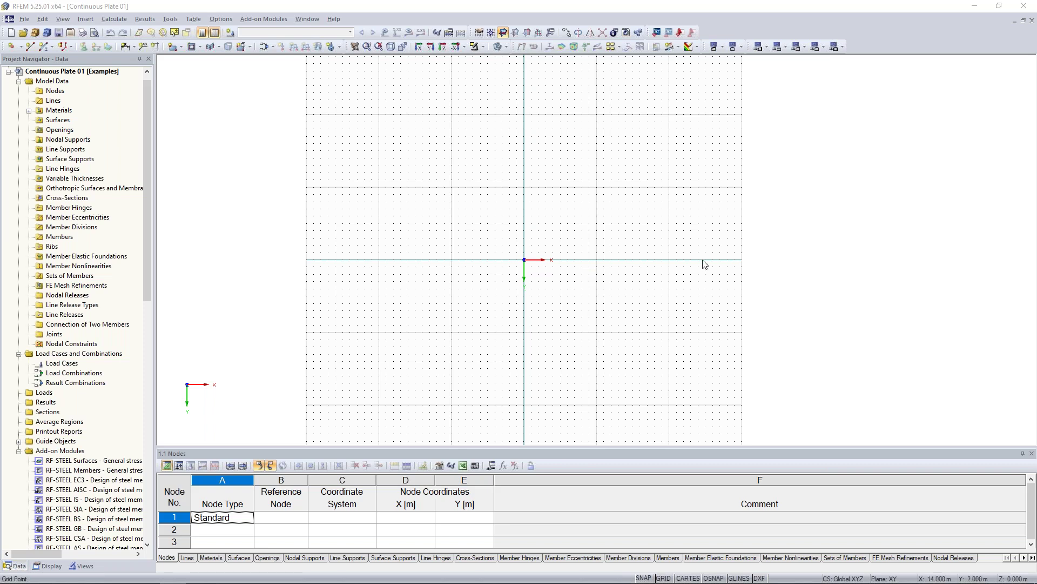
# Look through the model data, load case and add-on module entries in the project navigator and at the empty work plane.
pyautogui.scroll(-6, 144, 326)
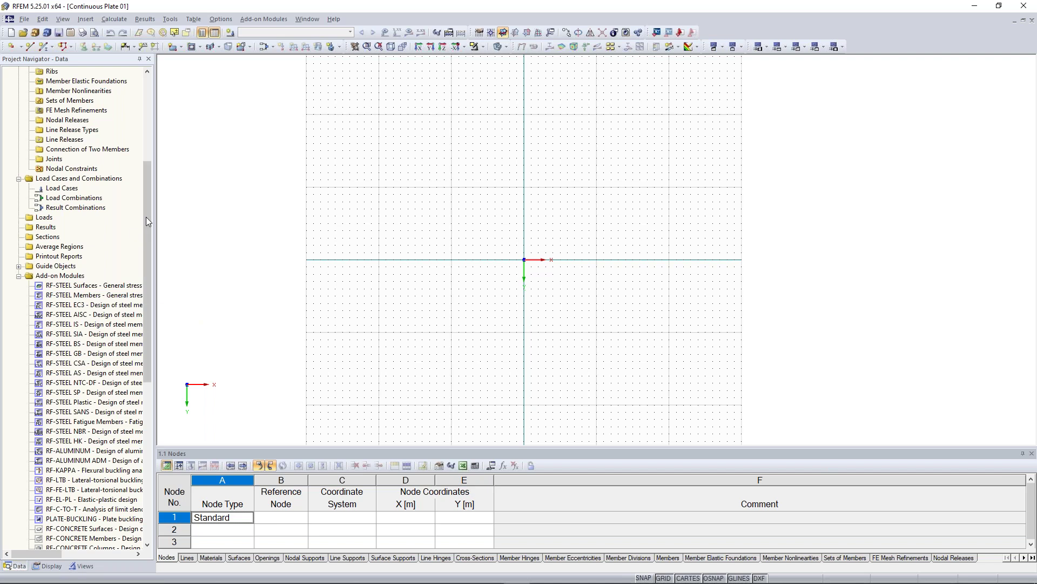
pyautogui.moveTo(152, 212); pyautogui.dragTo(145, 283)
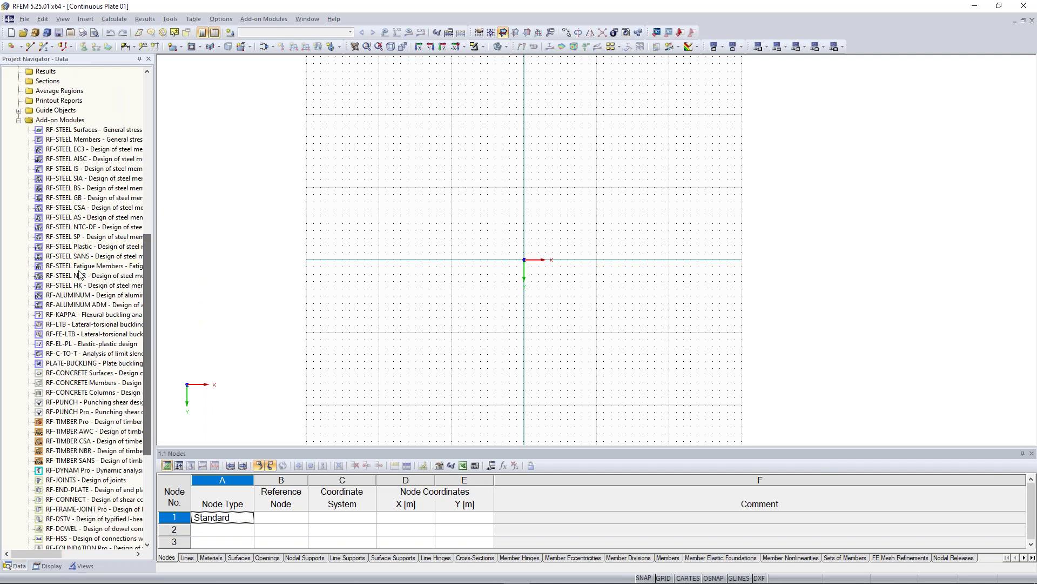
pyautogui.moveTo(148, 304); pyautogui.dragTo(148, 267)
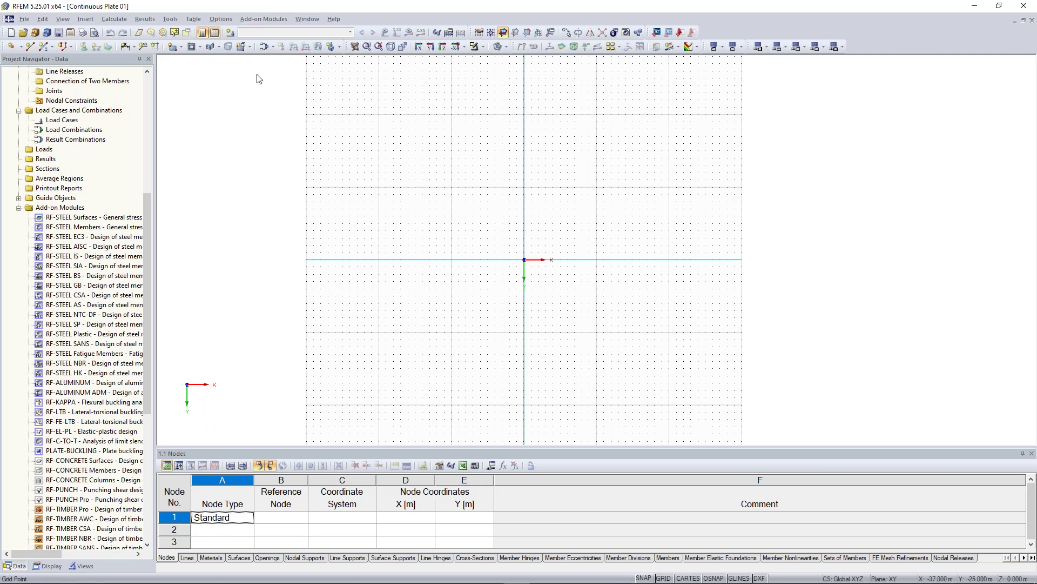
pyautogui.scroll(9, 81, 135)
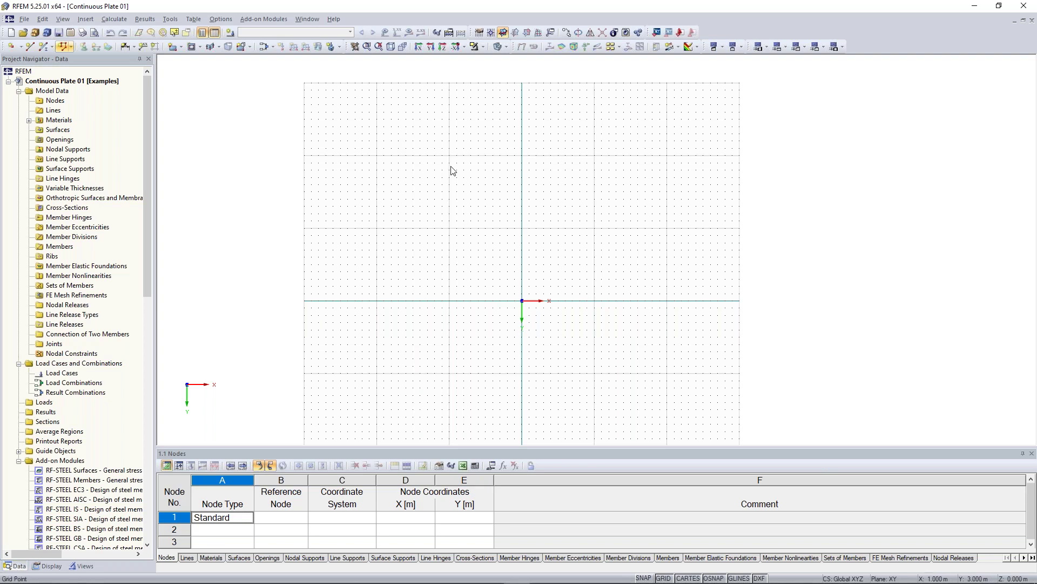
pyautogui.scroll(-1, 434, 208)
pyautogui.moveTo(434, 208); pyautogui.dragTo(444, 179, button='middle')
pyautogui.scroll(-1, 430, 174)
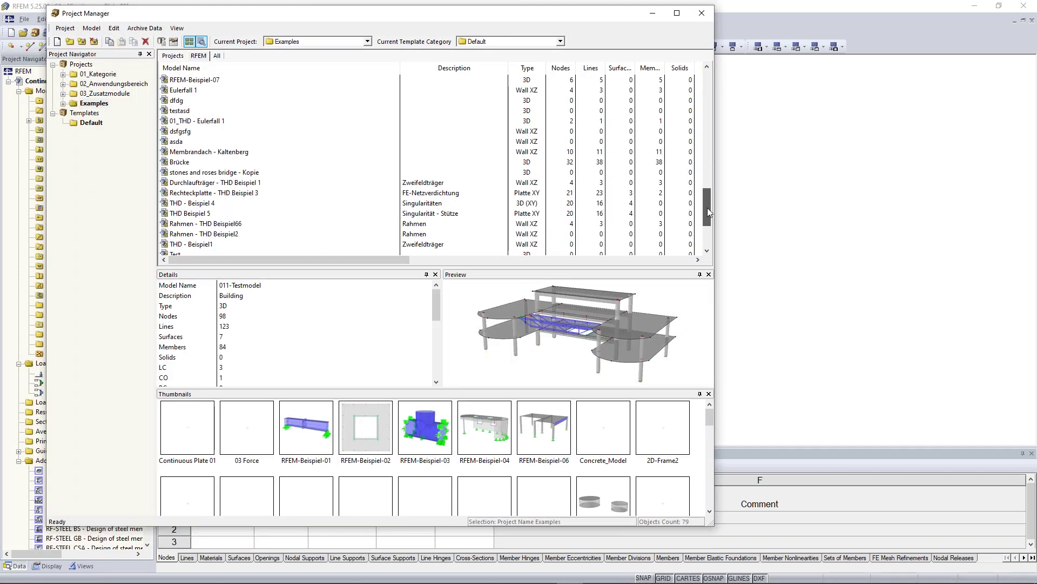
# Preview example models of the Examples project in the Project Manager and open RFEM-Beispiel-06.
pyautogui.moveTo(708, 209); pyautogui.dragTo(691, 86)
pyautogui.click(196, 110)
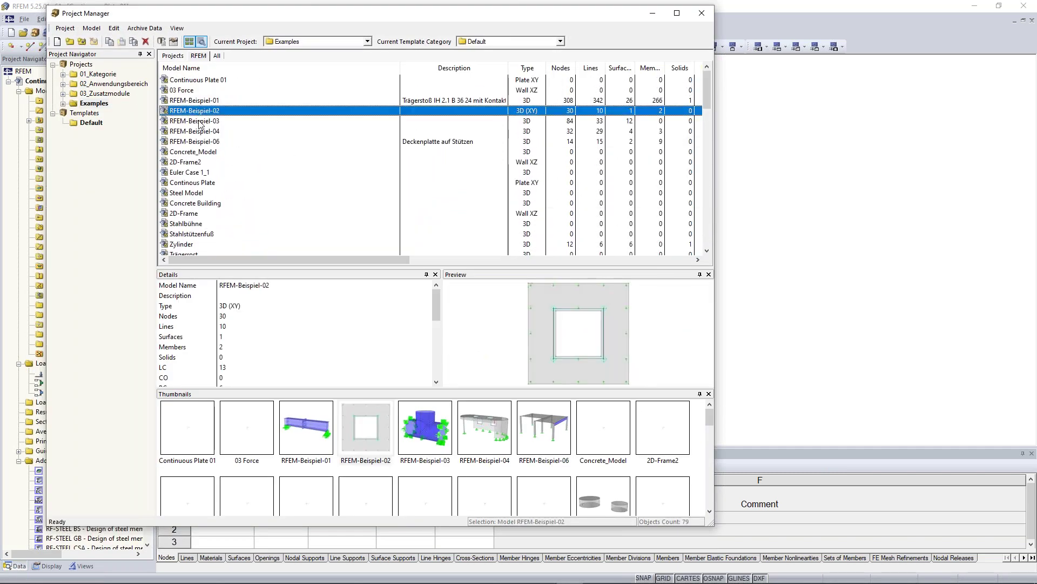
pyautogui.click(200, 131)
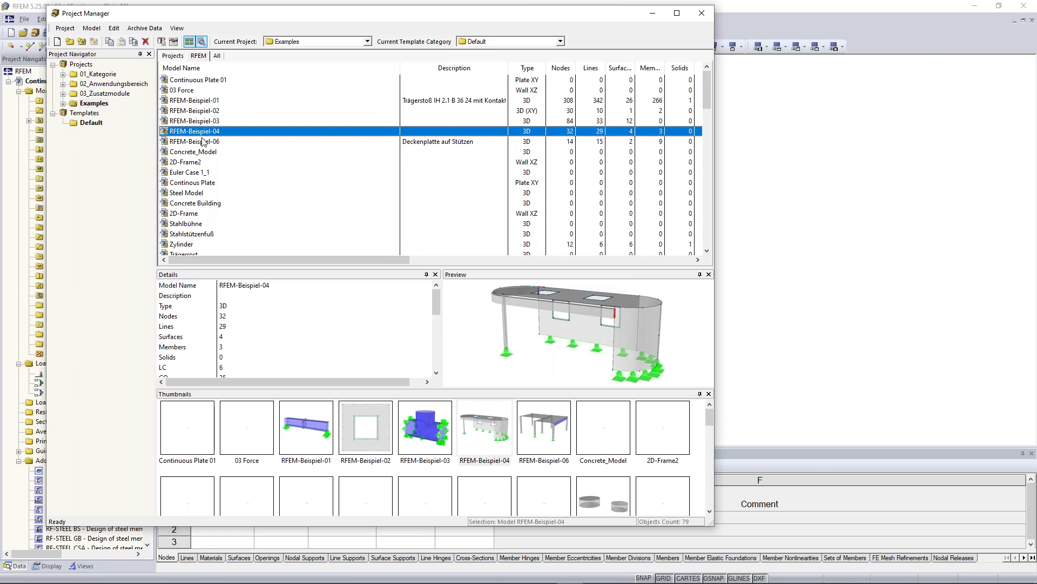
pyautogui.click(203, 141)
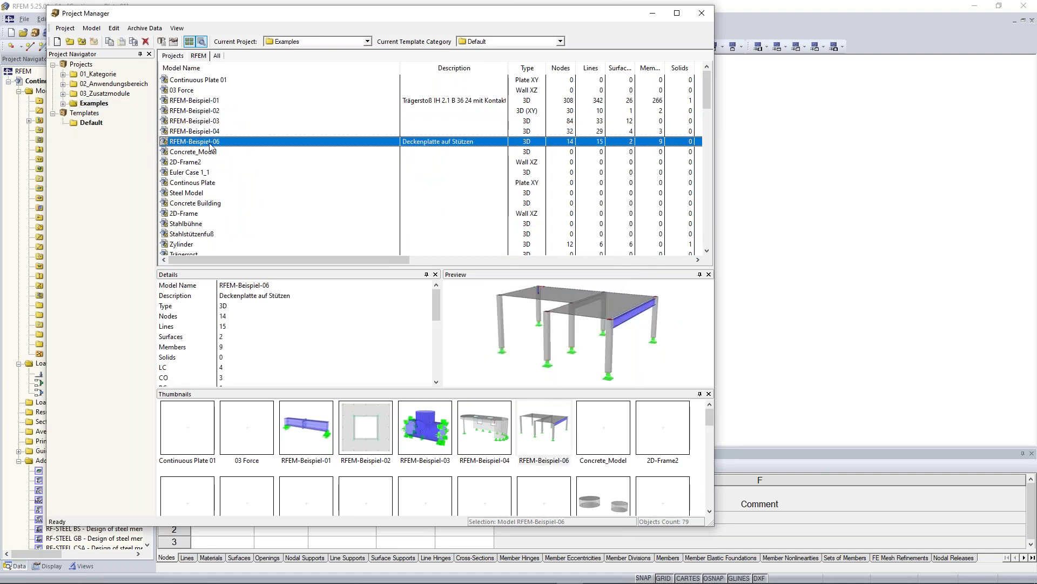
pyautogui.doubleClick(210, 144)
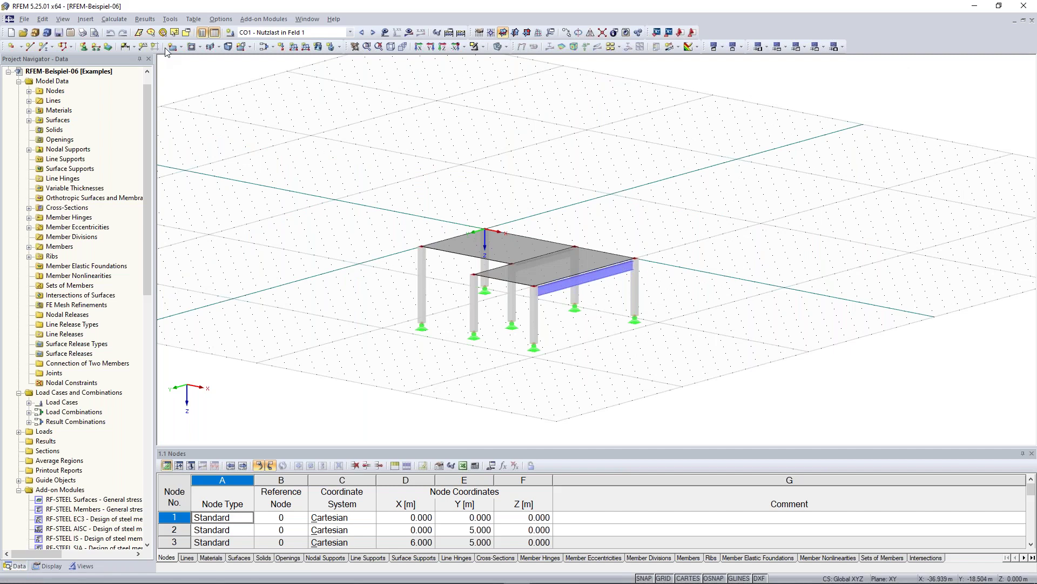
pyautogui.click(27, 21)
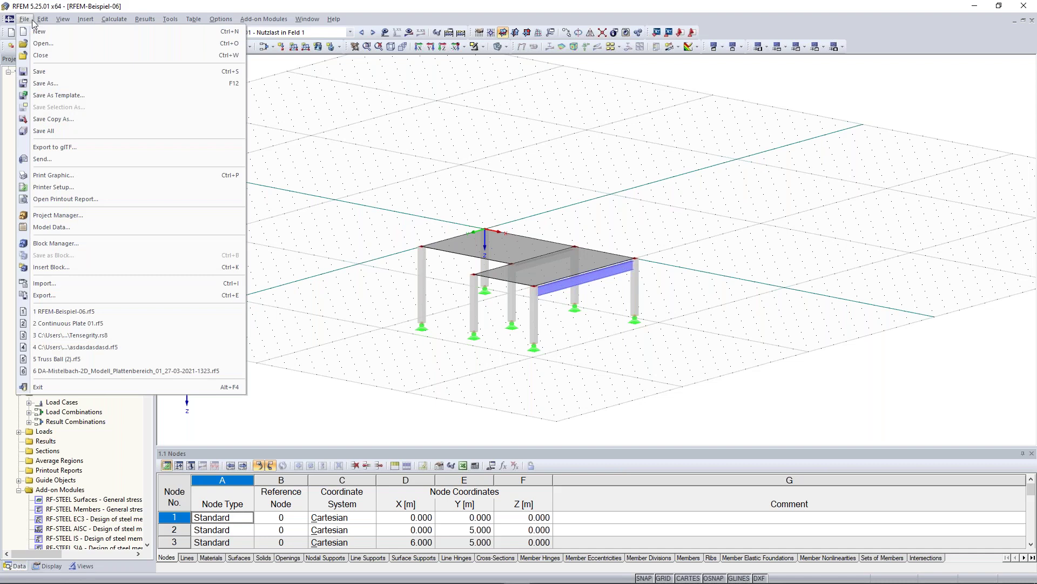
pyautogui.moveTo(46, 22)
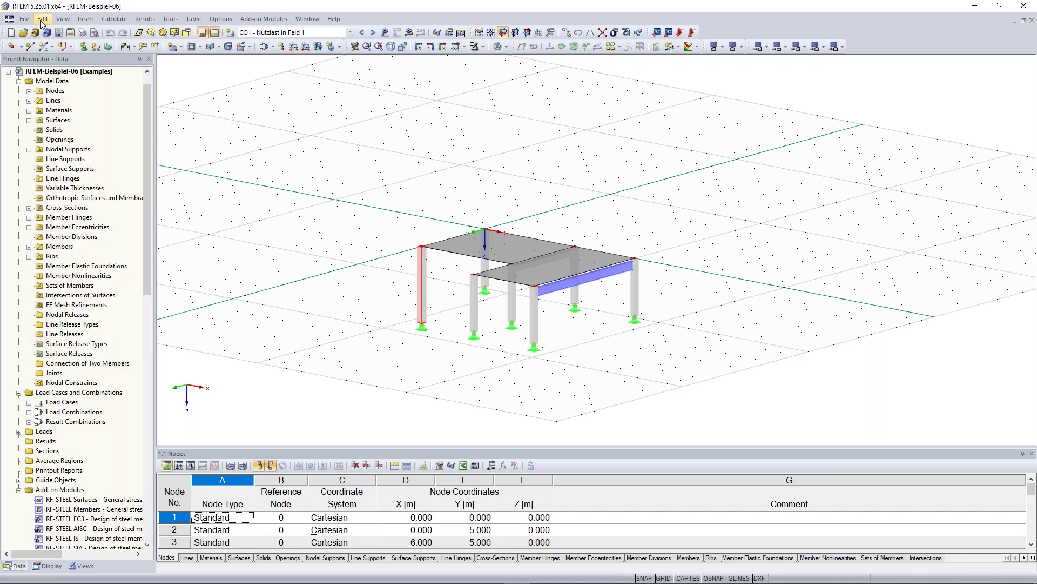
pyautogui.click(43, 21)
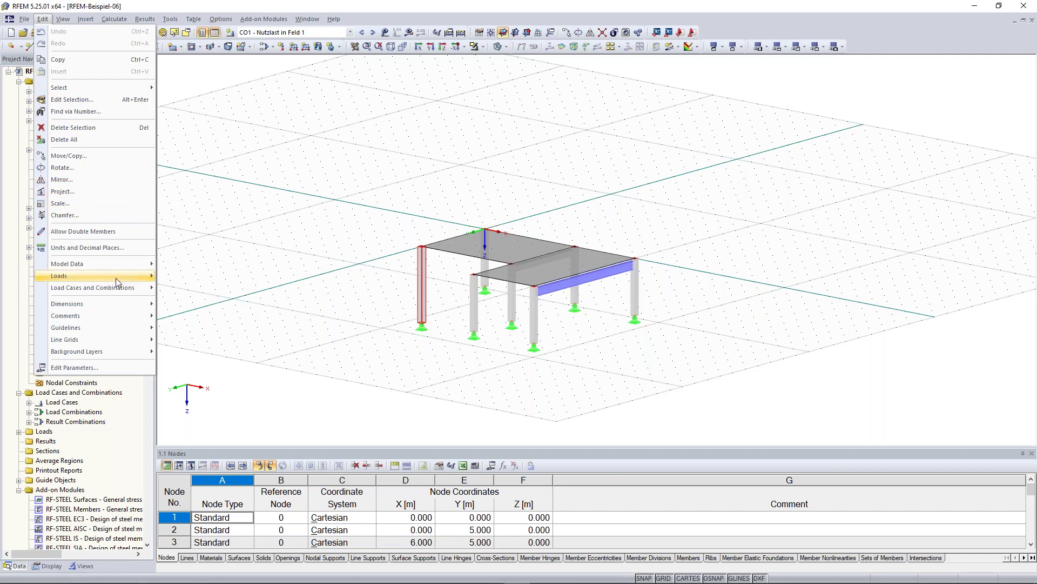
pyautogui.moveTo(118, 273)
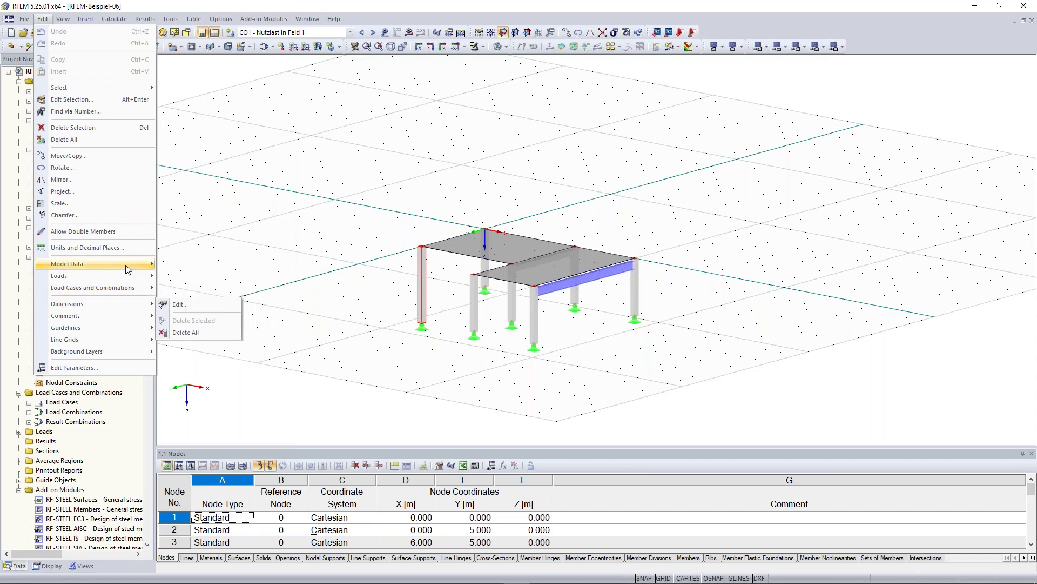
pyautogui.moveTo(132, 287)
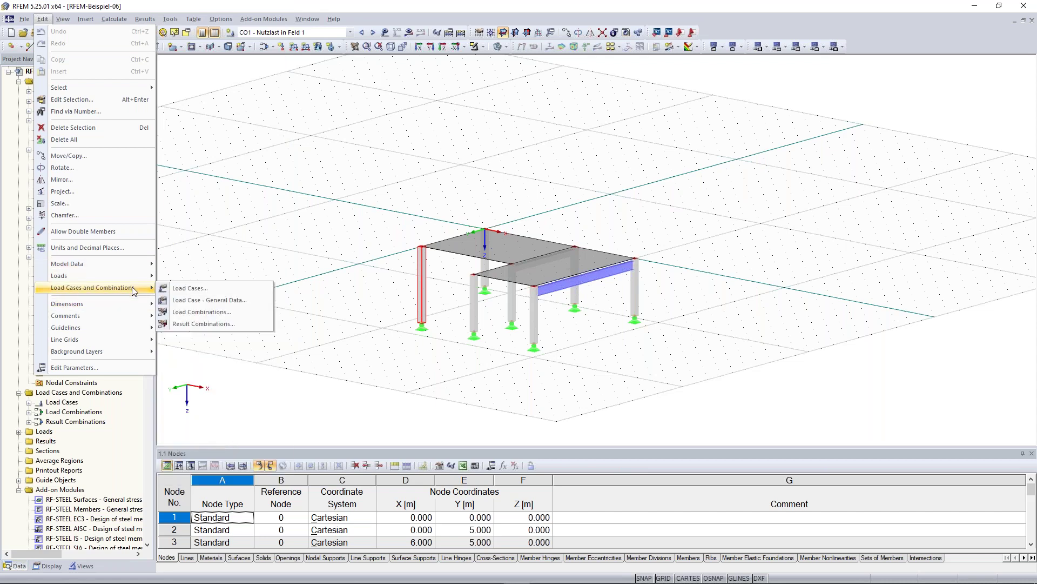
# Display the loads and the calculated results of CO1 - Nutzlast in Feld 1 on the model.
pyautogui.moveTo(61, 21)
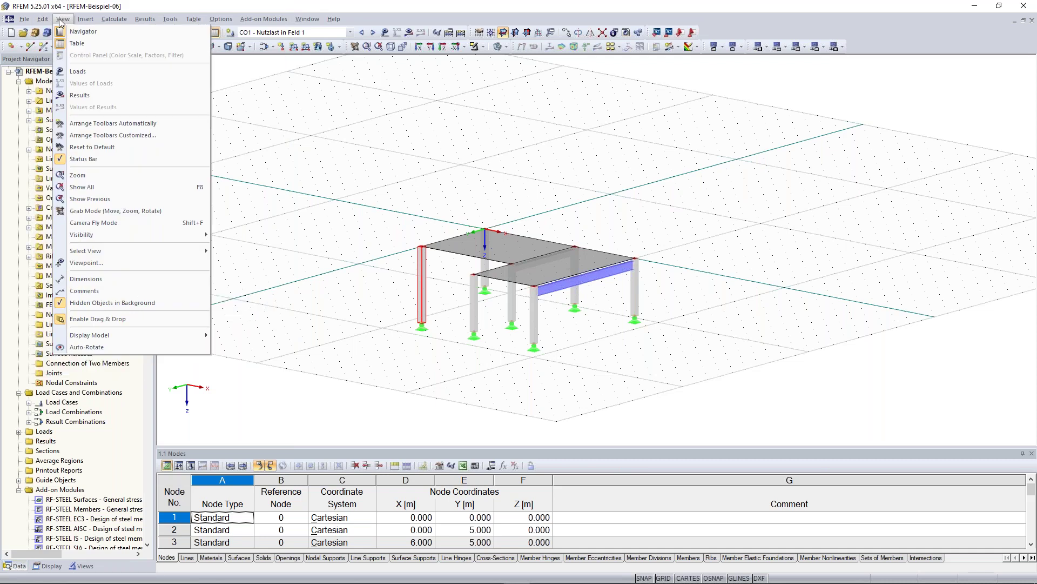
pyautogui.click(96, 74)
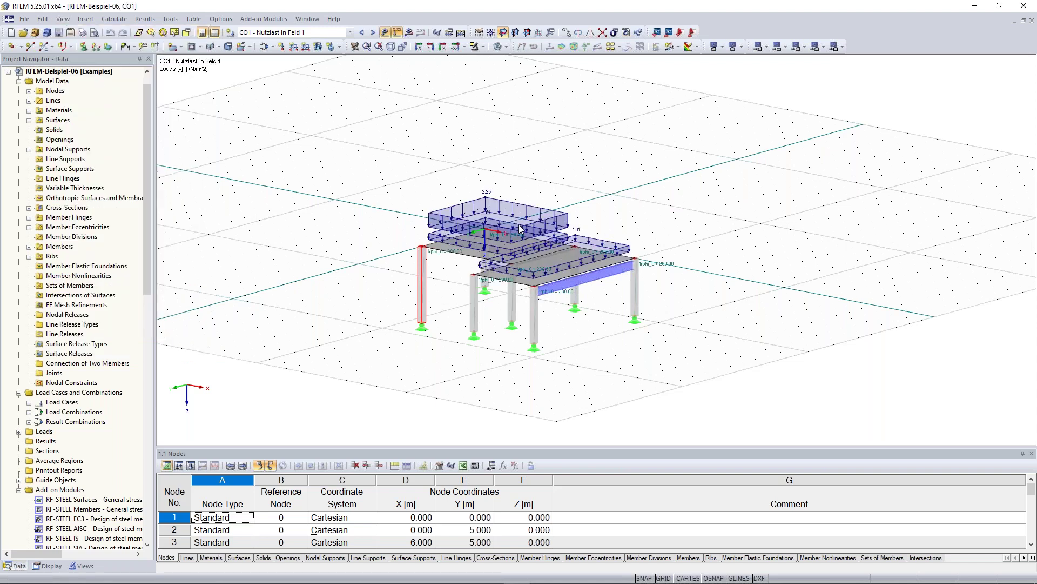
pyautogui.click(63, 19)
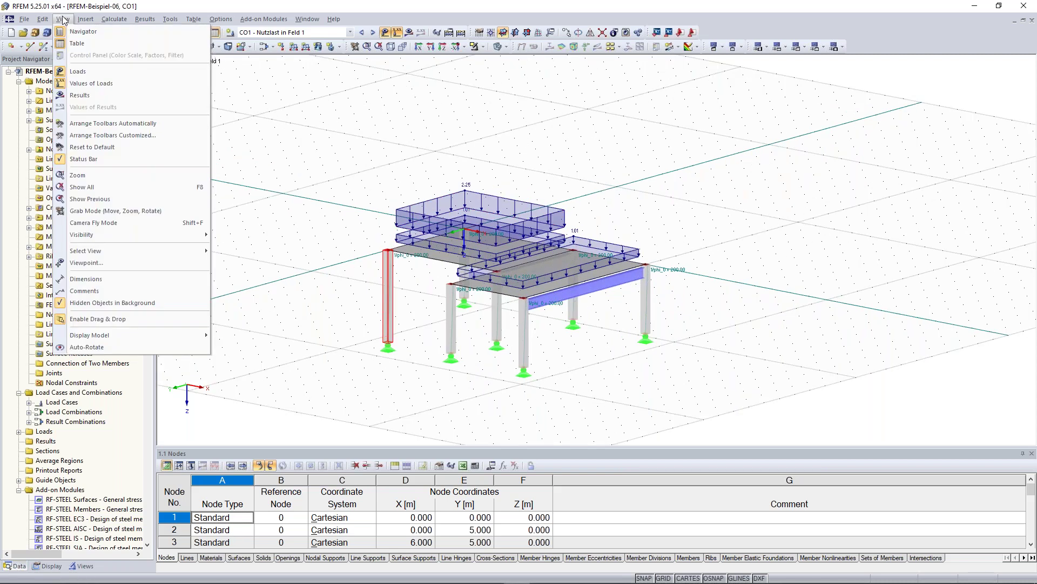
pyautogui.click(96, 96)
pyautogui.click(496, 314)
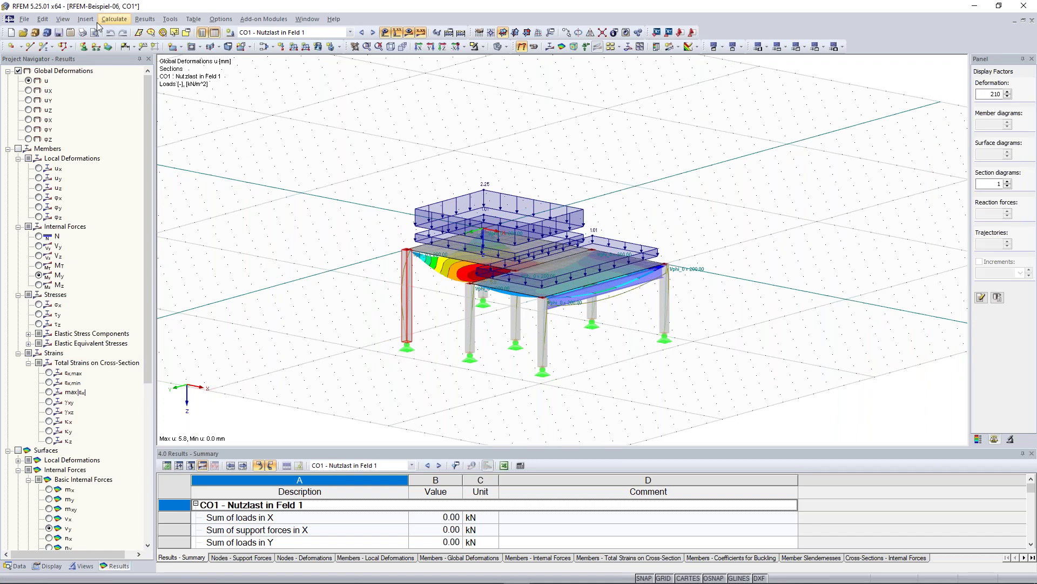
pyautogui.click(62, 19)
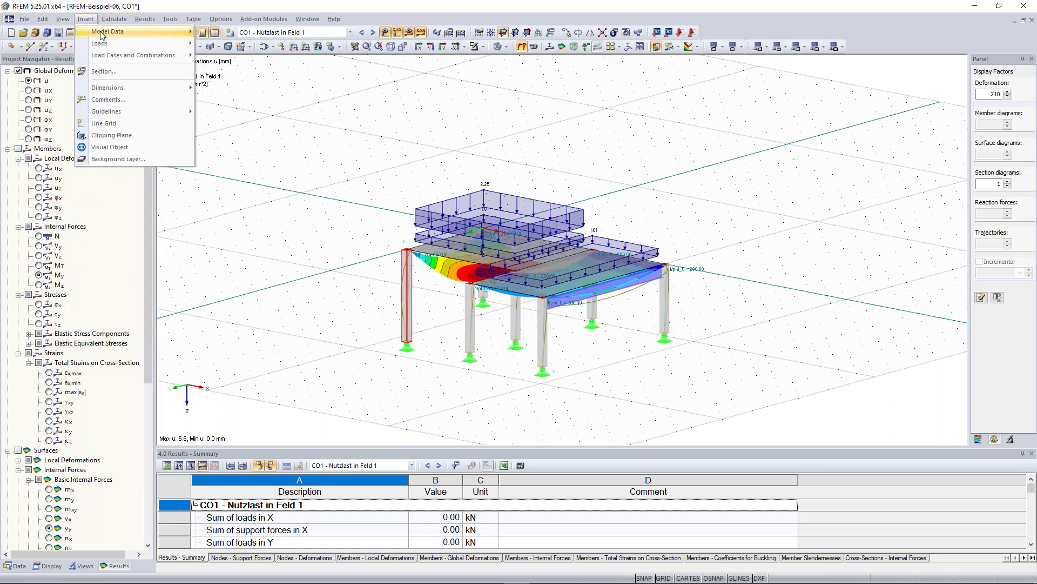
pyautogui.moveTo(101, 33)
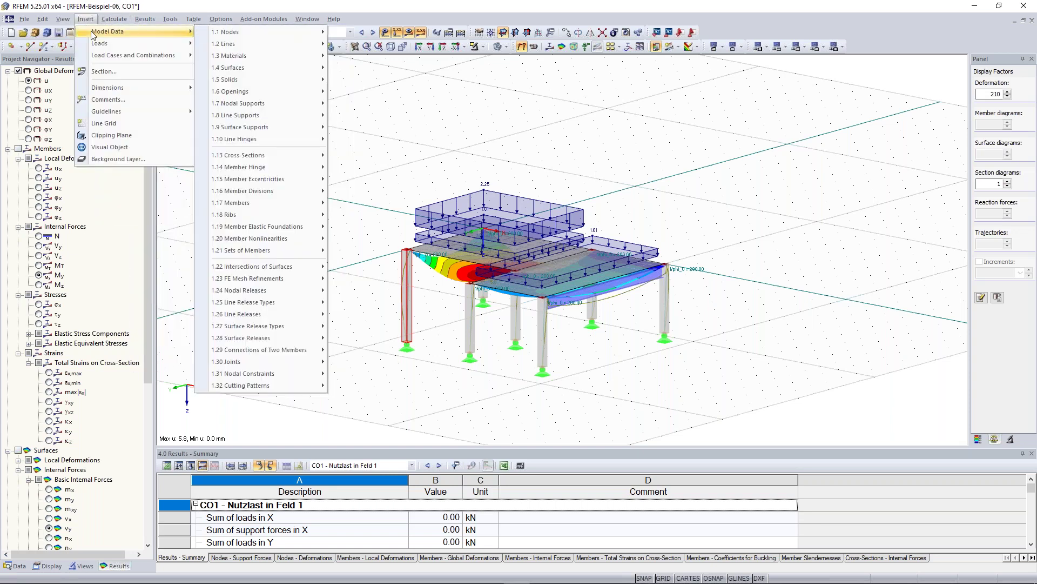
pyautogui.moveTo(133, 47)
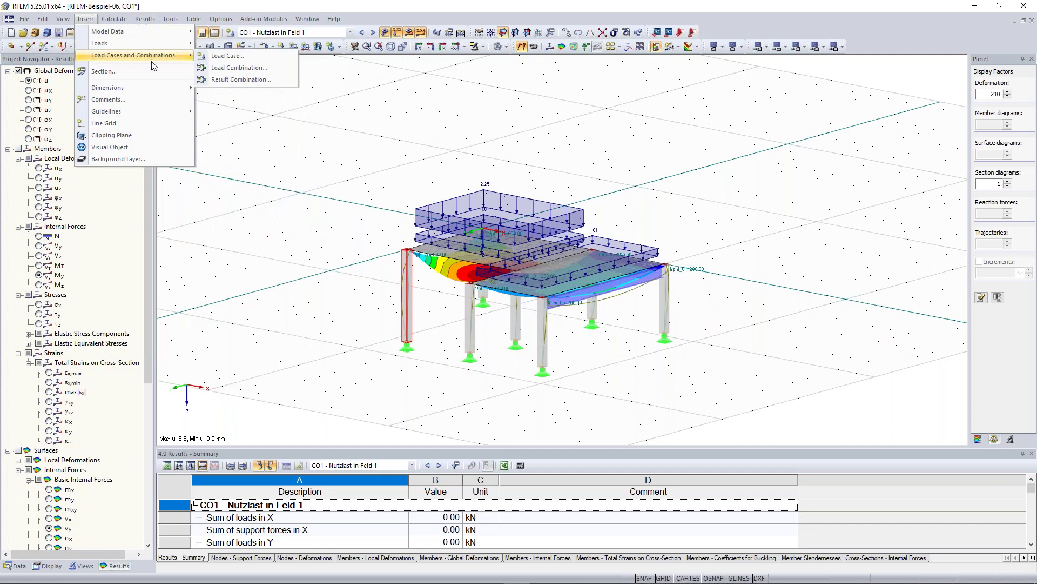
pyautogui.click(335, 178)
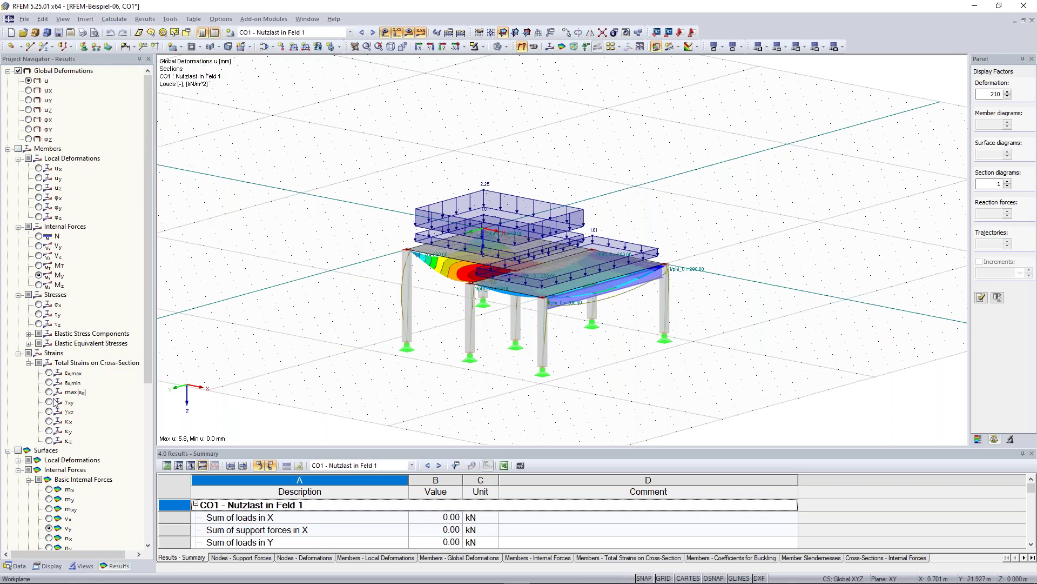
# Switch the project navigator from the results back to the model data of RFEM-Beispiel-06.
pyautogui.click(21, 565)
pyautogui.scroll(1, 147, 281)
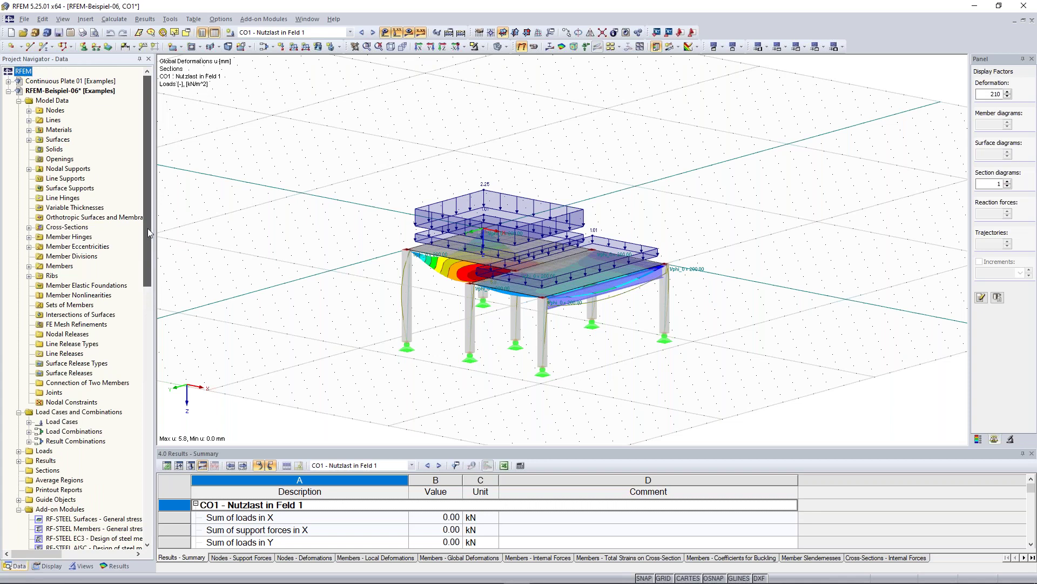
pyautogui.scroll(-2, 333, 161)
pyautogui.moveTo(333, 161); pyautogui.dragTo(351, 189, button='middle')
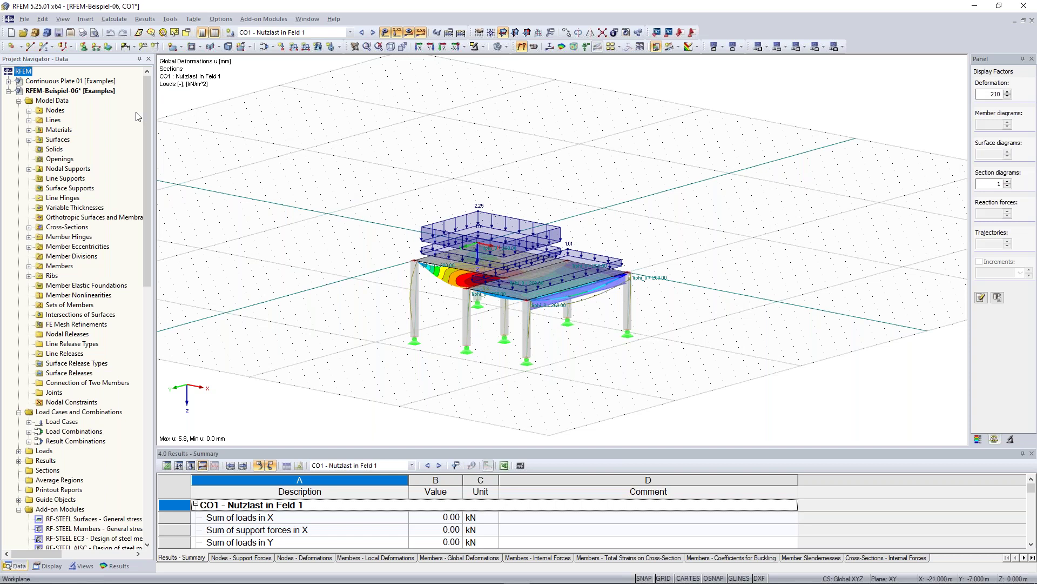
pyautogui.click(85, 19)
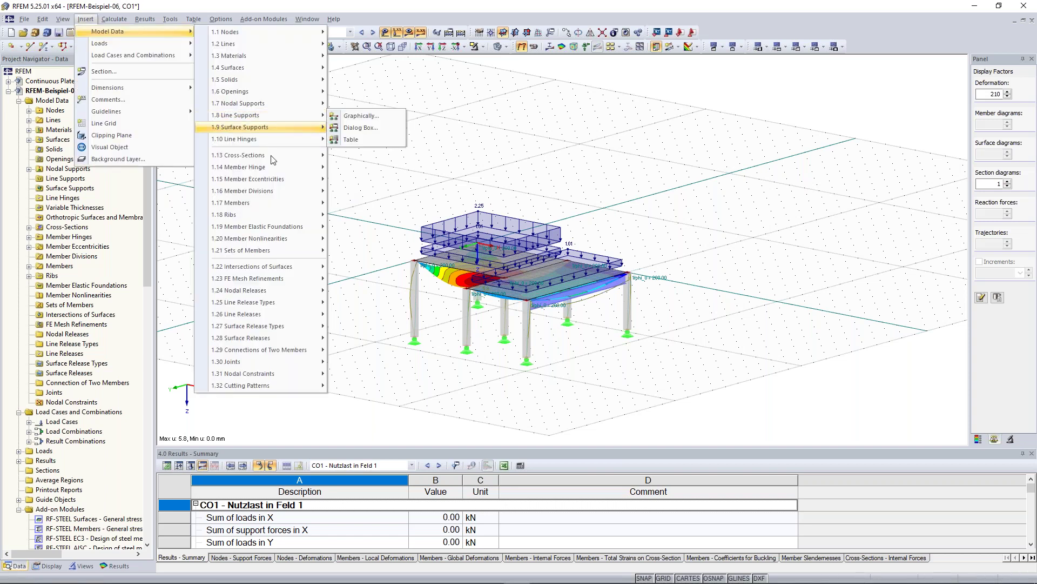
pyautogui.moveTo(277, 190)
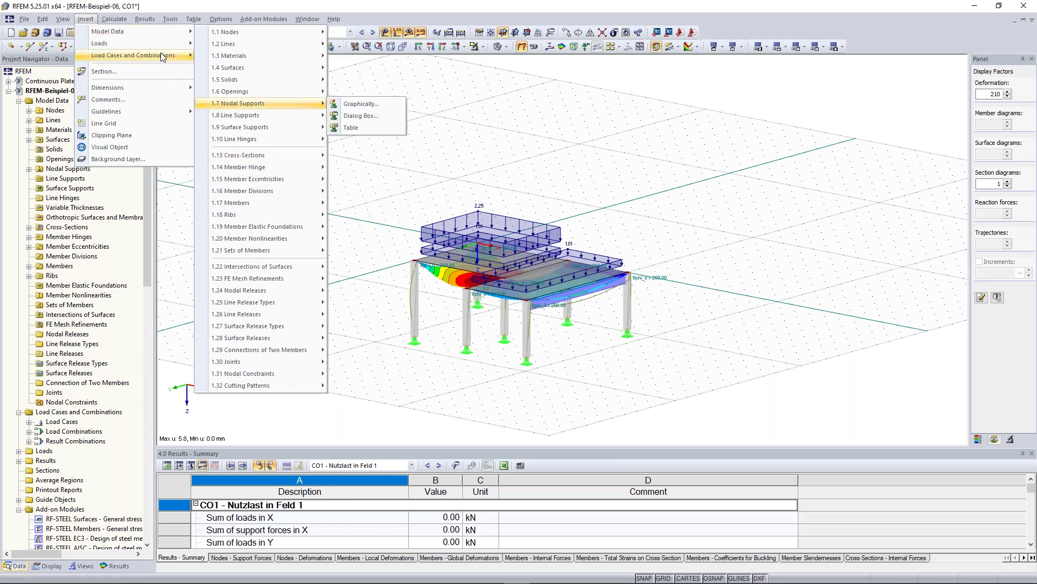
pyautogui.moveTo(163, 58)
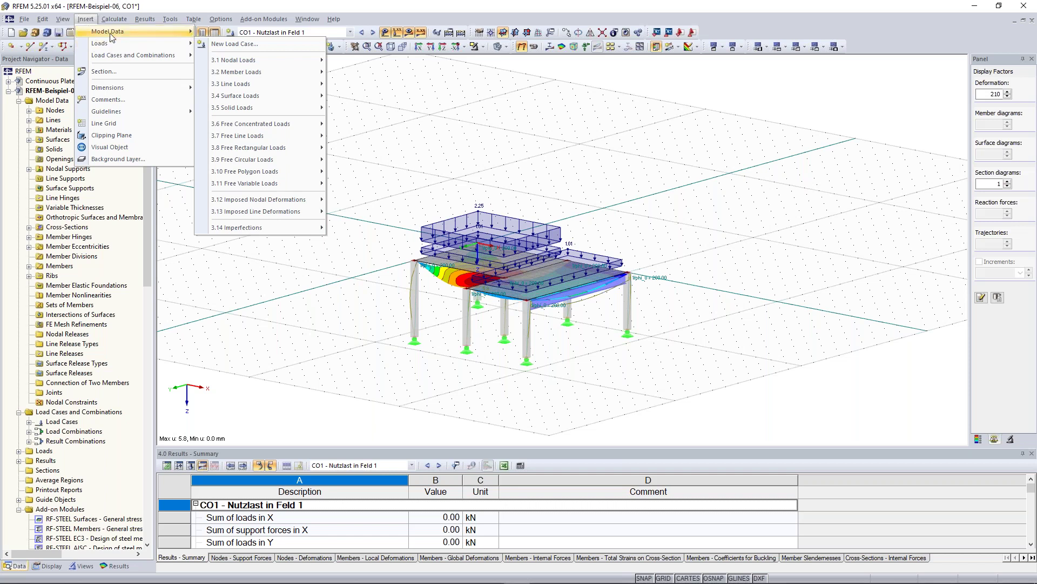
pyautogui.click(115, 19)
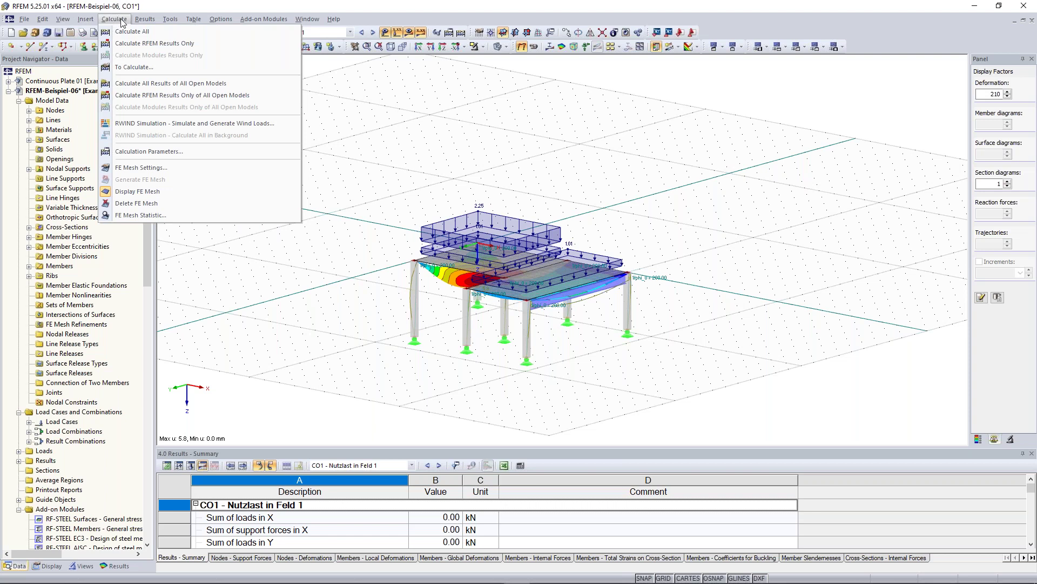
pyautogui.click(143, 20)
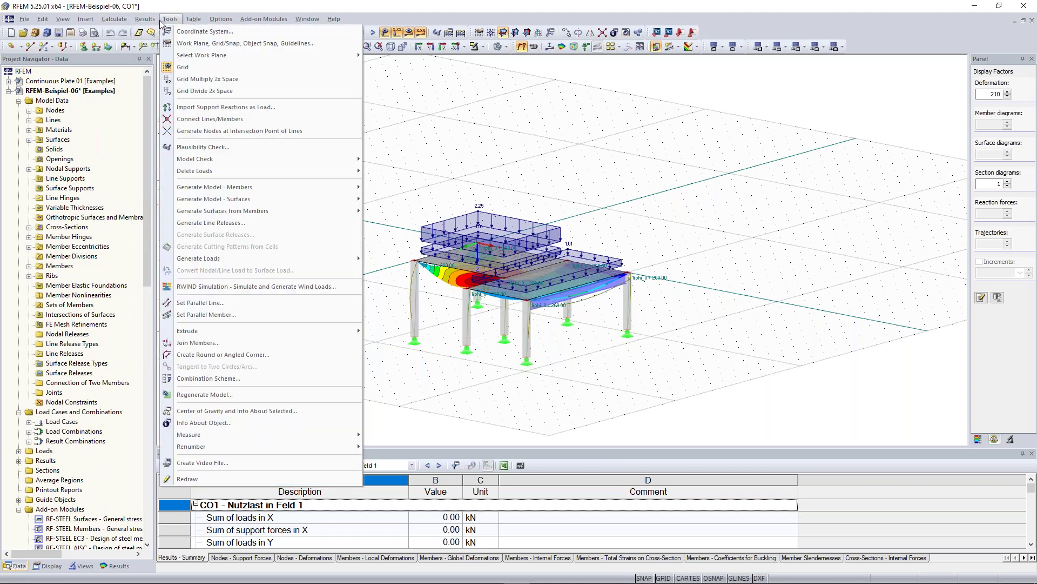
# Check the available program languages in the program options and leave them without changes.
pyautogui.moveTo(190, 22)
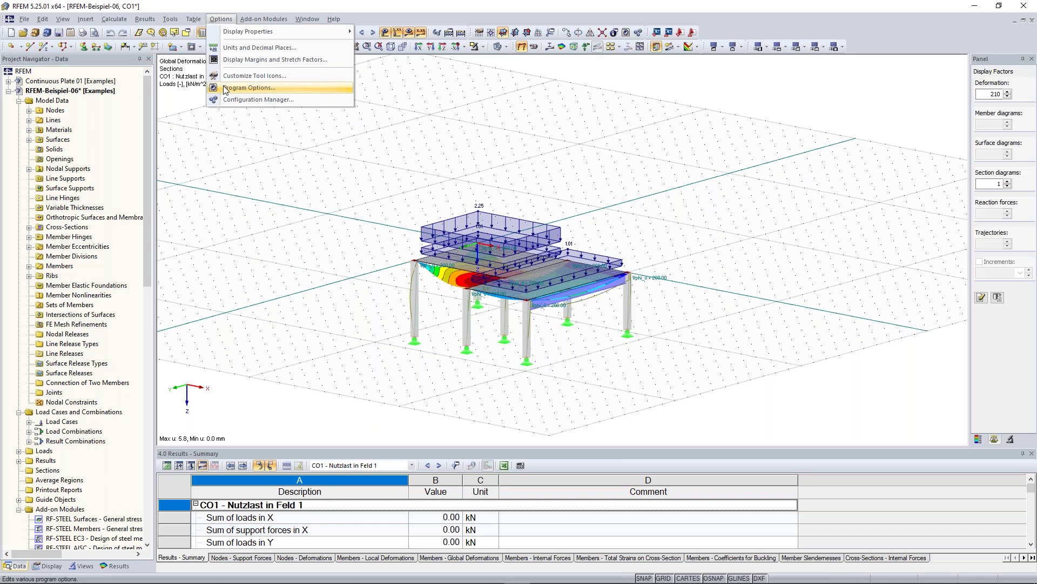
pyautogui.click(255, 90)
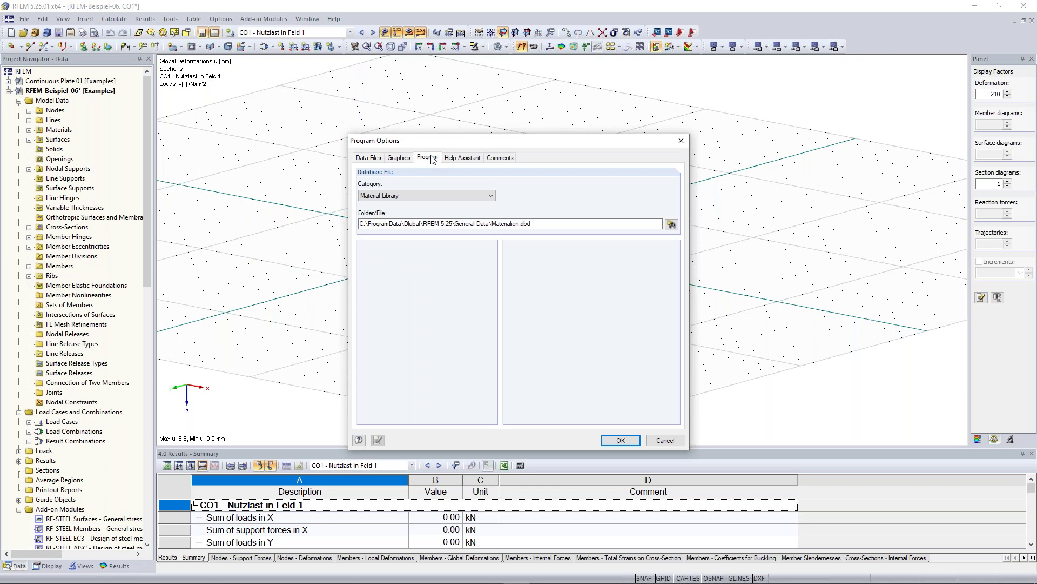
pyautogui.click(428, 158)
pyautogui.click(436, 184)
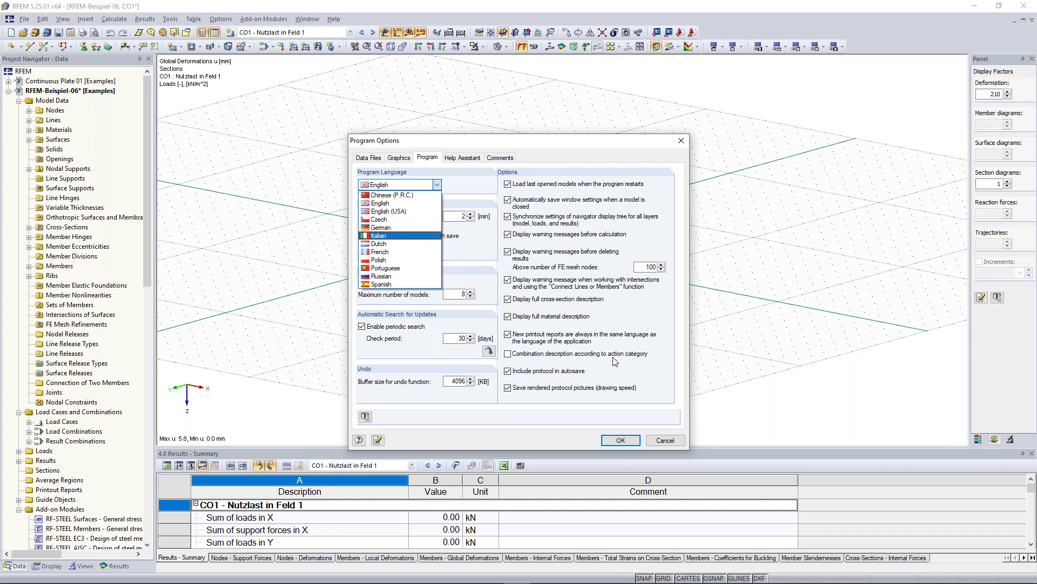
pyautogui.click(664, 440)
pyautogui.click(665, 440)
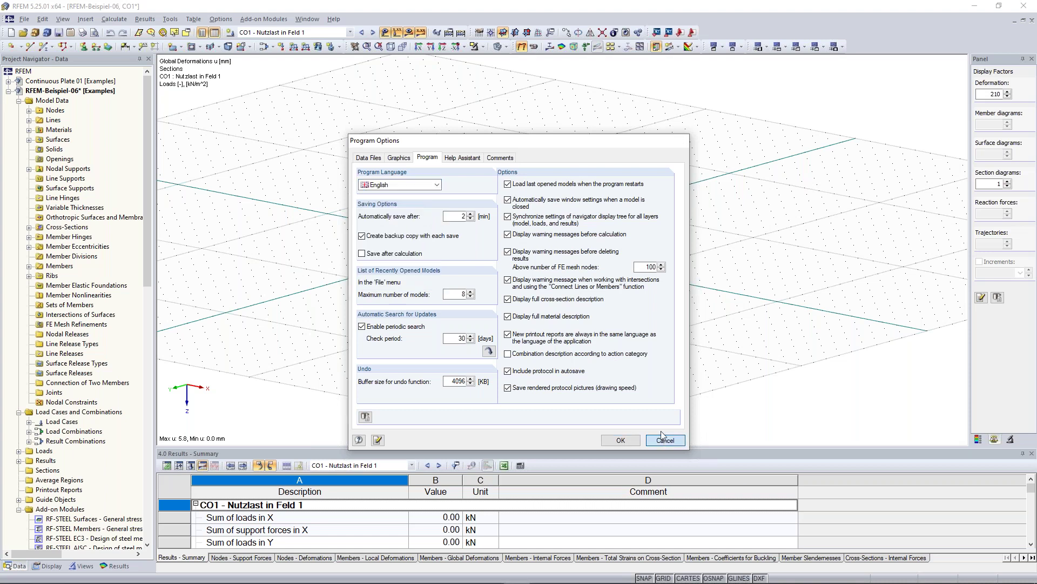
pyautogui.moveTo(441, 186); pyautogui.dragTo(473, 190, button='middle')
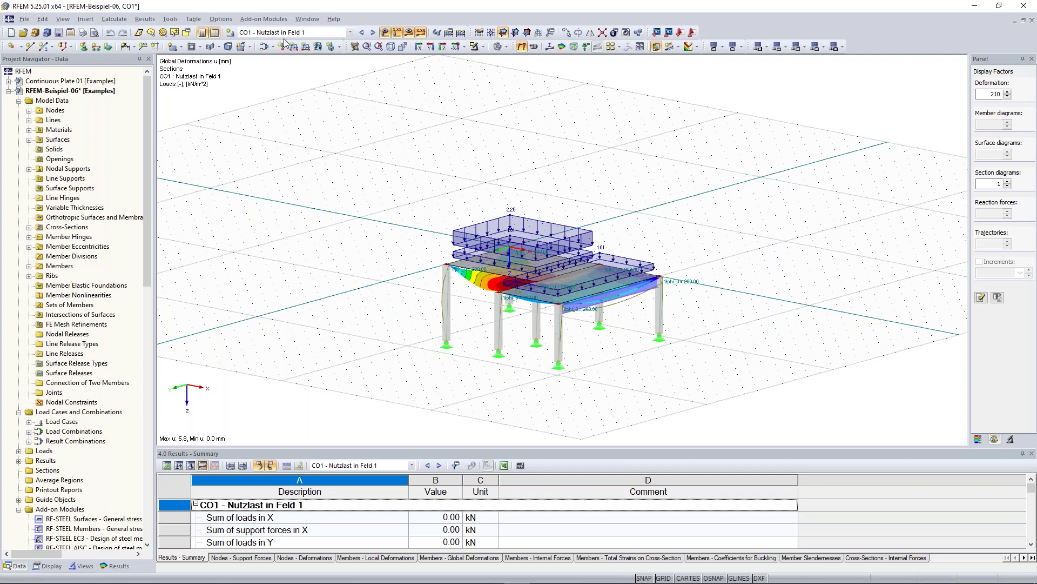
# Apply the Standard with black background configuration in the Configuration Manager and close it.
pyautogui.click(220, 19)
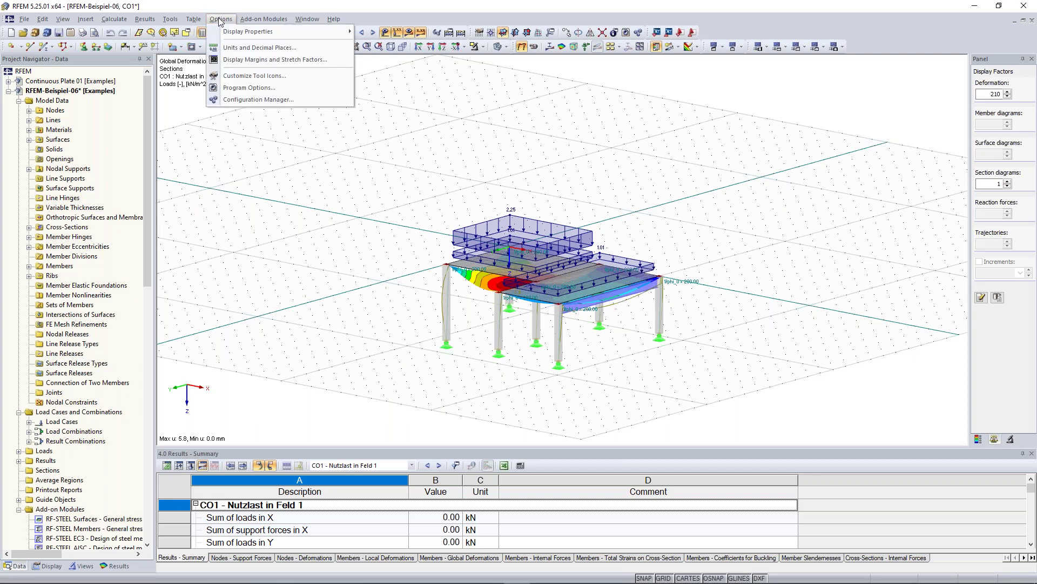
pyautogui.click(258, 99)
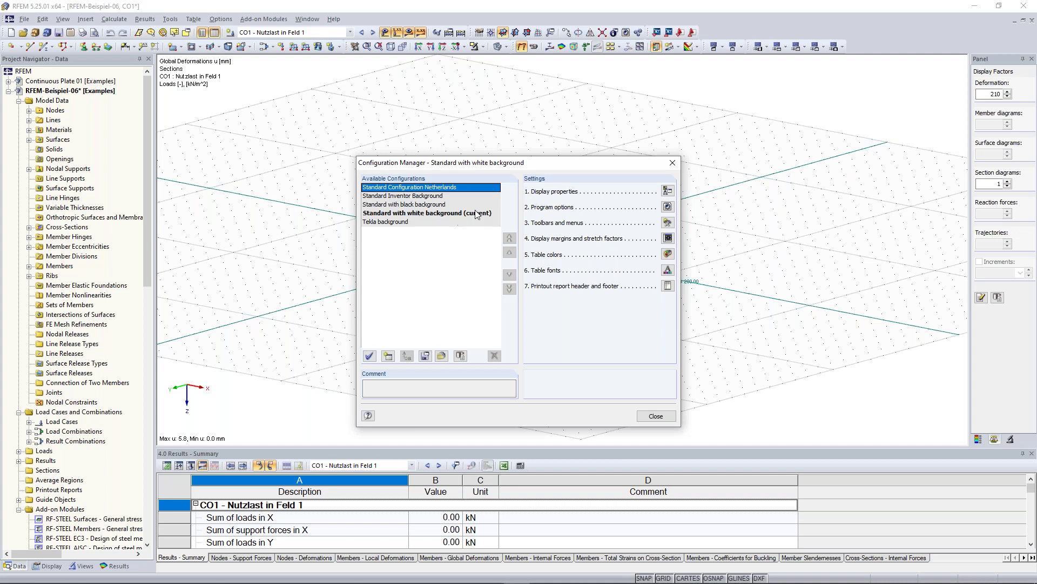
pyautogui.click(436, 205)
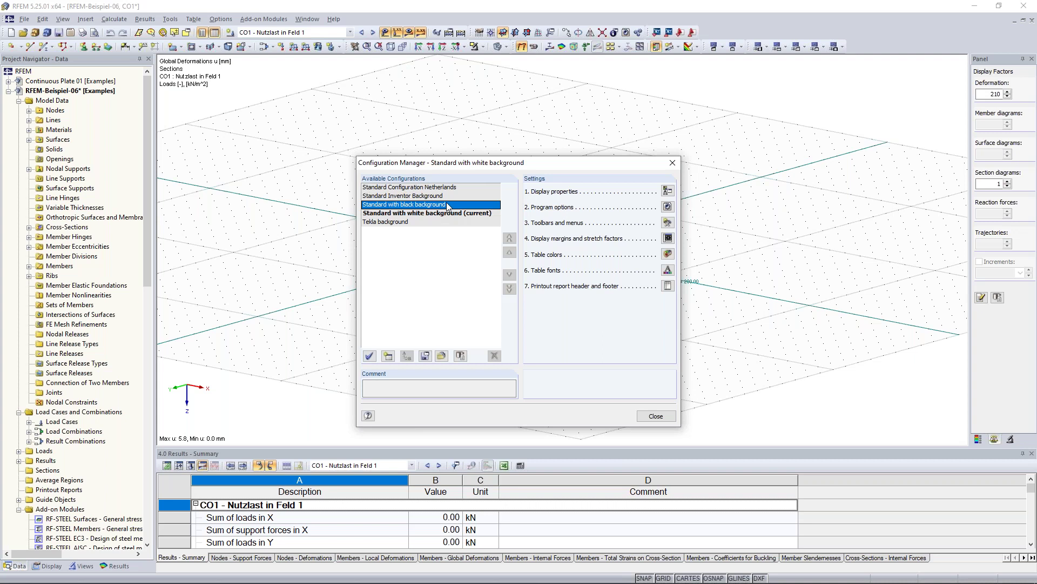
pyautogui.doubleClick(447, 205)
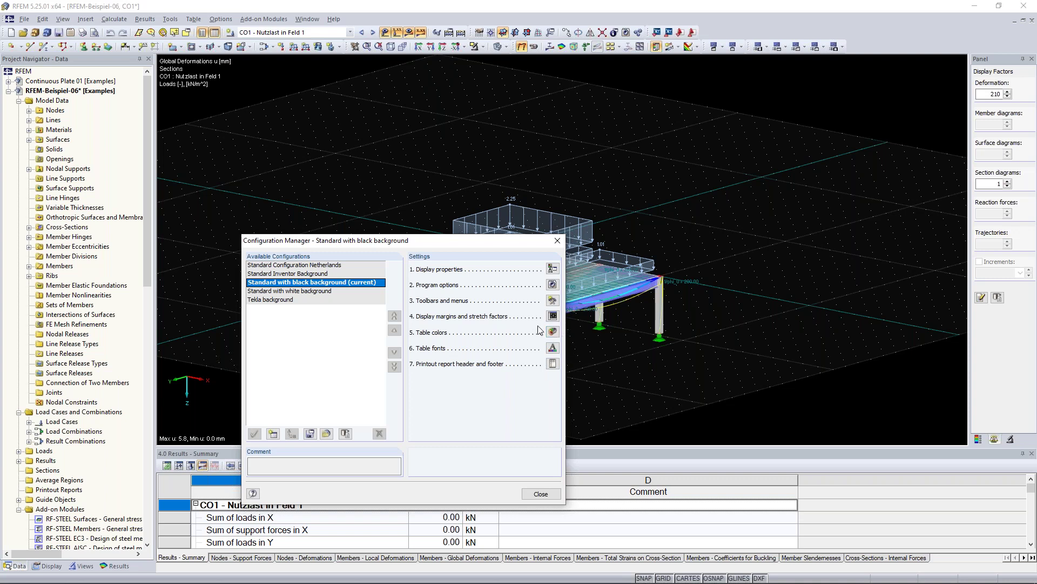
pyautogui.moveTo(473, 243); pyautogui.dragTo(558, 135)
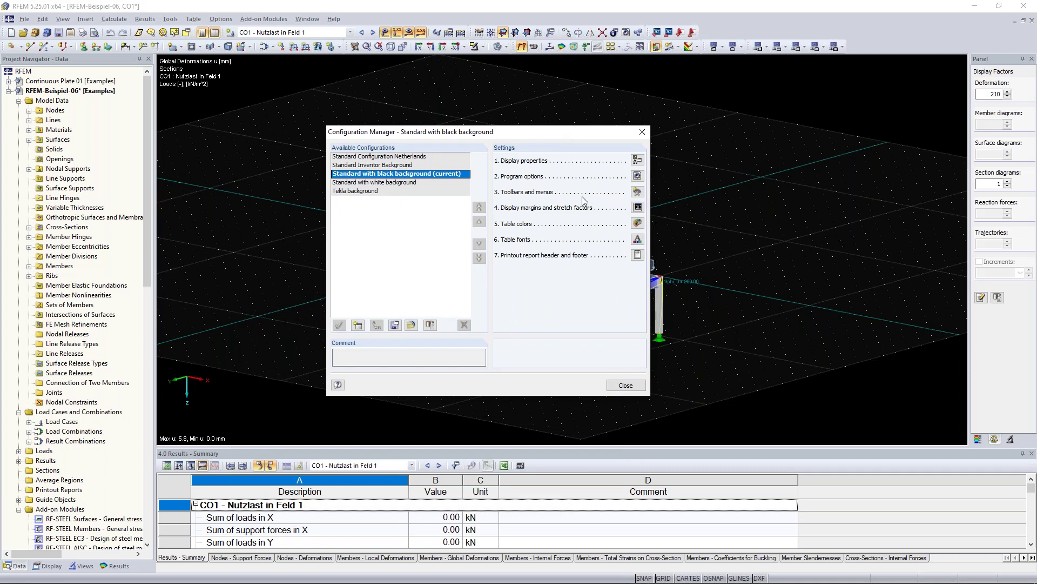
pyautogui.click(626, 385)
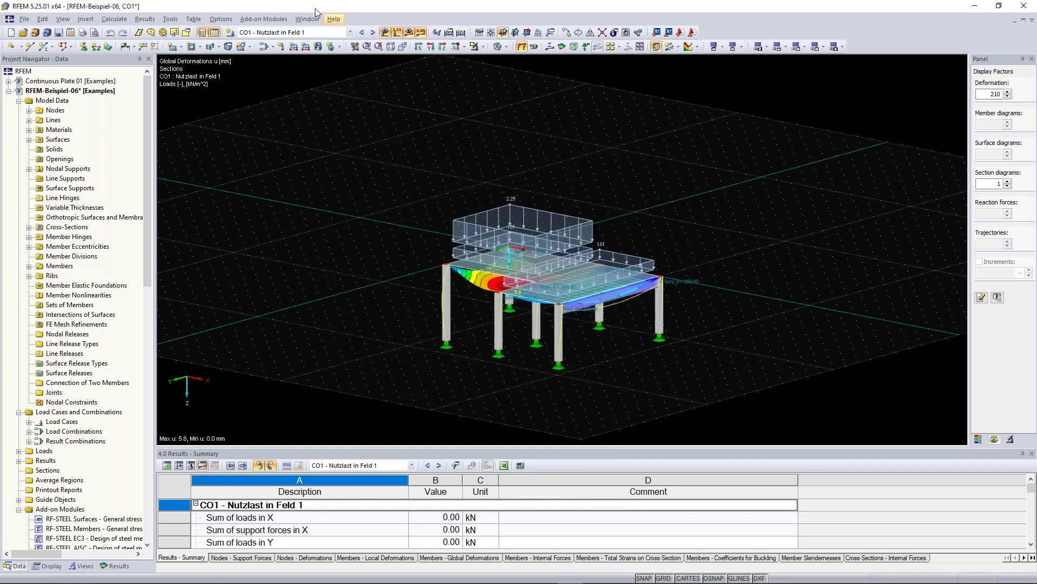
pyautogui.click(264, 19)
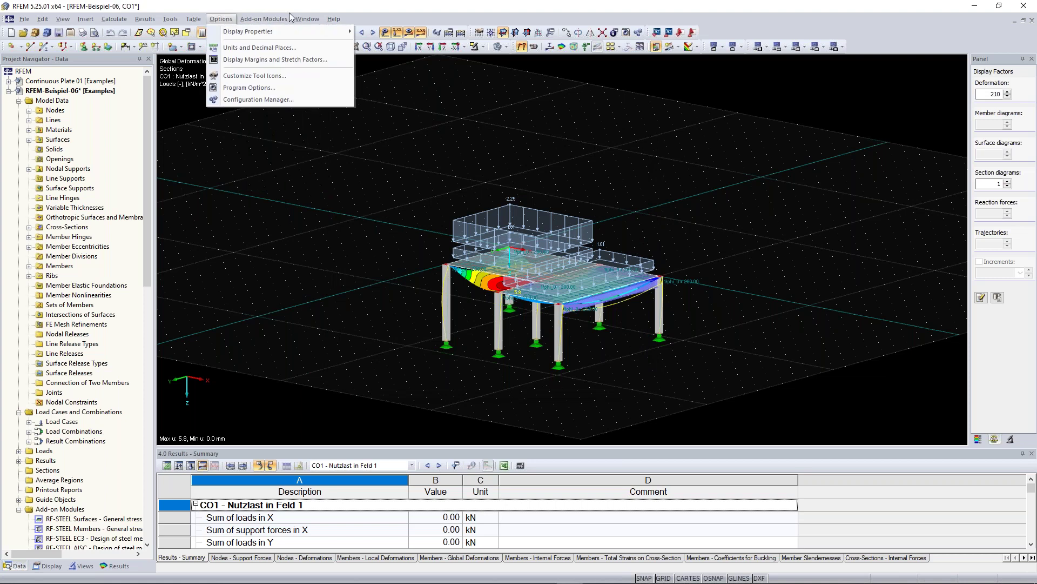
pyautogui.moveTo(296, 22)
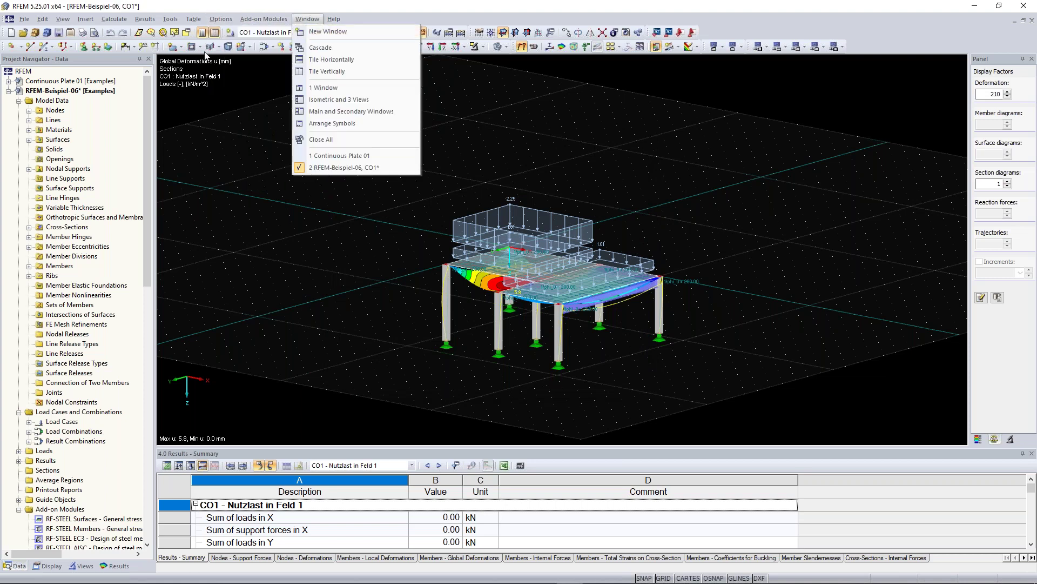
pyautogui.moveTo(114, 19)
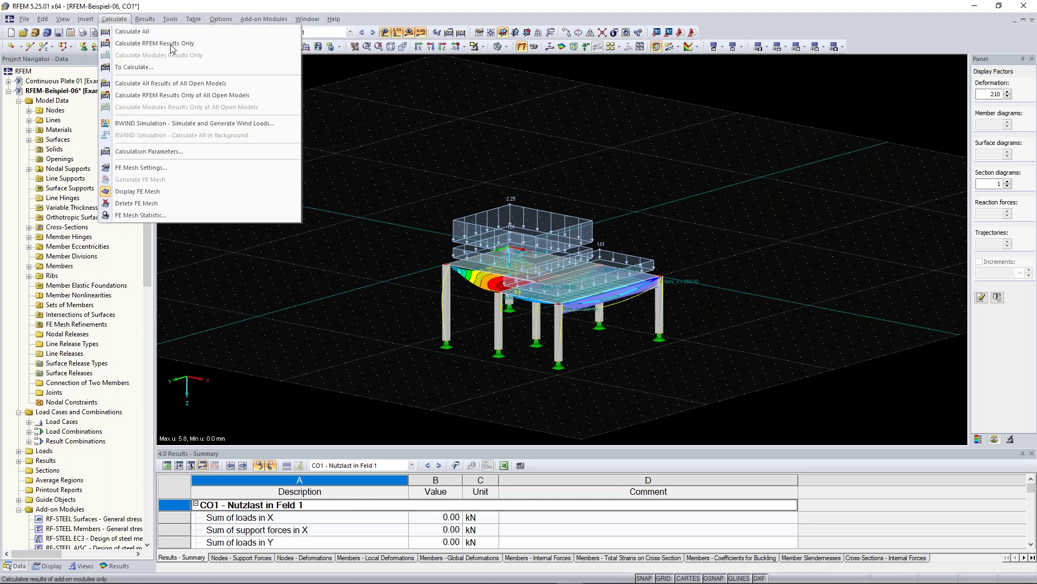
pyautogui.click(171, 44)
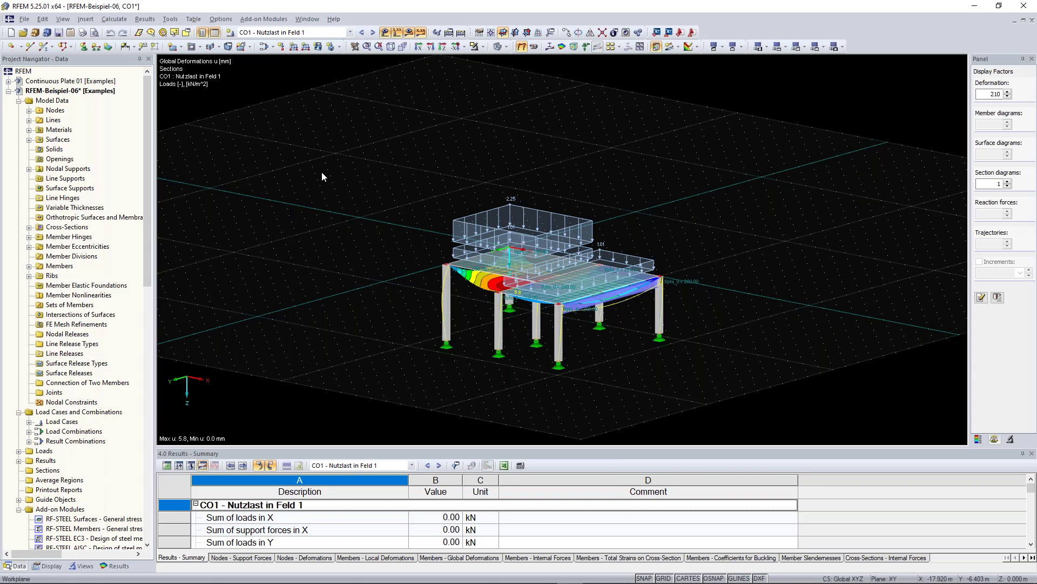
# Place new standard nodes on the work plane behind the structure, including one at X 1.000 m, Y -14.000 m, Z 0.000 m.
pyautogui.click(11, 50)
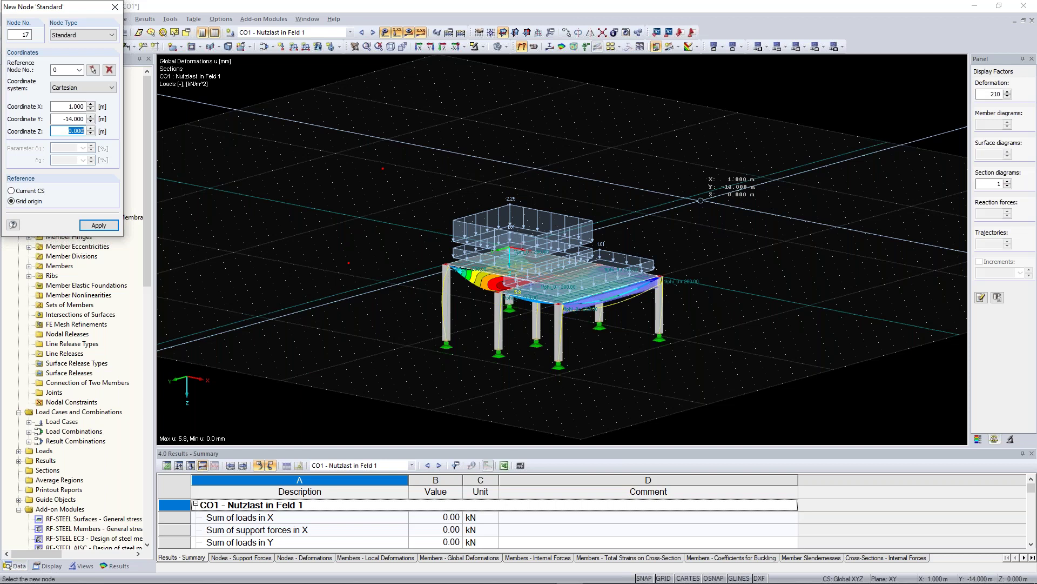
pyautogui.click(700, 201)
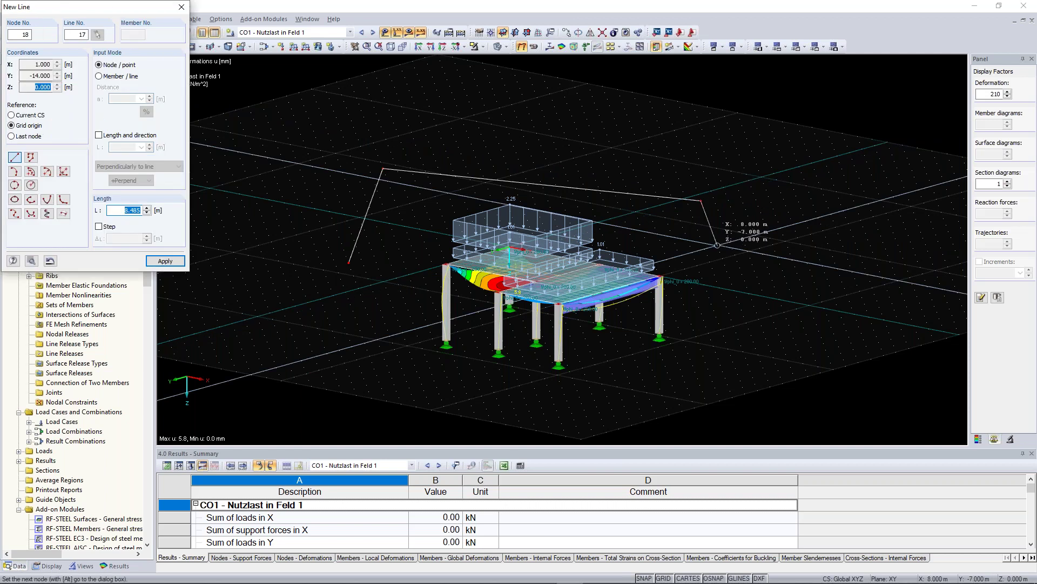
# End the line creation and undo the lines just drawn behind the structure.
pyautogui.press('Escape')
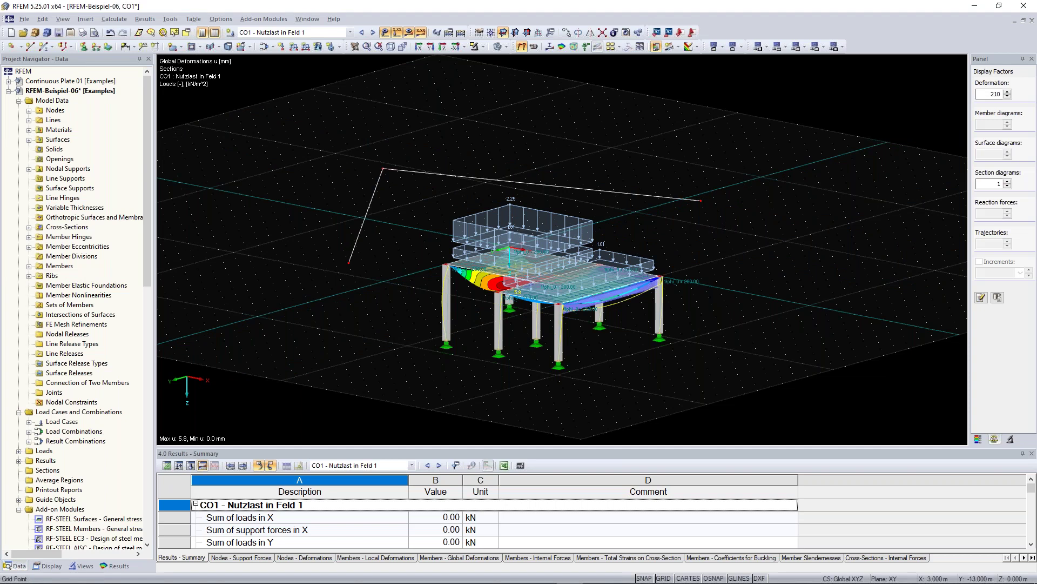
pyautogui.hotkey('ctrl', 'z')
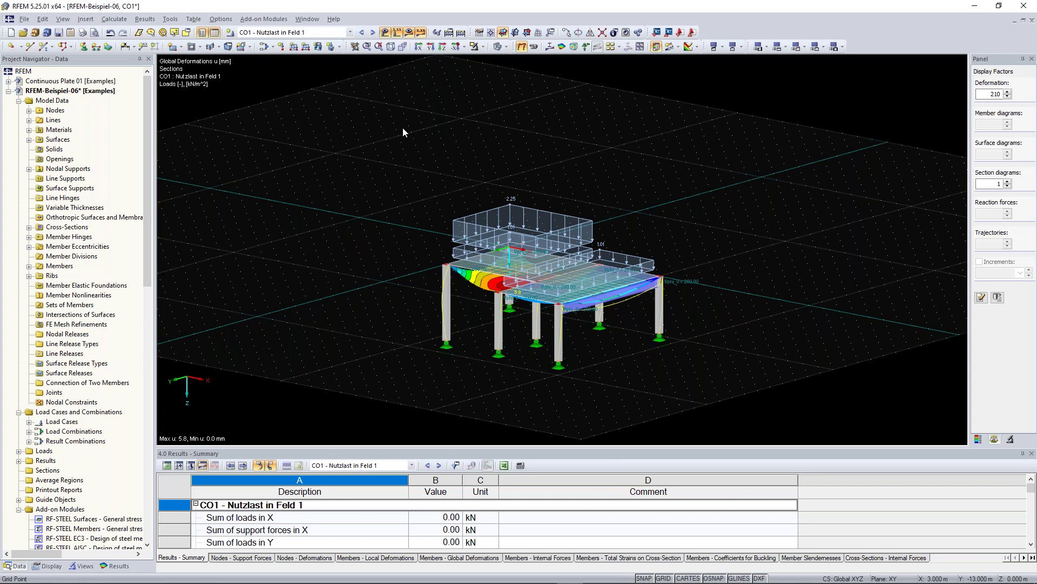
# Restore the display configuration with the white background in the Configuration Manager.
pyautogui.click(222, 20)
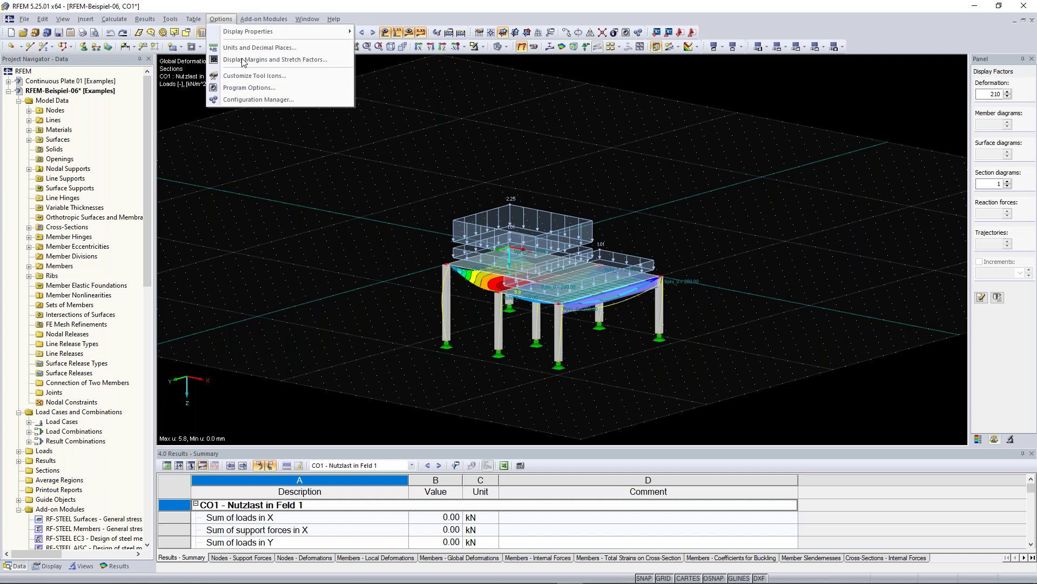
pyautogui.click(258, 100)
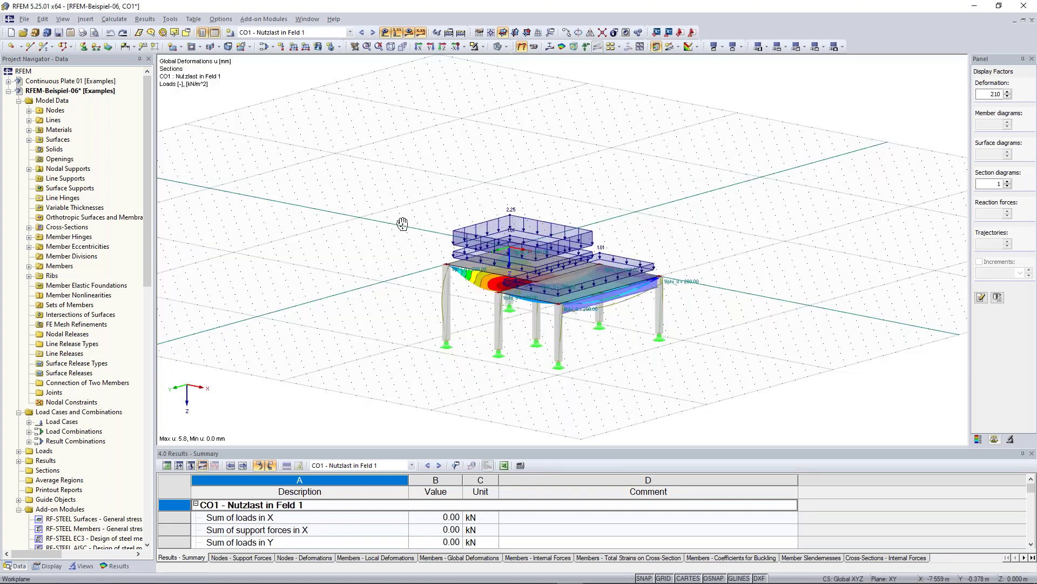
pyautogui.moveTo(402, 224); pyautogui.dragTo(429, 223, button='middle')
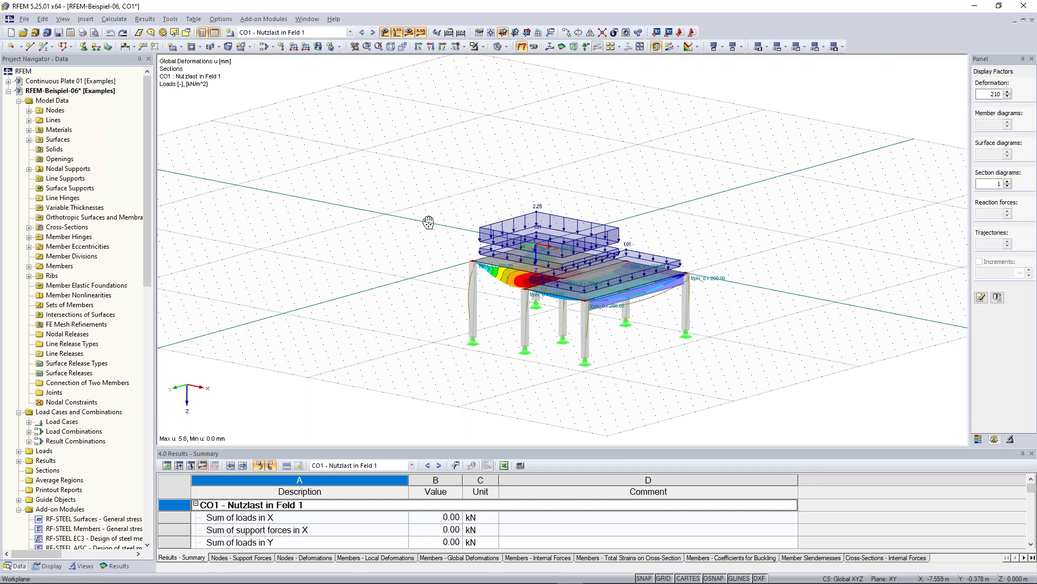
pyautogui.moveTo(428, 223); pyautogui.dragTo(431, 223, button='middle')
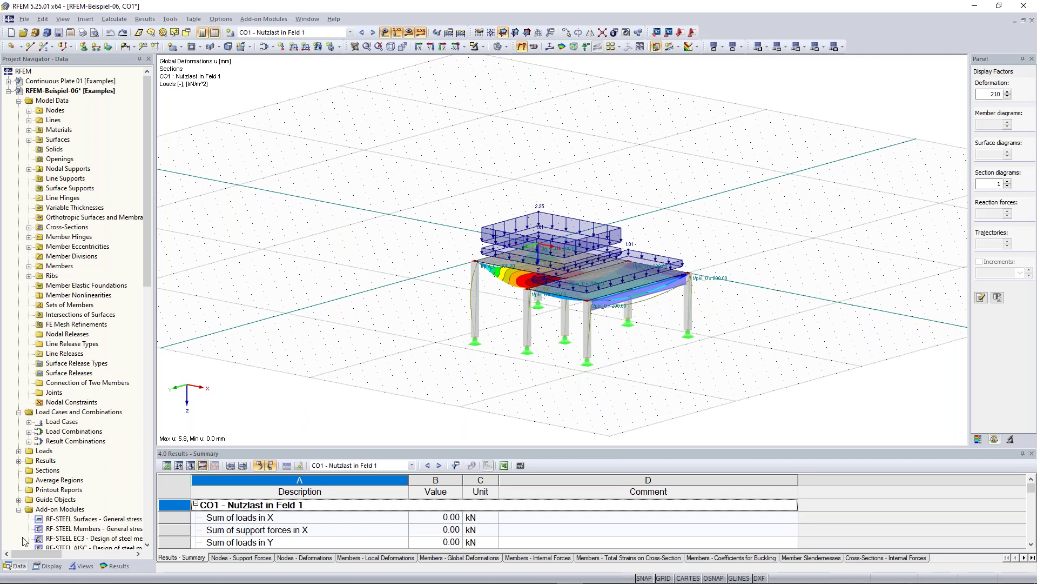
# Review the commands offered for nodes in the model data, list the individual nodes and locate node 6 in the model.
pyautogui.click(61, 568)
pyautogui.click(17, 566)
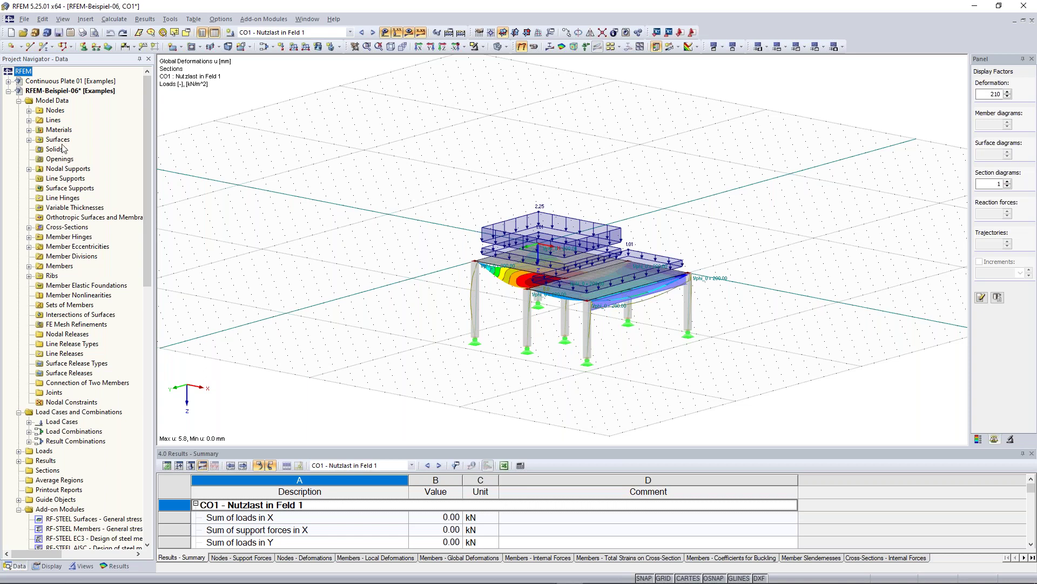
pyautogui.rightClick(54, 112)
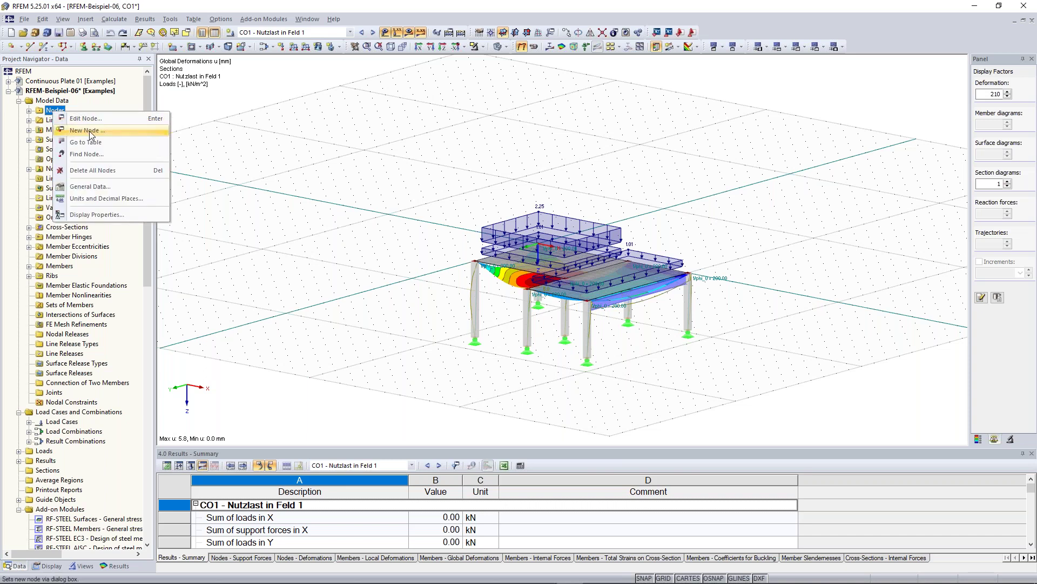
pyautogui.click(149, 106)
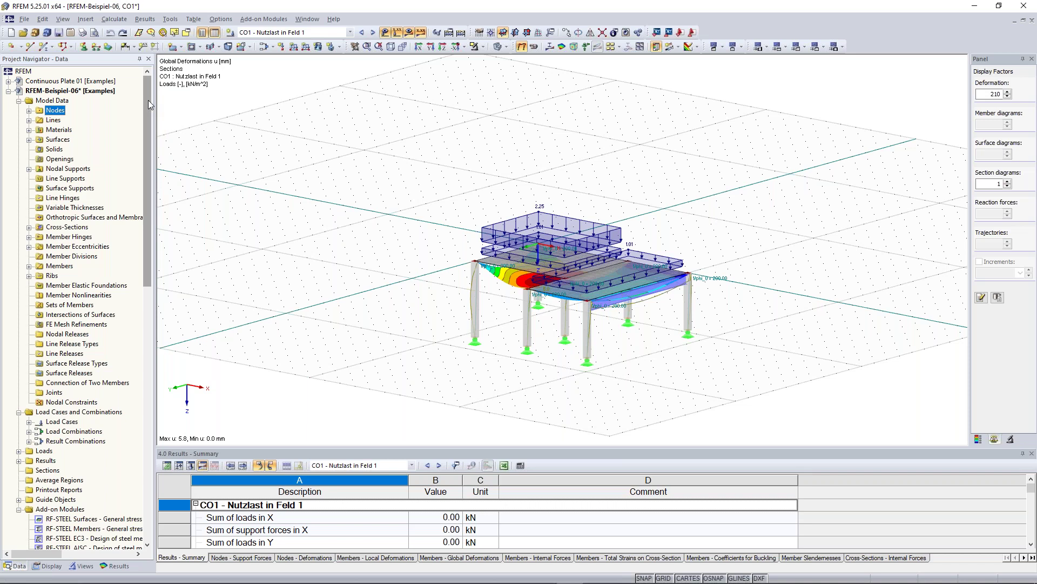
pyautogui.click(29, 111)
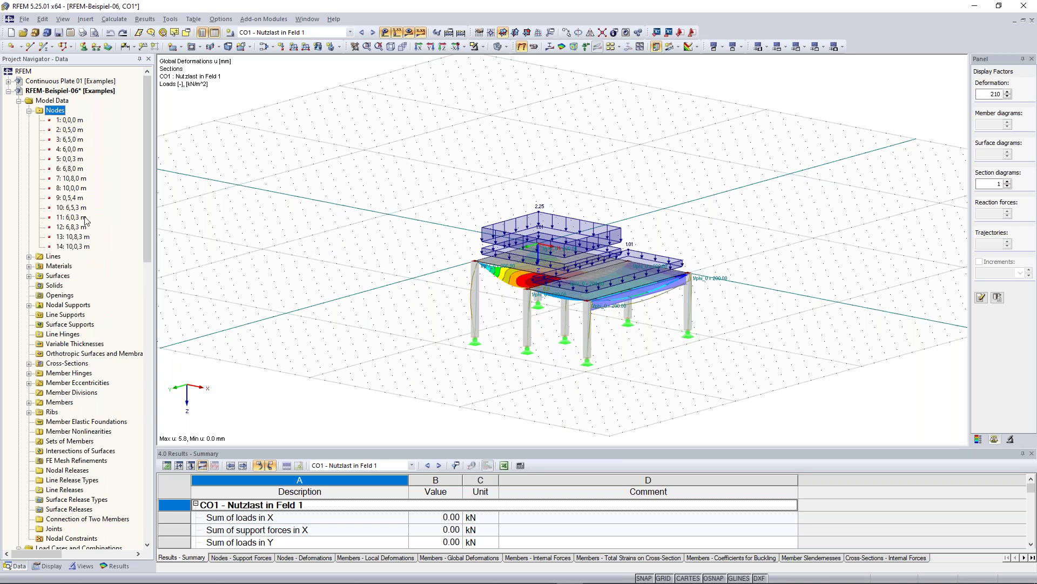
pyautogui.click(69, 169)
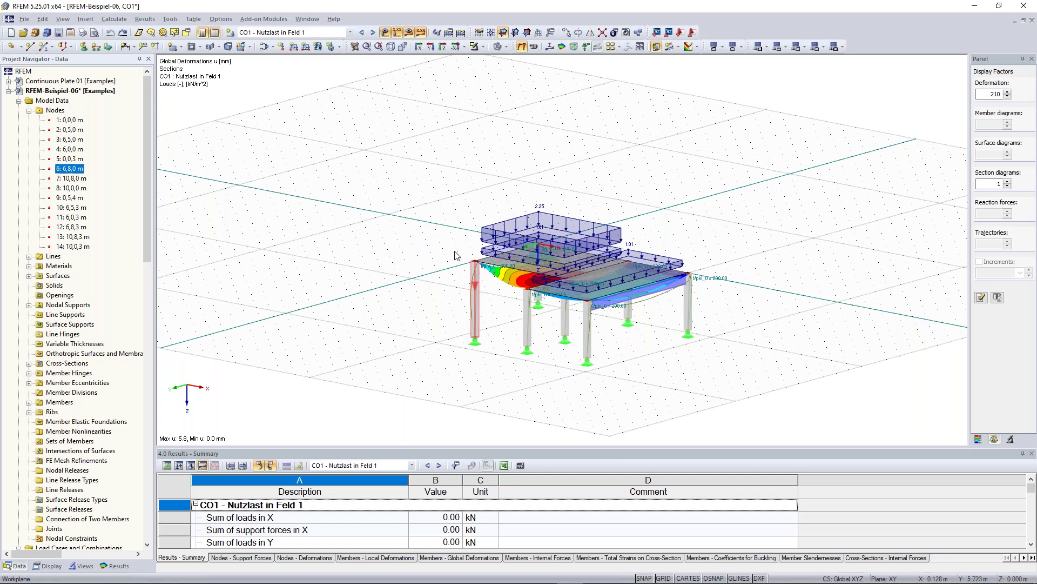
pyautogui.moveTo(410, 240)
pyautogui.mouseDown(button='middle')
pyautogui.moveTo(365, 237)
pyautogui.moveTo(428, 232)
pyautogui.moveTo(426, 245)
pyautogui.mouseUp(button='middle')
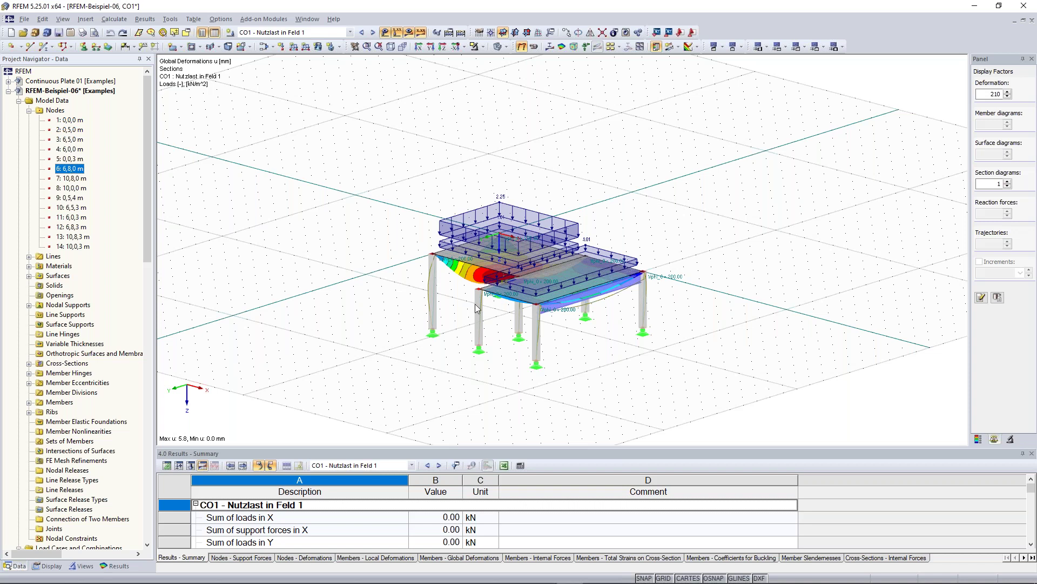
pyautogui.keyDown('ctrl'); pyautogui.moveTo(475, 304); pyautogui.dragTo(480, 296, button='middle'); pyautogui.keyUp('ctrl')
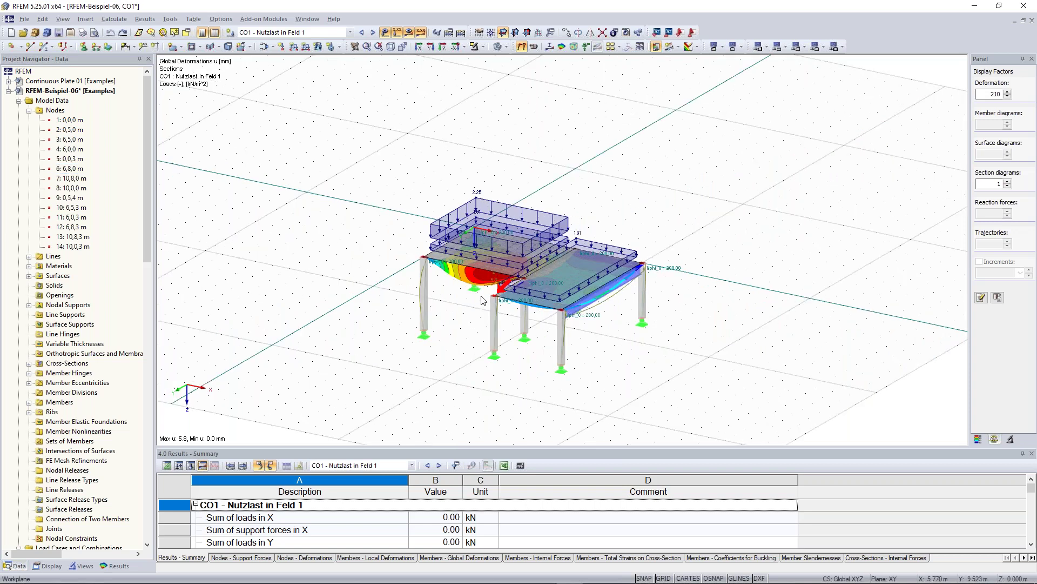
# List the model's lines, select individual ones to locate them in the model, and collapse the line and node lists.
pyautogui.click(29, 256)
pyautogui.click(81, 305)
pyautogui.click(79, 353)
pyautogui.click(30, 256)
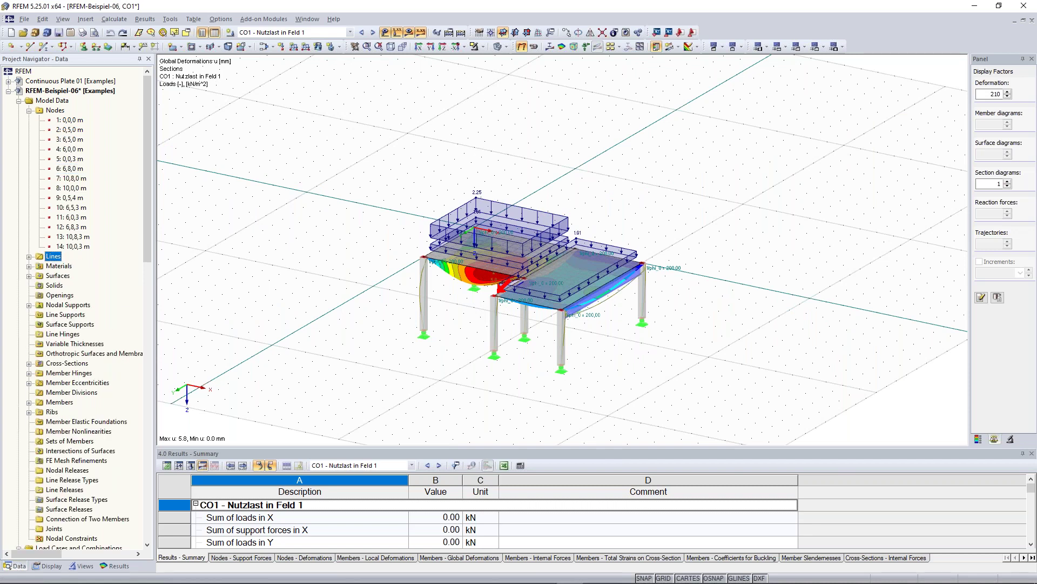
pyautogui.click(30, 110)
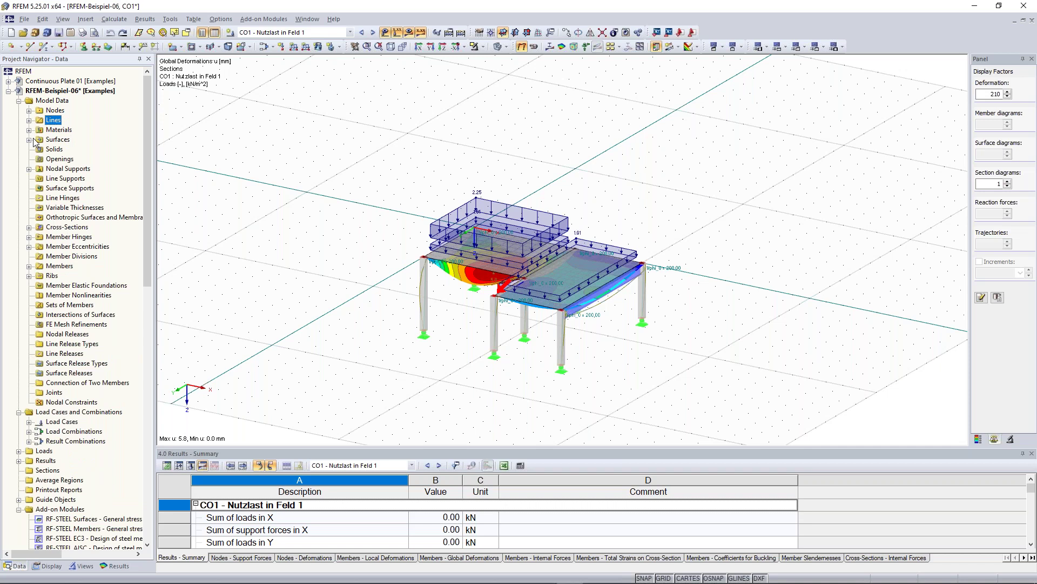
# Examine the surface and material entries in the model data, including the commands offered for materials, and collapse the lists.
pyautogui.click(29, 139)
pyautogui.click(29, 139)
pyautogui.click(29, 139)
pyautogui.click(29, 140)
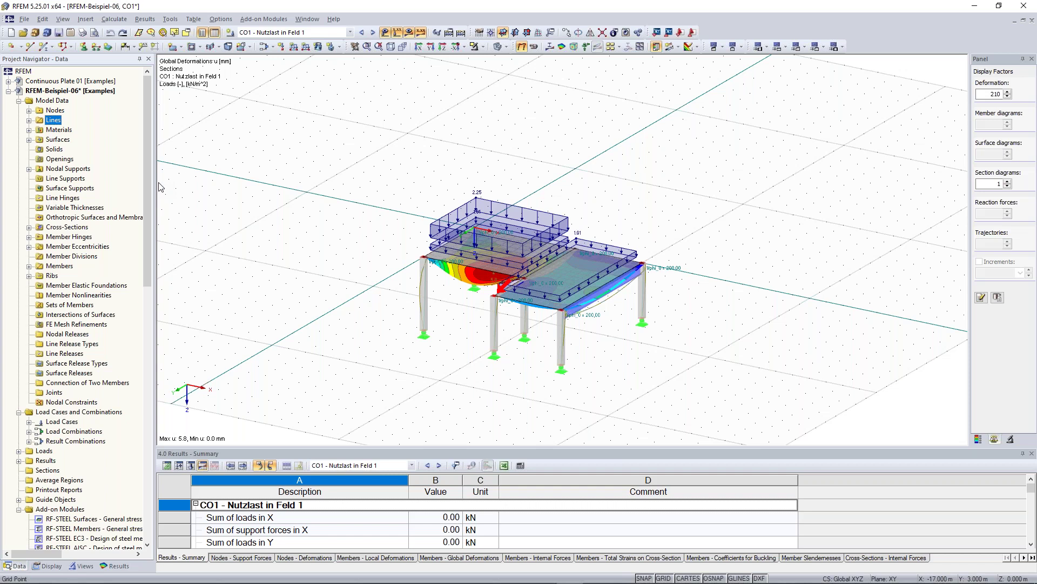
pyautogui.click(29, 130)
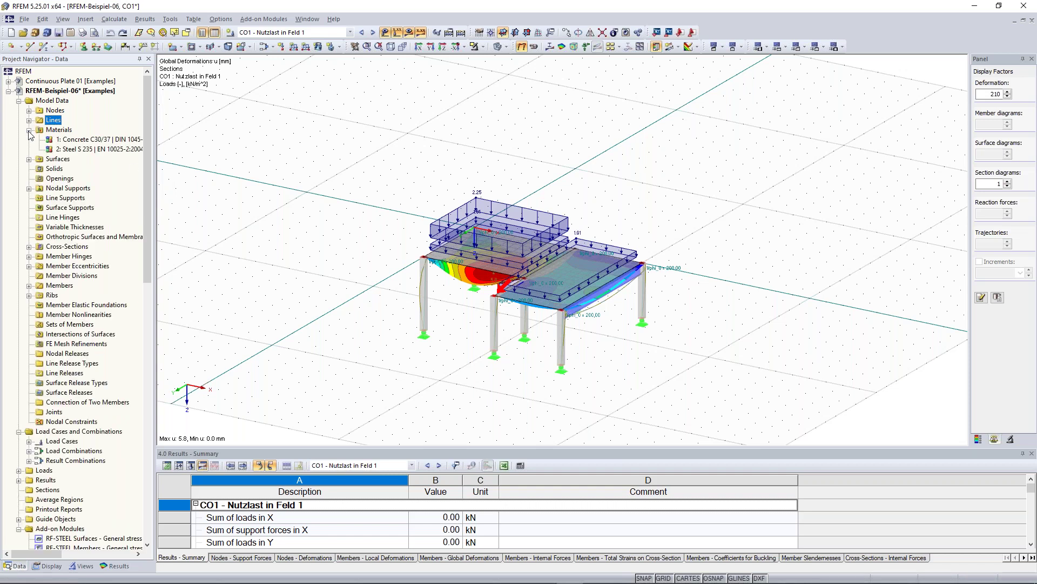
pyautogui.rightClick(56, 131)
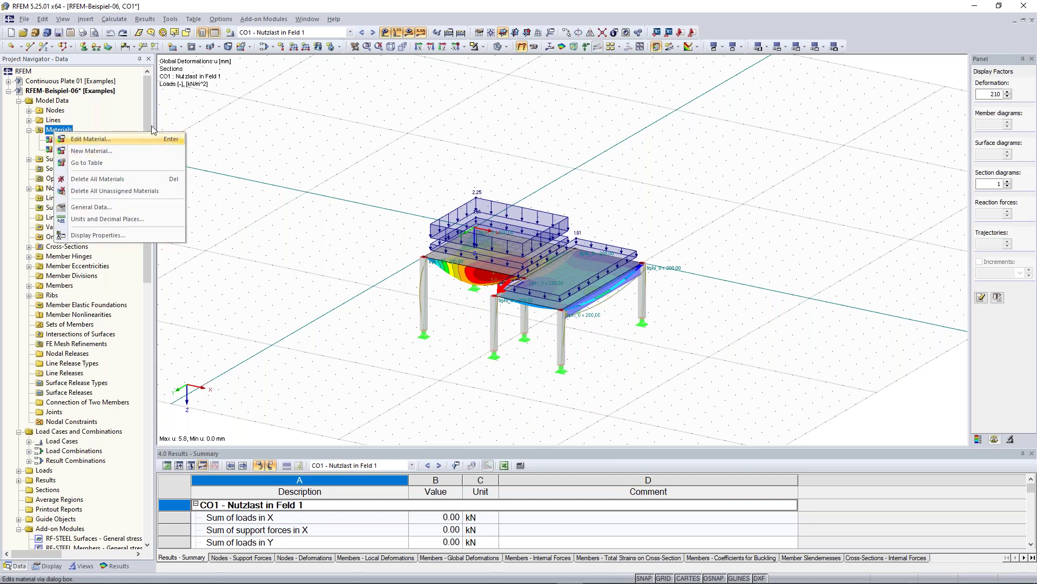
pyautogui.click(30, 130)
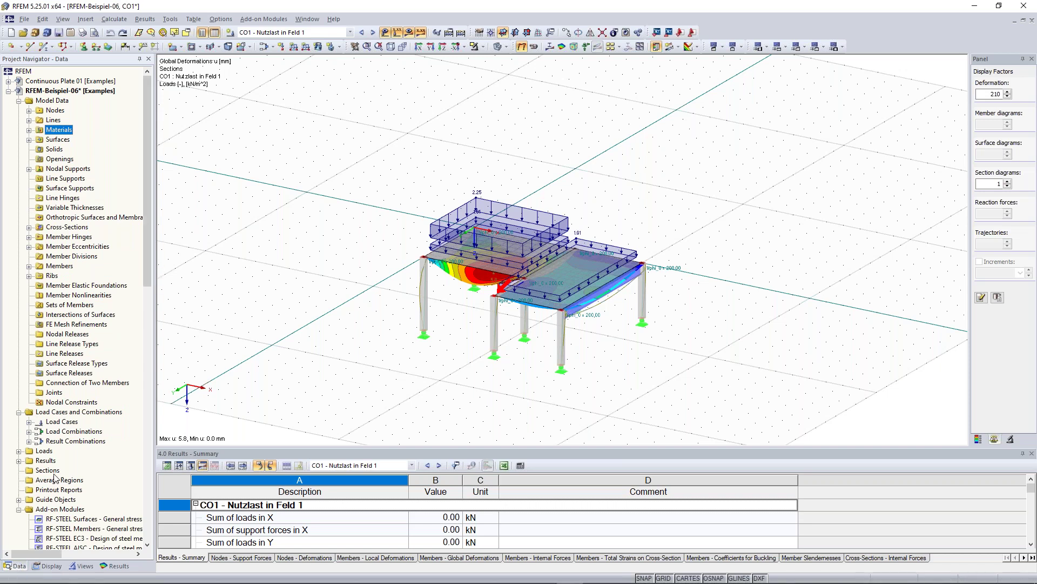
# Switch the project navigator to the display settings and turn all loads off and back on.
pyautogui.click(50, 566)
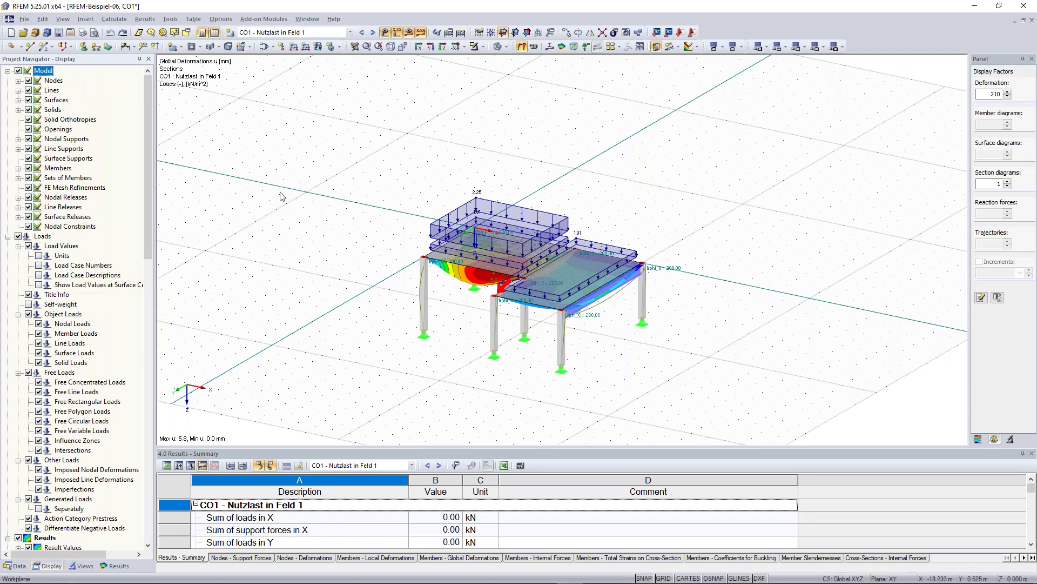
pyautogui.keyDown('ctrl'); pyautogui.moveTo(632, 201); pyautogui.dragTo(470, 184, button='middle'); pyautogui.keyUp('ctrl')
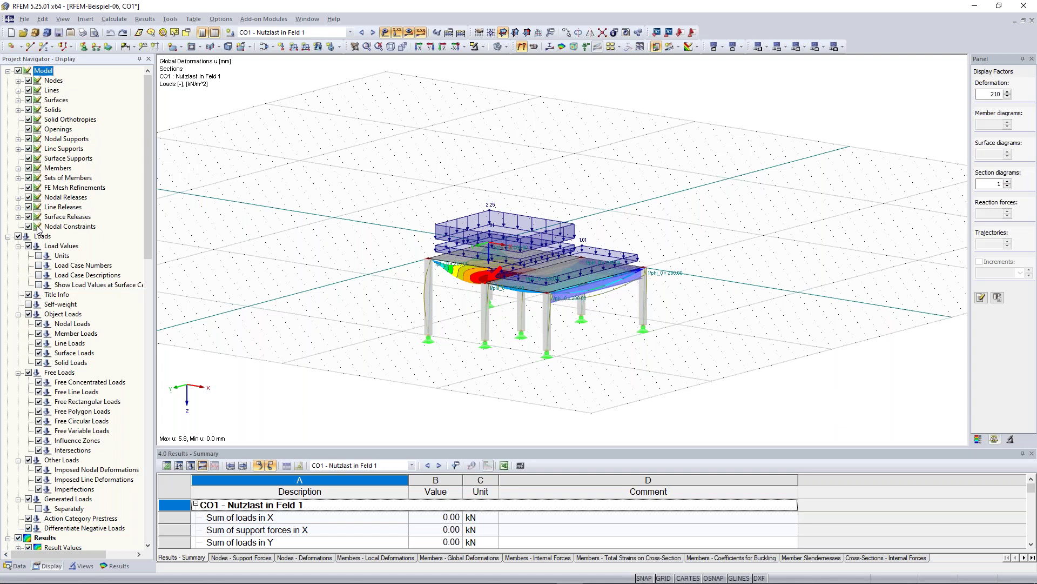
pyautogui.click(18, 236)
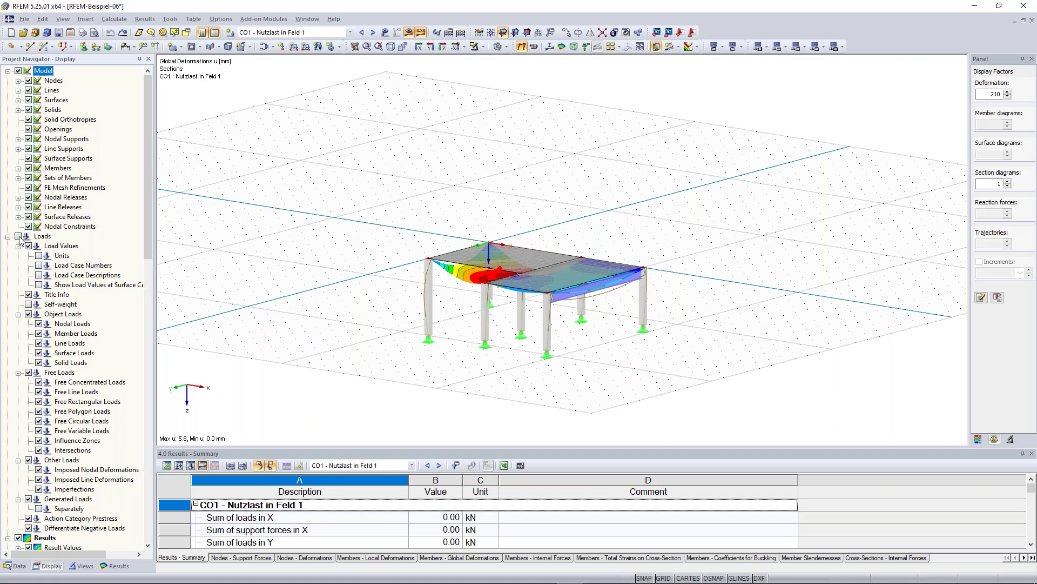
pyautogui.click(19, 236)
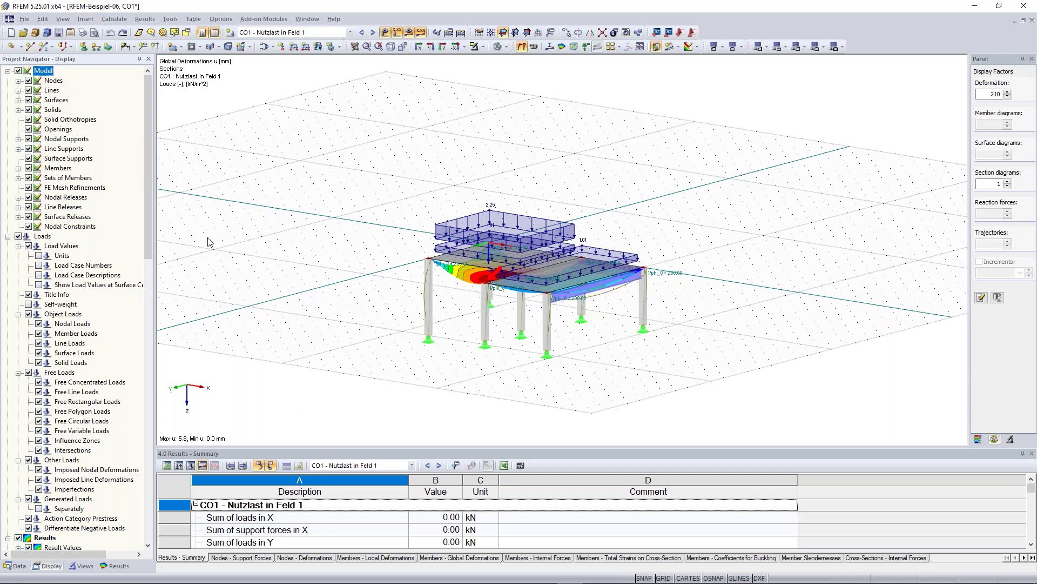
# Hide the loads of CO1 - Nutzlast in Feld 1 in the model view.
pyautogui.click(384, 33)
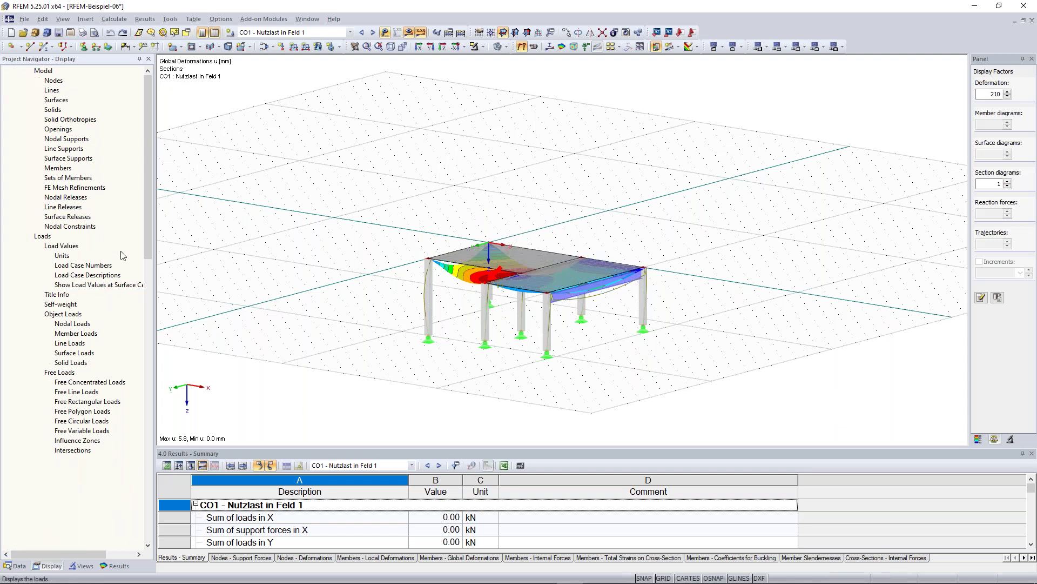
pyautogui.moveTo(319, 216); pyautogui.dragTo(312, 194, button='middle')
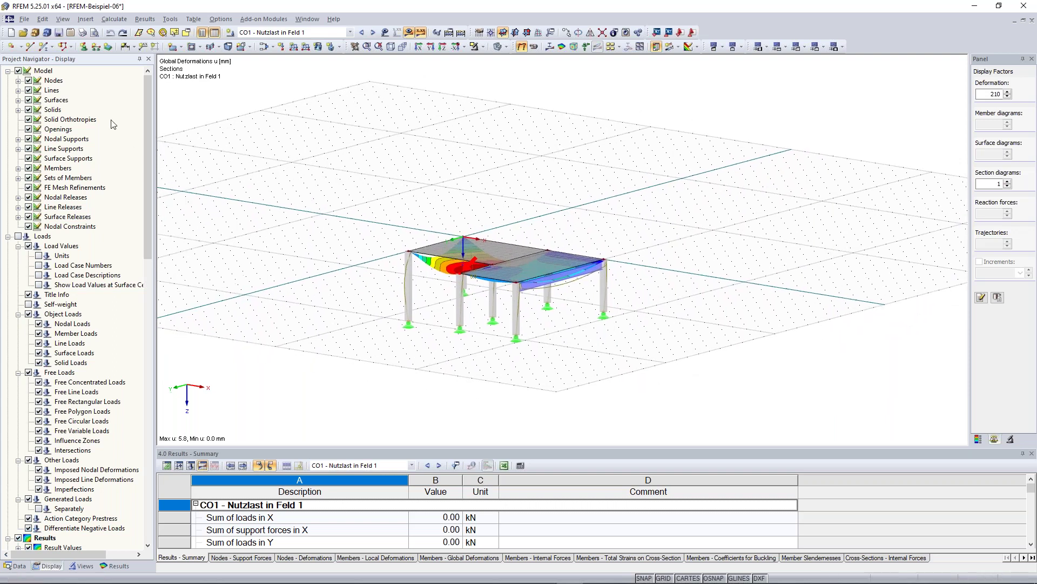
pyautogui.scroll(1, 401, 229)
pyautogui.moveTo(399, 227); pyautogui.dragTo(383, 217, button='middle')
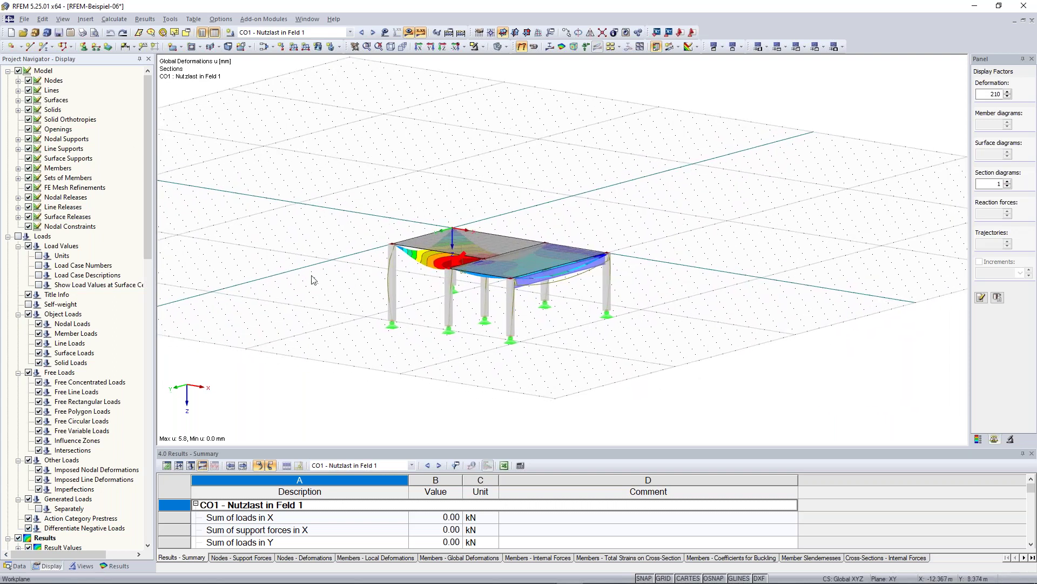
pyautogui.scroll(2, 497, 373)
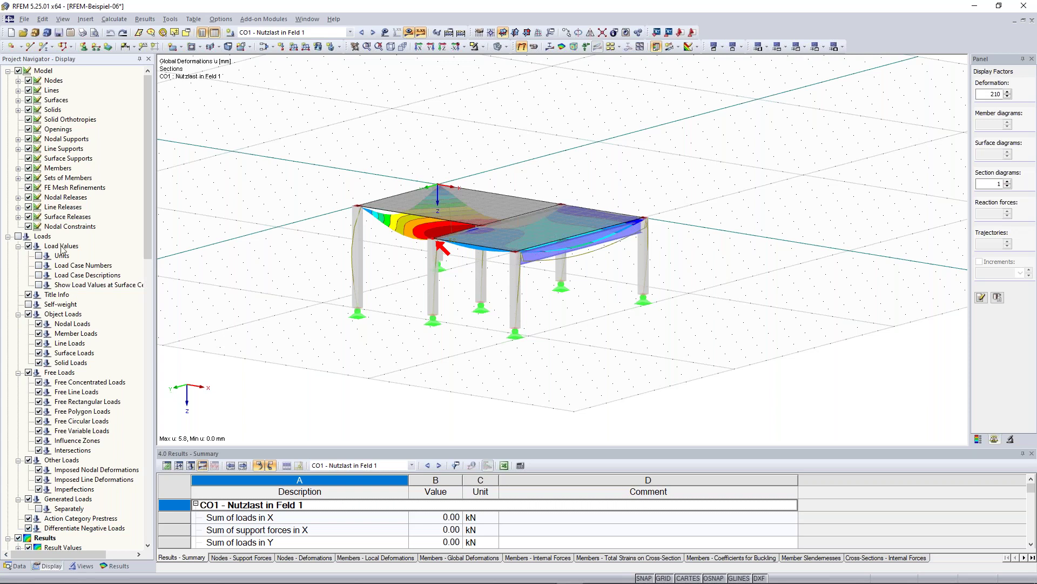
# Turn off the work plane grid in the model view and switch the project navigator to the views.
pyautogui.scroll(-15, 64, 250)
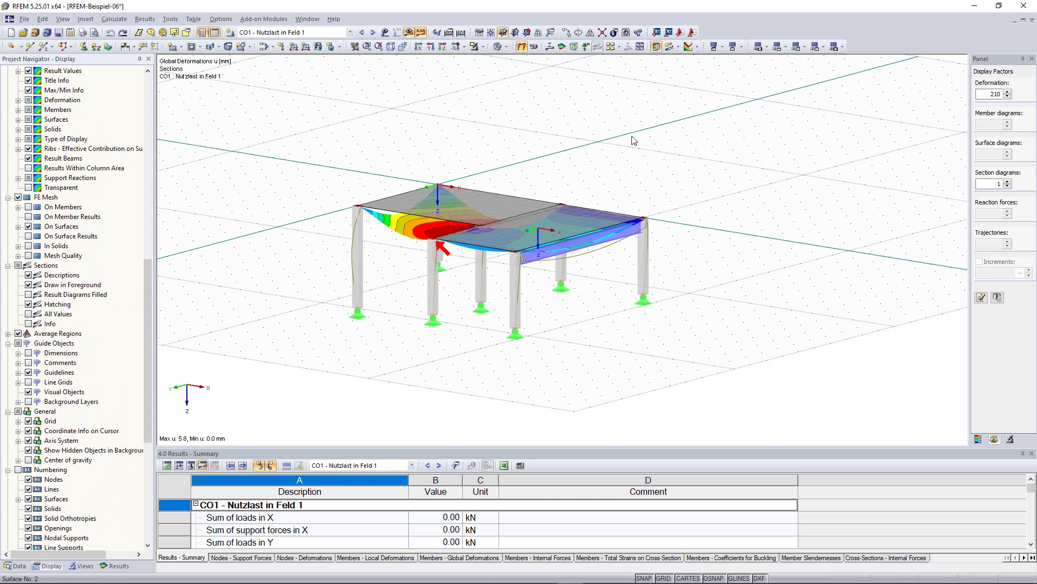
pyautogui.scroll(4, 630, 132)
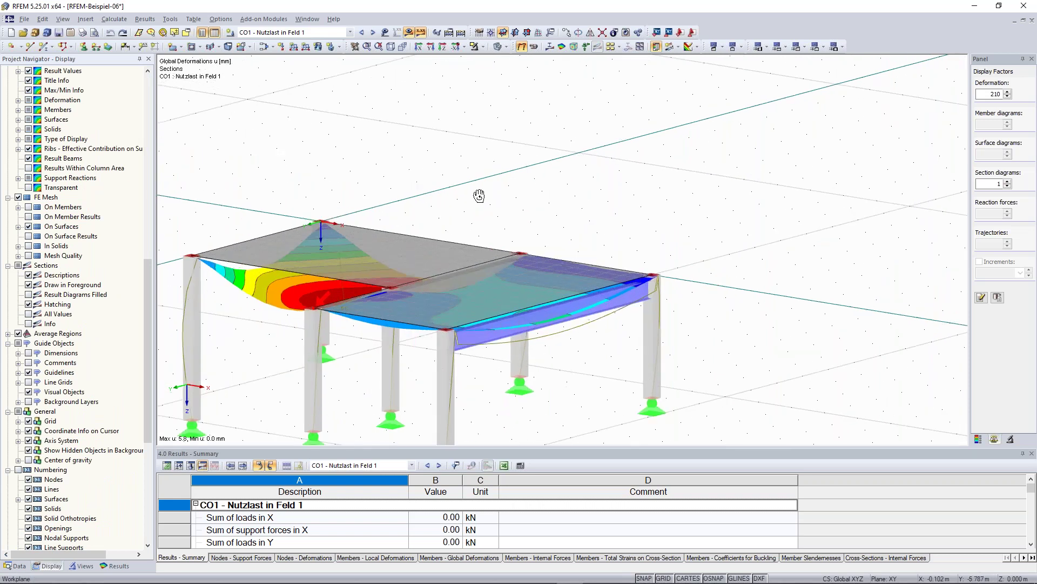
pyautogui.keyDown('ctrl'); pyautogui.moveTo(480, 195); pyautogui.dragTo(498, 209, button='middle'); pyautogui.keyUp('ctrl')
pyautogui.click(18, 198)
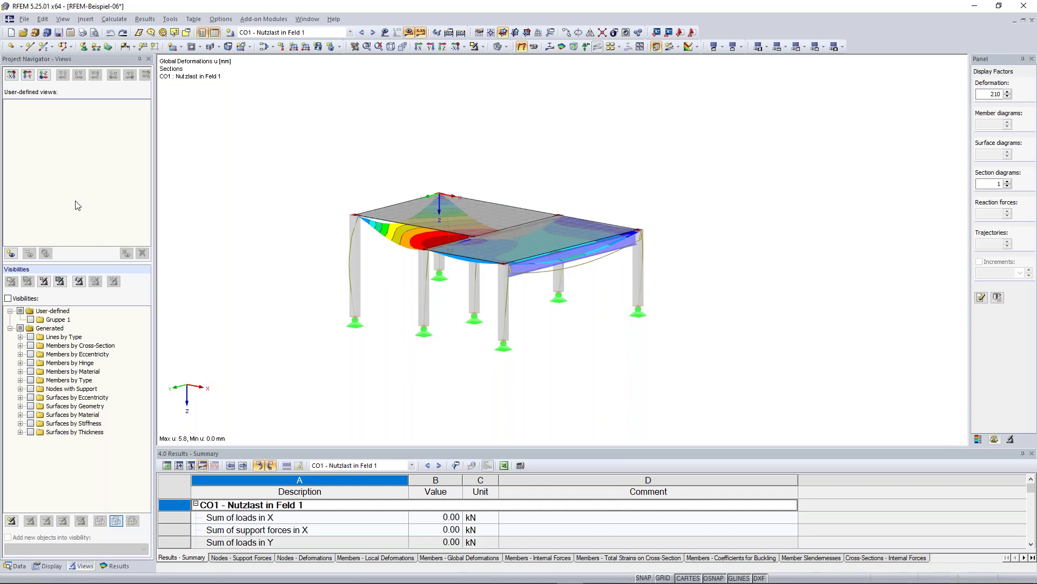
# Save the current model view as a user-defined view named Favorite.
pyautogui.click(11, 254)
pyautogui.write('Favorite')
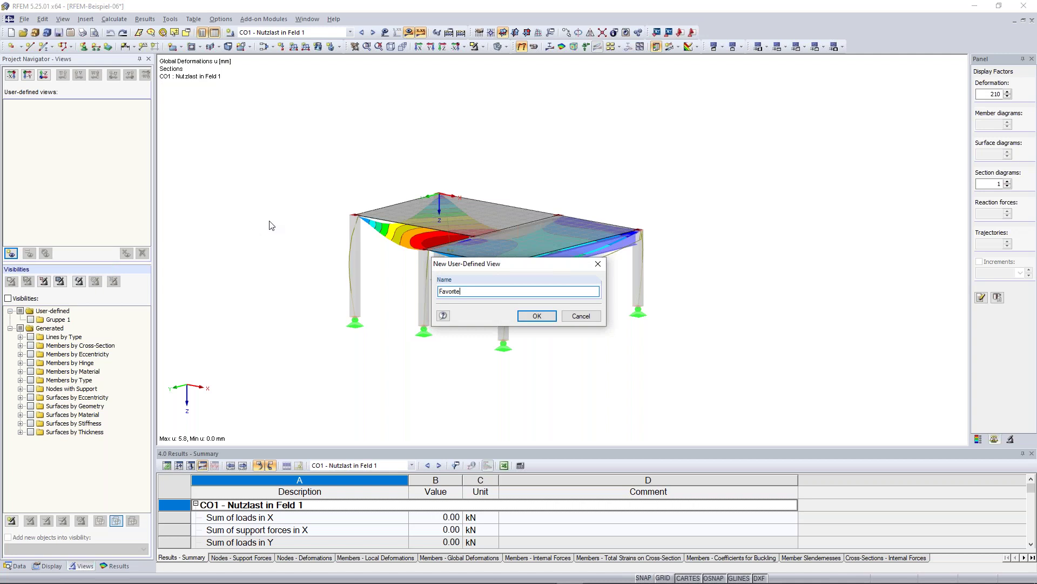
pyautogui.click(537, 317)
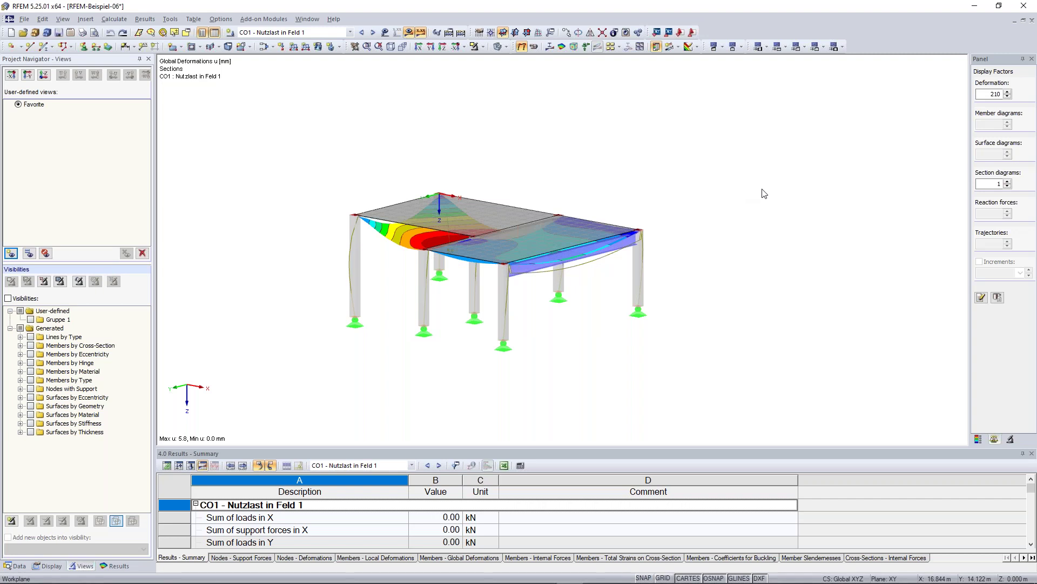
# Rotate the structure to look at it from the opposite side and restore the saved Favorite view.
pyautogui.keyDown('ctrl'); pyautogui.moveTo(727, 177); pyautogui.dragTo(681, 177, button='middle'); pyautogui.keyUp('ctrl')
pyautogui.keyDown('ctrl'); pyautogui.moveTo(627, 235); pyautogui.dragTo(558, 204, button='middle'); pyautogui.keyUp('ctrl')
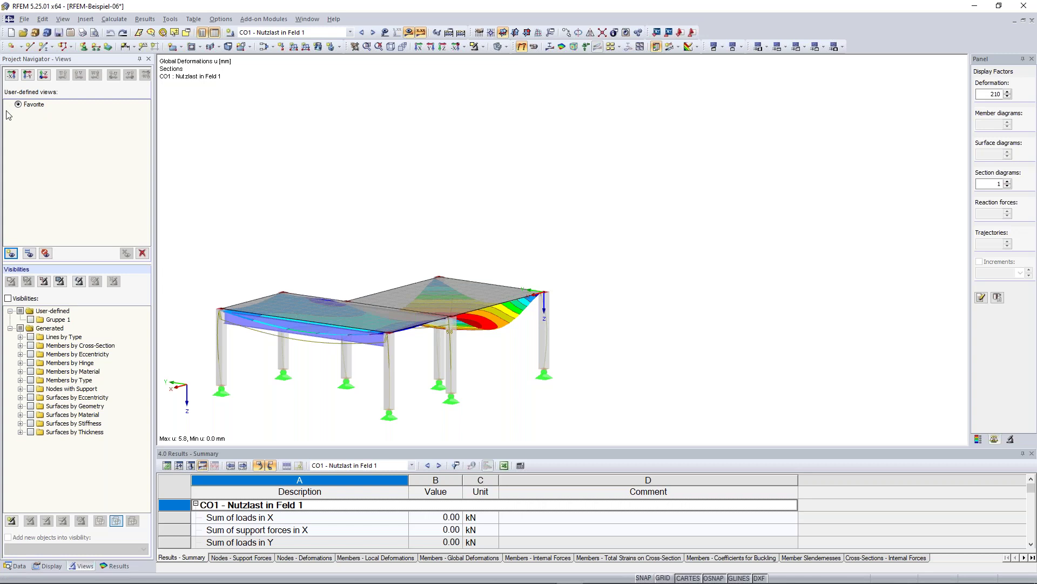
pyautogui.click(32, 105)
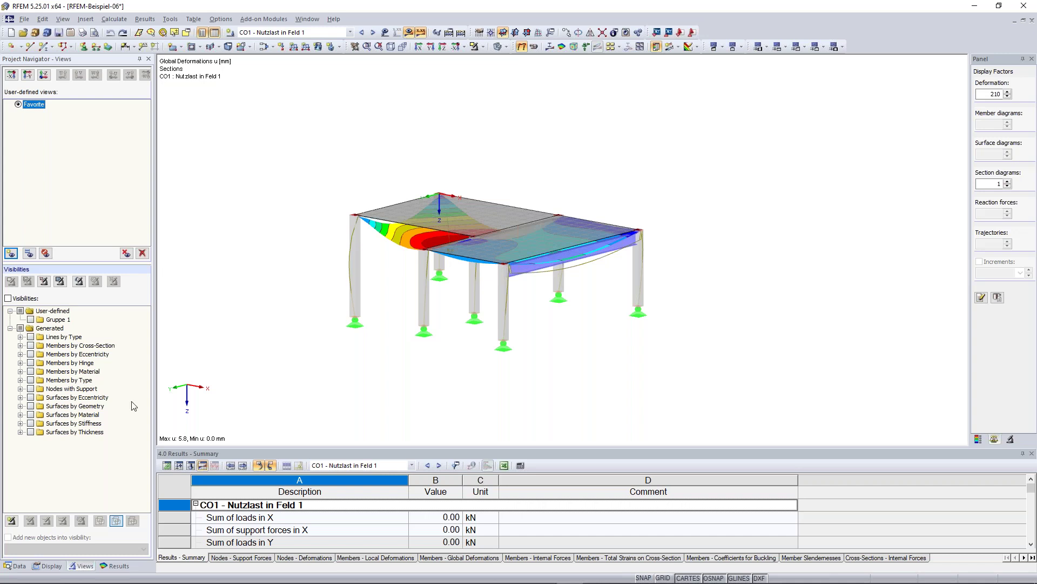
pyautogui.moveTo(596, 338)
pyautogui.keyDown('ctrl'); pyautogui.mouseDown(button='middle')
pyautogui.moveTo(563, 329)
pyautogui.moveTo(591, 343)
pyautogui.moveTo(578, 339)
pyautogui.mouseUp(button='middle'); pyautogui.keyUp('ctrl')
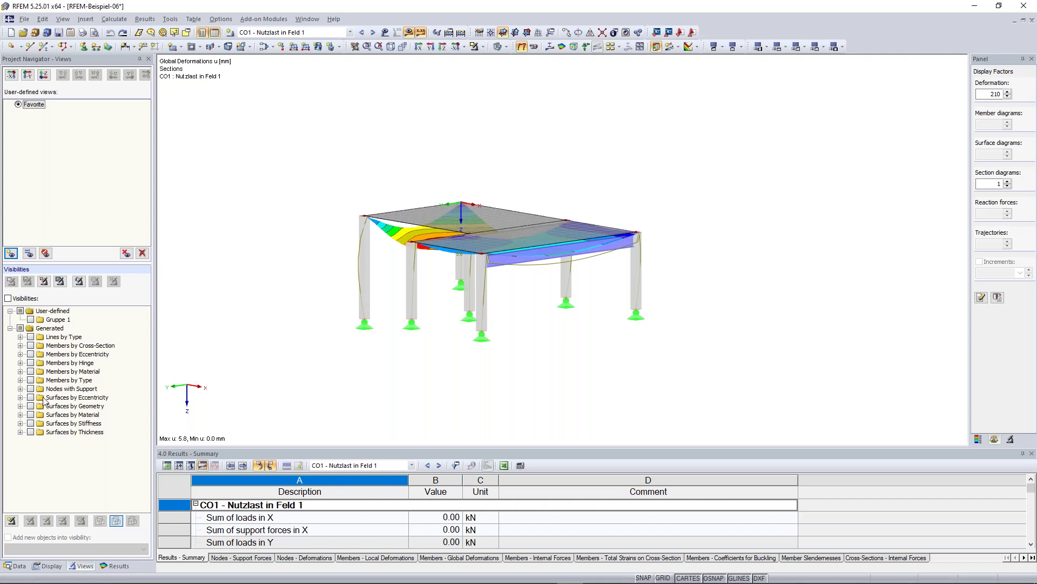
# Restrict the visible model to the members with cross-section 2 - Rectangle 300/300 through the generated visibilities.
pyautogui.click(20, 345)
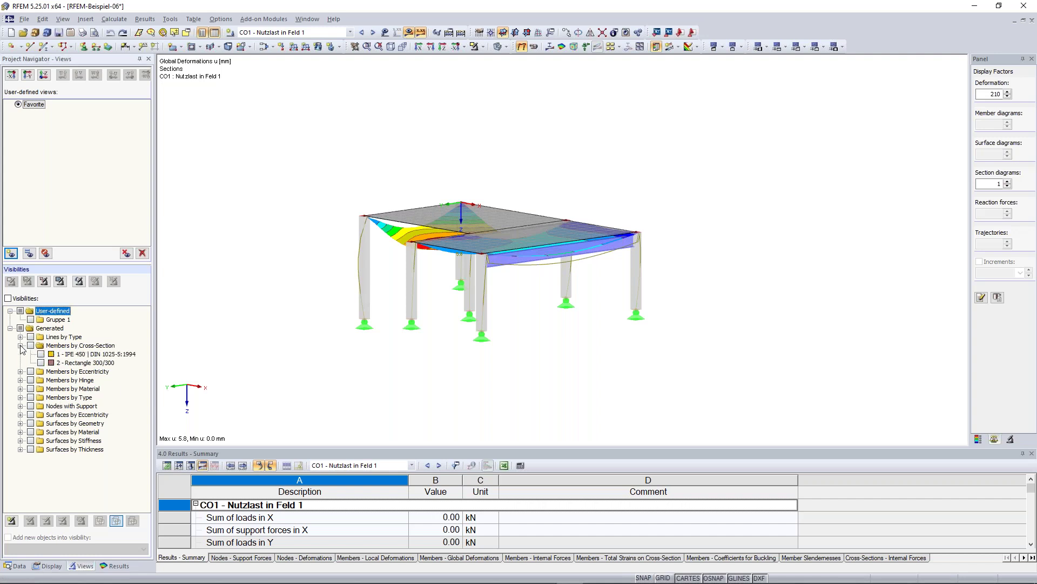
pyautogui.click(41, 363)
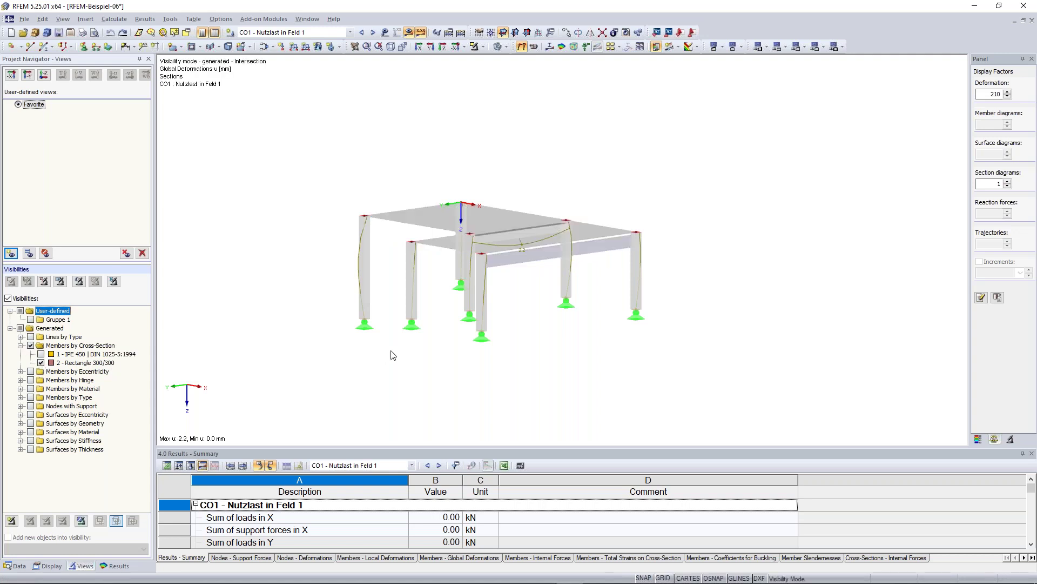
pyautogui.keyDown('ctrl'); pyautogui.moveTo(461, 388); pyautogui.dragTo(451, 389, button='middle'); pyautogui.keyUp('ctrl')
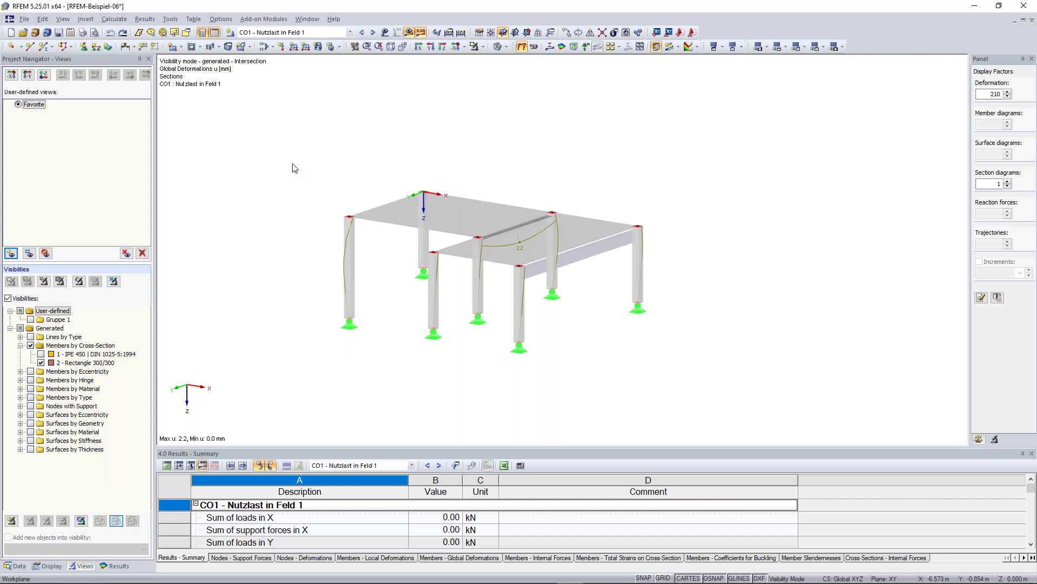
# Turn off the display of hidden objects in the background of the model view.
pyautogui.moveTo(298, 151); pyautogui.dragTo(373, 359)
pyautogui.click(396, 335)
pyautogui.rightClick(752, 136)
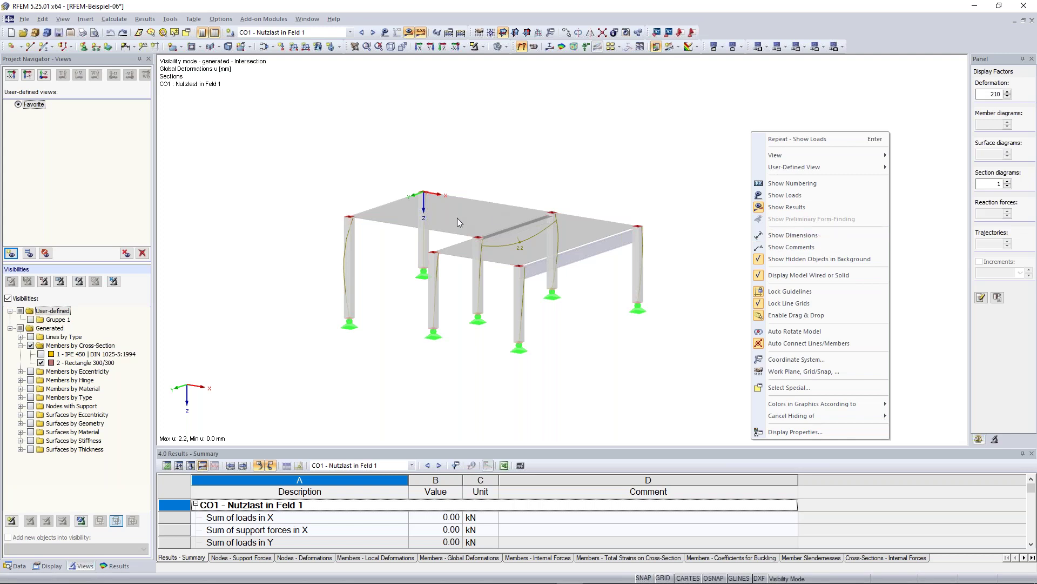
pyautogui.click(819, 259)
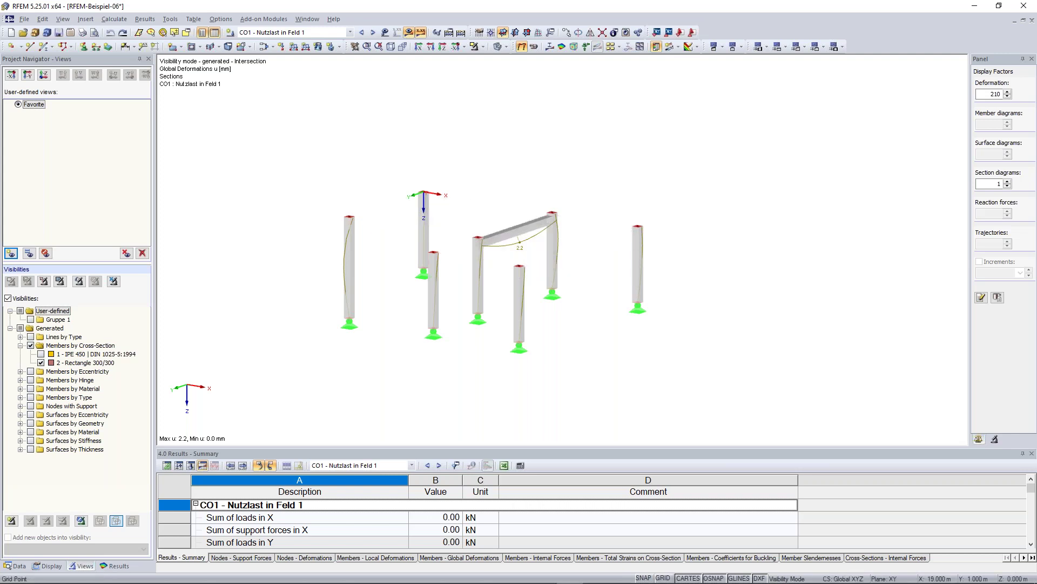
pyautogui.keyDown('ctrl'); pyautogui.moveTo(829, 238); pyautogui.dragTo(804, 271, button='middle'); pyautogui.keyUp('ctrl')
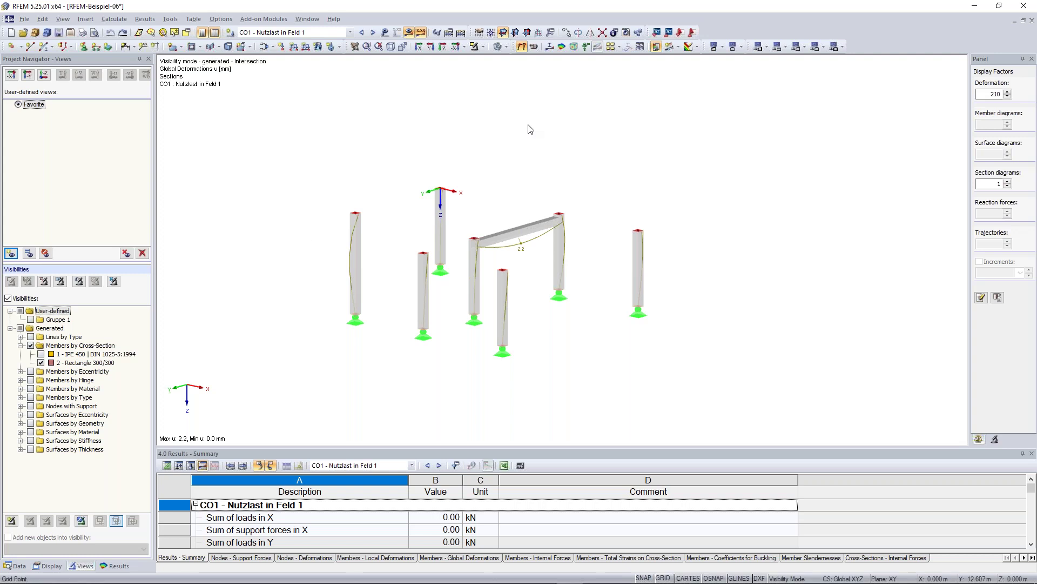
pyautogui.scroll(-1, 516, 132)
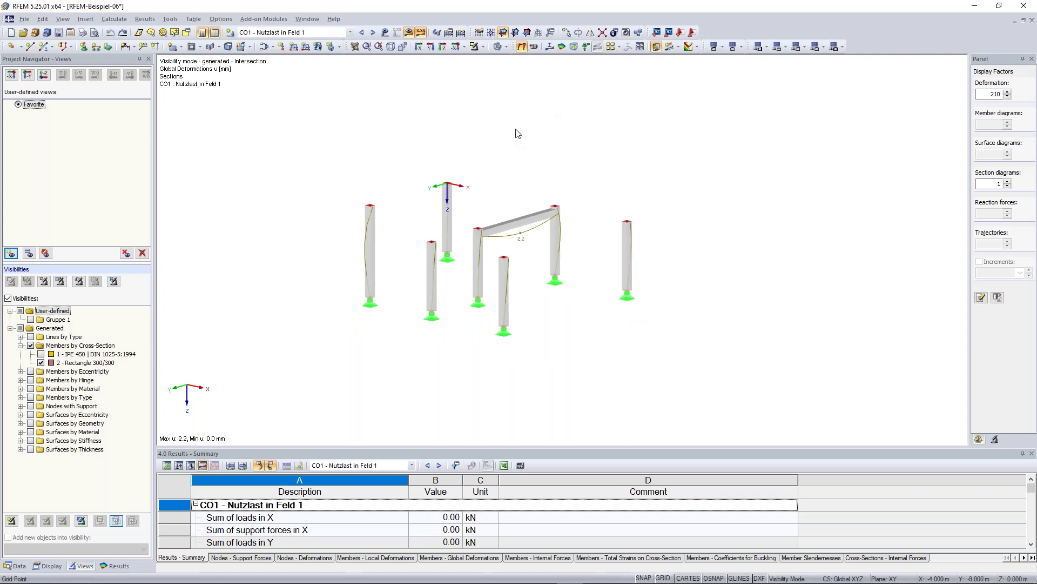
pyautogui.moveTo(516, 132); pyautogui.dragTo(545, 172, button='middle')
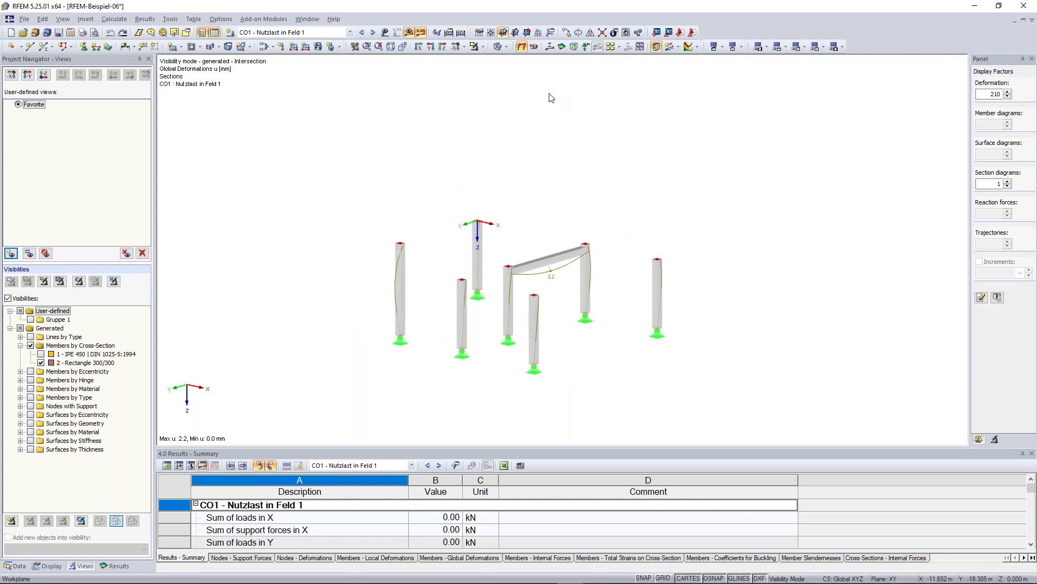
# Cancel the visibility mode to show the whole structure and look through the result types in the project navigator.
pyautogui.click(484, 48)
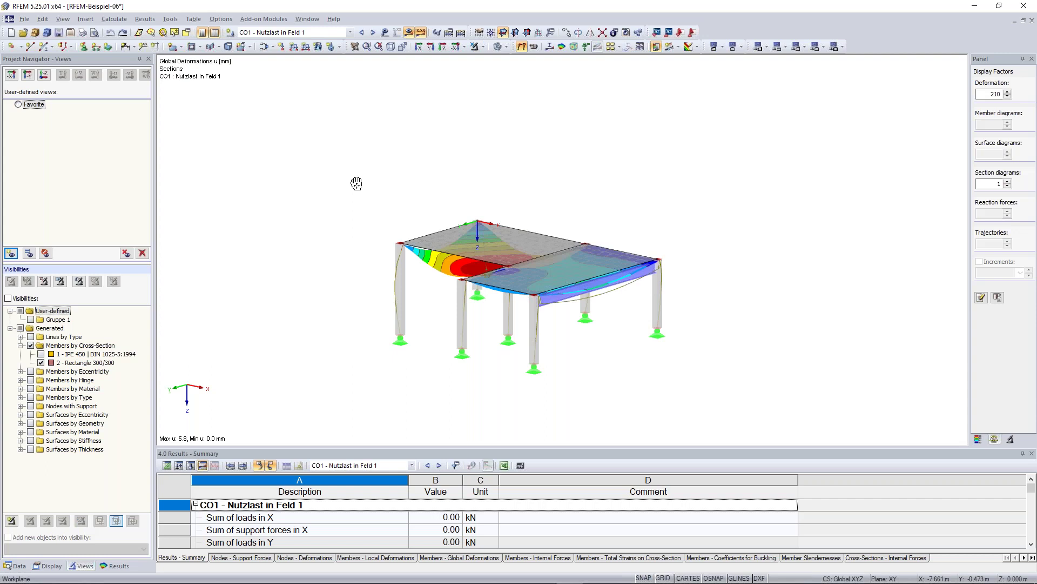
pyautogui.moveTo(356, 183); pyautogui.dragTo(370, 174, button='middle')
pyautogui.click(115, 565)
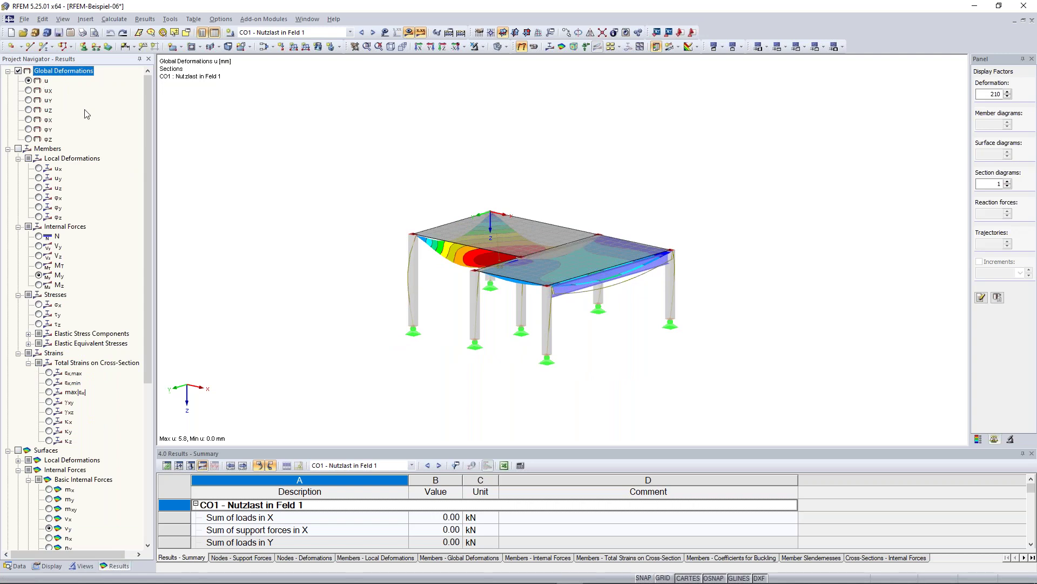
pyautogui.moveTo(149, 123); pyautogui.dragTo(148, 155)
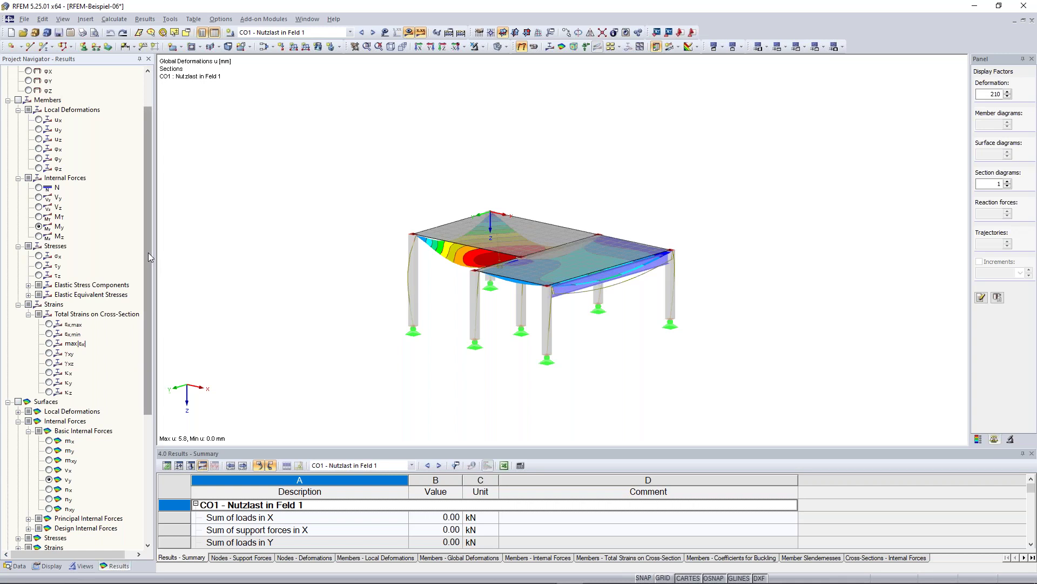
pyautogui.moveTo(144, 277); pyautogui.dragTo(143, 398)
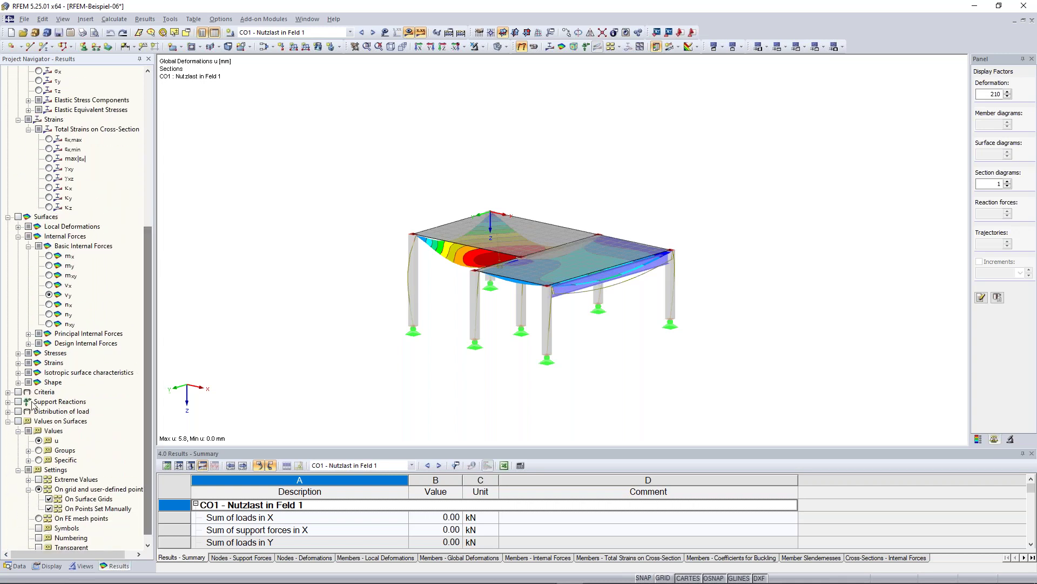
pyautogui.scroll(8, 18, 410)
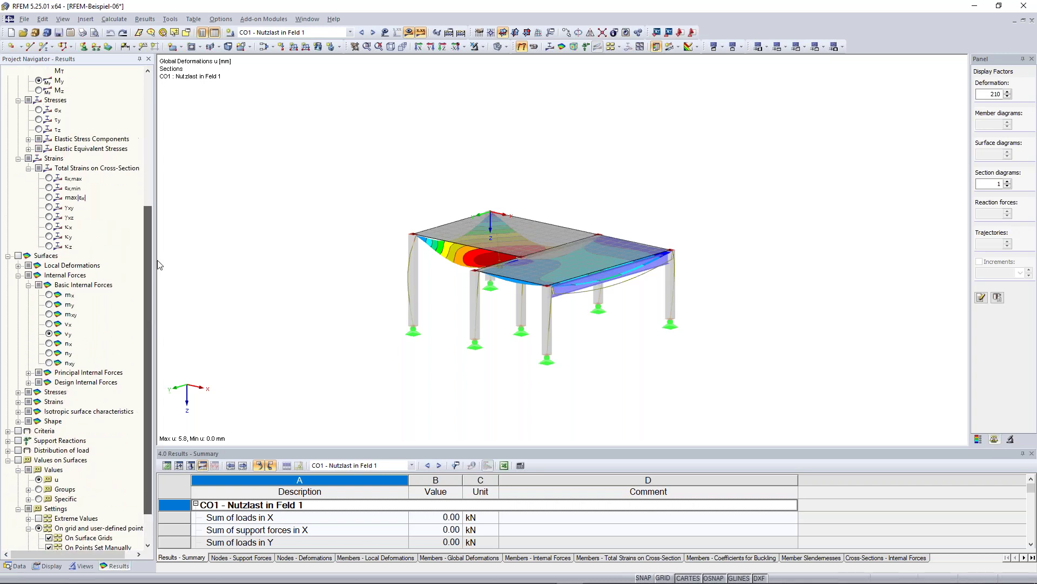
# Display the member internal forces My and switch the result diagram to the axial forces N.
pyautogui.keyDown('ctrl'); pyautogui.moveTo(392, 229); pyautogui.dragTo(475, 261, button='middle'); pyautogui.keyUp('ctrl')
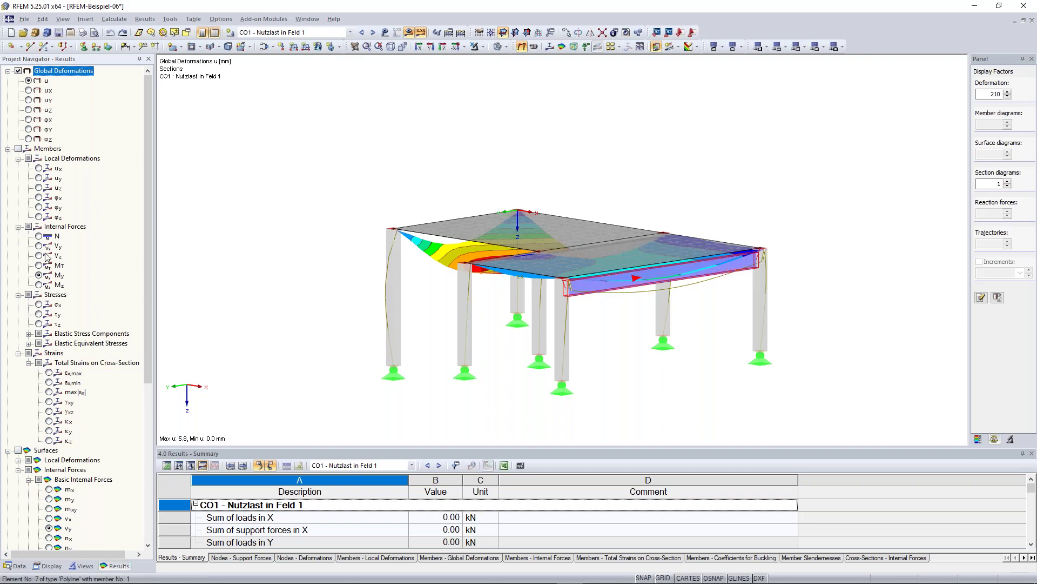
pyautogui.click(34, 276)
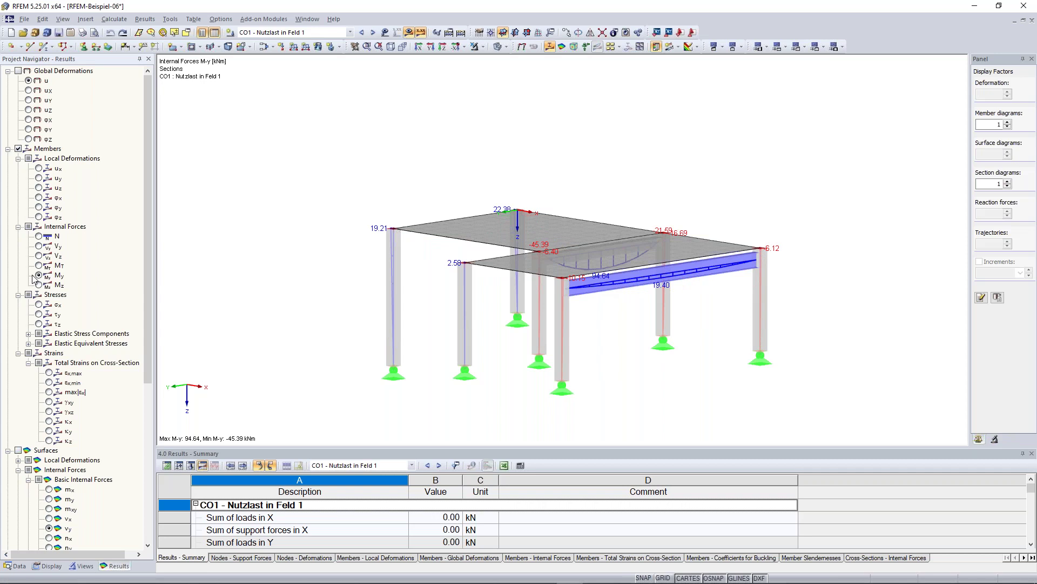
pyautogui.click(38, 236)
pyautogui.keyDown('ctrl'); pyautogui.moveTo(660, 371); pyautogui.dragTo(481, 350, button='middle'); pyautogui.keyUp('ctrl')
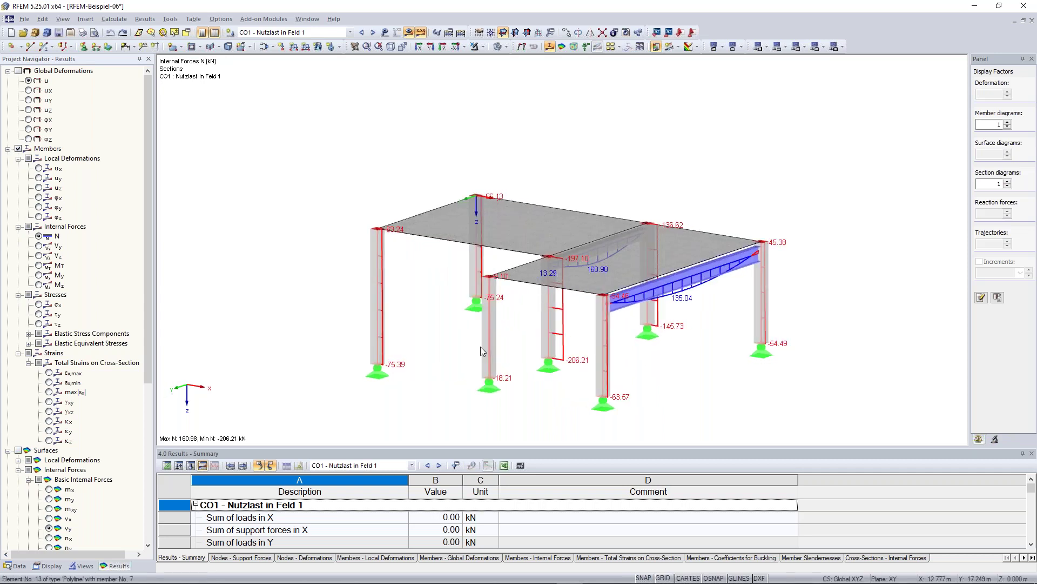
pyautogui.keyDown('ctrl'); pyautogui.moveTo(481, 347); pyautogui.dragTo(654, 349, button='middle'); pyautogui.keyUp('ctrl')
# Turn on the surface results and show the basic internal forces mx, then my.
pyautogui.scroll(-7, 22, 301)
pyautogui.click(18, 245)
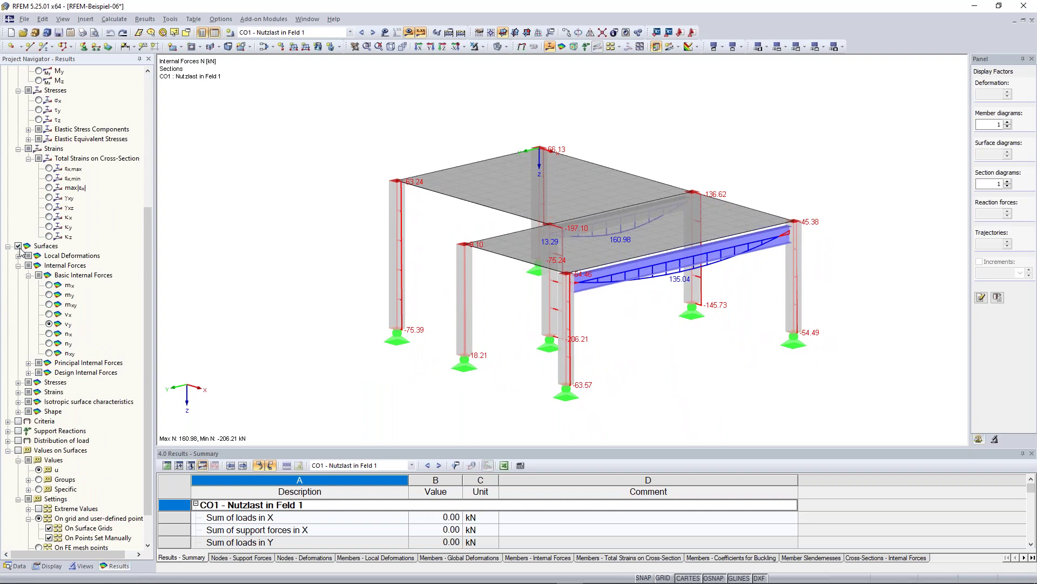
pyautogui.scroll(-1, 52, 264)
pyautogui.click(49, 246)
pyautogui.click(49, 256)
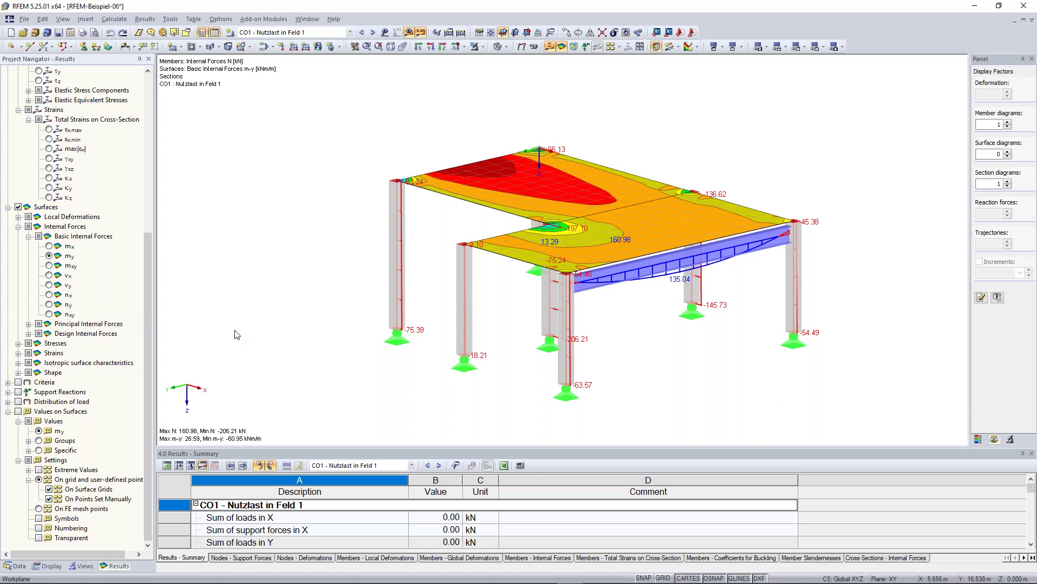
# Add the support reactions to the displayed results.
pyautogui.click(18, 392)
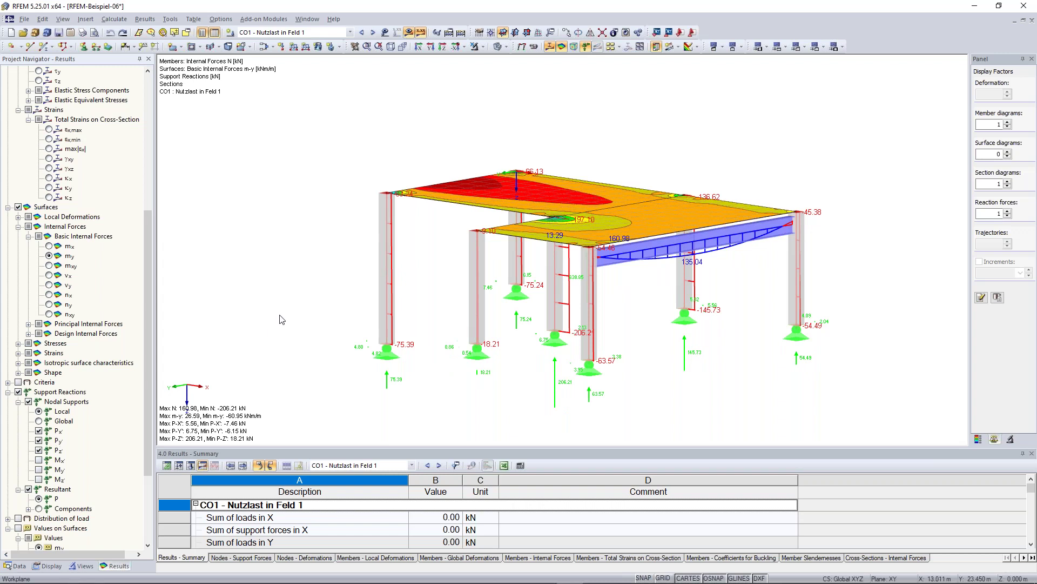
pyautogui.scroll(8, 108, 211)
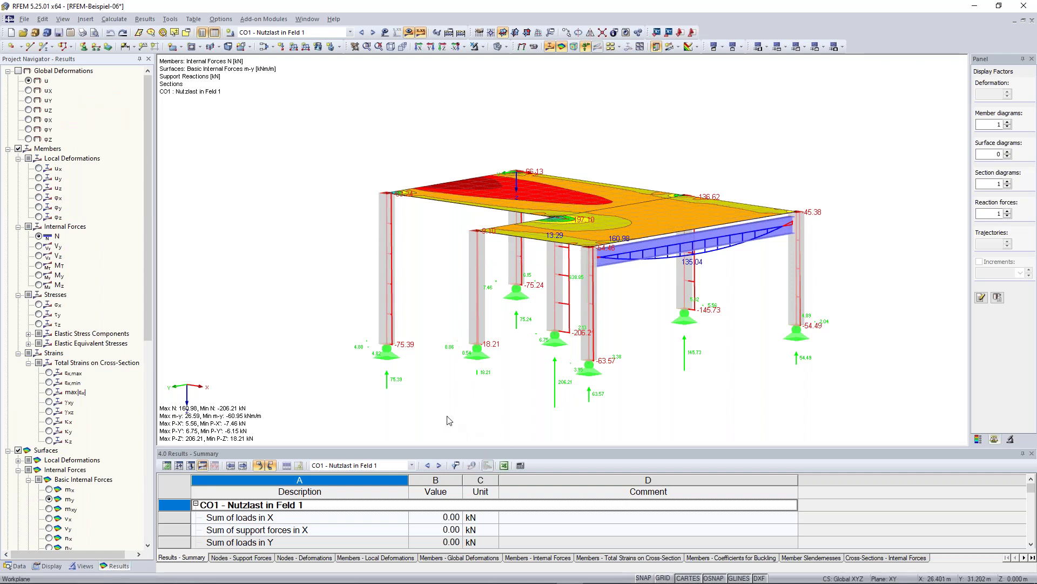
pyautogui.scroll(-1, 448, 418)
pyautogui.moveTo(326, 304); pyautogui.dragTo(327, 265, button='middle')
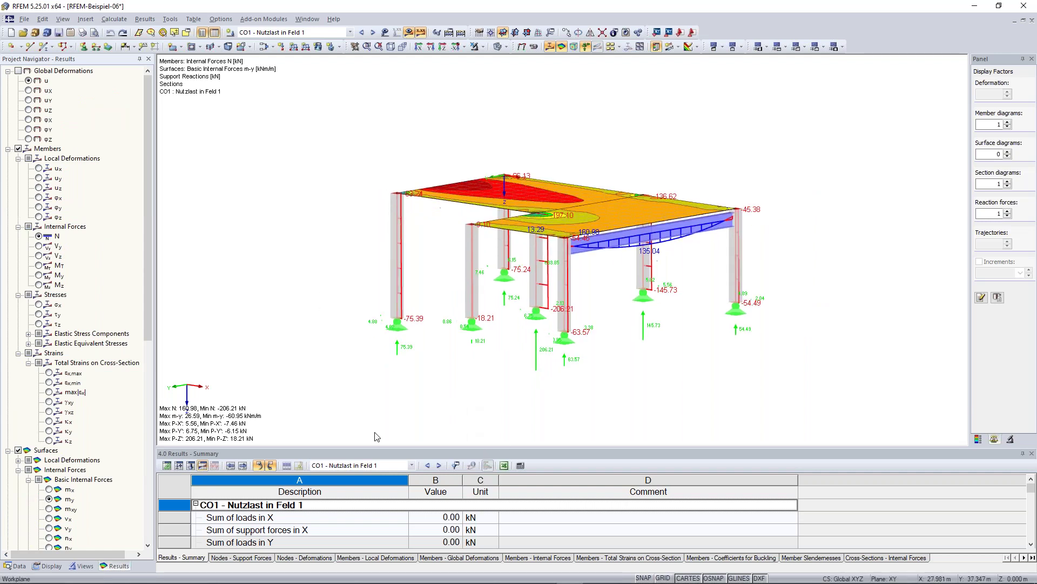
# Enlarge the table area and switch it from the results summary to the model data table of nodes.
pyautogui.moveTo(401, 450); pyautogui.dragTo(406, 383)
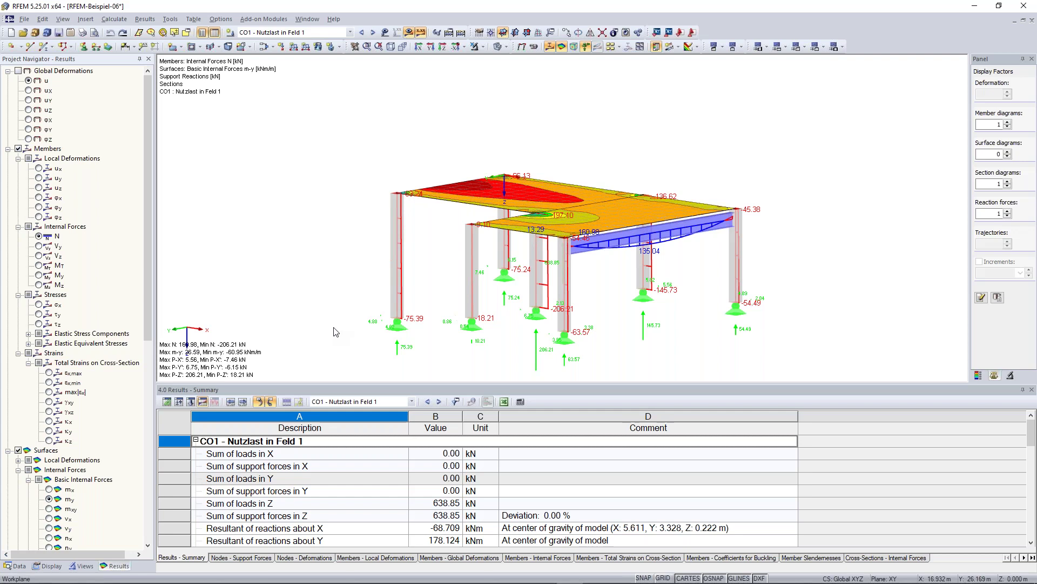
pyautogui.click(167, 402)
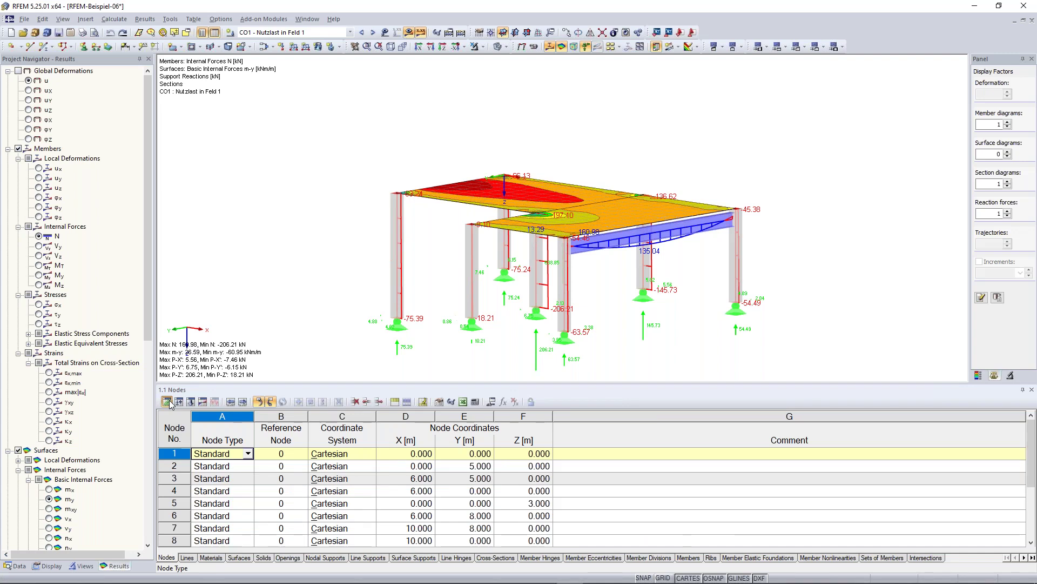
pyautogui.scroll(-1, 216, 368)
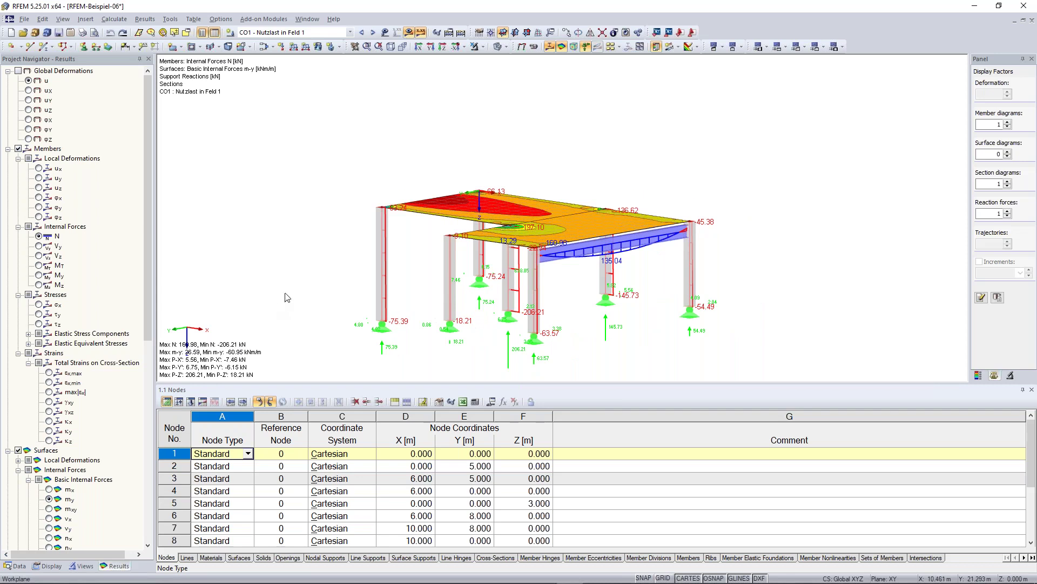
pyautogui.moveTo(294, 277); pyautogui.dragTo(297, 269, button='middle')
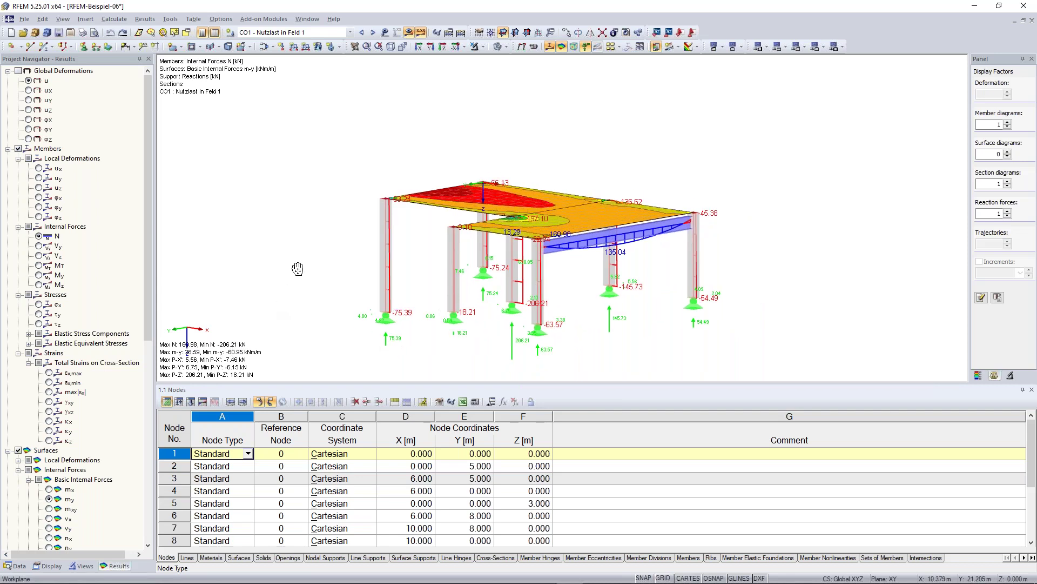
pyautogui.moveTo(298, 268); pyautogui.dragTo(310, 249, button='middle')
# Add standard node 15 in the nodes table with coordinates X 14, Y 0 and Z 3 m.
pyautogui.scroll(-3, 242, 508)
pyautogui.scroll(1, 212, 518)
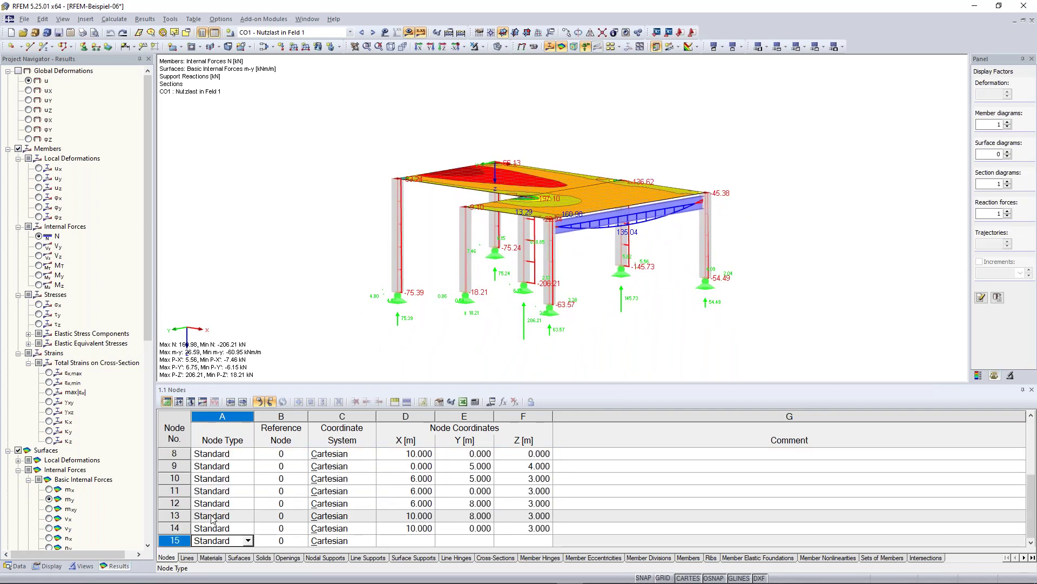
pyautogui.press('Tab')
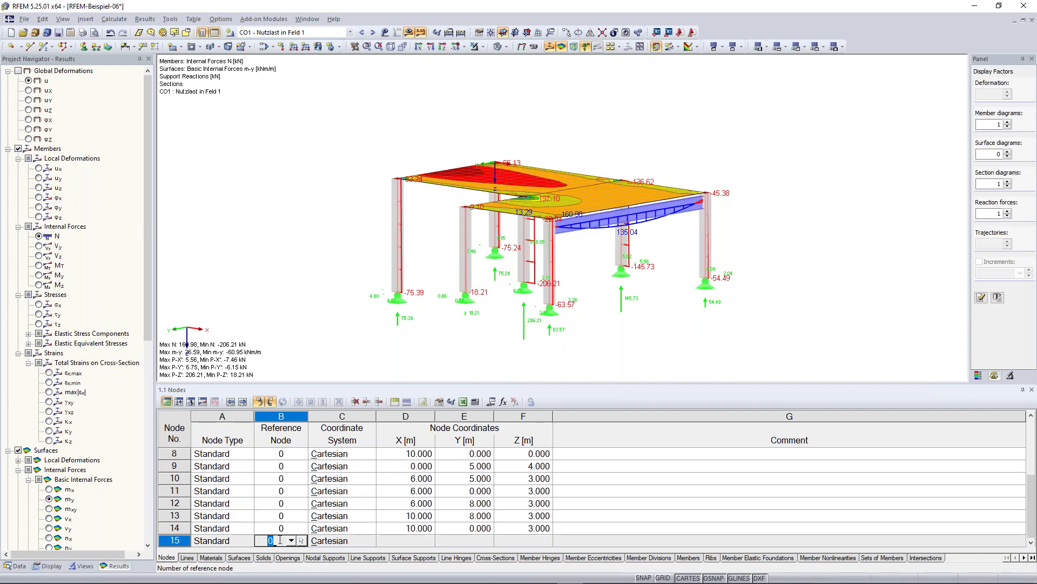
pyautogui.press('Tab')
pyautogui.press('Tab')
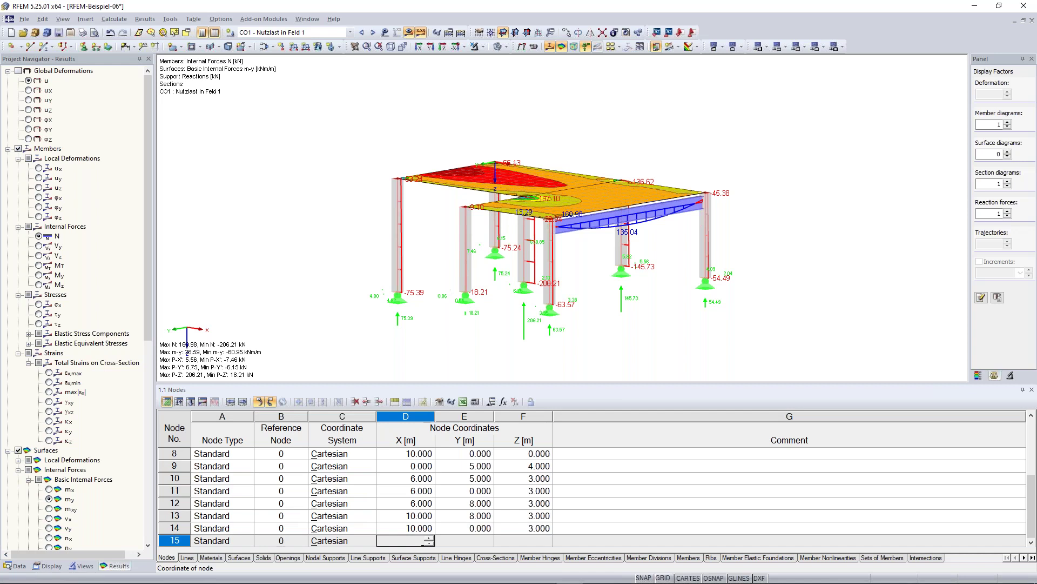
pyautogui.write('14')
pyautogui.press('Tab')
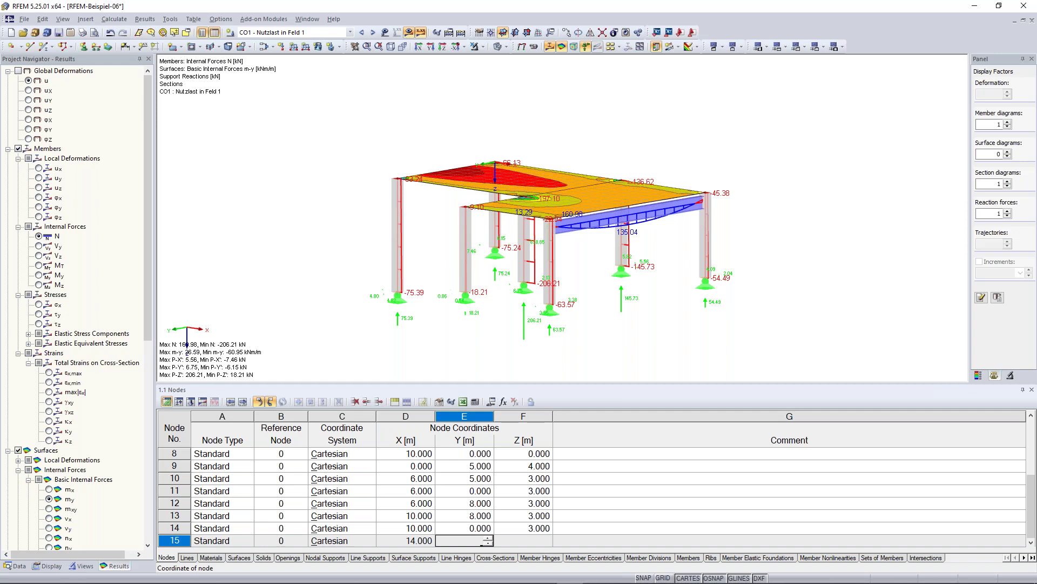
pyautogui.write('0')
pyautogui.press('Tab')
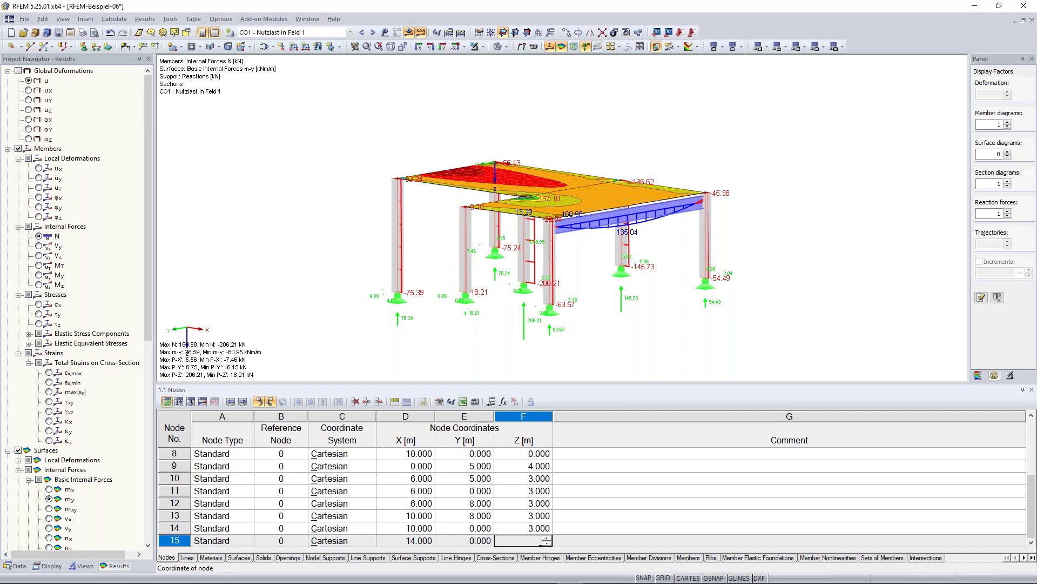
pyautogui.write('3')
pyautogui.press('Return')
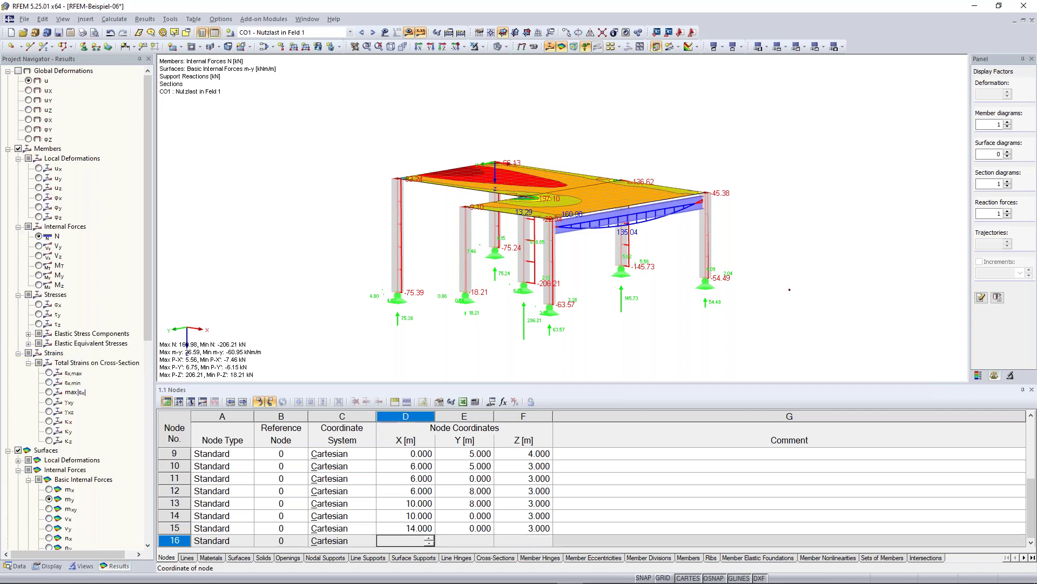
pyautogui.click(798, 292)
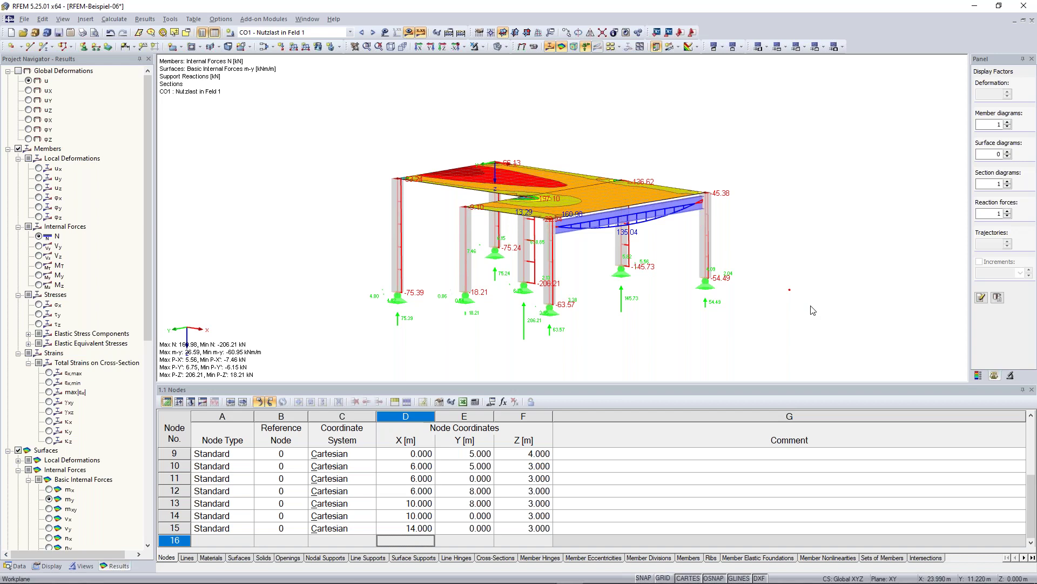
# Look at the lines and solids tables and bring up the load cases table.
pyautogui.click(188, 559)
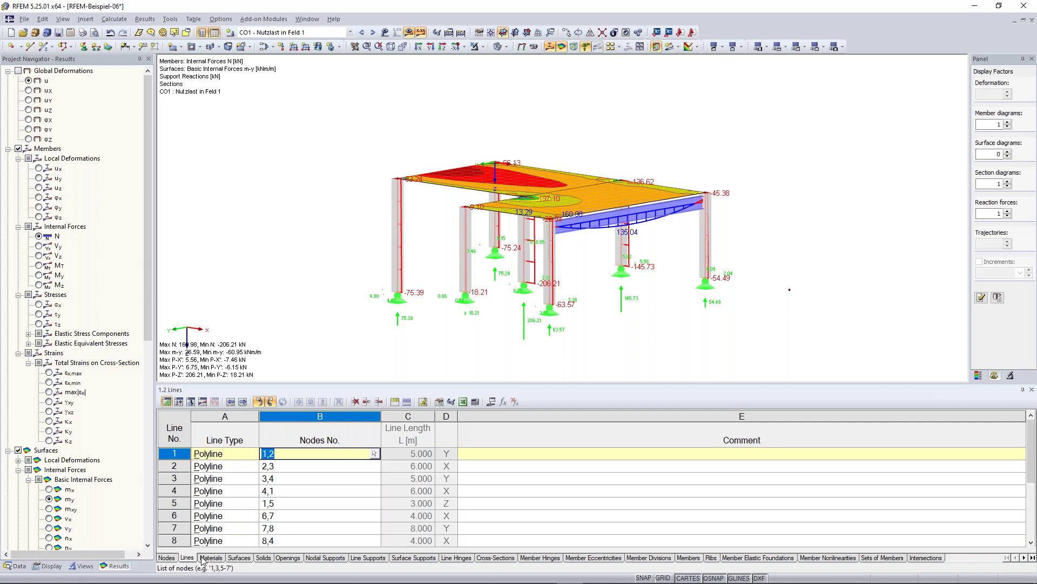
pyautogui.click(263, 557)
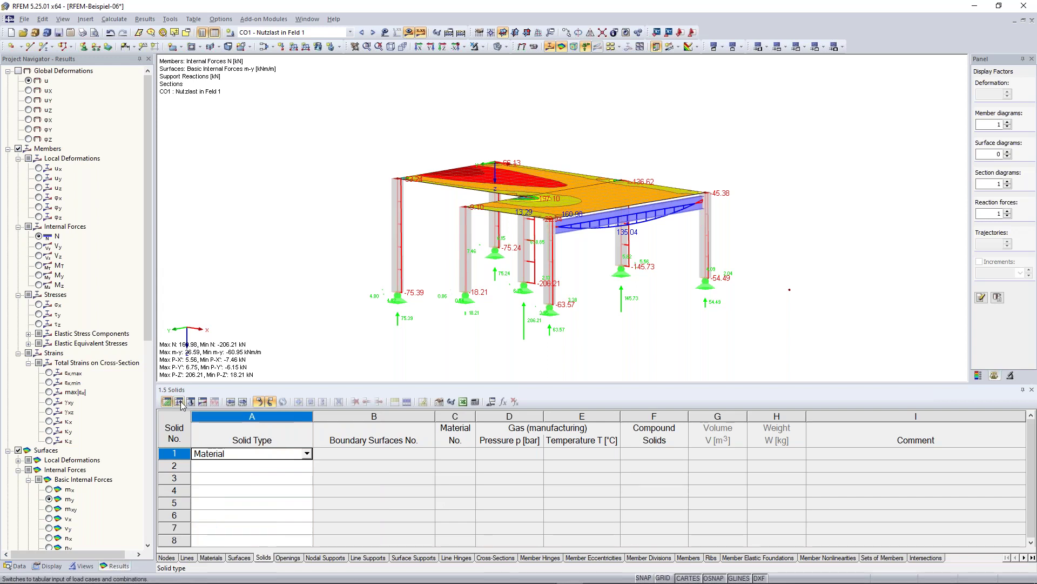
pyautogui.click(180, 402)
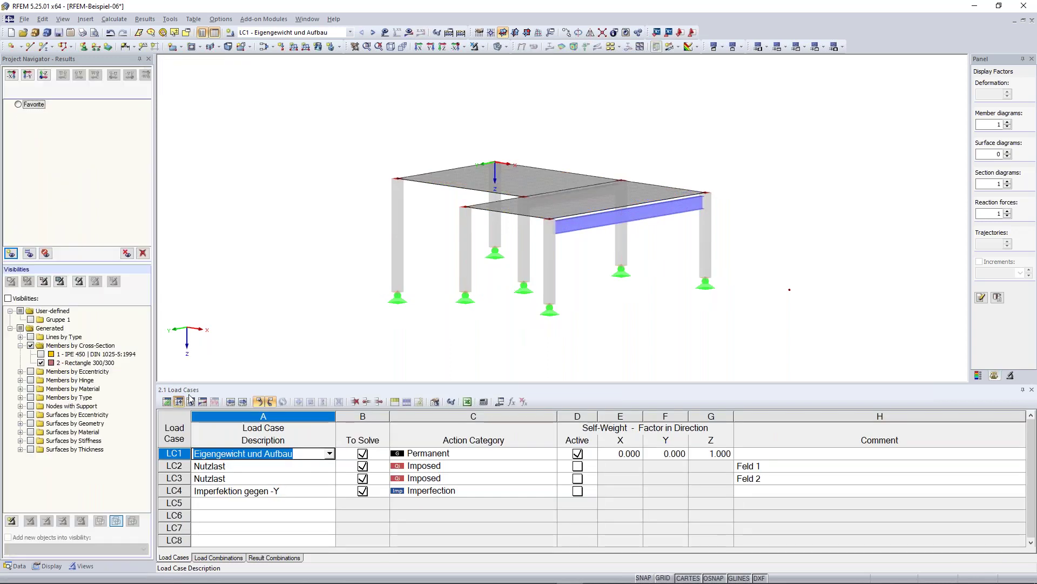
# Look at the nodal loads table and bring up the results summary table.
pyautogui.click(191, 402)
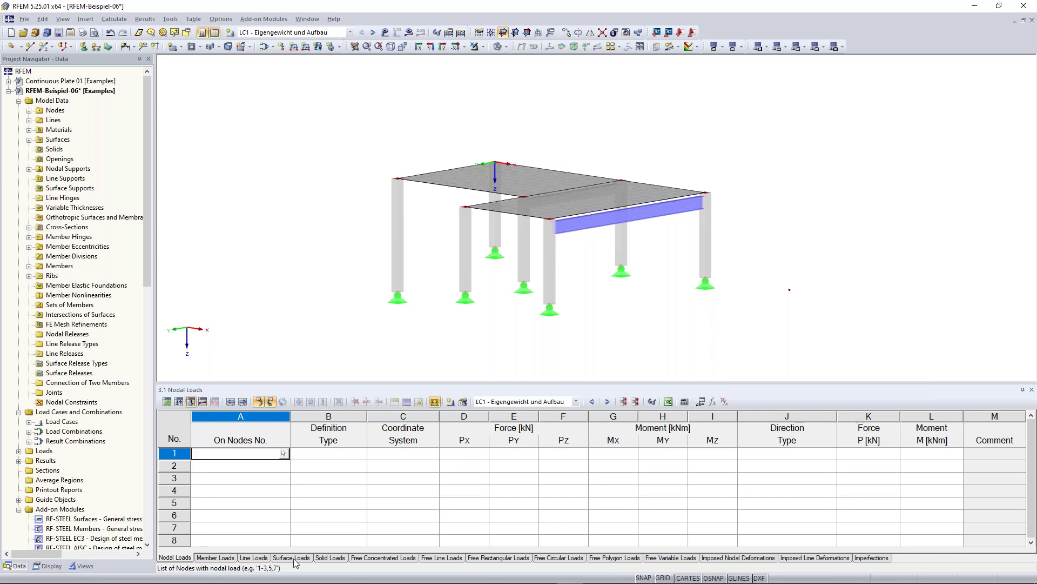
pyautogui.click(202, 402)
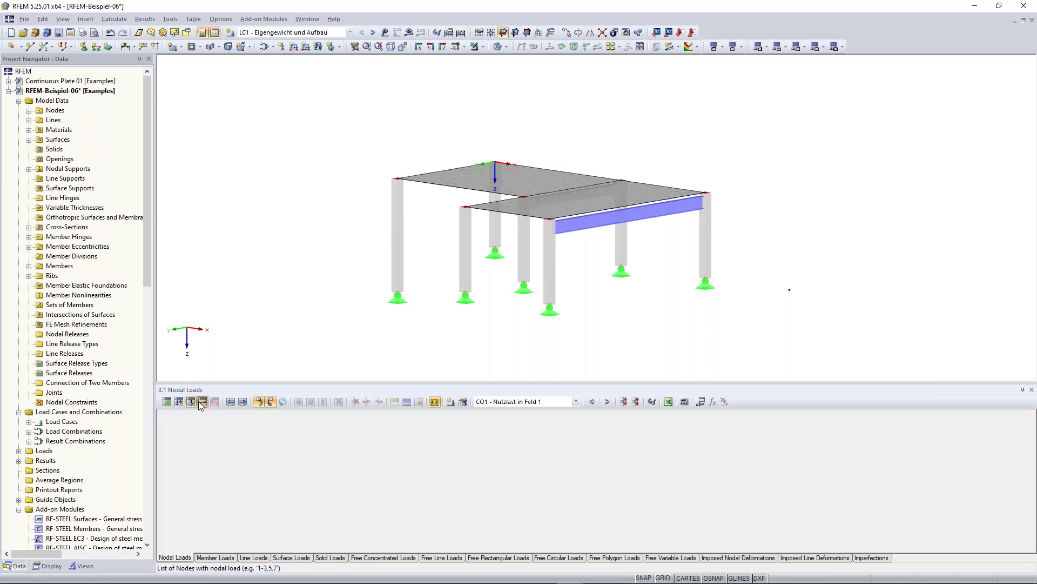
pyautogui.scroll(-2, 356, 296)
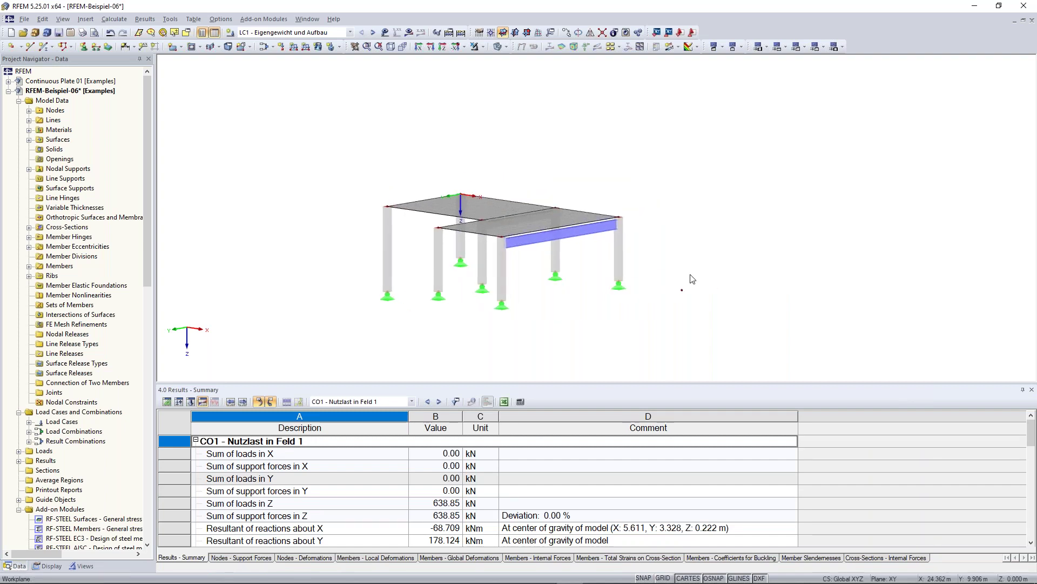
pyautogui.scroll(-1, 719, 314)
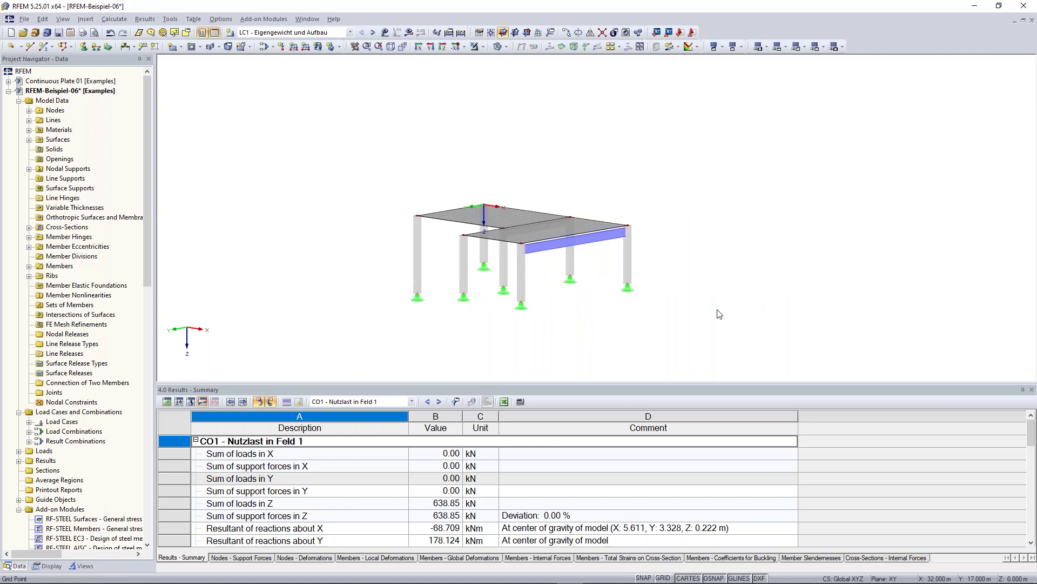
pyautogui.scroll(1, 660, 211)
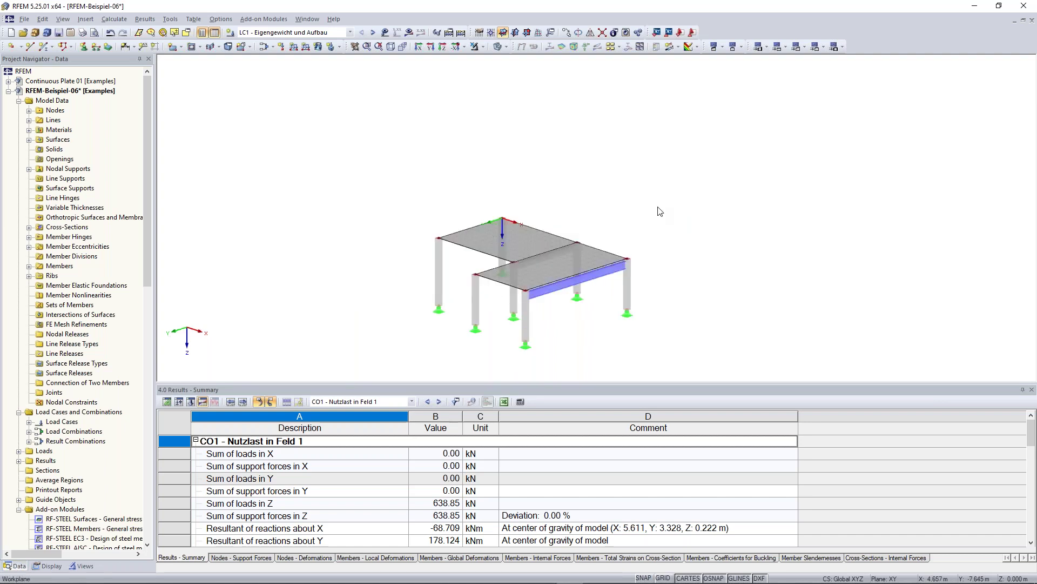
pyautogui.moveTo(674, 264); pyautogui.dragTo(696, 257, button='middle')
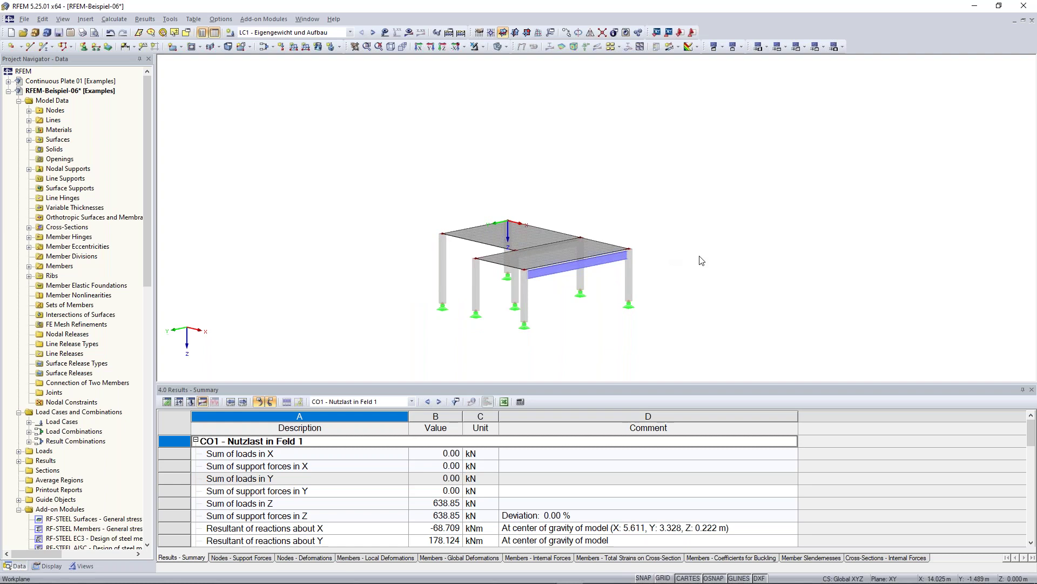
pyautogui.moveTo(701, 260); pyautogui.dragTo(713, 221, button='middle')
pyautogui.moveTo(727, 278)
pyautogui.mouseDown(button='middle')
pyautogui.moveTo(722, 204)
pyautogui.moveTo(724, 298)
pyautogui.moveTo(549, 291)
pyautogui.moveTo(736, 265)
pyautogui.mouseUp(button='middle')
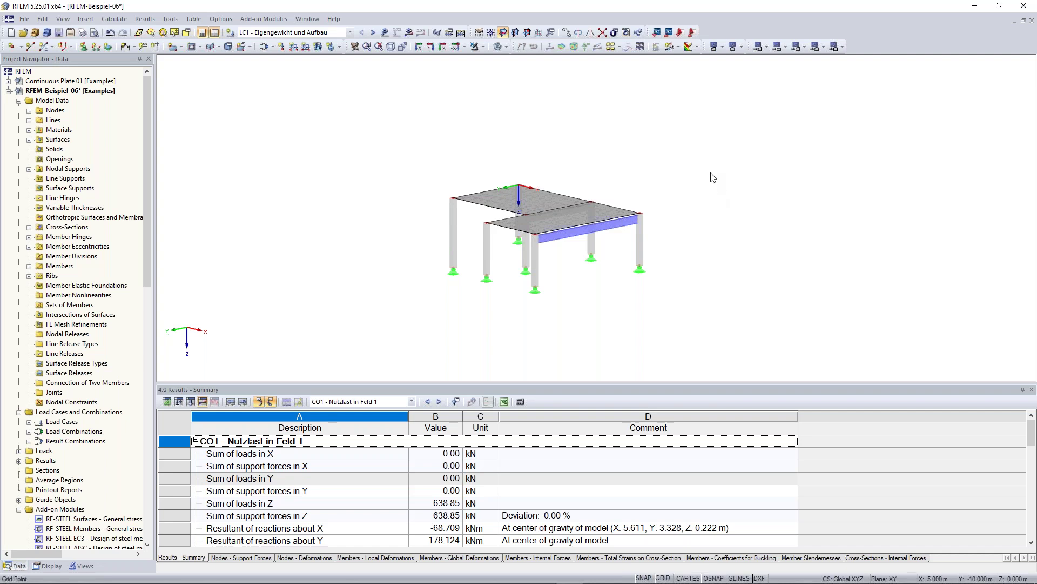
# Select only the fully enclosed column and support at the beam's outer end with an enclosing window, and clear the selection.
pyautogui.moveTo(694, 100); pyautogui.dragTo(812, 225)
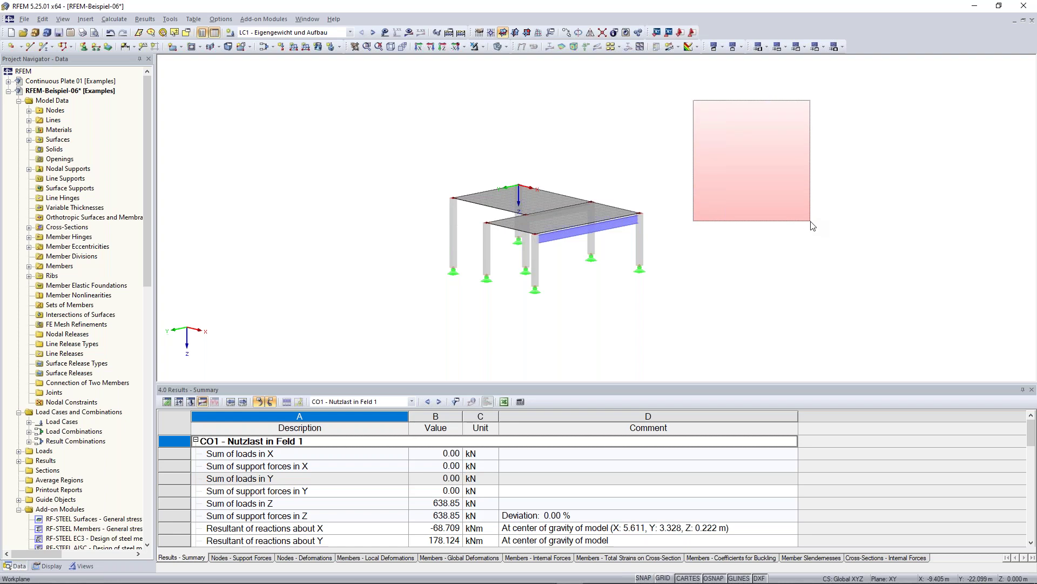
pyautogui.moveTo(812, 226); pyautogui.dragTo(811, 226)
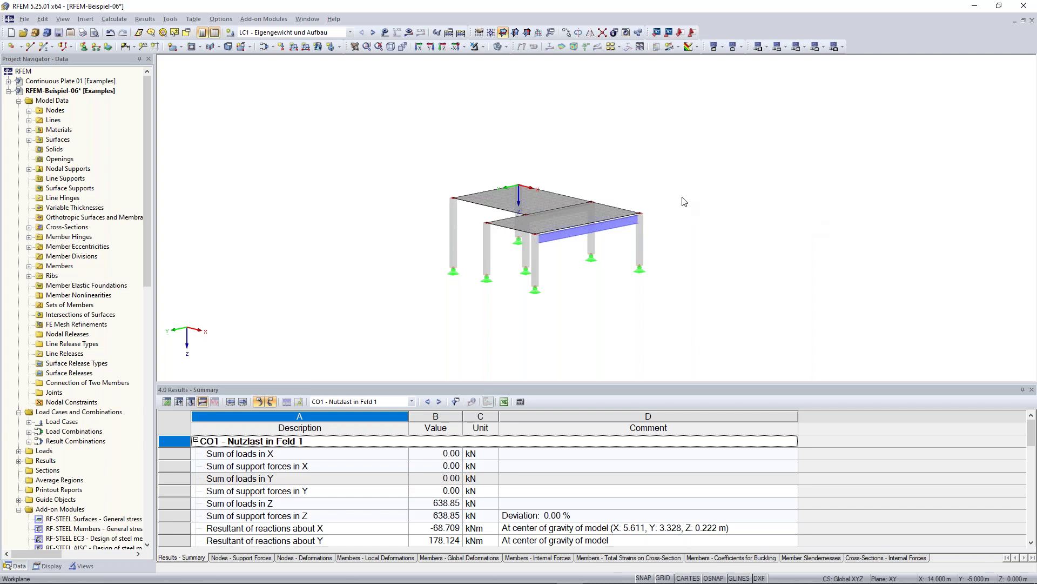
pyautogui.moveTo(622, 156); pyautogui.dragTo(713, 295)
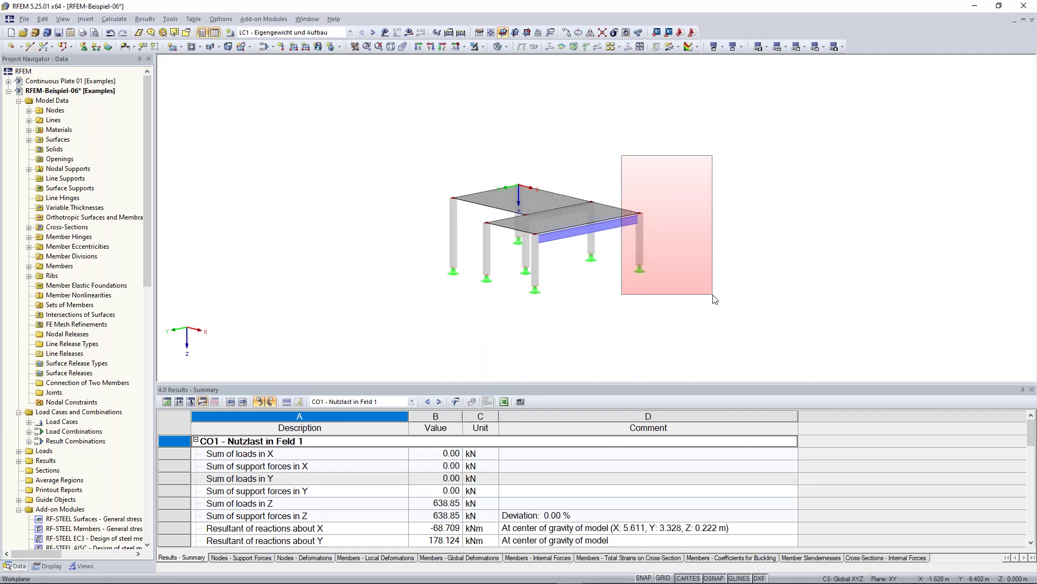
pyautogui.moveTo(713, 295); pyautogui.dragTo(713, 294)
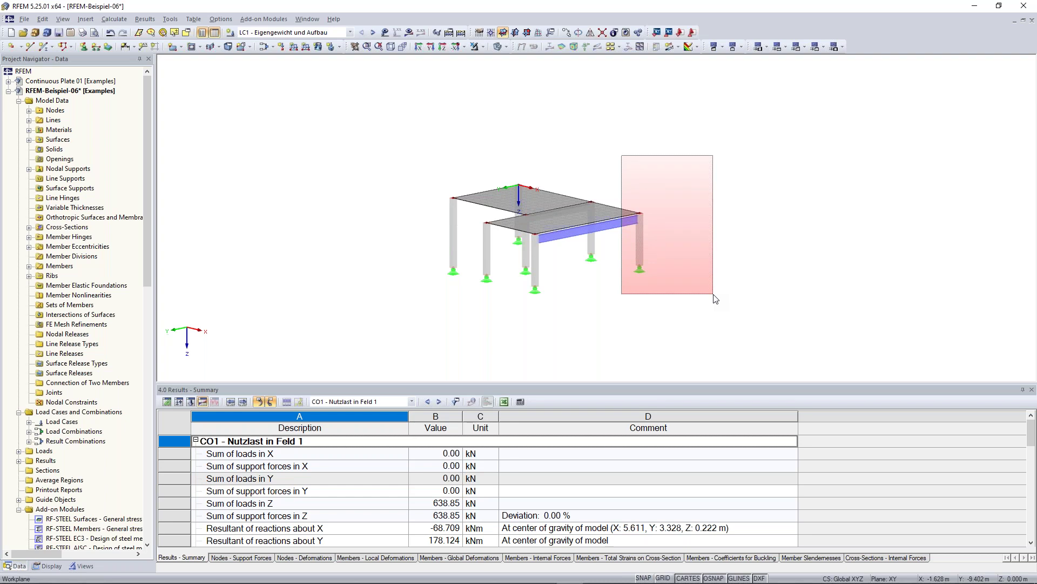
pyautogui.moveTo(713, 294); pyautogui.dragTo(714, 294)
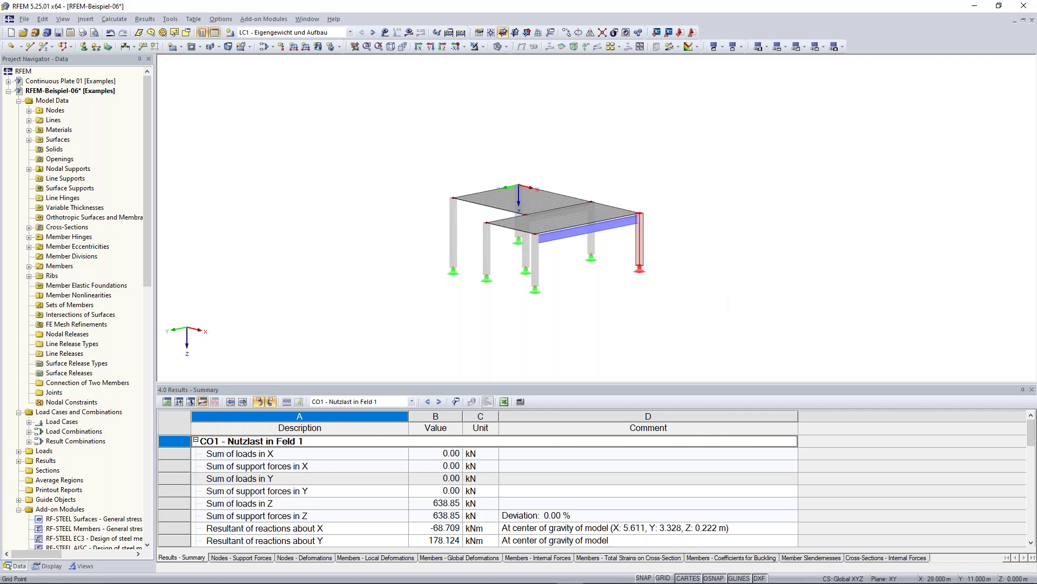
pyautogui.click(719, 294)
# Select everything touched by a crossing window over the beam's outer end, including slab, beam and column, and clear the selection.
pyautogui.moveTo(726, 319); pyautogui.dragTo(693, 305)
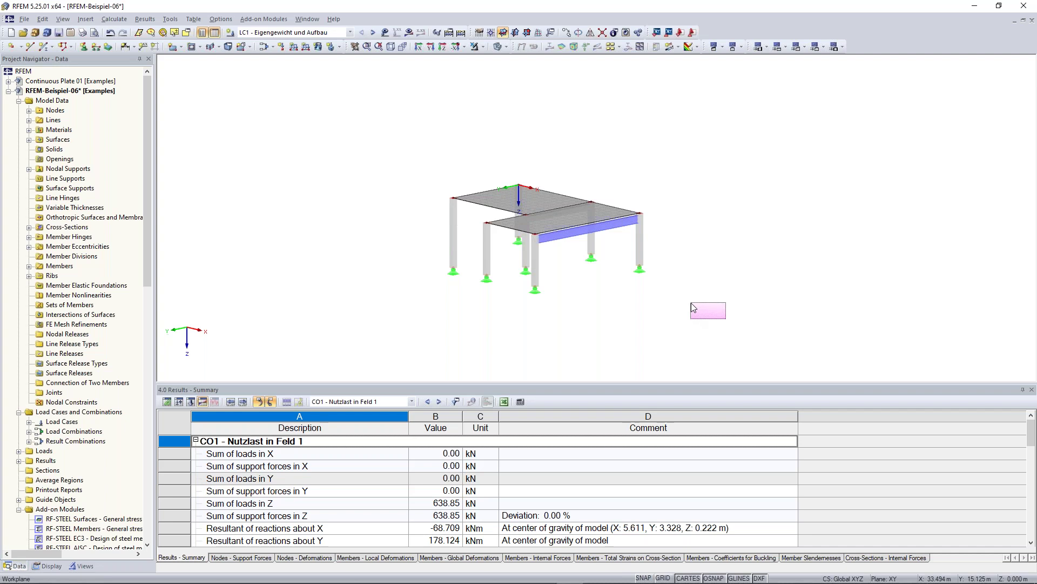
pyautogui.moveTo(693, 306); pyautogui.dragTo(611, 142)
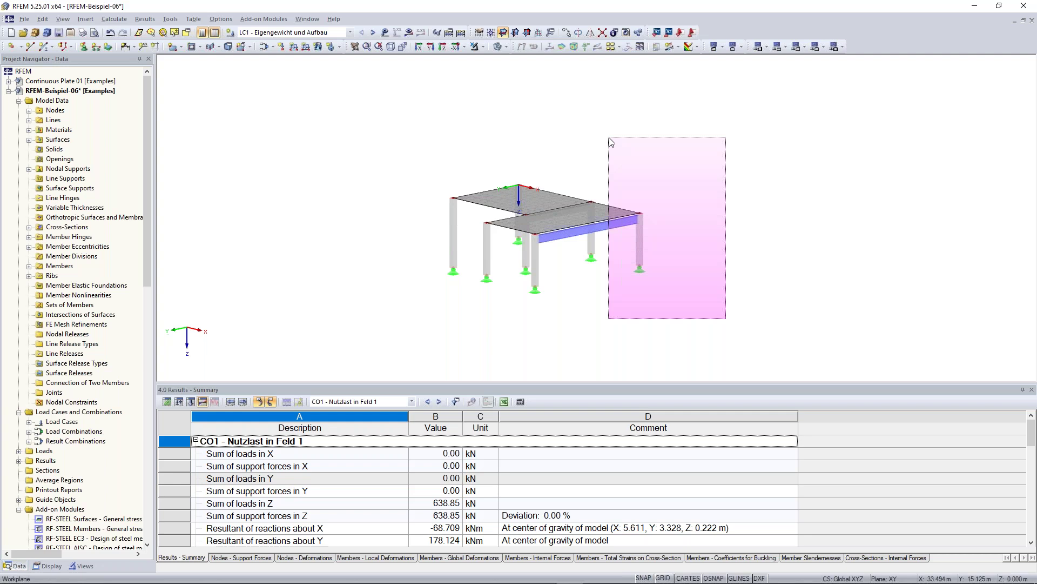
pyautogui.moveTo(611, 141)
pyautogui.mouseDown()
pyautogui.moveTo(611, 129)
pyautogui.moveTo(610, 138)
pyautogui.mouseUp()
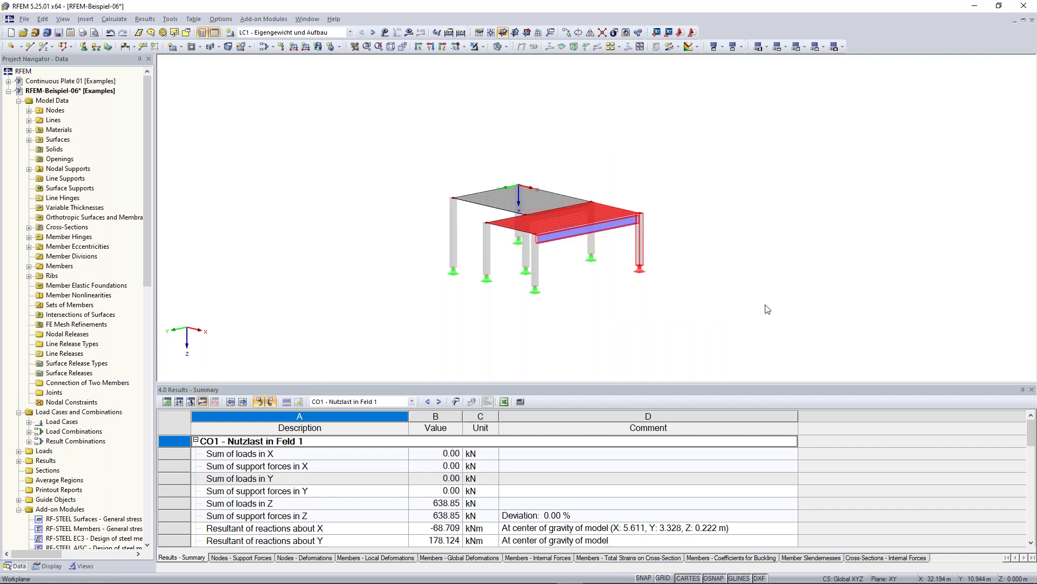
pyautogui.press('Escape')
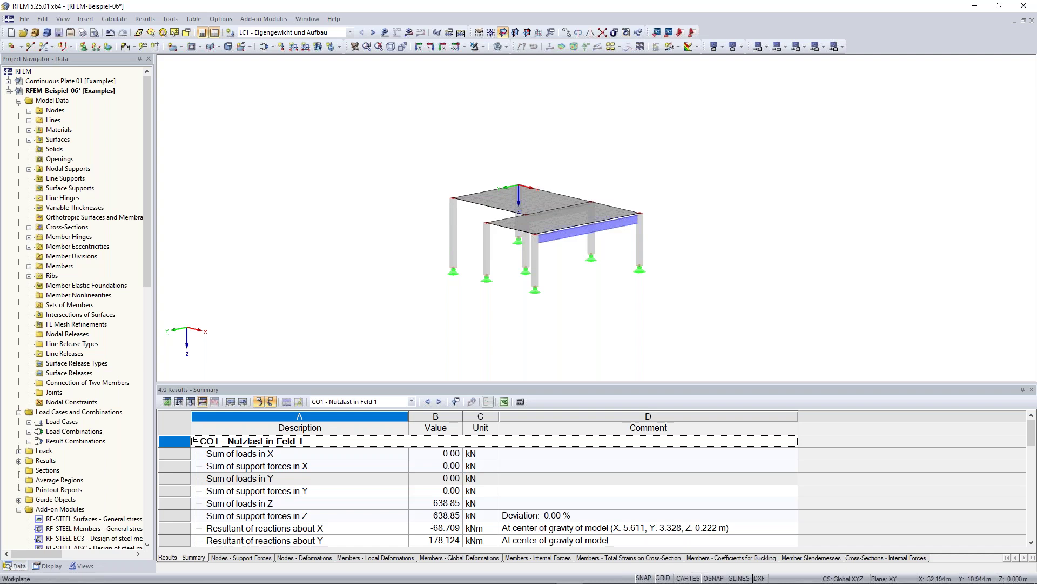
# Examine the frame model at different zoom levels, angles and positions, including with the Move, Zoom, Rotate view tool.
pyautogui.scroll(2, 737, 248)
pyautogui.scroll(-4, 736, 247)
pyautogui.scroll(3, 686, 212)
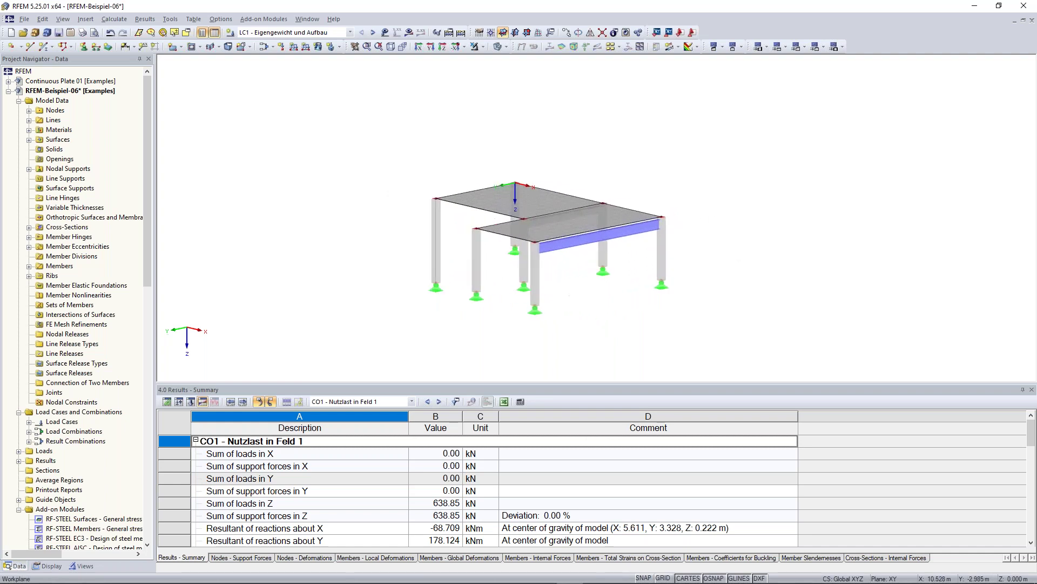
pyautogui.scroll(-2, 709, 205)
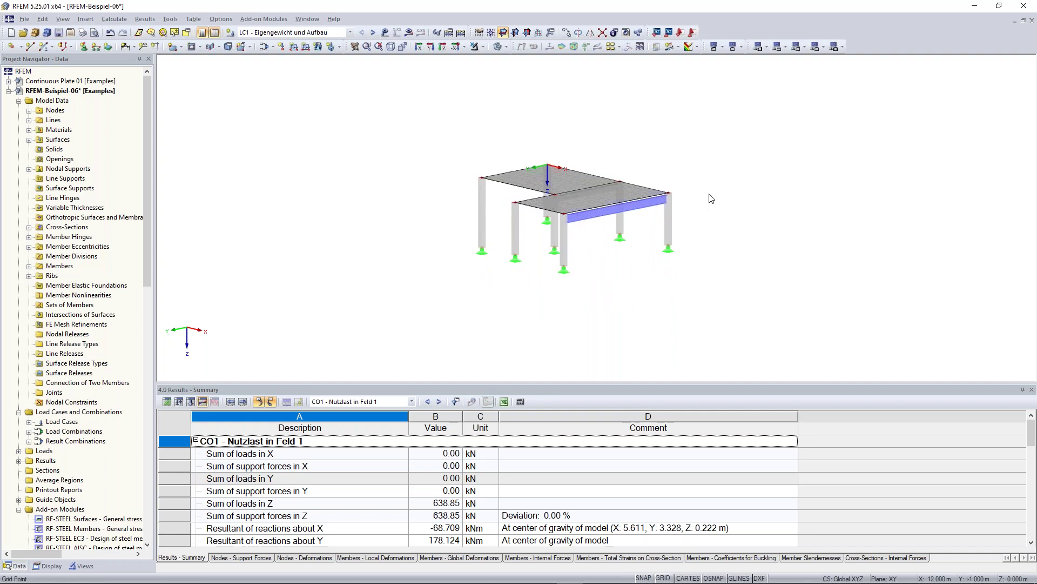
pyautogui.moveTo(727, 181)
pyautogui.keyDown('ctrl'); pyautogui.mouseDown(button='middle')
pyautogui.moveTo(486, 97)
pyautogui.moveTo(419, 209)
pyautogui.moveTo(396, 224)
pyautogui.moveTo(718, 204)
pyautogui.moveTo(783, 186)
pyautogui.moveTo(736, 189)
pyautogui.mouseUp(button='middle'); pyautogui.keyUp('ctrl')
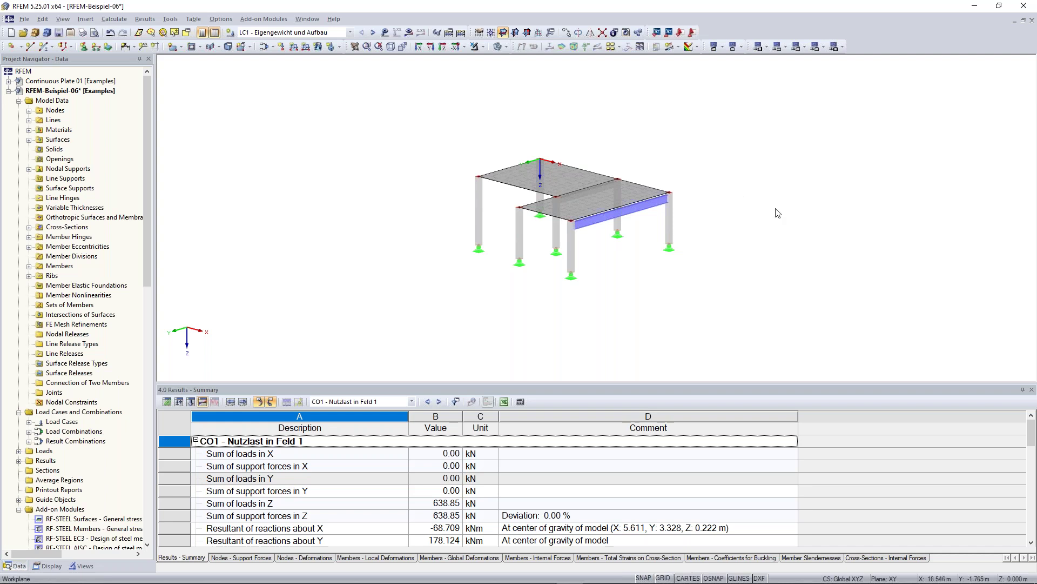
pyautogui.moveTo(772, 206)
pyautogui.keyDown('shift'); pyautogui.mouseDown(button='middle')
pyautogui.moveTo(775, 184)
pyautogui.moveTo(749, 324)
pyautogui.moveTo(771, 235)
pyautogui.moveTo(768, 251)
pyautogui.moveTo(757, 198)
pyautogui.mouseUp(button='middle'); pyautogui.keyUp('shift')
pyautogui.keyDown('ctrl'); pyautogui.moveTo(756, 198); pyautogui.dragTo(737, 181, button='middle'); pyautogui.keyUp('ctrl')
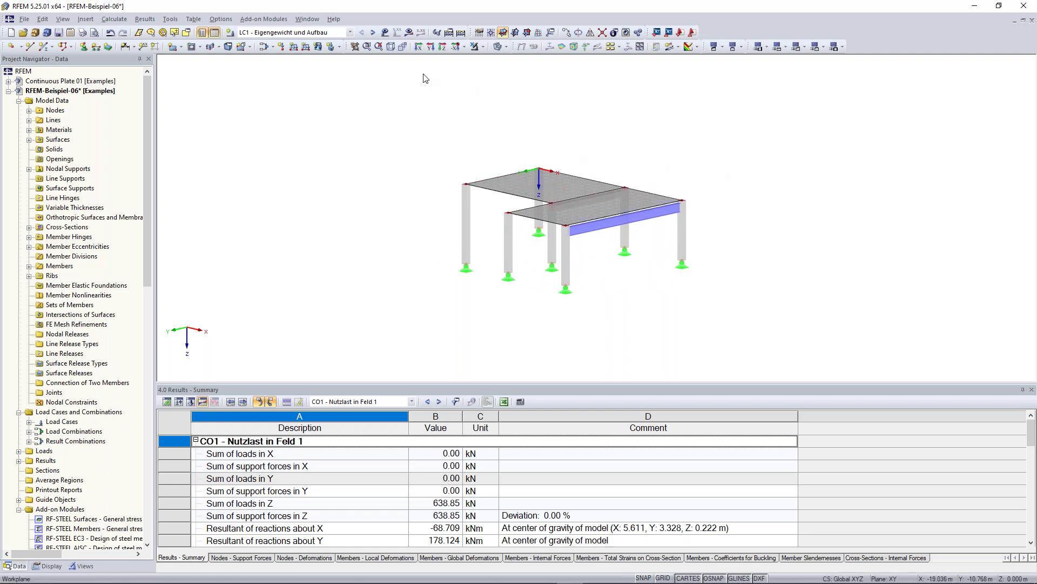
pyautogui.click(355, 47)
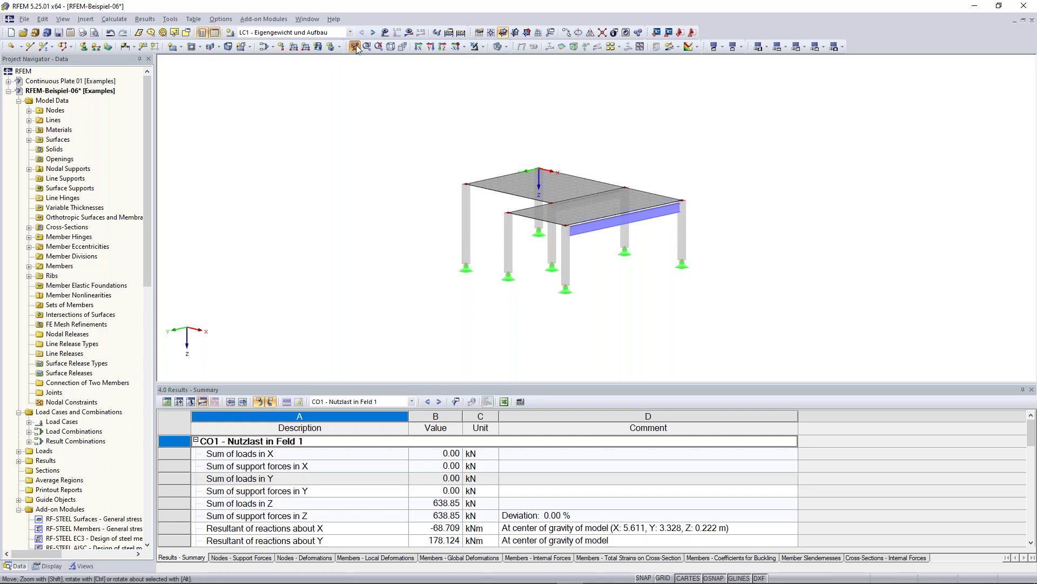
pyautogui.moveTo(410, 184); pyautogui.dragTo(355, 182)
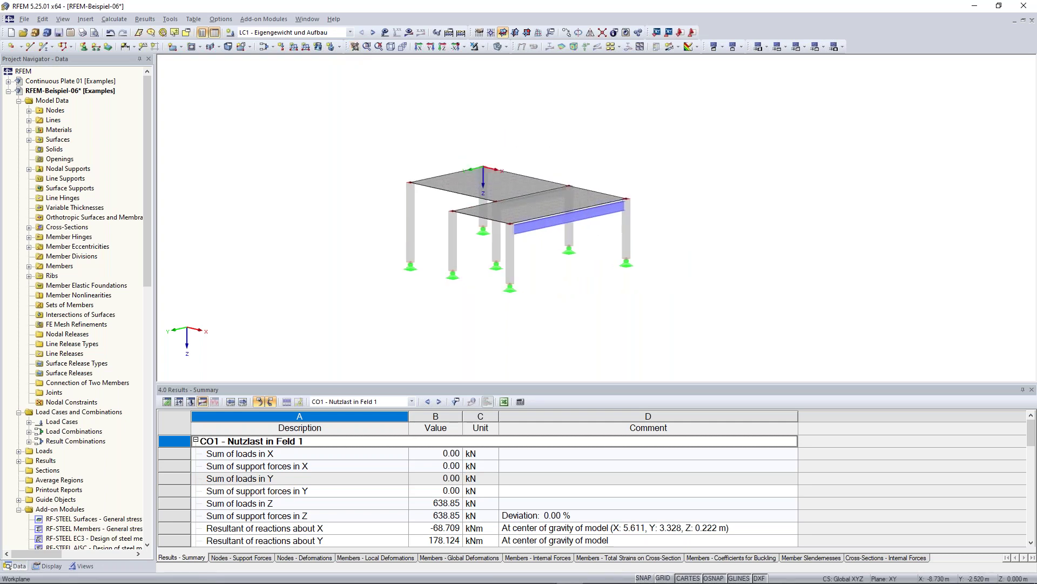
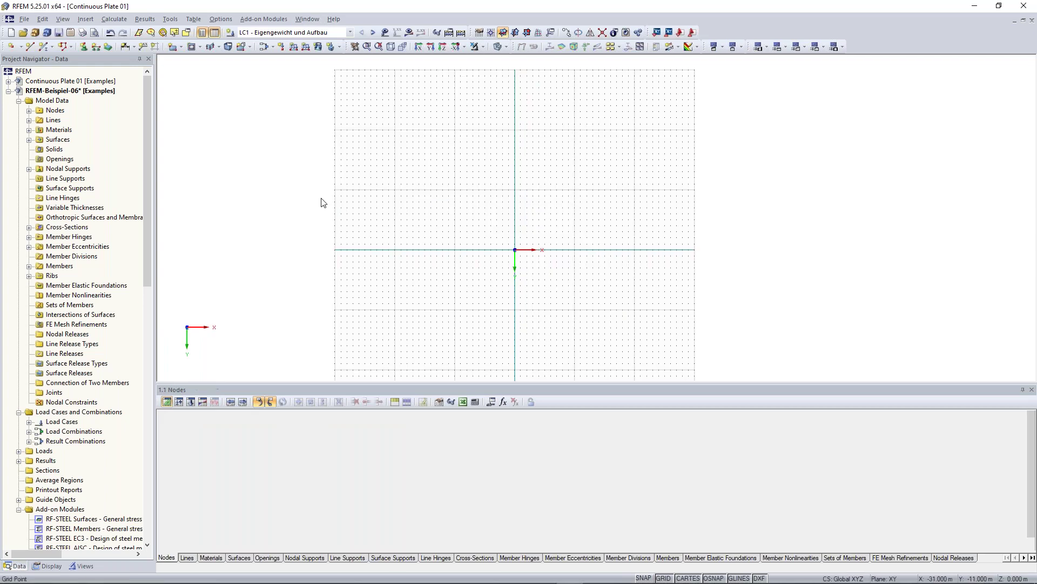
# Reduce the height of the nodes table to enlarge the graphics area of Continuous Plate 01.
pyautogui.moveTo(422, 384); pyautogui.dragTo(428, 449)
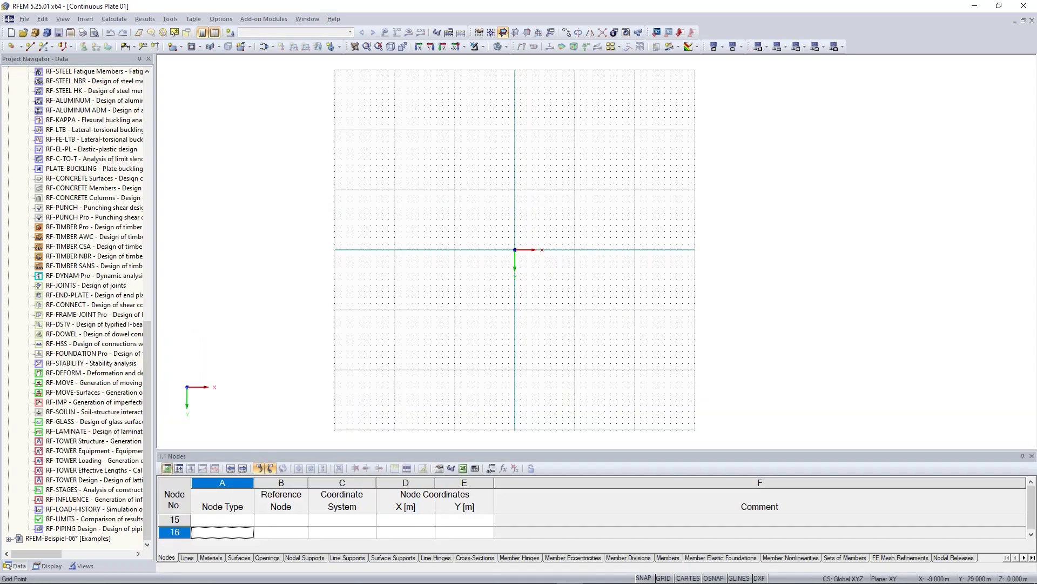
pyautogui.scroll(3, 550, 276)
pyautogui.scroll(1, 512, 205)
pyautogui.moveTo(448, 161); pyautogui.dragTo(473, 220, button='middle')
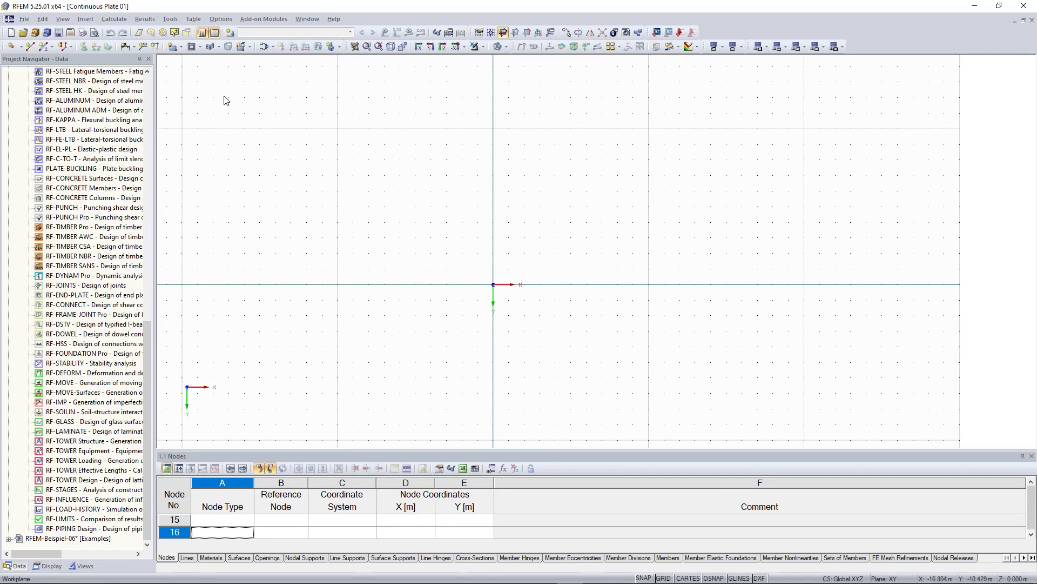
# Start a new rectangular surface and choose Concrete C30/37 as its material.
pyautogui.click(181, 47)
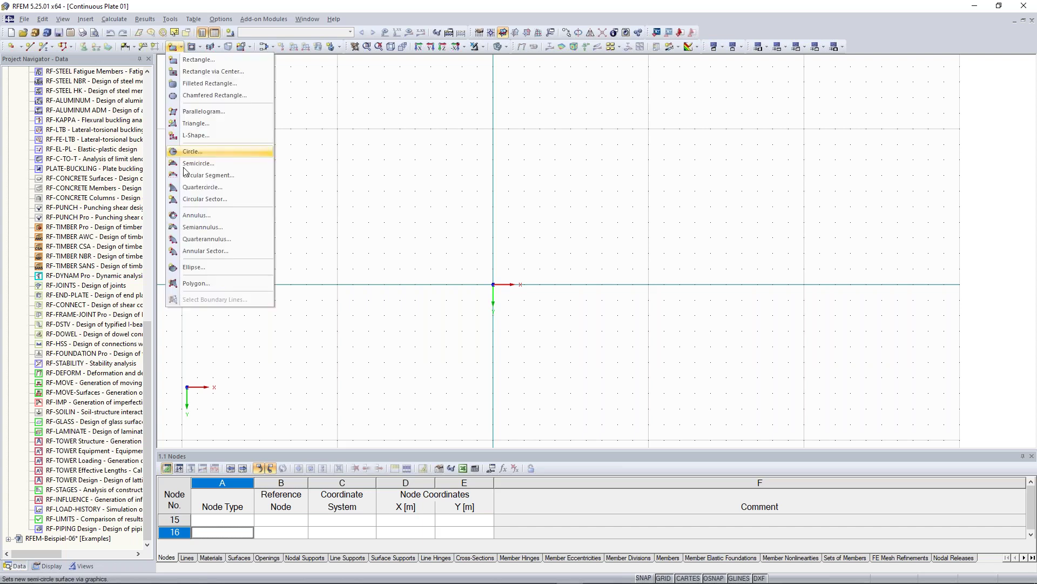
pyautogui.click(209, 62)
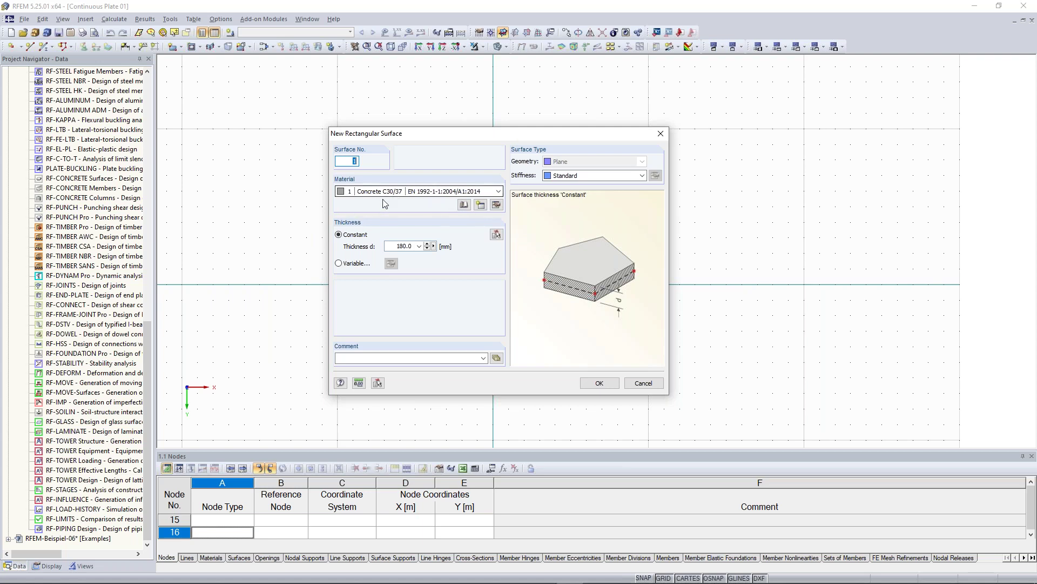
pyautogui.click(396, 192)
pyautogui.click(397, 194)
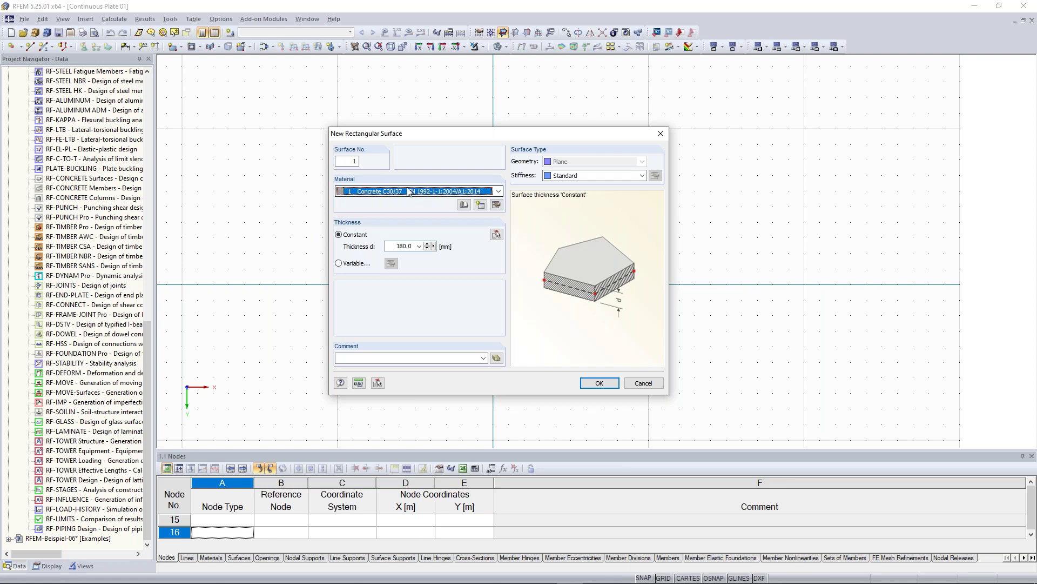
pyautogui.click(376, 193)
pyautogui.click(377, 200)
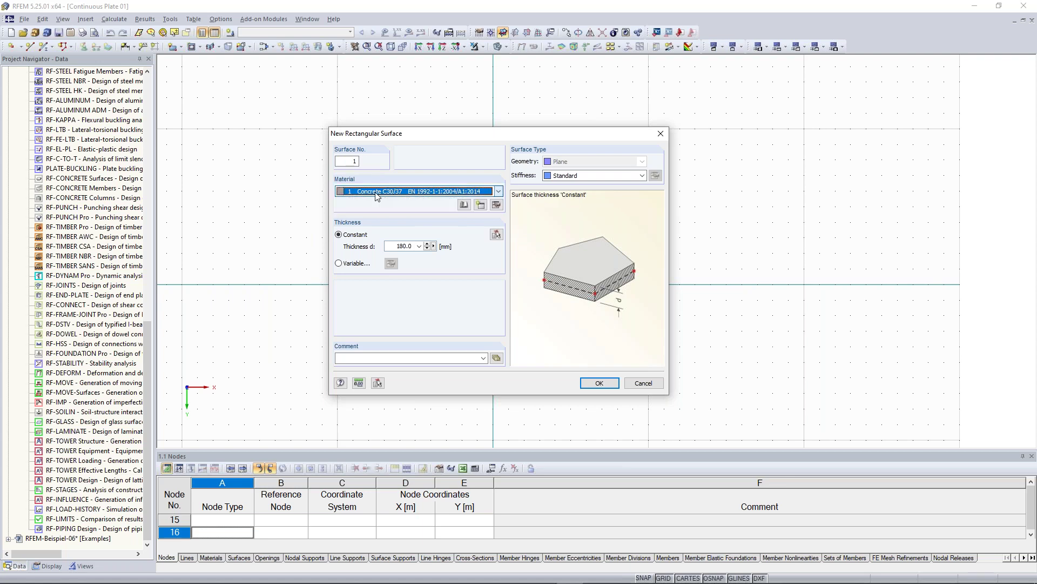
# Open the material library from the C30/37 material's editing dialog and keep Concrete as the material category group.
pyautogui.click(497, 207)
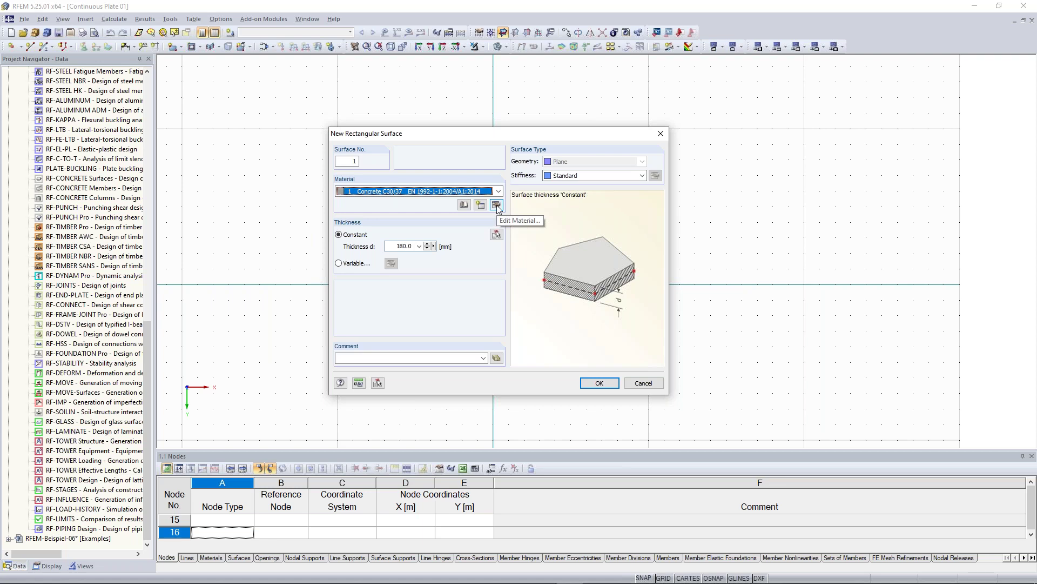
pyautogui.click(497, 207)
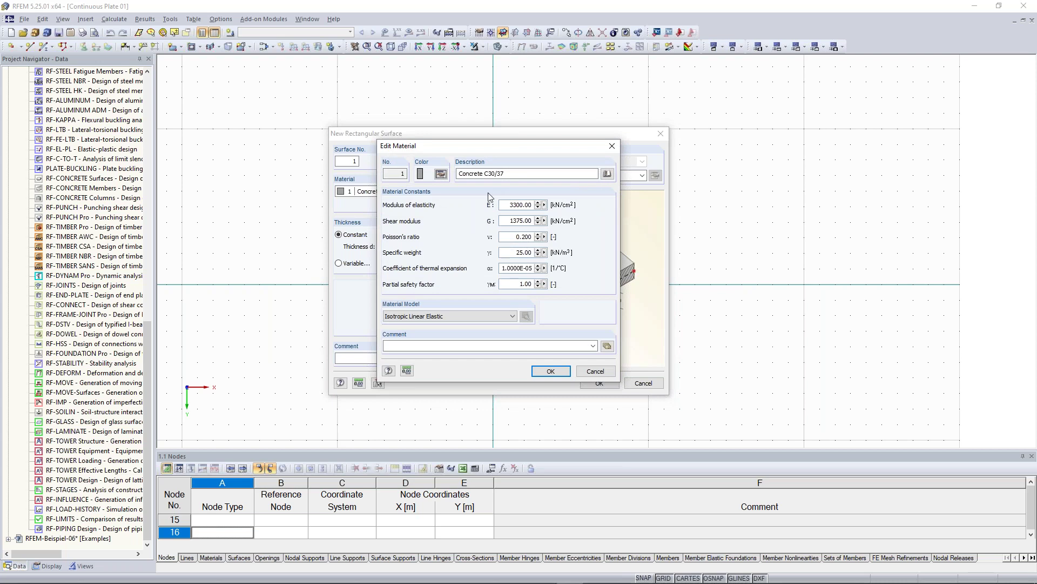
pyautogui.moveTo(478, 151); pyautogui.dragTo(437, 161)
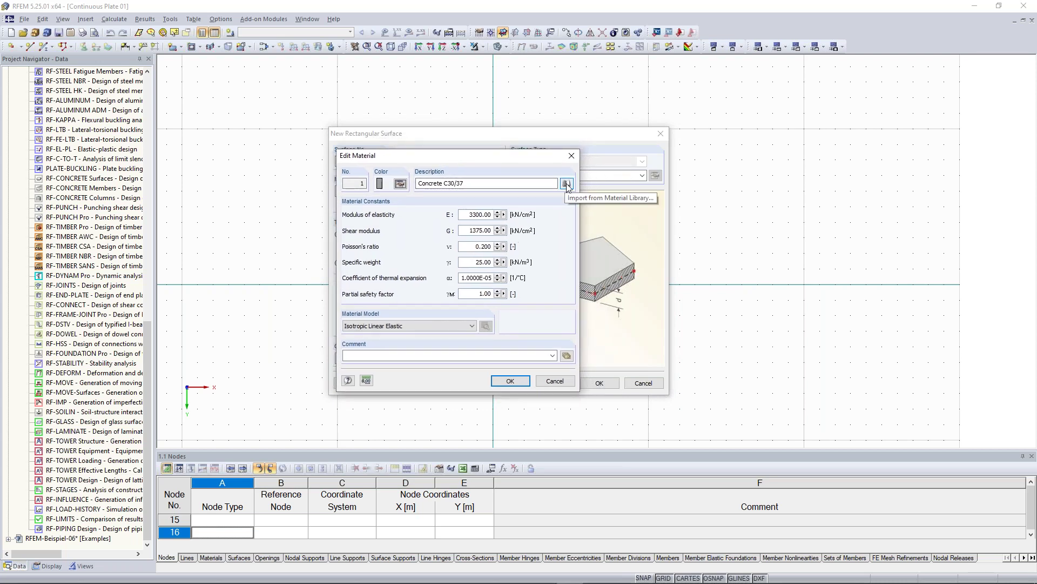
pyautogui.click(567, 185)
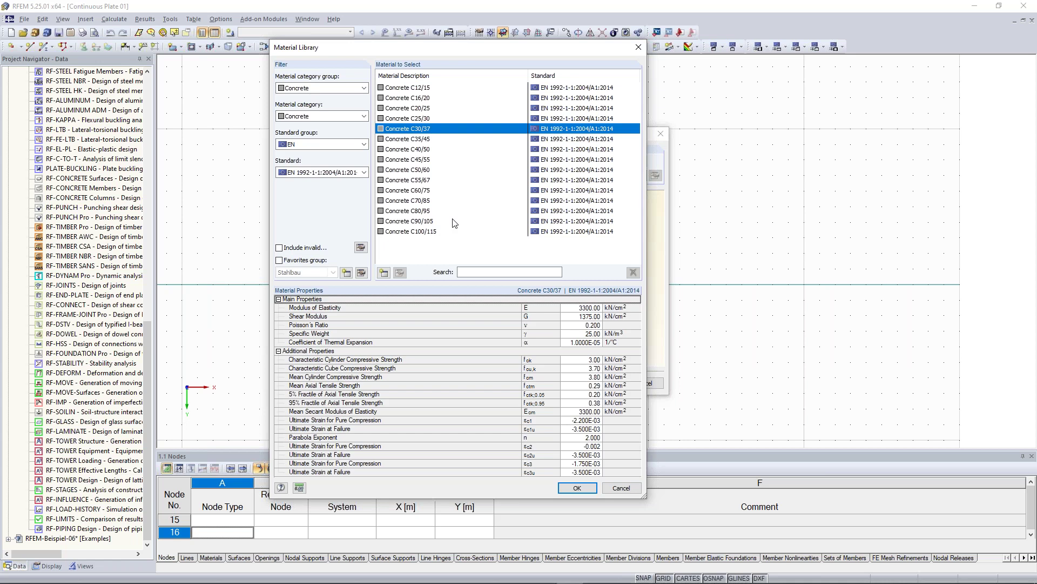
pyautogui.click(362, 92)
pyautogui.click(305, 98)
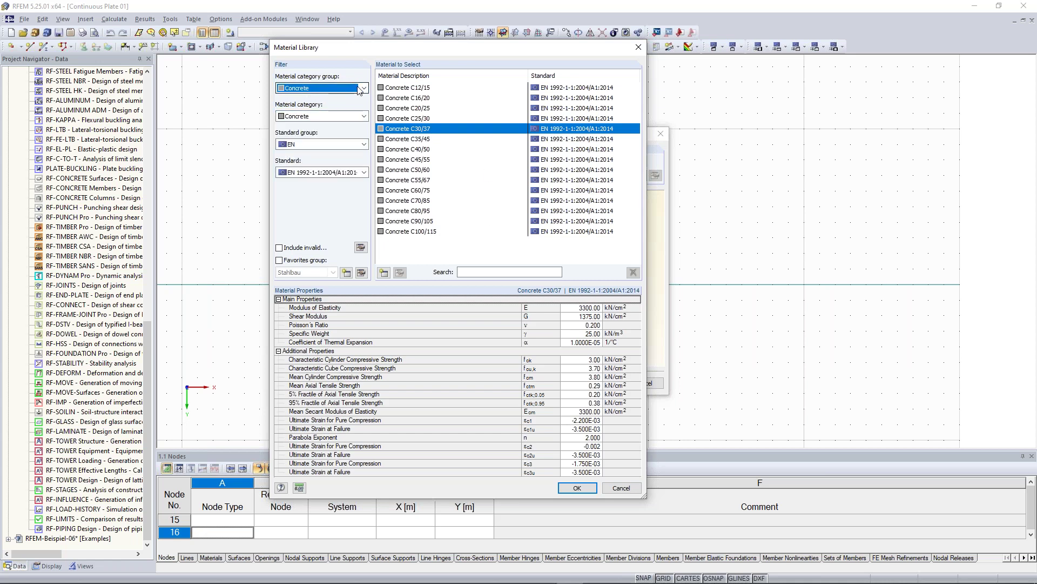
pyautogui.click(364, 88)
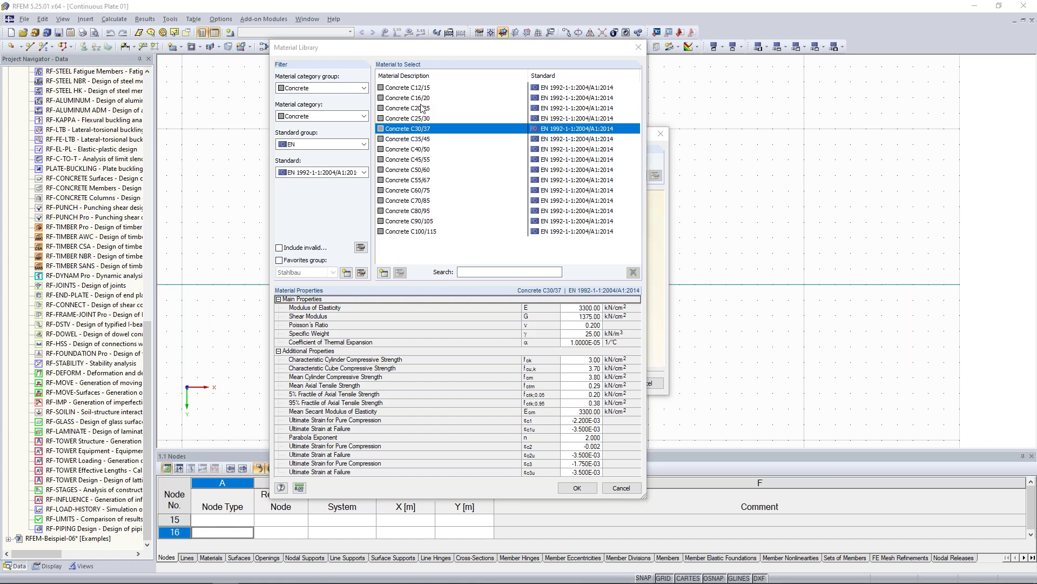
# Filter the library by category Concrete, standard group EN and standard EN 1992-1-1:2004/A1:2014, and accept Concrete C30/37.
pyautogui.click(318, 116)
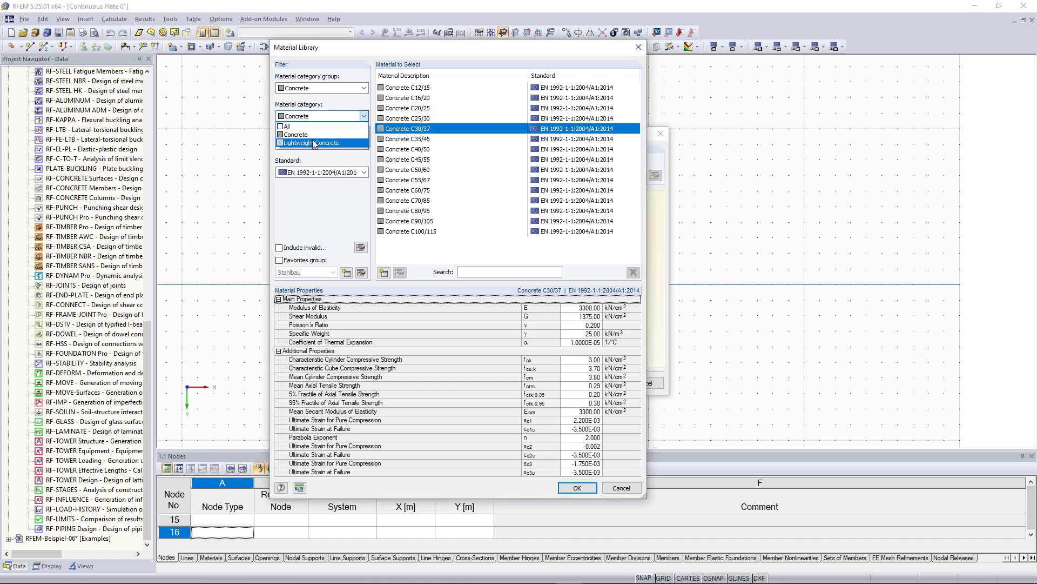
pyautogui.click(303, 135)
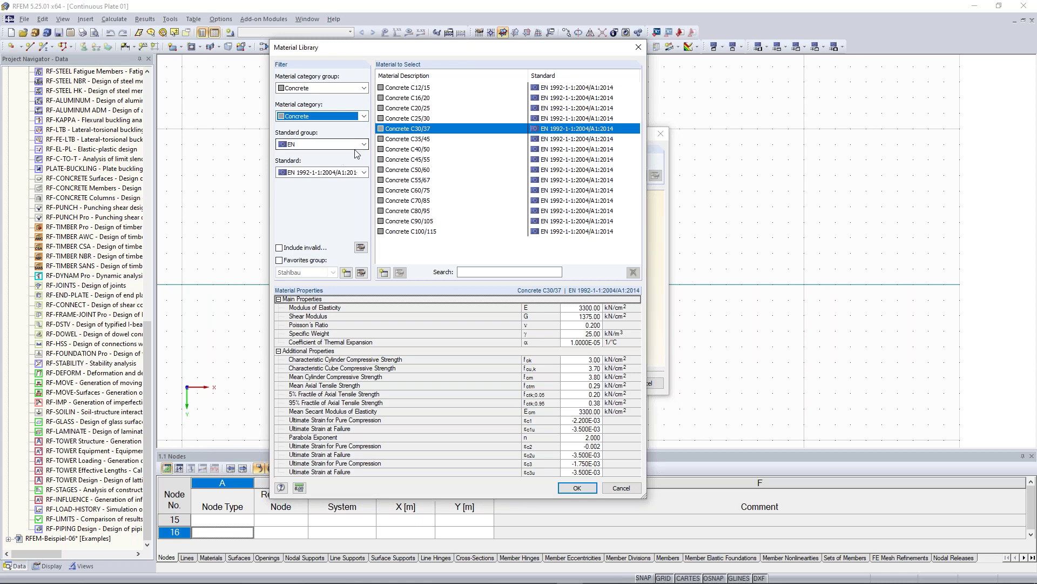
pyautogui.click(361, 144)
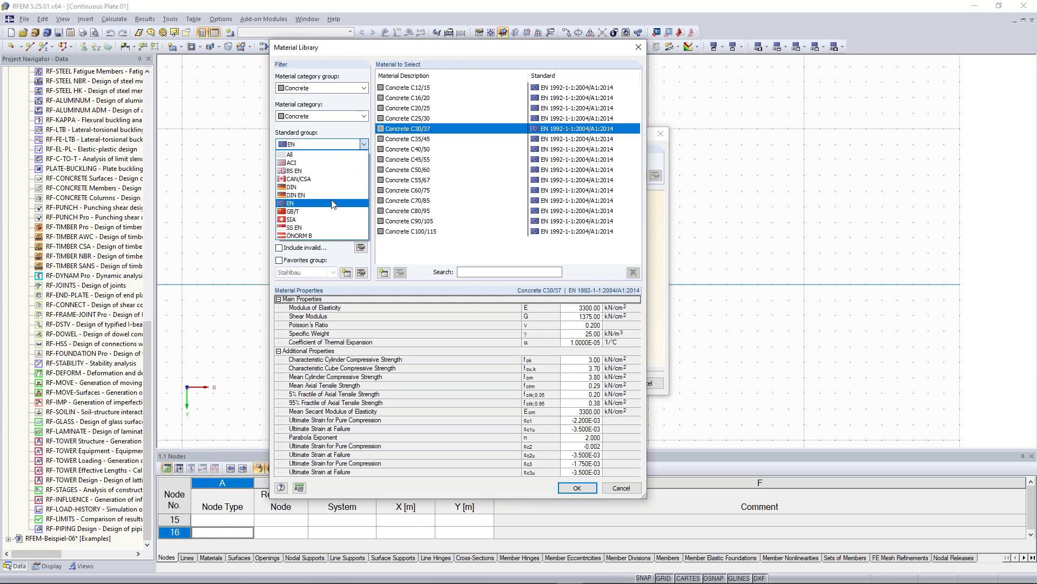
pyautogui.click(333, 203)
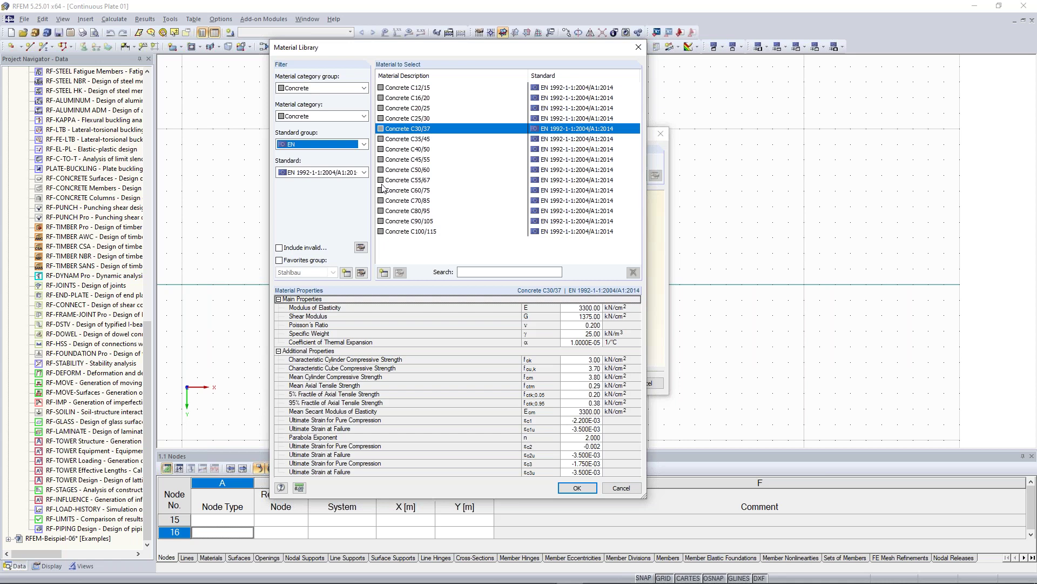
pyautogui.click(365, 145)
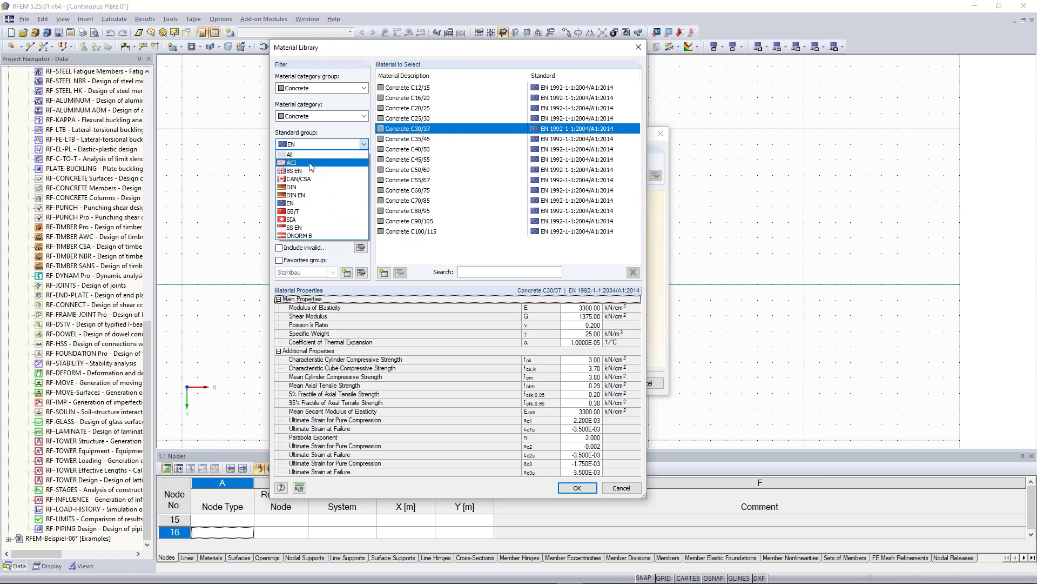
pyautogui.click(334, 252)
pyautogui.click(364, 172)
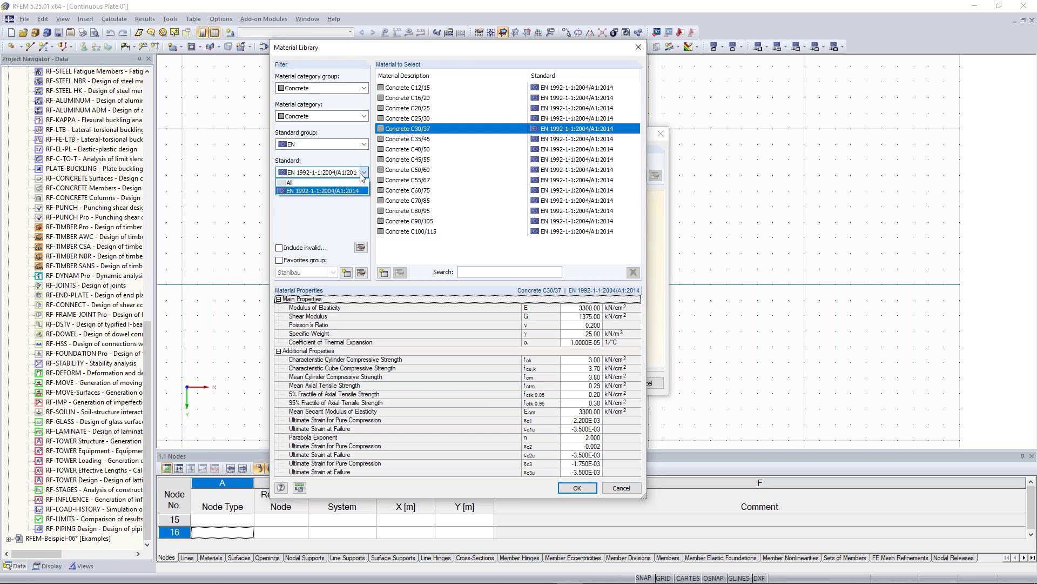
pyautogui.click(328, 224)
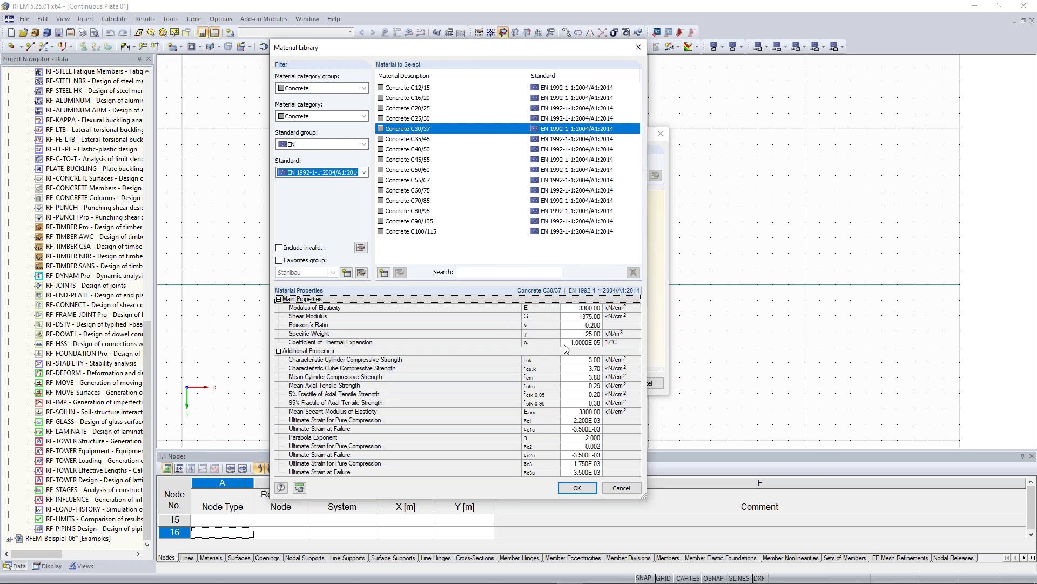
pyautogui.click(595, 369)
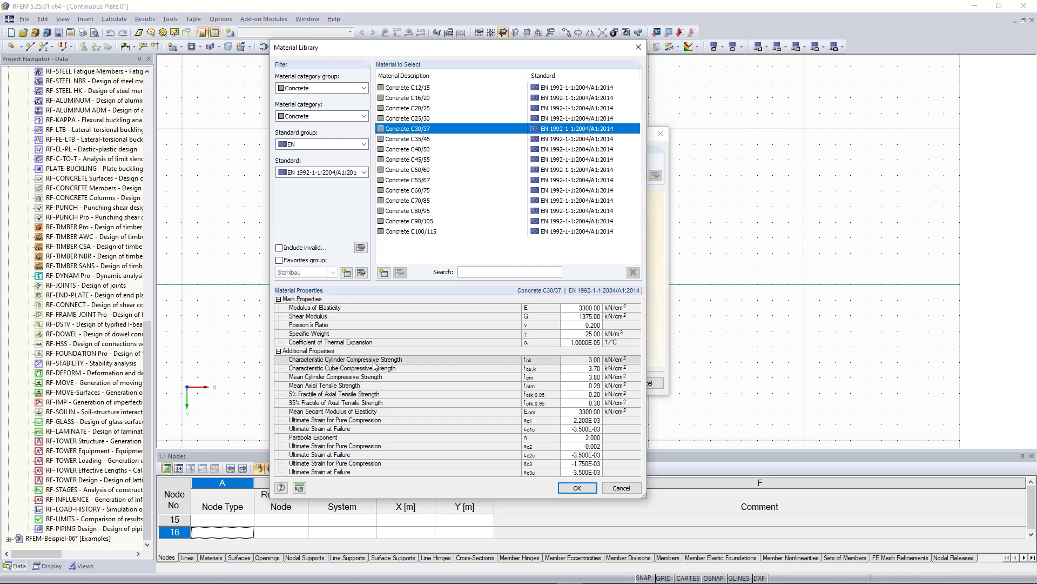
pyautogui.click(588, 492)
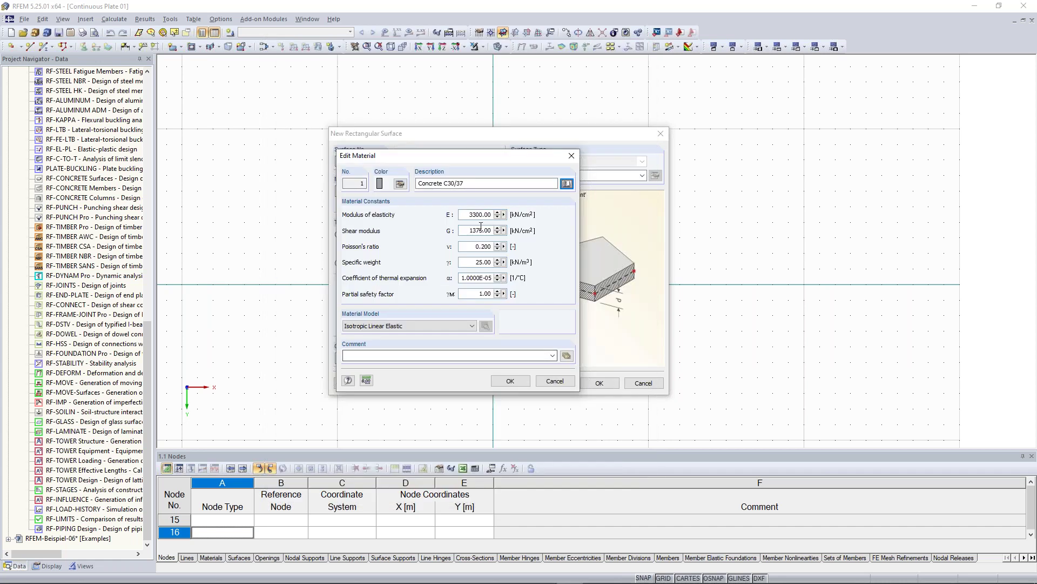
# Set the Poisson's ratio of Concrete C30/37 to 0 and accept the material.
pyautogui.doubleClick(472, 247)
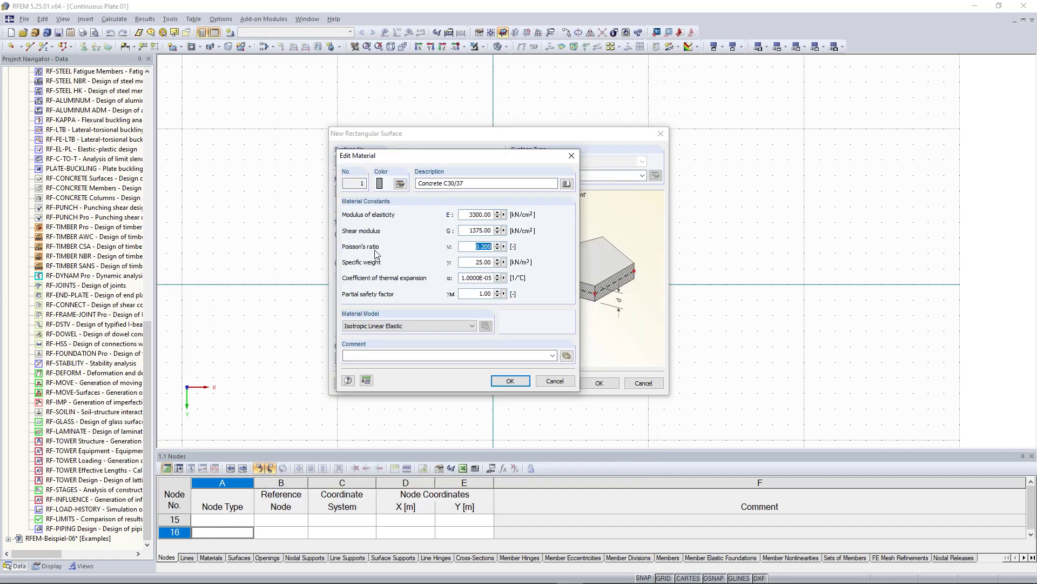
pyautogui.write('0')
pyautogui.click(476, 230)
pyautogui.click(522, 381)
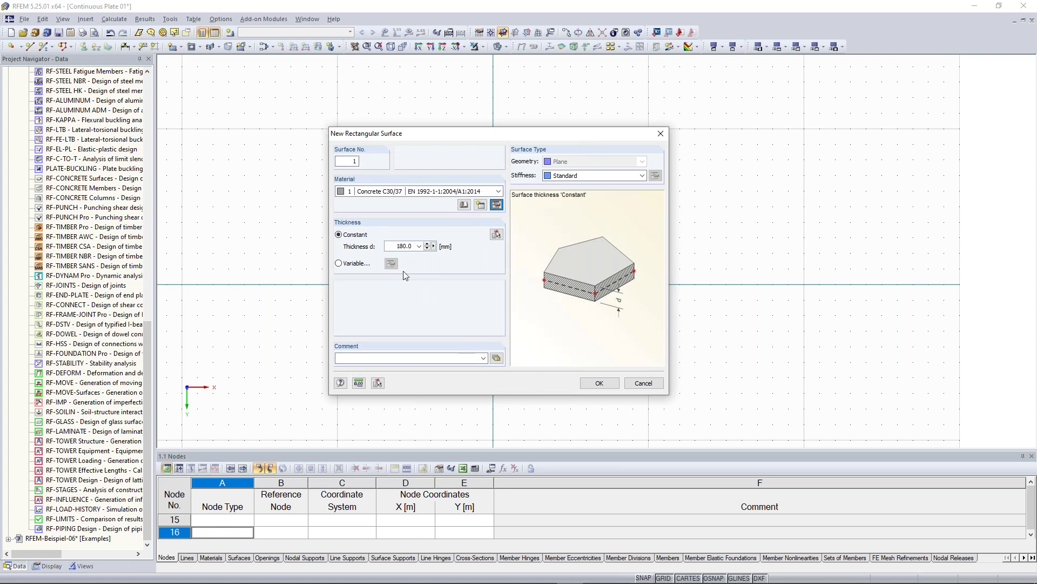
# Set the rectangular surface's constant thickness to 300 mm and accept its properties.
pyautogui.click(396, 246)
pyautogui.write('300')
pyautogui.click(600, 383)
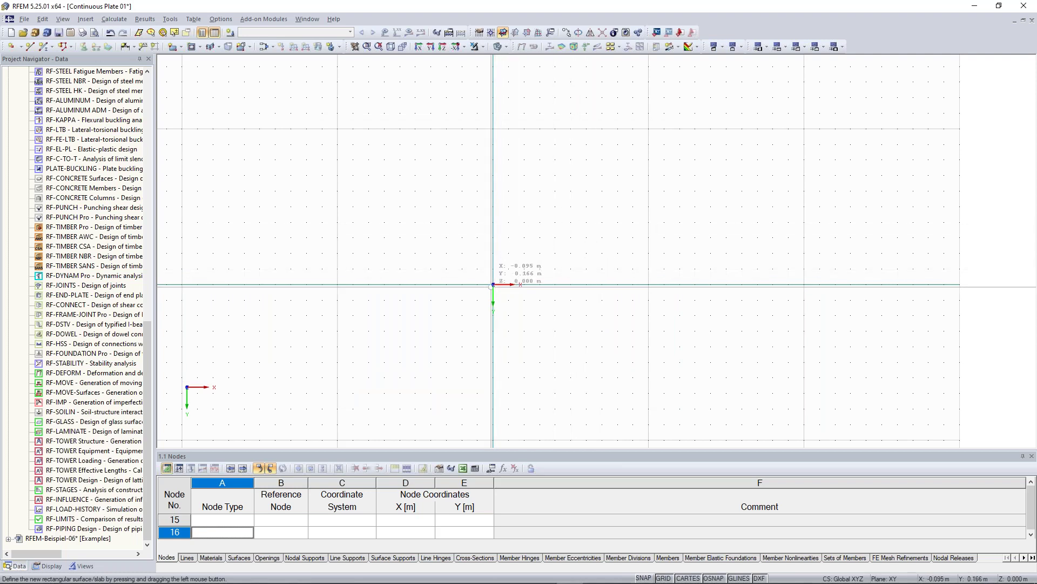
# Enable grid snapping and draw the 10 m by 5 m plate from the origin to X 10, Y -5 m.
pyautogui.click(644, 578)
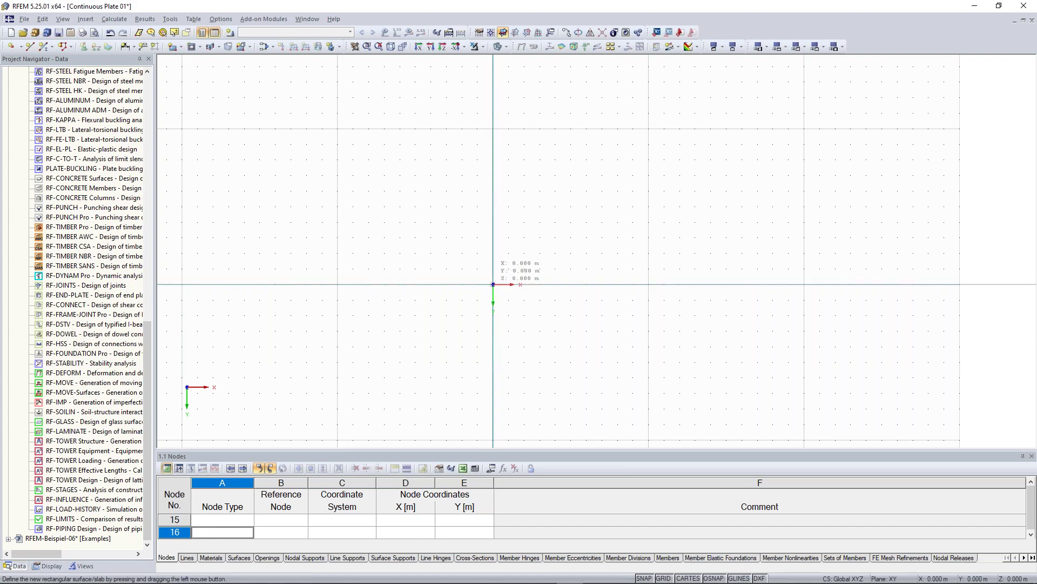
pyautogui.click(493, 285)
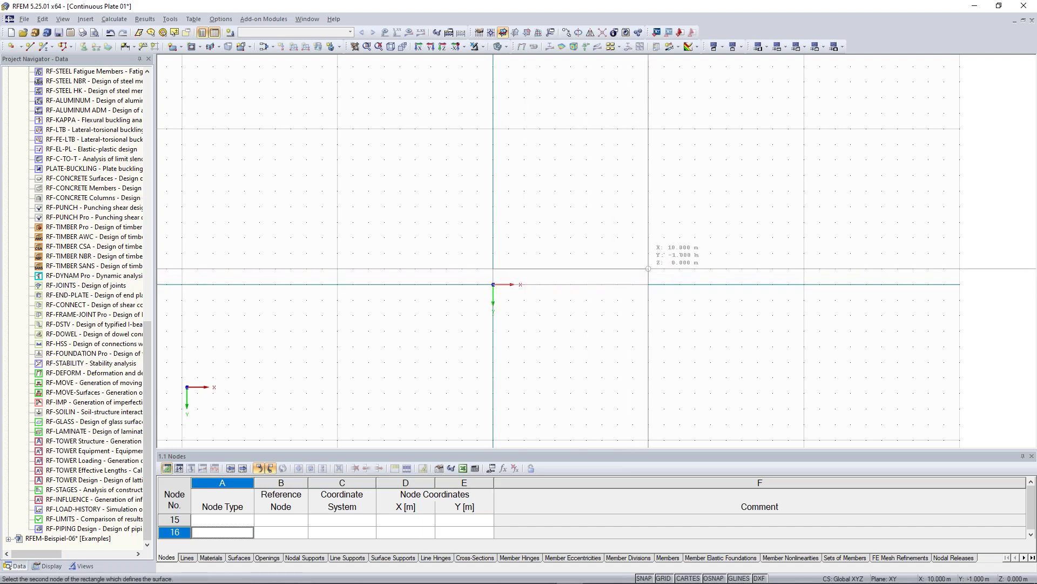
pyautogui.click(649, 206)
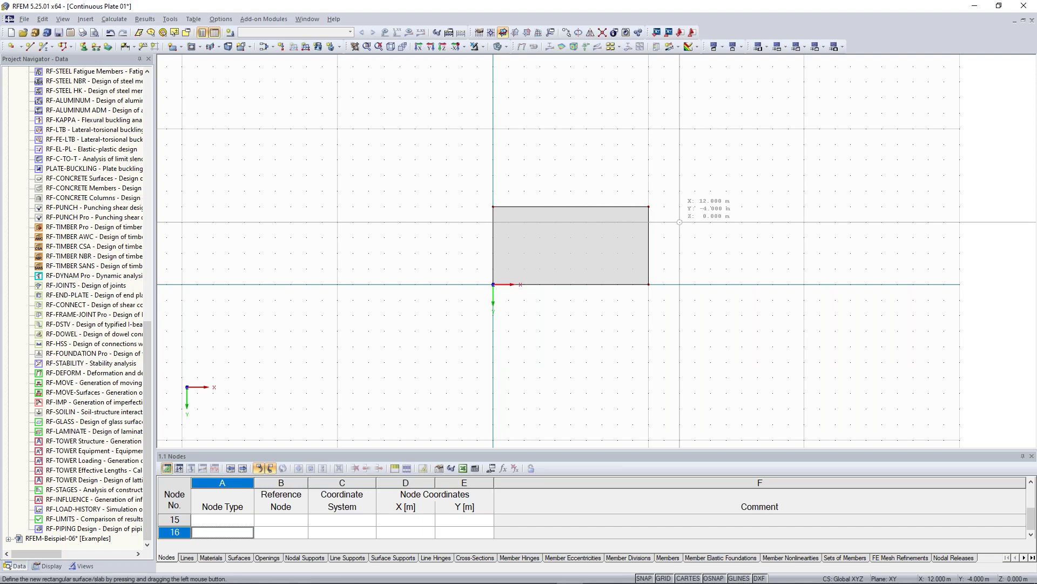
# Draw a second 300 mm thick C30/37 rectangular plate from X 0, Y -10 m to X 10, Y -15 m.
pyautogui.moveTo(733, 236); pyautogui.dragTo(680, 276, button='middle')
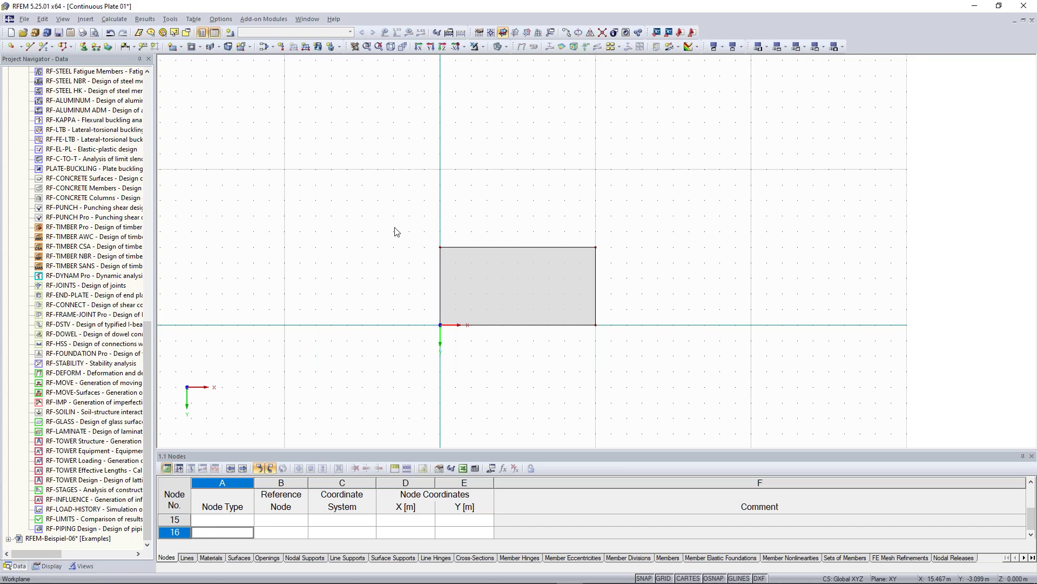
pyautogui.scroll(-1, 395, 228)
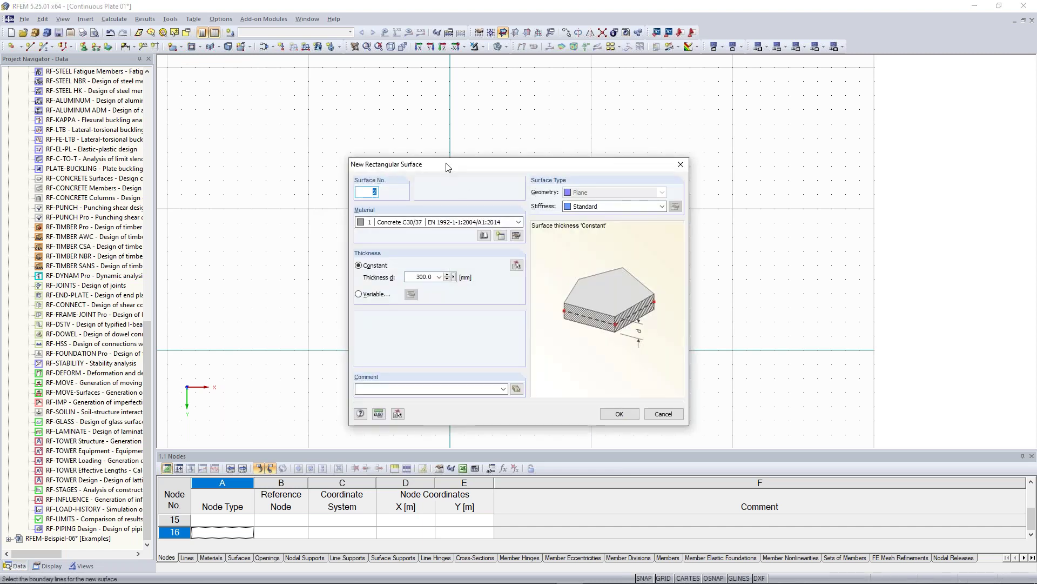
pyautogui.moveTo(445, 164); pyautogui.dragTo(431, 137)
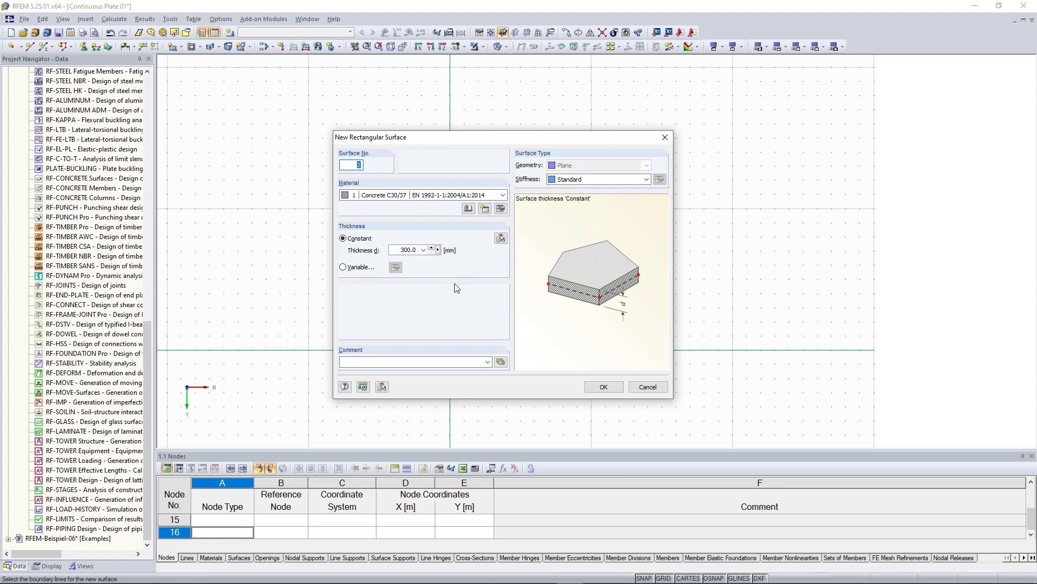
pyautogui.click(604, 387)
pyautogui.moveTo(485, 223); pyautogui.dragTo(478, 265, button='middle')
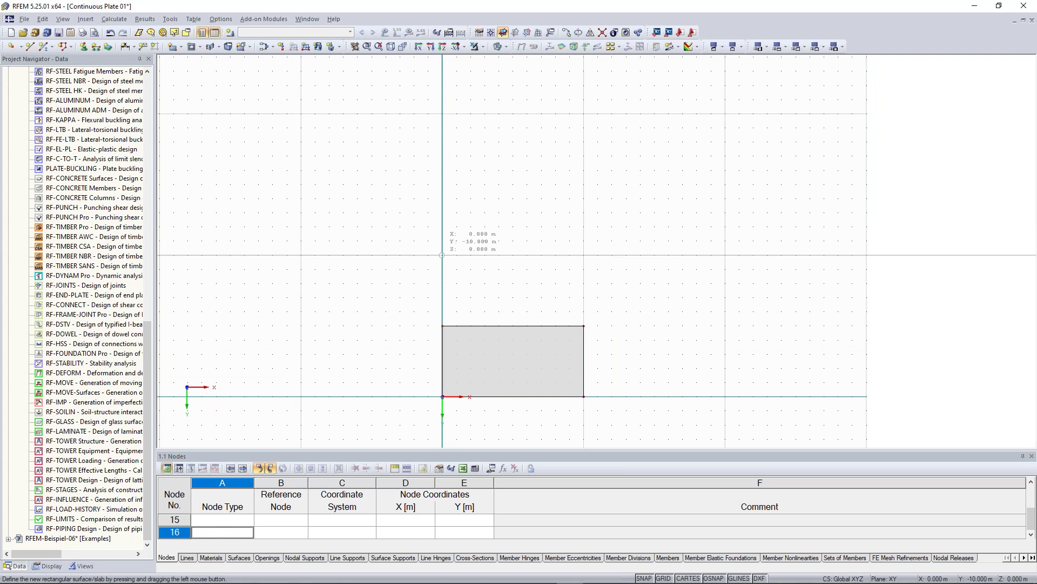
pyautogui.click(442, 255)
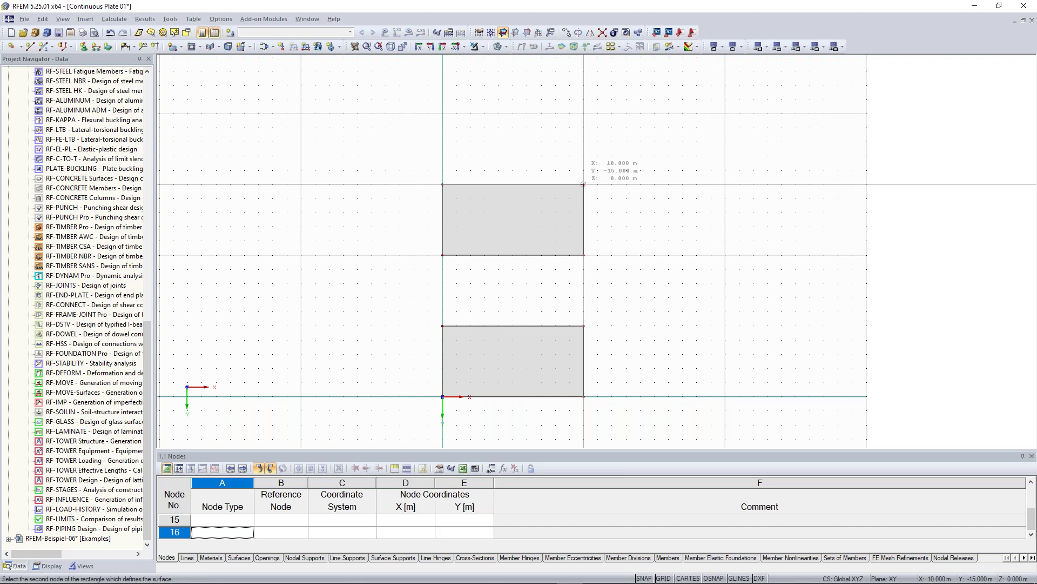
pyautogui.click(584, 184)
# Draw a third rectangular plate from X 0, Y -20 m to X 10, Y -25 m and end the command.
pyautogui.moveTo(442, 113); pyautogui.dragTo(428, 195, button='middle')
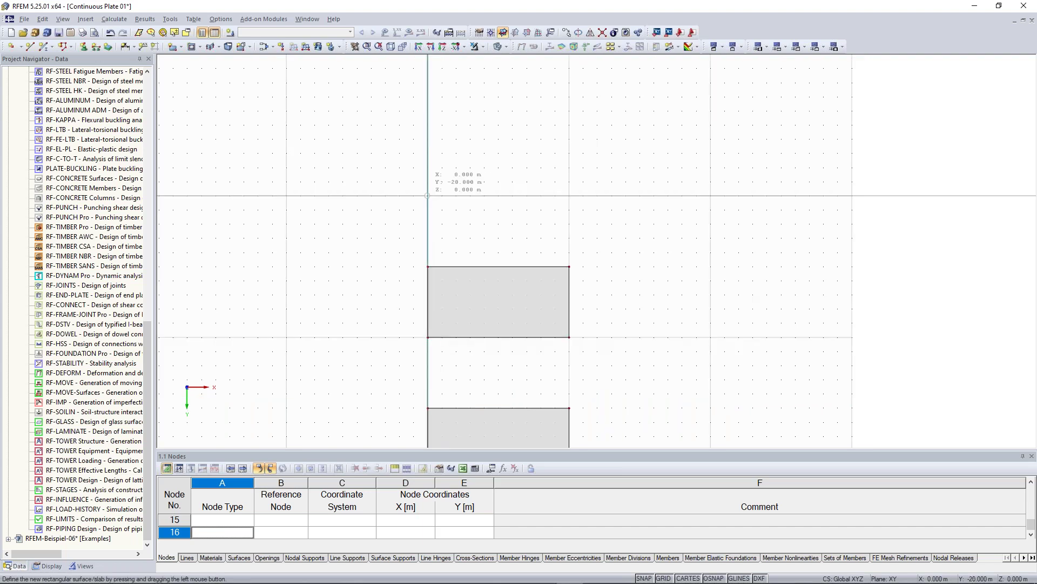
pyautogui.click(427, 196)
pyautogui.click(568, 125)
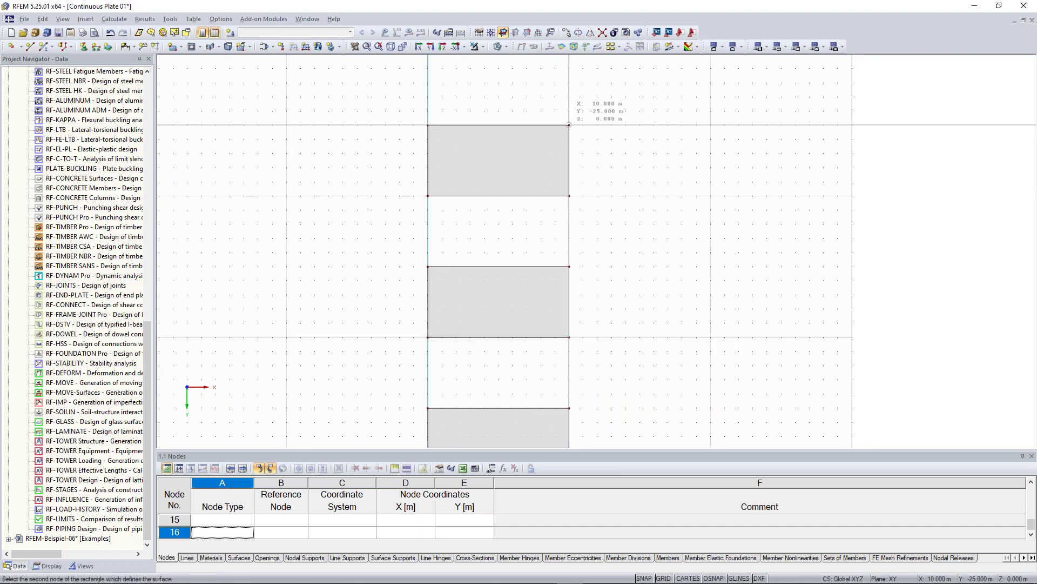
pyautogui.press('Escape')
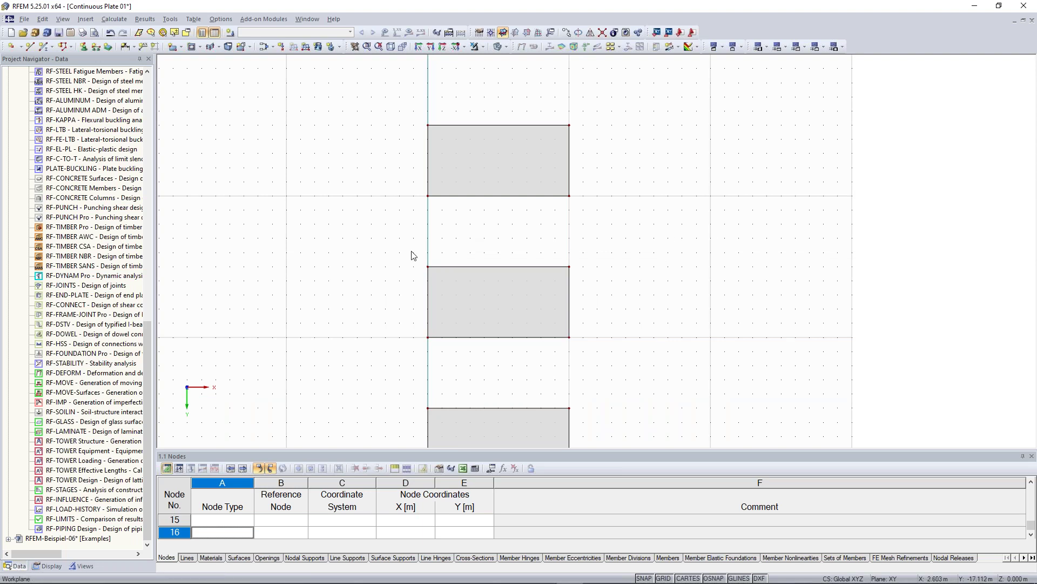
# Select all three plates and move them together 10 m in the positive Y direction.
pyautogui.click(571, 275)
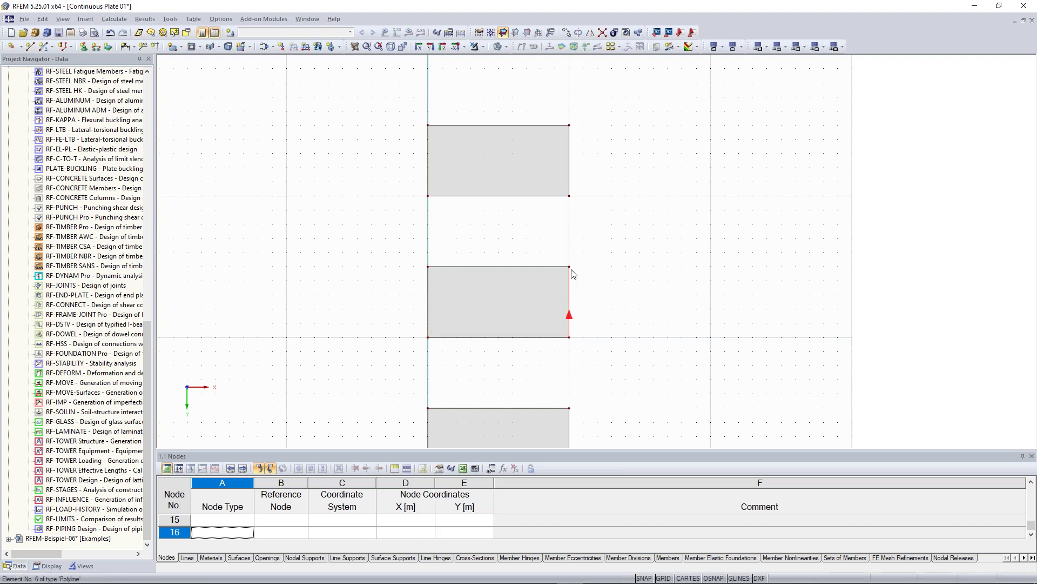
pyautogui.scroll(-1, 621, 359)
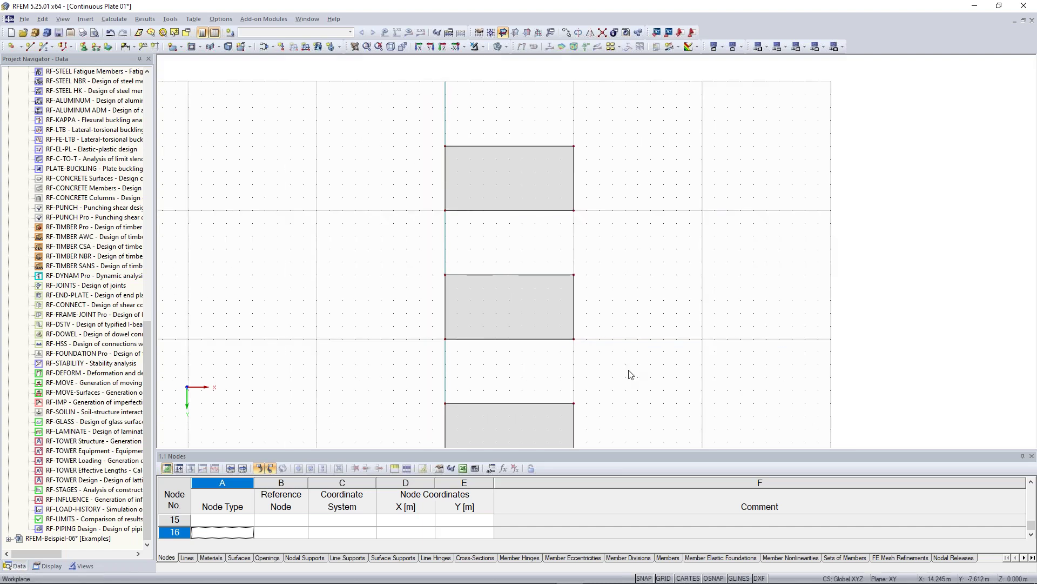
pyautogui.moveTo(627, 371); pyautogui.dragTo(630, 312, button='middle')
pyautogui.scroll(-2, 630, 311)
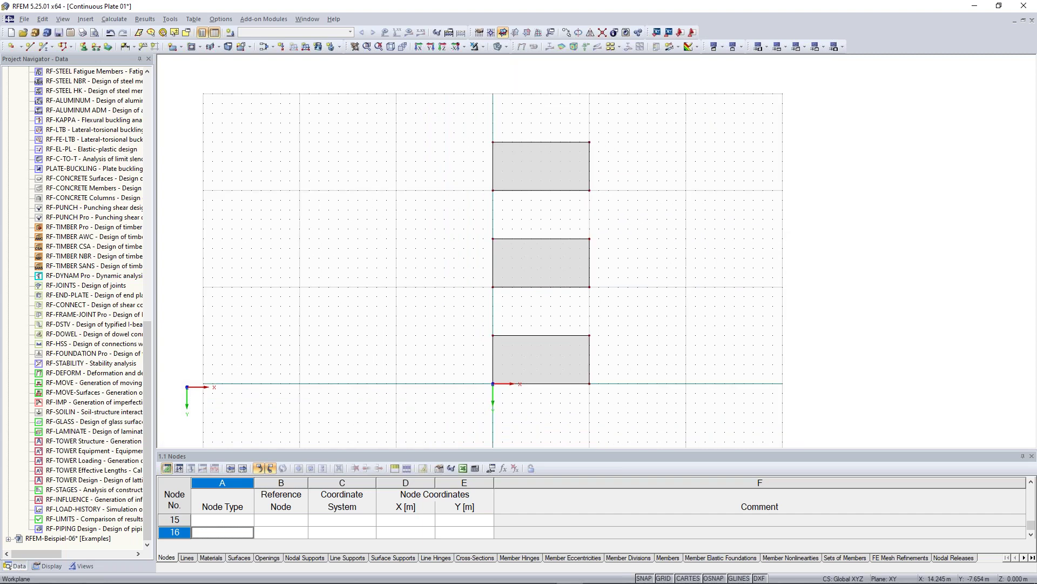
pyautogui.click(545, 178)
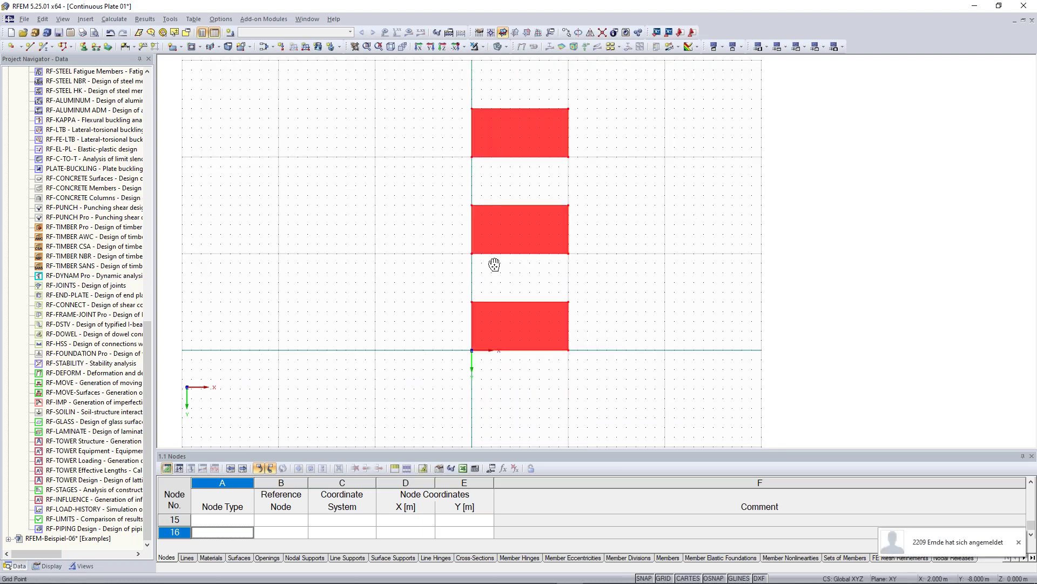
pyautogui.moveTo(494, 264); pyautogui.dragTo(501, 253, button='middle')
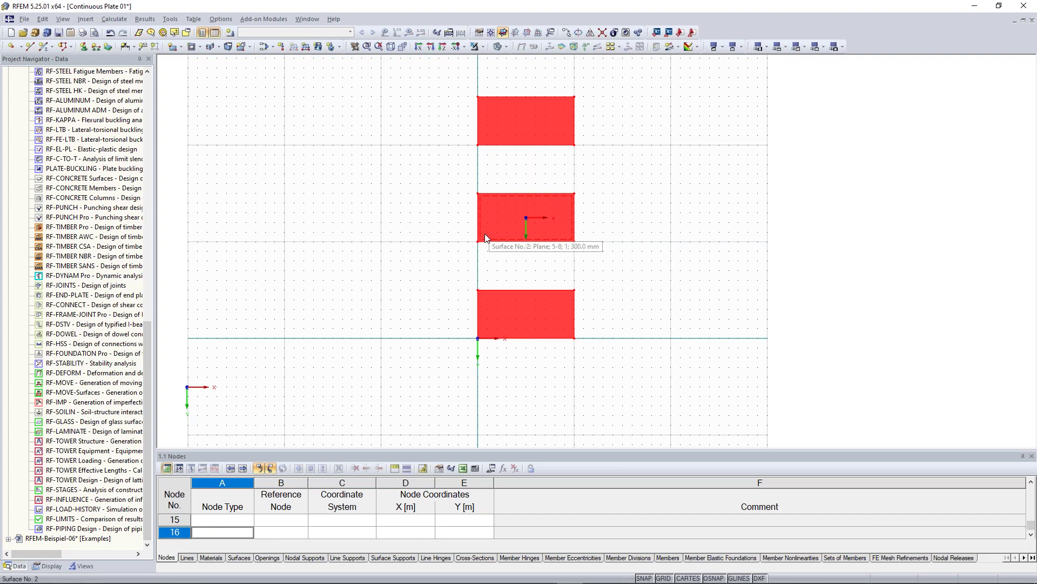
pyautogui.moveTo(485, 234); pyautogui.dragTo(480, 337)
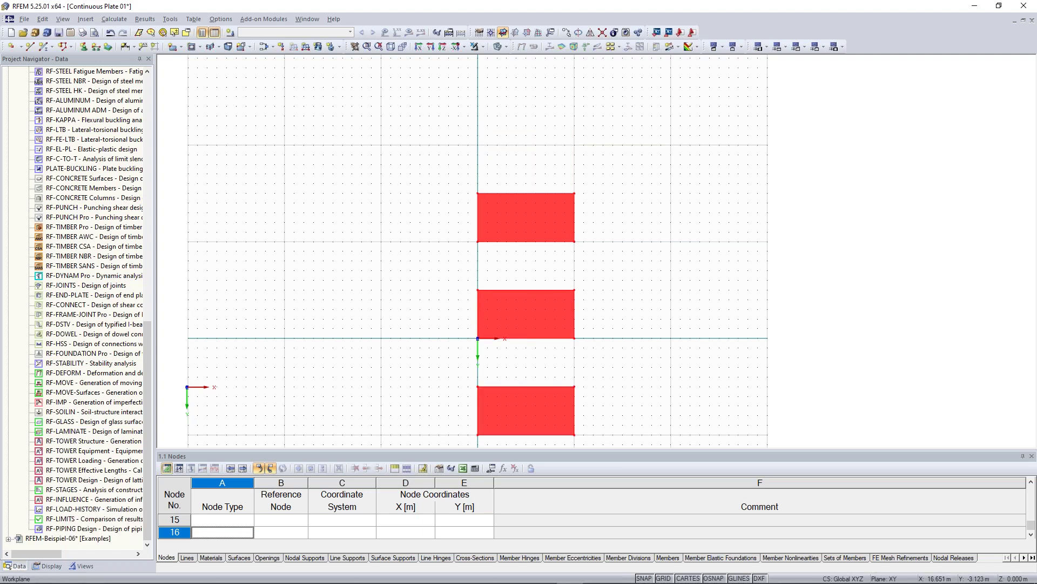
# Deselect all three plates.
pyautogui.click(800, 278)
pyautogui.scroll(-1, 648, 307)
pyautogui.moveTo(647, 307); pyautogui.dragTo(639, 249, button='middle')
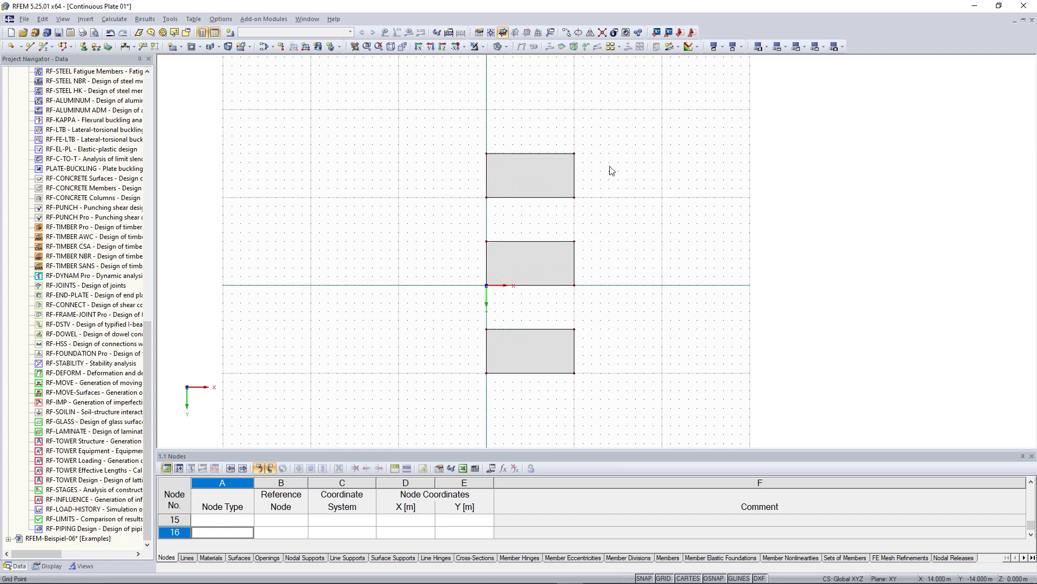
pyautogui.moveTo(611, 171); pyautogui.dragTo(625, 218, button='middle')
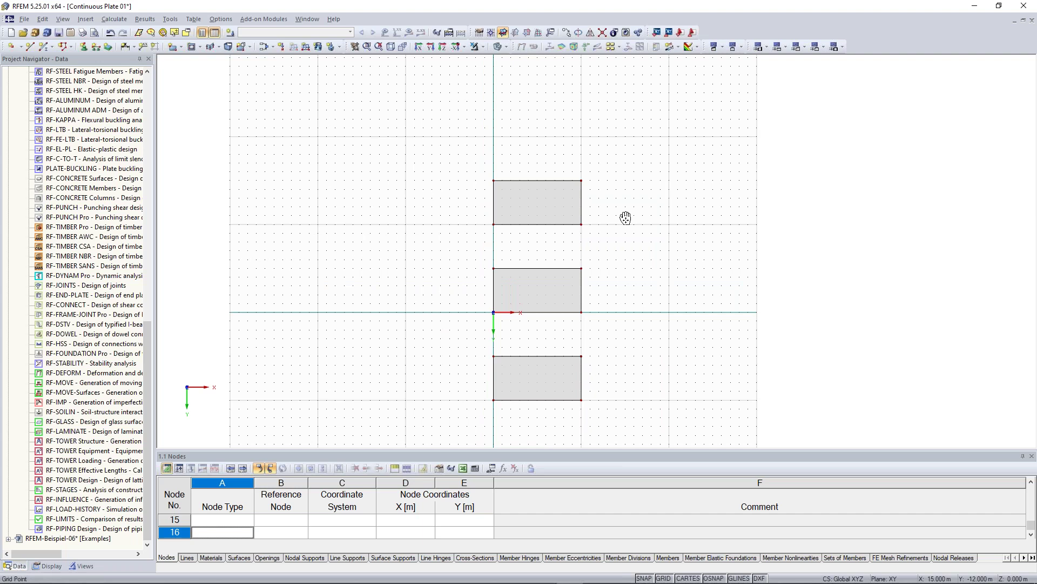
pyautogui.moveTo(625, 218); pyautogui.dragTo(626, 224, button='middle')
pyautogui.scroll(1, 599, 78)
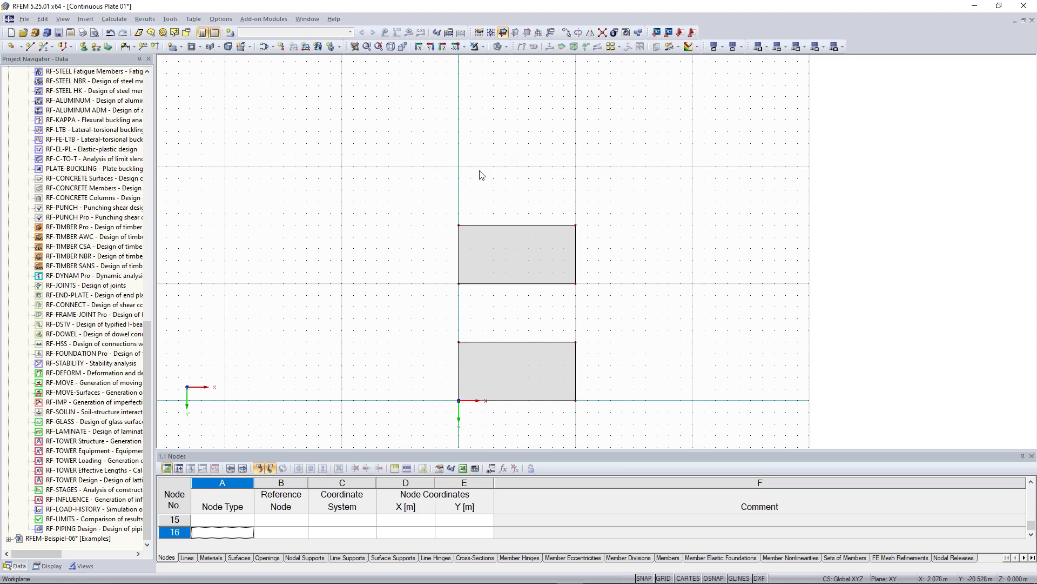
# Define a solid rectangular cross-section 1000 mm wide and 300 mm high in Concrete C30/37 for a new beam member.
pyautogui.doubleClick(44, 48)
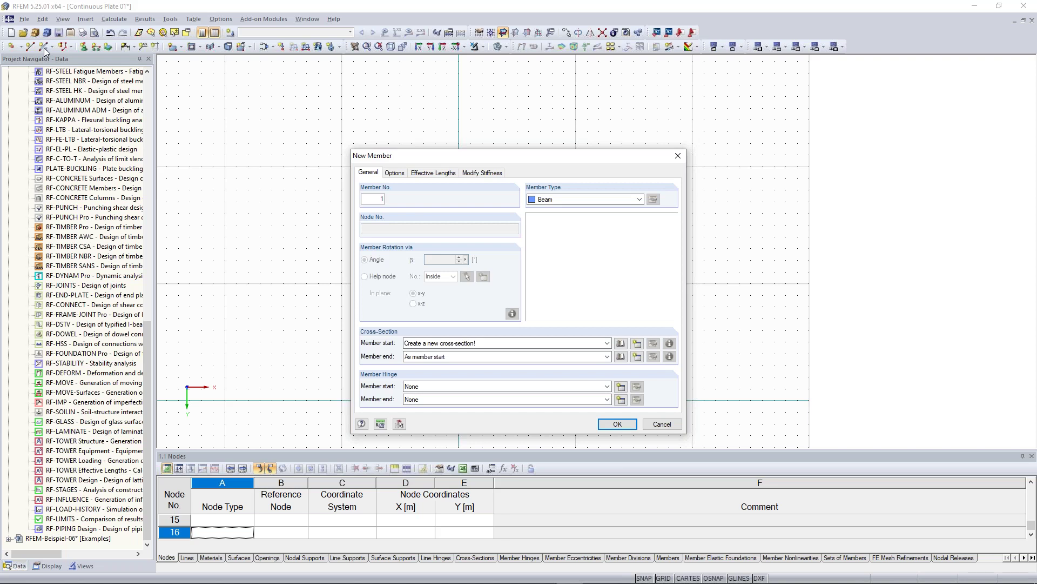
pyautogui.click(638, 346)
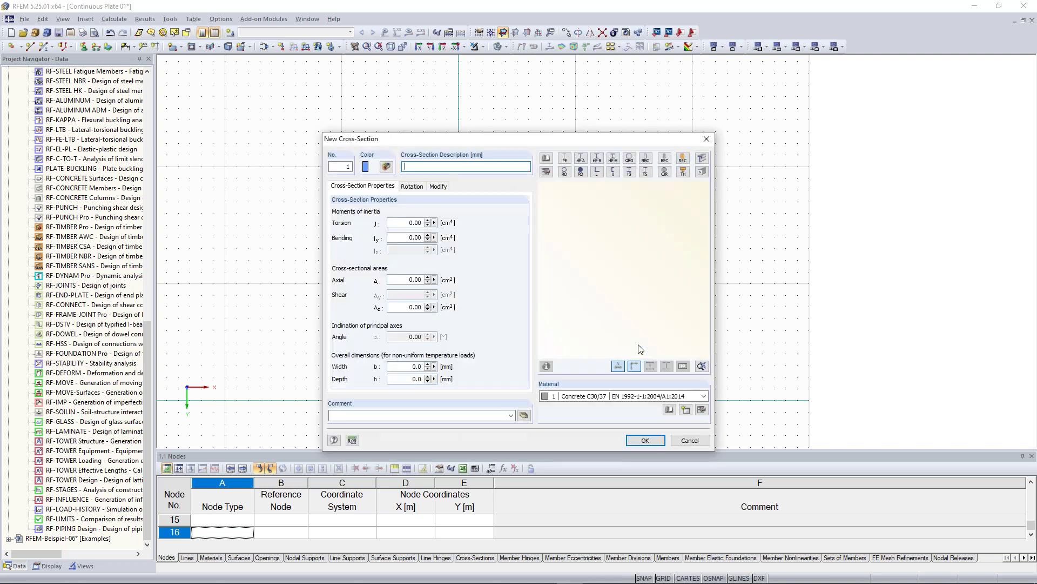
pyautogui.click(665, 159)
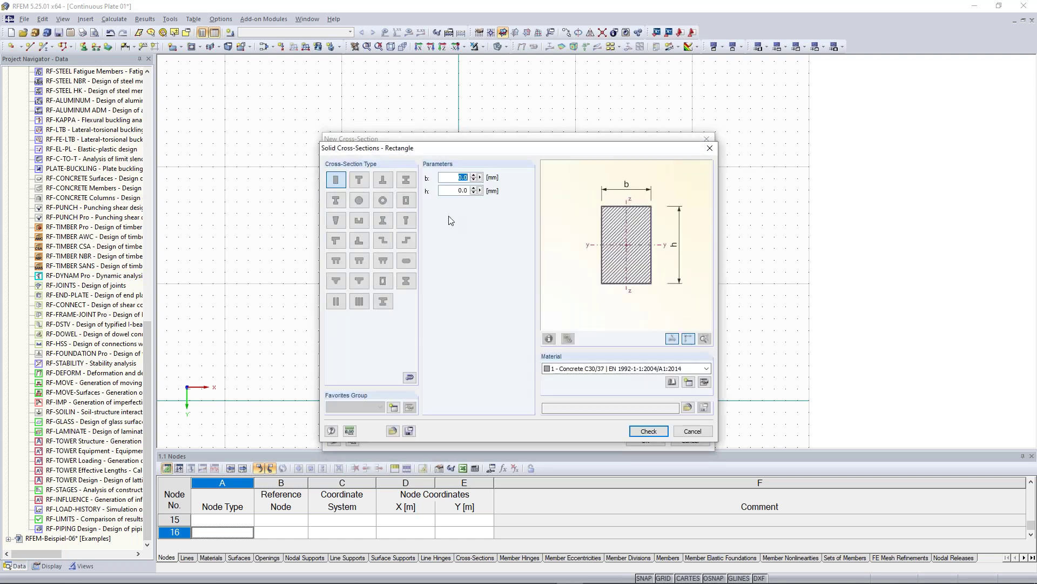
pyautogui.click(453, 177)
pyautogui.write('1000')
pyautogui.press('Tab')
pyautogui.write('3')
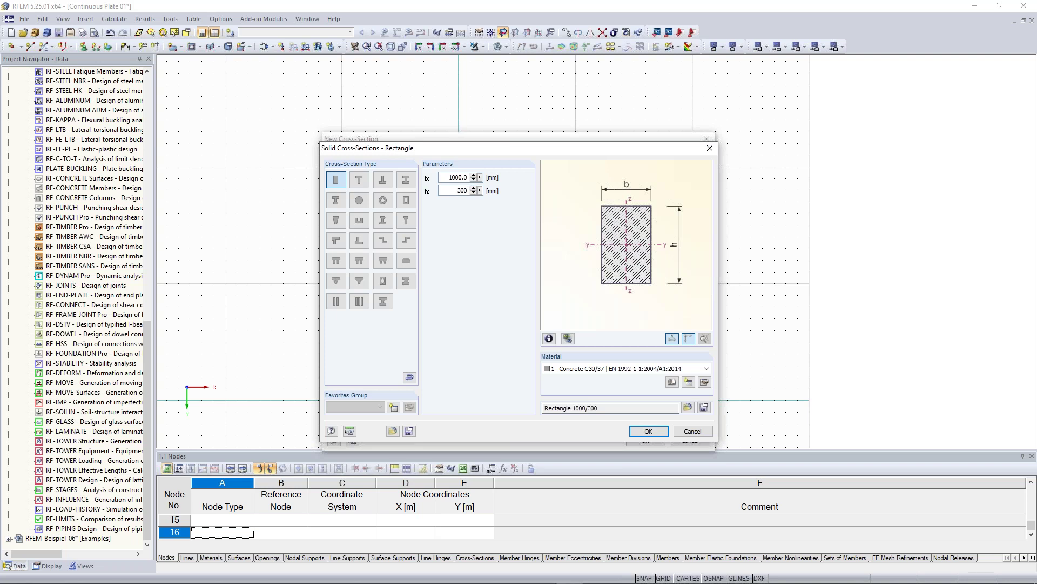
pyautogui.click(577, 371)
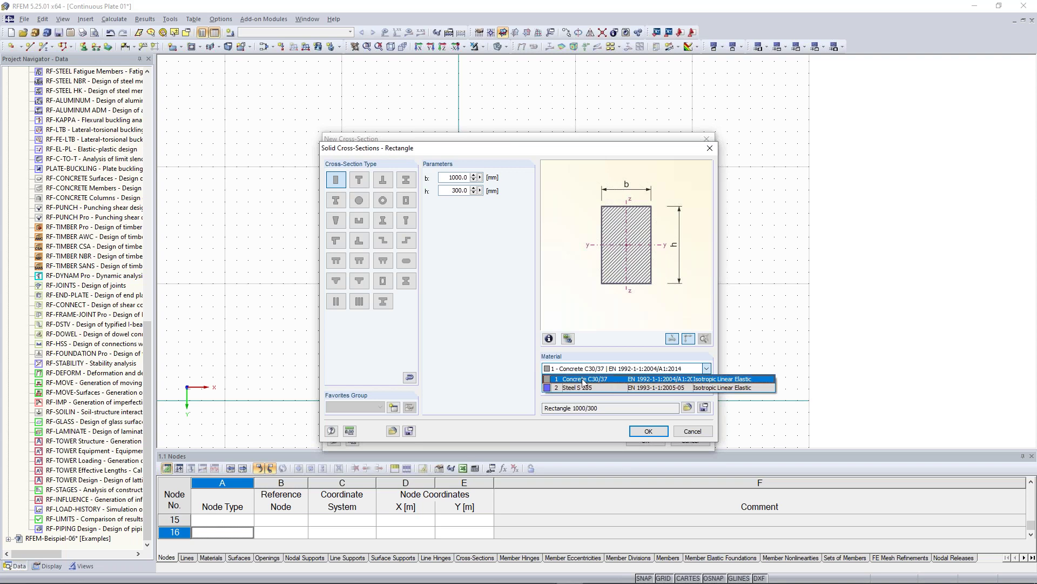
pyautogui.click(583, 380)
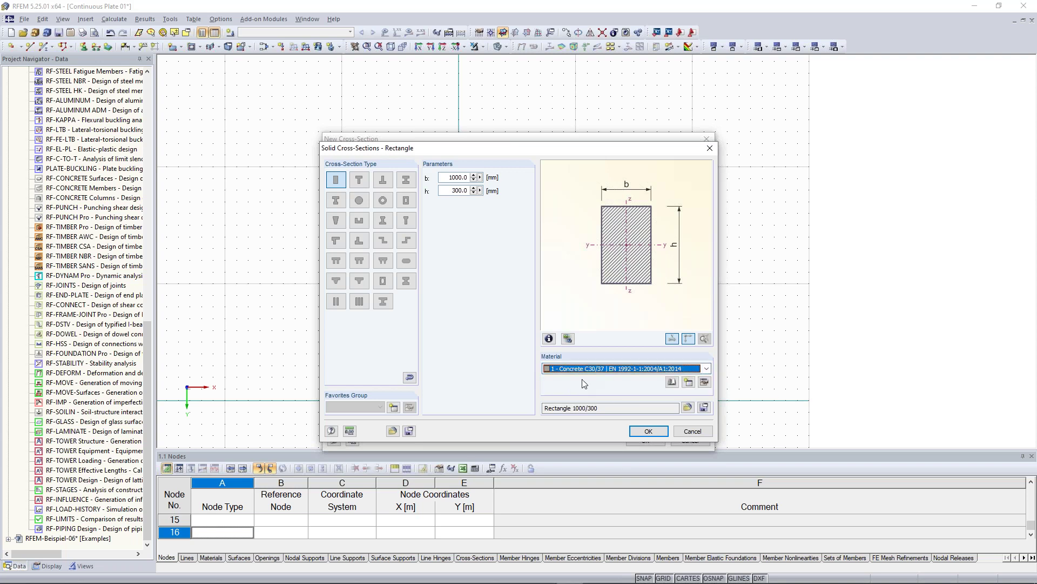
pyautogui.click(647, 434)
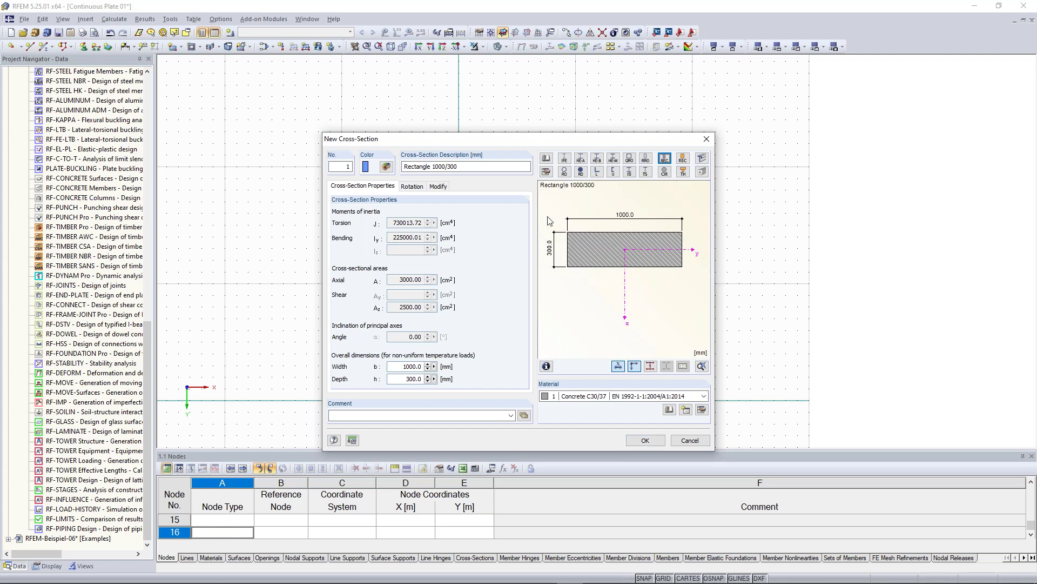
# Review the new cross-section's description, moments of inertia, and axial and shear areas.
pyautogui.click(471, 165)
pyautogui.moveTo(470, 165); pyautogui.dragTo(404, 165)
pyautogui.click(462, 165)
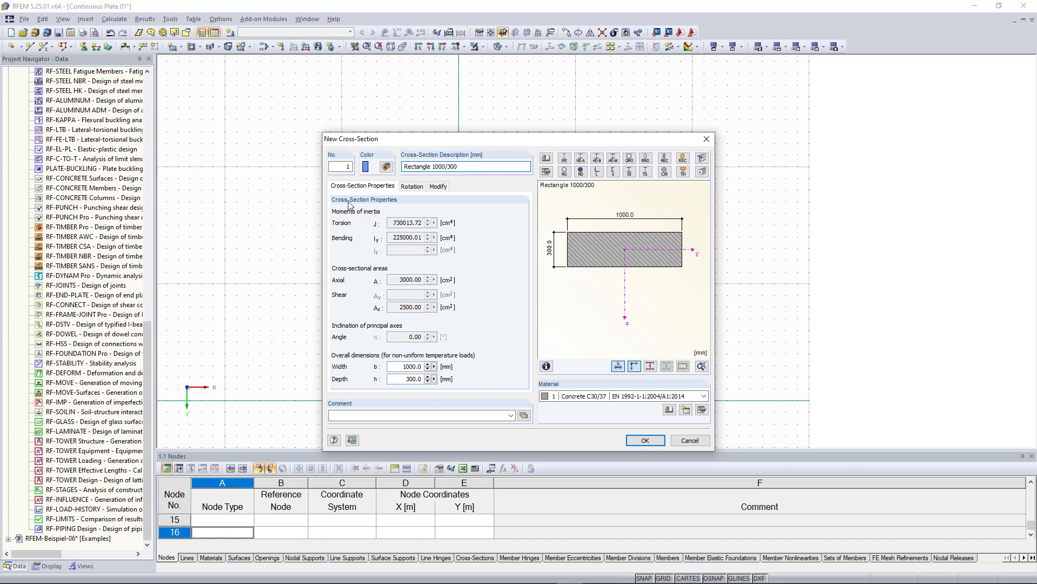
pyautogui.moveTo(390, 223); pyautogui.dragTo(424, 237)
pyautogui.click(391, 223)
pyautogui.doubleClick(395, 223)
pyautogui.moveTo(391, 238); pyautogui.dragTo(423, 239)
pyautogui.click(410, 222)
pyautogui.moveTo(399, 279); pyautogui.dragTo(424, 308)
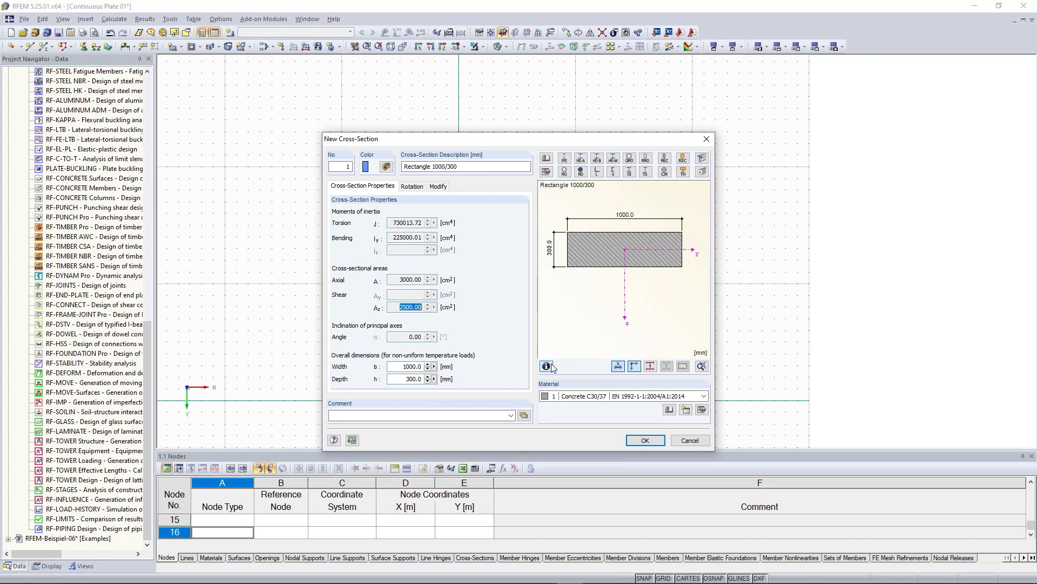
# Accept the cross-section and draw a single beam member from X 0, Y -20 m to X 10, Y -20 m.
pyautogui.click(649, 441)
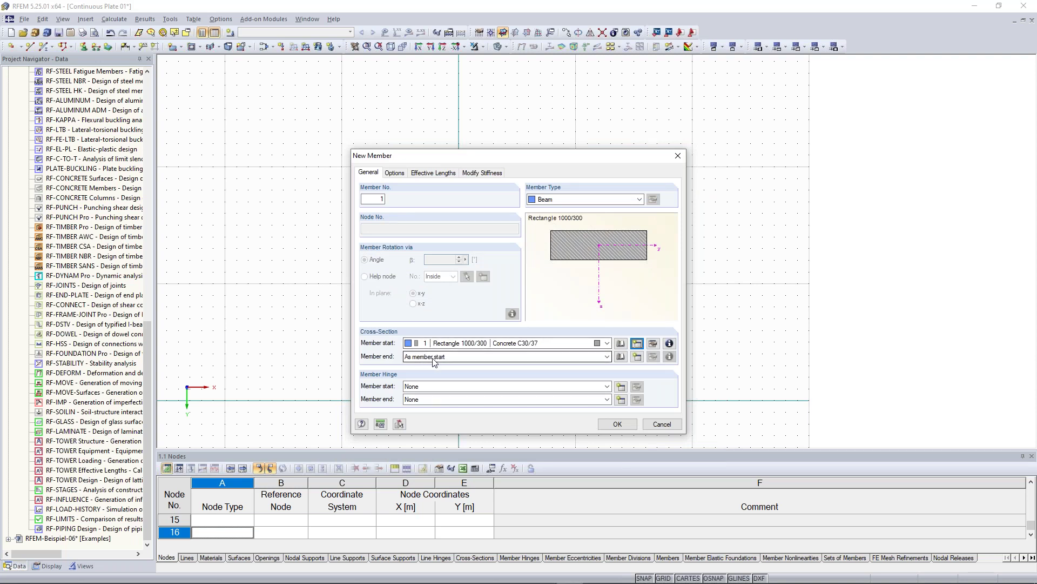
pyautogui.click(618, 424)
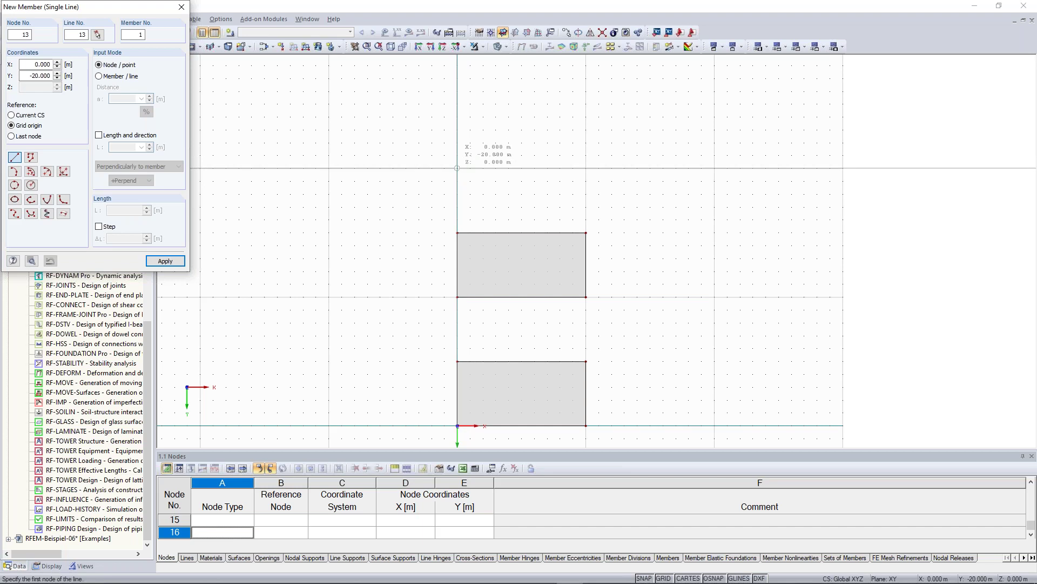
pyautogui.click(457, 168)
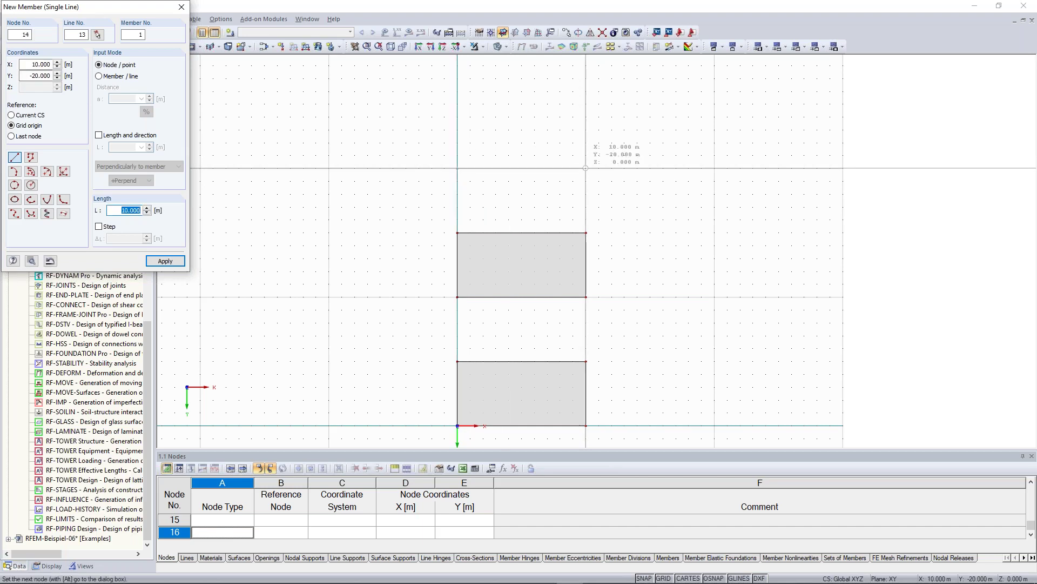
pyautogui.click(585, 168)
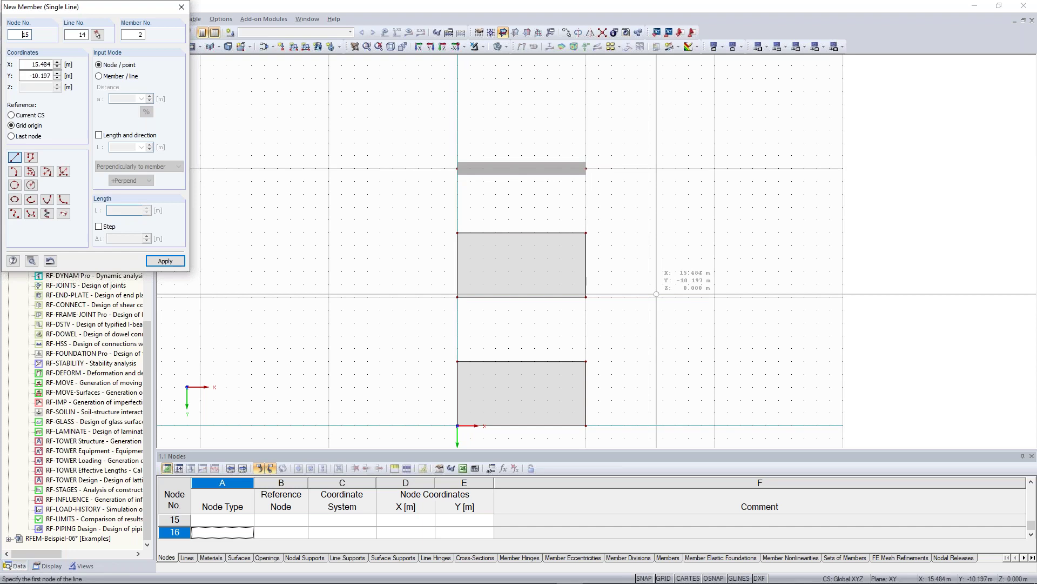
pyautogui.press('Escape')
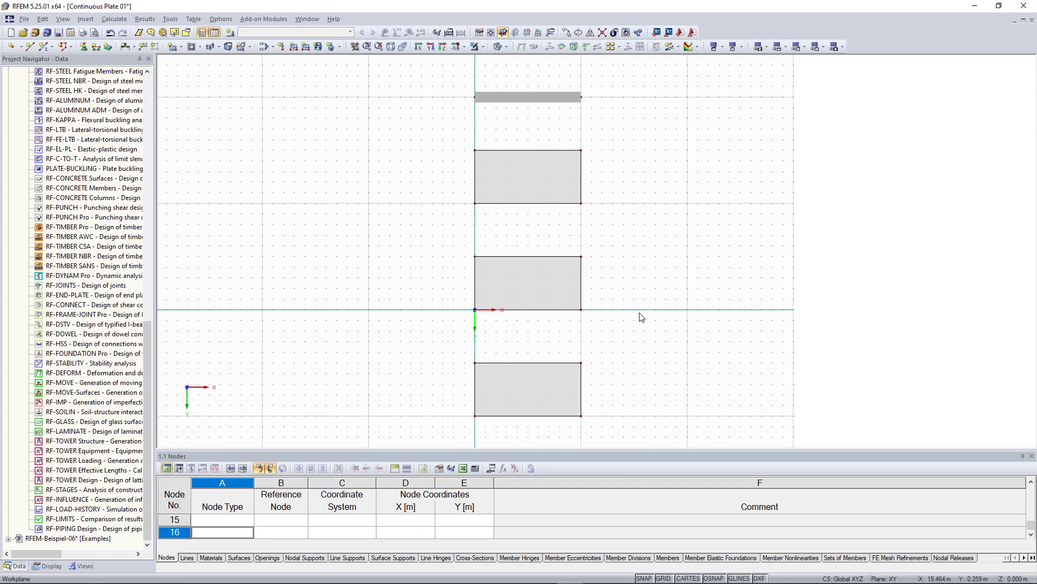
# Compare the beam member with the three plates in a tilted 3D view.
pyautogui.scroll(-1, 642, 316)
pyautogui.scroll(-1, 672, 345)
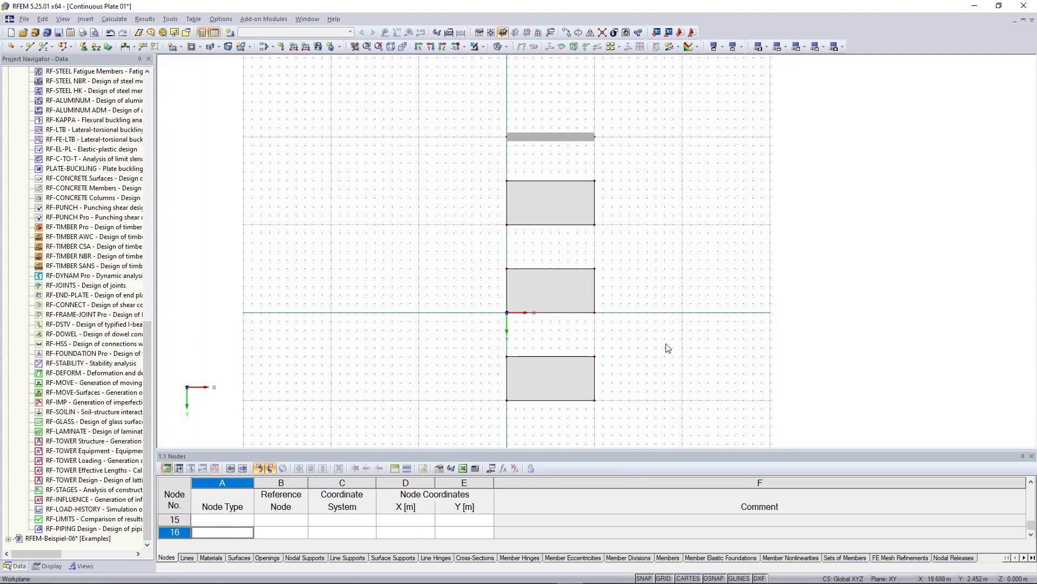
pyautogui.moveTo(651, 336)
pyautogui.mouseDown(button='middle')
pyautogui.moveTo(616, 320)
pyautogui.moveTo(627, 299)
pyautogui.moveTo(647, 324)
pyautogui.mouseUp(button='middle')
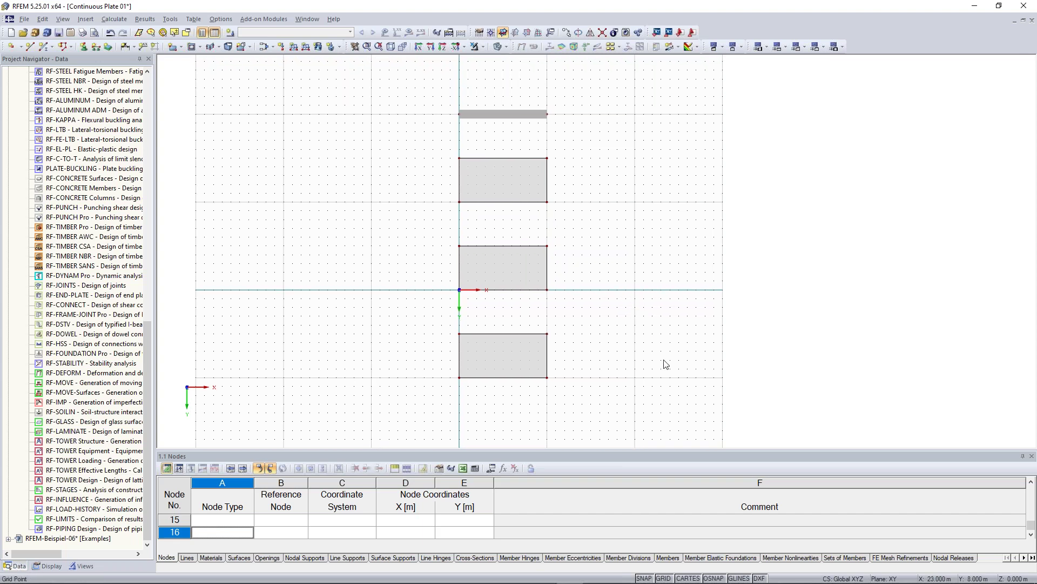
pyautogui.keyDown('ctrl'); pyautogui.moveTo(646, 340); pyautogui.dragTo(571, 168, button='middle'); pyautogui.keyUp('ctrl')
pyautogui.scroll(3, 509, 202)
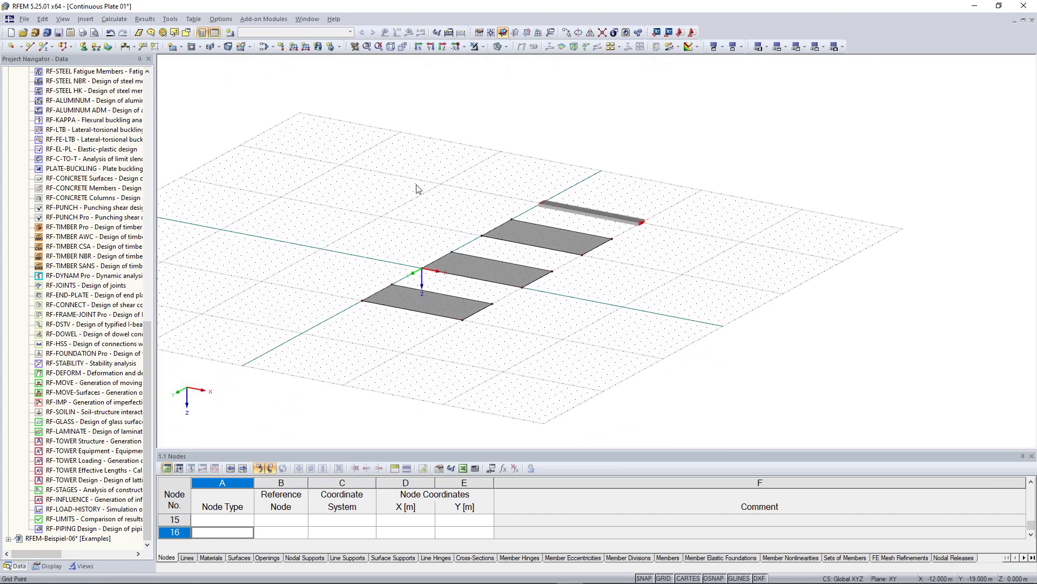
pyautogui.scroll(2, 418, 189)
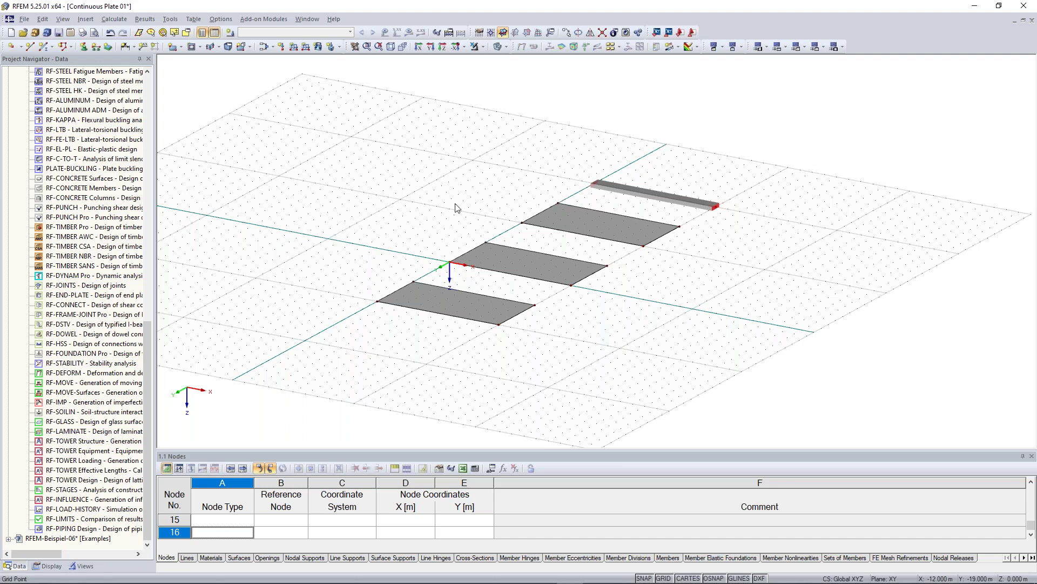
pyautogui.scroll(1, 457, 208)
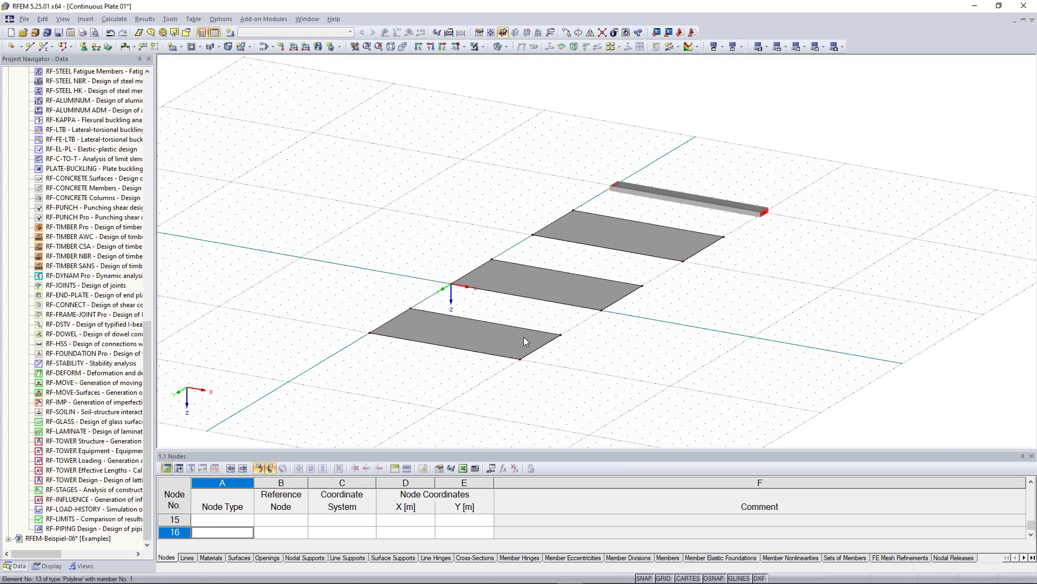
# Turn on the local axis systems of the lines, starting from the front edge of the first plate.
pyautogui.scroll(2, 524, 337)
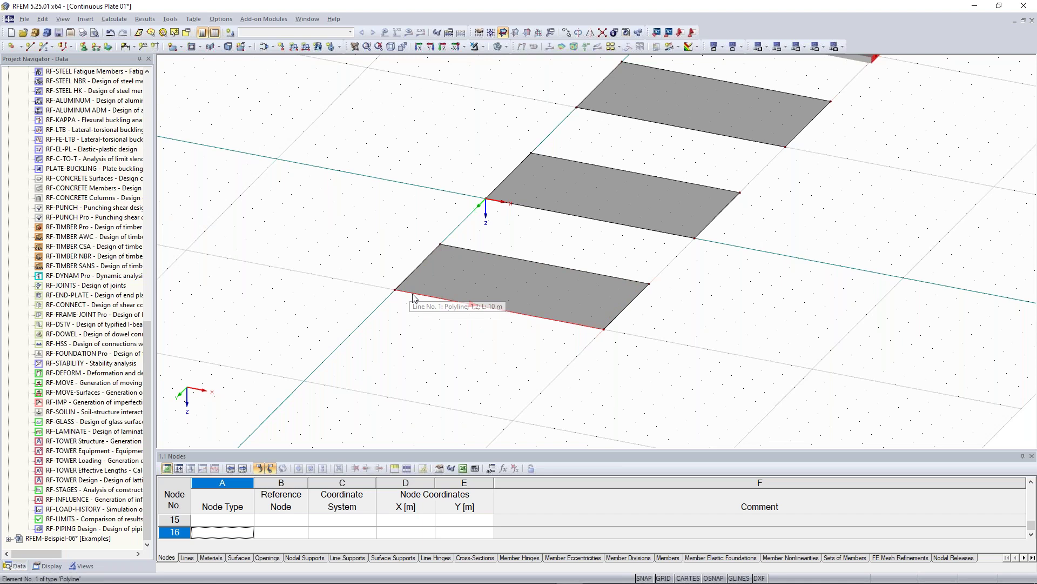
pyautogui.rightClick(517, 318)
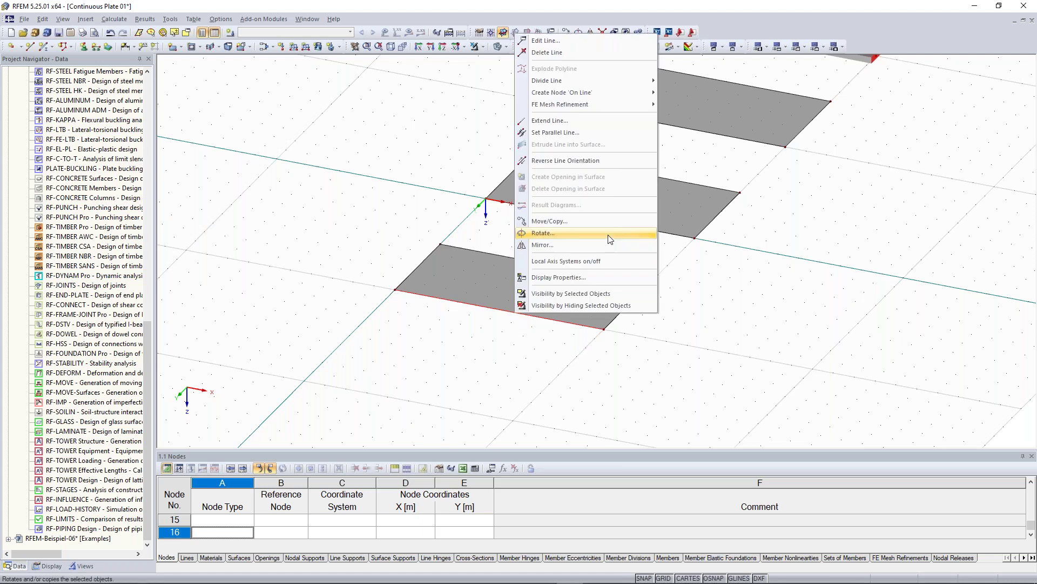
pyautogui.click(608, 261)
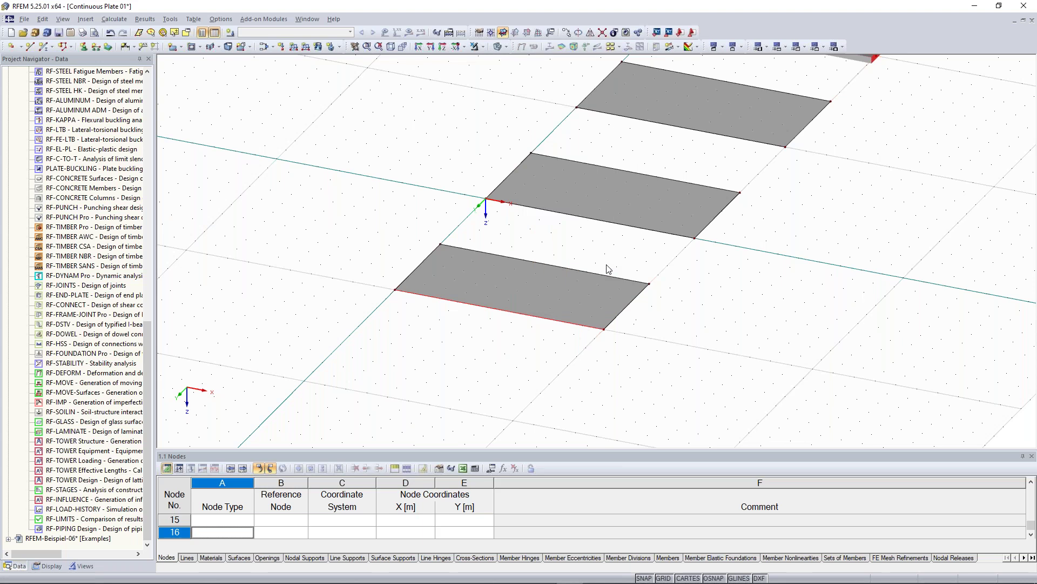
pyautogui.scroll(2, 494, 332)
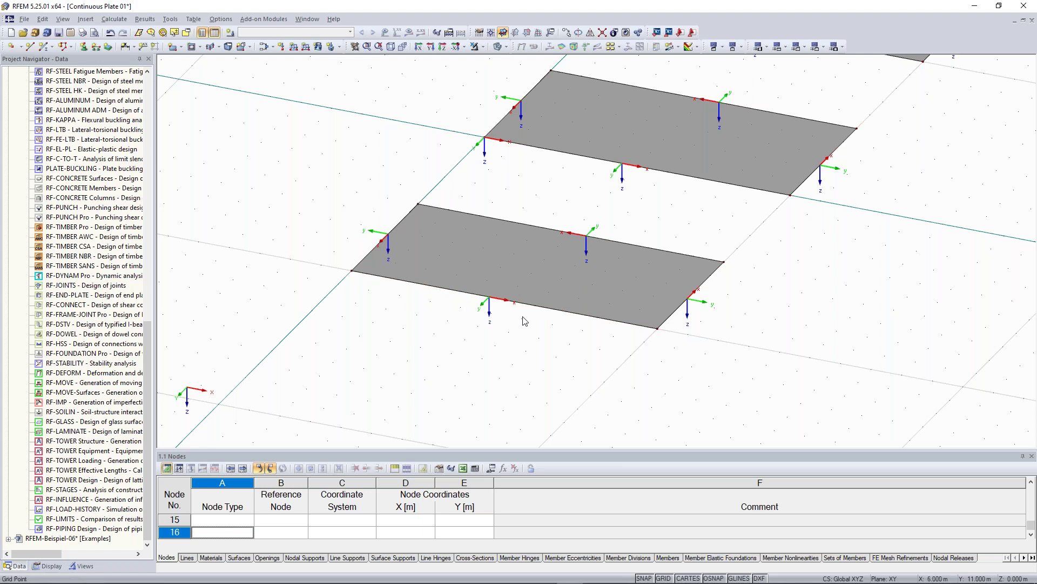
# Examine the local line axes along the plate edges and the beam, and check the line and member commands available for the beam.
pyautogui.scroll(-2, 620, 249)
pyautogui.moveTo(861, 175); pyautogui.dragTo(636, 389, button='middle')
pyautogui.scroll(2, 627, 243)
pyautogui.moveTo(675, 132); pyautogui.dragTo(614, 184, button='middle')
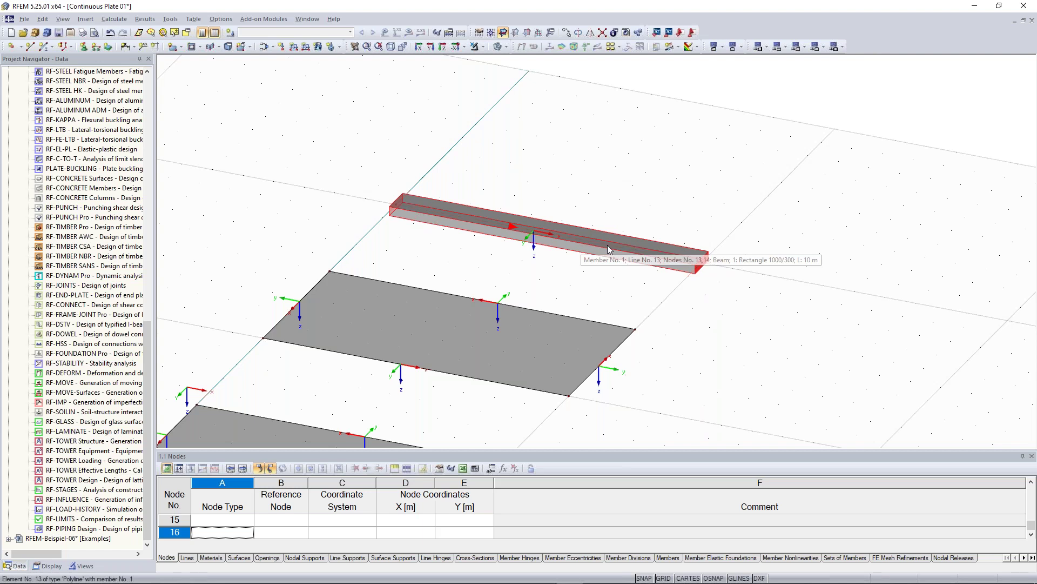
pyautogui.rightClick(658, 262)
pyautogui.moveTo(662, 262)
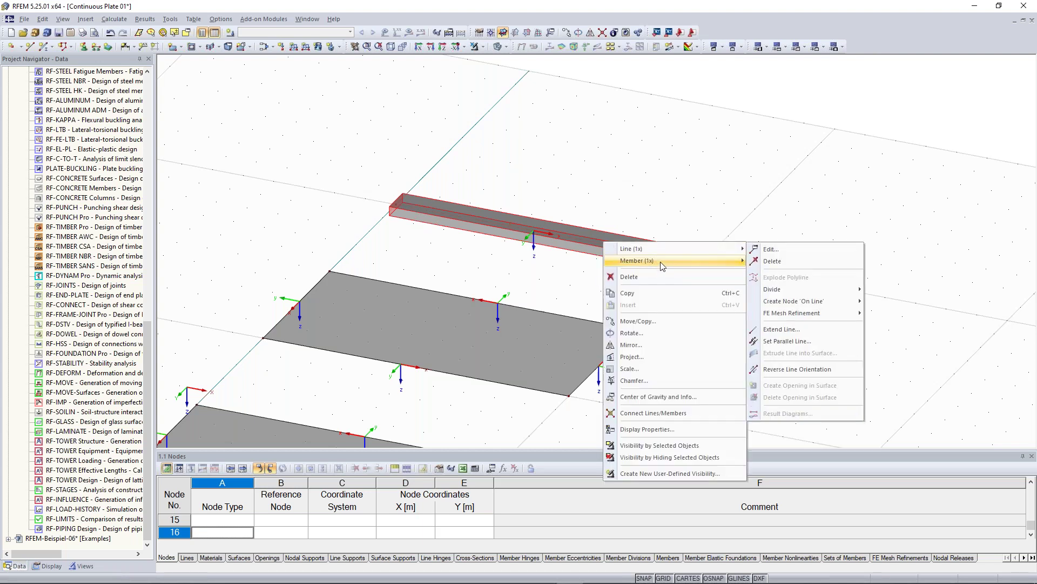
pyautogui.click(654, 197)
pyautogui.scroll(-3, 531, 283)
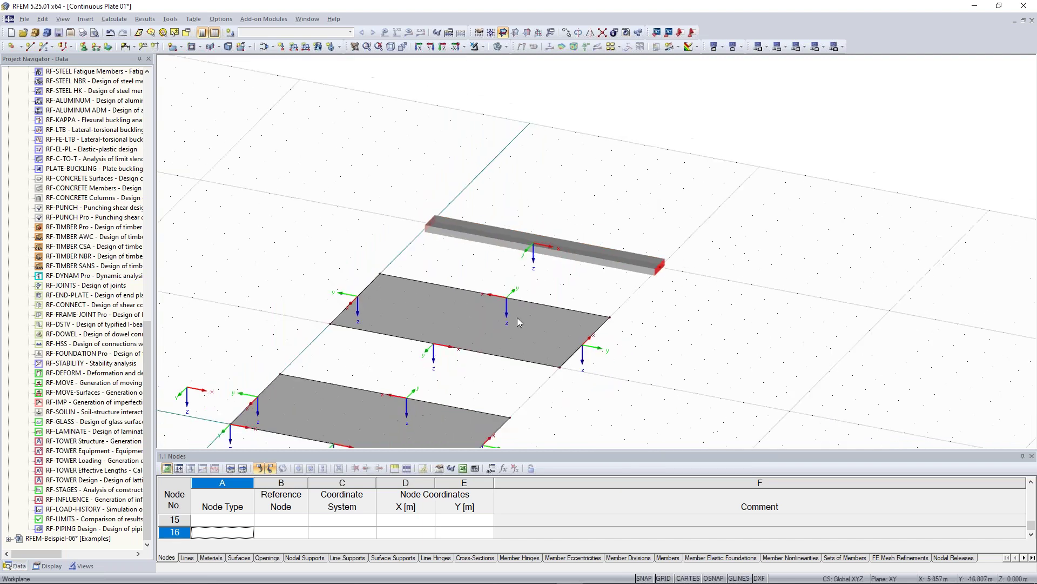
# Delete the beam member beyond the third plate.
pyautogui.moveTo(574, 303); pyautogui.dragTo(759, 103, button='middle')
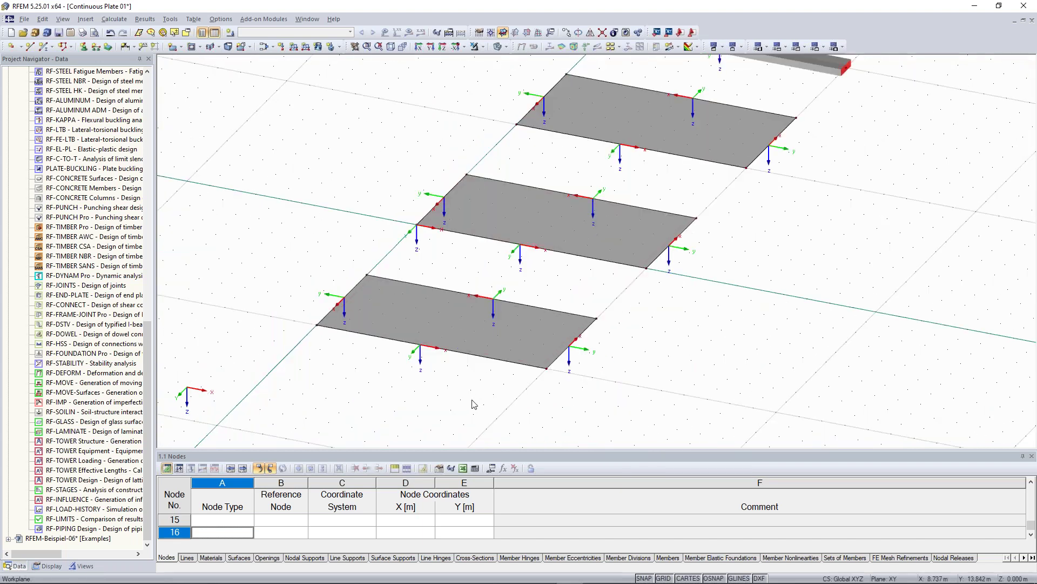
pyautogui.moveTo(788, 292); pyautogui.dragTo(679, 428, button='middle')
pyautogui.scroll(3, 692, 146)
pyautogui.moveTo(679, 144); pyautogui.dragTo(650, 179, button='middle')
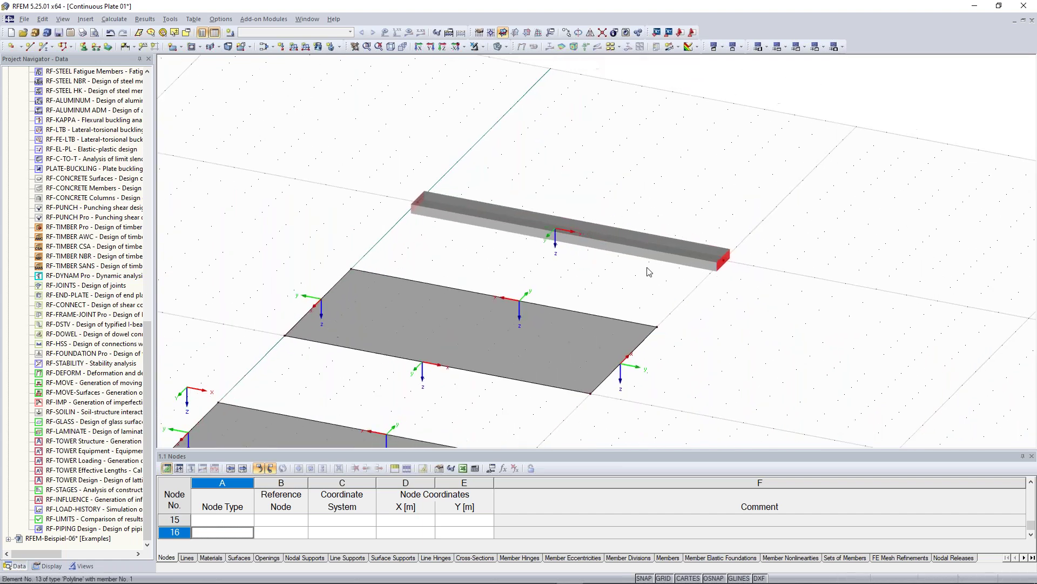
pyautogui.rightClick(628, 243)
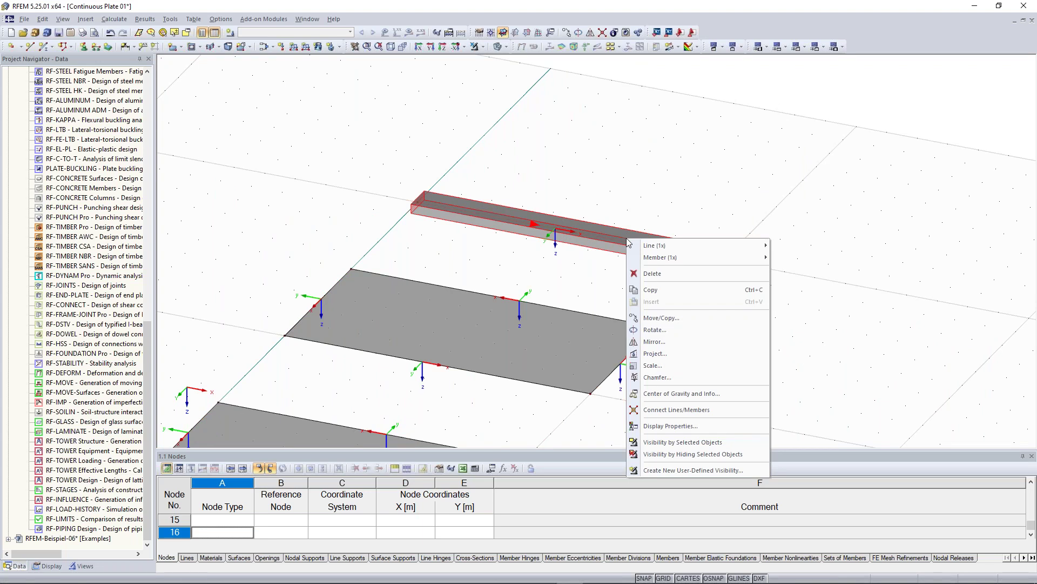
pyautogui.click(653, 273)
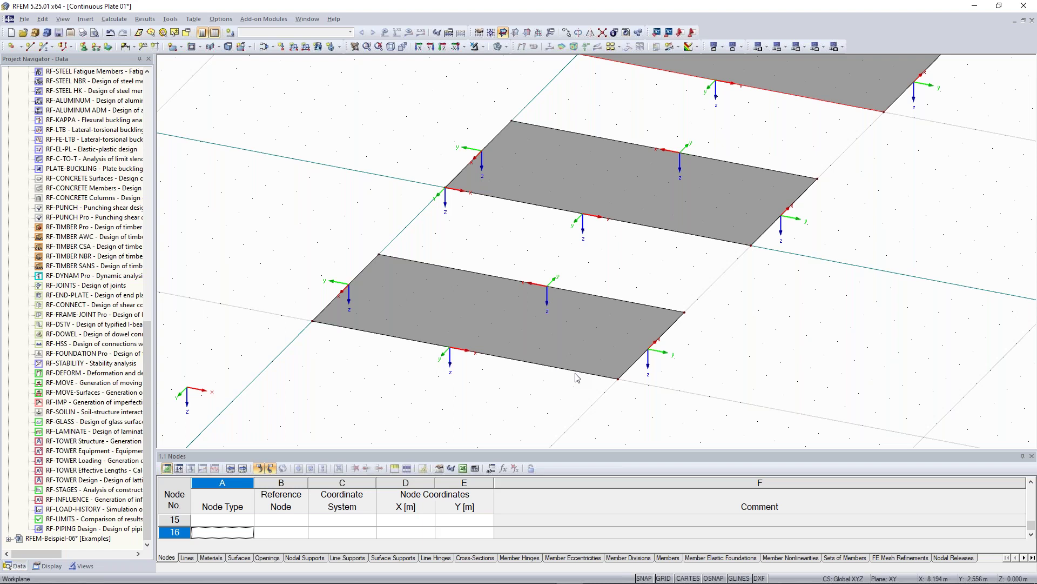
# Turn off the local axis systems of the lines.
pyautogui.rightClick(539, 364)
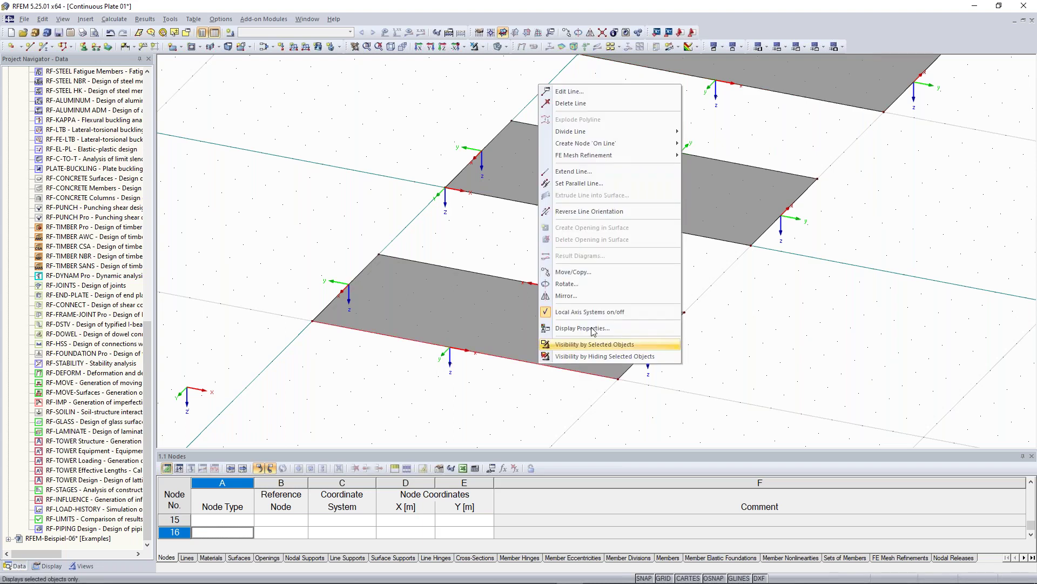
pyautogui.click(590, 312)
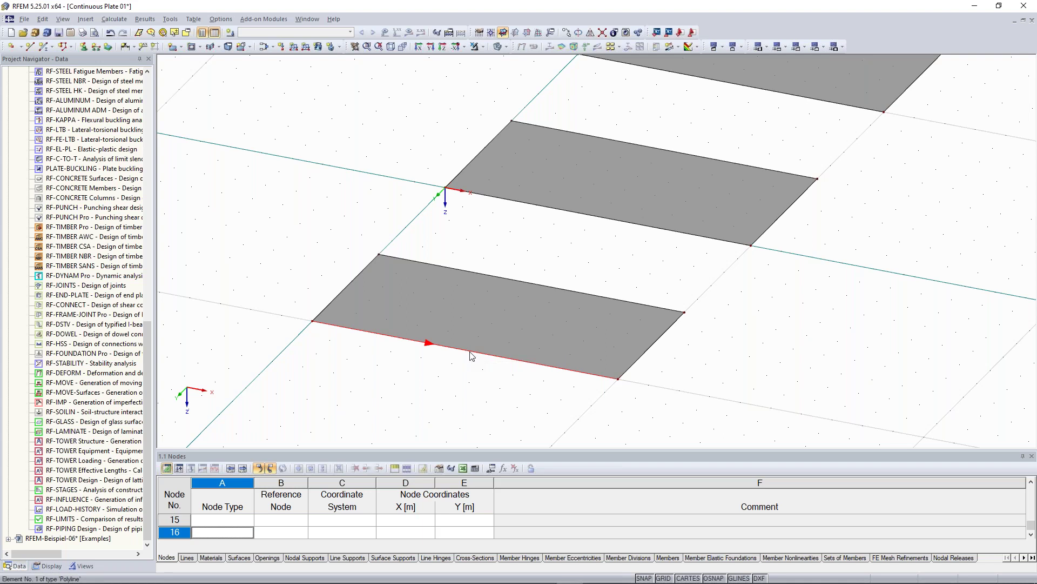
# Divide the front edge of the first plate with one new intermediate node.
pyautogui.rightClick(470, 354)
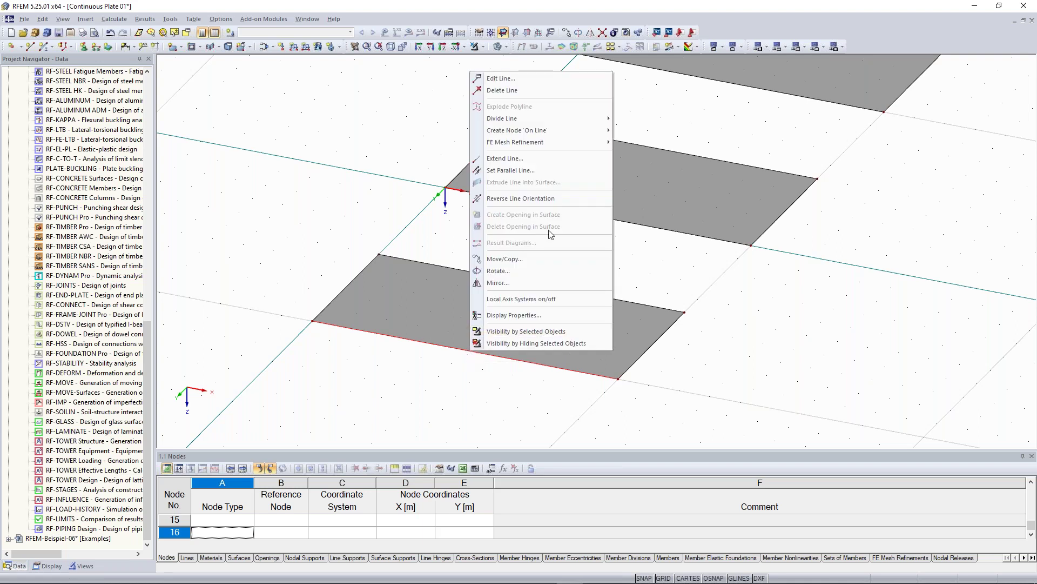
pyautogui.moveTo(567, 122)
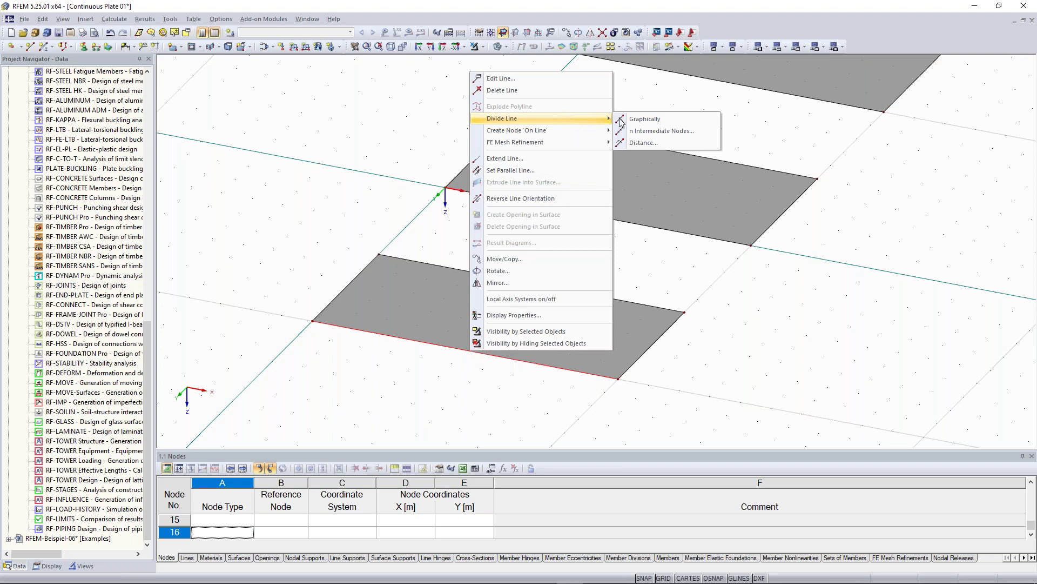
pyautogui.click(679, 135)
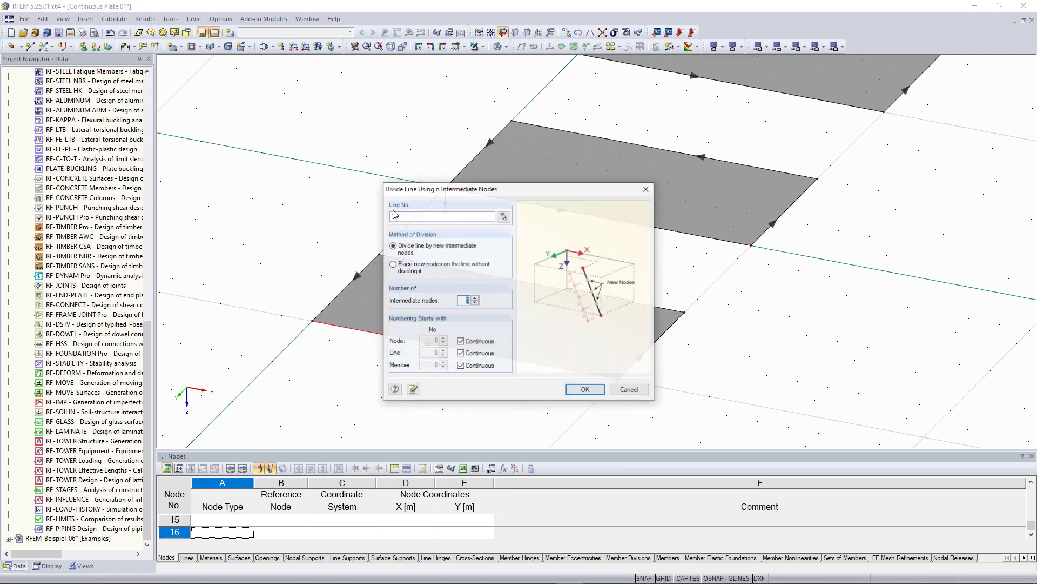
pyautogui.moveTo(503, 116); pyautogui.dragTo(745, 98)
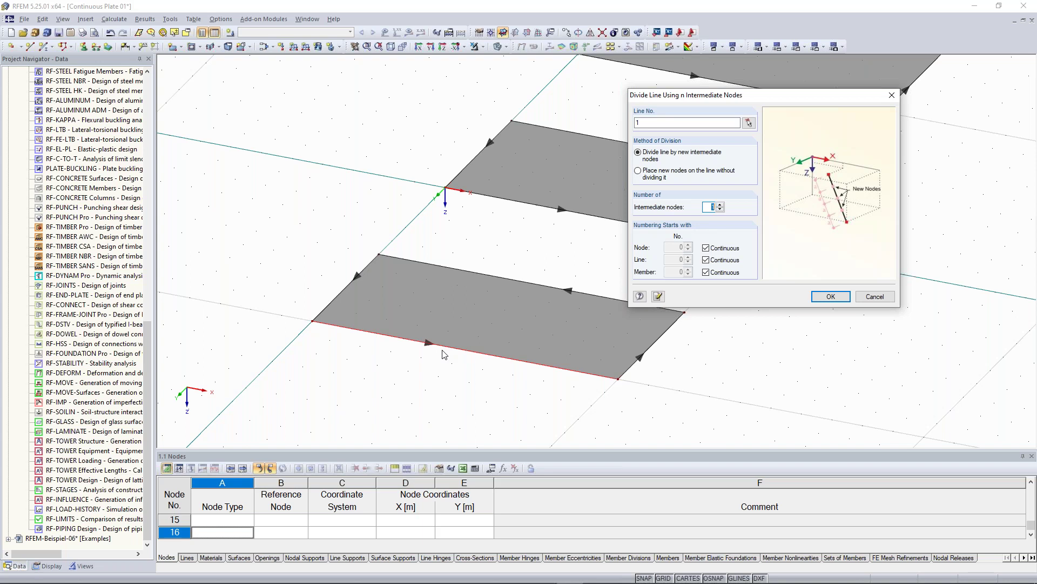
pyautogui.click(719, 205)
pyautogui.click(720, 210)
pyautogui.click(831, 297)
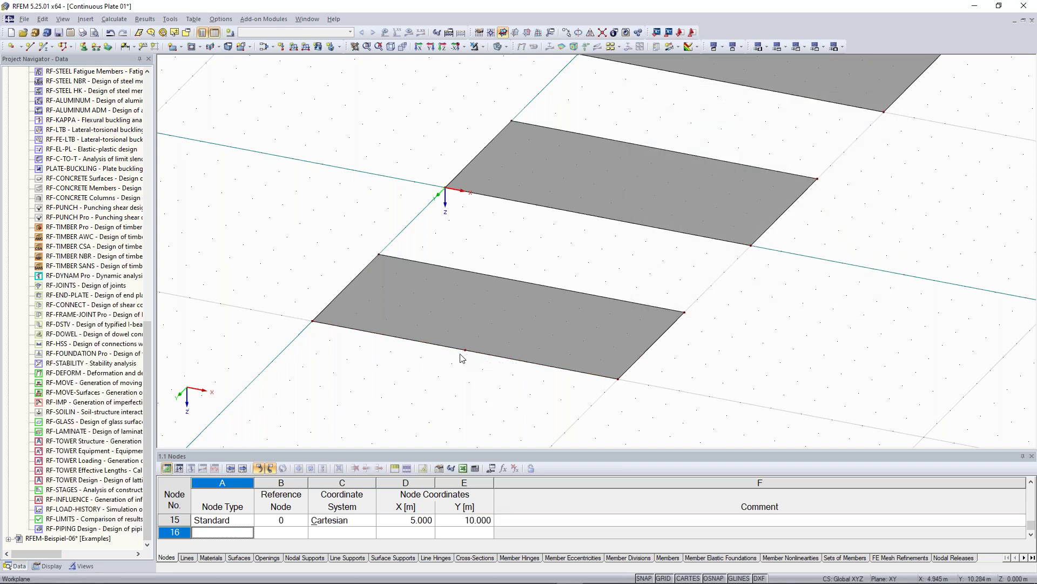
# Draw a line across the first plate from the front edge's midpoint node (5, 10) to the opposite edge at (5, 5).
pyautogui.scroll(2, 467, 354)
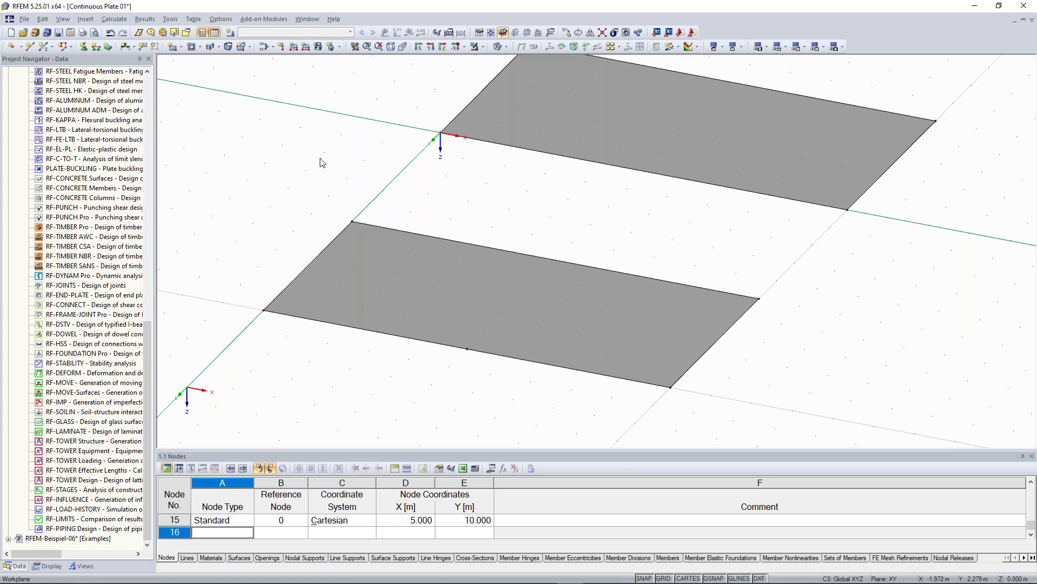
pyautogui.click(31, 48)
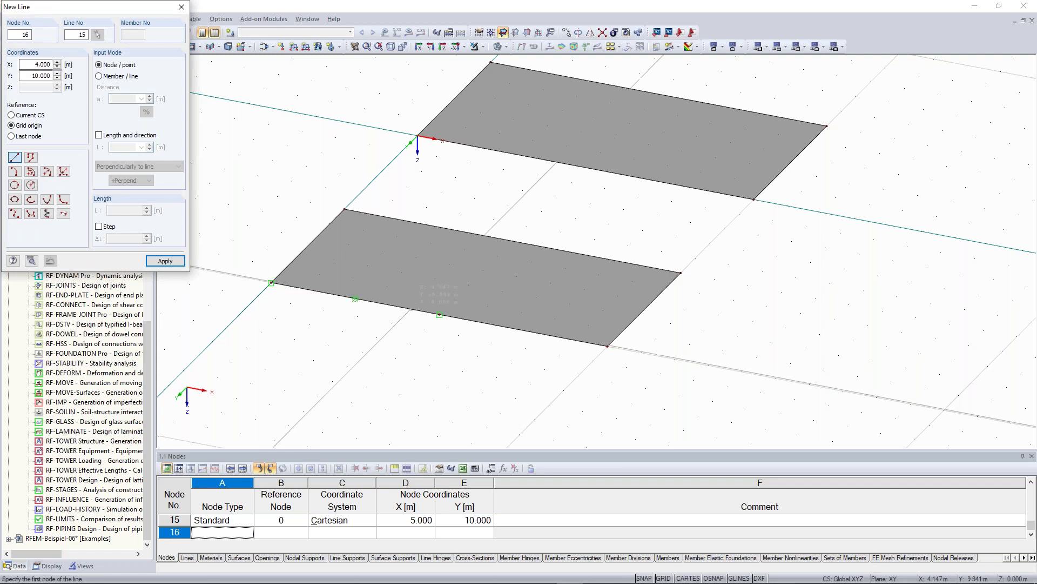
pyautogui.click(439, 314)
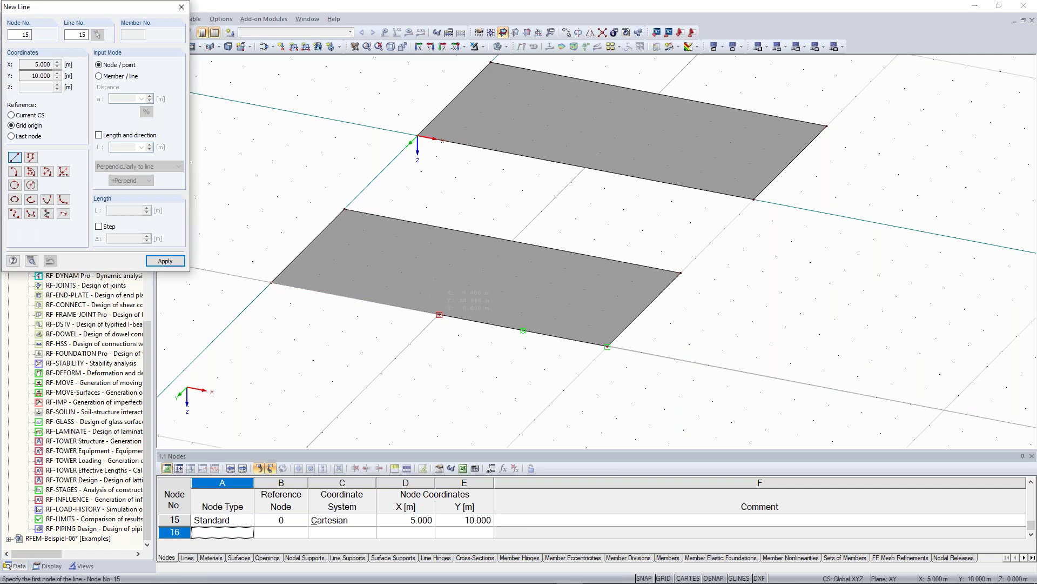
pyautogui.click(513, 240)
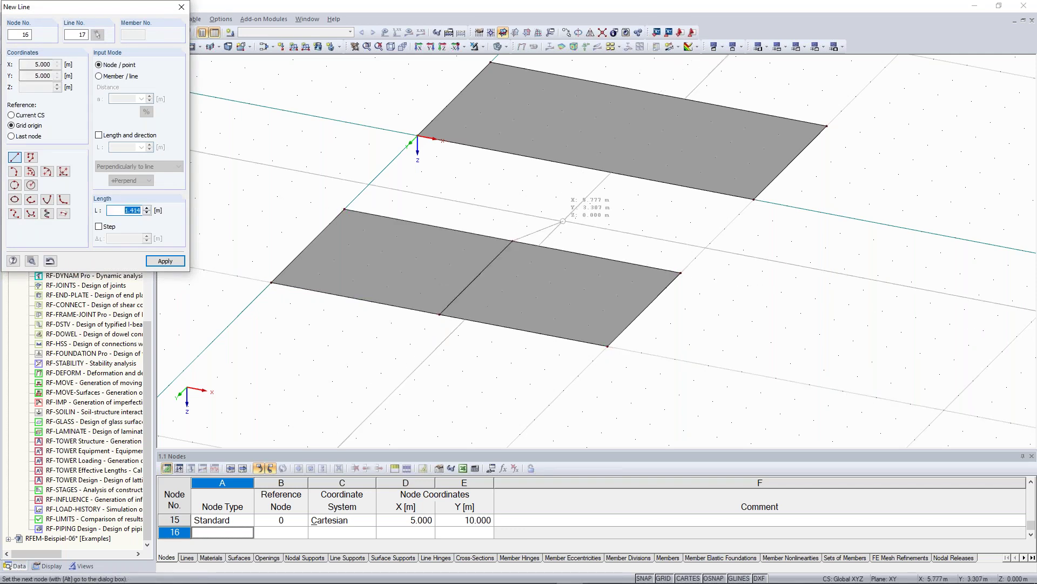
pyautogui.press('Escape')
pyautogui.press('Escape')
# Copy the first plate's middle dividing line to the middle of the second and third plates.
pyautogui.scroll(-2, 576, 218)
pyautogui.moveTo(575, 211); pyautogui.dragTo(491, 278, button='middle')
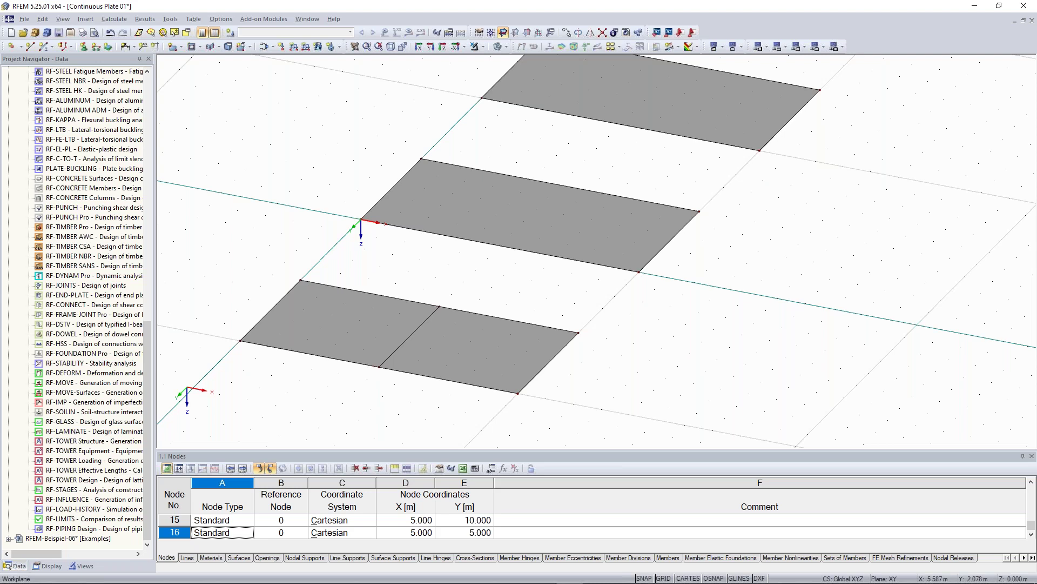
pyautogui.click(403, 352)
pyautogui.scroll(-1, 470, 239)
pyautogui.moveTo(417, 259); pyautogui.dragTo(450, 271, button='middle')
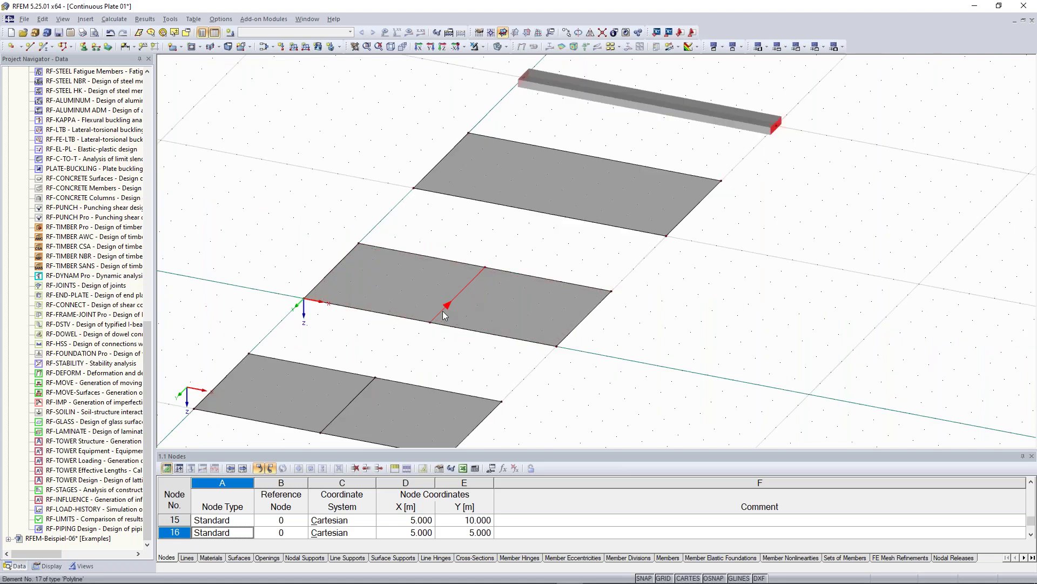
pyautogui.keyDown('ctrl'); pyautogui.moveTo(442, 310); pyautogui.dragTo(541, 204); pyautogui.keyUp('ctrl')
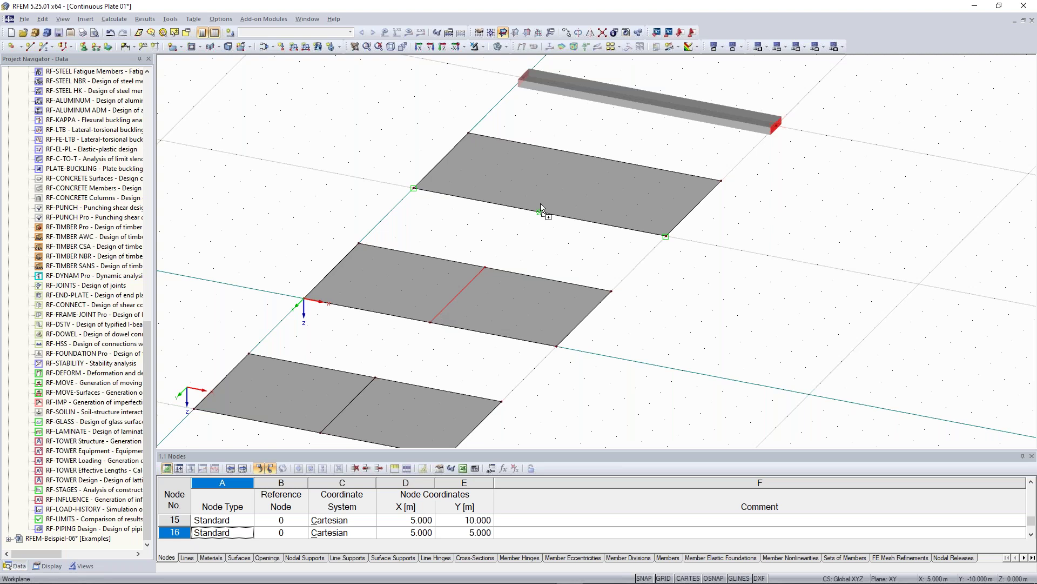
pyautogui.keyDown('ctrl'); pyautogui.moveTo(541, 207); pyautogui.dragTo(541, 208); pyautogui.keyUp('ctrl')
pyautogui.scroll(-2, 313, 209)
pyautogui.keyDown('ctrl'); pyautogui.moveTo(312, 210); pyautogui.dragTo(377, 205, button='middle'); pyautogui.keyUp('ctrl')
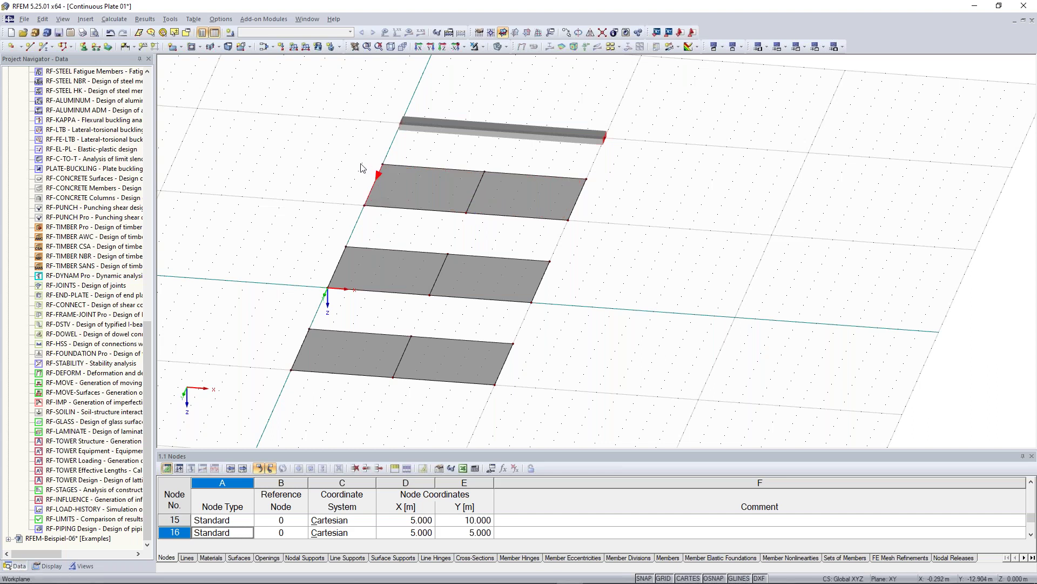
# Start dividing the beam member beyond the third plate by distance.
pyautogui.scroll(2, 549, 293)
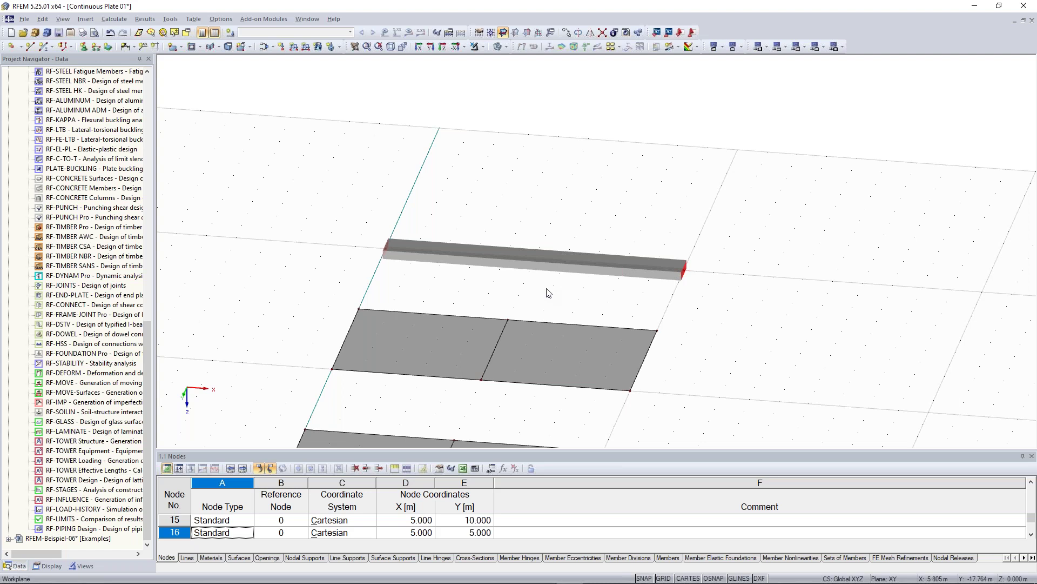
pyautogui.scroll(1, 547, 289)
pyautogui.moveTo(478, 169); pyautogui.dragTo(823, 102)
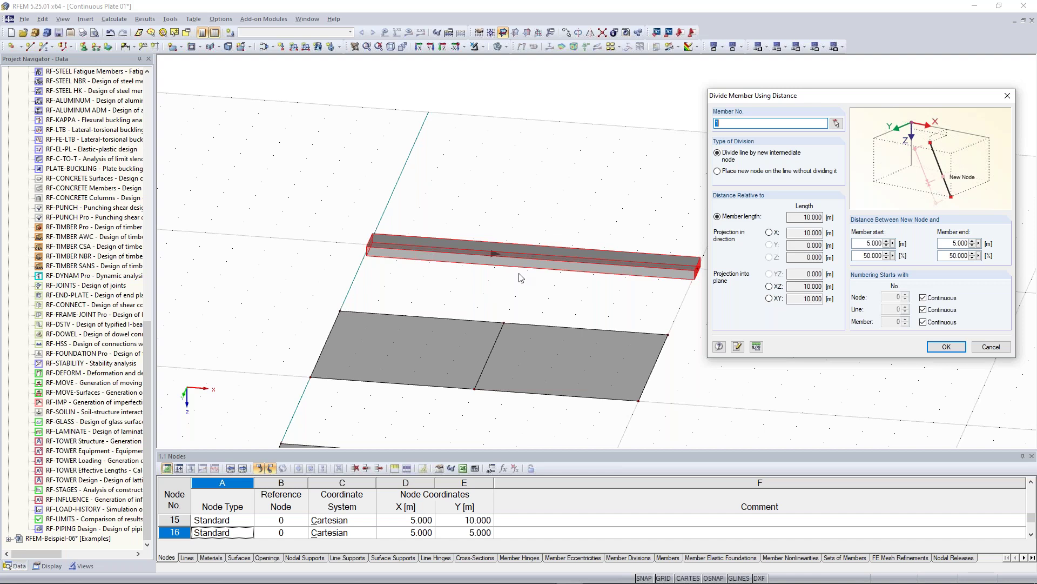
# Try distances of 3 m from the member start and 6 m from the member end for the new node.
pyautogui.moveTo(864, 255); pyautogui.dragTo(884, 258)
pyautogui.click(863, 257)
pyautogui.moveTo(865, 243); pyautogui.dragTo(880, 244)
pyautogui.click(862, 244)
pyautogui.moveTo(867, 243); pyautogui.dragTo(892, 247)
pyautogui.write('3')
pyautogui.click(953, 243)
pyautogui.moveTo(866, 243); pyautogui.dragTo(888, 241)
pyautogui.moveTo(951, 243); pyautogui.dragTo(974, 243)
pyautogui.write('6')
# Divide the beam with a new intermediate node at 50% of its length and check the node at its middle.
pyautogui.click(868, 242)
pyautogui.doubleClick(864, 256)
pyautogui.write('50')
pyautogui.click(869, 243)
pyautogui.click(946, 347)
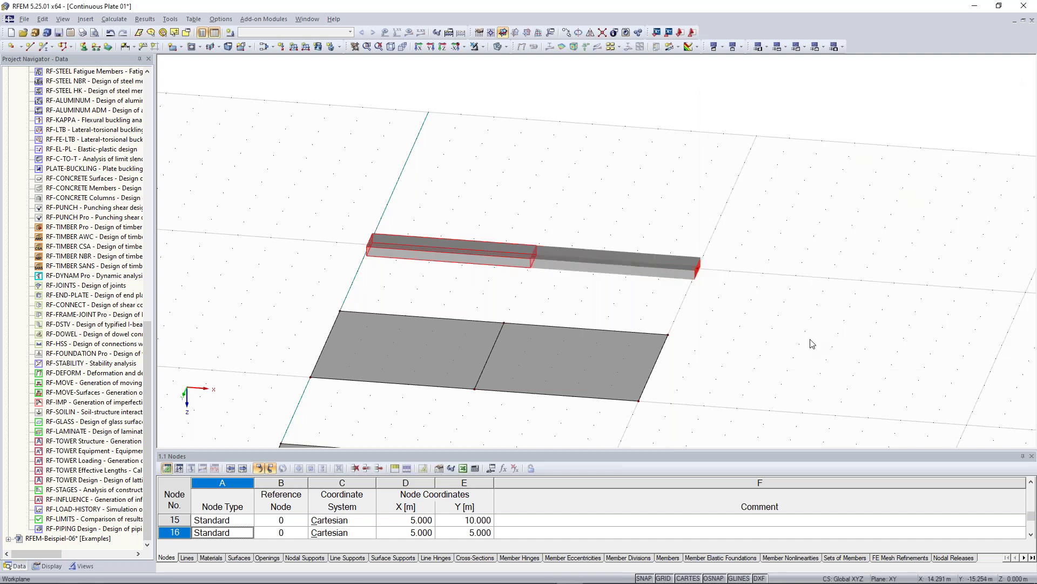
pyautogui.moveTo(534, 252); pyautogui.dragTo(569, 290)
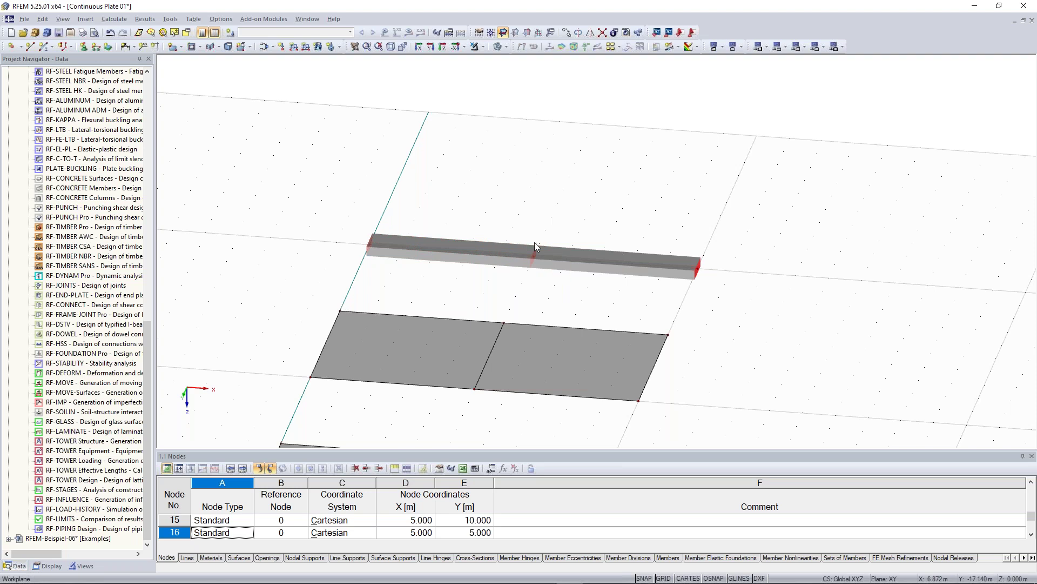
pyautogui.moveTo(516, 210); pyautogui.dragTo(570, 290)
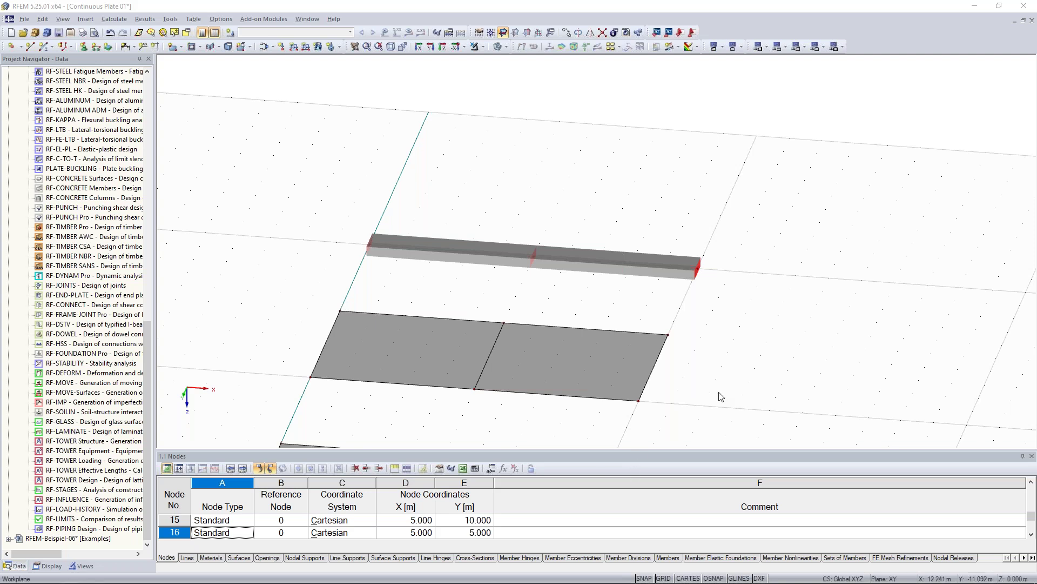
# Open the beam's Rectangle 1000/300 cross-section for editing from the model data.
pyautogui.scroll(-2, 720, 397)
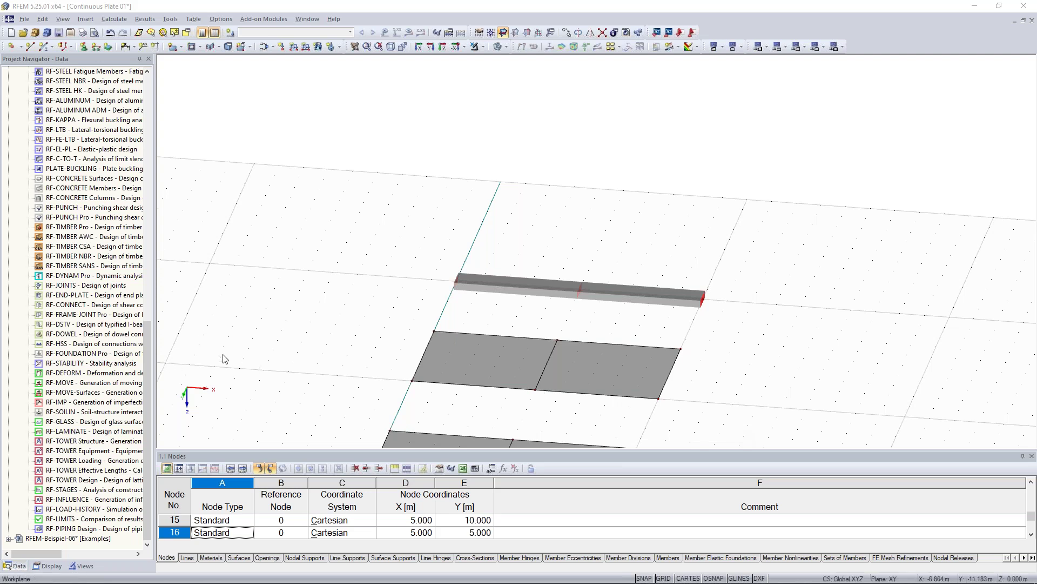
pyautogui.scroll(12, 134, 163)
pyautogui.scroll(6, 134, 164)
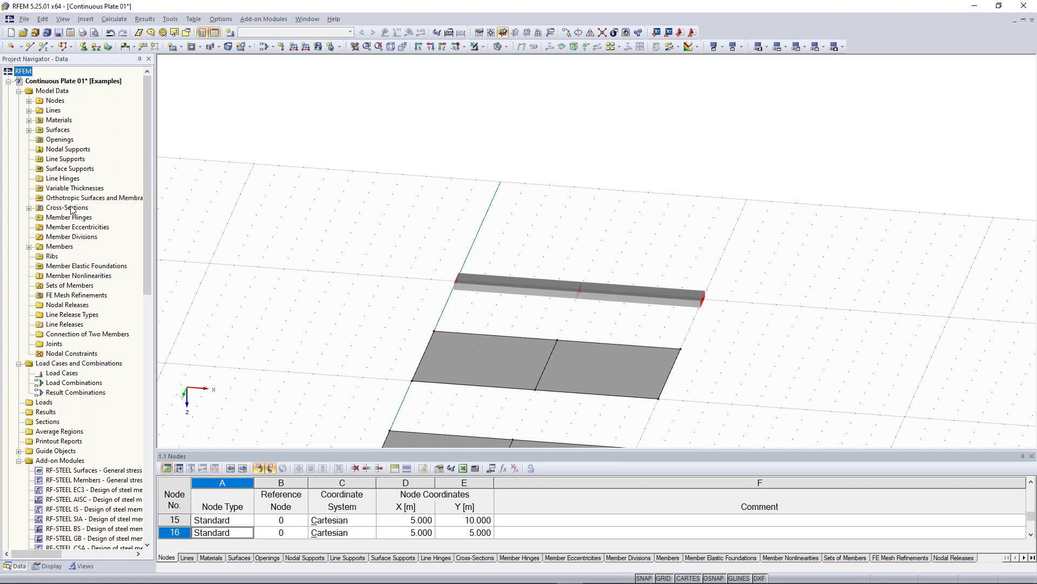
pyautogui.click(29, 208)
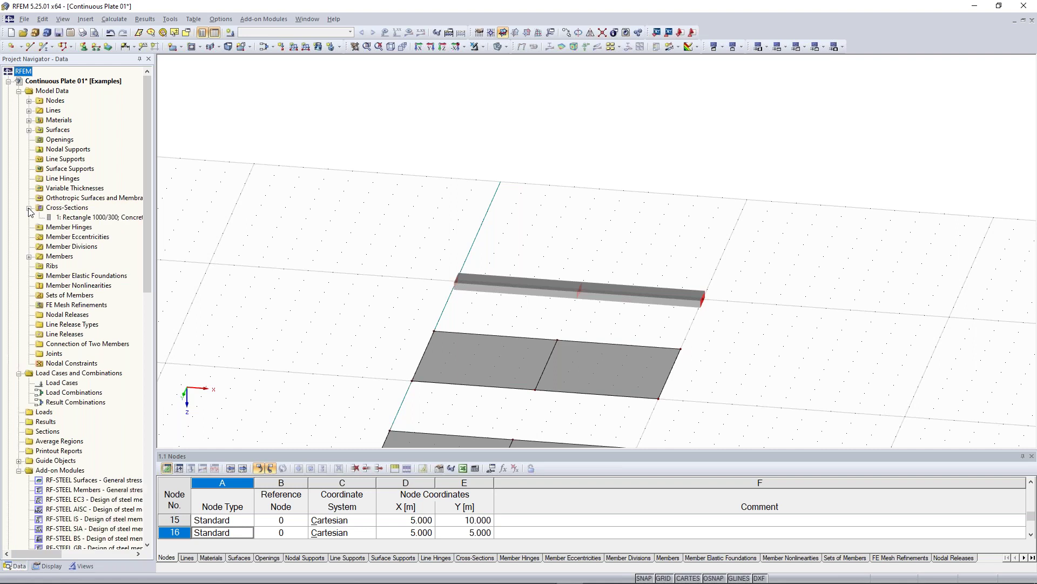
pyautogui.rightClick(74, 218)
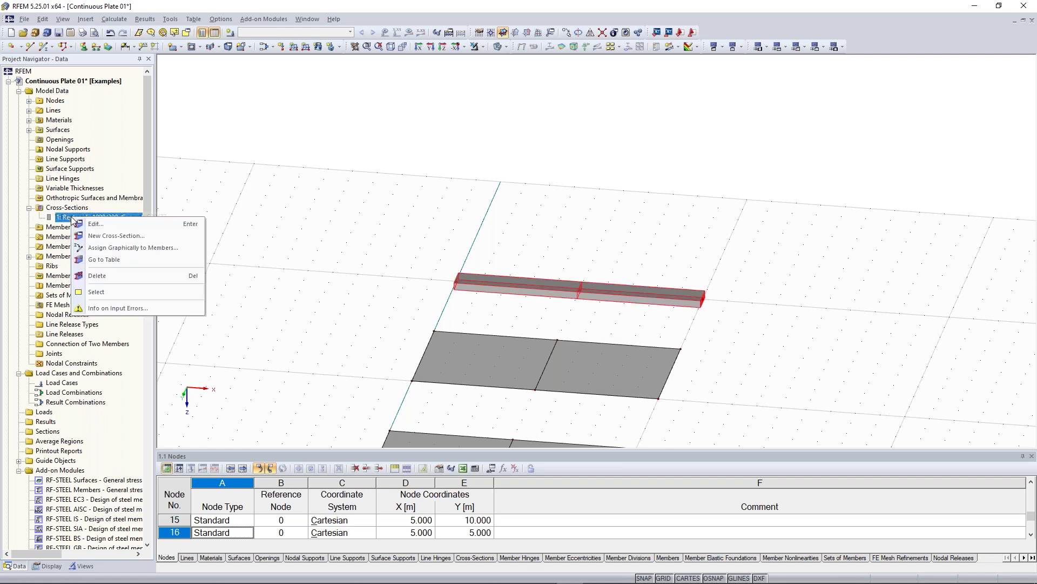
pyautogui.click(100, 229)
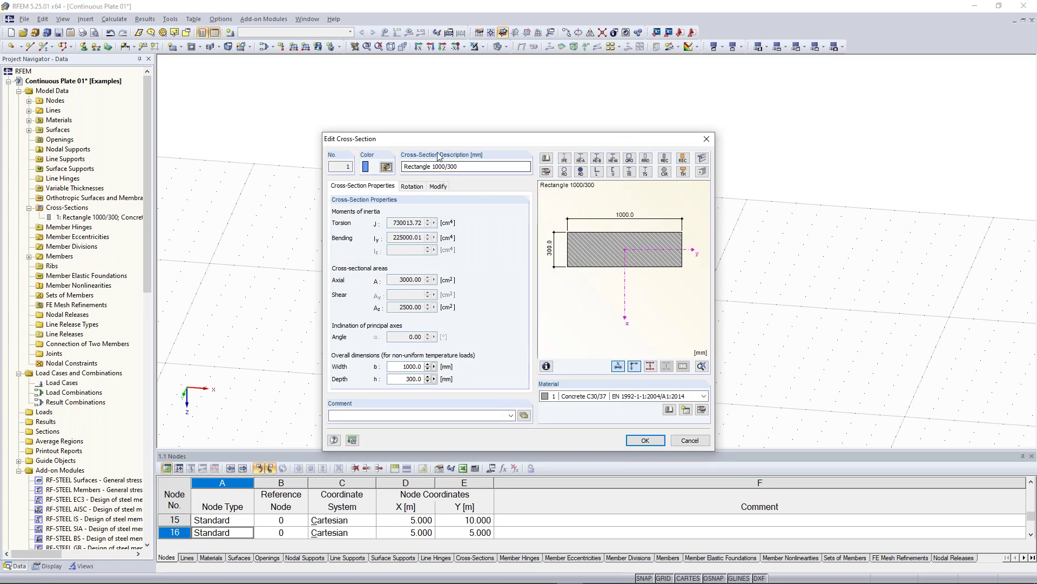
# Try a width of 900 mm and a depth of 200 mm in the cross-section description, and restore Rectangle 1000/300.
pyautogui.moveTo(432, 167); pyautogui.dragTo(443, 167)
pyautogui.write('900')
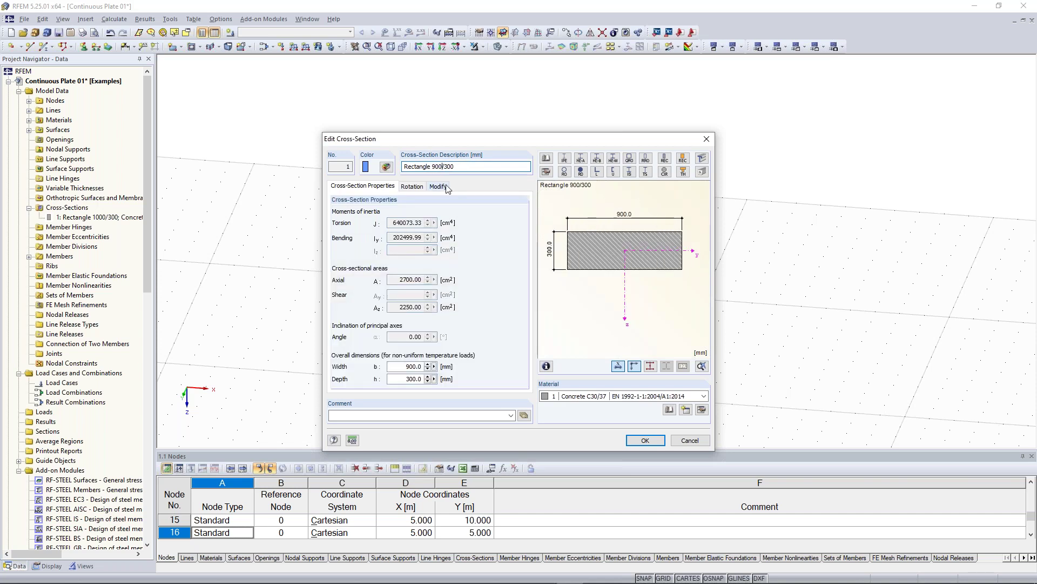
pyautogui.moveTo(446, 166); pyautogui.dragTo(458, 167)
pyautogui.write('200')
pyautogui.moveTo(433, 166); pyautogui.dragTo(442, 158)
pyautogui.write('100')
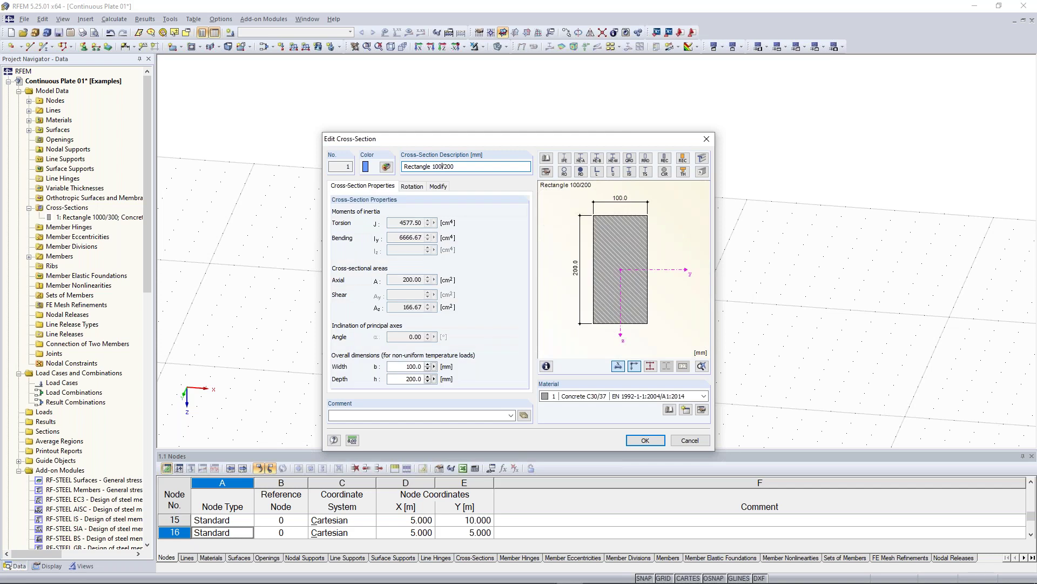
pyautogui.write('0/')
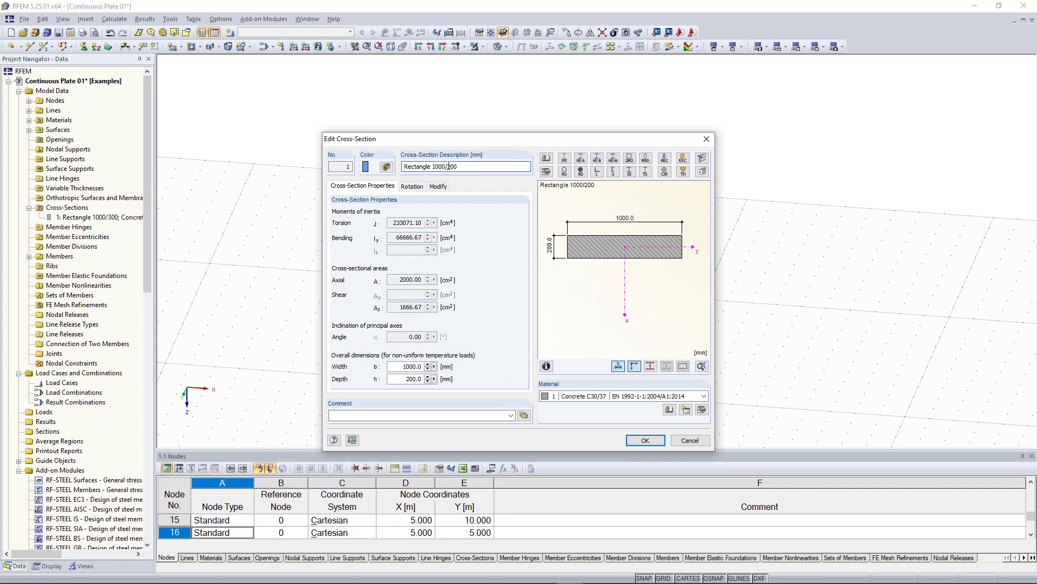
pyautogui.write('3')
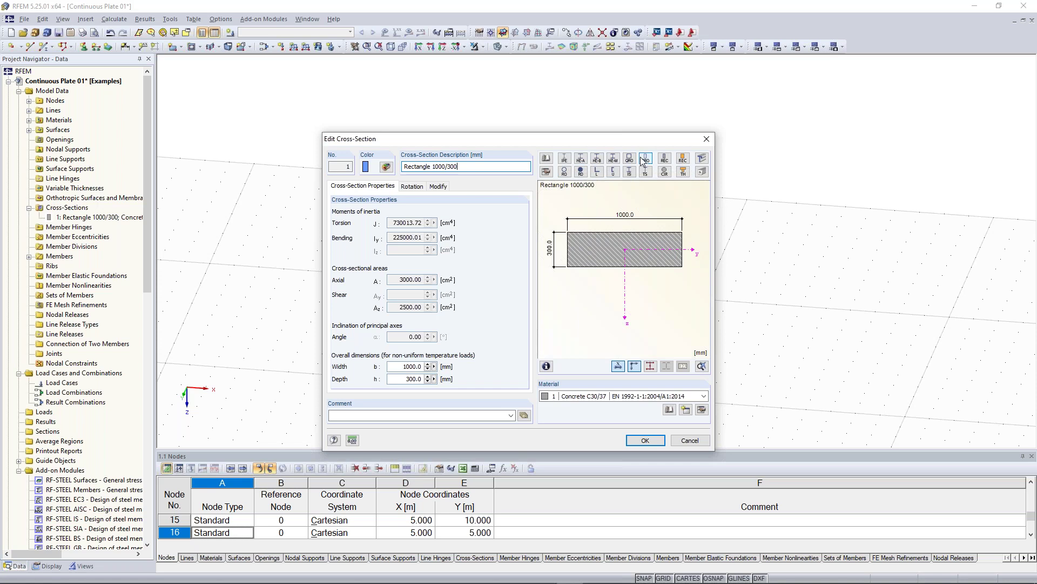
# View the rolled IPE section library for the beam's cross-section and leave the cross-section settings without applying anything.
pyautogui.click(566, 161)
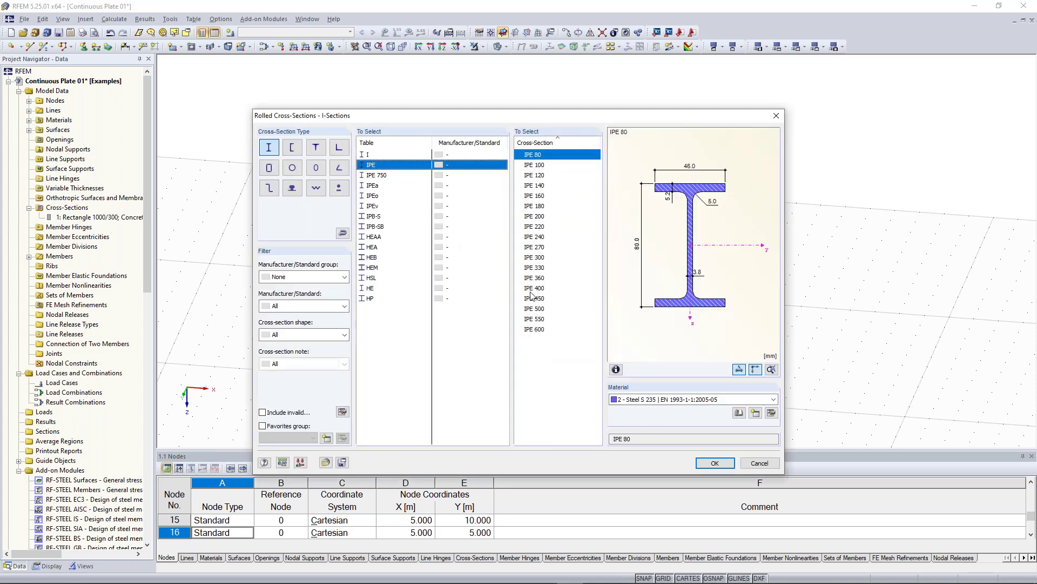
pyautogui.click(766, 465)
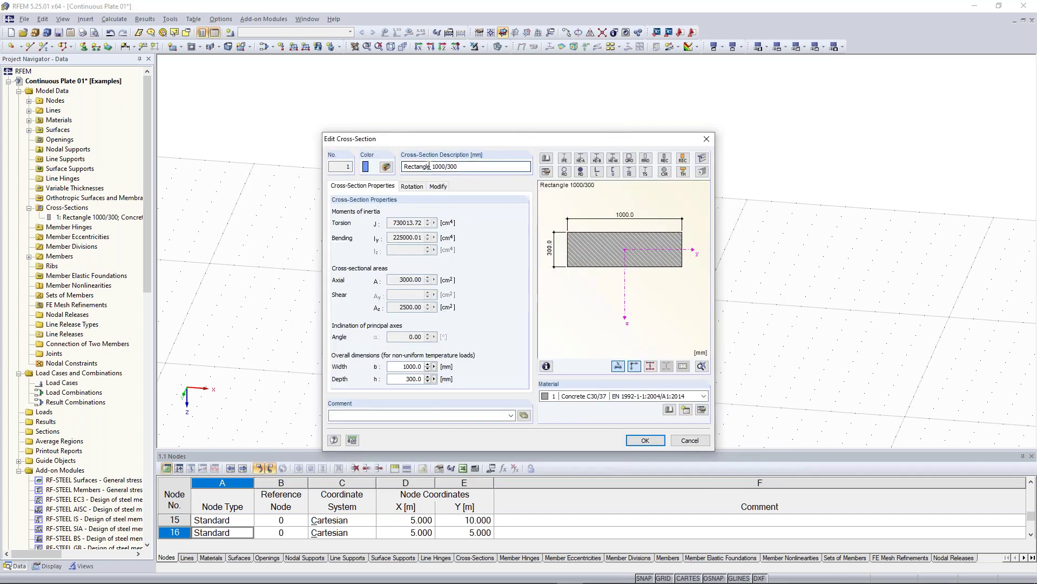
pyautogui.click(469, 168)
pyautogui.click(692, 441)
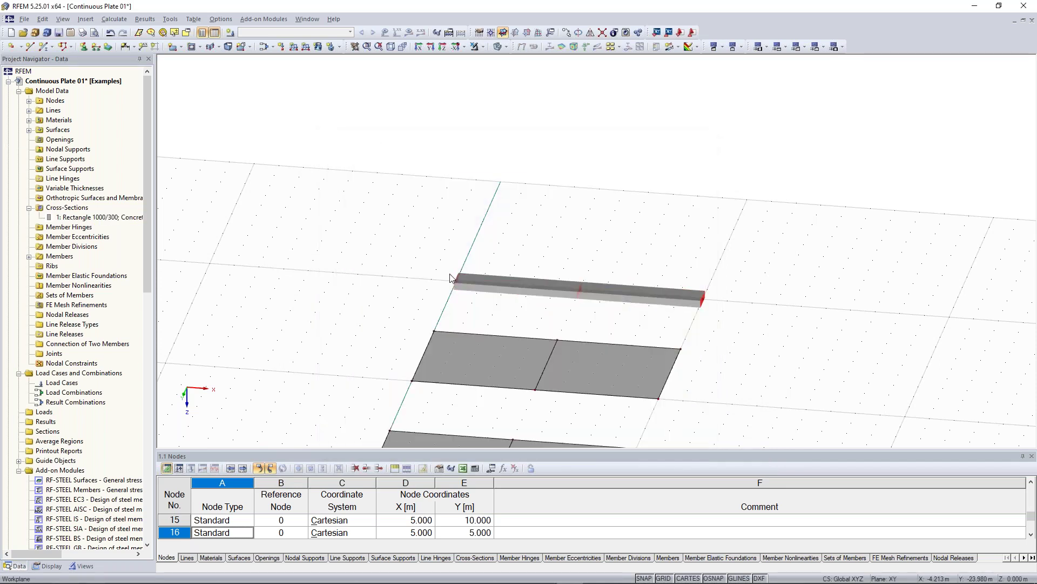
# Select both halves of the divided beam and check the cross-section settings in their member properties.
pyautogui.click(481, 289)
pyautogui.keyDown('ctrl'); pyautogui.moveTo(615, 279); pyautogui.dragTo(469, 128, button='middle'); pyautogui.keyUp('ctrl')
pyautogui.scroll(-2, 682, 311)
pyautogui.keyDown('ctrl'); pyautogui.moveTo(729, 331); pyautogui.dragTo(609, 208, button='middle'); pyautogui.keyUp('ctrl')
pyautogui.moveTo(615, 185); pyautogui.dragTo(730, 368)
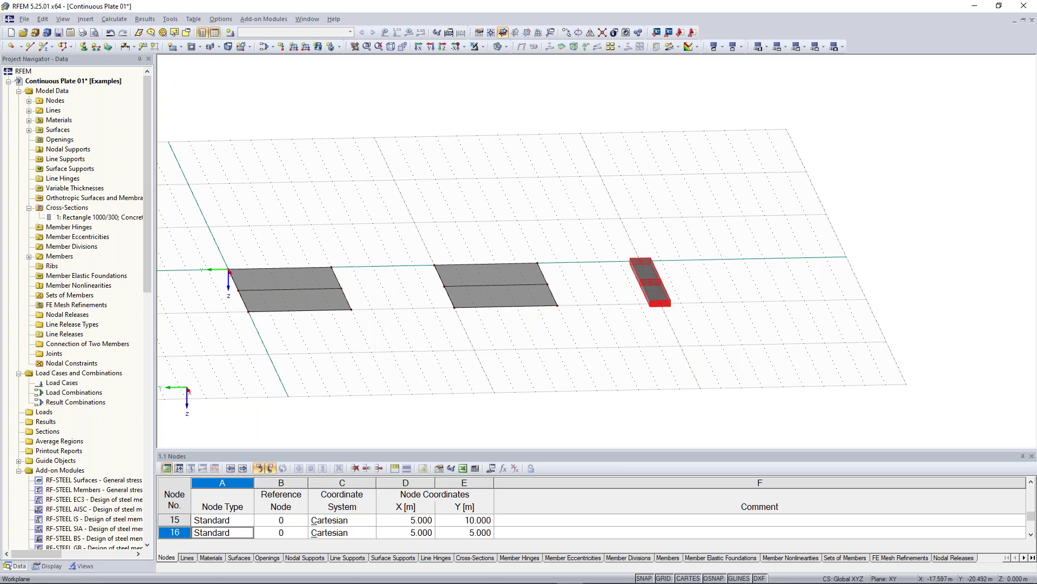
pyautogui.rightClick(655, 288)
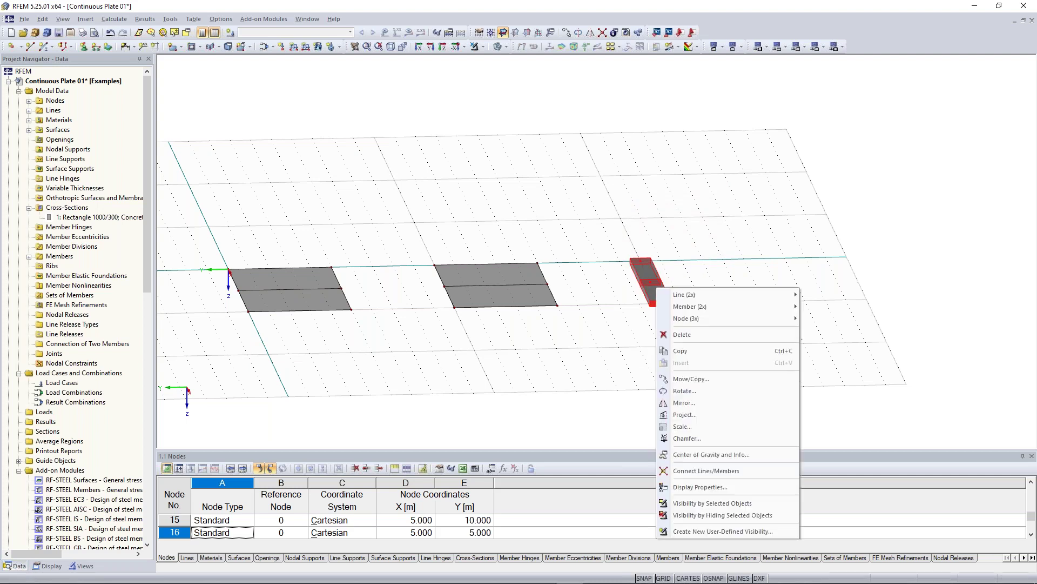
pyautogui.moveTo(686, 307)
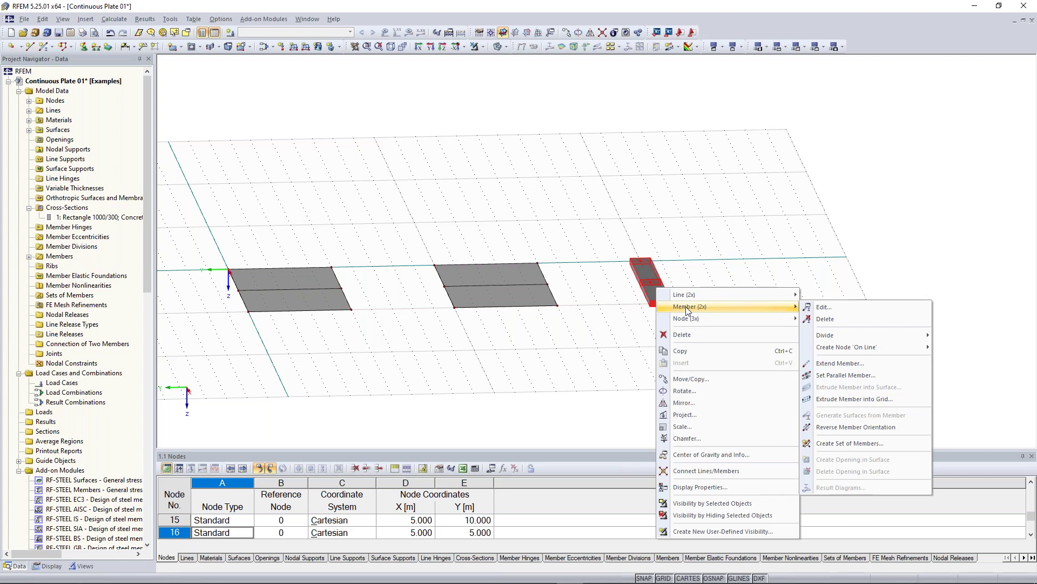
pyautogui.click(686, 307)
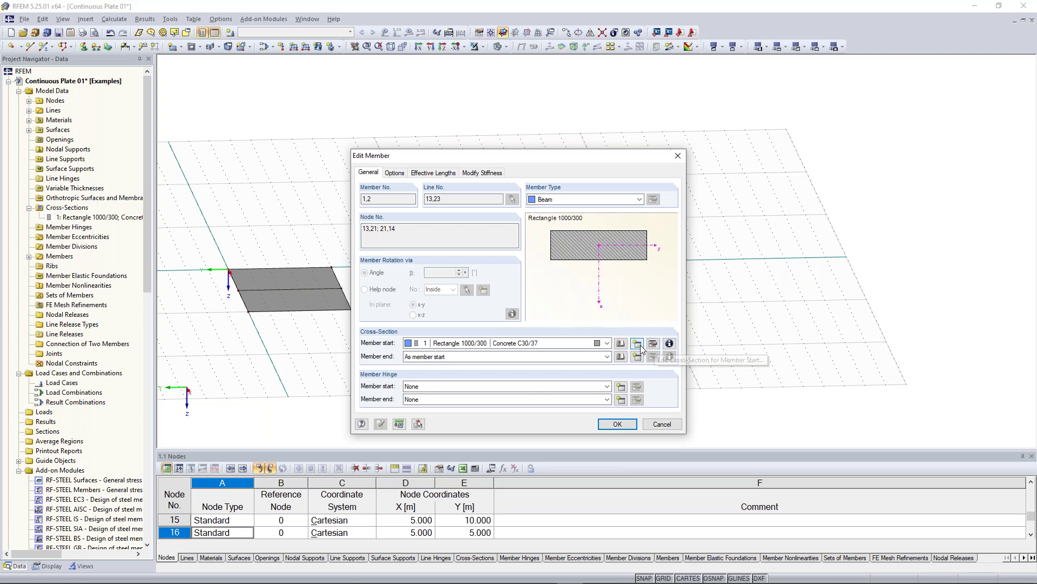
pyautogui.click(677, 160)
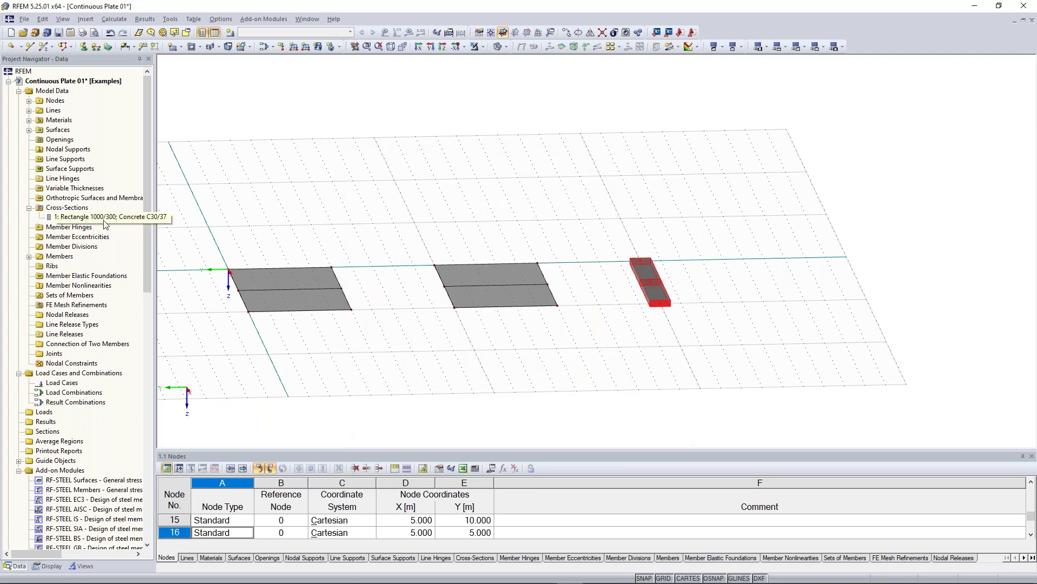
# Place line supports on both end lines and the dividing middle line of all three plates.
pyautogui.scroll(-2, 385, 237)
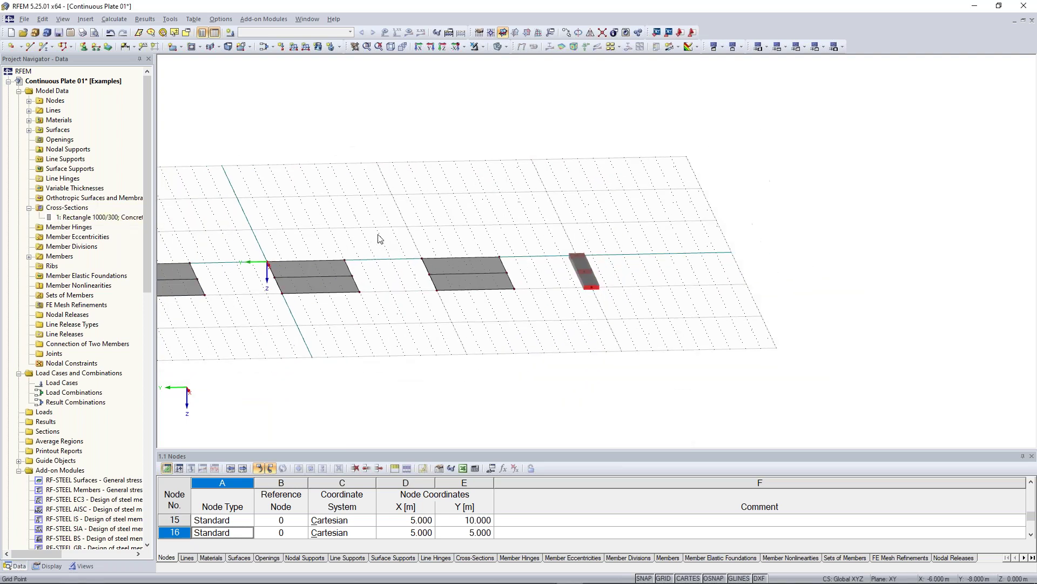
pyautogui.moveTo(352, 232); pyautogui.dragTo(663, 326, button='middle')
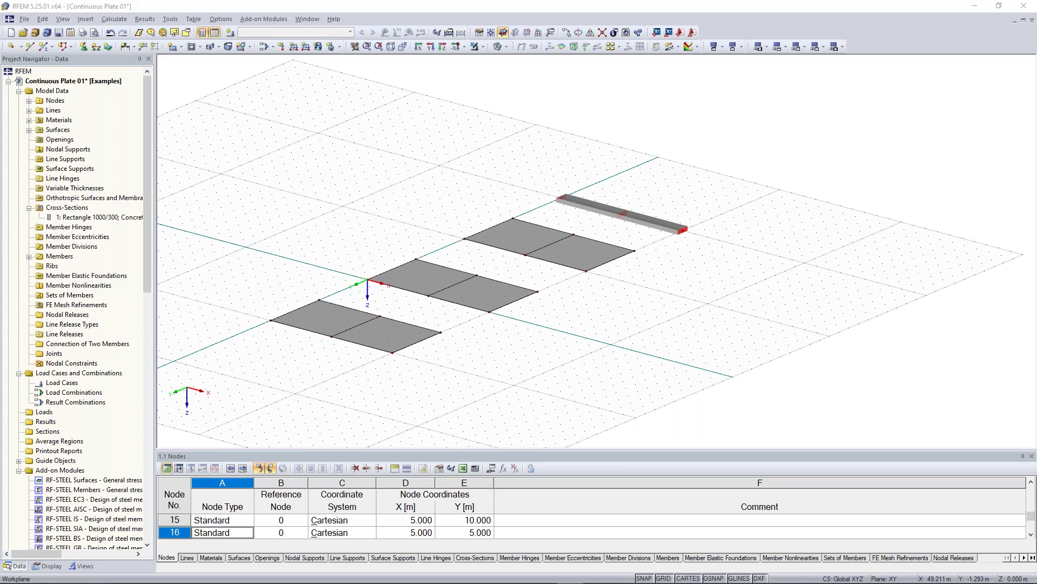
pyautogui.scroll(1, 434, 295)
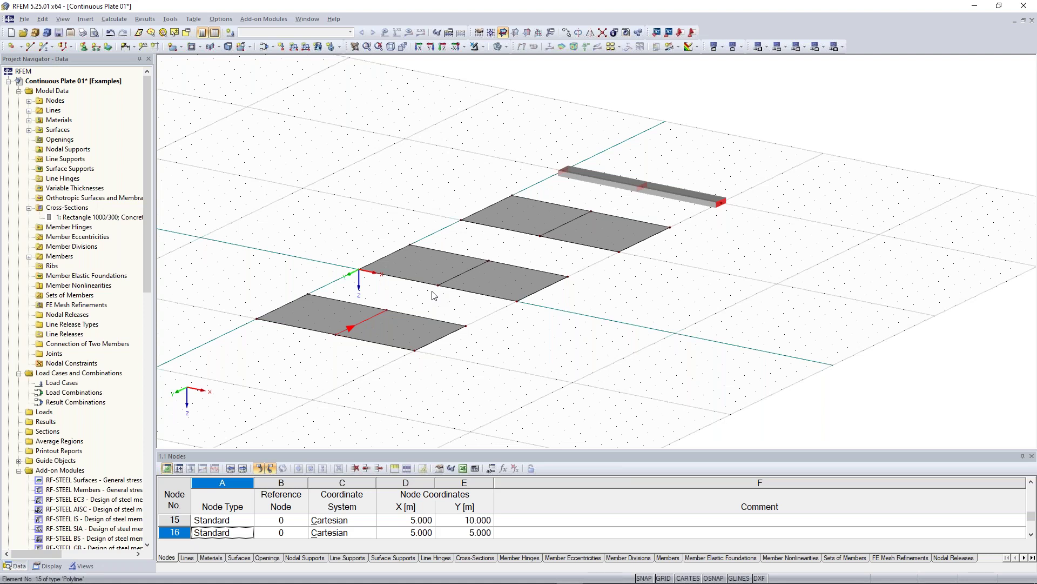
pyautogui.moveTo(382, 312); pyautogui.dragTo(432, 291, button='middle')
pyautogui.click(96, 49)
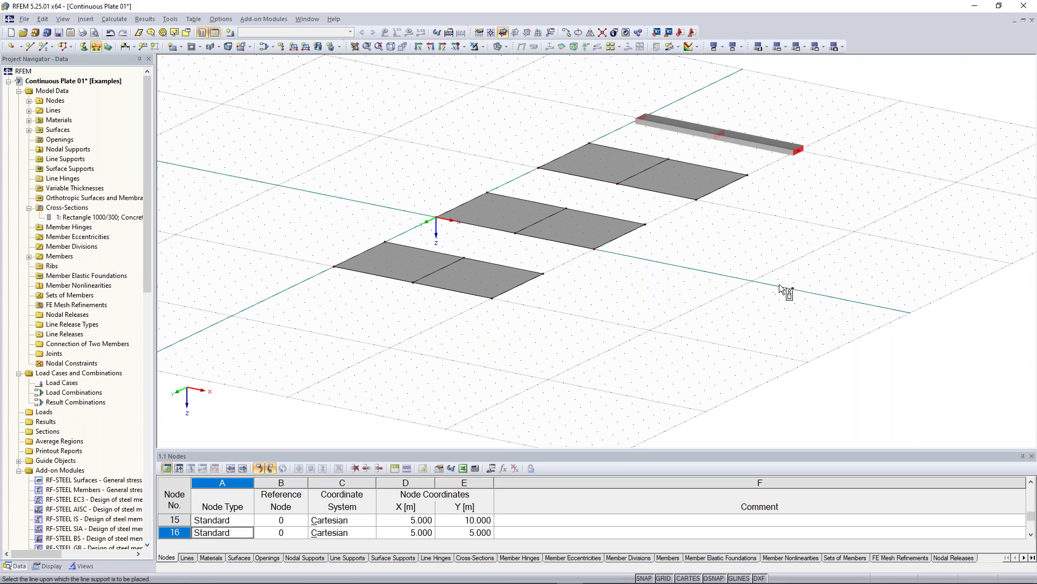
pyautogui.moveTo(776, 261); pyautogui.dragTo(398, 316, button='middle')
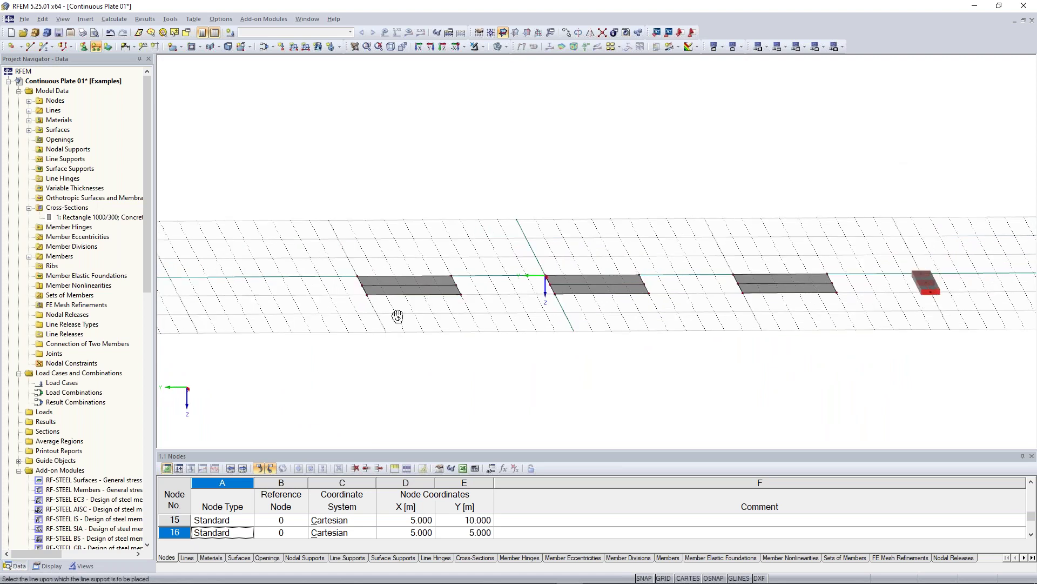
pyautogui.keyDown('ctrl'); pyautogui.moveTo(398, 317); pyautogui.dragTo(381, 311, button='middle'); pyautogui.keyUp('ctrl')
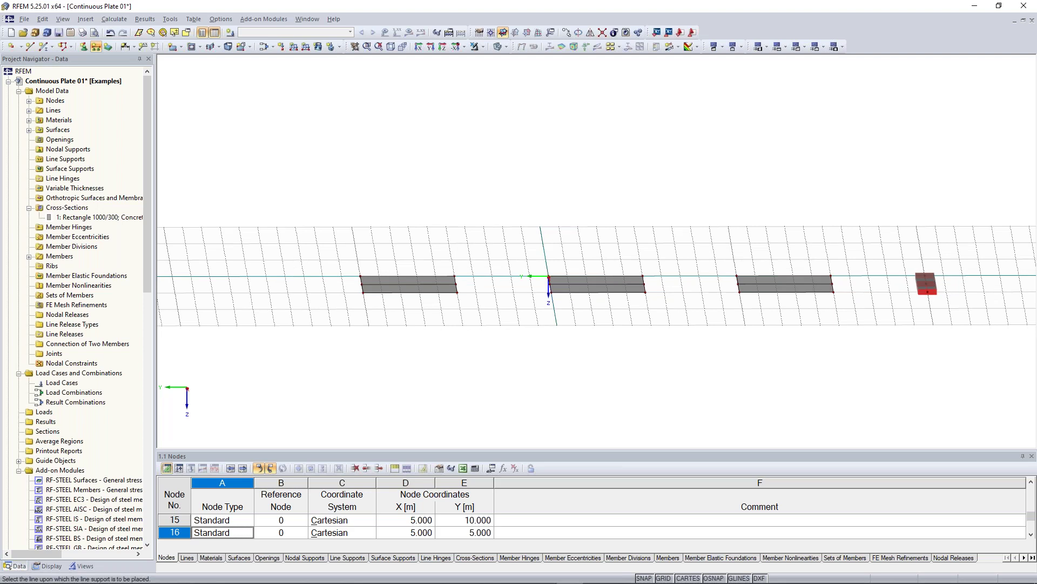
pyautogui.click(620, 277)
pyautogui.click(790, 276)
pyautogui.keyDown('ctrl'); pyautogui.moveTo(500, 213); pyautogui.dragTo(786, 351, button='middle'); pyautogui.keyUp('ctrl')
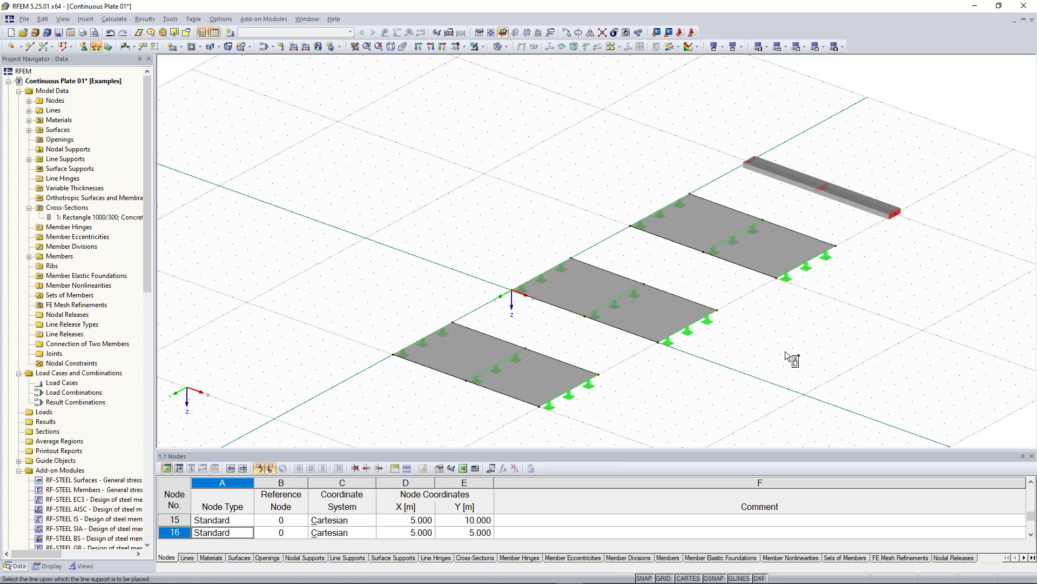
pyautogui.press('Escape')
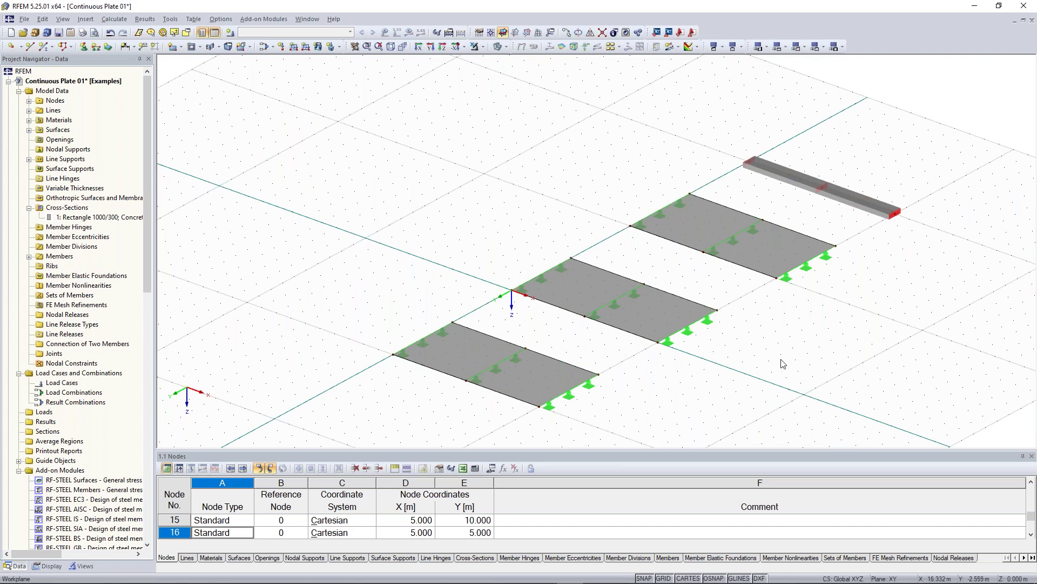
# Define a new nodal support type fixed in Z with an added rotational restraint about X.
pyautogui.scroll(-2, 785, 349)
pyautogui.moveTo(776, 360); pyautogui.dragTo(668, 356, button='middle')
pyautogui.keyDown('ctrl'); pyautogui.moveTo(827, 233); pyautogui.dragTo(719, 257, button='middle'); pyautogui.keyUp('ctrl')
pyautogui.scroll(2, 719, 257)
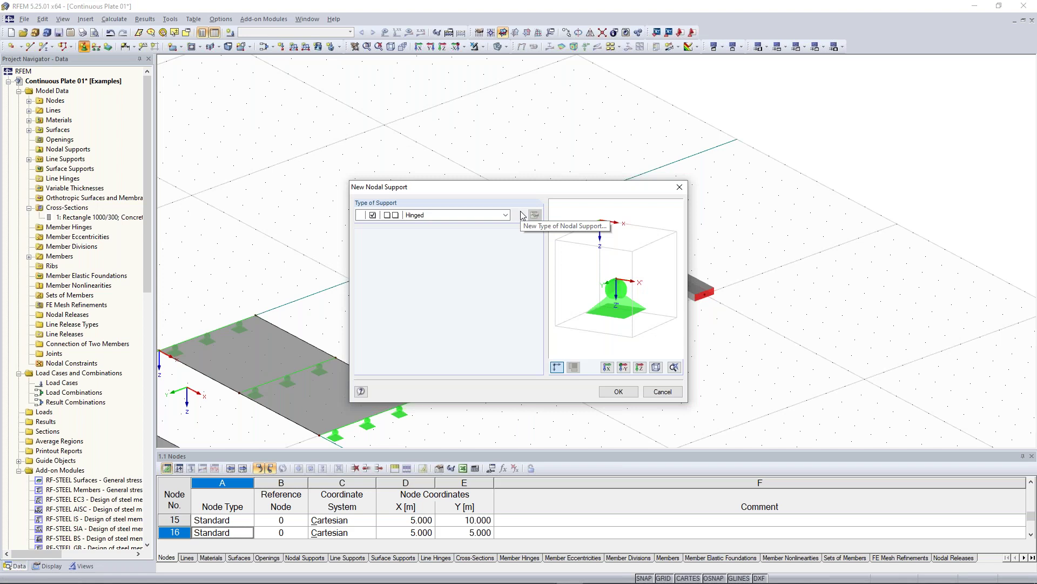
pyautogui.click(521, 215)
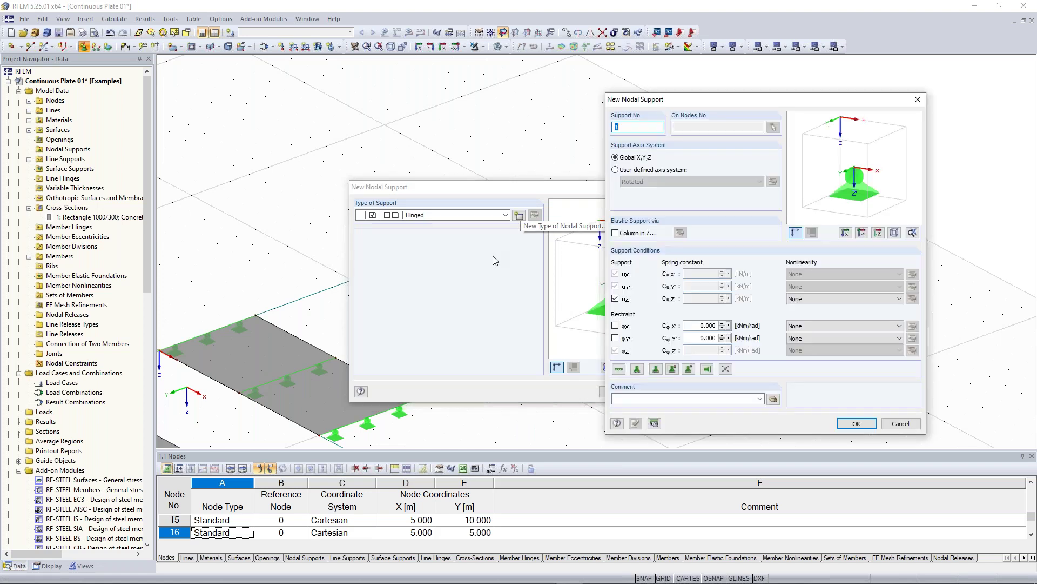
pyautogui.moveTo(727, 104); pyautogui.dragTo(647, 87)
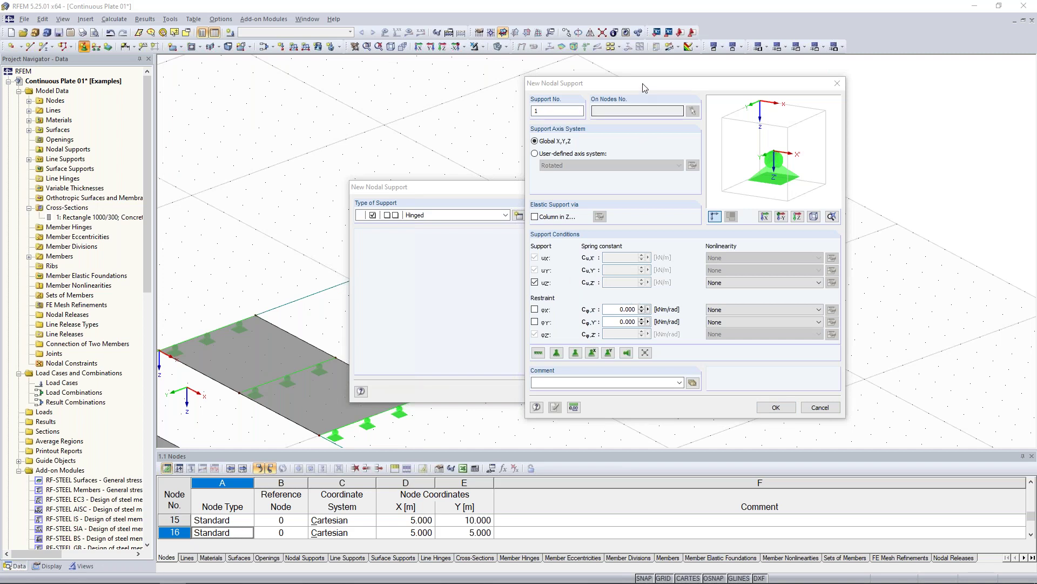
pyautogui.moveTo(643, 84); pyautogui.dragTo(612, 96)
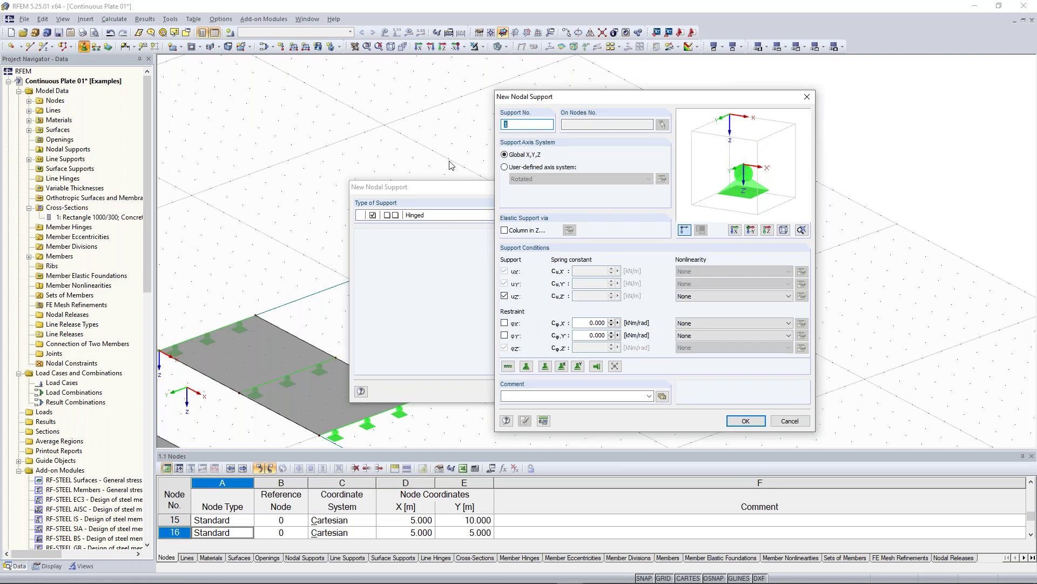
pyautogui.click(505, 323)
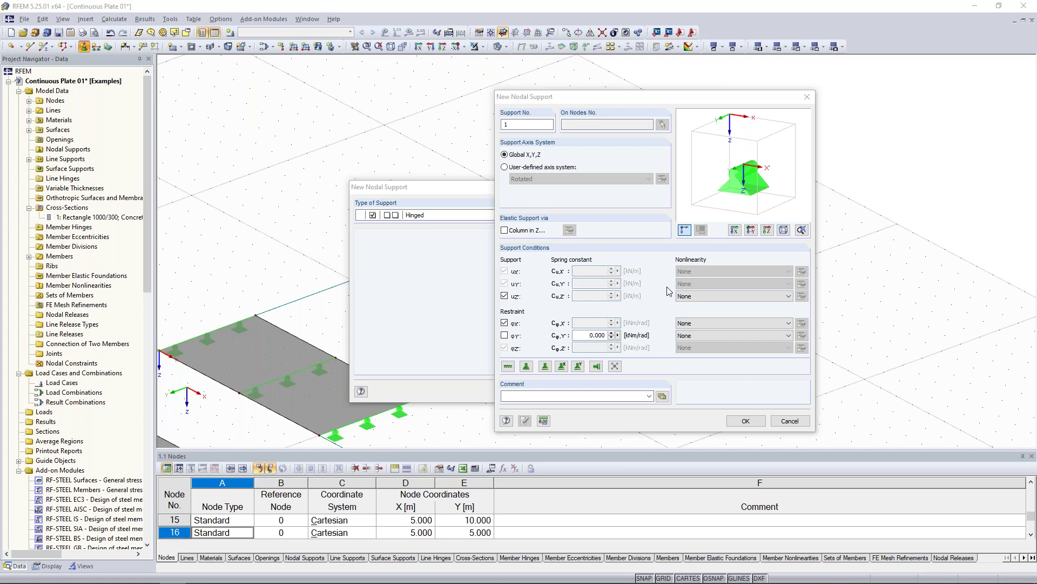
pyautogui.click(748, 421)
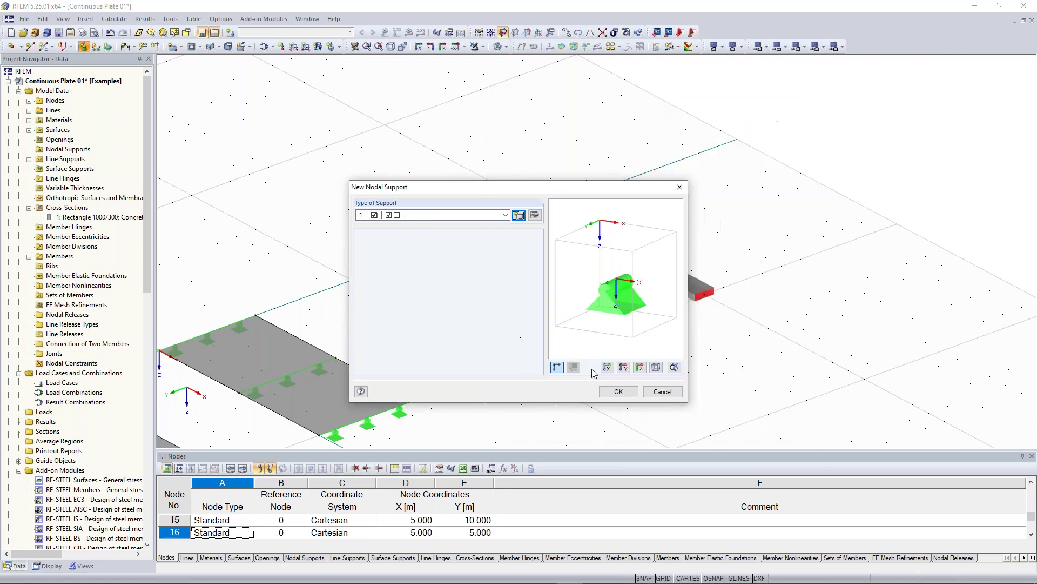
# Assign the support restrained about X to the beam's start node on the global Y-axis line.
pyautogui.click(619, 391)
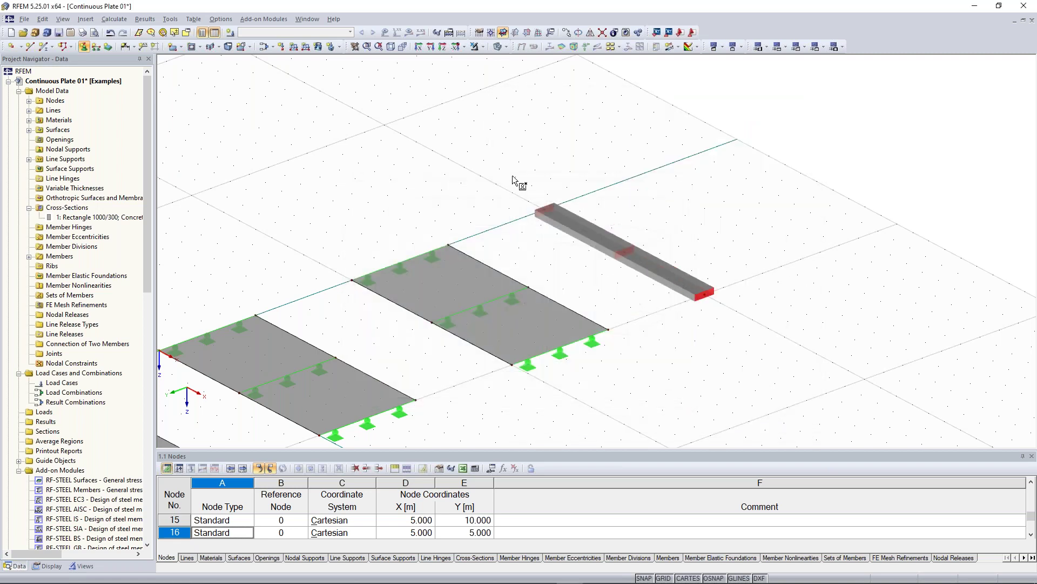
pyautogui.moveTo(511, 166); pyautogui.dragTo(576, 236)
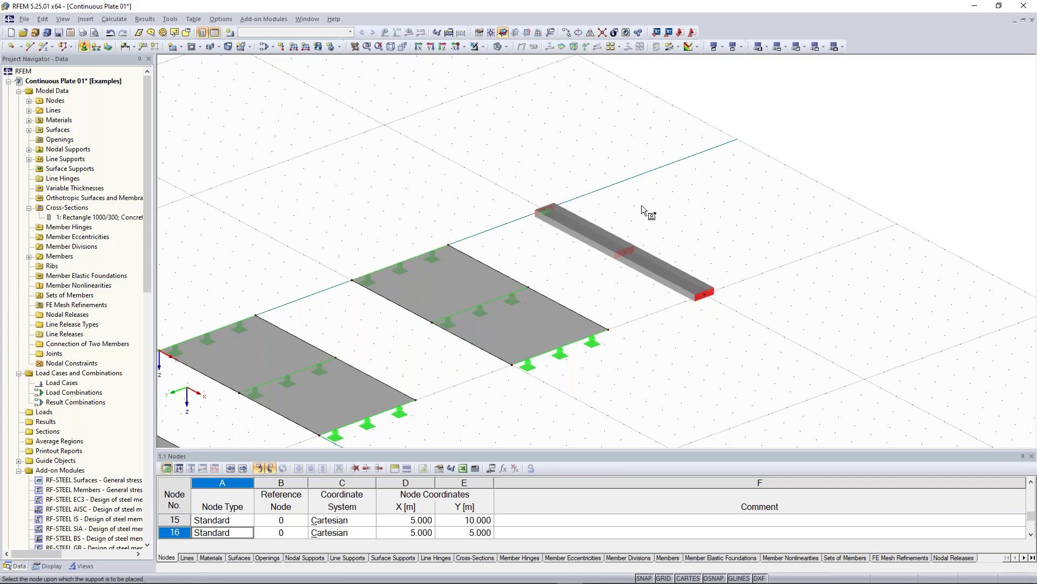
pyautogui.keyDown('ctrl'); pyautogui.moveTo(650, 212); pyautogui.dragTo(622, 213, button='middle'); pyautogui.keyUp('ctrl')
pyautogui.press('Escape')
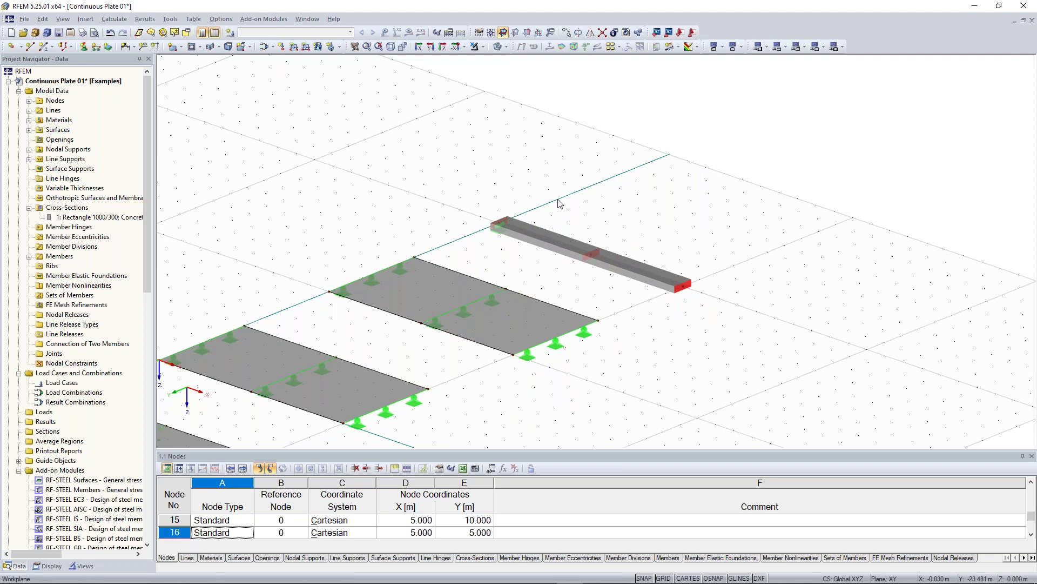
# Select the beam's second half and assign Hinged nodal supports to its nodes 14 and 21.
pyautogui.moveTo(558, 195); pyautogui.dragTo(708, 302)
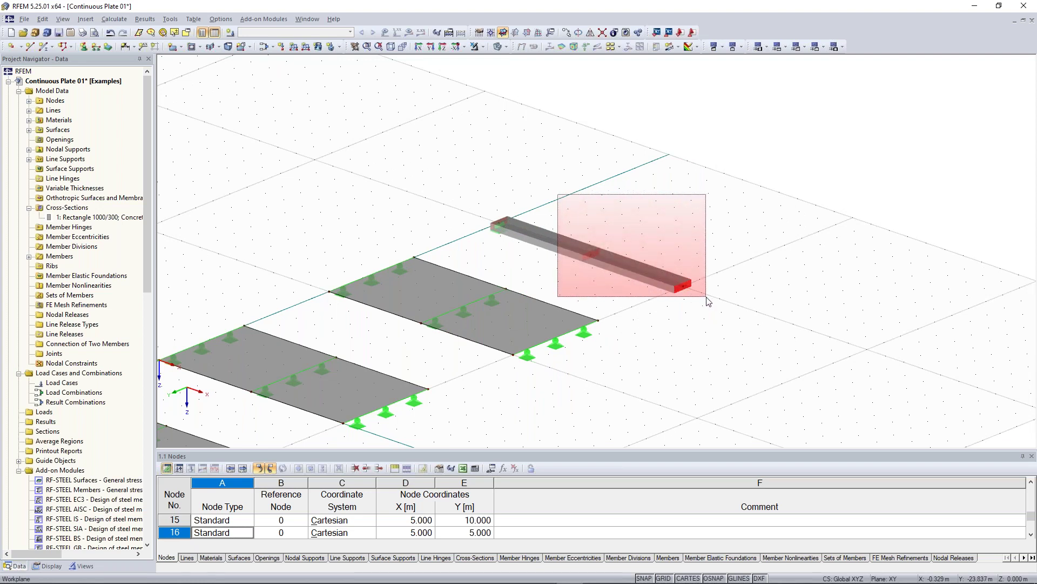
pyautogui.moveTo(708, 301); pyautogui.dragTo(709, 301)
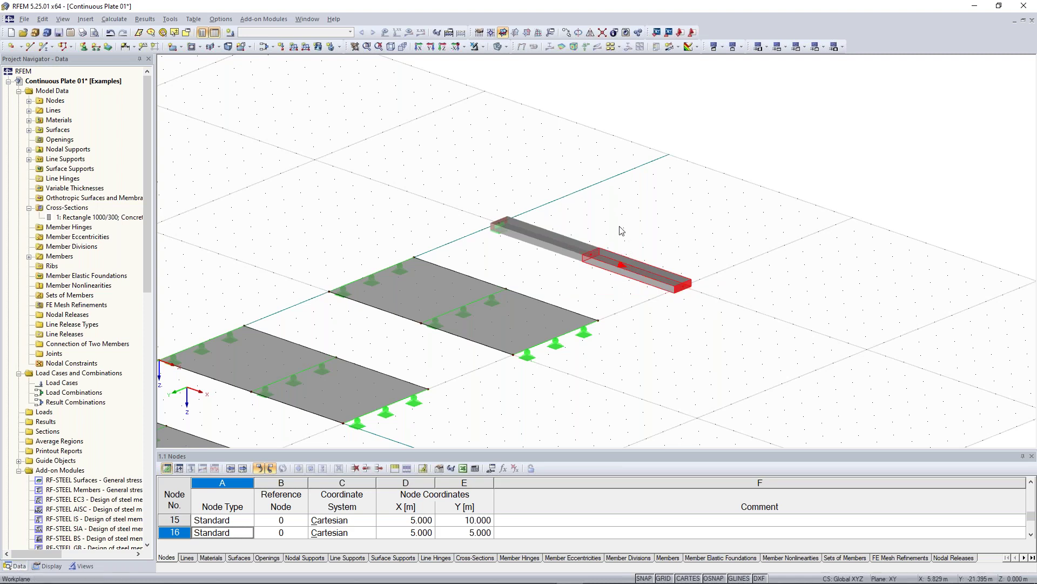
pyautogui.scroll(1, 615, 235)
pyautogui.scroll(3, 621, 234)
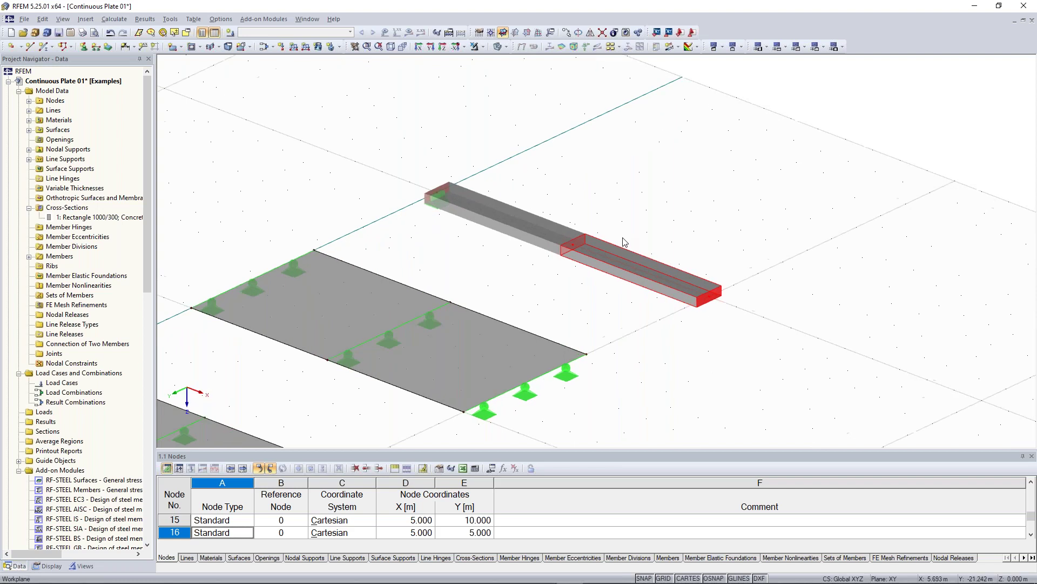
pyautogui.scroll(-1, 616, 187)
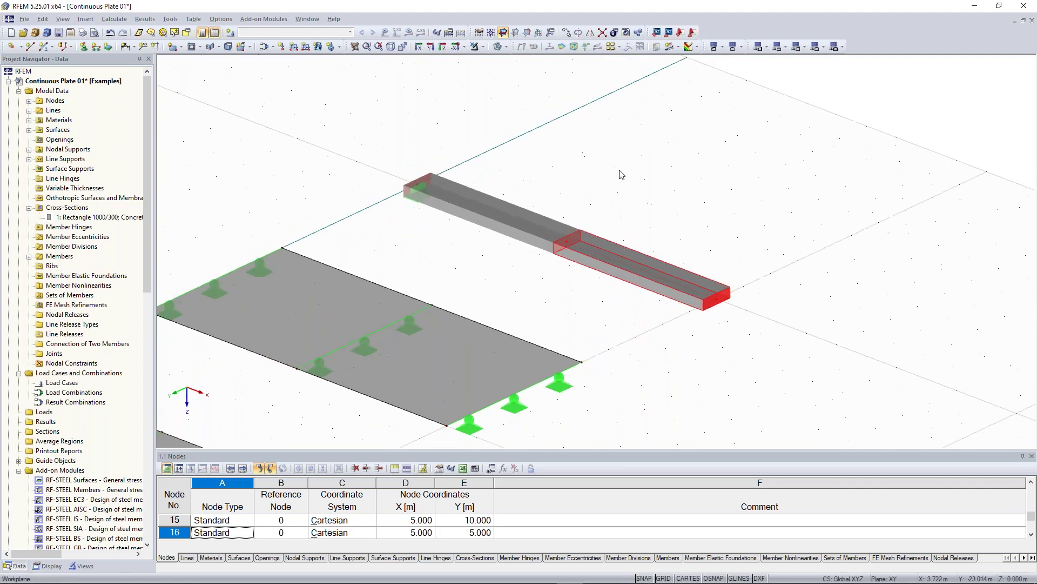
pyautogui.moveTo(622, 172); pyautogui.dragTo(630, 207, button='middle')
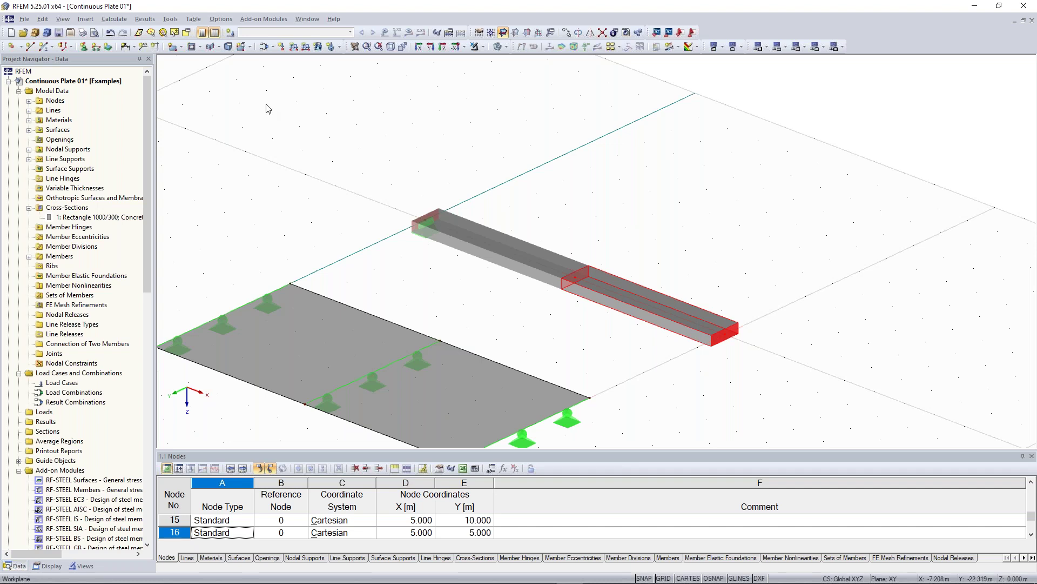
pyautogui.click(84, 47)
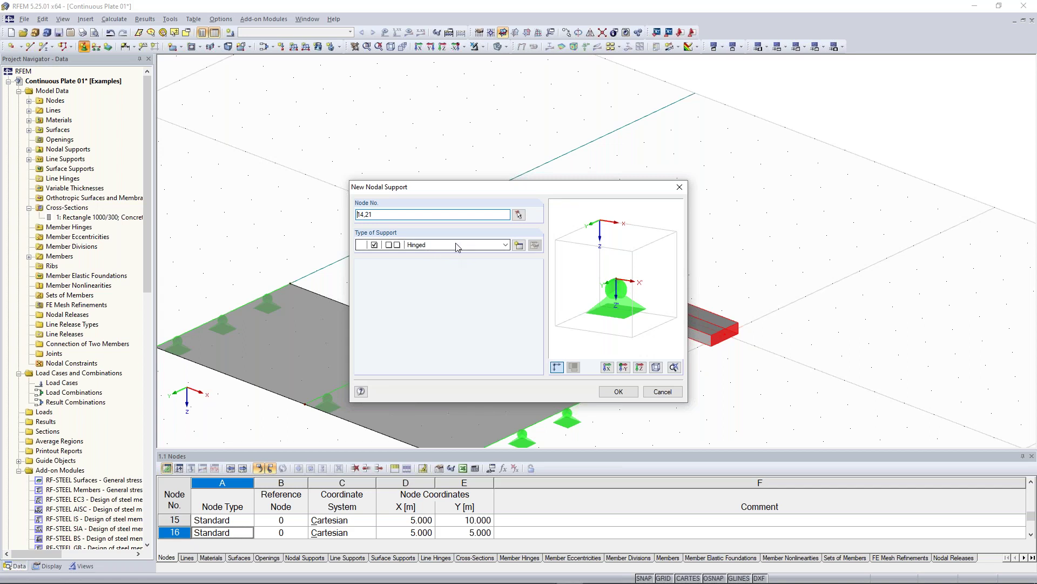
pyautogui.moveTo(376, 187); pyautogui.dragTo(723, 69)
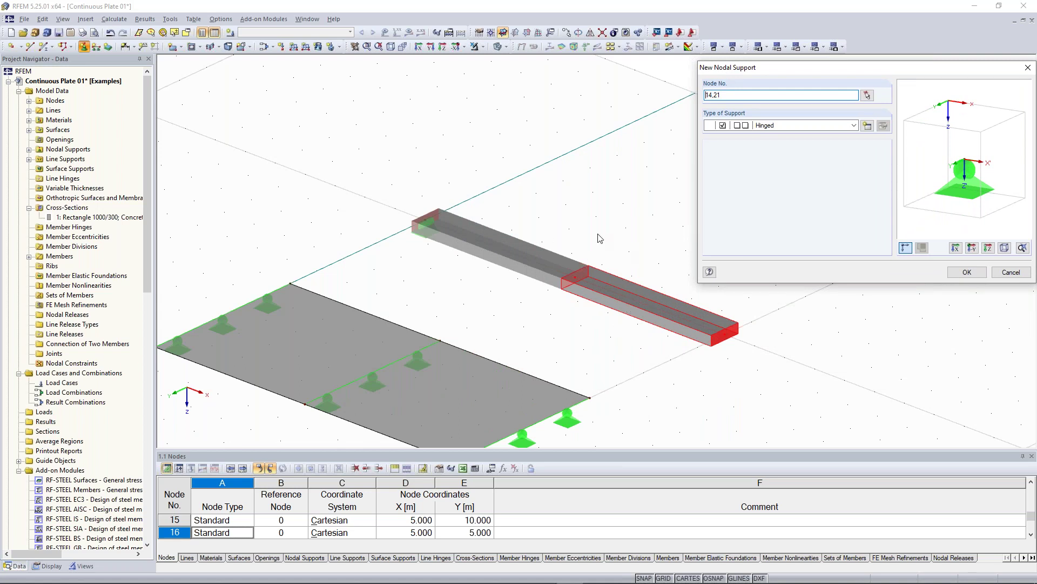
pyautogui.moveTo(726, 96); pyautogui.dragTo(704, 98)
pyautogui.click(725, 96)
pyautogui.click(977, 274)
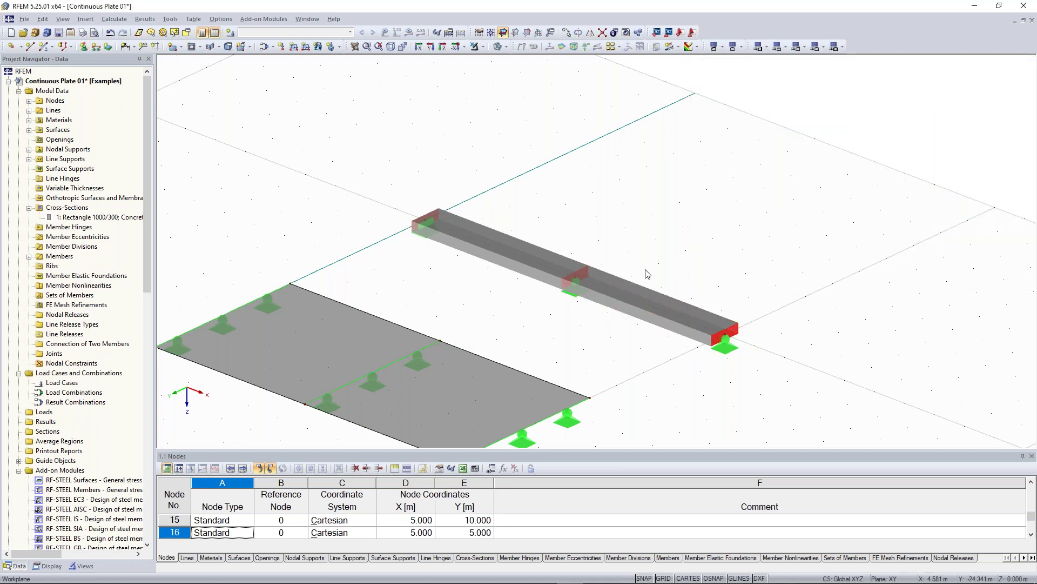
pyautogui.scroll(-5, 645, 271)
pyautogui.moveTo(630, 374); pyautogui.dragTo(670, 319, button='middle')
pyautogui.scroll(2, 485, 244)
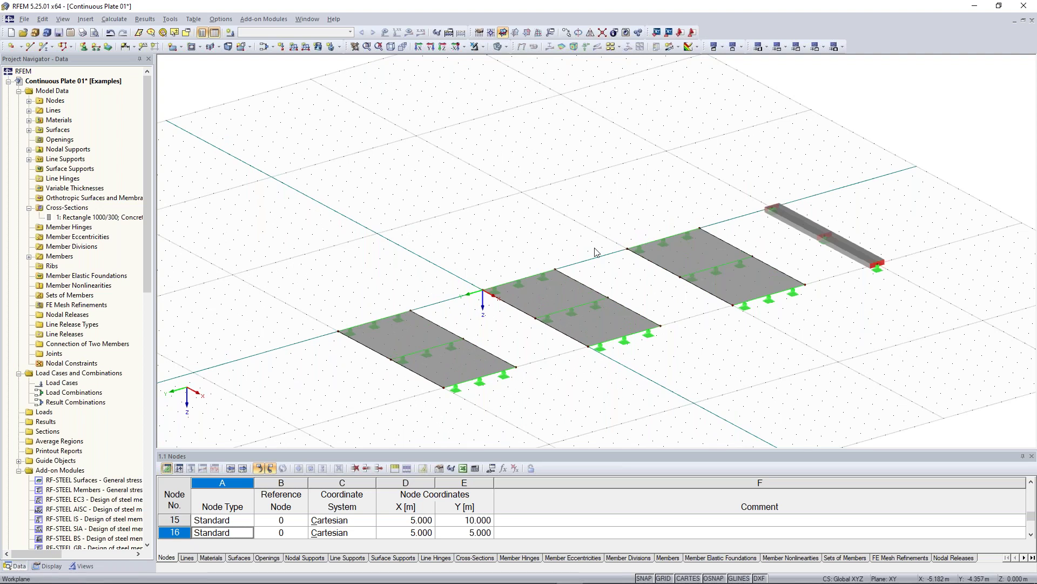
pyautogui.keyDown('ctrl'); pyautogui.moveTo(597, 252); pyautogui.dragTo(568, 244, button='middle'); pyautogui.keyUp('ctrl')
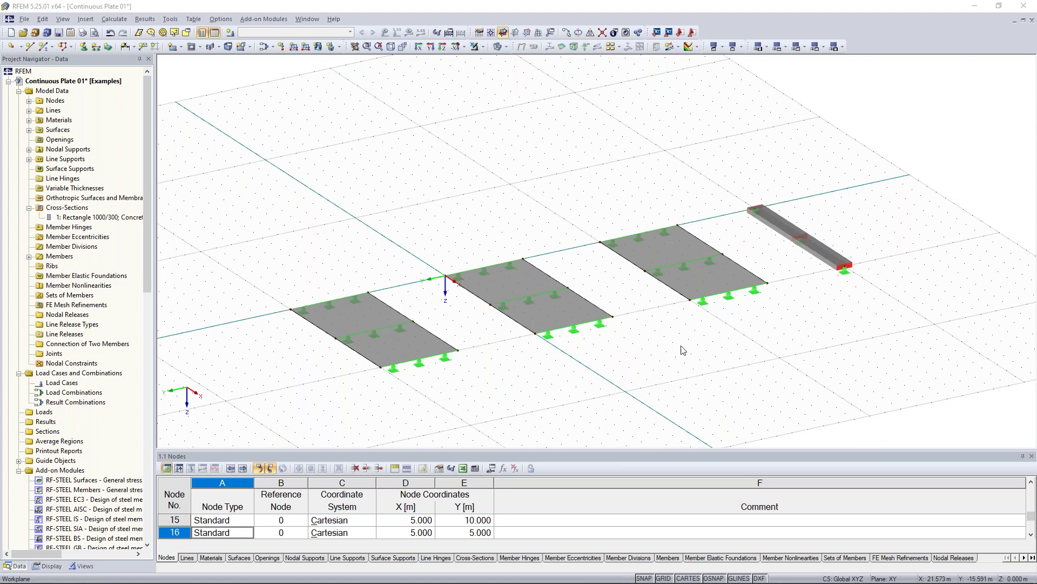
pyautogui.scroll(2, 683, 350)
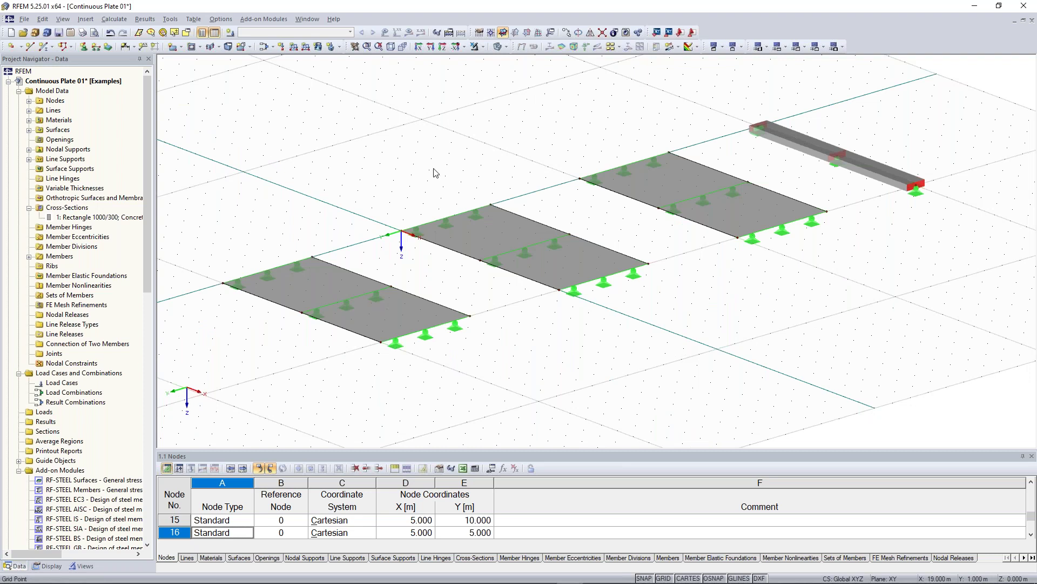
pyautogui.keyDown('ctrl'); pyautogui.moveTo(433, 169); pyautogui.dragTo(435, 168, button='middle'); pyautogui.keyUp('ctrl')
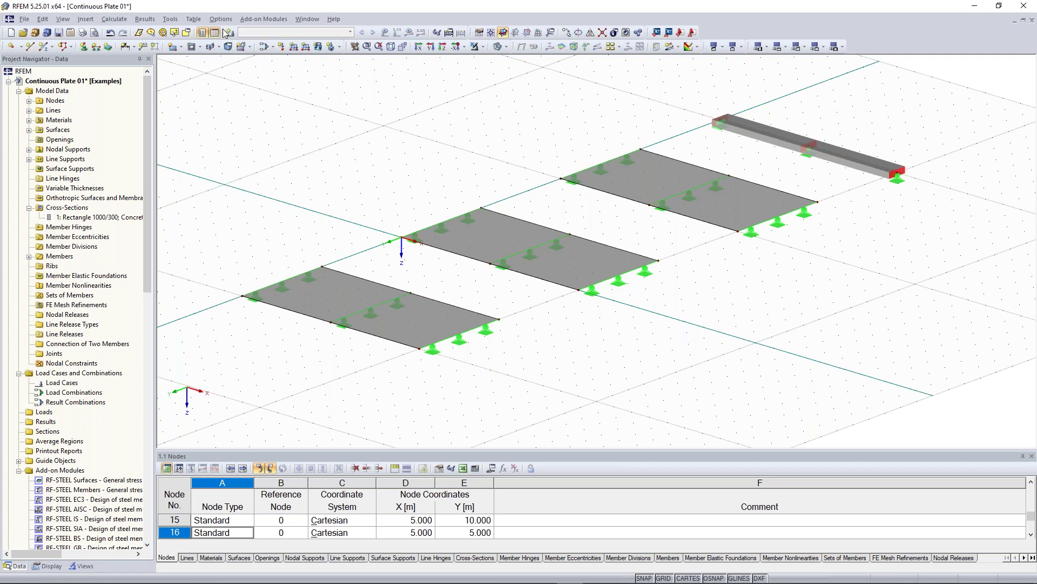
pyautogui.rightClick(66, 374)
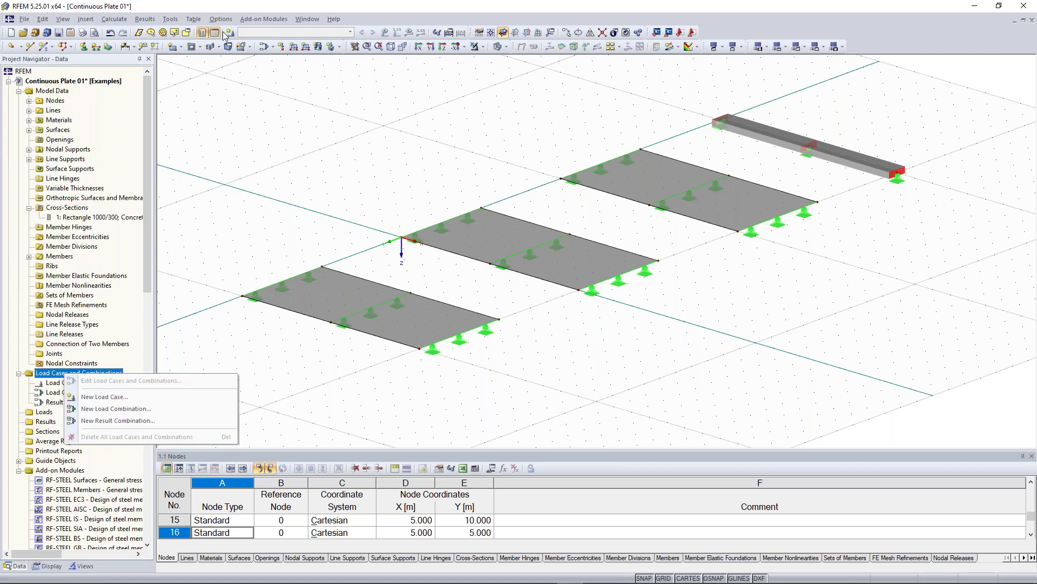
pyautogui.click(236, 9)
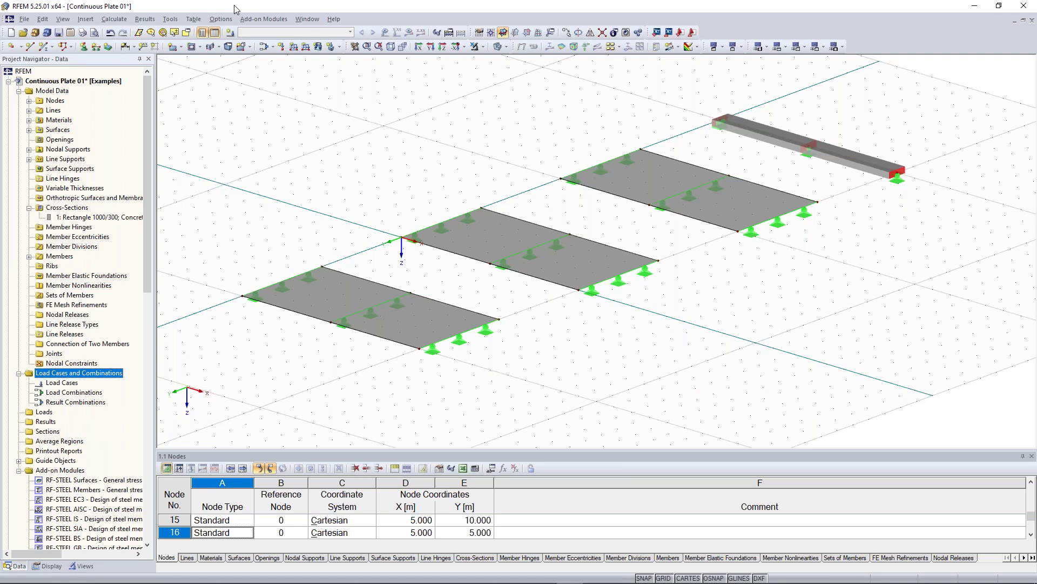
# Create permanent load case LC1 with the description Test load and its self-weight deactivated.
pyautogui.click(231, 35)
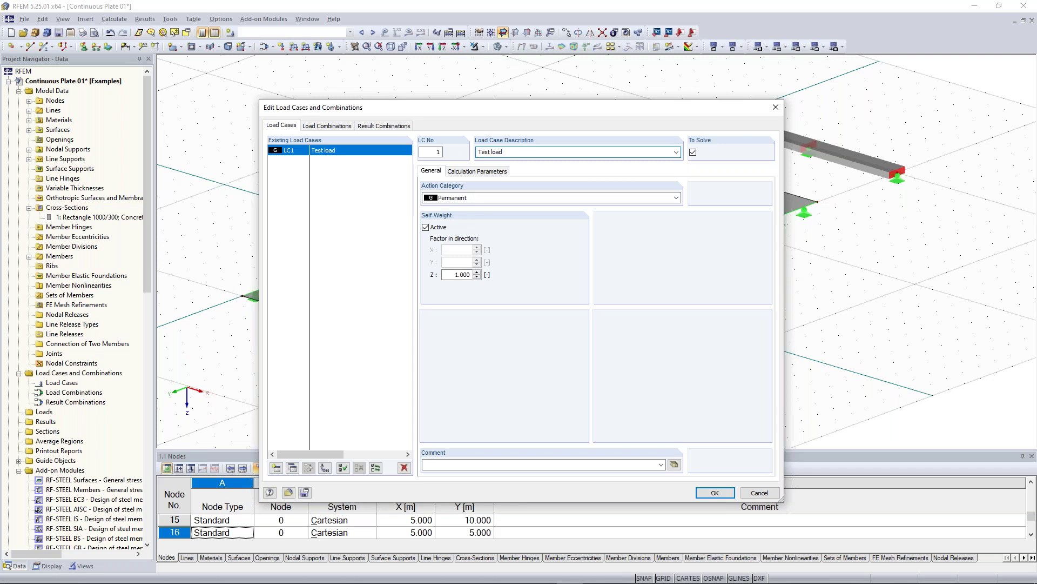
pyautogui.click(438, 227)
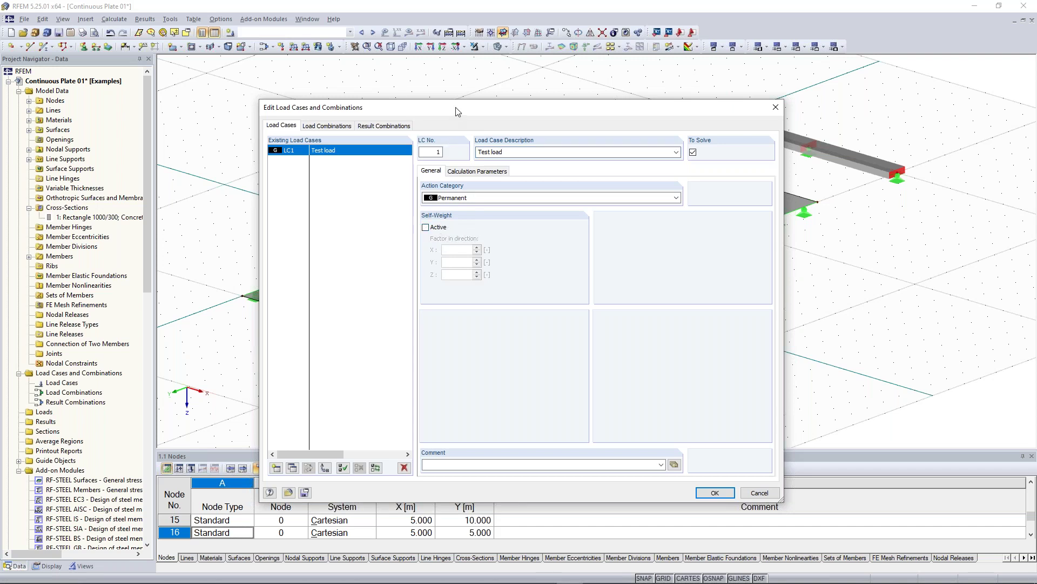
pyautogui.moveTo(458, 112); pyautogui.dragTo(453, 95)
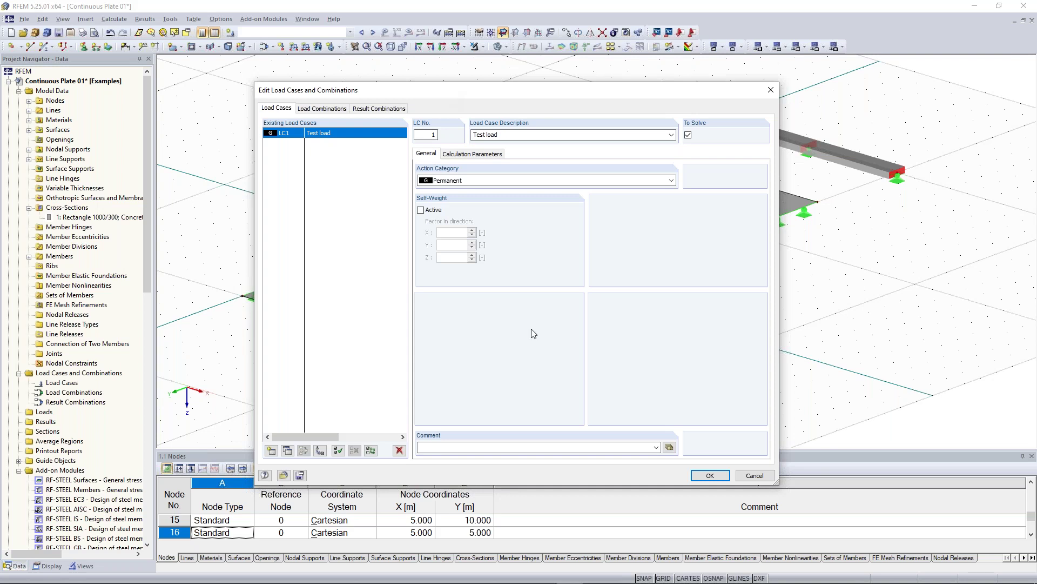
pyautogui.click(710, 476)
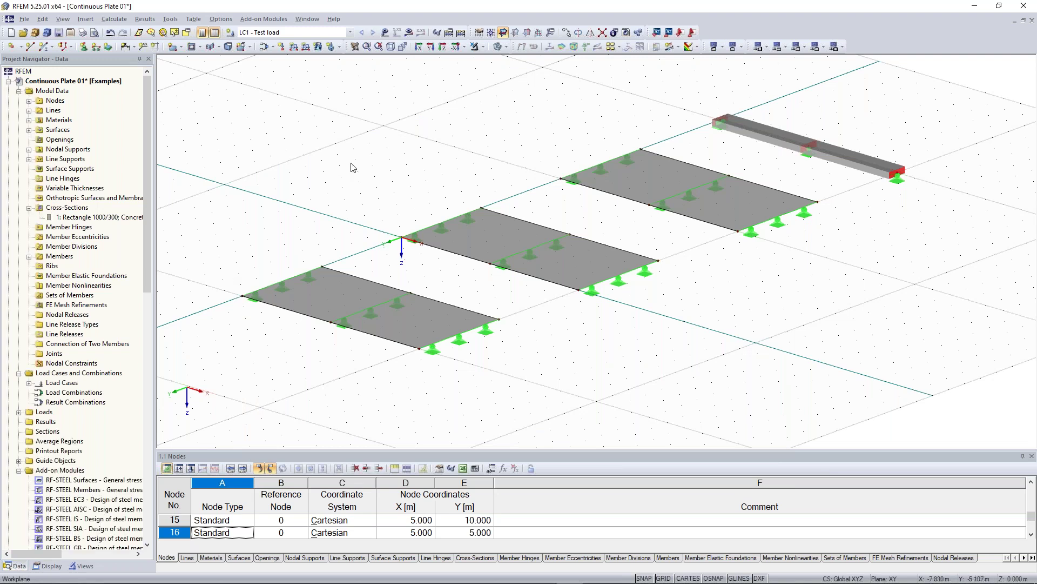
# Define a uniform surface load of 10 kN/m² as a force in the global ZL direction.
pyautogui.moveTo(368, 173); pyautogui.dragTo(334, 145, button='middle')
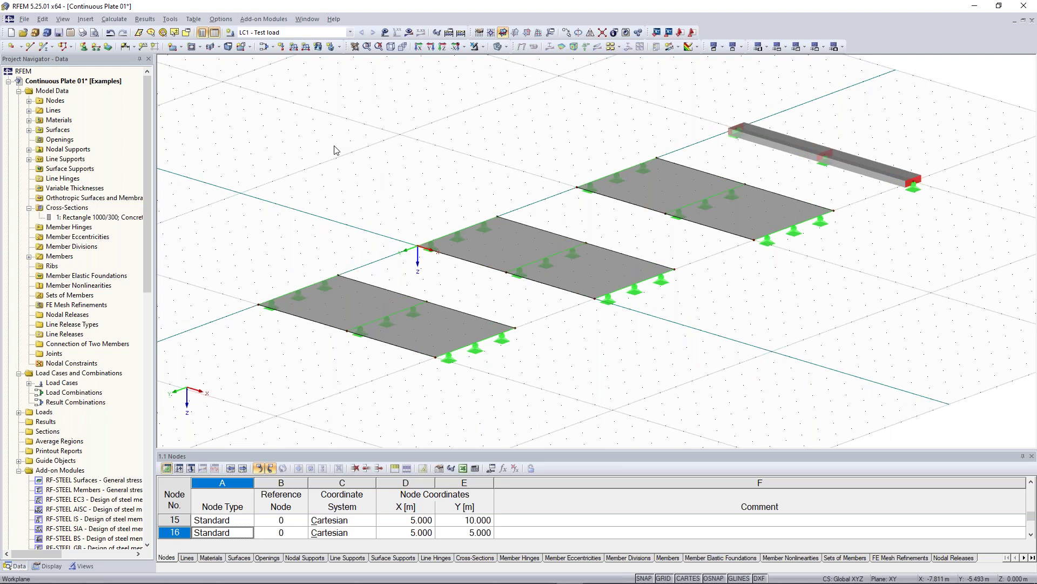
pyautogui.click(318, 47)
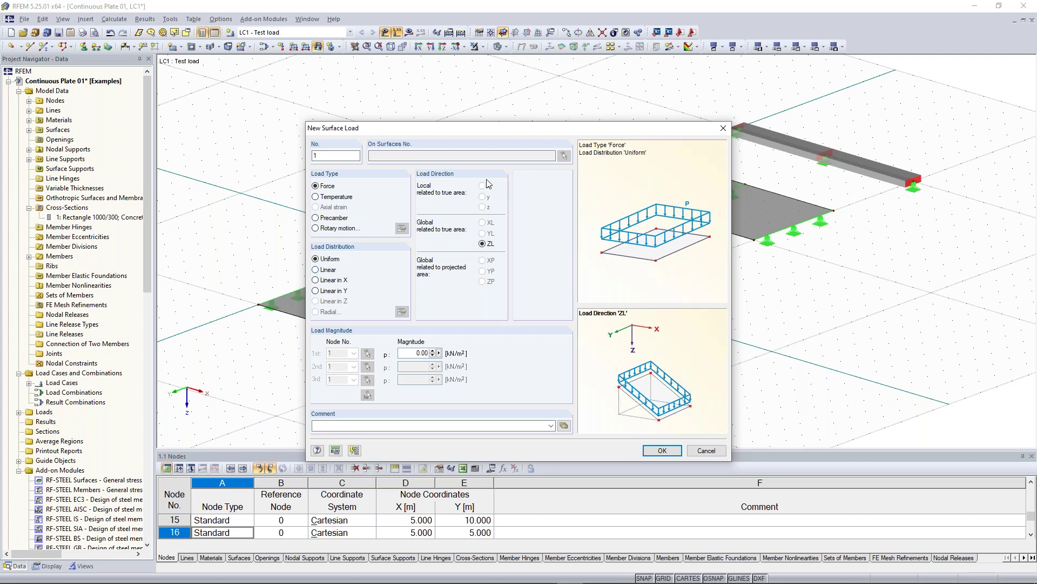
pyautogui.moveTo(494, 123); pyautogui.dragTo(489, 85)
pyautogui.doubleClick(404, 317)
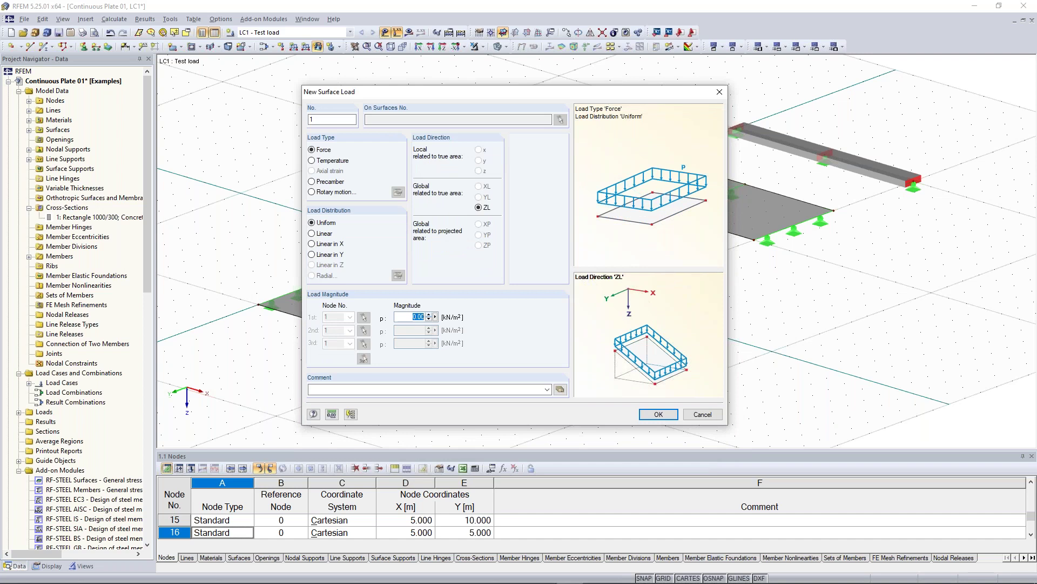
pyautogui.write('10')
pyautogui.click(659, 415)
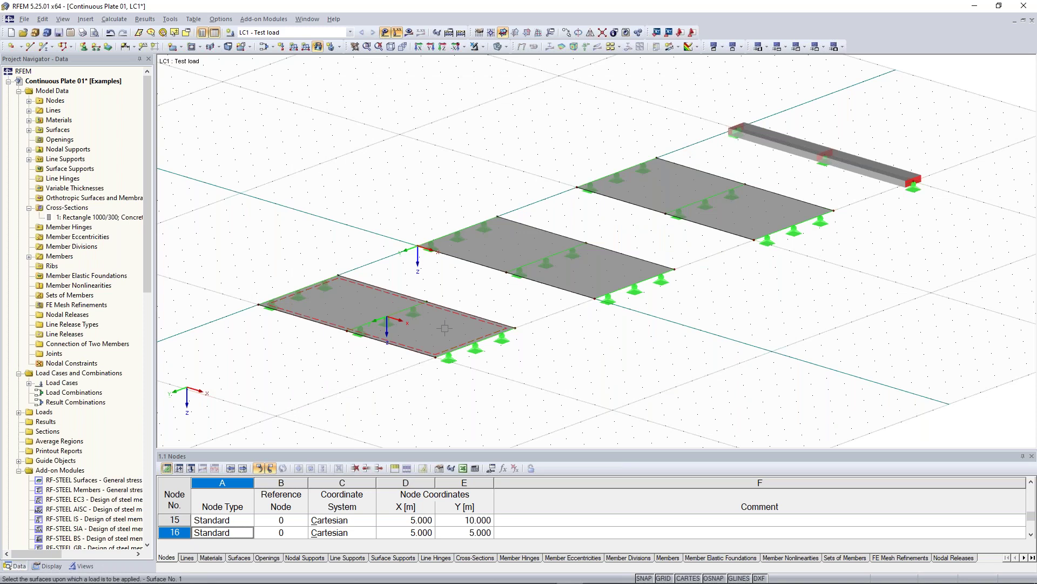
# Apply the 10 kN/m² surface load to all three plates and end load placement.
pyautogui.click(445, 327)
pyautogui.click(568, 256)
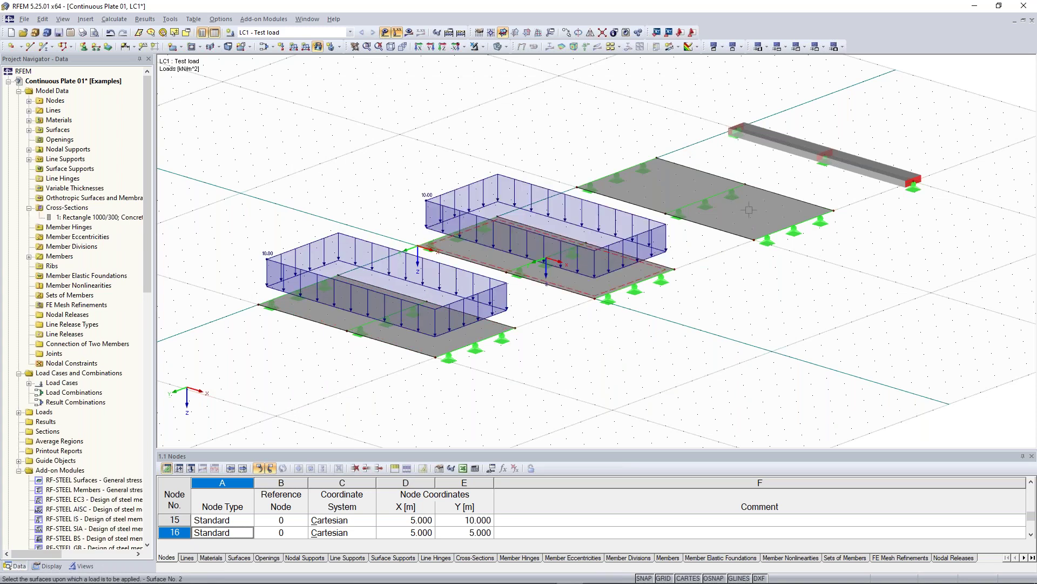
pyautogui.click(749, 209)
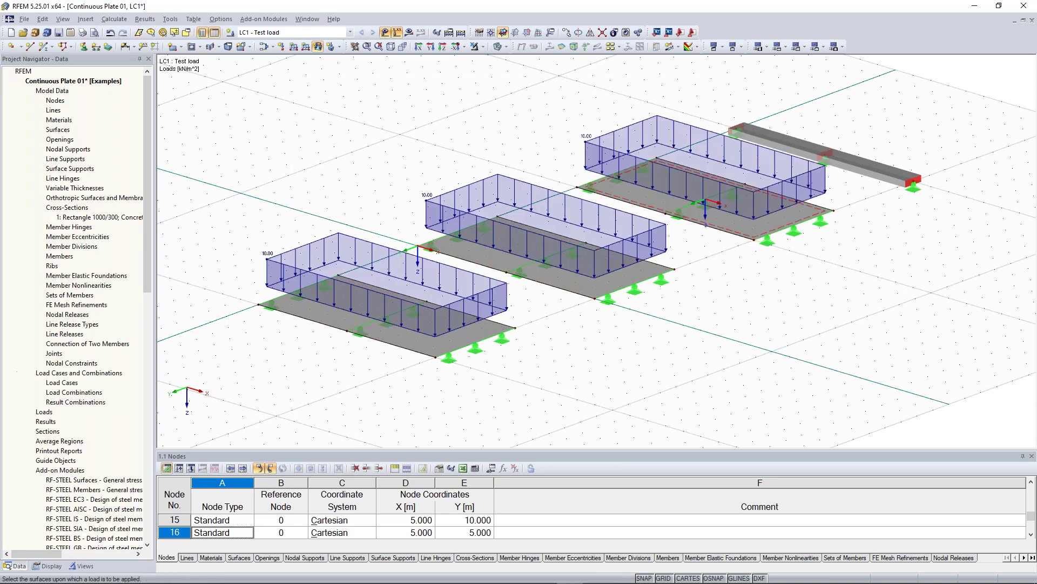
pyautogui.press('Escape')
# Examine the loaded first plate and its edge line up close.
pyautogui.moveTo(860, 313); pyautogui.dragTo(775, 312, button='middle')
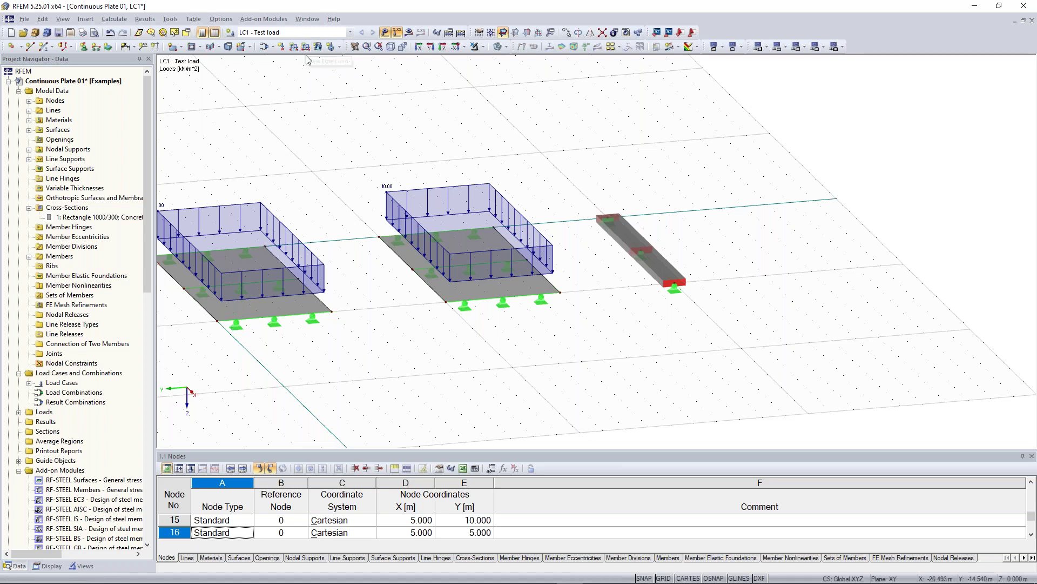
pyautogui.moveTo(326, 125); pyautogui.dragTo(556, 147, button='middle')
pyautogui.scroll(3, 421, 324)
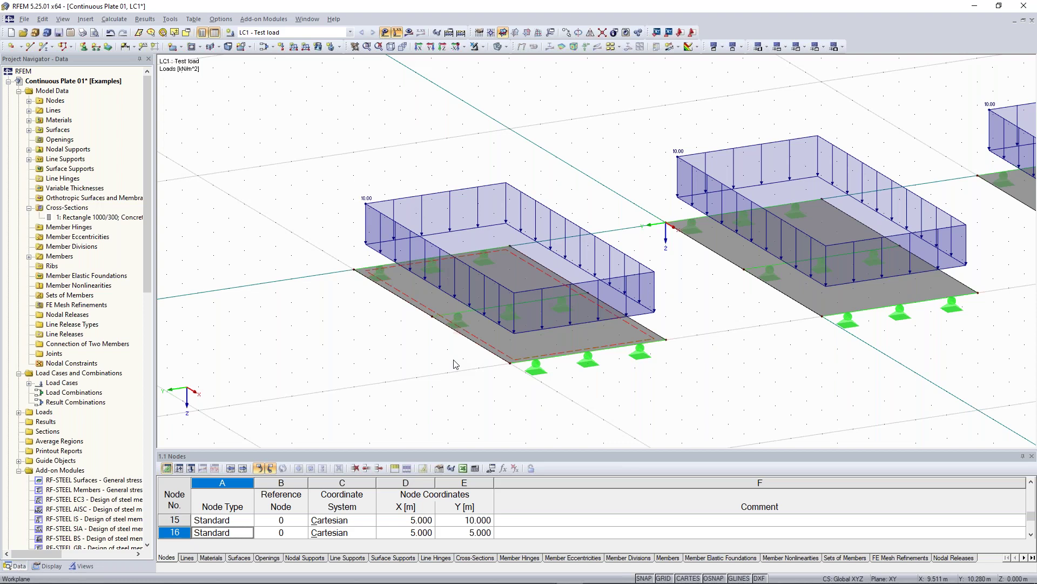
pyautogui.scroll(1, 454, 363)
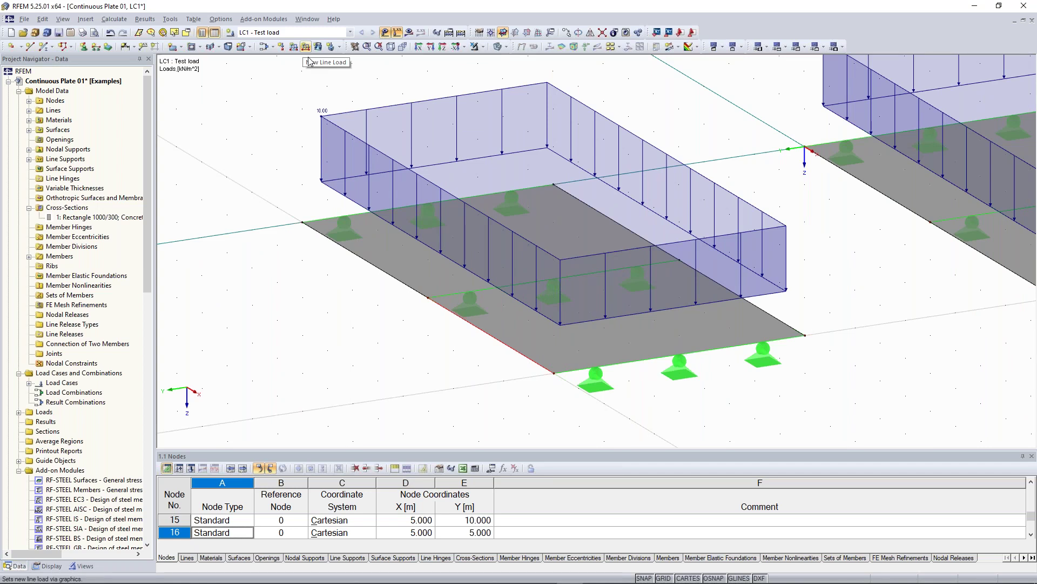
pyautogui.moveTo(508, 365)
pyautogui.mouseDown(button='middle')
pyautogui.moveTo(538, 334)
pyautogui.moveTo(503, 347)
pyautogui.moveTo(521, 361)
pyautogui.mouseUp(button='middle')
pyautogui.click(535, 333)
pyautogui.scroll(-2, 491, 330)
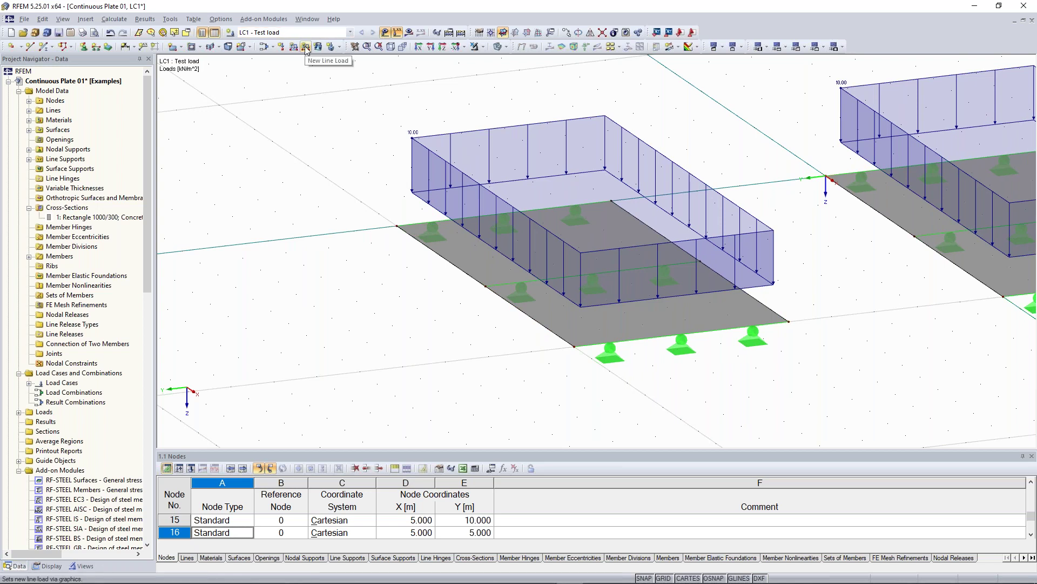
pyautogui.scroll(-1, 327, 222)
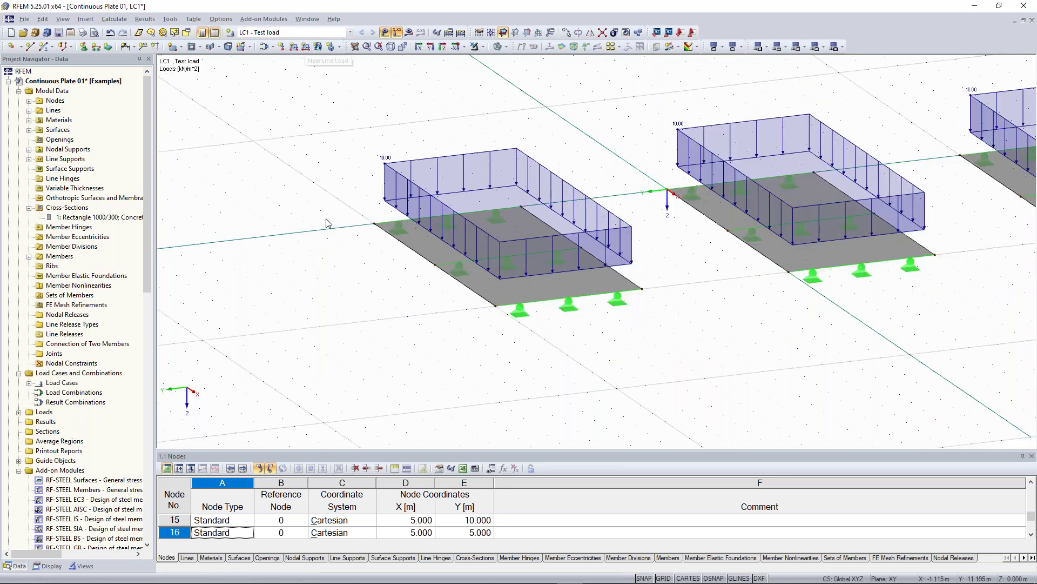
pyautogui.scroll(-1, 327, 223)
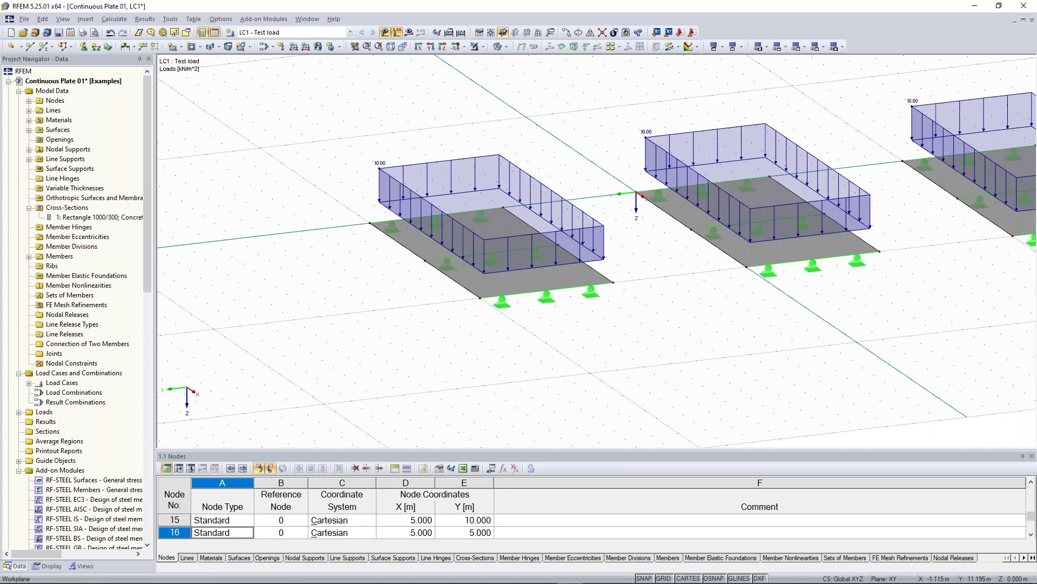
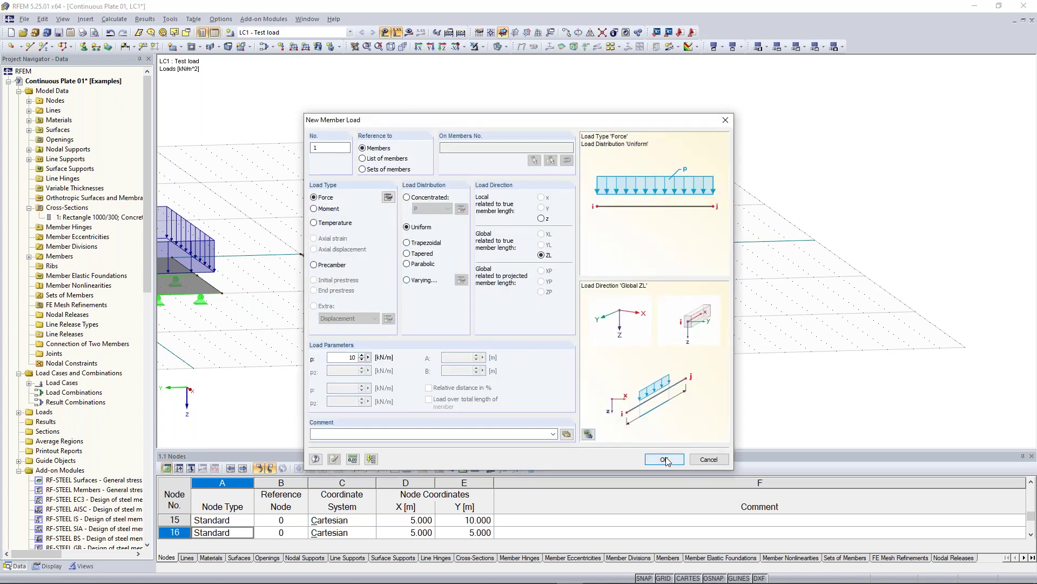
# Apply a uniform member load of 10 kN/m in global ZL to both halves of the beam.
pyautogui.click(664, 458)
pyautogui.moveTo(520, 184); pyautogui.dragTo(679, 346)
pyautogui.moveTo(682, 303); pyautogui.dragTo(762, 336, button='middle')
pyautogui.press('Escape')
# Review the loads on the three plates and the beam from several views.
pyautogui.scroll(-3, 724, 320)
pyautogui.keyDown('ctrl'); pyautogui.moveTo(651, 328); pyautogui.dragTo(673, 332, button='middle'); pyautogui.keyUp('ctrl')
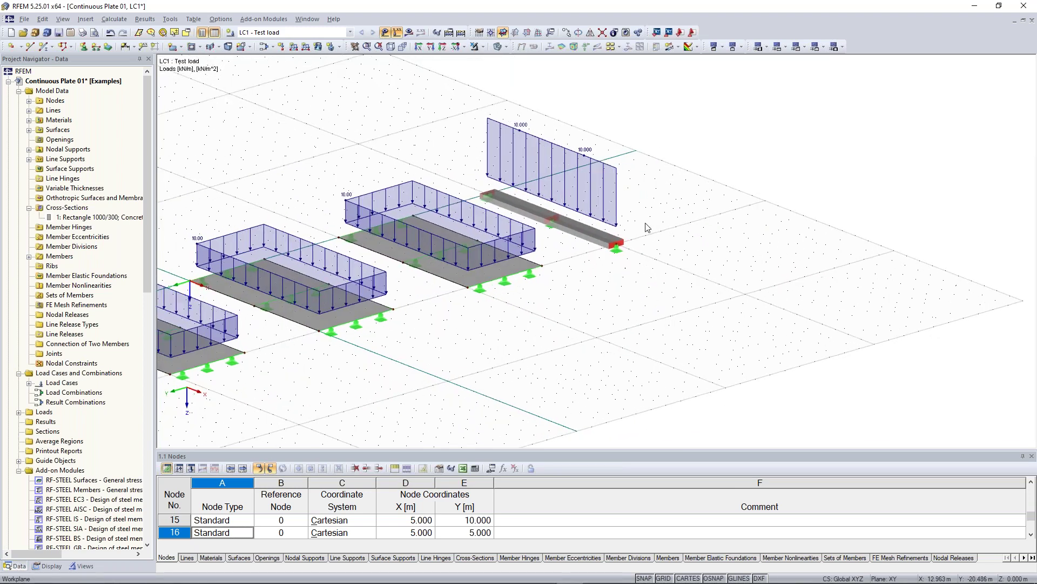
pyautogui.moveTo(618, 296); pyautogui.dragTo(685, 319, button='middle')
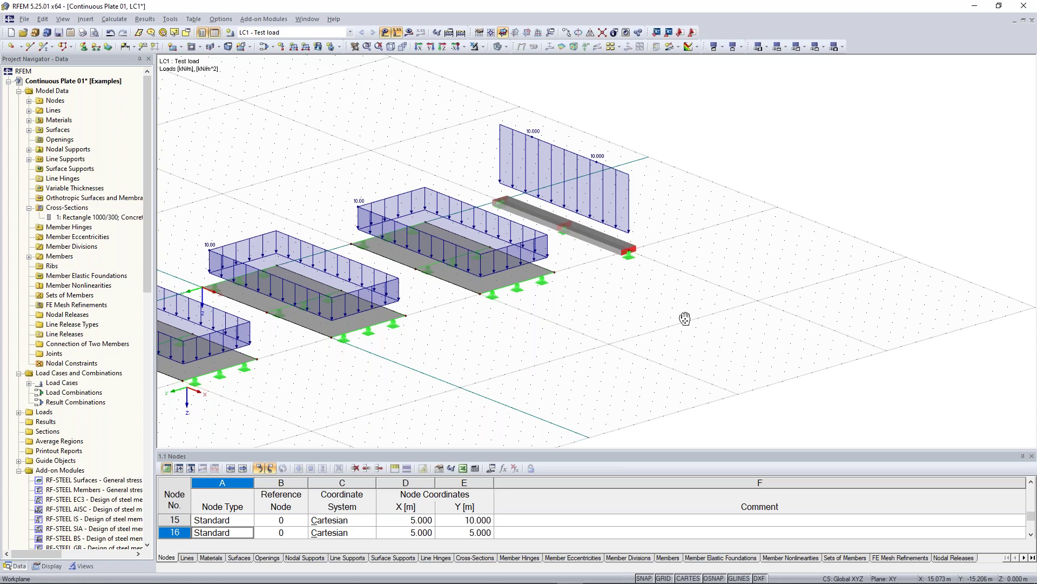
pyautogui.moveTo(685, 318); pyautogui.dragTo(819, 300, button='middle')
pyautogui.scroll(-3, 818, 299)
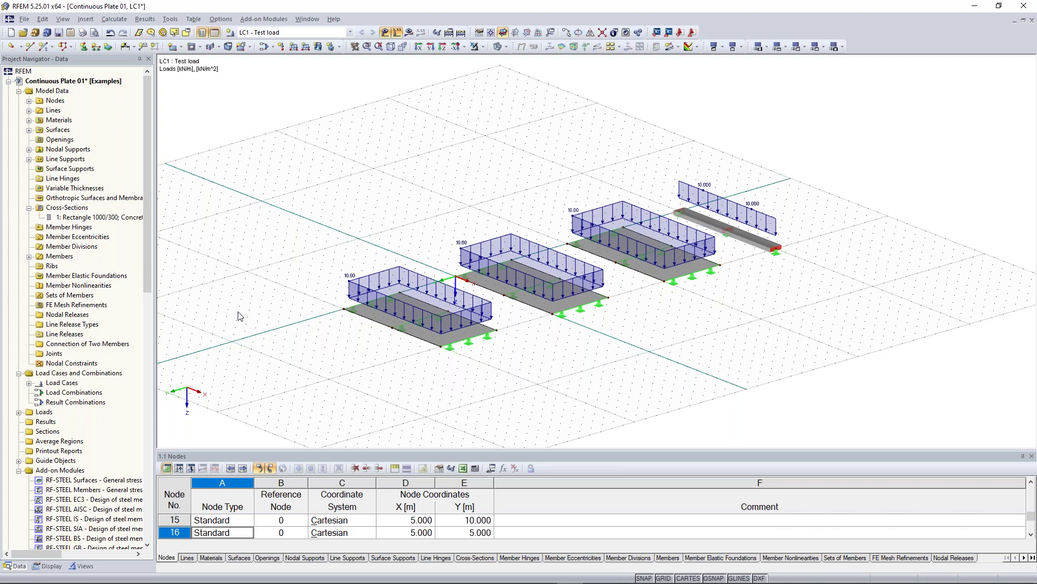
pyautogui.keyDown('ctrl'); pyautogui.moveTo(238, 313); pyautogui.dragTo(266, 313, button='middle'); pyautogui.keyUp('ctrl')
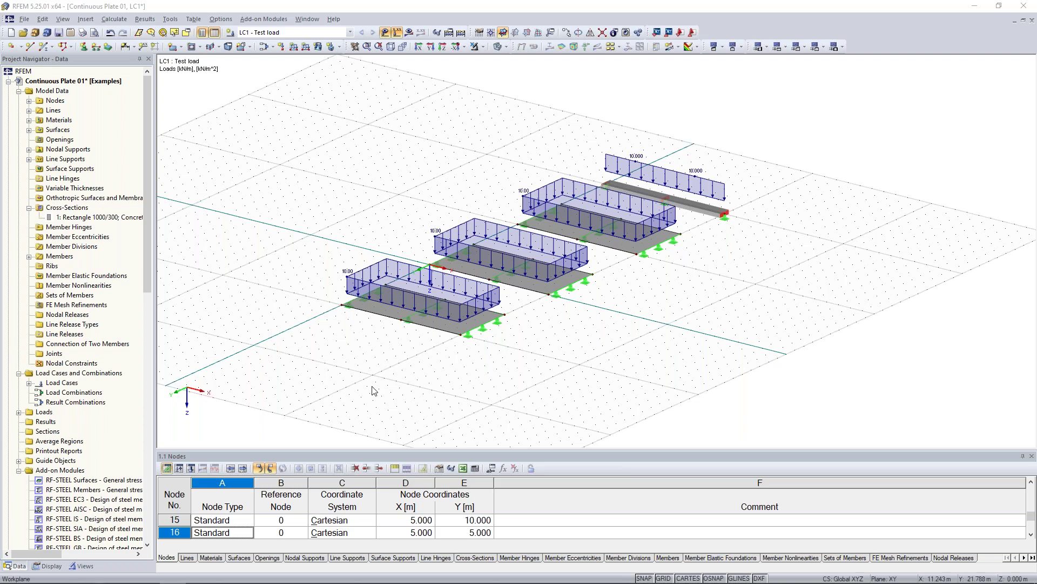
pyautogui.scroll(2, 372, 390)
pyautogui.scroll(3, 375, 384)
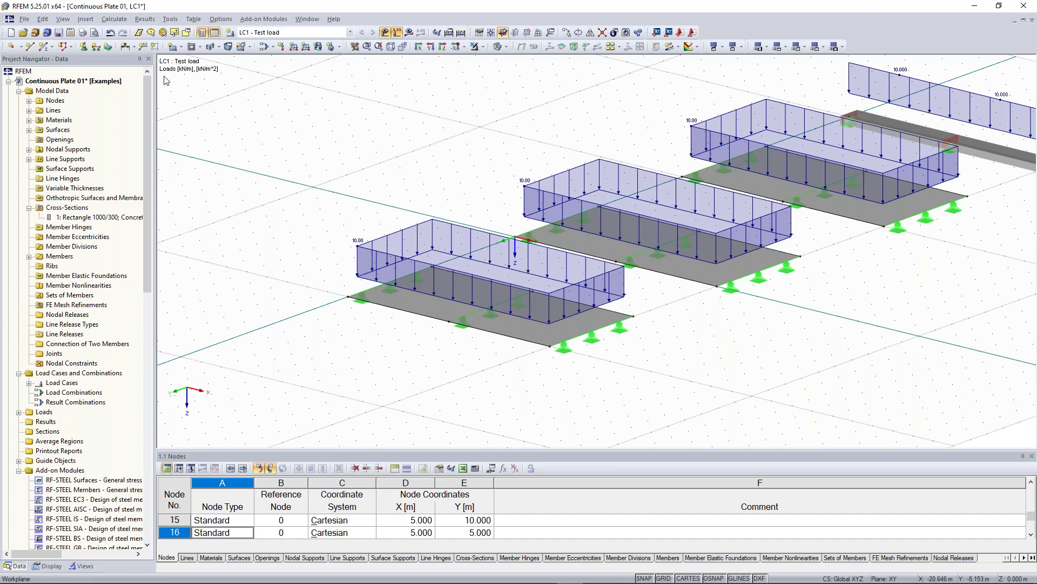
# Check the target length of finite elements in the FE mesh settings and leave them without changes.
pyautogui.click(112, 23)
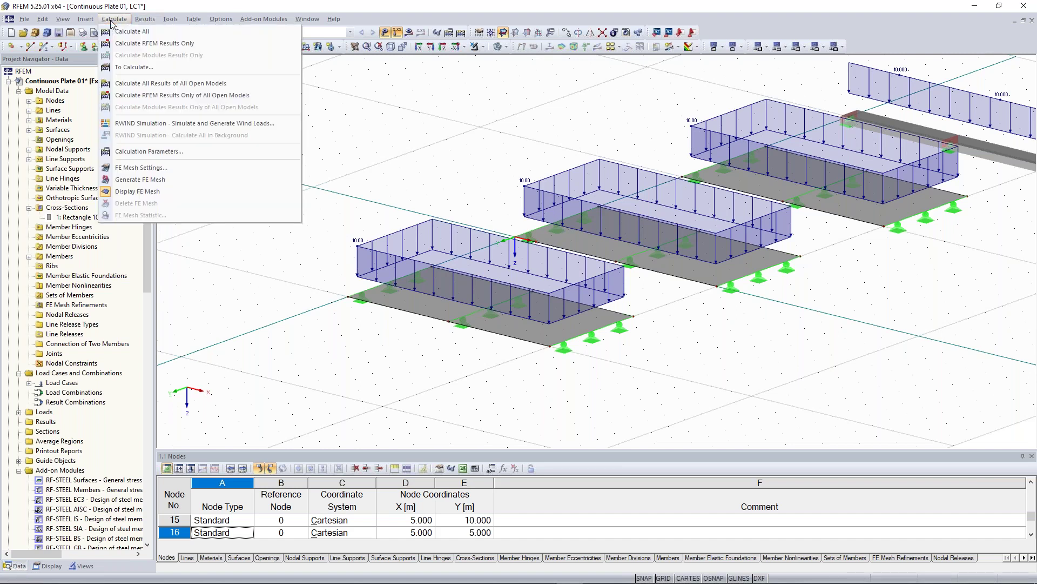
pyautogui.click(155, 169)
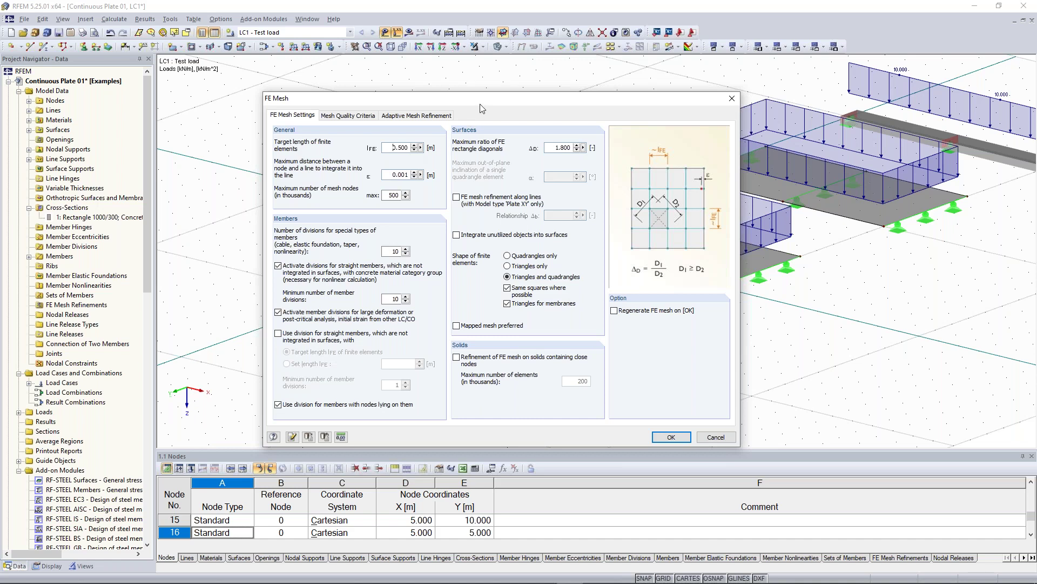
pyautogui.moveTo(487, 101); pyautogui.dragTo(385, 325)
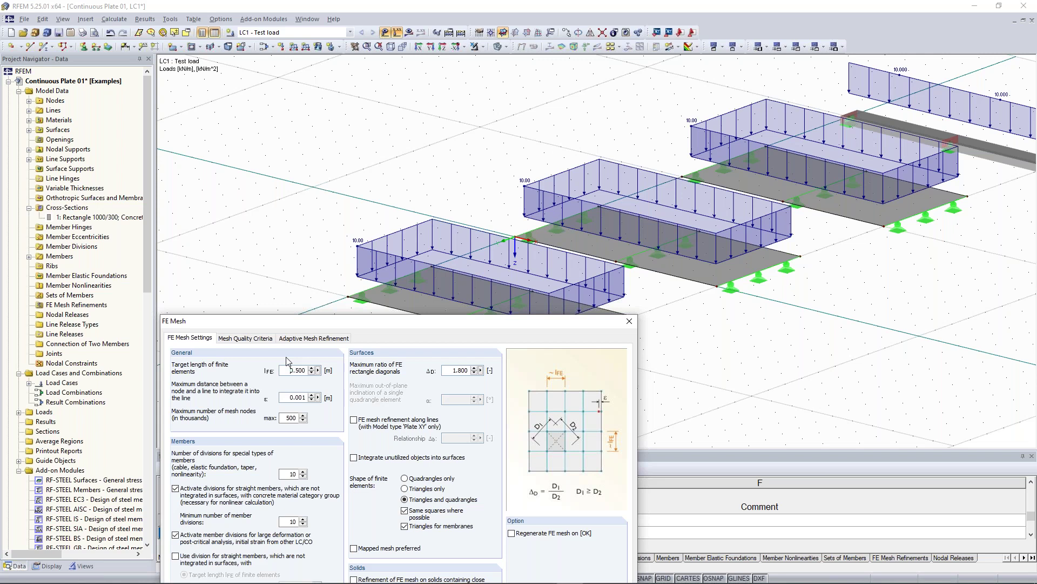
pyautogui.press('Escape')
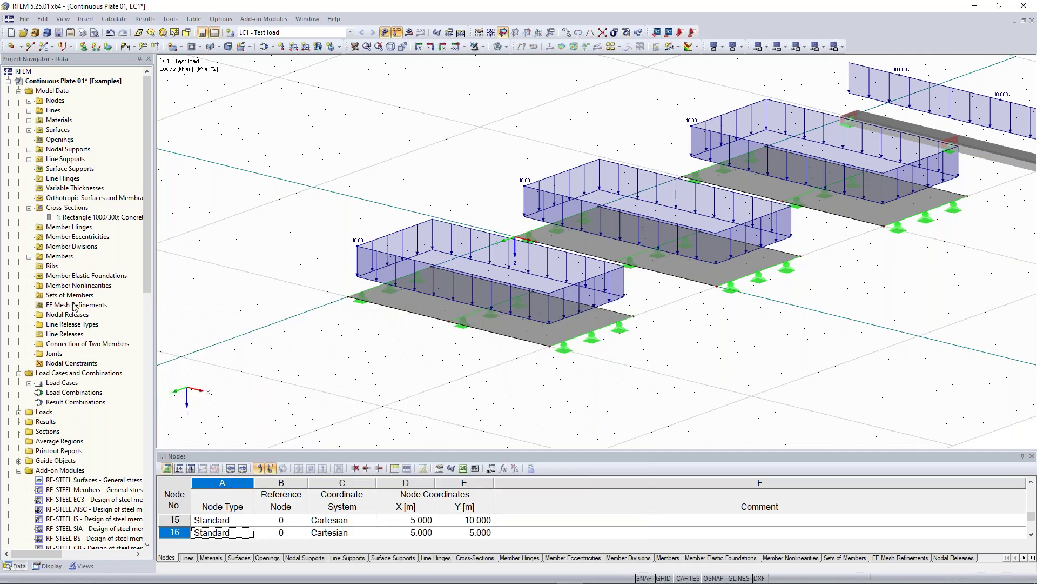
# Create a surface FE mesh refinement with a target FE length of 1 m on surface 1.
pyautogui.rightClick(72, 306)
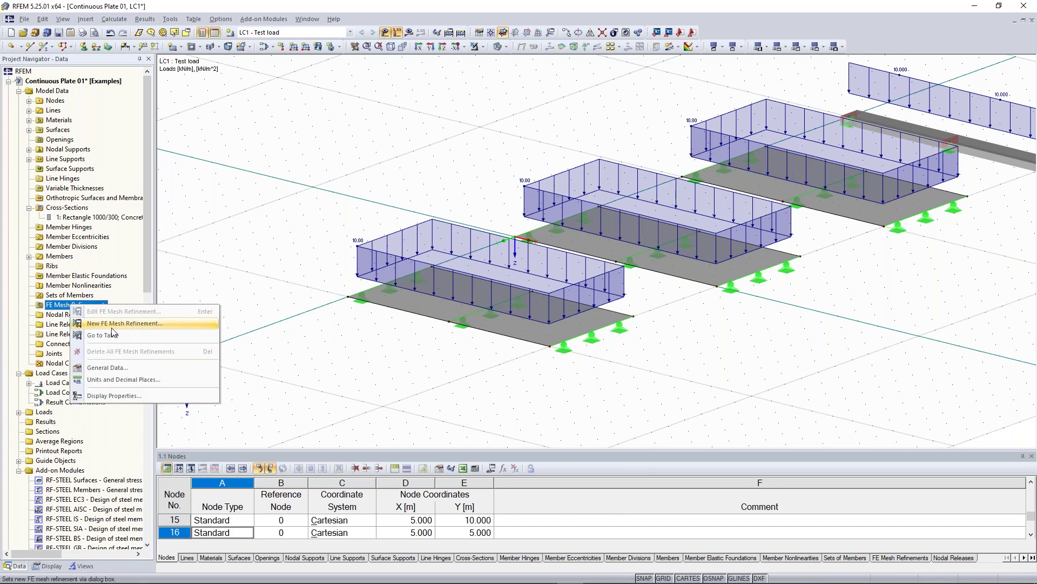
pyautogui.click(142, 324)
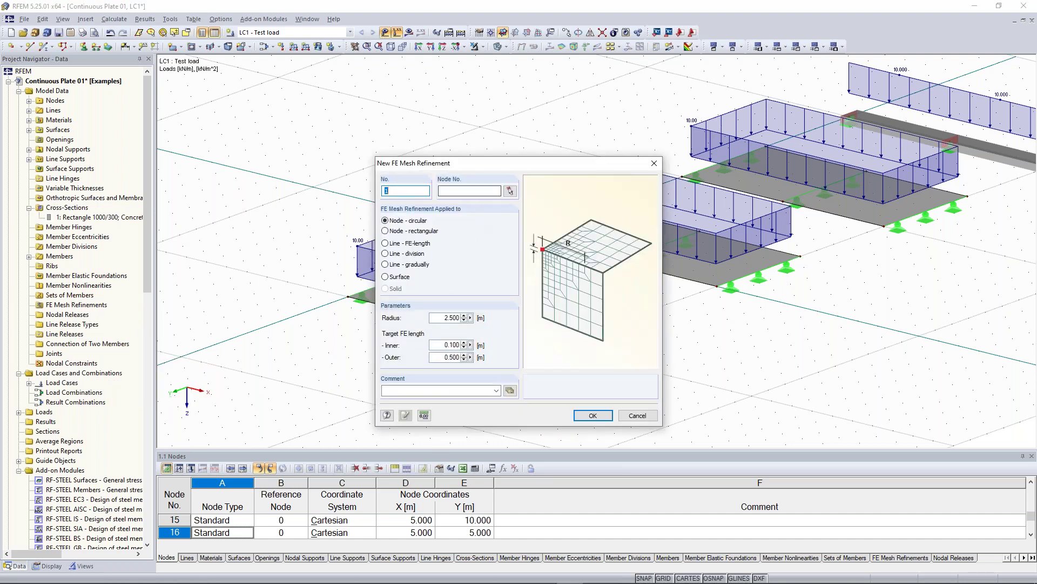
pyautogui.click(399, 278)
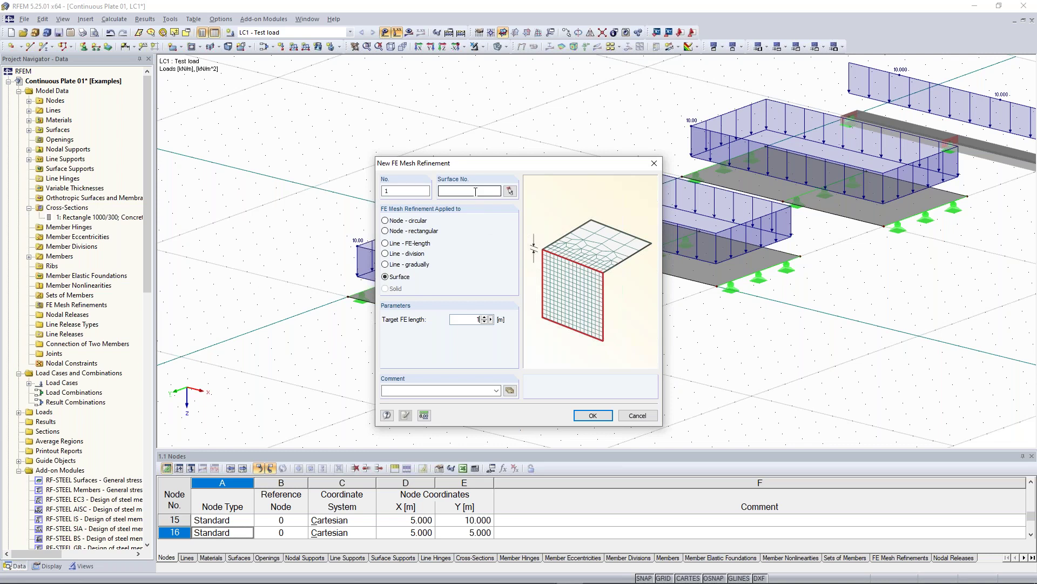
pyautogui.click(510, 190)
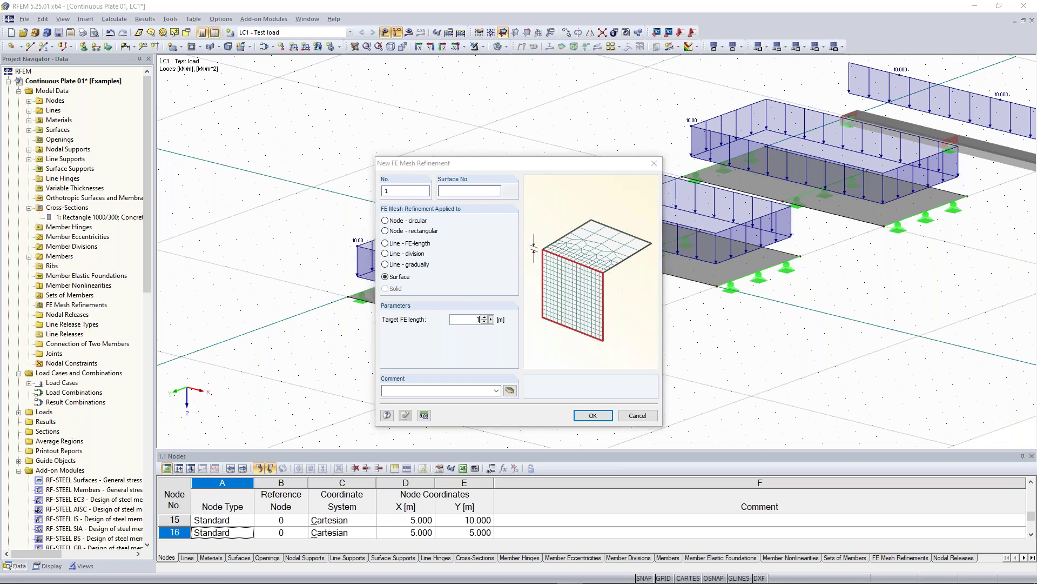
pyautogui.click(453, 311)
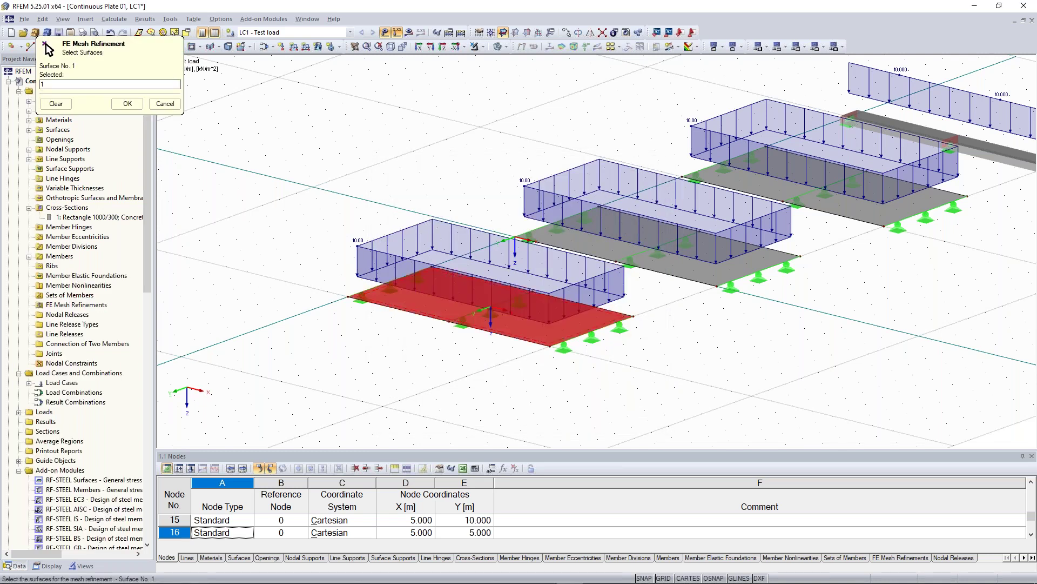
pyautogui.click(128, 105)
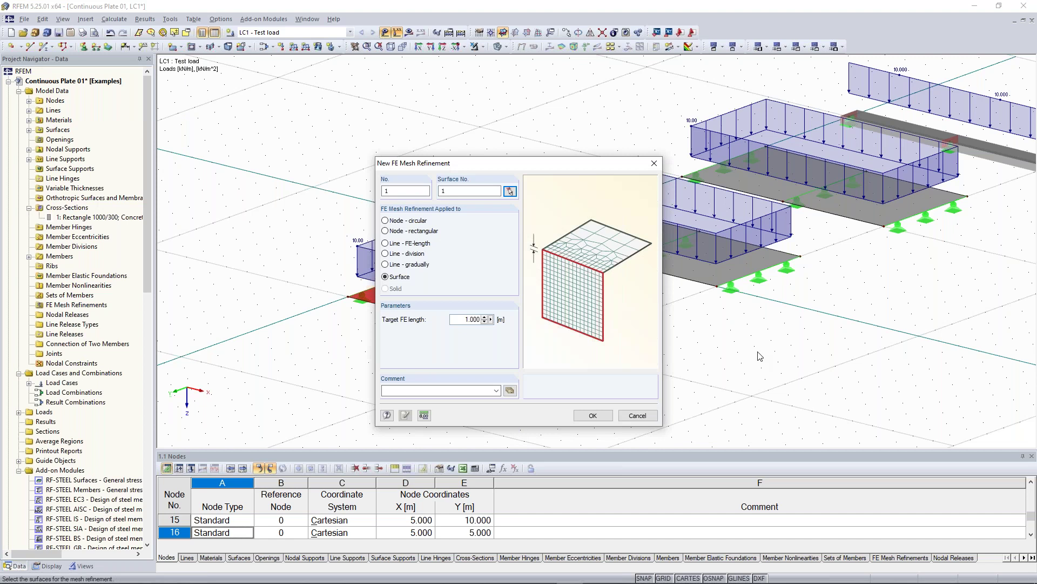
pyautogui.press('Return')
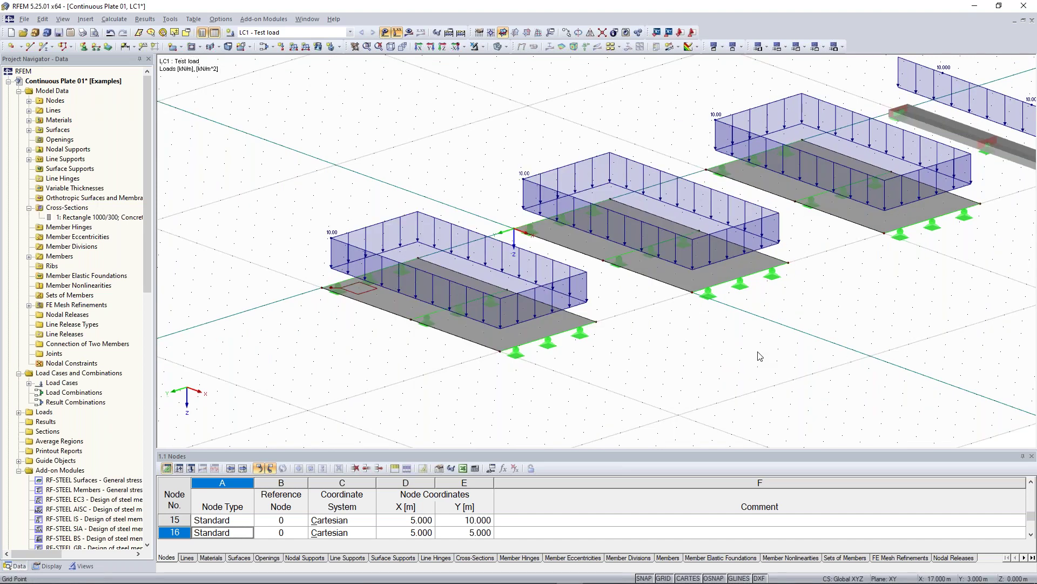
# Create a second surface FE mesh refinement with a target FE length of 0.5 m on surface 2.
pyautogui.moveTo(760, 356); pyautogui.dragTo(641, 372, button='middle')
pyautogui.rightClick(77, 306)
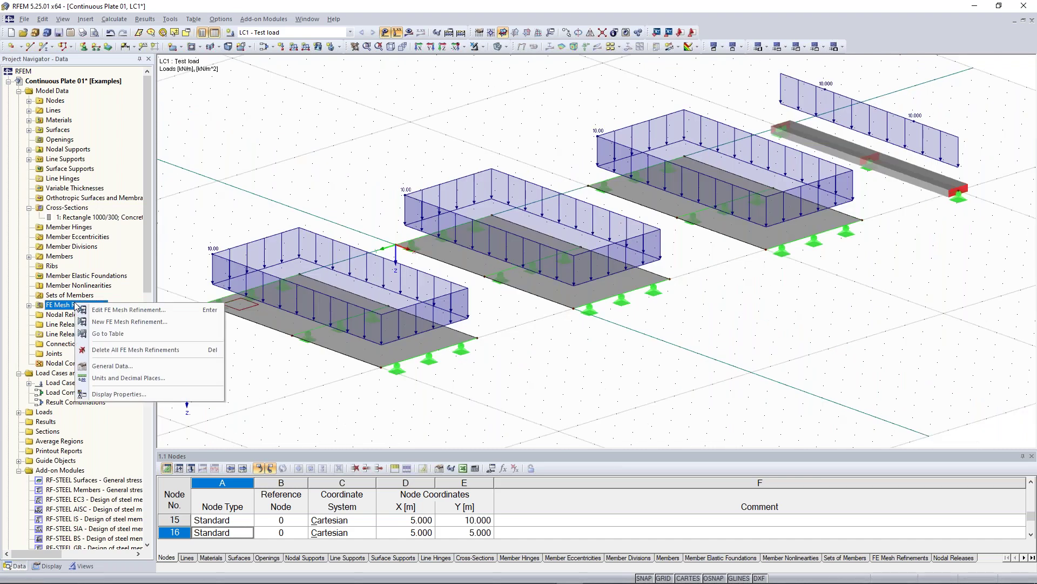
pyautogui.click(137, 323)
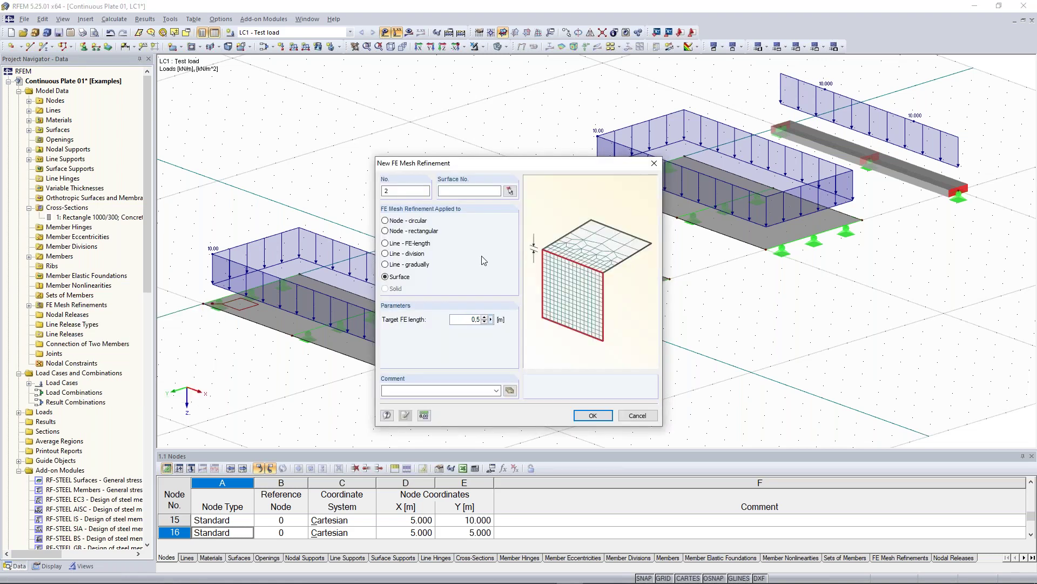
pyautogui.click(507, 194)
pyautogui.click(489, 267)
pyautogui.click(127, 104)
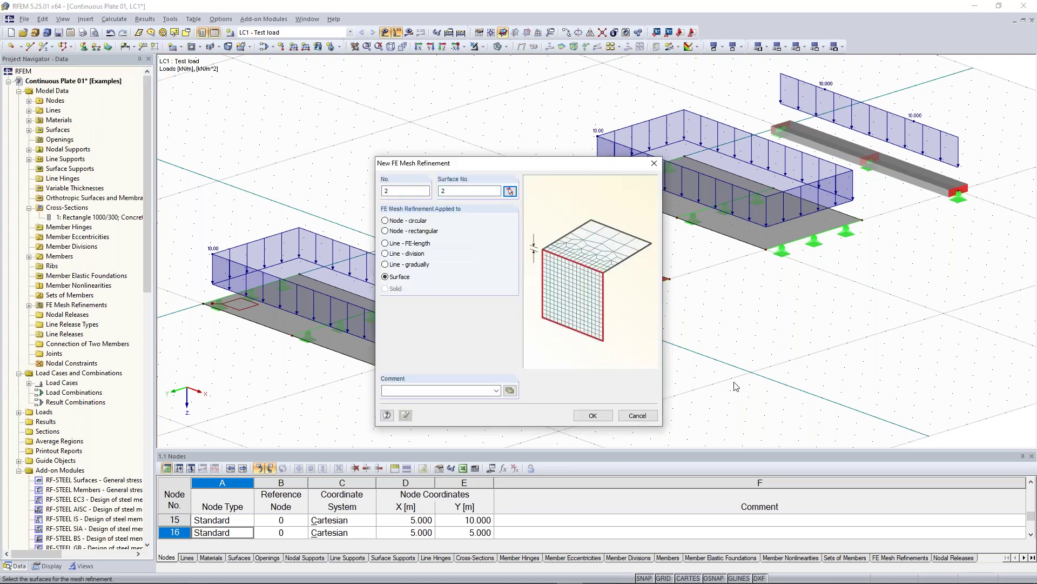
pyautogui.click(593, 415)
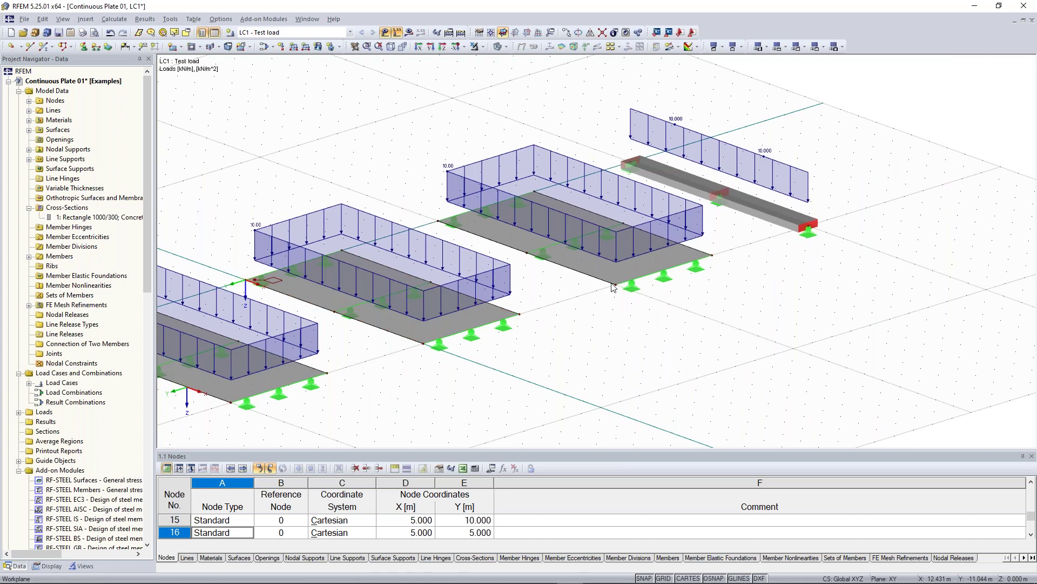
# Create a third surface FE mesh refinement with a target FE length of 0.1 m on surface 3.
pyautogui.rightClick(517, 242)
pyautogui.moveTo(559, 277)
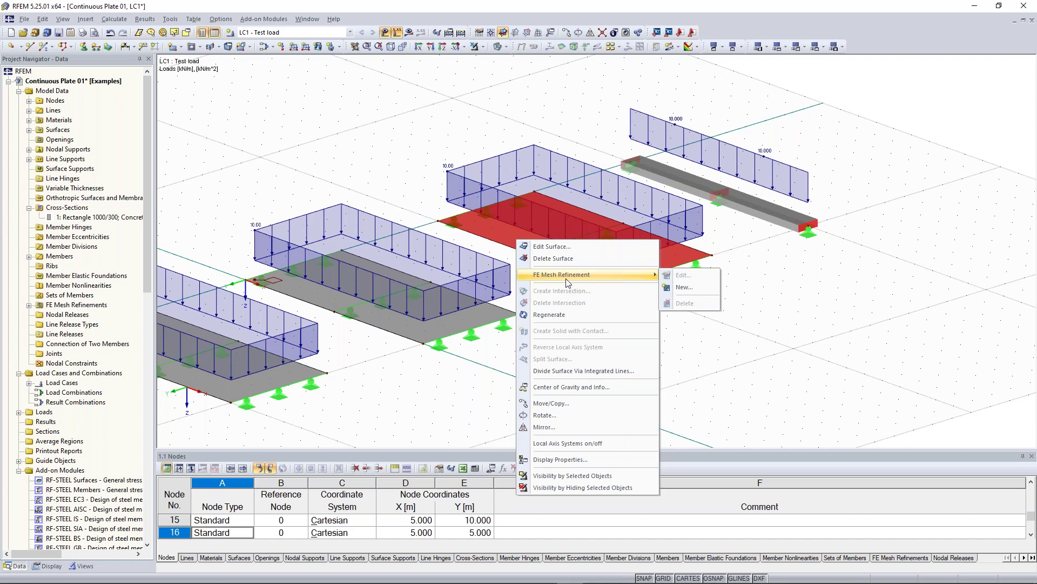
pyautogui.click(684, 287)
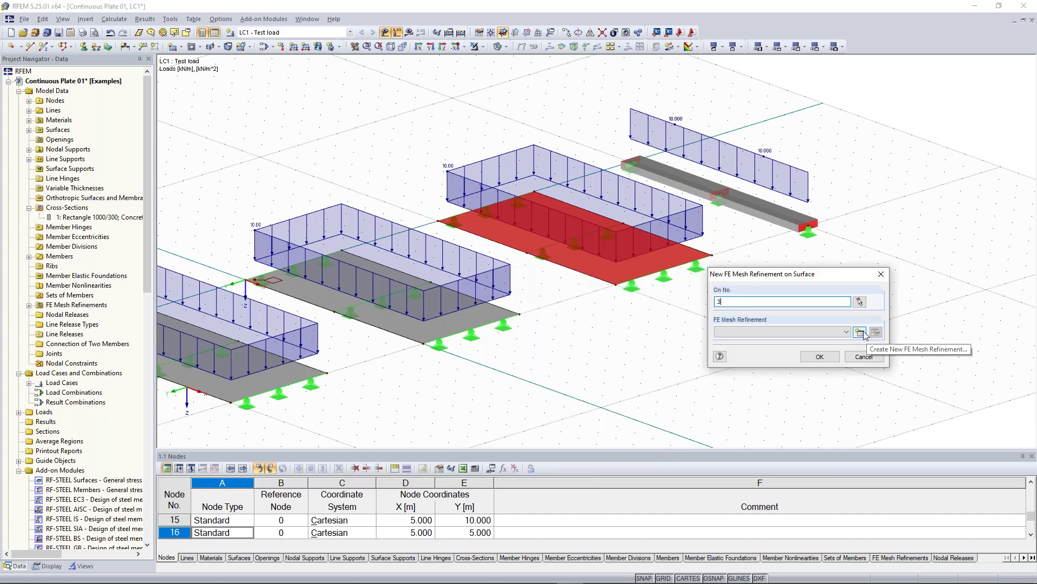
pyautogui.click(859, 332)
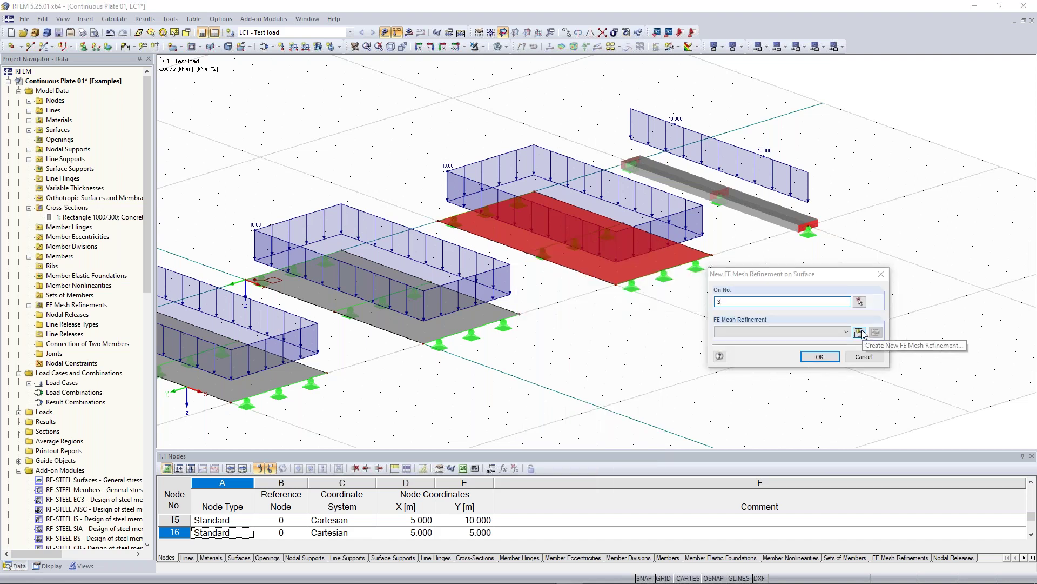
pyautogui.write('0,1')
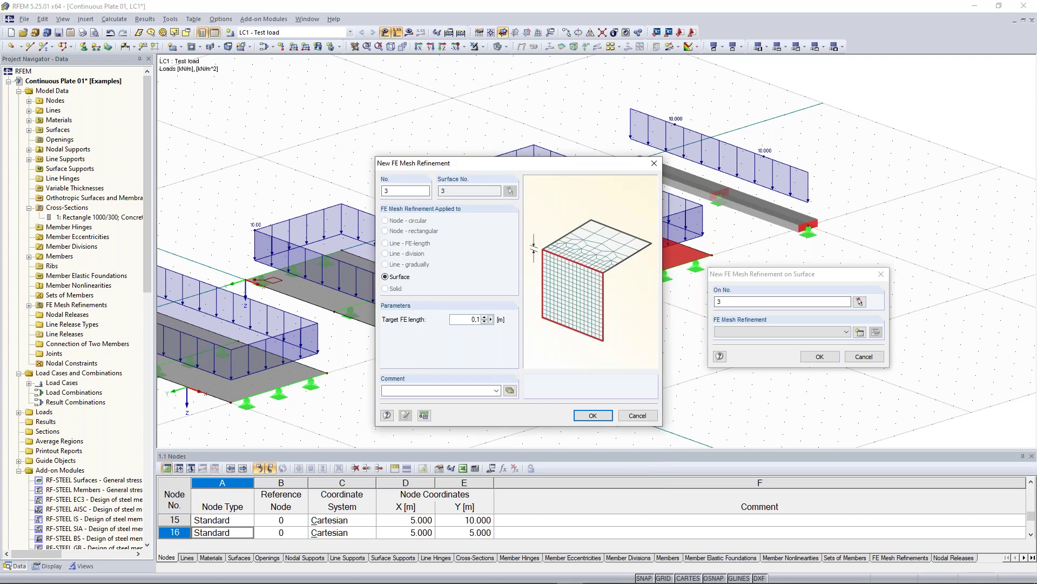
pyautogui.click(593, 414)
pyautogui.press('Return')
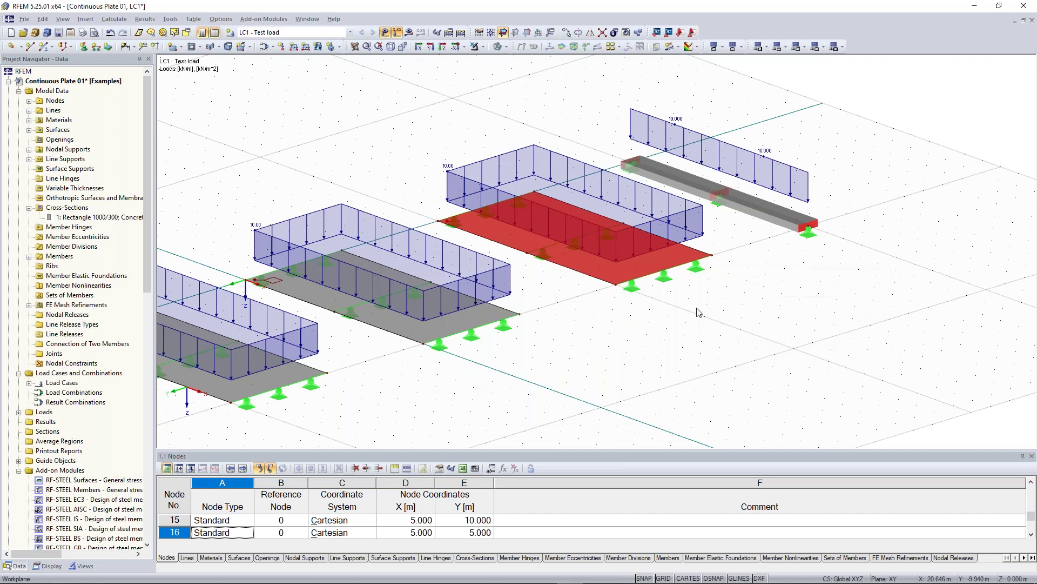
# Start a new section for result diagrams and name it 1-1.
pyautogui.moveTo(393, 381); pyautogui.dragTo(550, 384, button='middle')
pyautogui.scroll(1, 378, 266)
pyautogui.scroll(3, 378, 269)
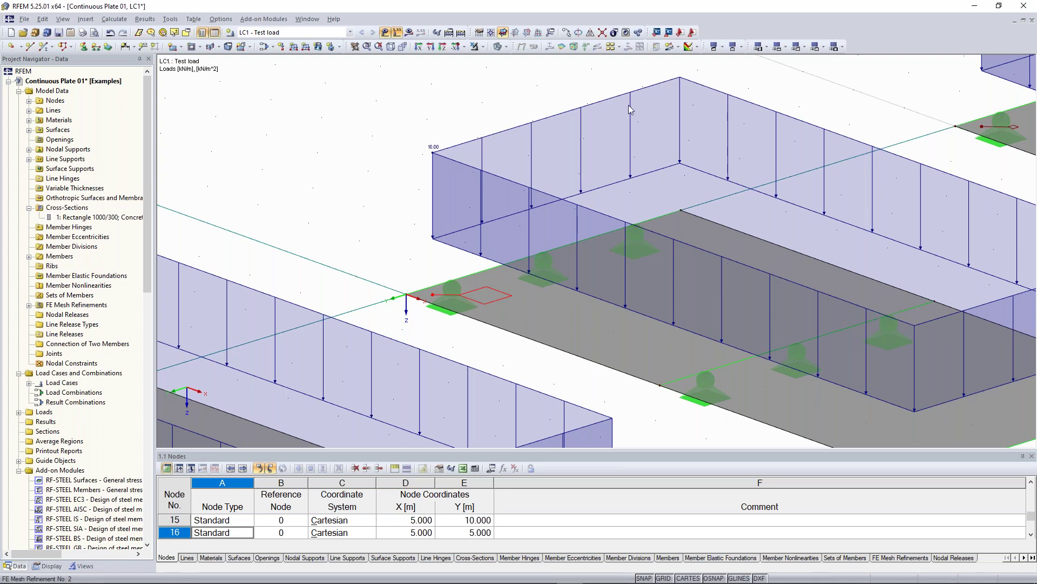
pyautogui.scroll(-3, 524, 145)
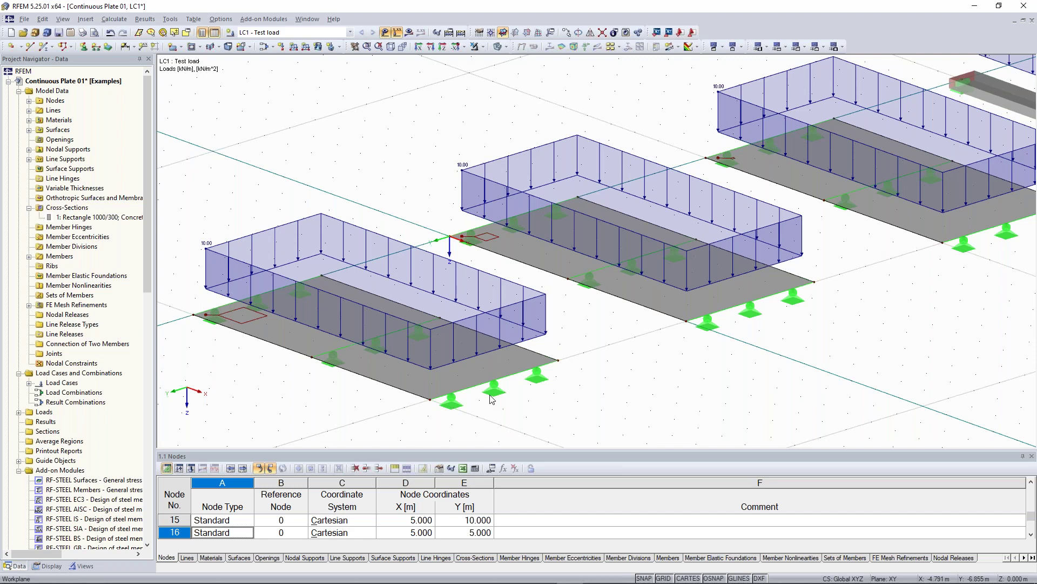
pyautogui.scroll(-4, 491, 396)
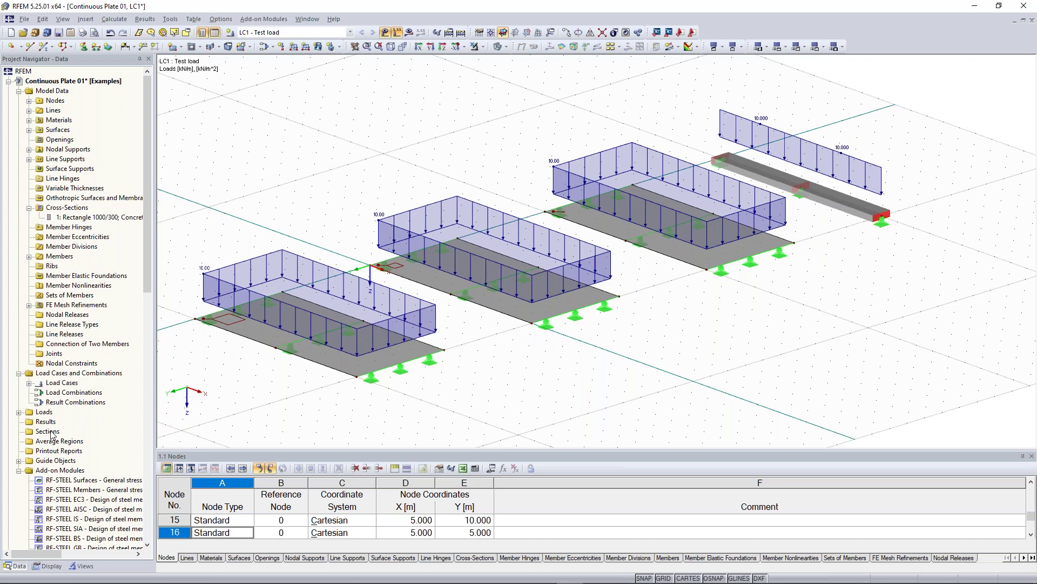
pyautogui.rightClick(47, 431)
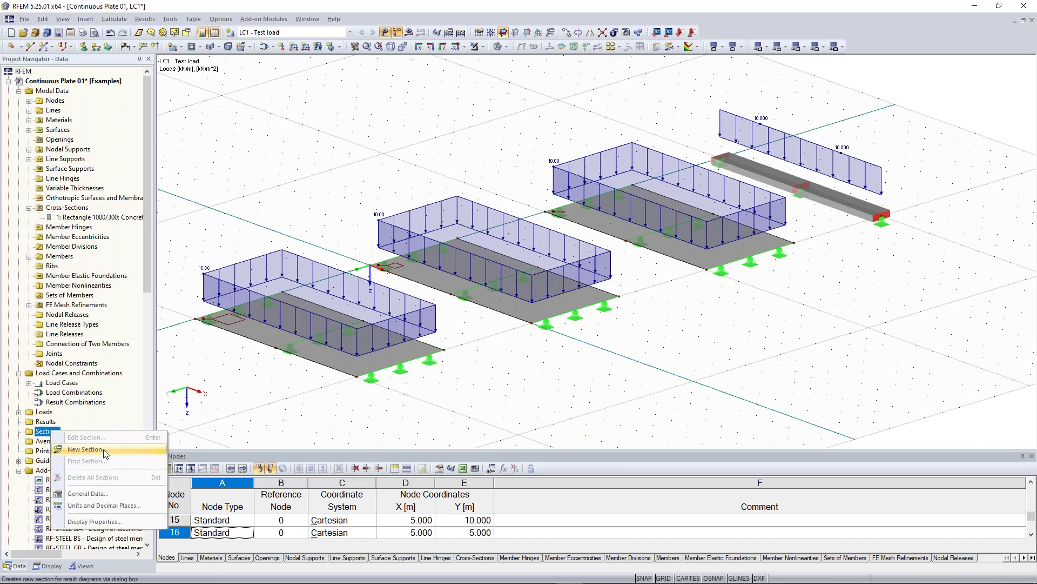
pyautogui.click(86, 449)
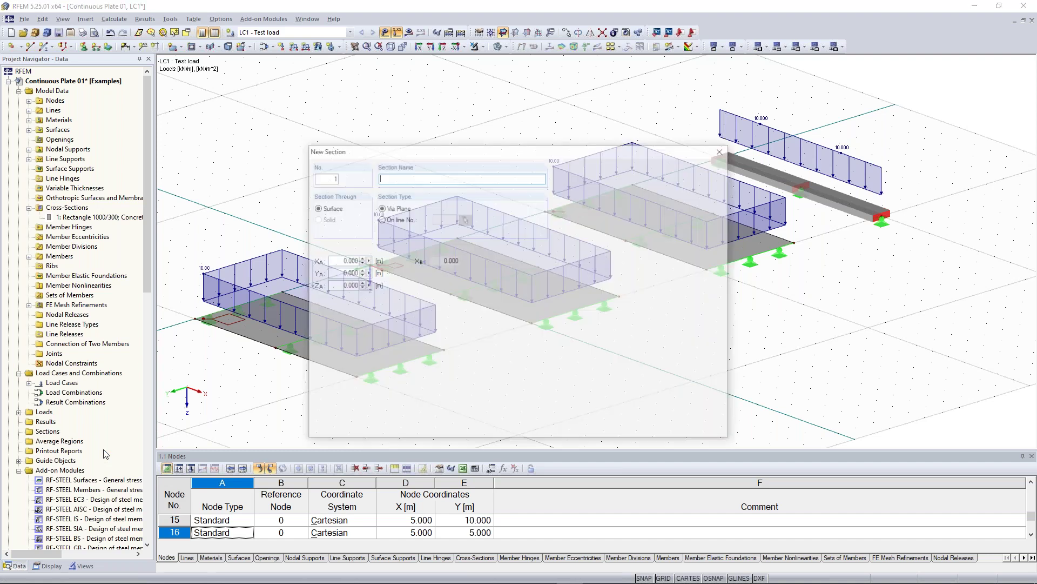
pyautogui.write('1-1')
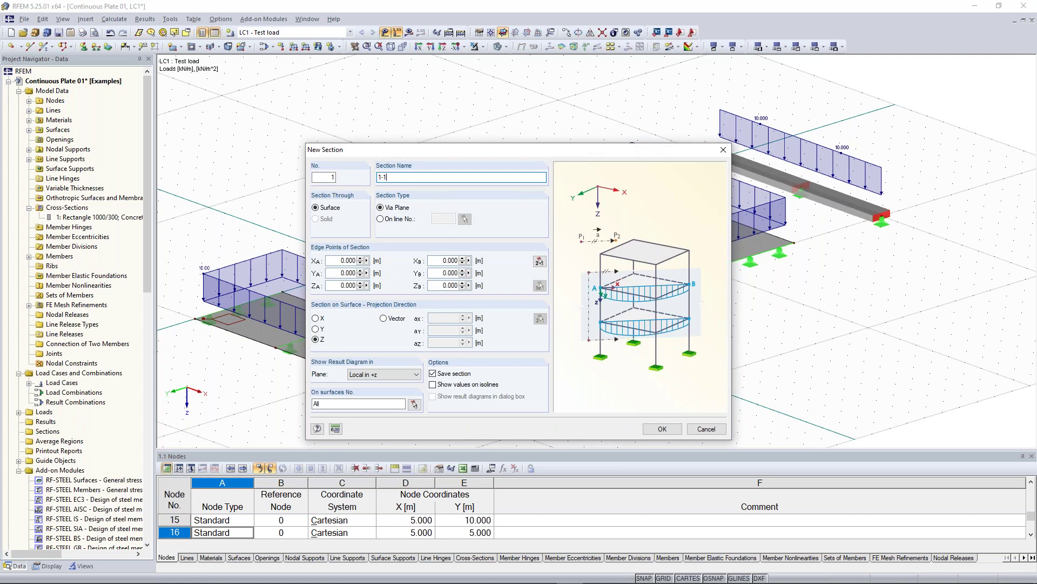
# Try A-A as the section name and return it to 1-1.
pyautogui.press('BackSpace')
pyautogui.press('BackSpace')
pyautogui.press('BackSpace')
pyautogui.write('A-A')
pyautogui.press('BackSpace')
pyautogui.press('BackSpace')
pyautogui.press('BackSpace')
pyautogui.write('1-1')
# Keep the section's projection direction Z and result diagram plane Local in +z, and limit it to surface 1.
pyautogui.click(323, 343)
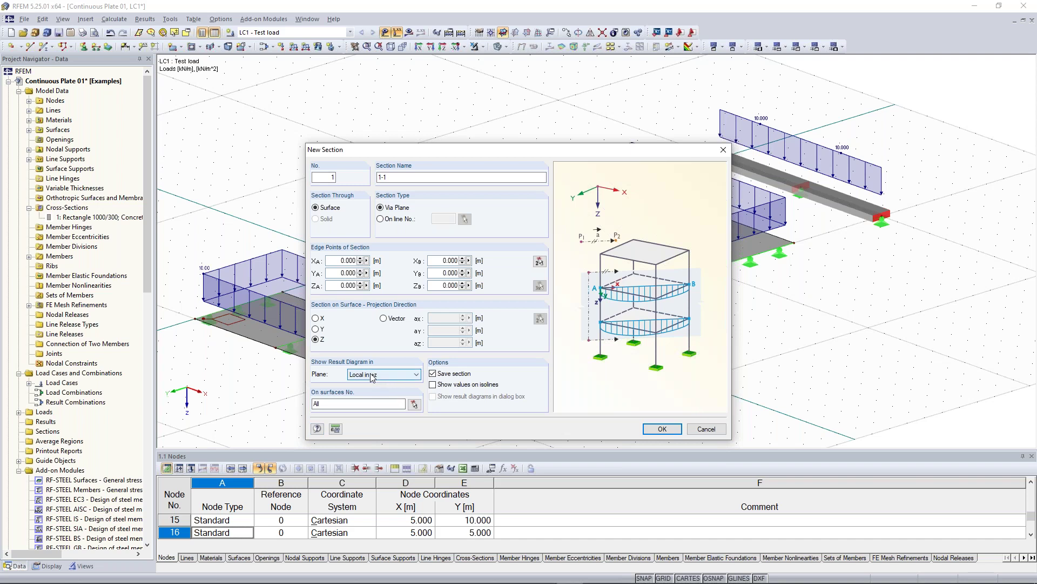
pyautogui.click(373, 377)
pyautogui.click(375, 379)
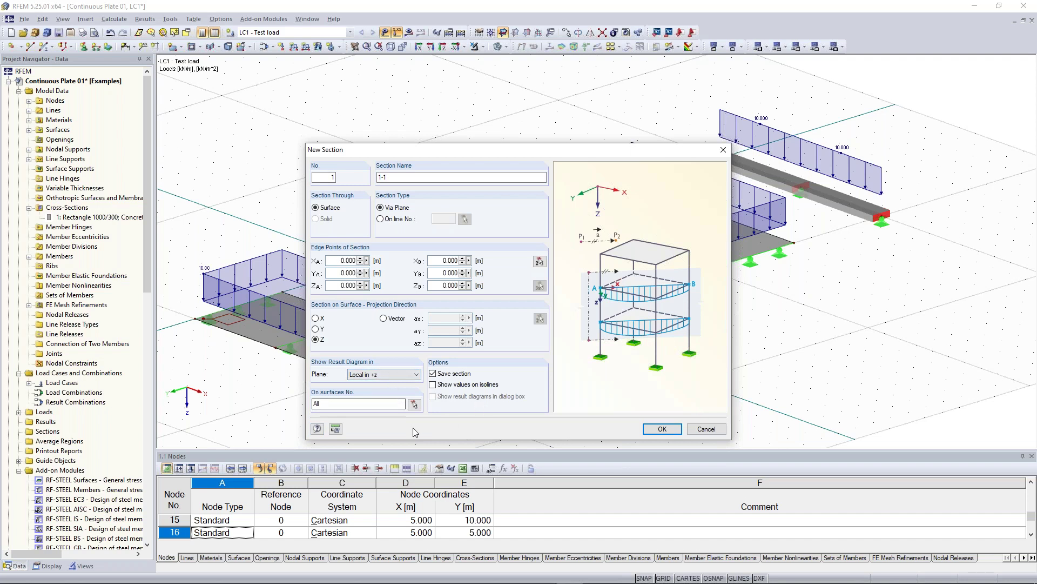
pyautogui.click(414, 404)
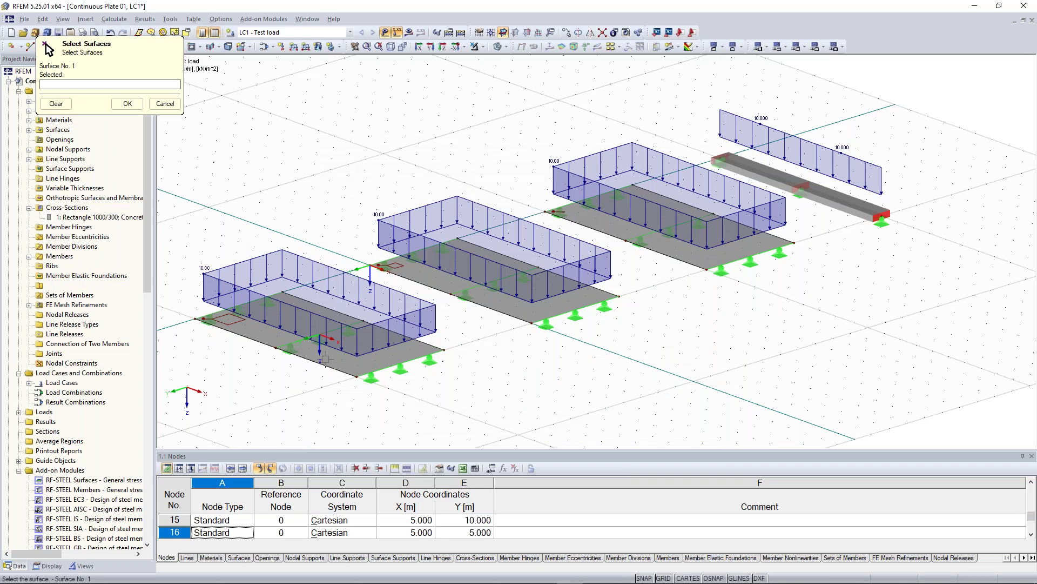
pyautogui.click(127, 103)
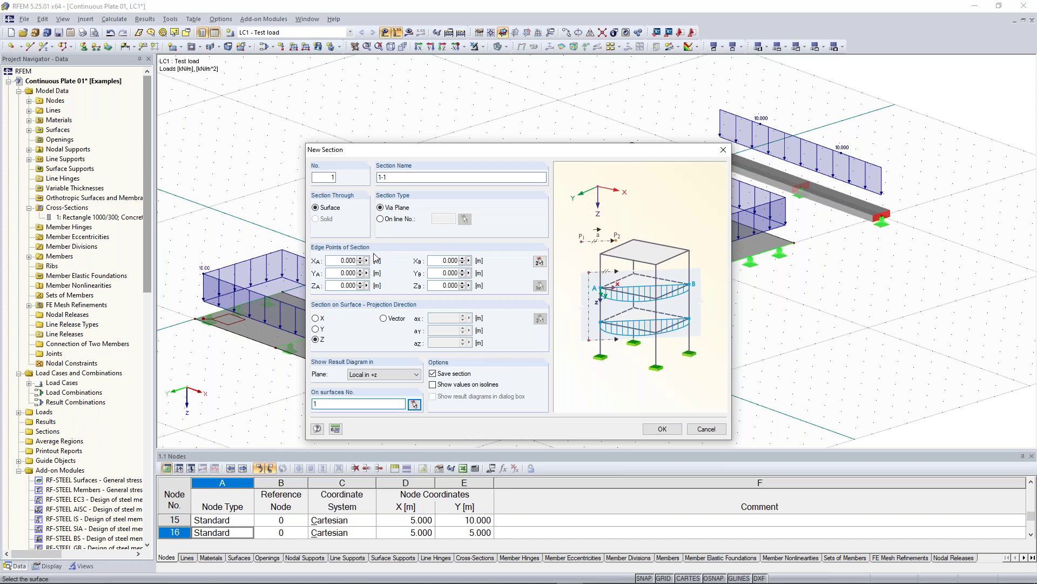
# Pick the section's edge points at X 0, Y 7.5 m and X 10, Y 7.5 m, and create the section.
pyautogui.click(539, 260)
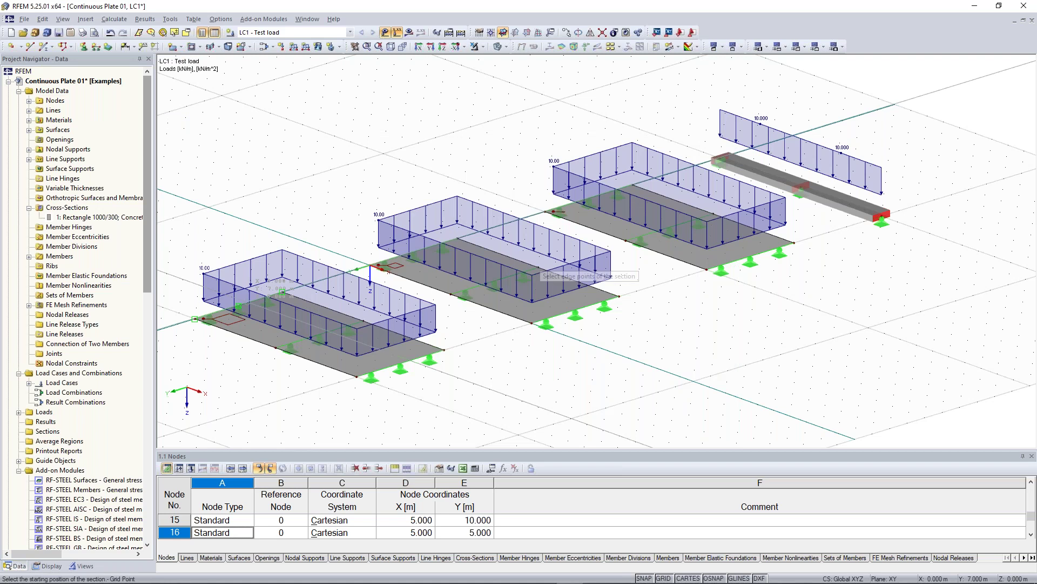
pyautogui.click(195, 319)
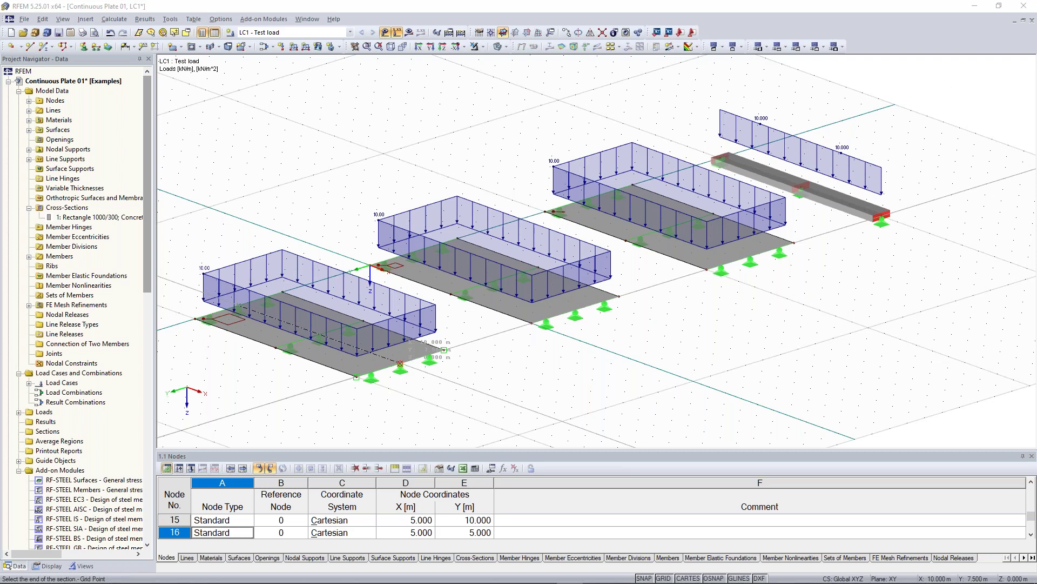
pyautogui.click(400, 364)
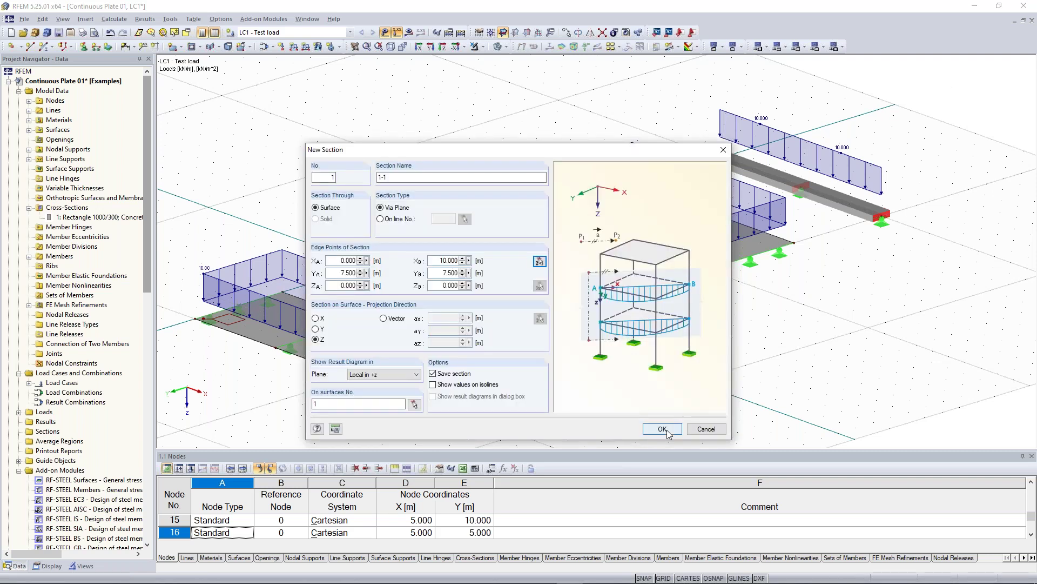
pyautogui.click(668, 433)
# Hide the loads and copy section 1-1 to the matching mid-edge positions on the second and third plates.
pyautogui.moveTo(292, 388); pyautogui.dragTo(413, 327, button='middle')
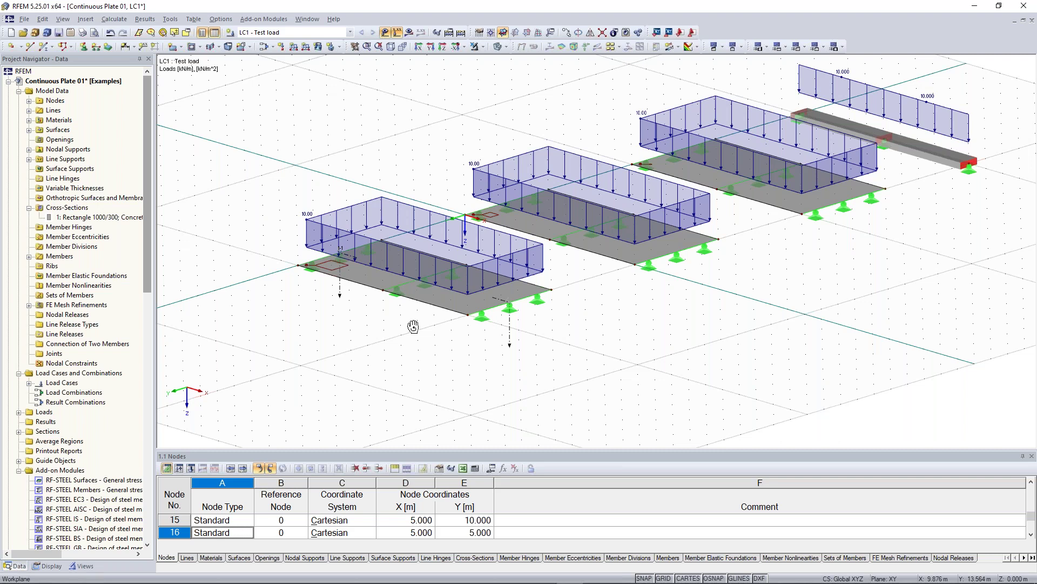
pyautogui.keyDown('ctrl'); pyautogui.moveTo(413, 326); pyautogui.dragTo(425, 321, button='middle'); pyautogui.keyUp('ctrl')
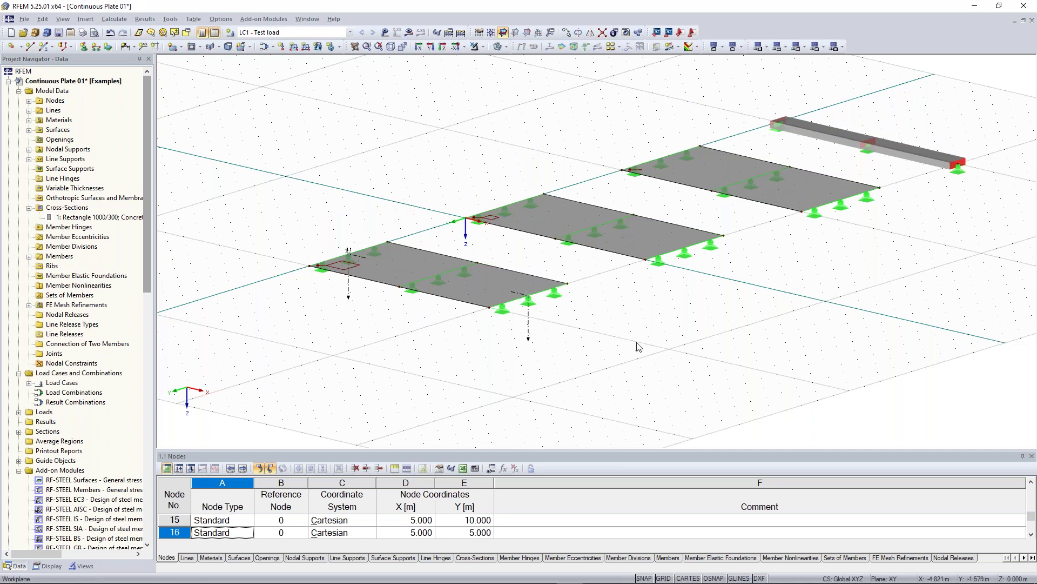
pyautogui.moveTo(636, 343); pyautogui.dragTo(667, 367, button='middle')
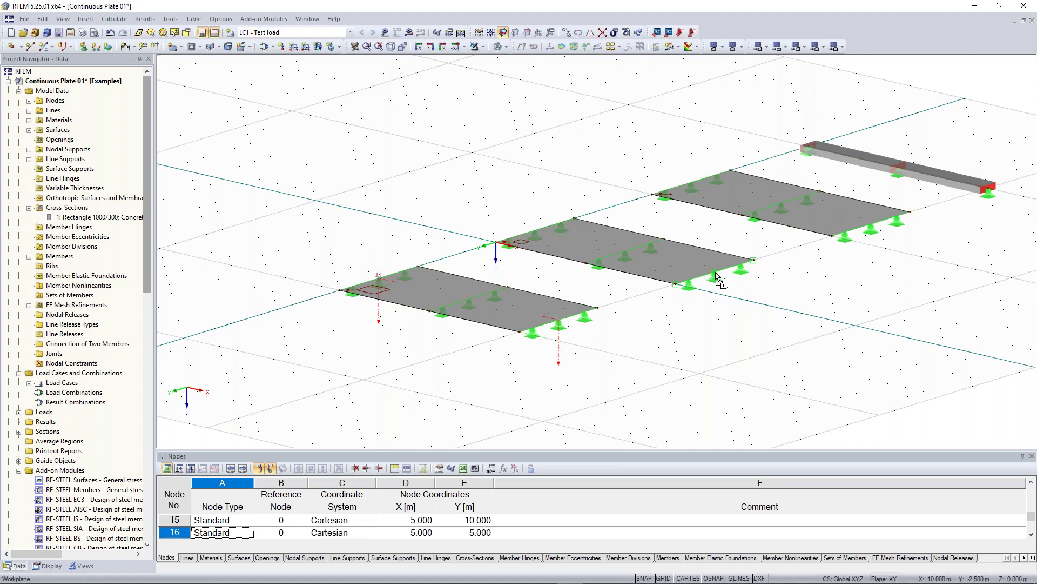
pyautogui.moveTo(719, 300); pyautogui.dragTo(594, 357, button='middle')
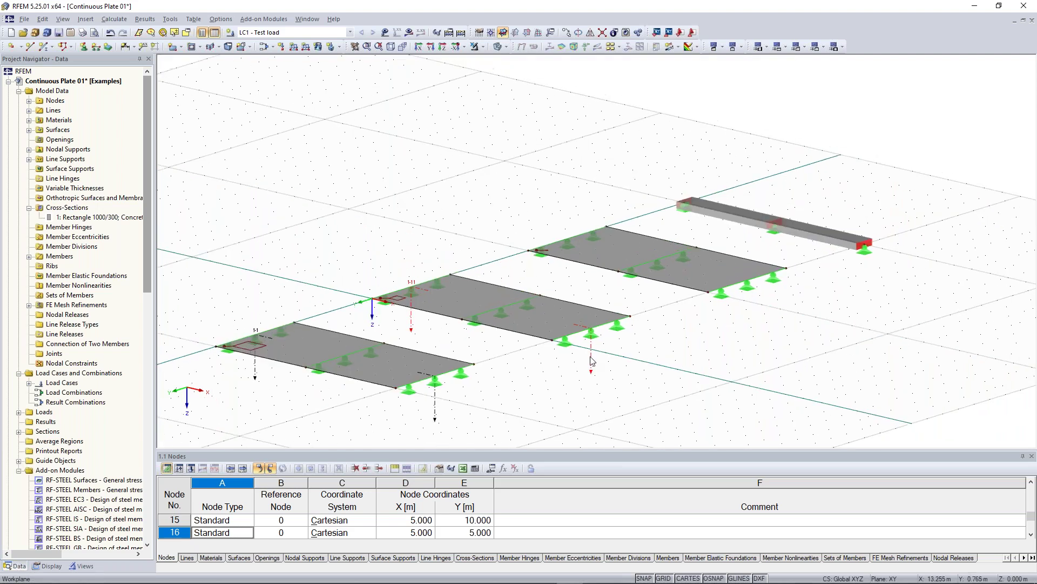
pyautogui.click(751, 285)
# Rename the copied section on the second plate as 2-2 and assign it to surface 2.
pyautogui.write('2-2')
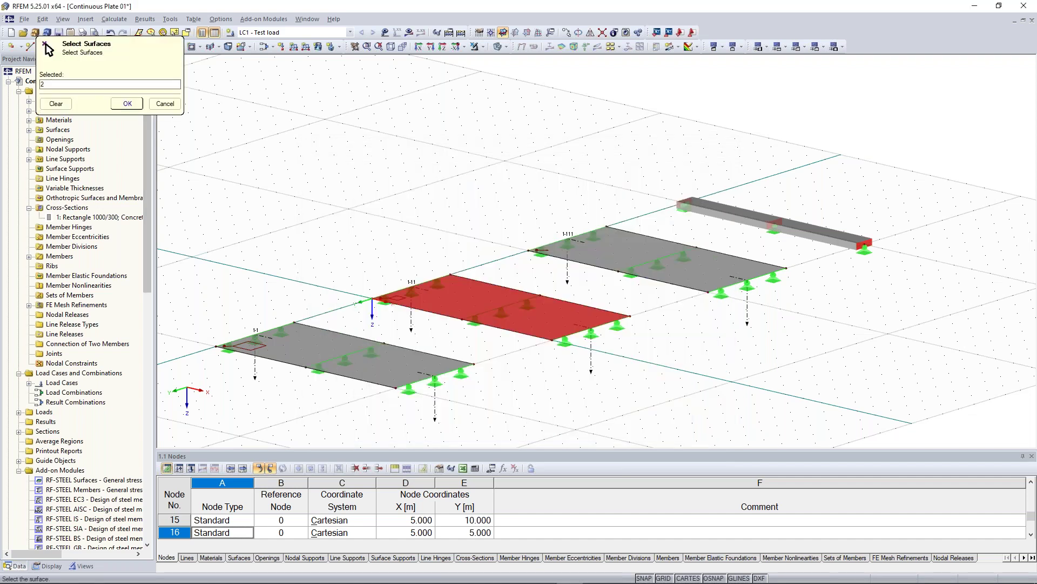
pyautogui.click(127, 103)
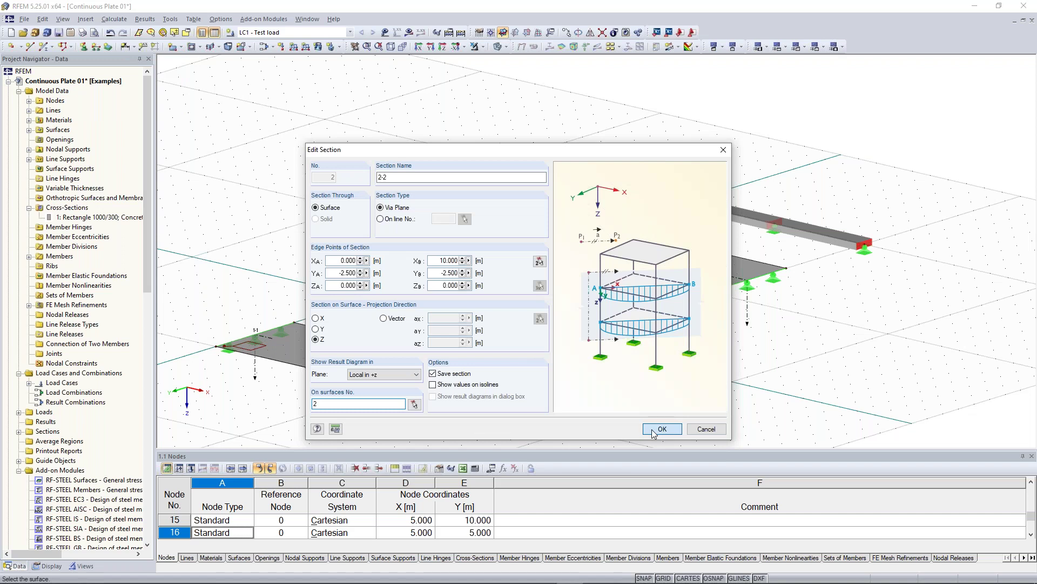
pyautogui.click(661, 428)
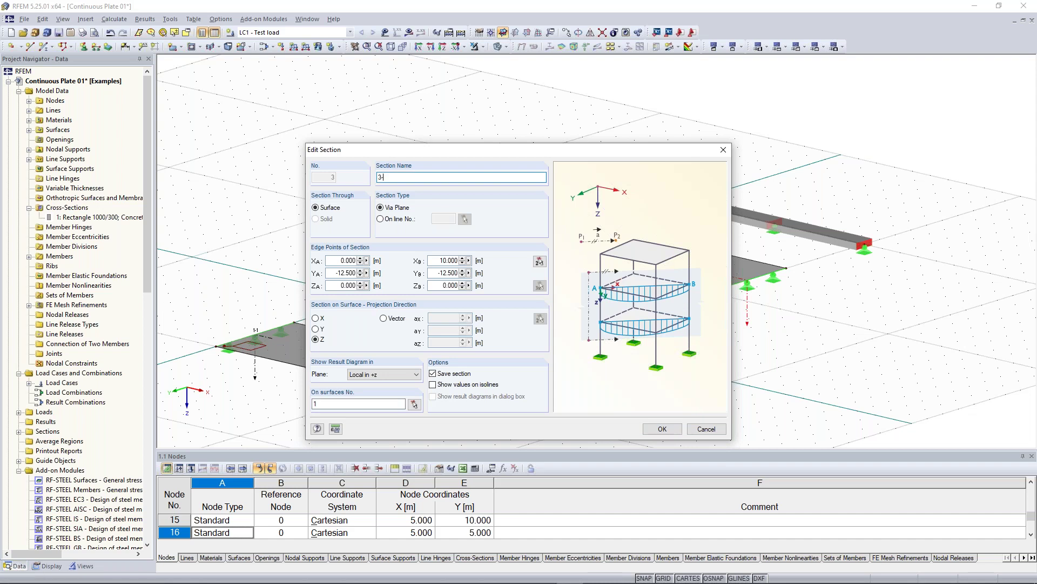
# Rename the copied section on the third plate as 3-3 and assign it to surface 3.
pyautogui.write('-3')
pyautogui.click(414, 404)
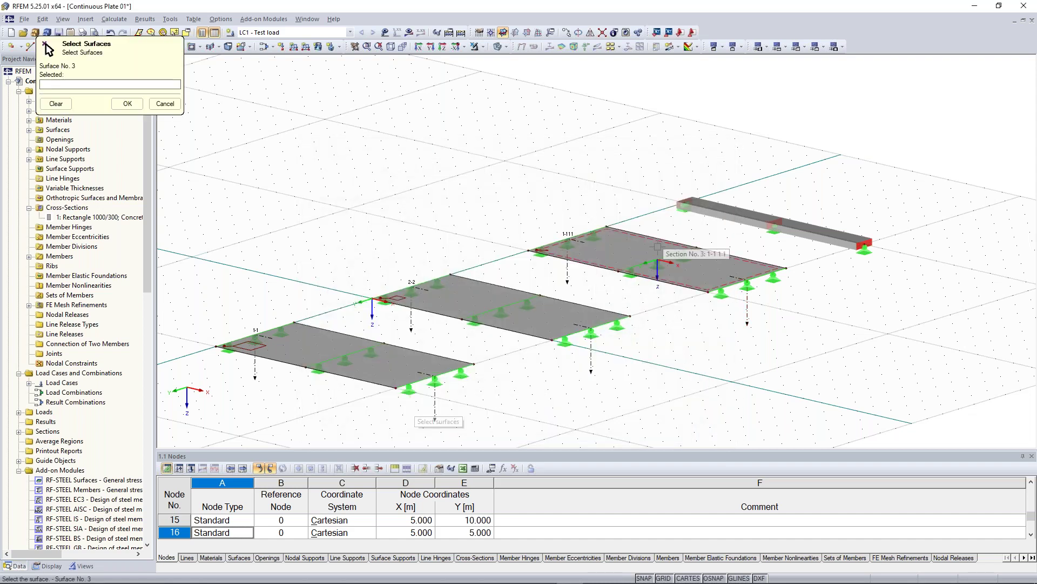
pyautogui.click(663, 246)
pyautogui.click(128, 102)
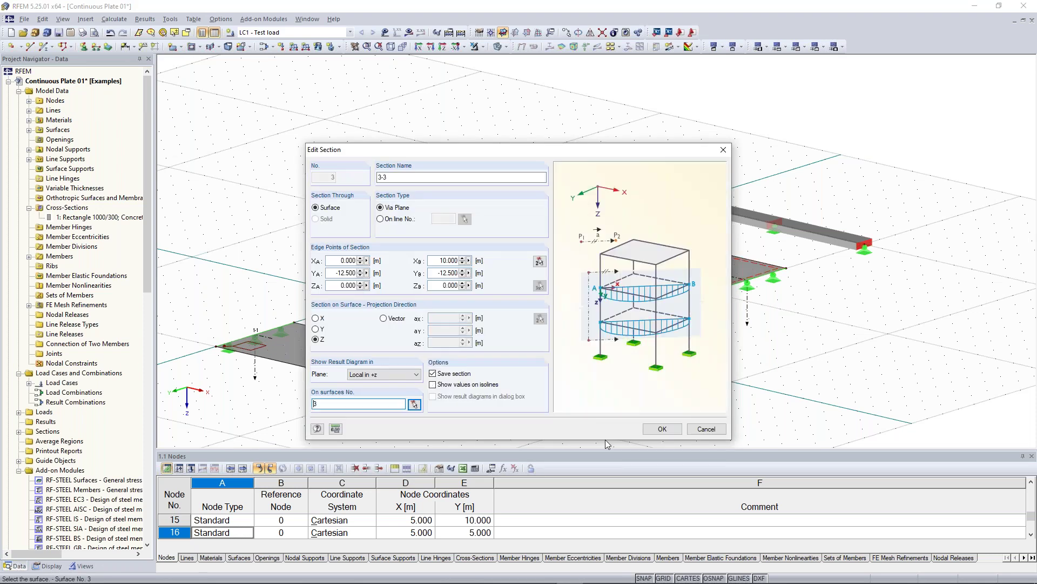
pyautogui.click(662, 429)
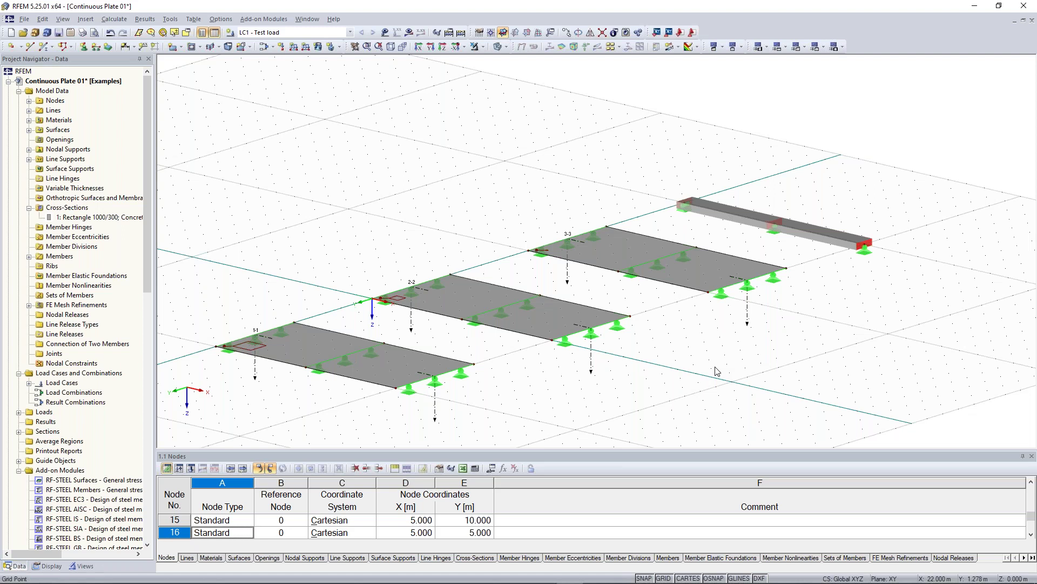
# Calculate the results of load case LC1 - Test load and show the global deformations.
pyautogui.keyDown('ctrl'); pyautogui.moveTo(715, 372); pyautogui.dragTo(689, 370, button='middle'); pyautogui.keyUp('ctrl')
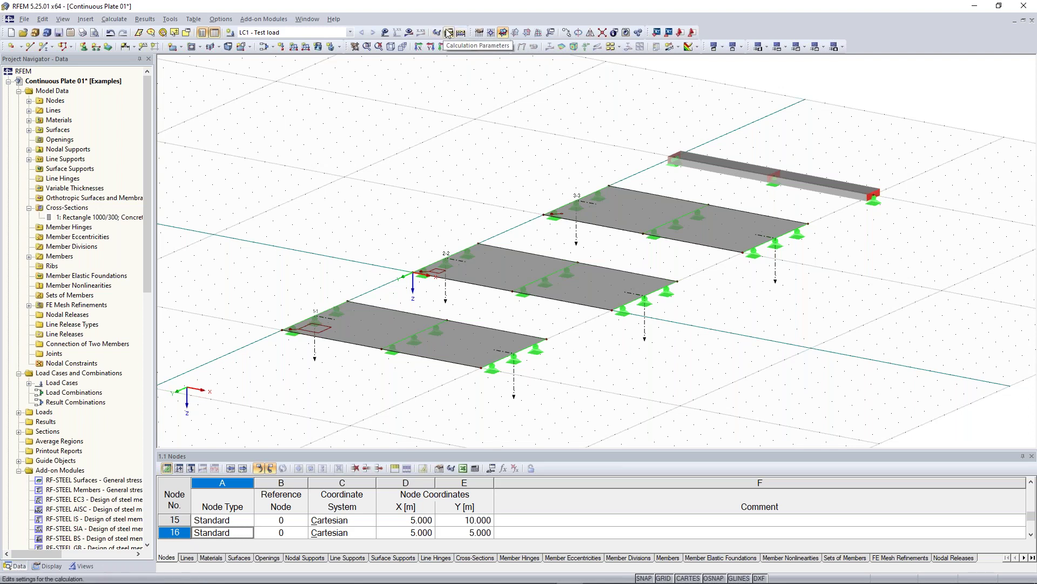
pyautogui.click(115, 20)
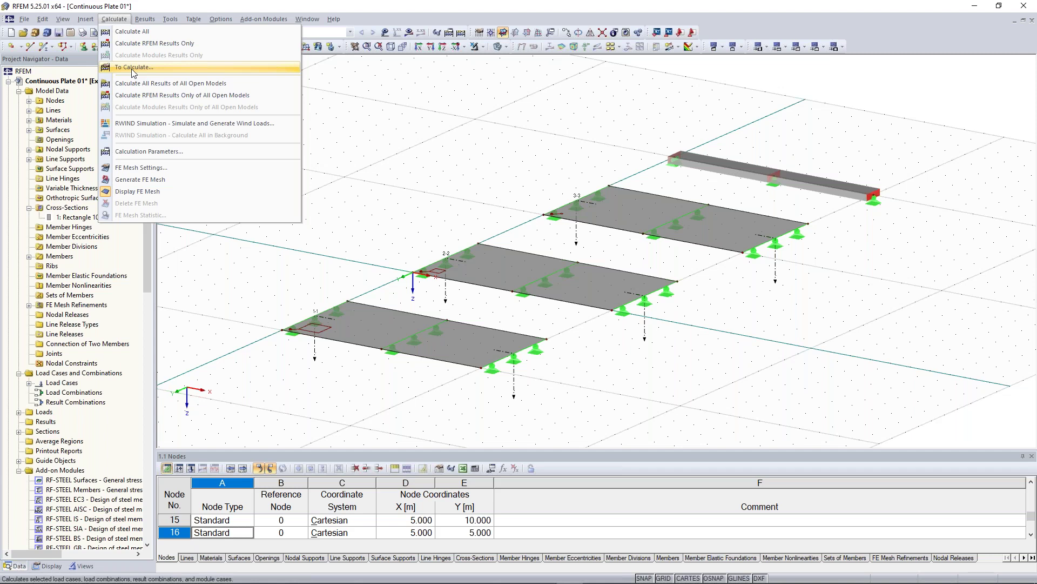
pyautogui.click(376, 111)
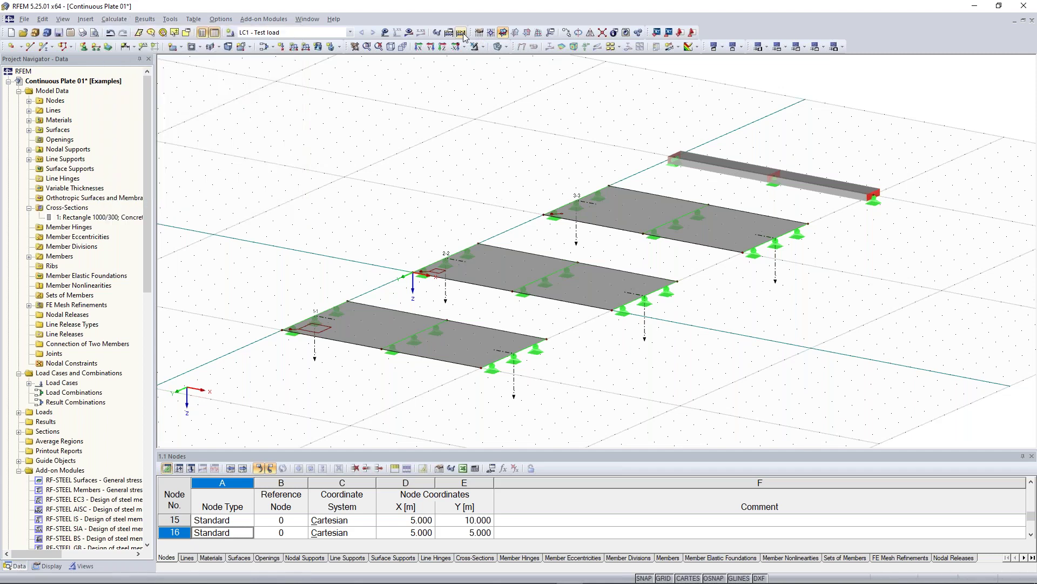
pyautogui.click(462, 33)
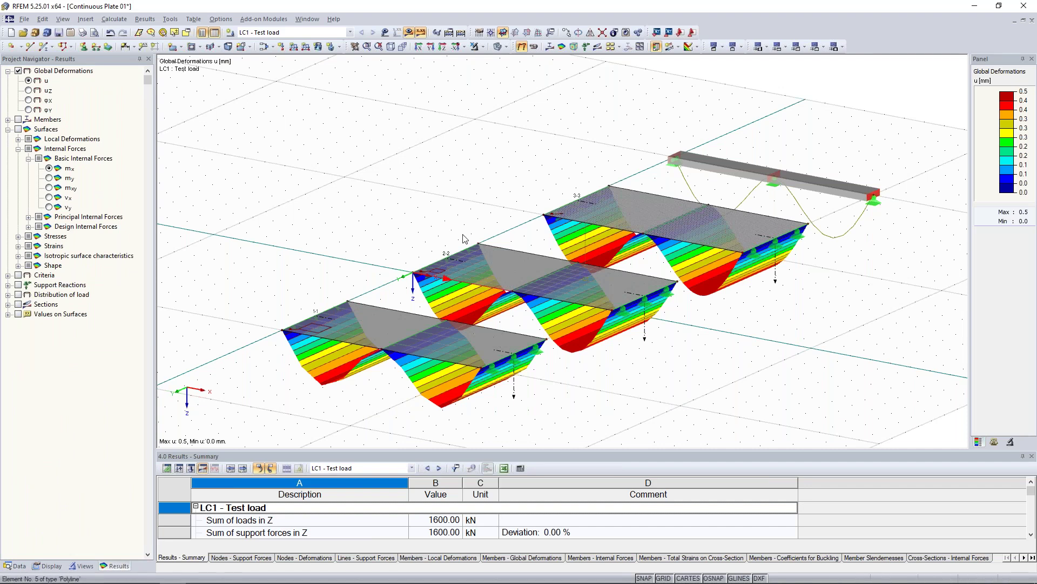
# Switch the model to wireframe display and examine the FE meshes and global deformations u of the plates.
pyautogui.moveTo(356, 219); pyautogui.dragTo(393, 174, button='middle')
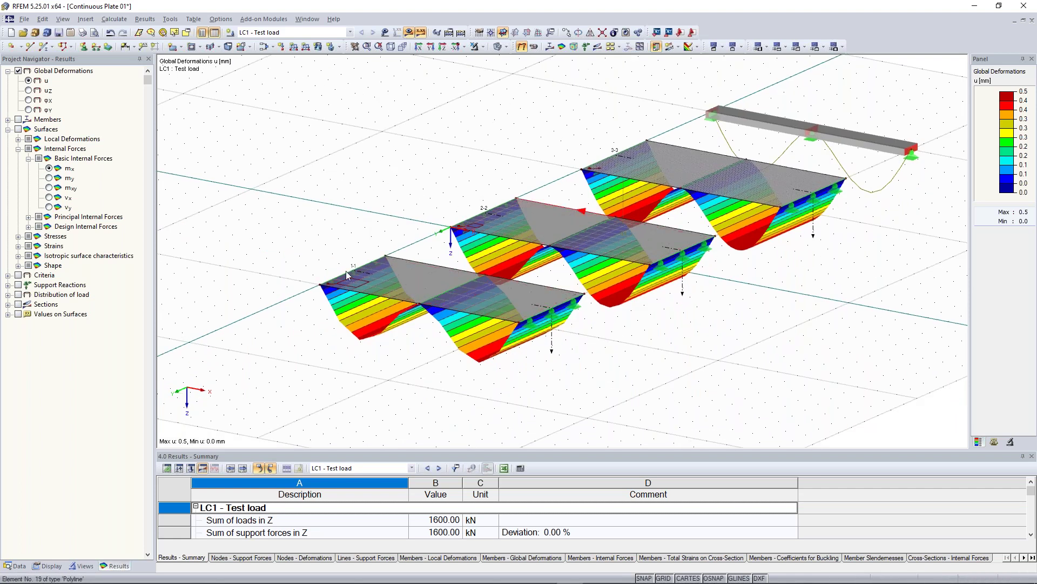
pyautogui.scroll(1, 346, 271)
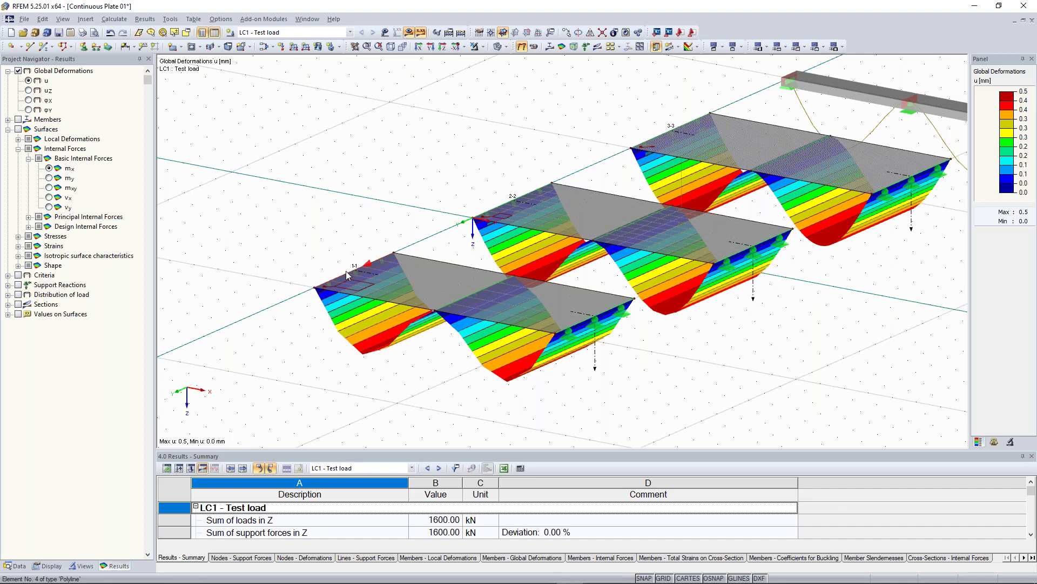
pyautogui.scroll(1, 346, 271)
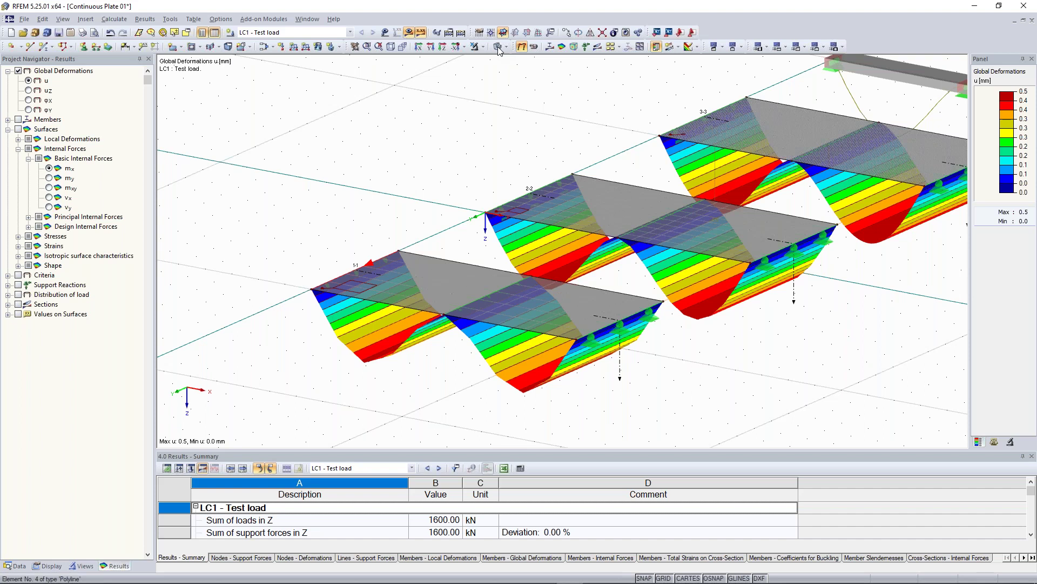
pyautogui.click(497, 47)
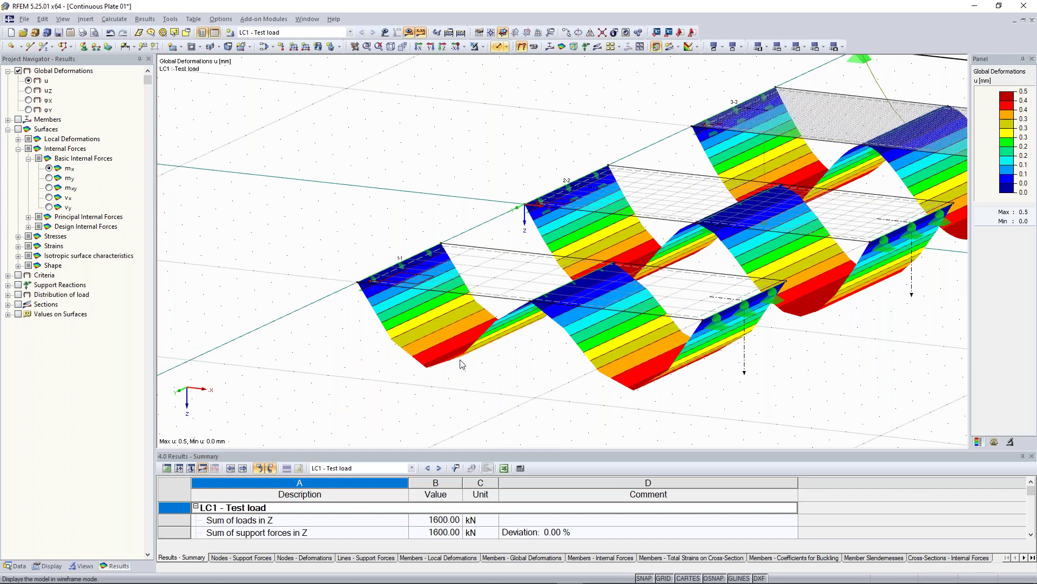
pyautogui.scroll(5, 462, 363)
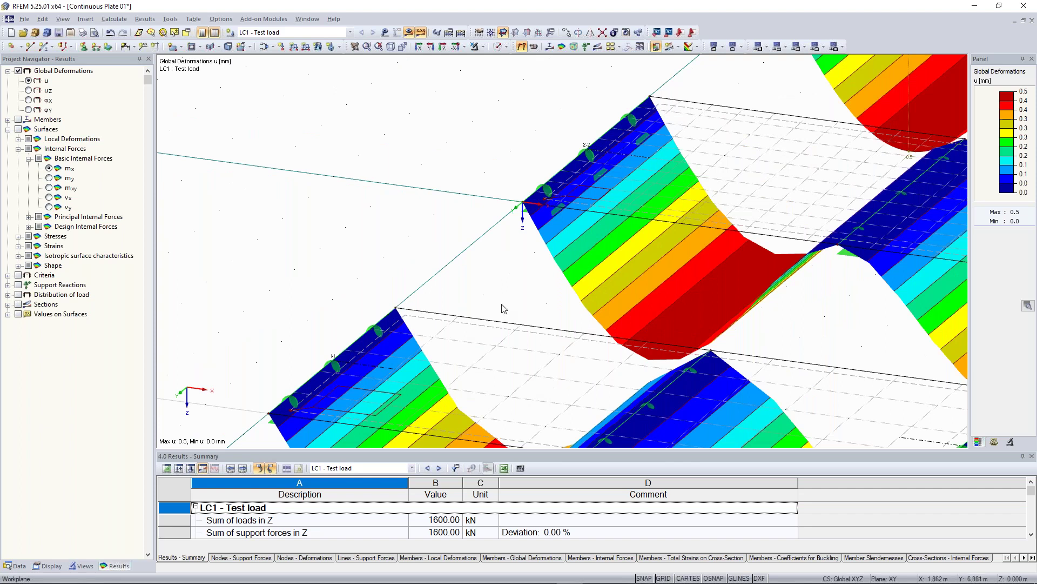
pyautogui.scroll(3, 535, 273)
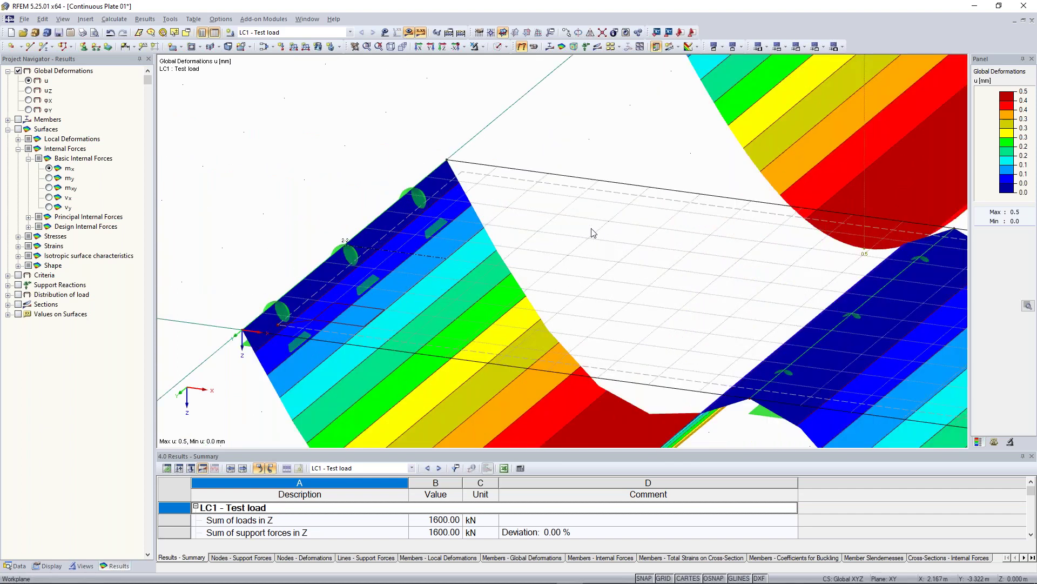
# Compare the global deformation u of the three plates with different mesh densities and the beam under LC1.
pyautogui.scroll(-2, 605, 238)
pyautogui.scroll(-2, 605, 238)
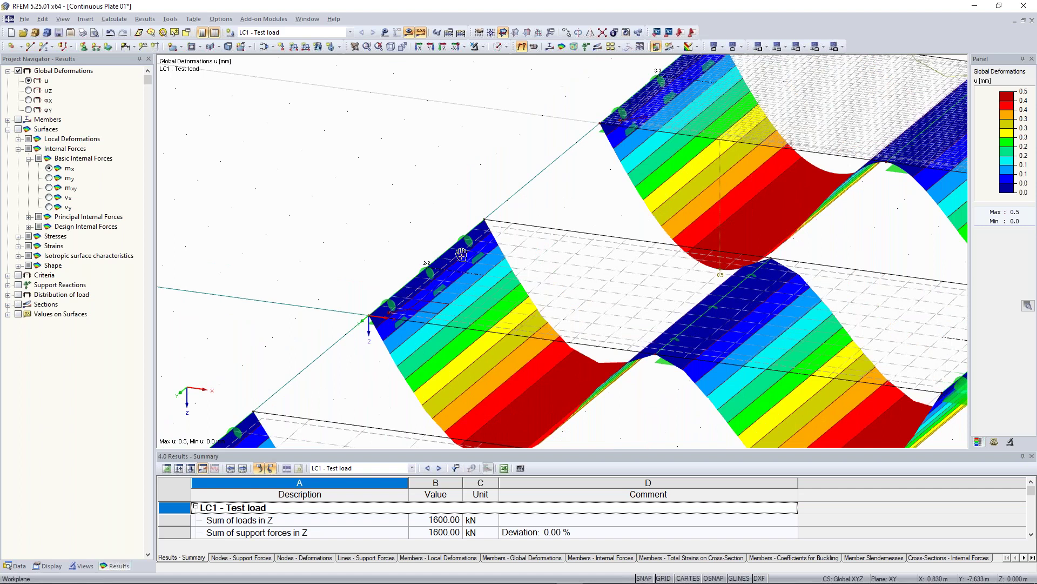
pyautogui.moveTo(702, 85); pyautogui.dragTo(469, 239, button='middle')
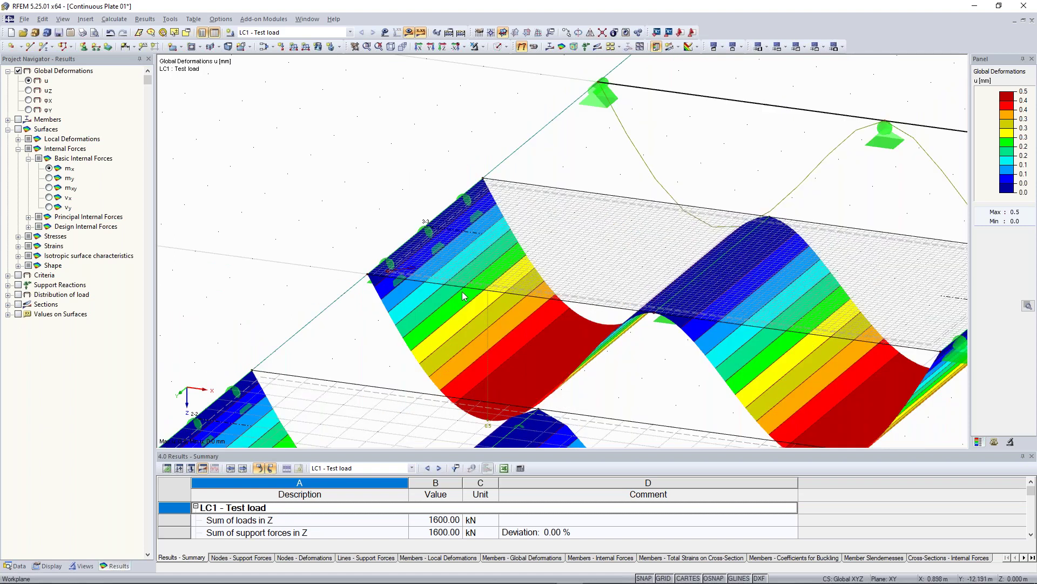
pyautogui.scroll(3, 463, 295)
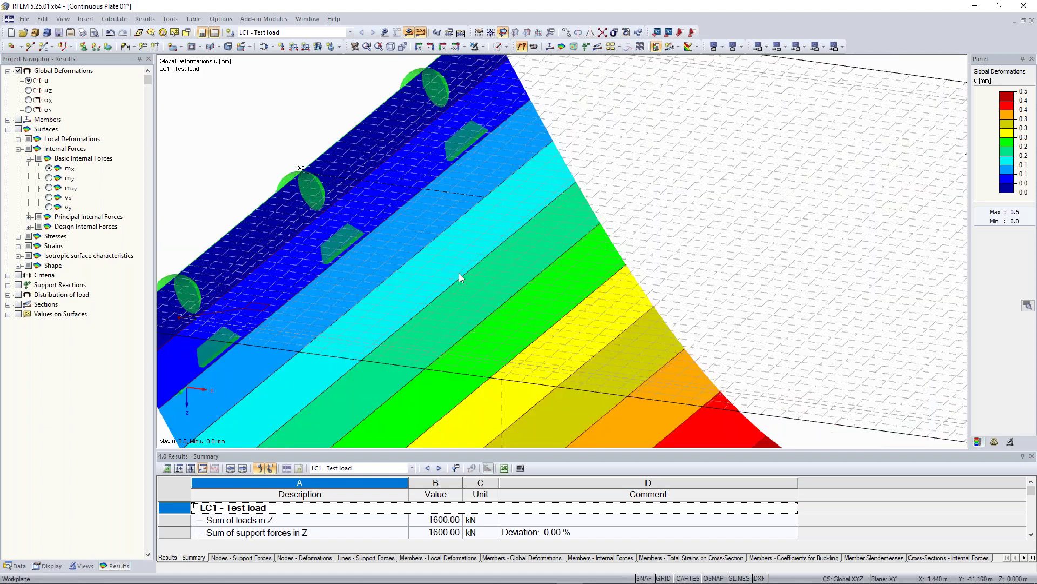
pyautogui.scroll(-4, 348, 332)
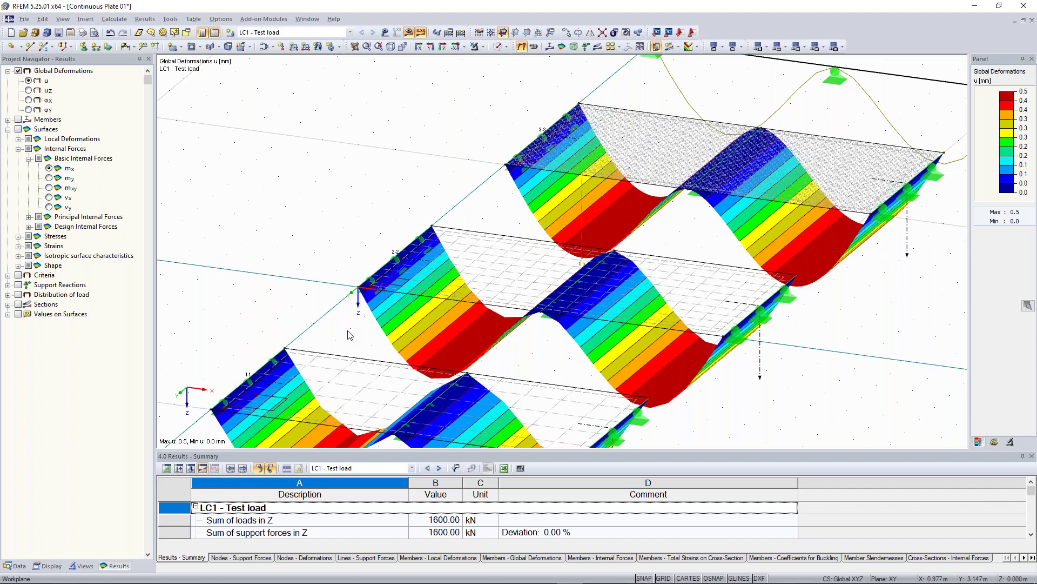
pyautogui.scroll(-4, 396, 116)
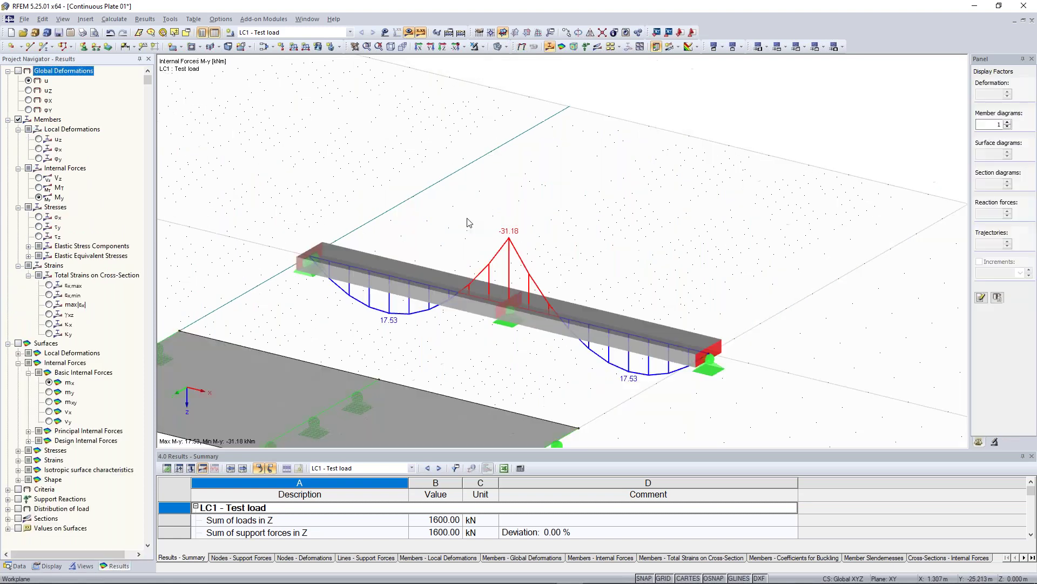
# Check the beam's shear force Vz diagram and return the member results to bending moment My.
pyautogui.scroll(-2, 550, 240)
pyautogui.keyDown('ctrl'); pyautogui.moveTo(550, 240); pyautogui.dragTo(577, 189, button='middle'); pyautogui.keyUp('ctrl')
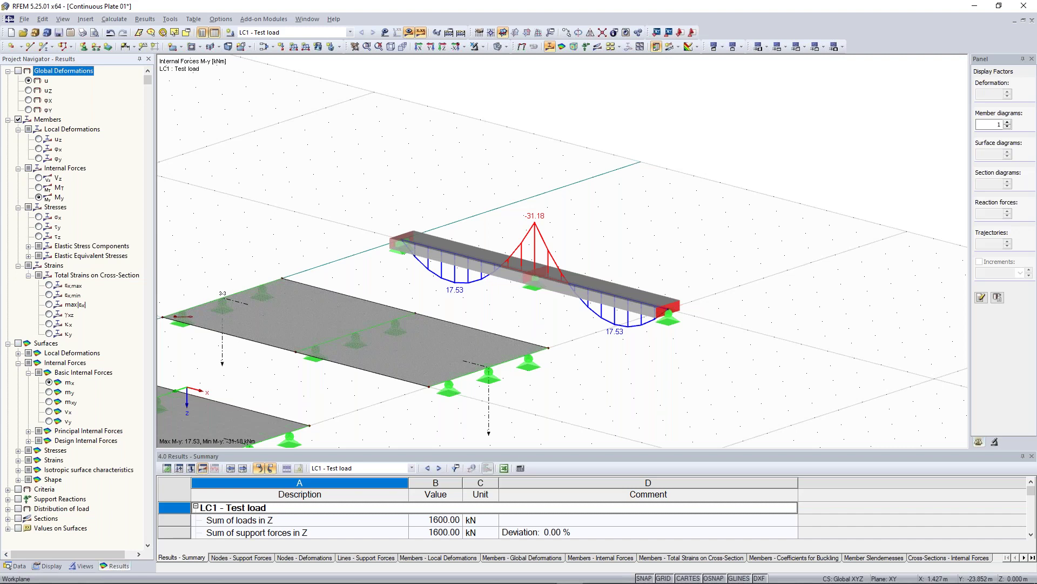
pyautogui.scroll(-2, 426, 171)
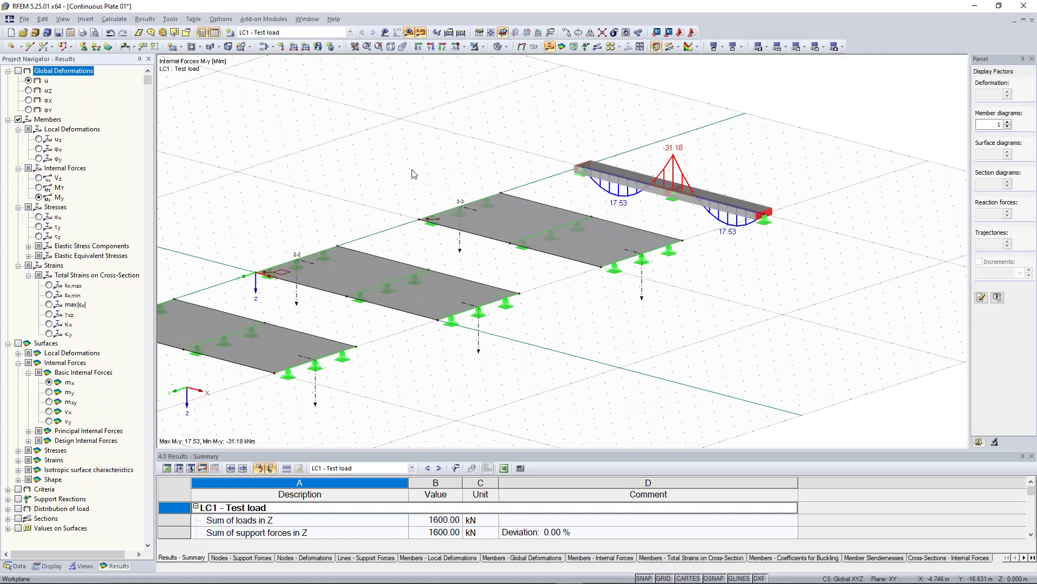
pyautogui.click(39, 177)
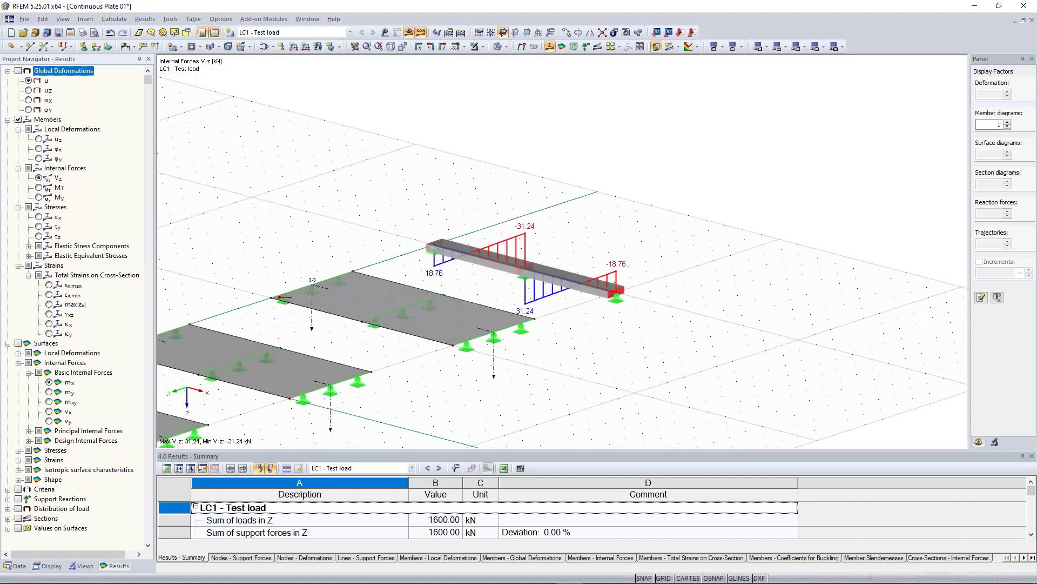
pyautogui.click(39, 197)
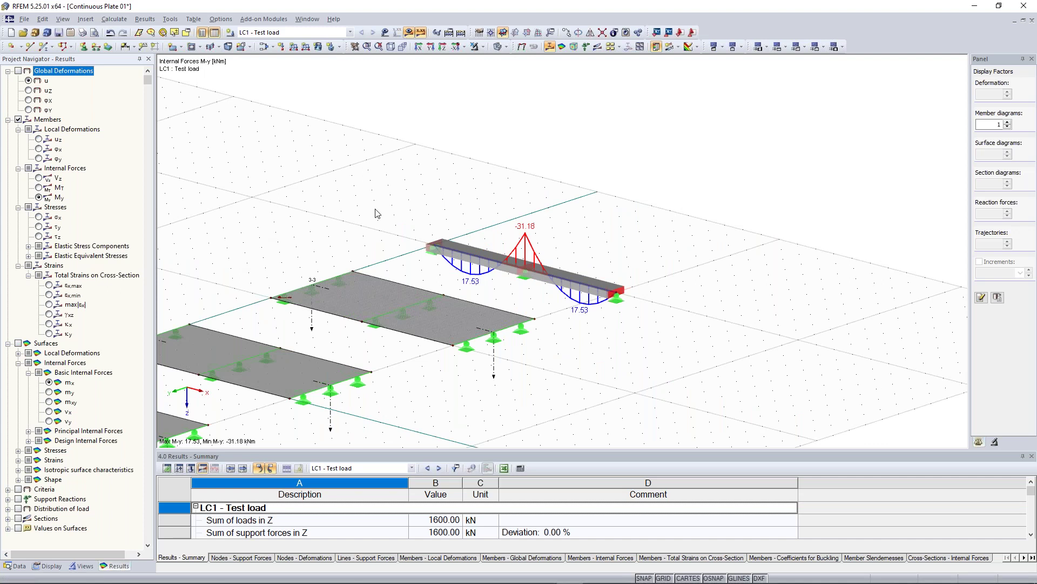
# Display the section diagrams and the surface results for basic internal force mx alongside the beam's moments.
pyautogui.scroll(-1, 377, 213)
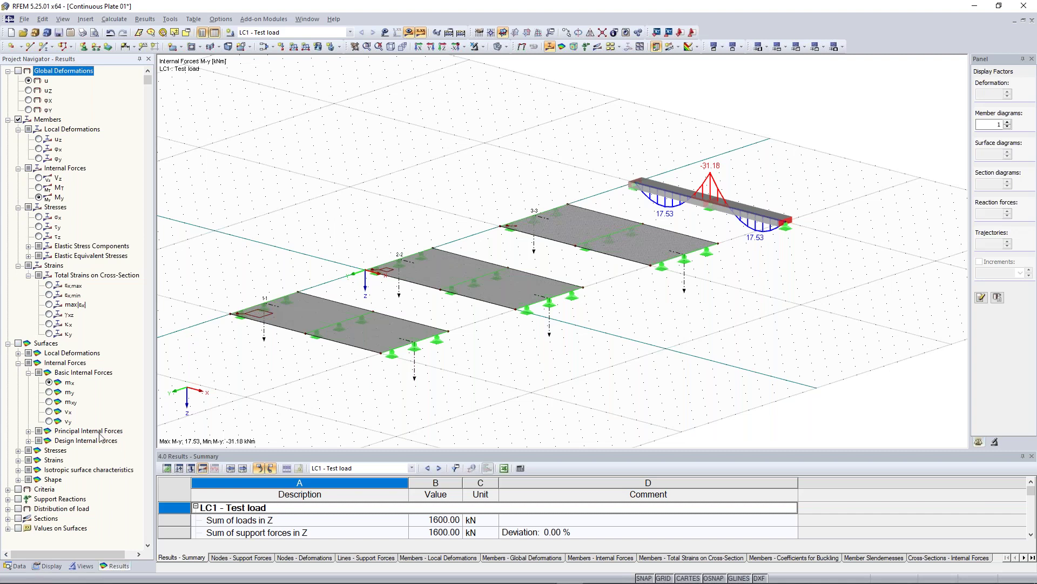
pyautogui.click(17, 518)
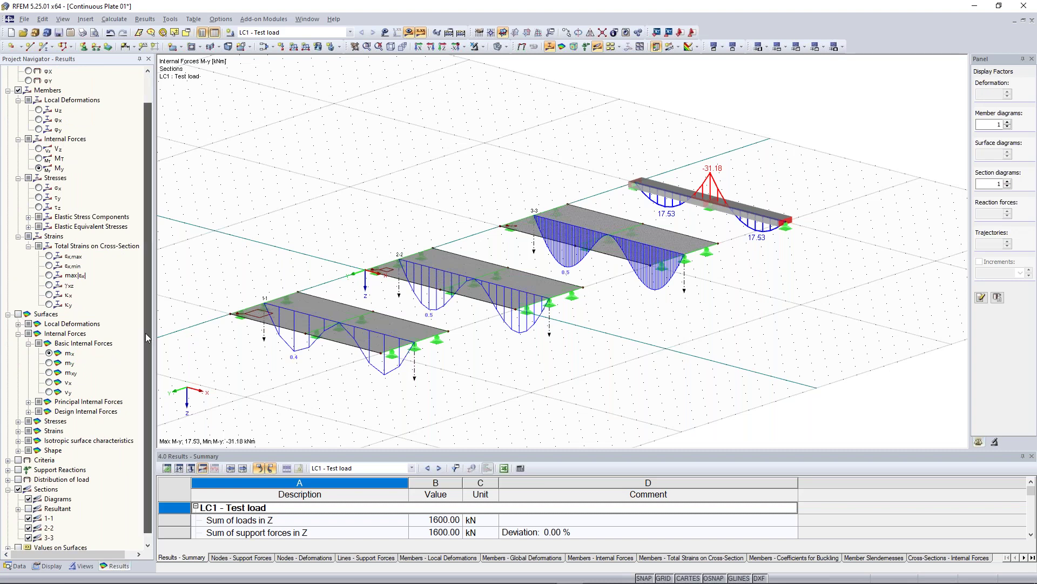
pyautogui.scroll(-1, 145, 333)
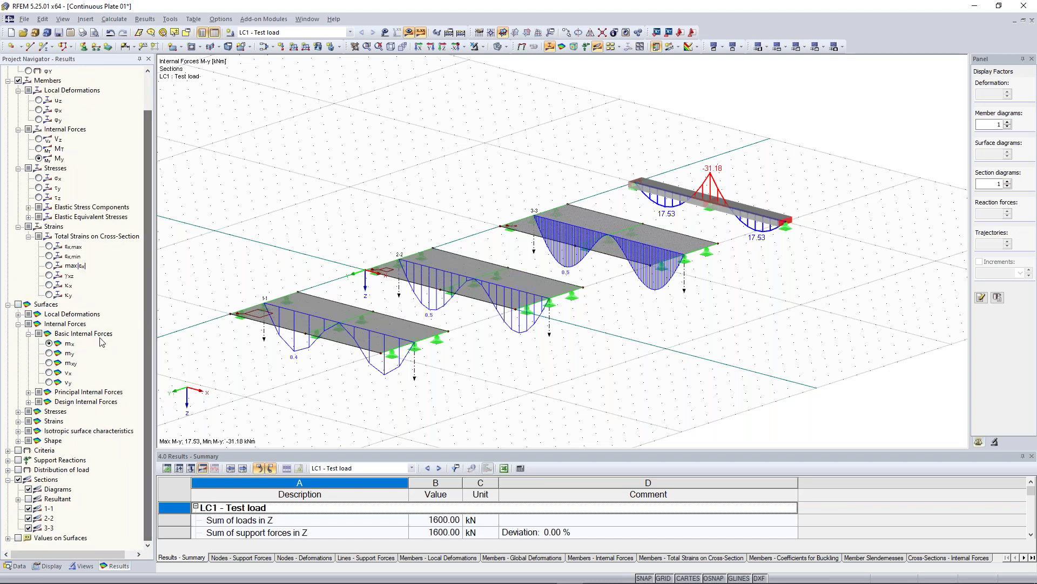
pyautogui.click(17, 304)
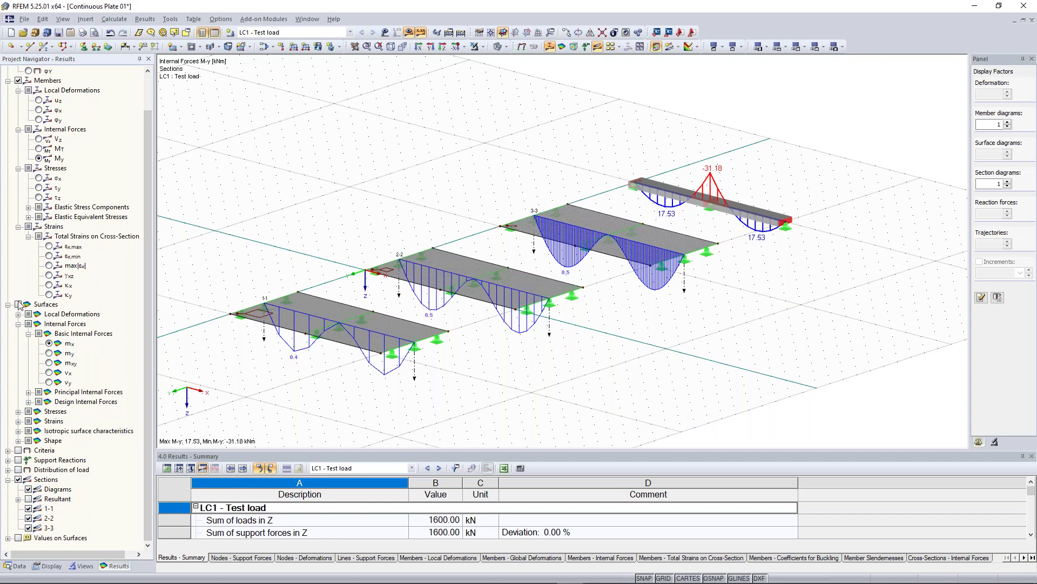
pyautogui.click(48, 344)
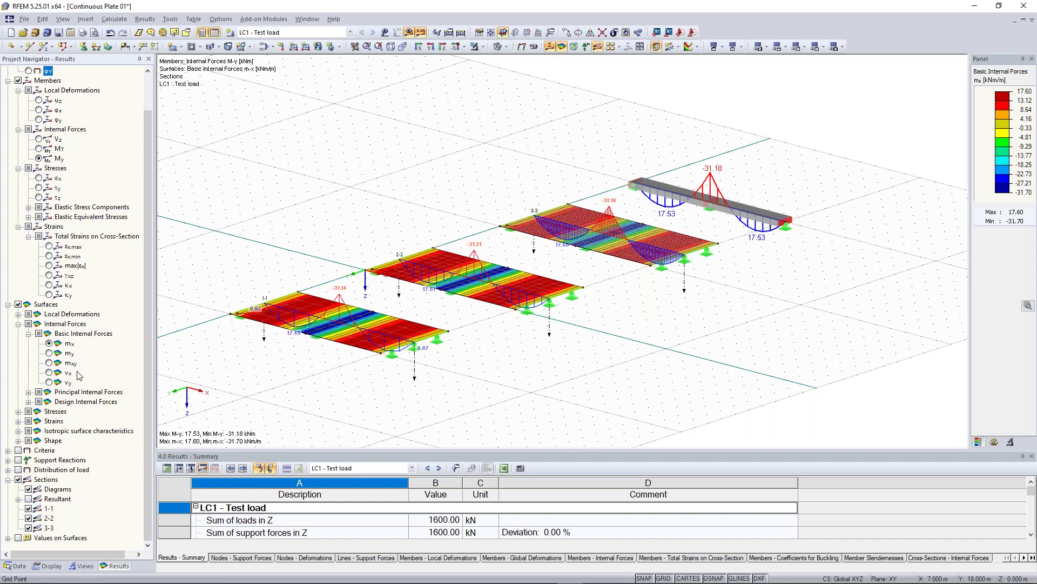
pyautogui.moveTo(301, 382); pyautogui.dragTo(363, 364, button='middle')
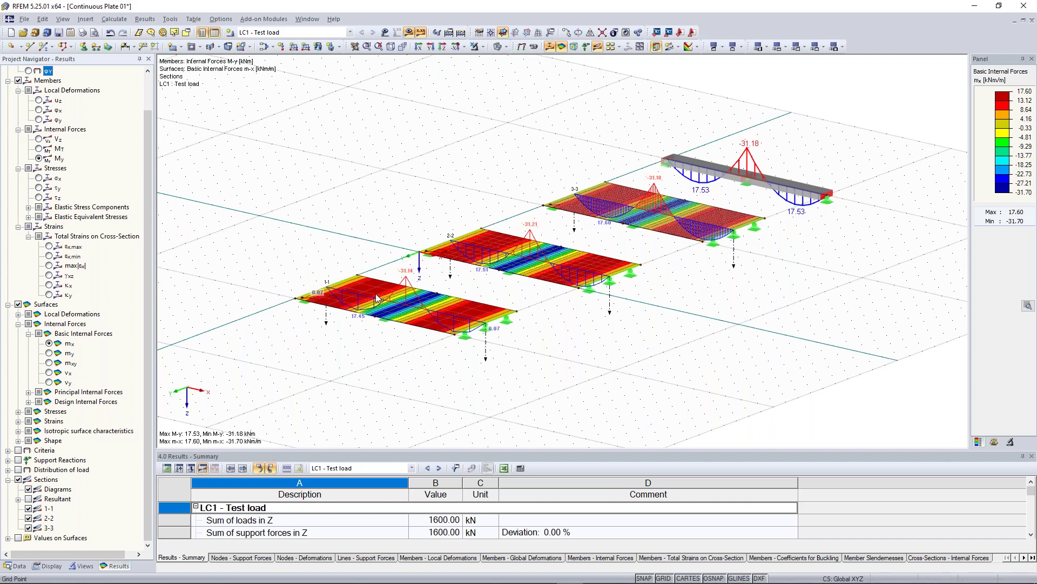
# Examine the local axis systems of the plates with the results hidden, and display the results again.
pyautogui.scroll(1, 346, 345)
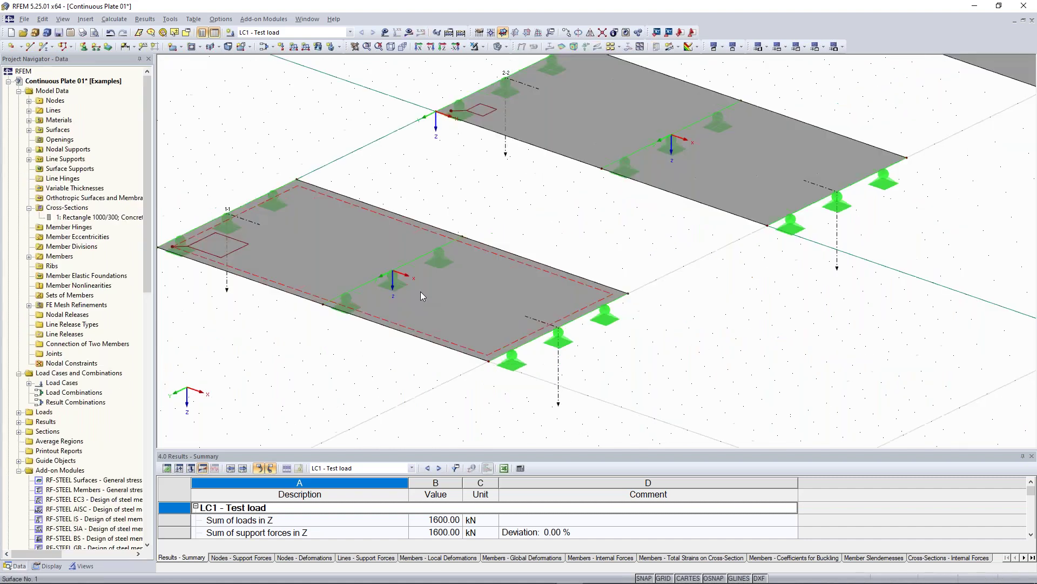
pyautogui.scroll(3, 413, 286)
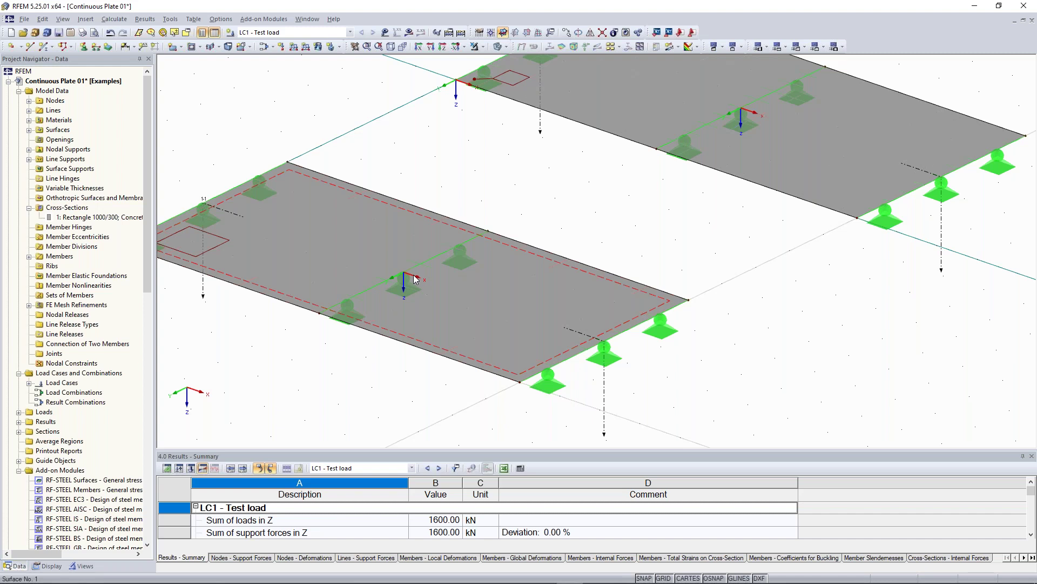
pyautogui.scroll(-1, 233, 362)
pyautogui.moveTo(232, 362); pyautogui.dragTo(291, 378, button='middle')
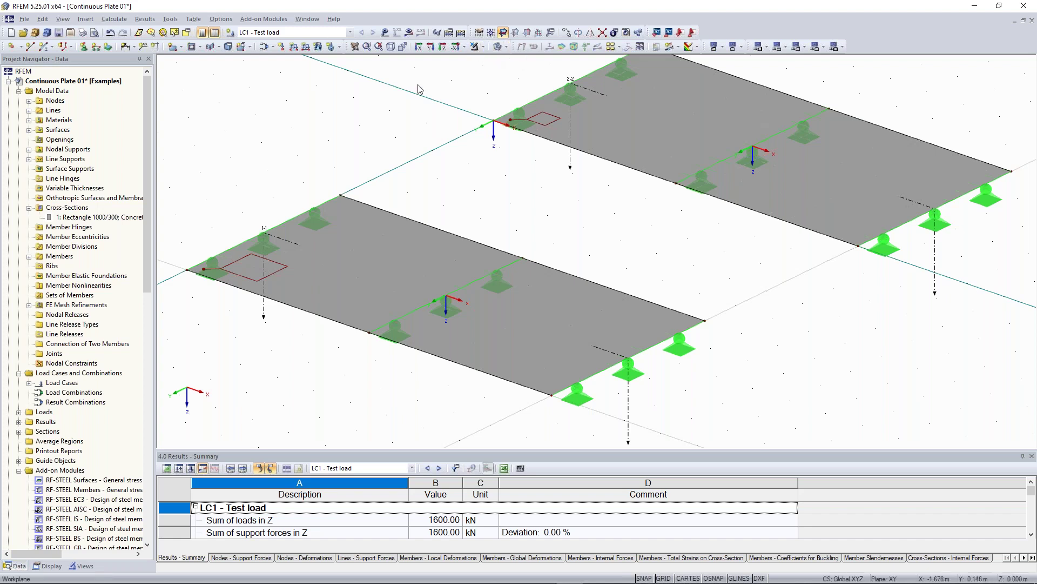
pyautogui.click(409, 32)
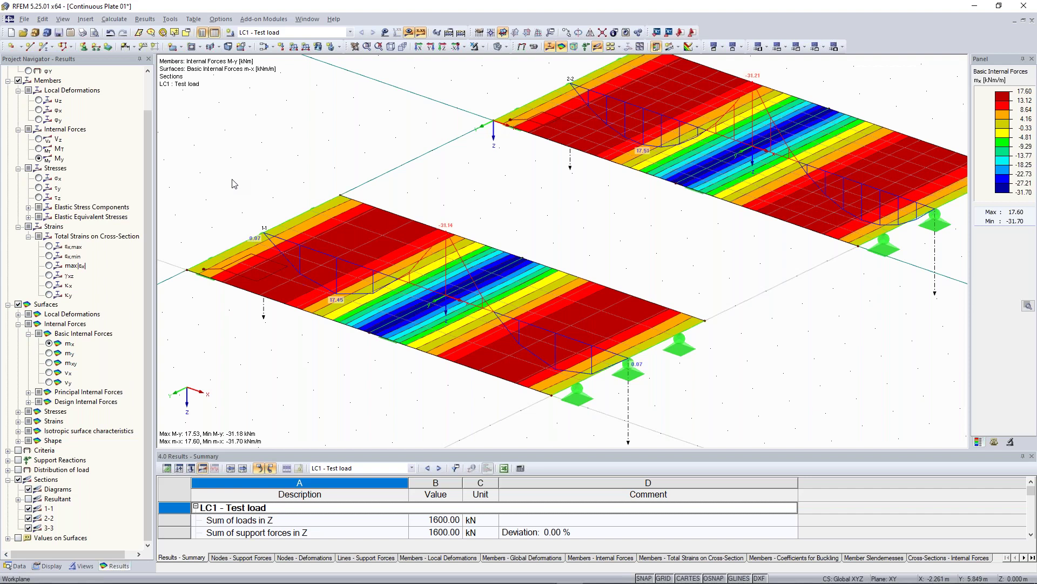
# Check the surface moment my on the plates and return the surface results to mx.
pyautogui.scroll(1, 523, 302)
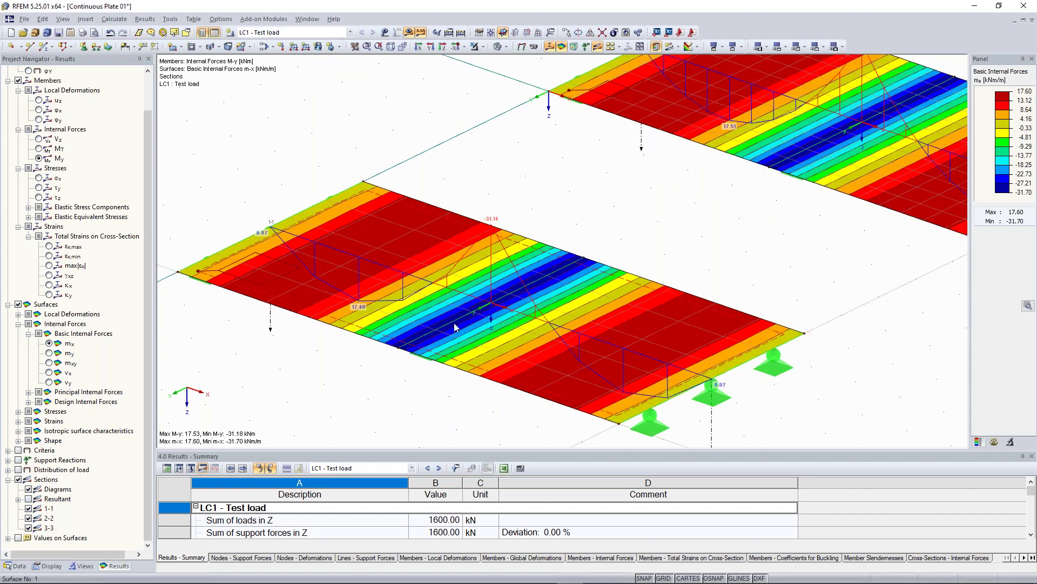
pyautogui.click(48, 352)
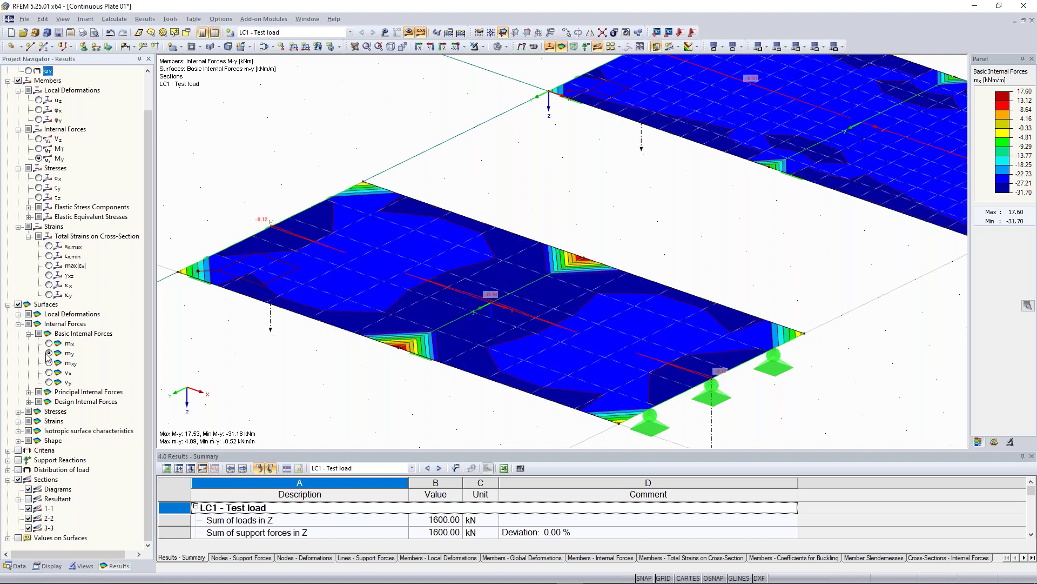
pyautogui.click(49, 344)
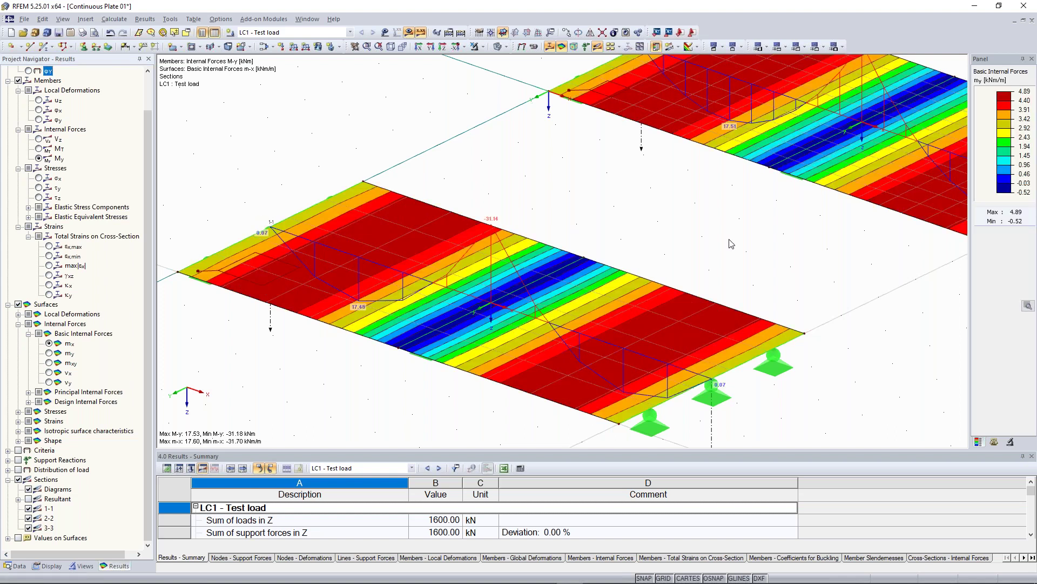
# Turn on the local axis systems of the beam's members.
pyautogui.scroll(-5, 731, 243)
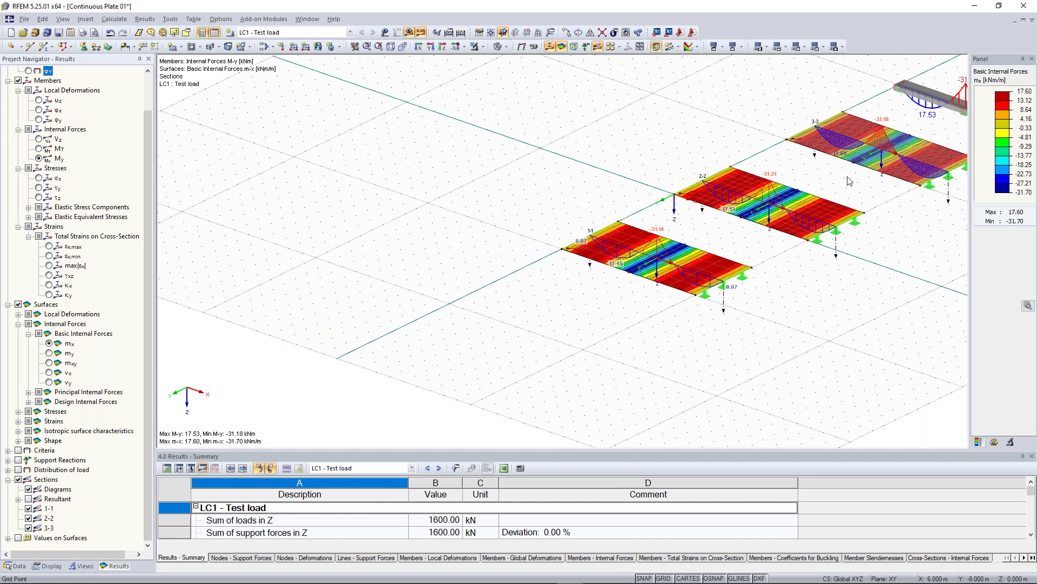
pyautogui.moveTo(828, 194); pyautogui.dragTo(495, 316, button='middle')
pyautogui.scroll(4, 662, 213)
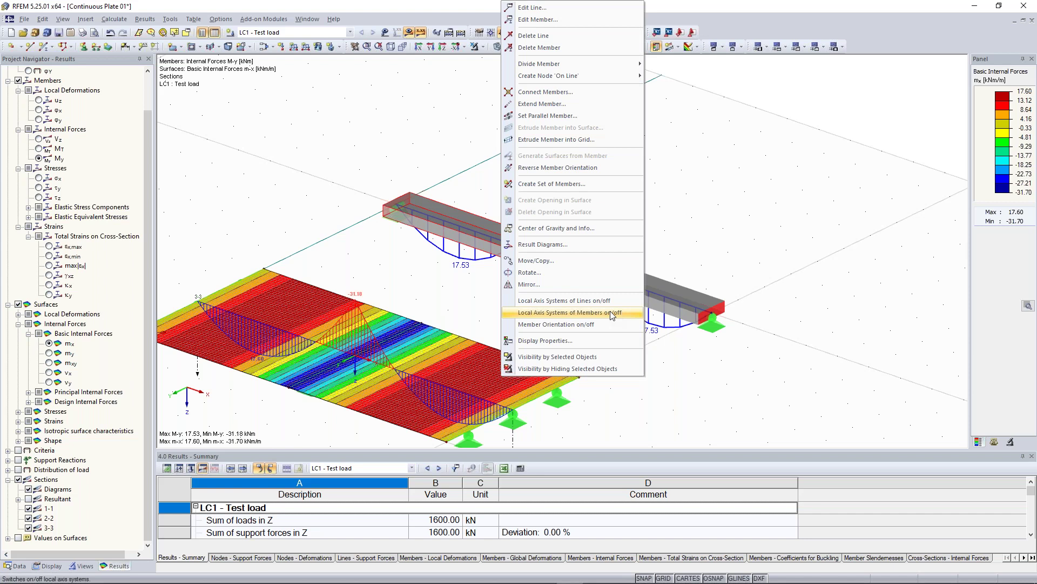
pyautogui.click(612, 313)
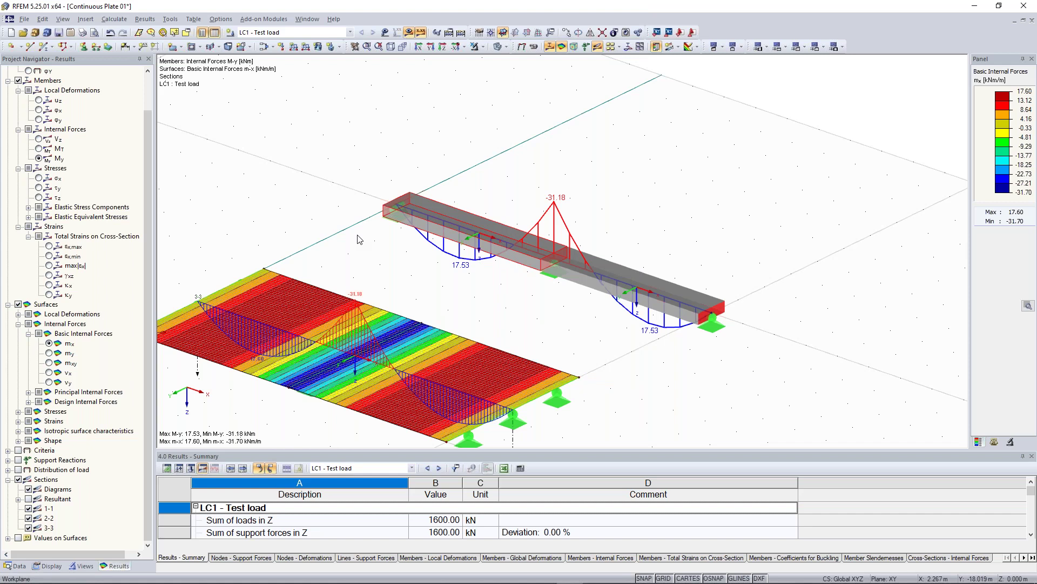
# Compare the mx contours and section moment diagrams of the three plates with the beam's My diagram, including values at the end supports.
pyautogui.moveTo(459, 335); pyautogui.dragTo(913, 81, button='middle')
pyautogui.scroll(-1, 913, 81)
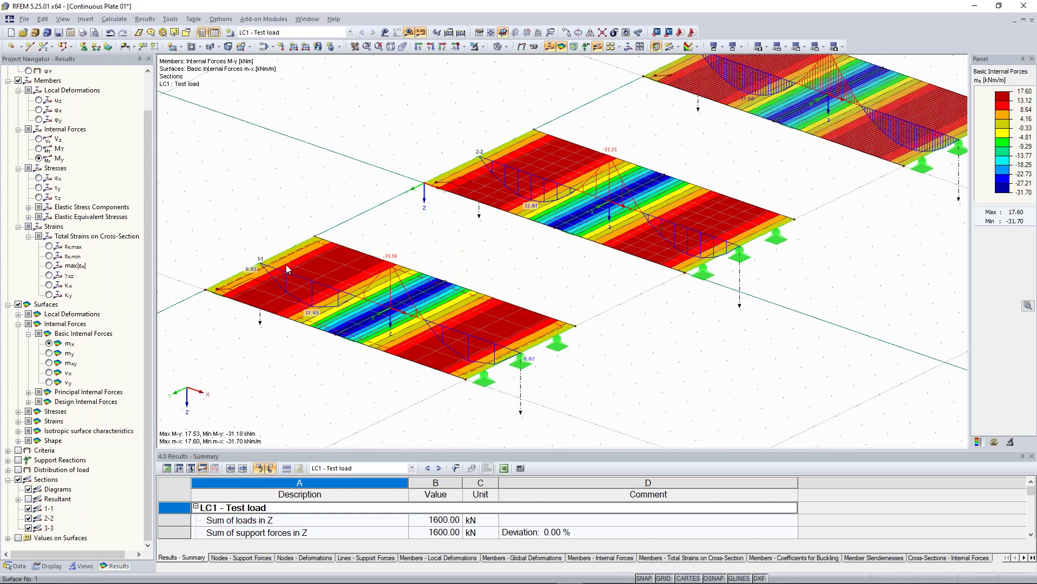
pyautogui.moveTo(408, 258); pyautogui.dragTo(468, 229, button='middle')
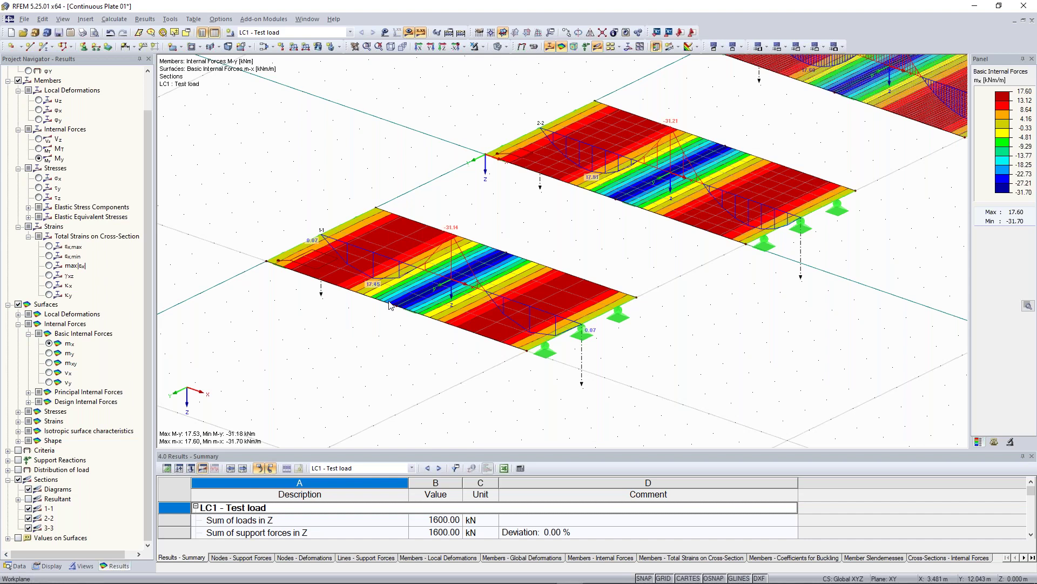
pyautogui.scroll(-5, 432, 303)
pyautogui.scroll(3, 595, 243)
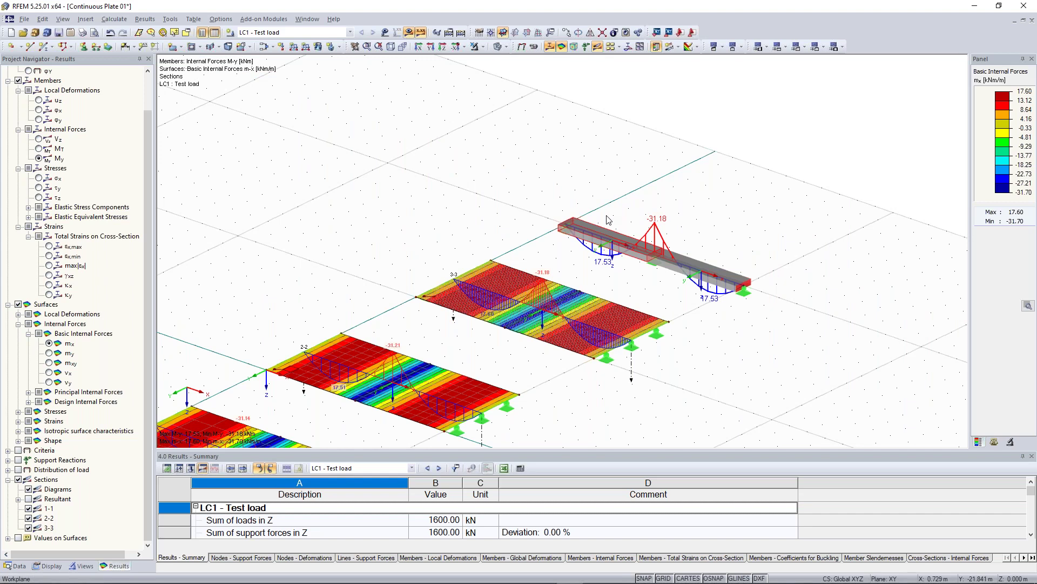
pyautogui.scroll(-8, 427, 306)
pyautogui.scroll(10, 348, 362)
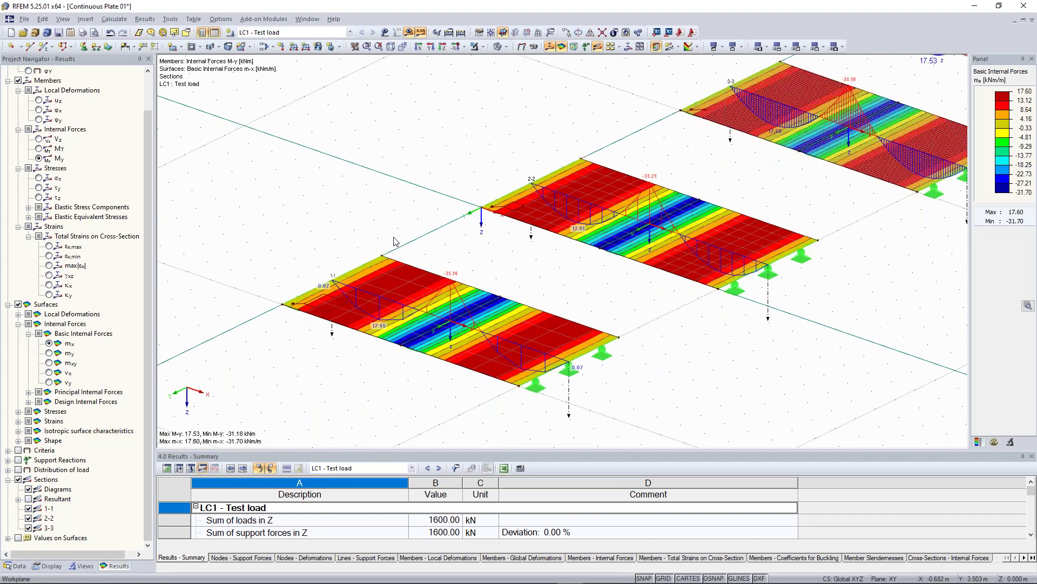
pyautogui.scroll(-2, 393, 243)
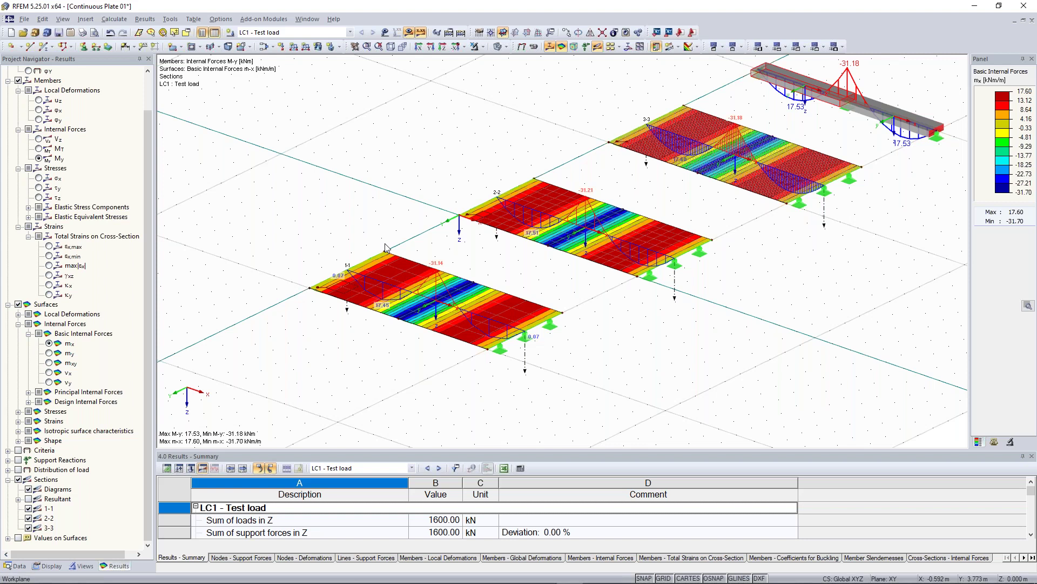
pyautogui.scroll(3, 438, 315)
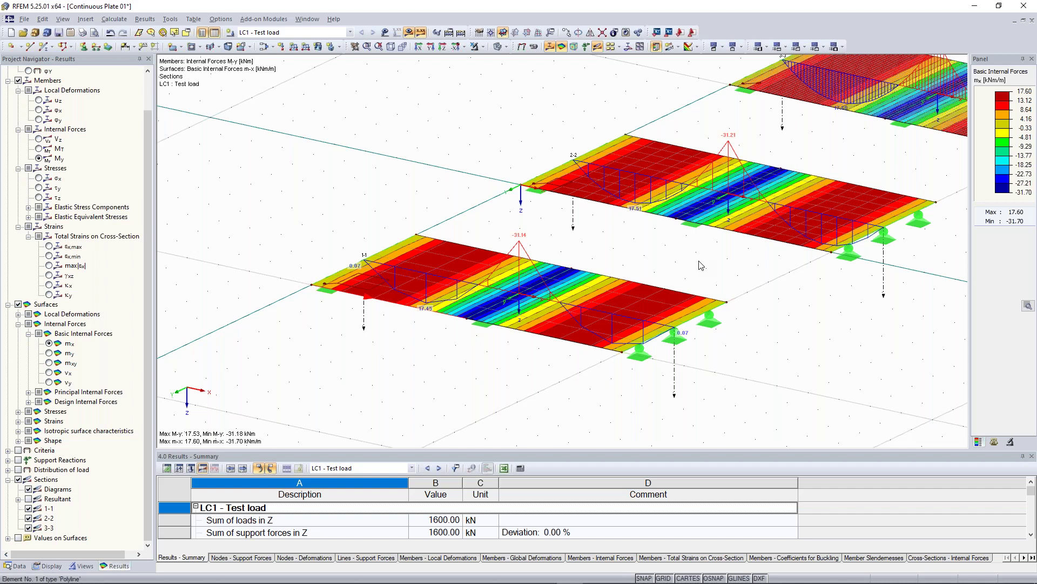
pyautogui.scroll(-3, 488, 253)
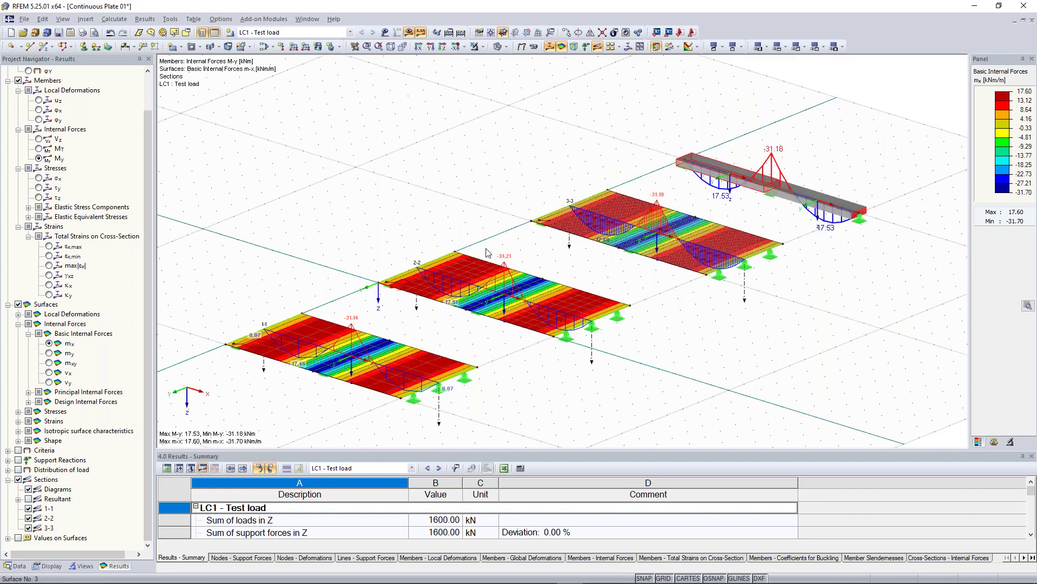
pyautogui.scroll(2, 381, 223)
pyautogui.scroll(-2, 529, 176)
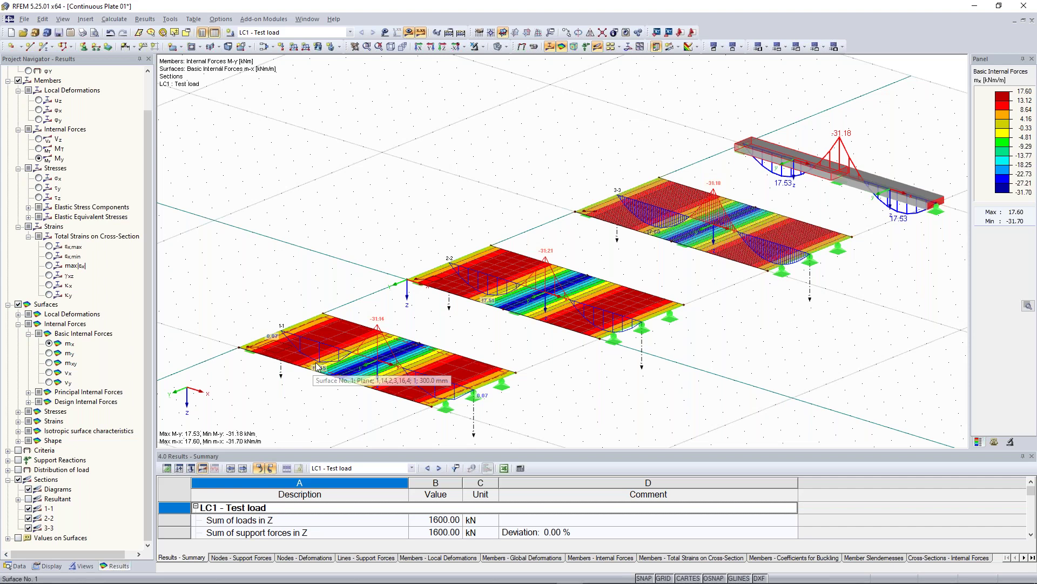
pyautogui.scroll(3, 318, 368)
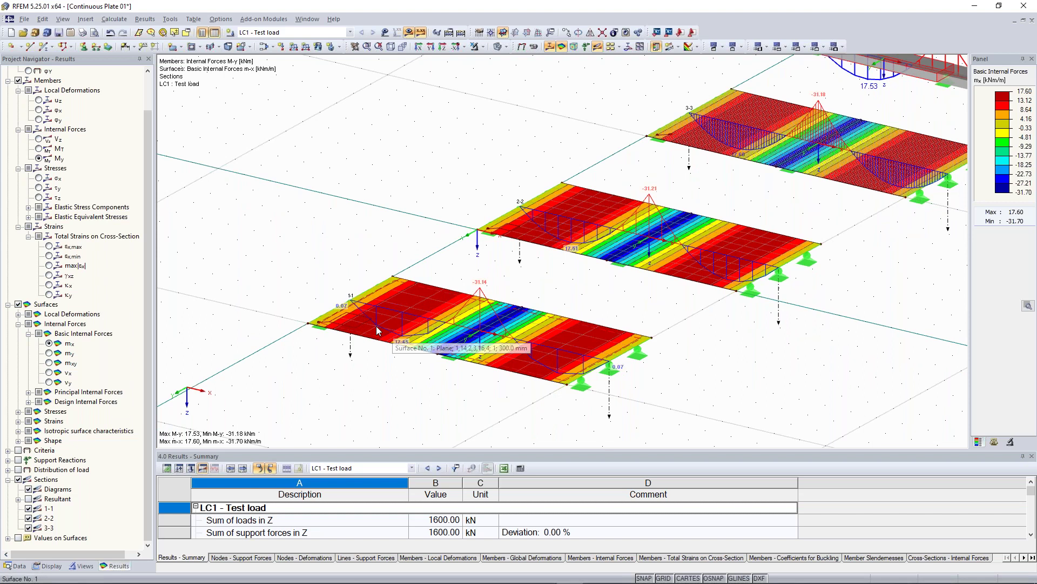
pyautogui.scroll(1, 360, 308)
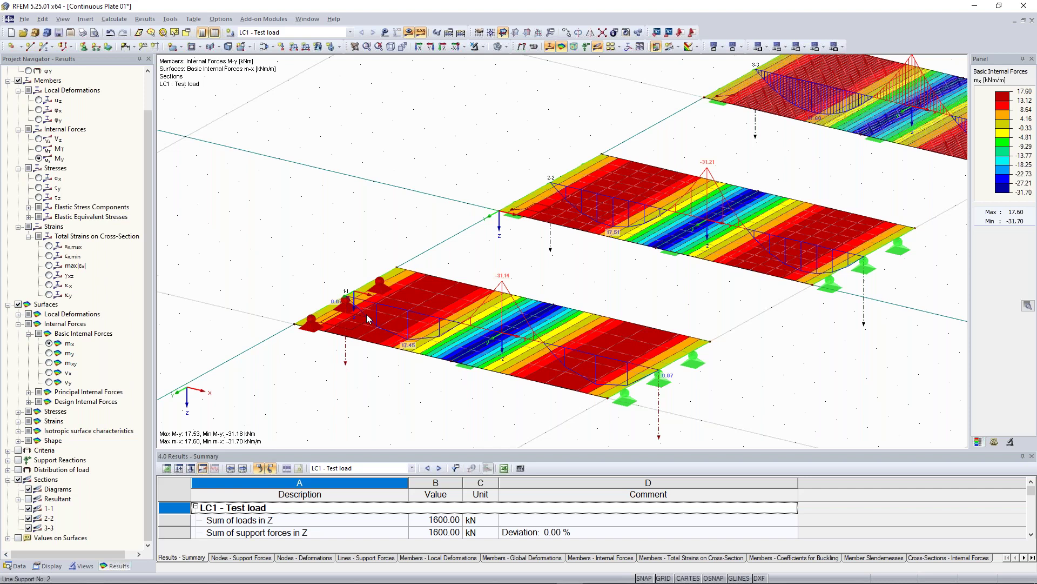
# Examine the mx contours and section moment peaks of each plate, from coarsest to finest mesh, beside the beam's My diagram.
pyautogui.moveTo(367, 319); pyautogui.dragTo(216, 442, button='middle')
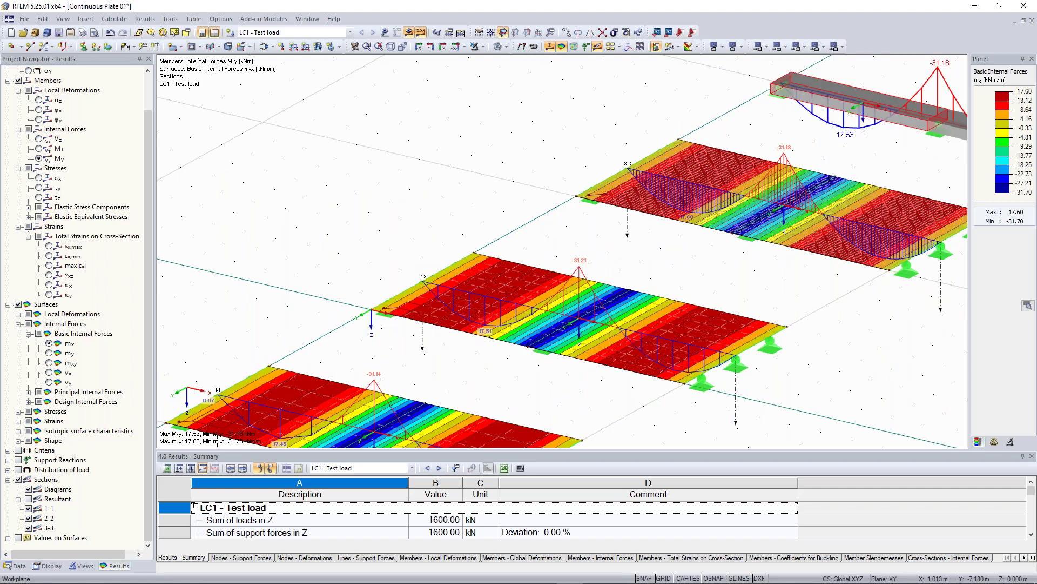
pyautogui.scroll(3, 554, 233)
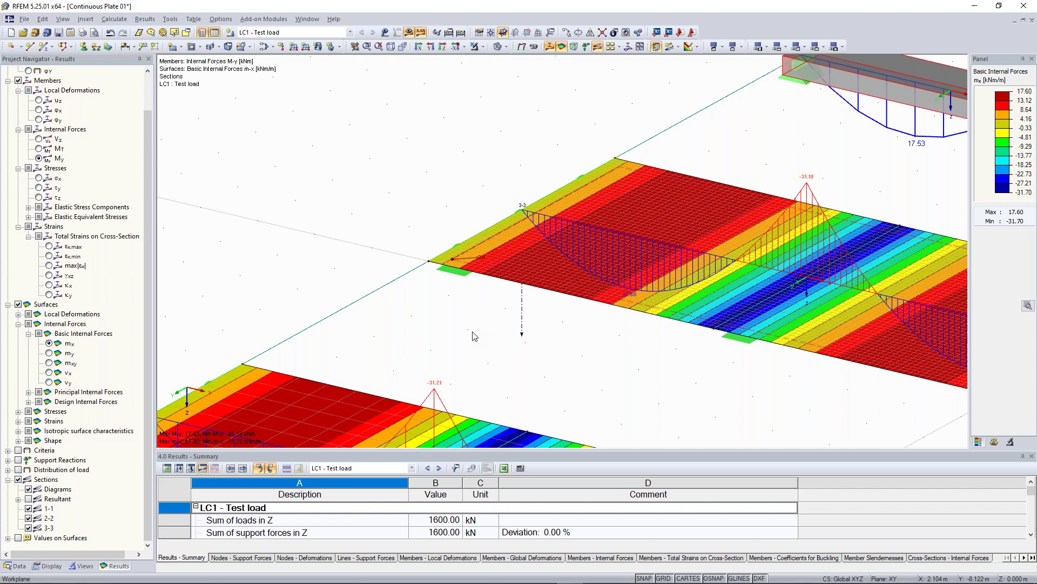
pyautogui.scroll(-5, 473, 336)
pyautogui.moveTo(473, 336); pyautogui.dragTo(586, 161, button='middle')
pyautogui.scroll(3, 630, 141)
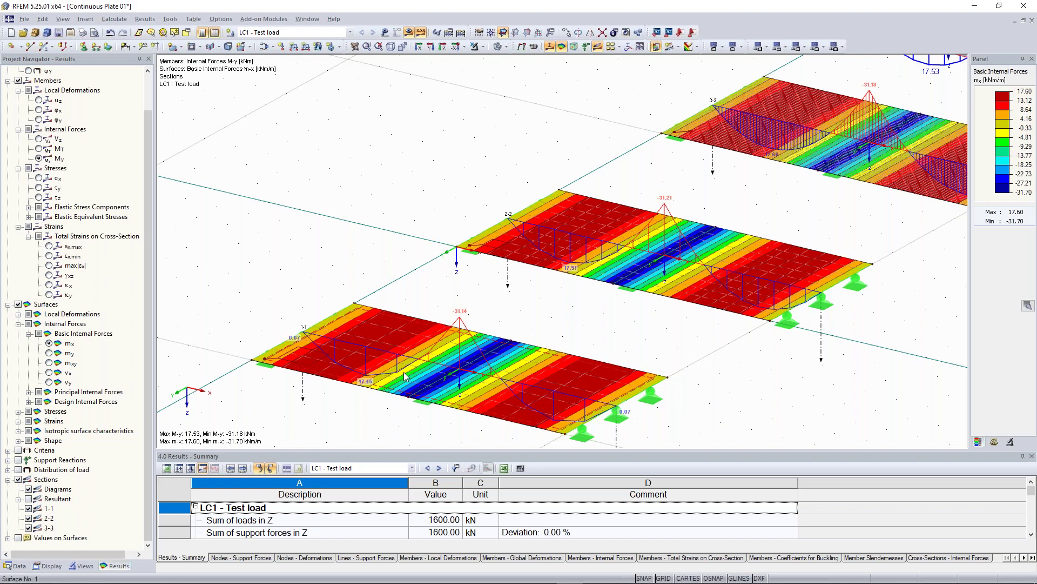
pyautogui.scroll(-3, 404, 372)
pyautogui.scroll(4, 576, 275)
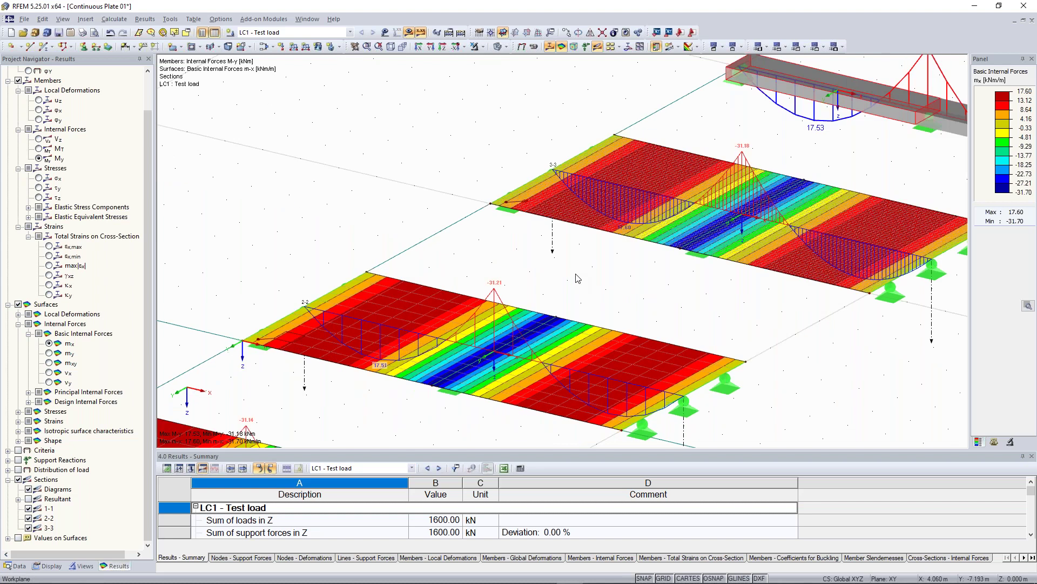
pyautogui.scroll(-3, 452, 266)
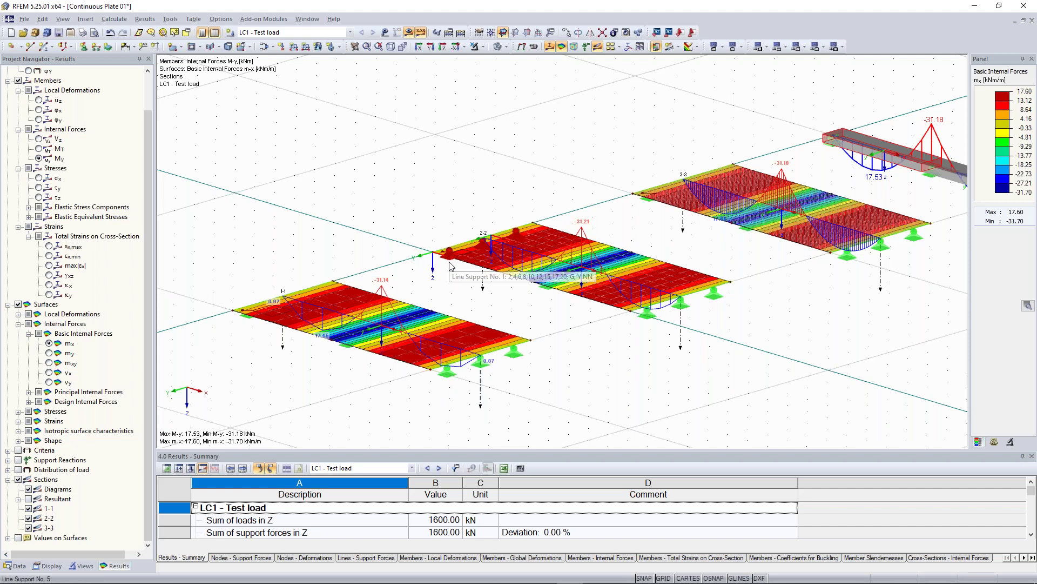
pyautogui.moveTo(686, 93); pyautogui.dragTo(505, 144, button='middle')
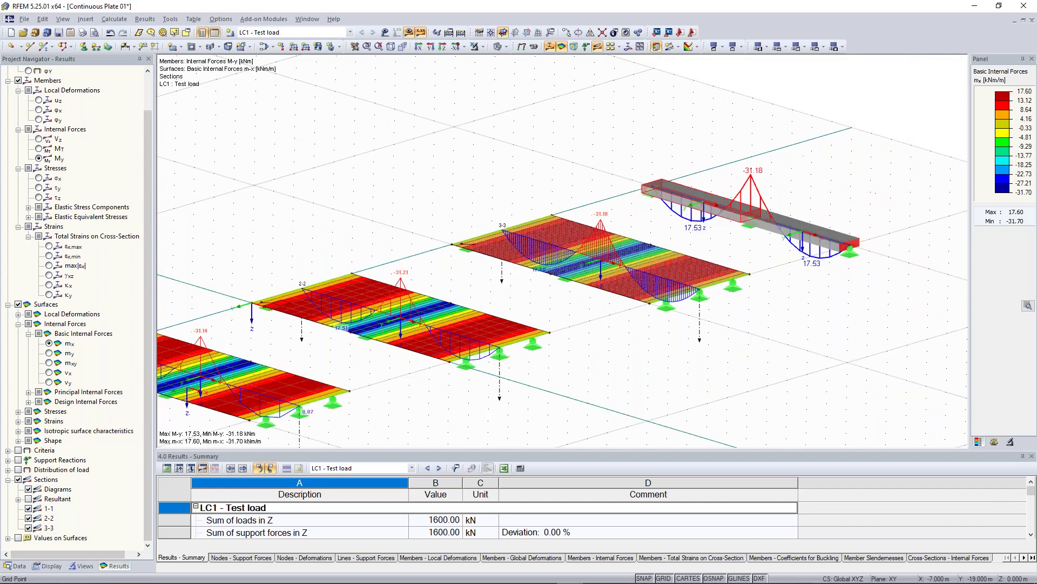
pyautogui.scroll(3, 546, 333)
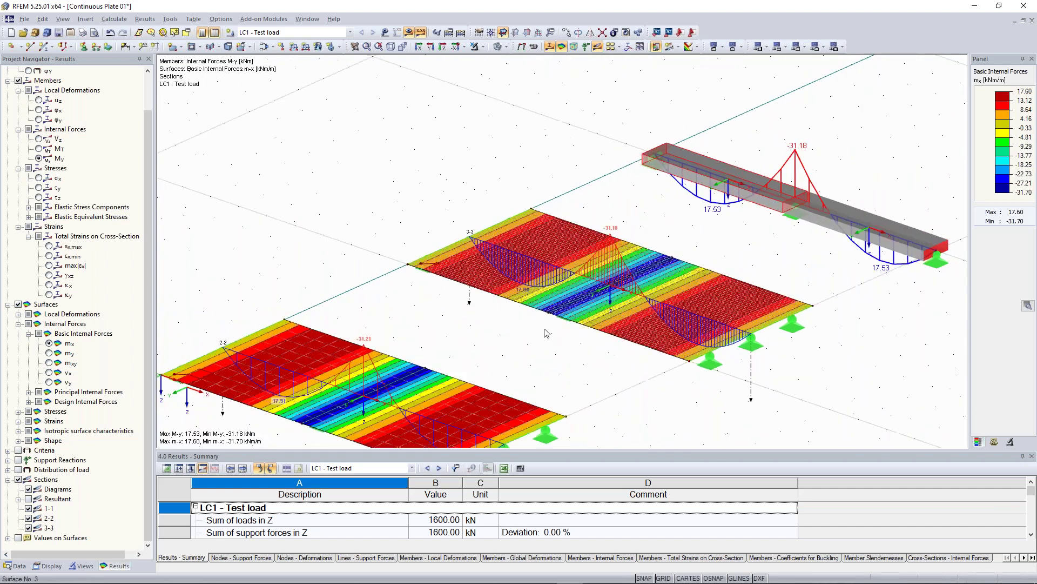
pyautogui.scroll(-2, 546, 333)
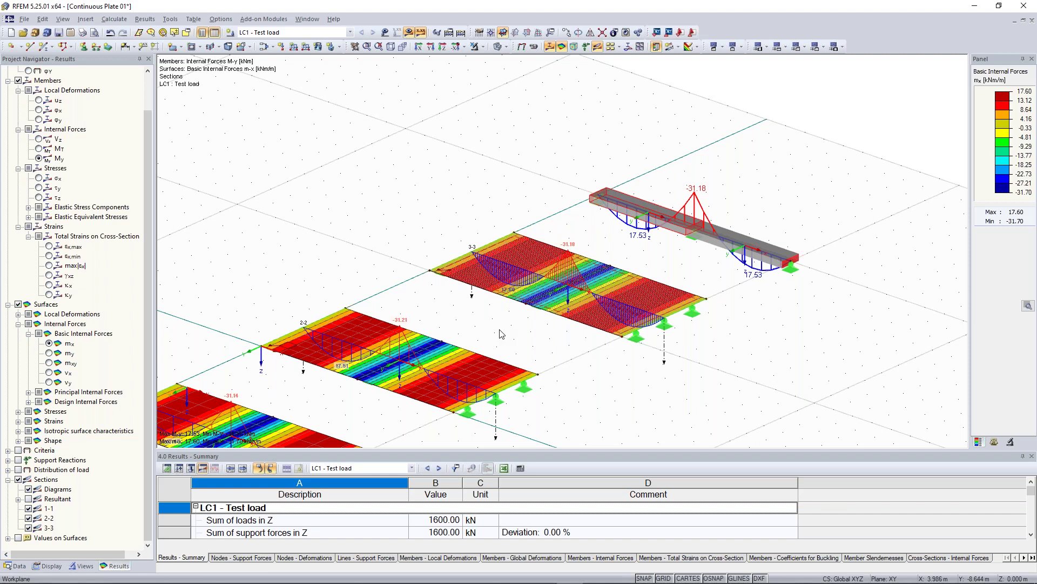
pyautogui.keyDown('ctrl'); pyautogui.moveTo(500, 329); pyautogui.dragTo(751, 223, button='middle'); pyautogui.keyUp('ctrl')
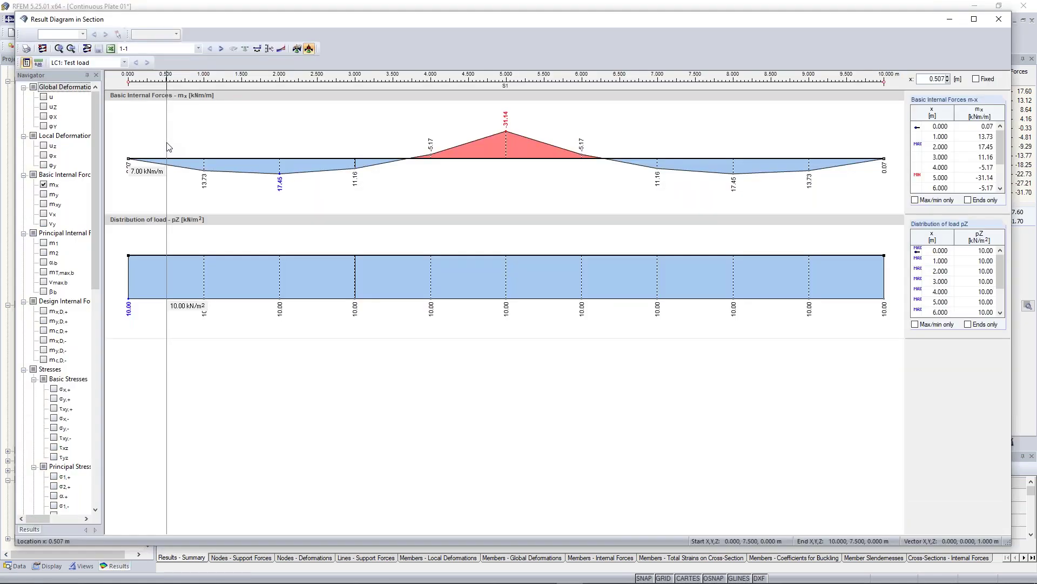
# Compare the mx result diagrams along sections 1-1 and 3-3, and close the section diagram window.
pyautogui.click(174, 47)
pyautogui.click(153, 74)
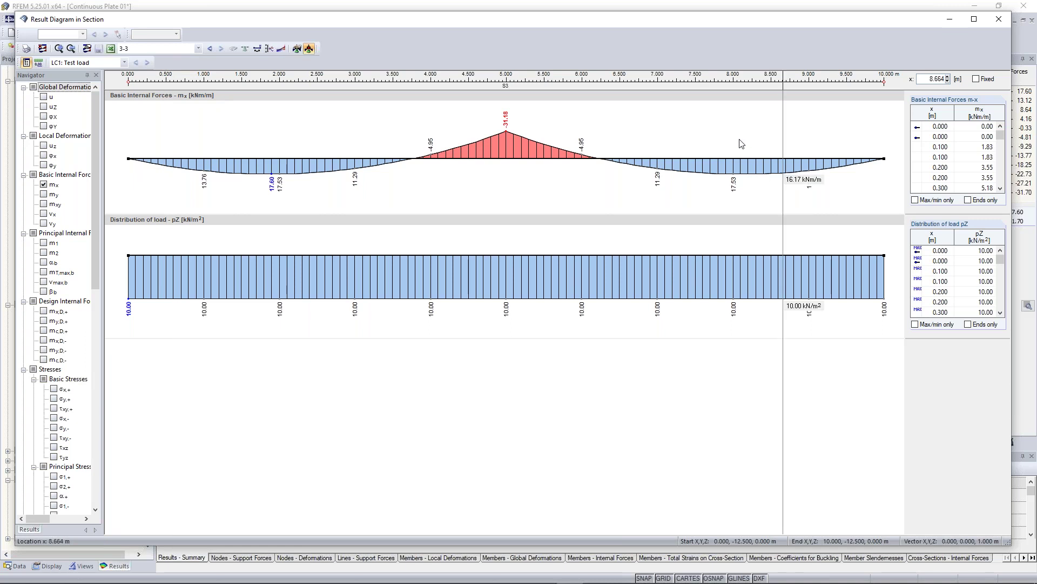
pyautogui.click(1000, 22)
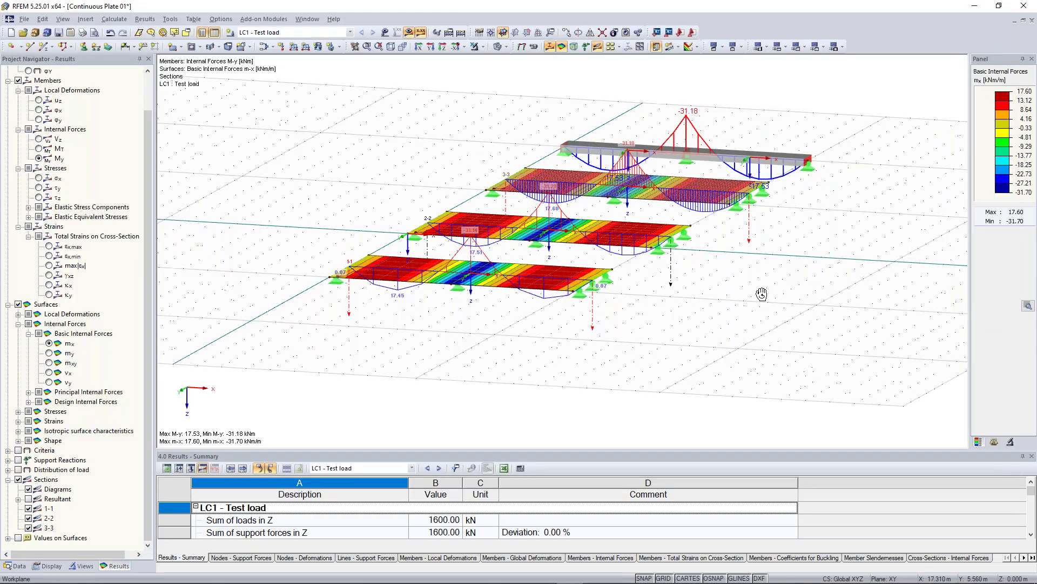
pyautogui.keyDown('ctrl'); pyautogui.moveTo(762, 294); pyautogui.dragTo(708, 312, button='middle'); pyautogui.keyUp('ctrl')
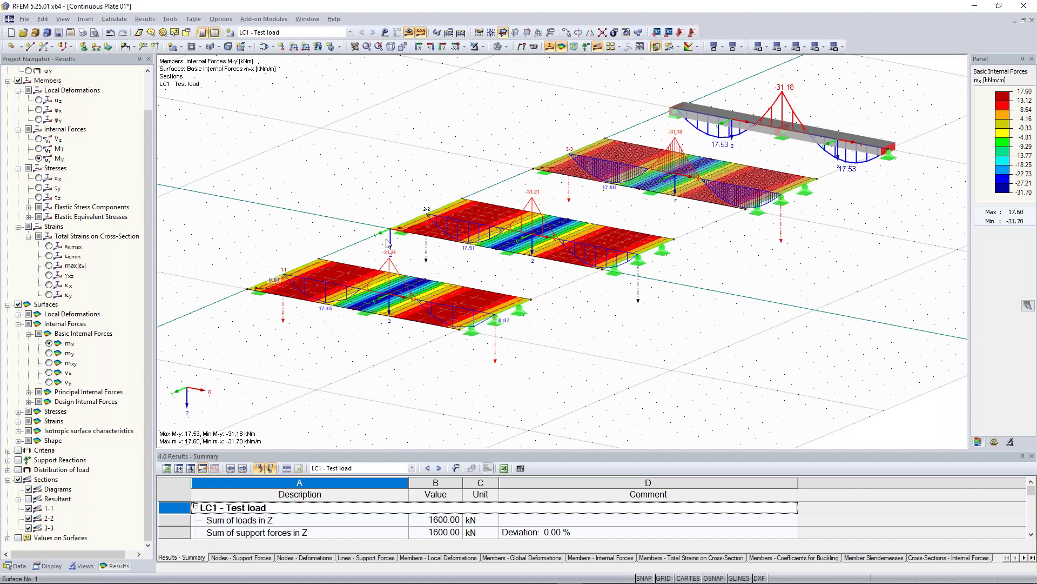
pyautogui.keyDown('ctrl'); pyautogui.moveTo(388, 244); pyautogui.dragTo(598, 243, button='middle'); pyautogui.keyUp('ctrl')
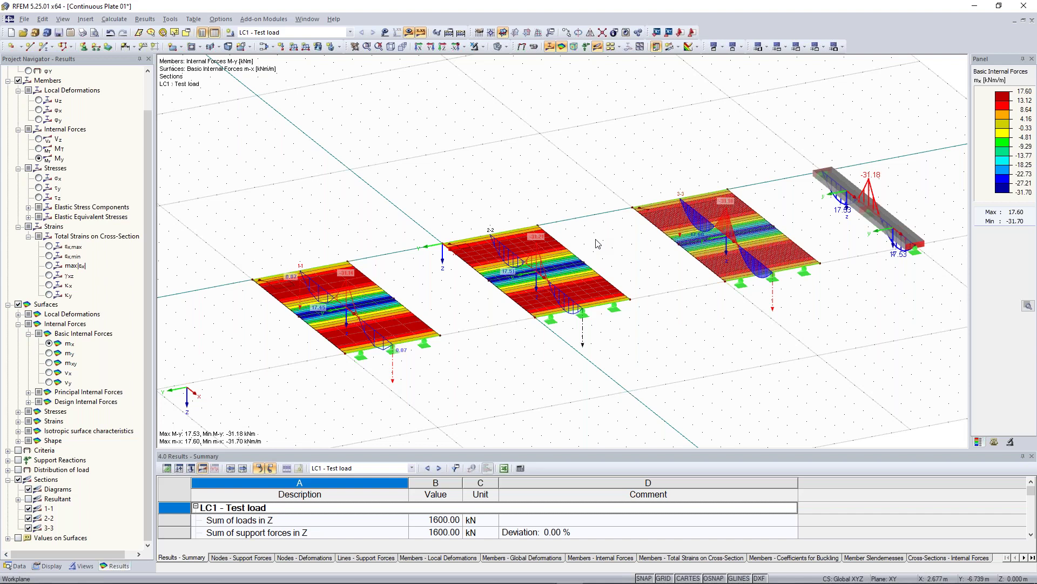
pyautogui.keyDown('ctrl'); pyautogui.moveTo(538, 241); pyautogui.dragTo(540, 241, button='middle'); pyautogui.keyUp('ctrl')
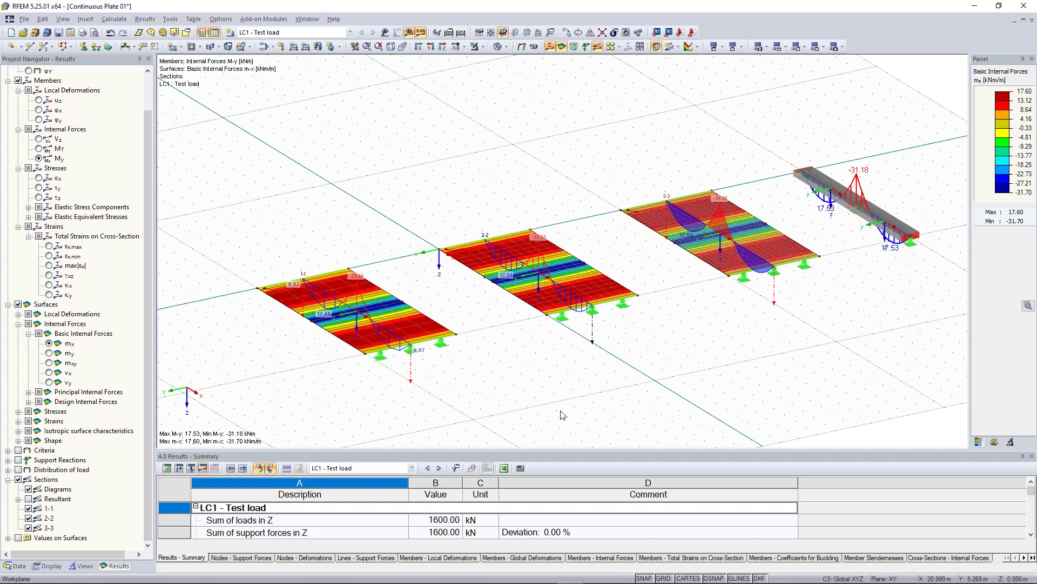
pyautogui.keyDown('ctrl'); pyautogui.moveTo(473, 395); pyautogui.dragTo(661, 331, button='middle'); pyautogui.keyUp('ctrl')
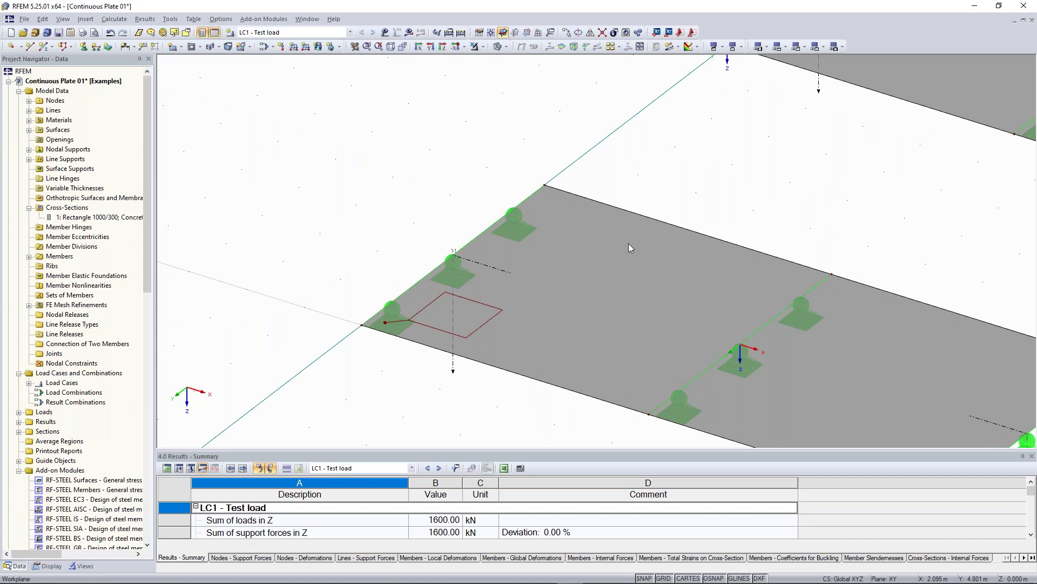
# Inspect the FE mesh refinement assigned to each of the three plates with the results hidden.
pyautogui.scroll(-2, 628, 243)
pyautogui.keyDown('ctrl'); pyautogui.moveTo(628, 243); pyautogui.dragTo(382, 149, button='middle'); pyautogui.keyUp('ctrl')
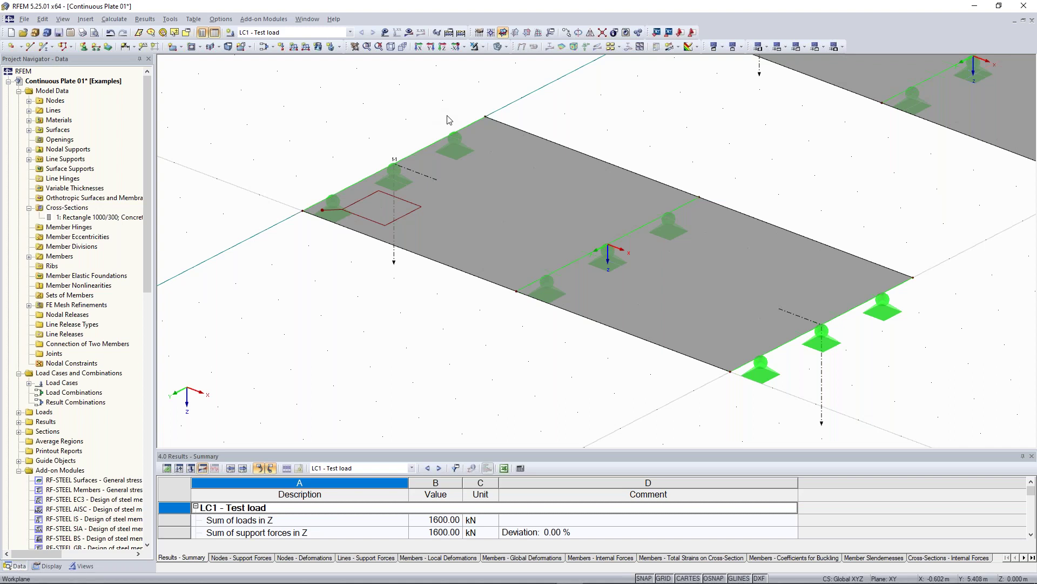
pyautogui.scroll(-5, 334, 276)
pyautogui.scroll(6, 334, 276)
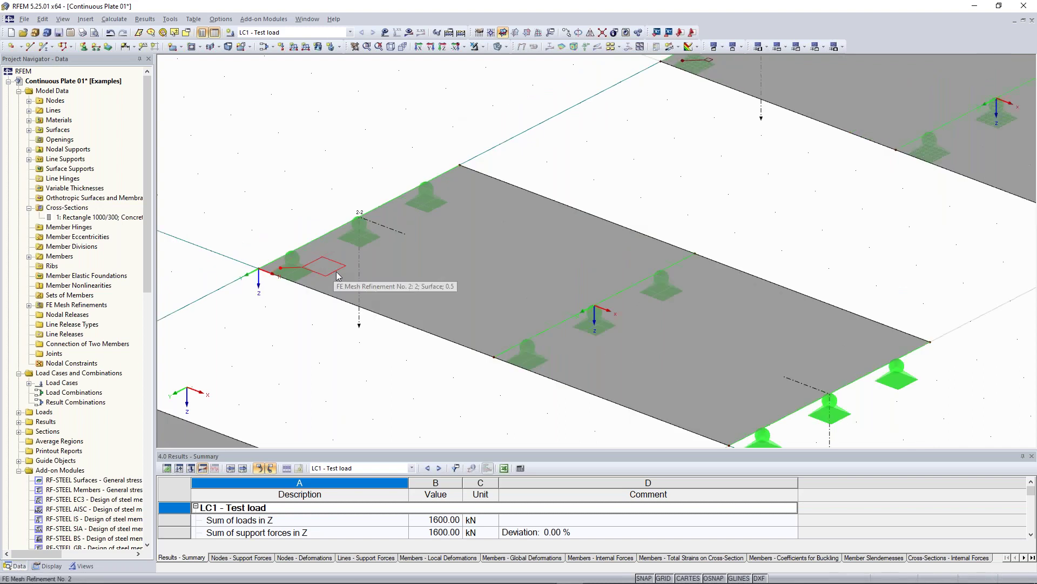
pyautogui.scroll(-6, 471, 248)
pyautogui.scroll(5, 495, 207)
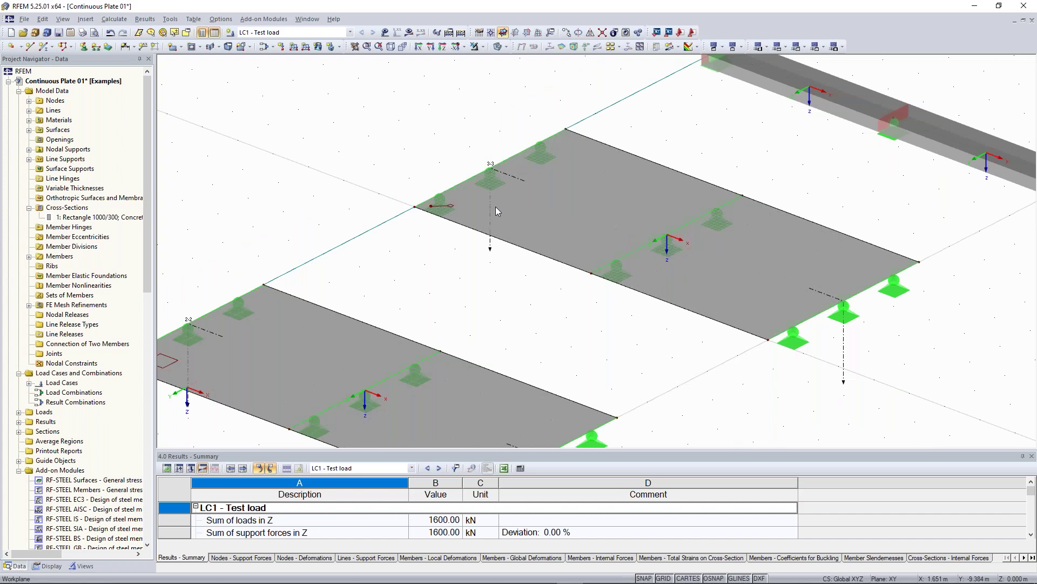
pyautogui.scroll(2, 495, 207)
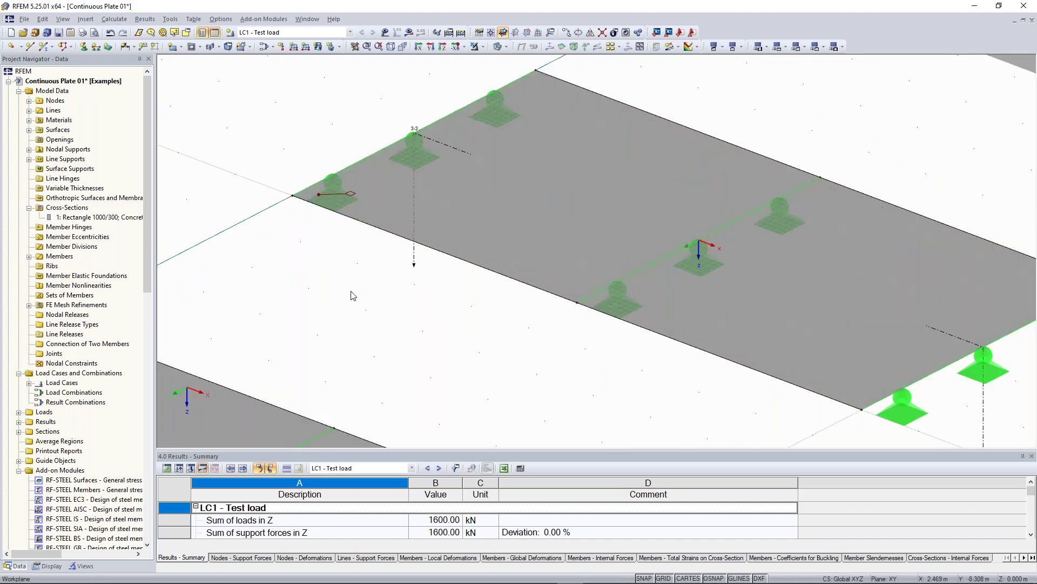
pyautogui.scroll(-3, 352, 295)
pyautogui.scroll(2, 409, 235)
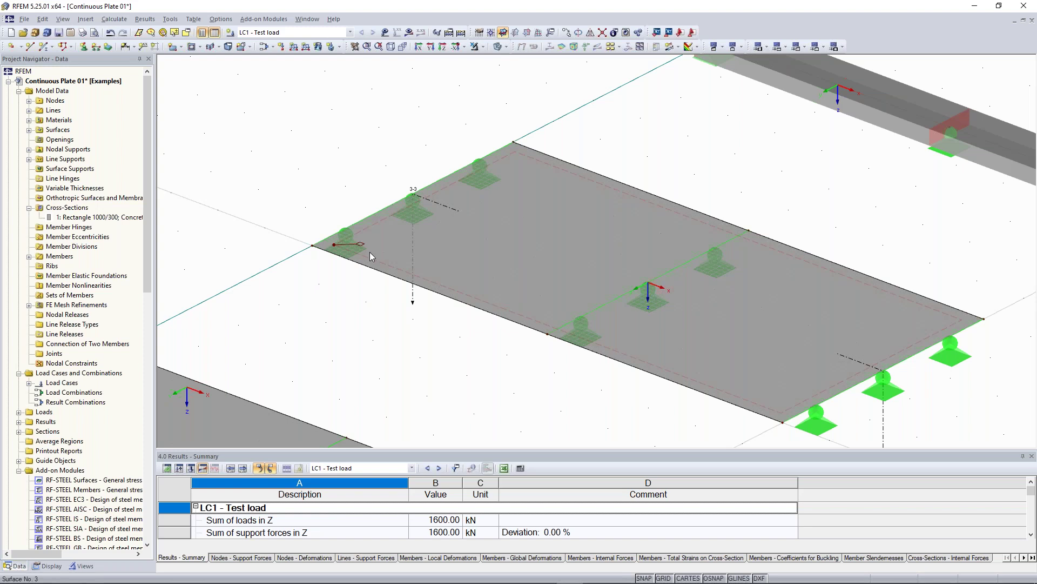
pyautogui.scroll(-4, 770, 329)
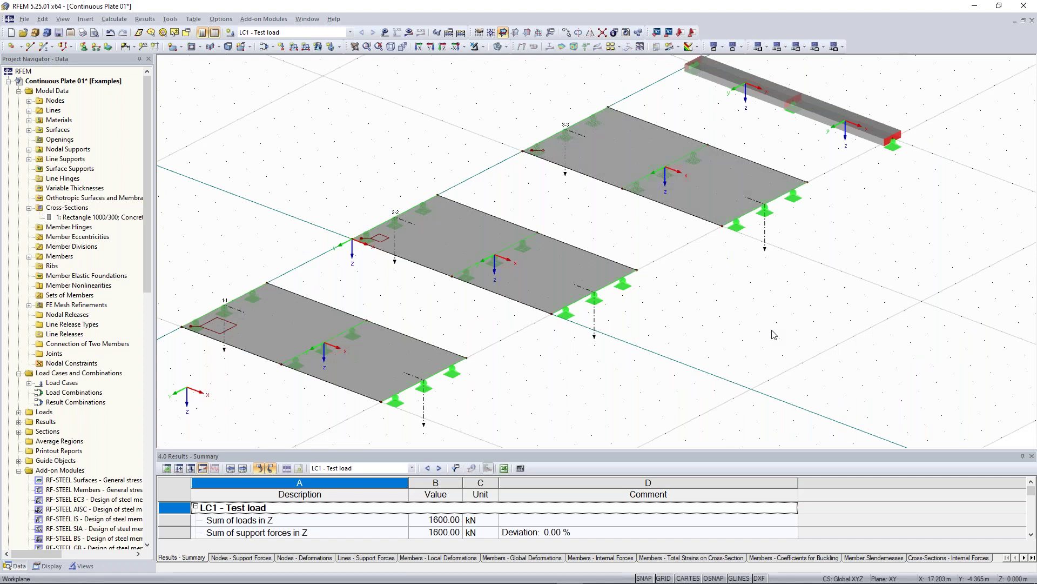
# Inspect the members of the equivalent beam beside the plates, and display the results again.
pyautogui.keyDown('ctrl'); pyautogui.moveTo(774, 334); pyautogui.dragTo(688, 327, button='middle'); pyautogui.keyUp('ctrl')
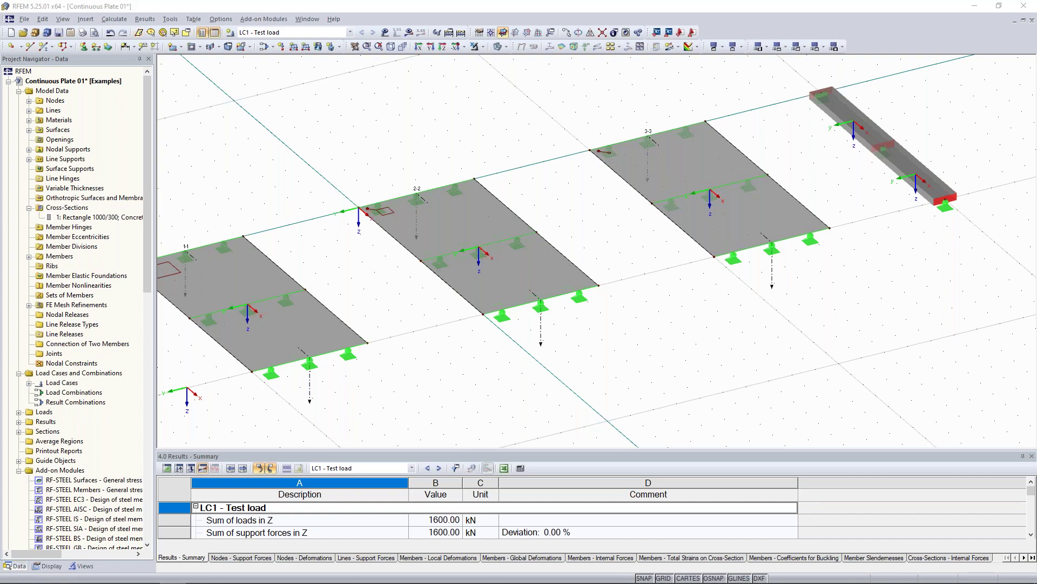
pyautogui.keyDown('ctrl'); pyautogui.moveTo(651, 243); pyautogui.dragTo(792, 167, button='middle'); pyautogui.keyUp('ctrl')
pyautogui.moveTo(728, 185); pyautogui.dragTo(657, 219, button='middle')
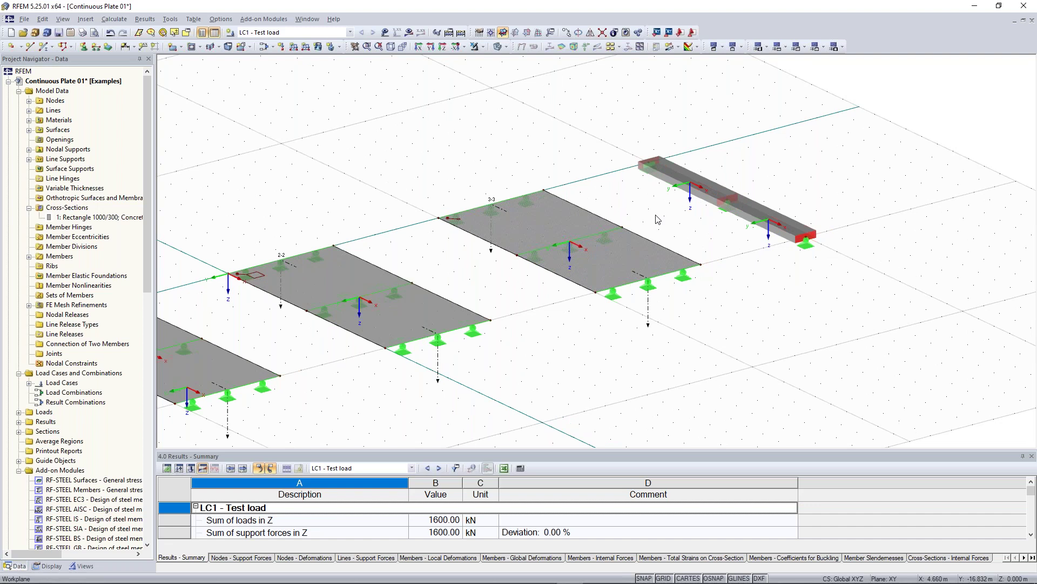
pyautogui.scroll(2, 866, 189)
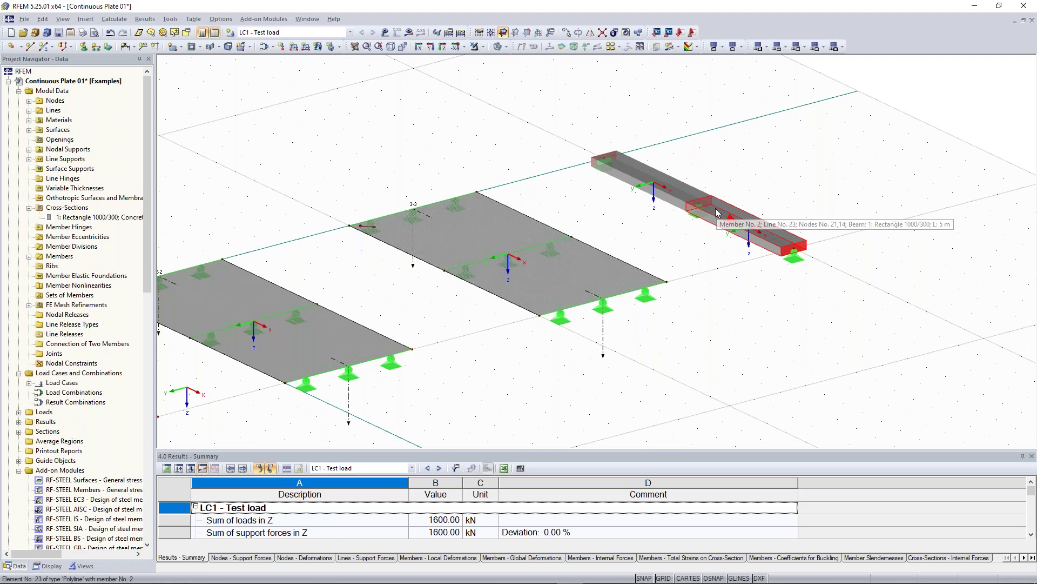
pyautogui.moveTo(717, 212); pyautogui.dragTo(677, 240, button='middle')
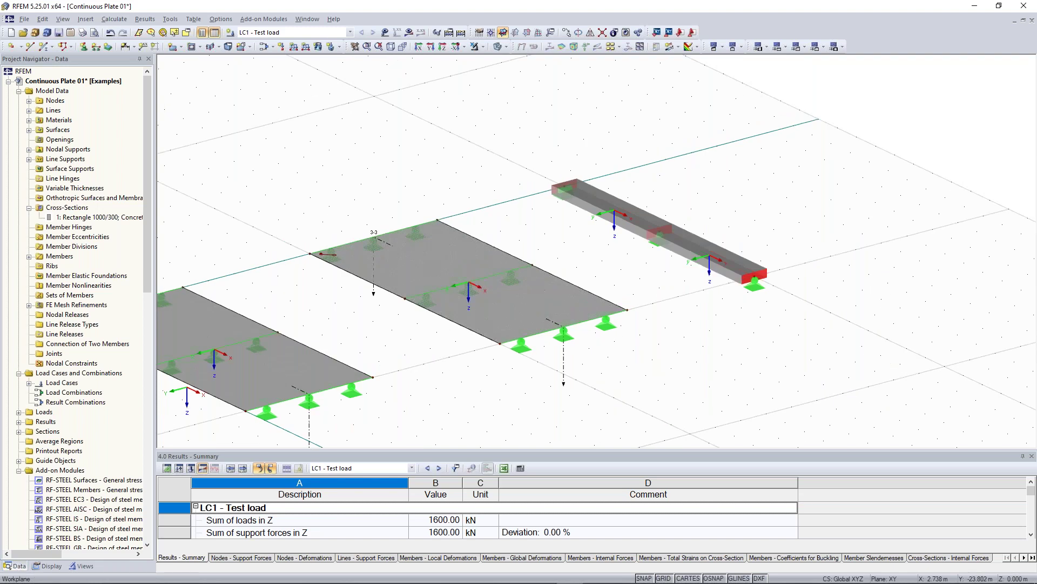
pyautogui.moveTo(678, 240); pyautogui.dragTo(617, 281, button='middle')
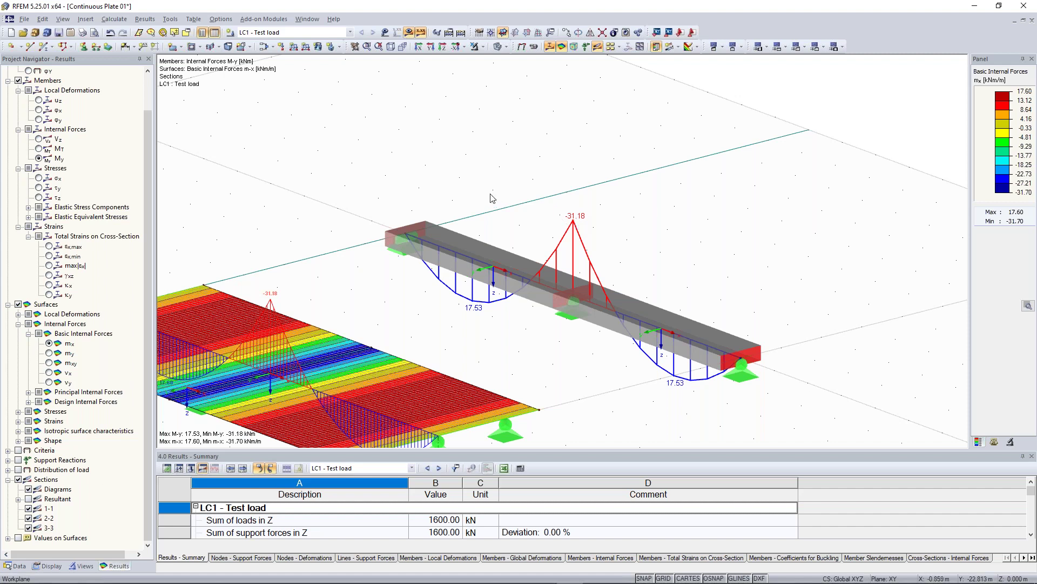
# Review the global calculation parameters, including the options and the plate bending theory, and close them.
pyautogui.click(124, 22)
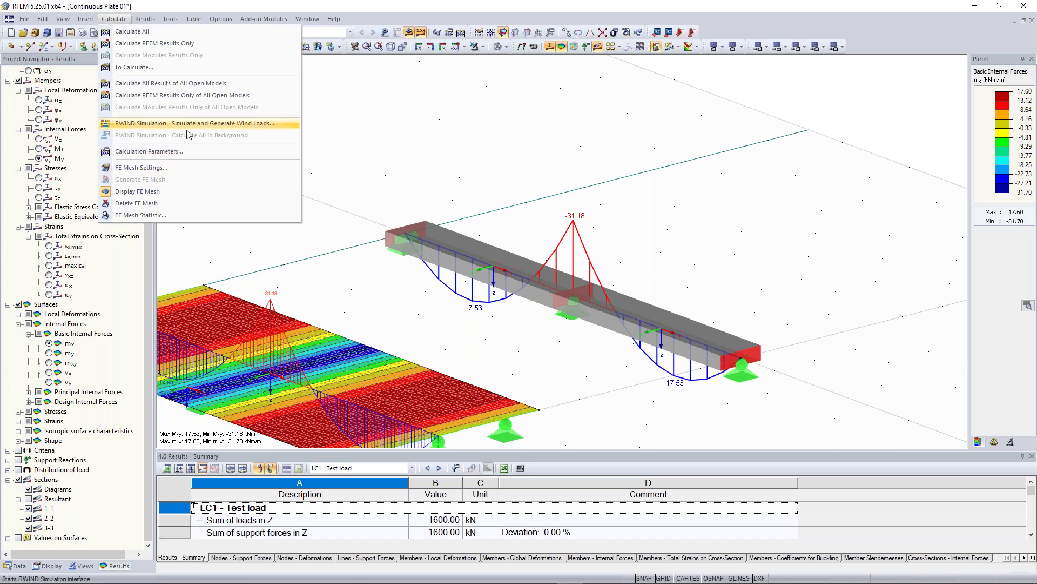
pyautogui.click(160, 154)
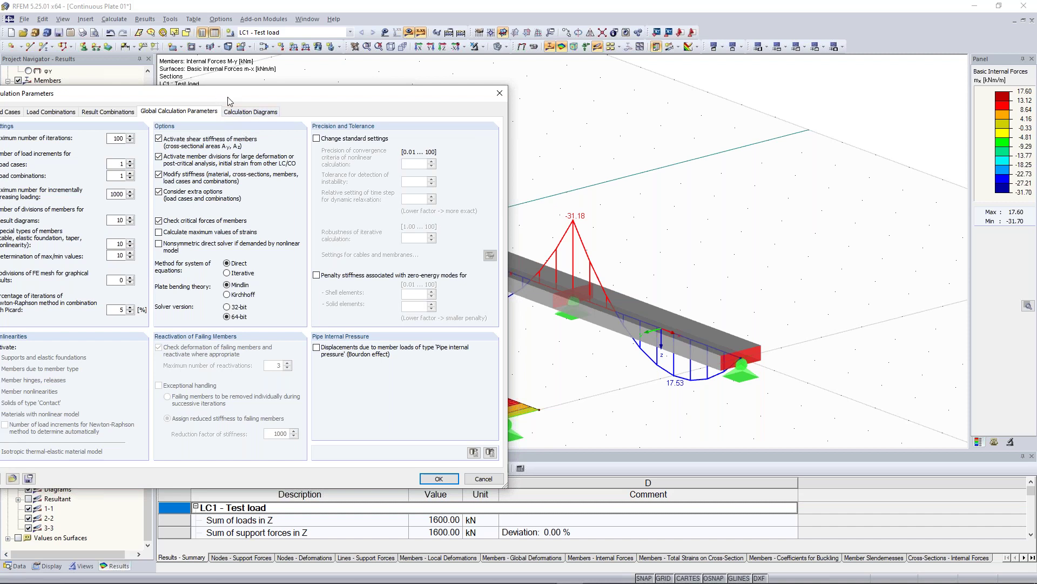
pyautogui.moveTo(227, 96); pyautogui.dragTo(313, 90)
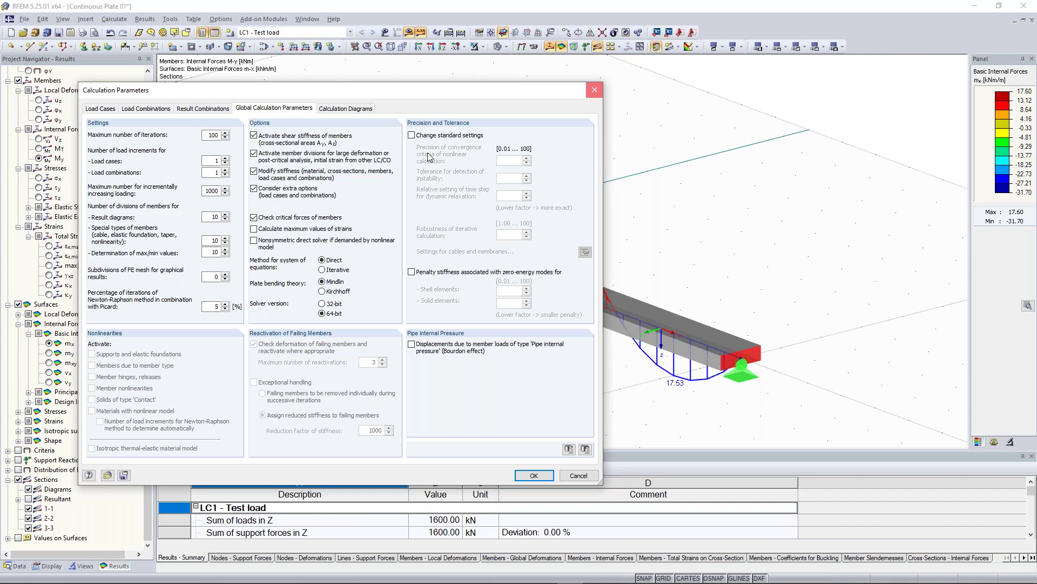
pyautogui.click(595, 91)
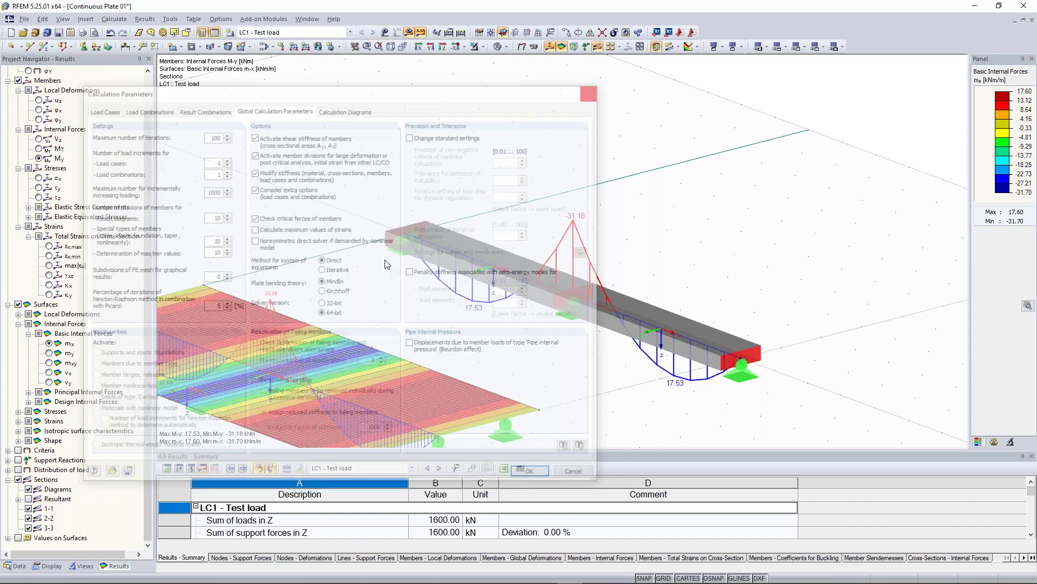
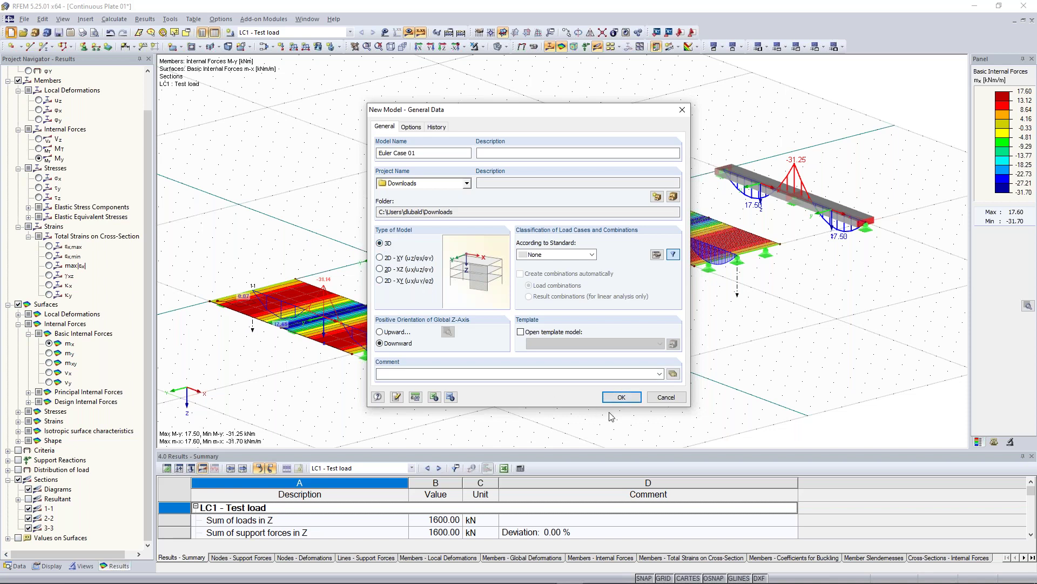
# Create a new 3D model named Euler Case 01 in the Downloads project, with the global Z-axis oriented downward.
pyautogui.click(624, 398)
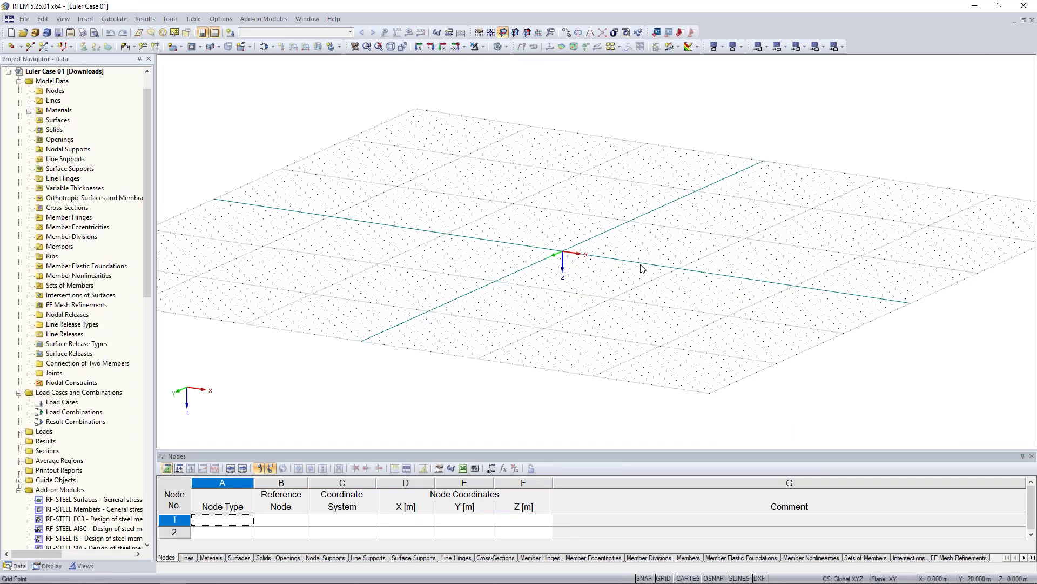
pyautogui.scroll(1, 664, 243)
pyautogui.scroll(2, 602, 203)
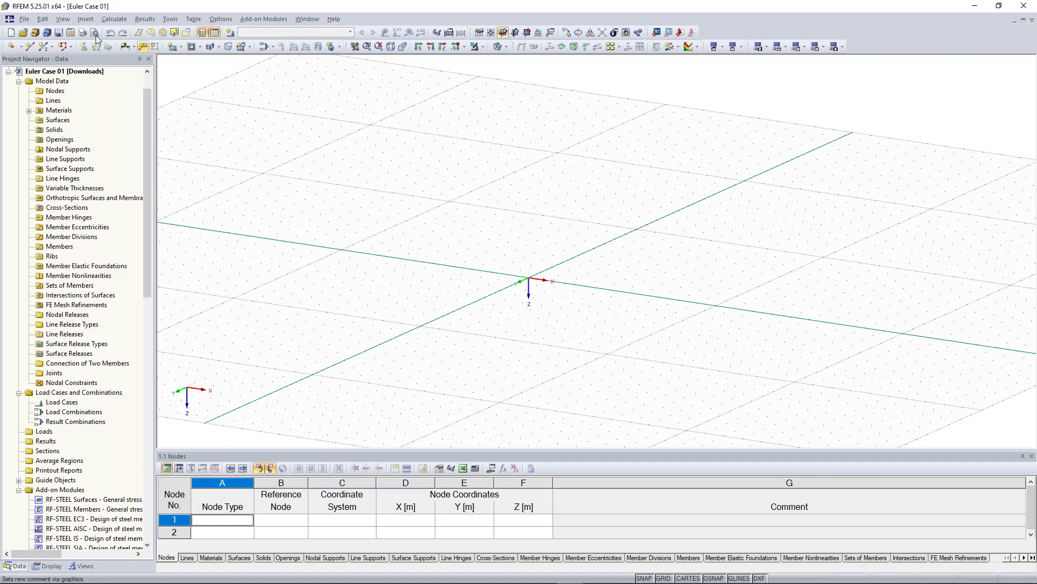
# Start a new beam member and choose the rolled I-section HEB 300 from the cross-section library.
pyautogui.click(45, 49)
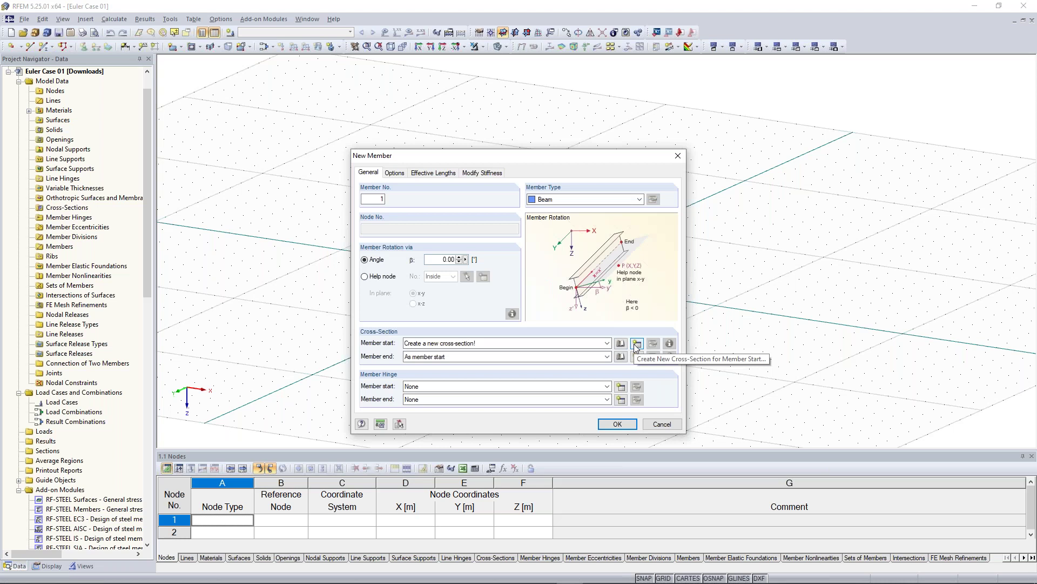
pyautogui.click(637, 344)
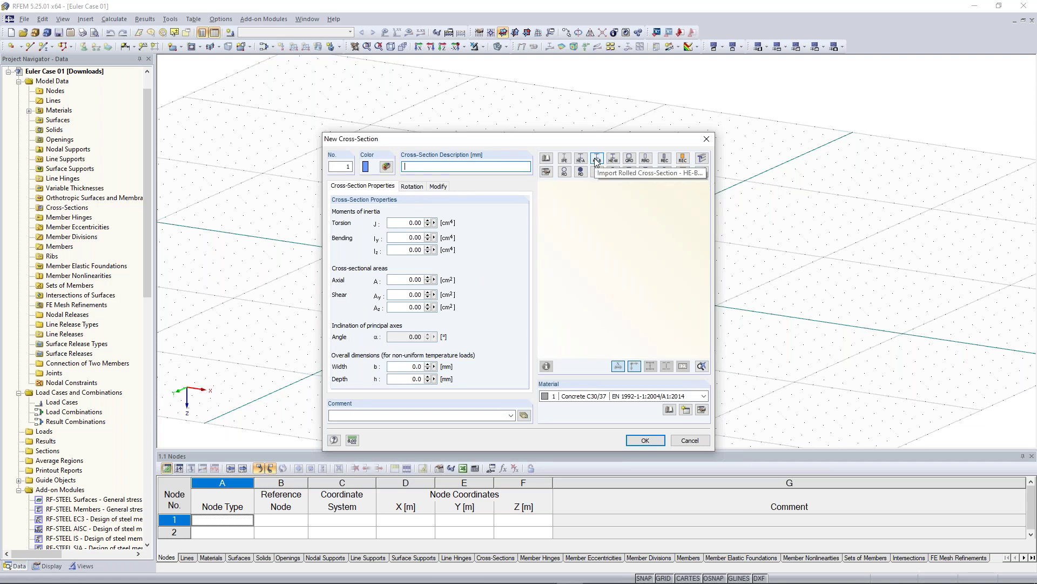
pyautogui.click(549, 157)
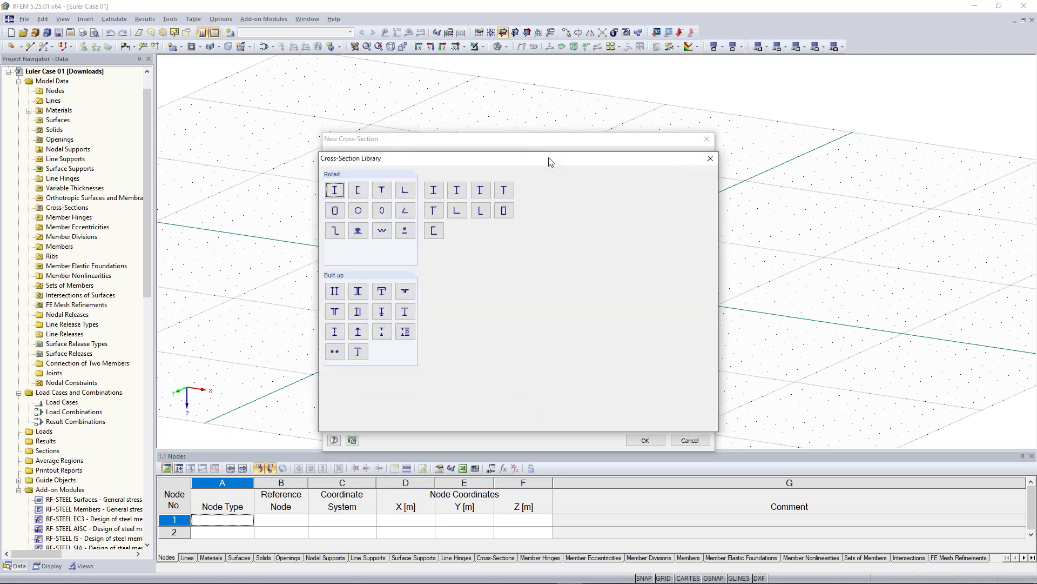
pyautogui.click(335, 190)
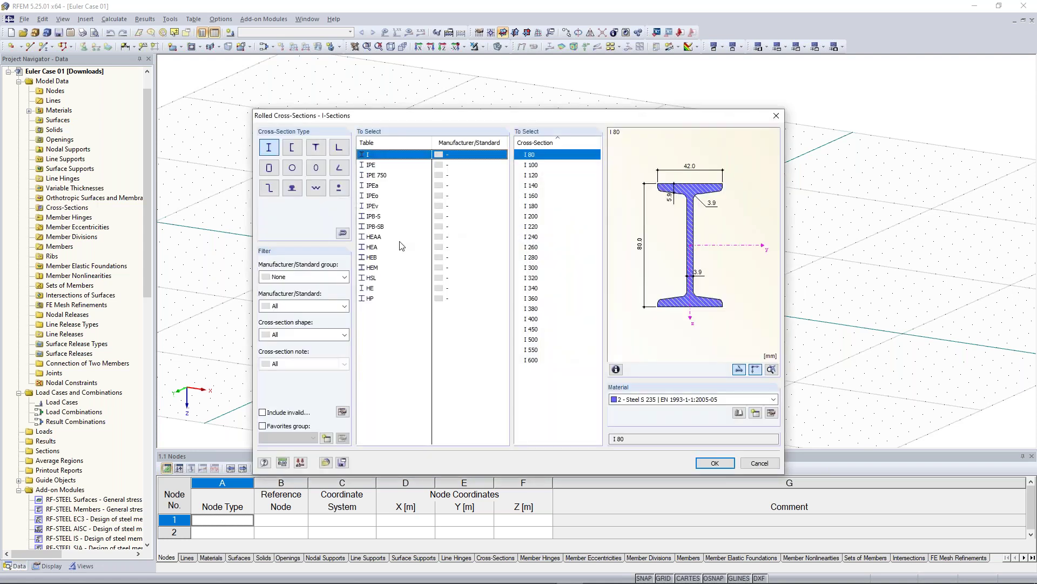
pyautogui.click(377, 258)
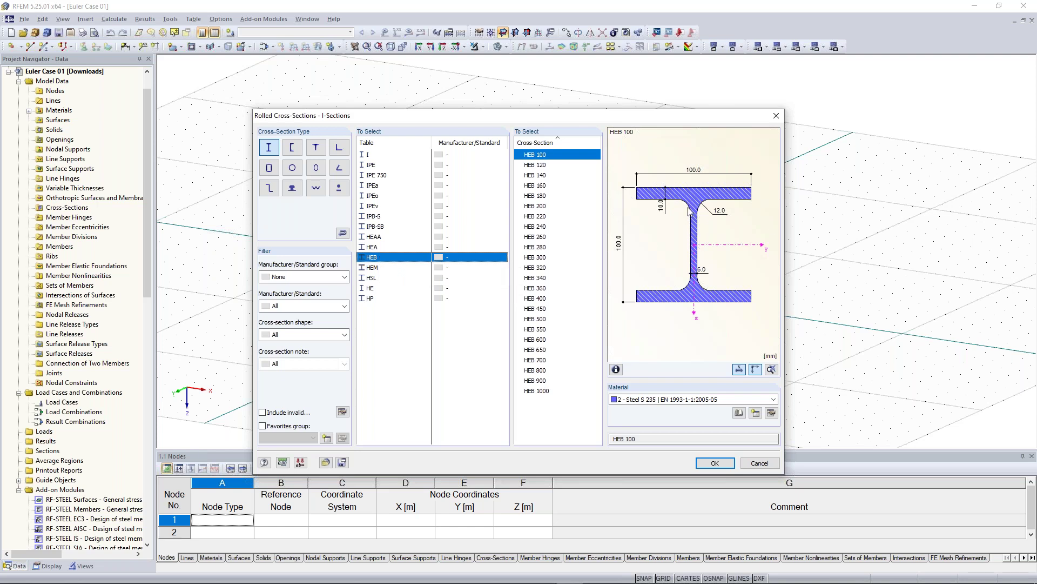
pyautogui.click(543, 258)
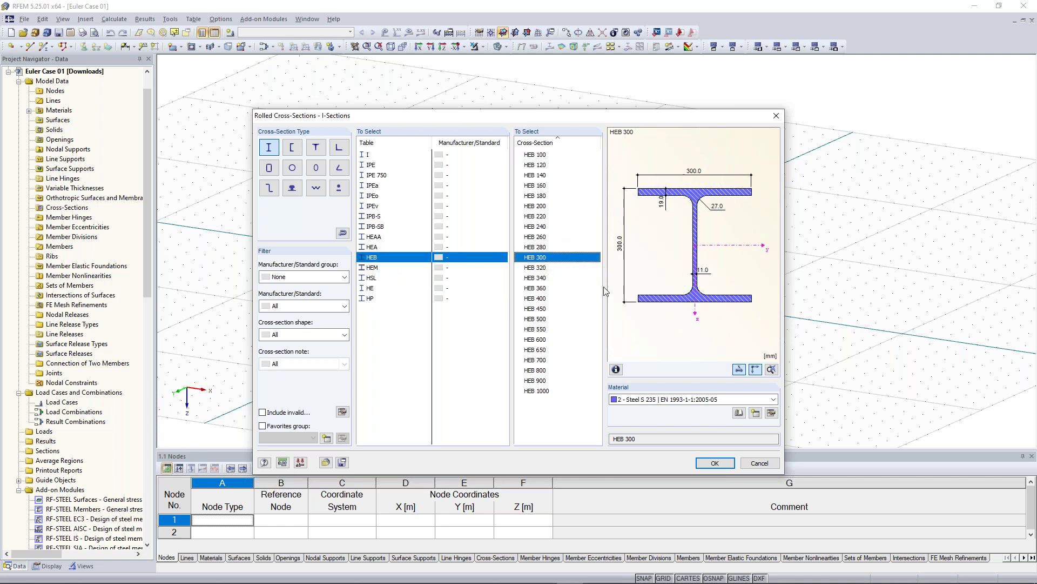
# Set the material of the HEB 300 section to Steel S 235 according to EN 1993-1-1:2005-05.
pyautogui.click(673, 400)
pyautogui.click(674, 401)
pyautogui.click(649, 402)
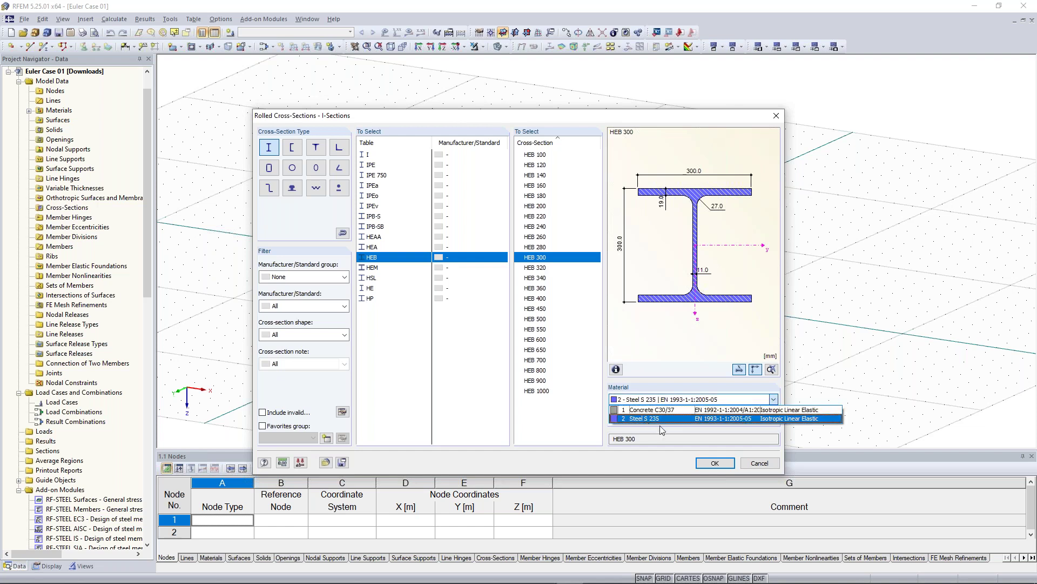
pyautogui.click(648, 418)
# Edit the section's material by importing Steel S 235 from the material library, and accept the new HEB 300 cross-section.
pyautogui.click(773, 413)
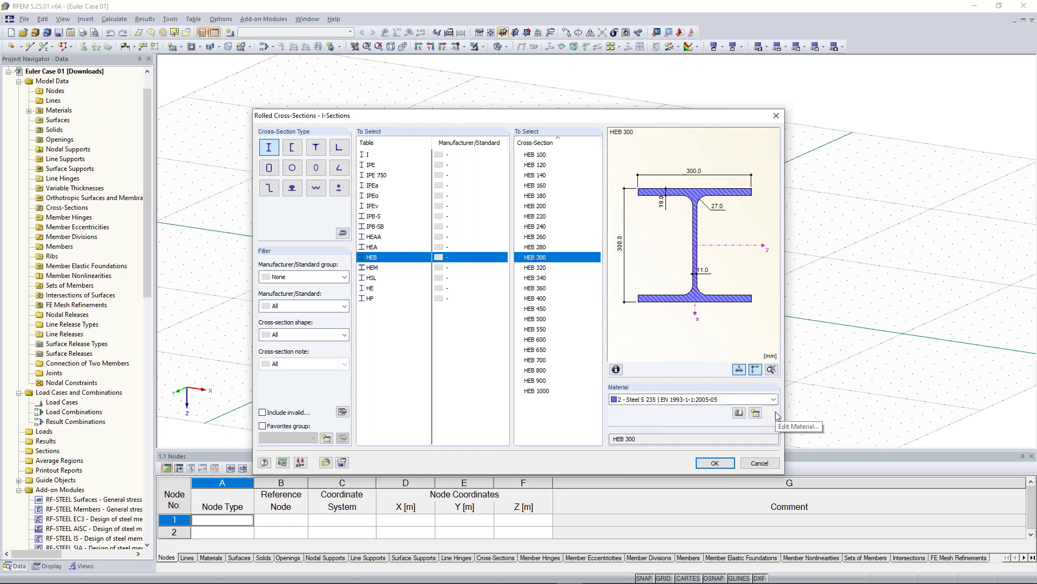
pyautogui.click(774, 414)
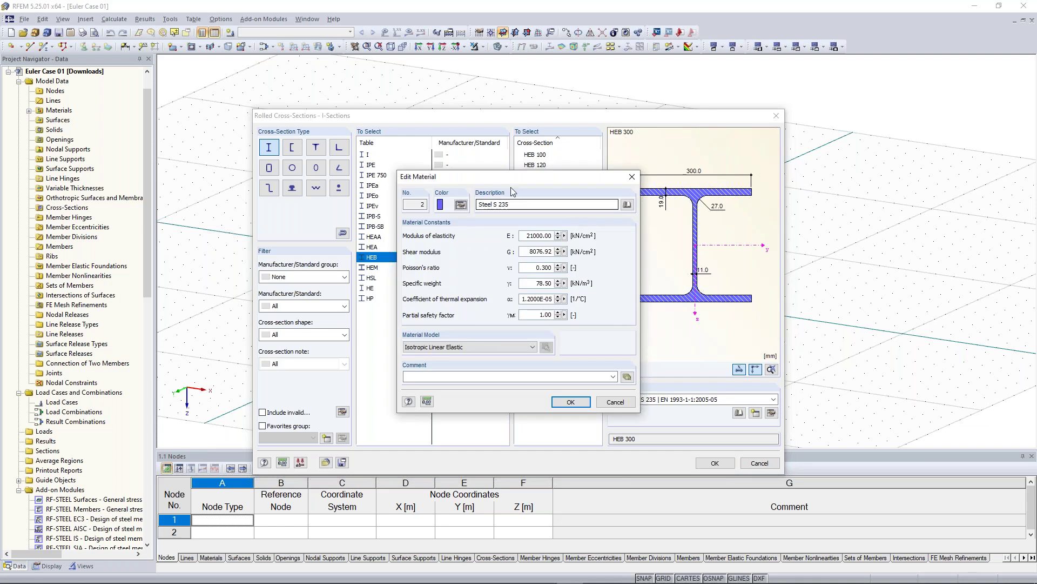
pyautogui.click(530, 204)
pyautogui.click(538, 207)
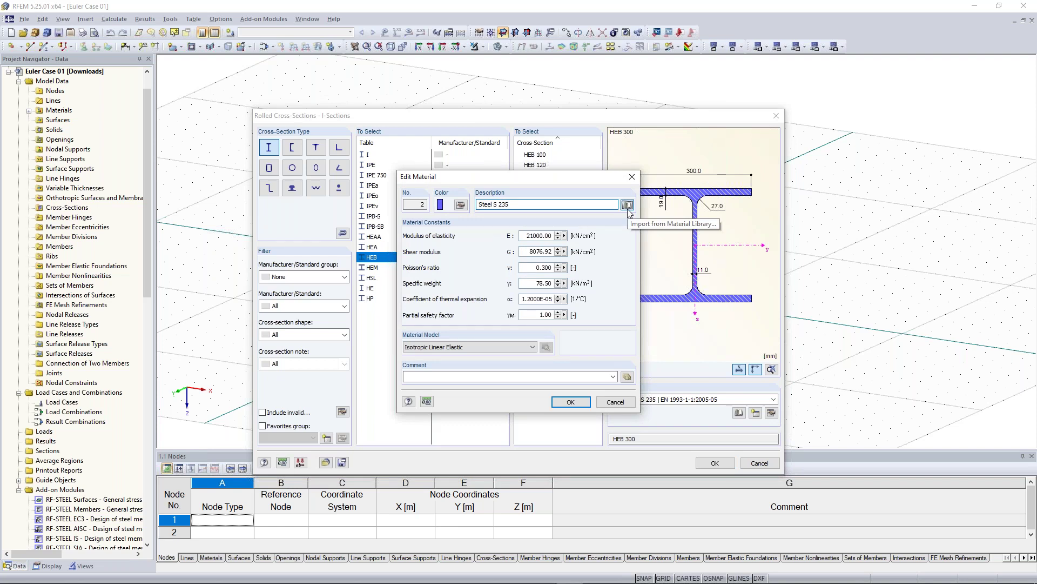
pyautogui.click(627, 205)
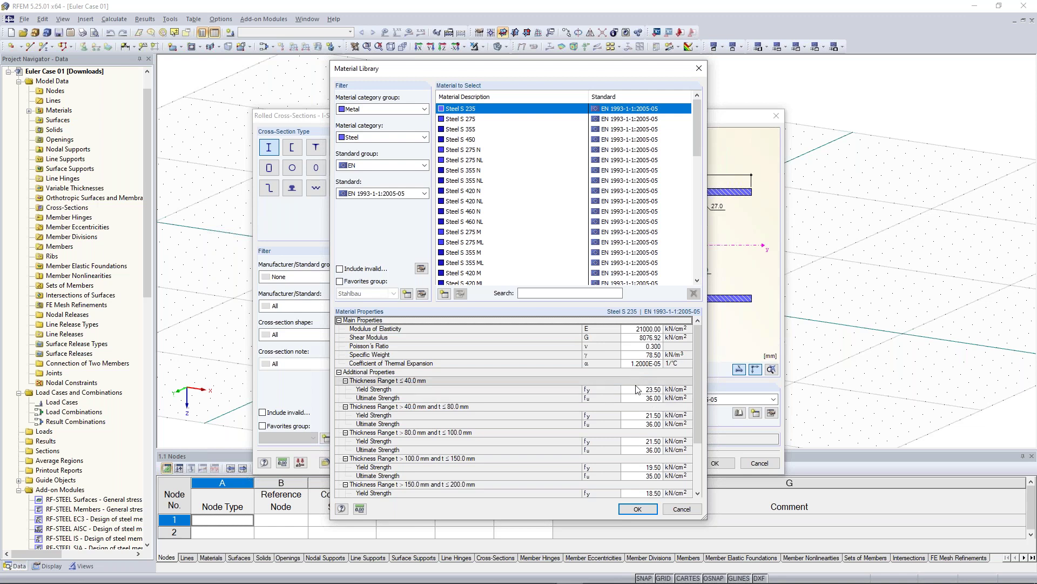
pyautogui.click(637, 509)
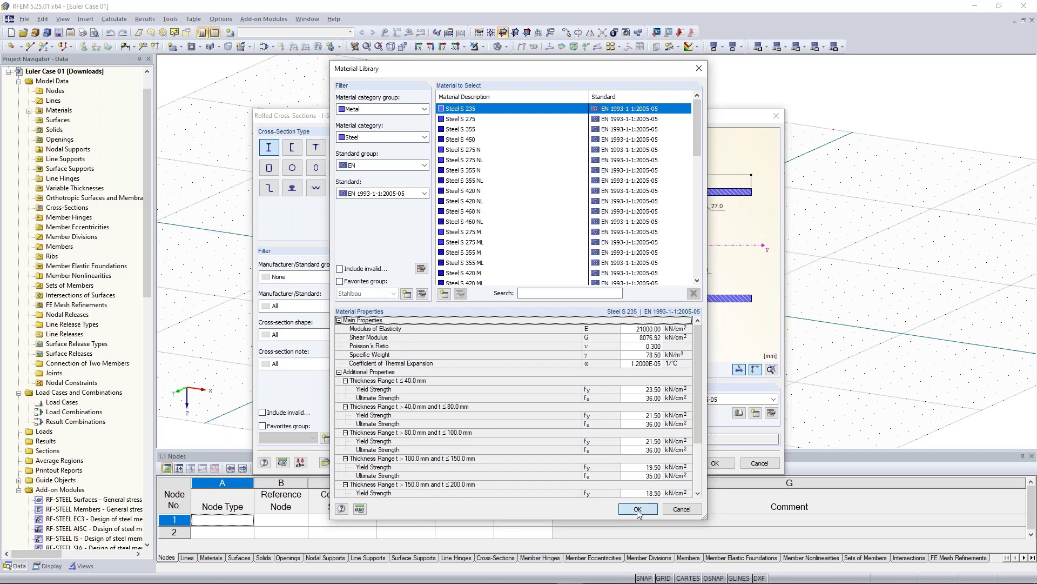
pyautogui.click(577, 404)
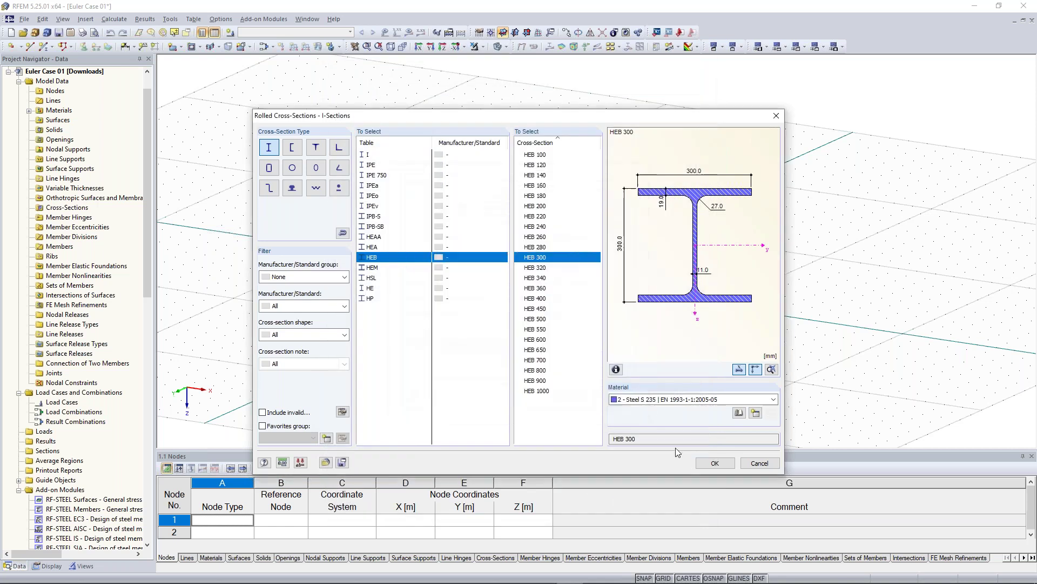
pyautogui.click(715, 462)
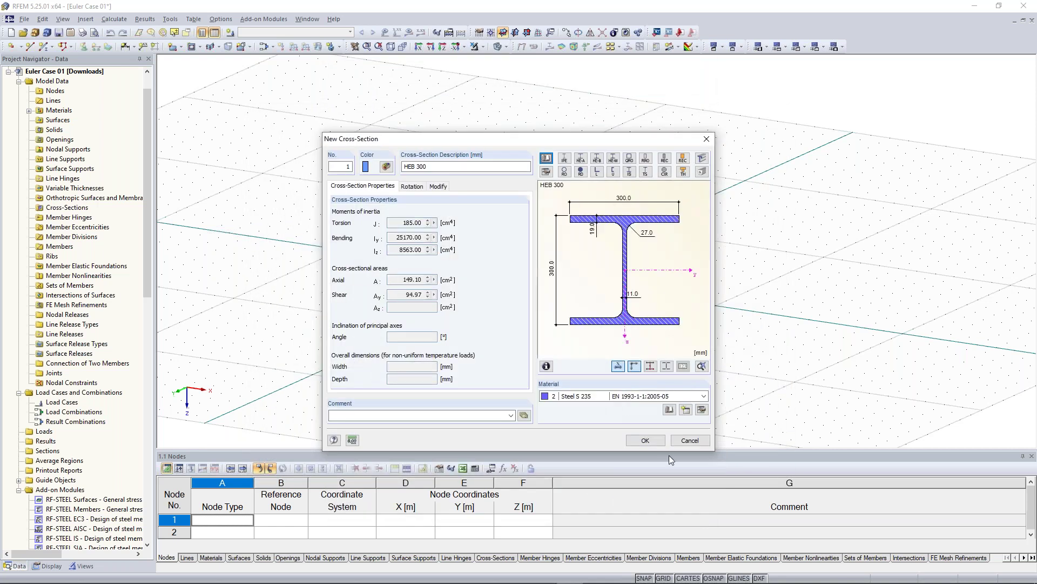
pyautogui.click(646, 440)
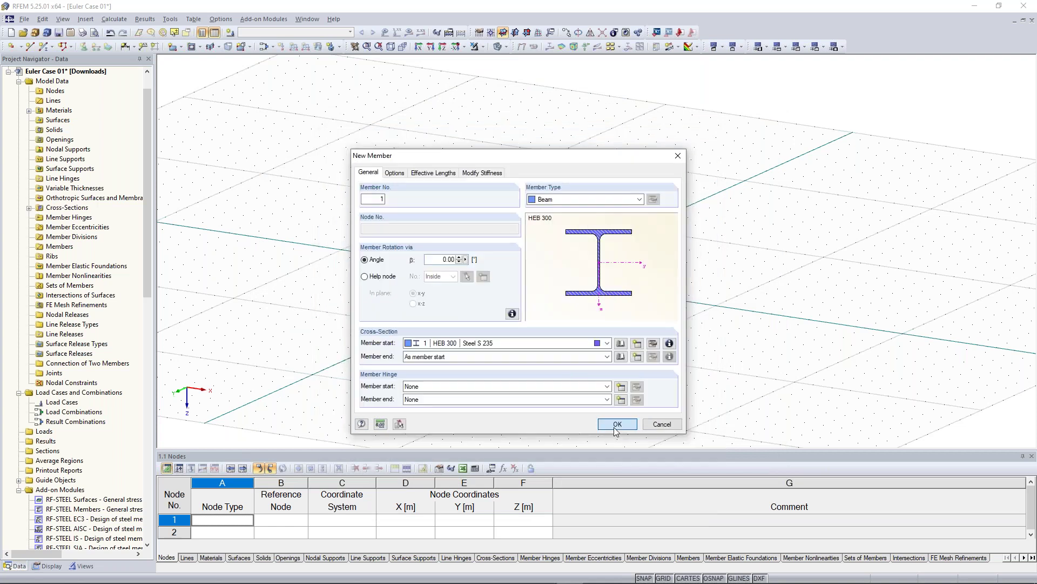
# Draw a vertical 10 m member with the HEB 300 section from the origin up to Z = -10 m.
pyautogui.press('Return')
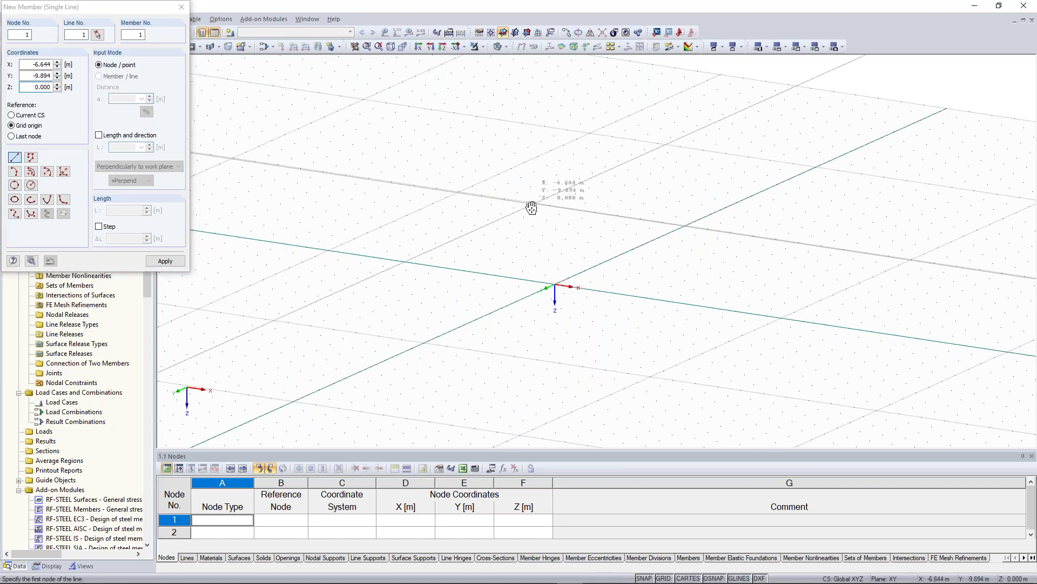
pyautogui.moveTo(532, 208); pyautogui.dragTo(498, 280, button='middle')
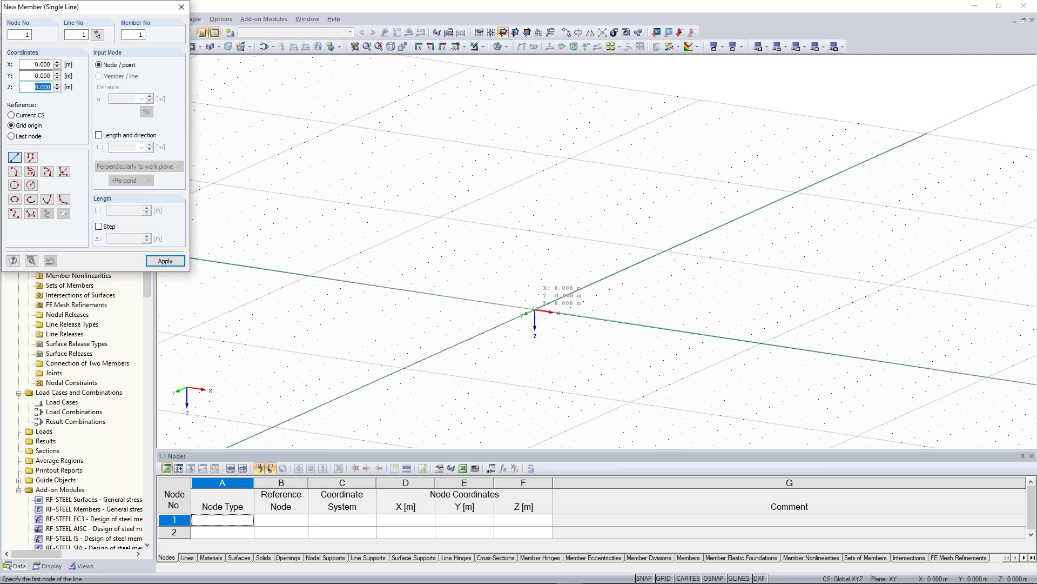
pyautogui.click(535, 309)
pyautogui.keyDown('ctrl'); pyautogui.moveTo(534, 309); pyautogui.dragTo(581, 199, button='middle'); pyautogui.keyUp('ctrl')
pyautogui.keyDown('ctrl'); pyautogui.moveTo(521, 234); pyautogui.dragTo(495, 323, button='middle'); pyautogui.keyUp('ctrl')
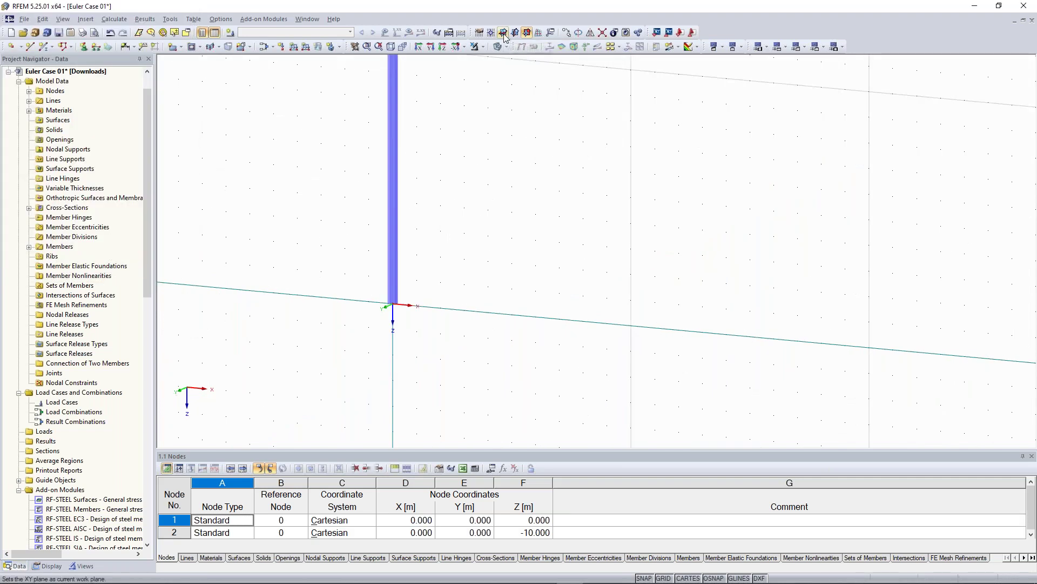
# Set the XY plane as the current work plane, with the whole column in view.
pyautogui.click(503, 36)
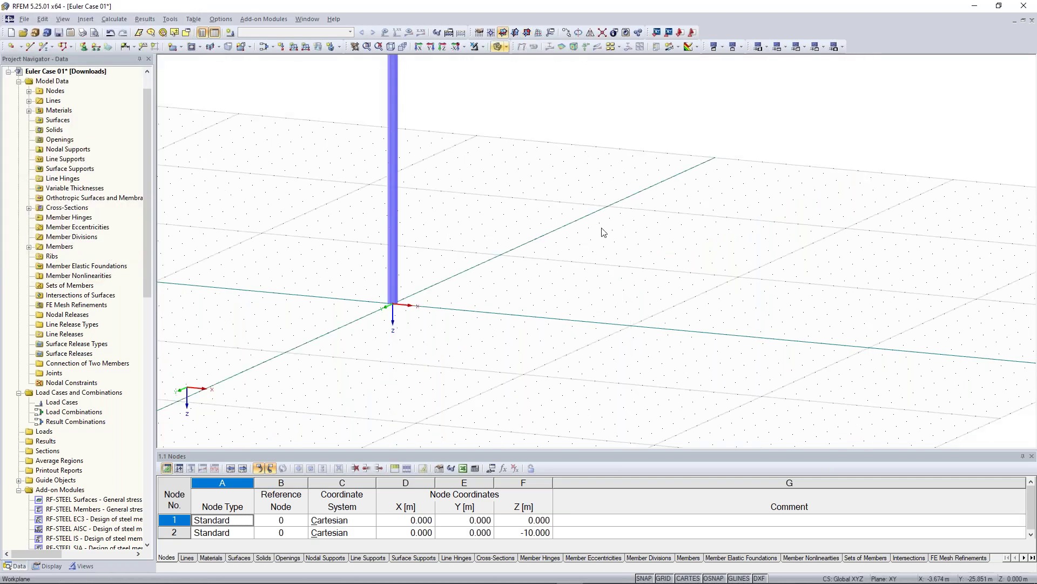
pyautogui.scroll(-1, 602, 228)
pyautogui.moveTo(602, 228); pyautogui.dragTo(518, 254, button='middle')
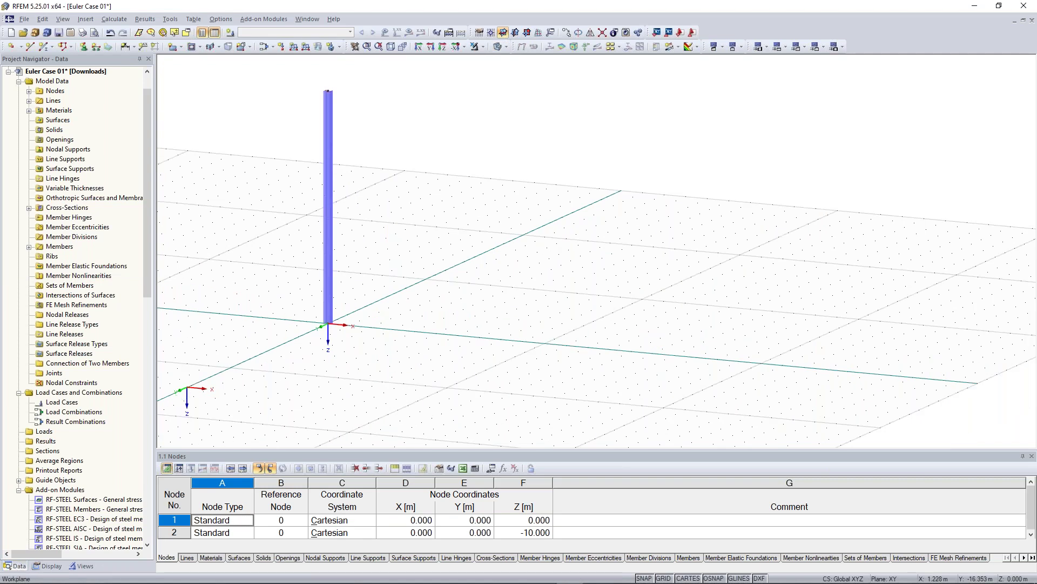
pyautogui.click(43, 47)
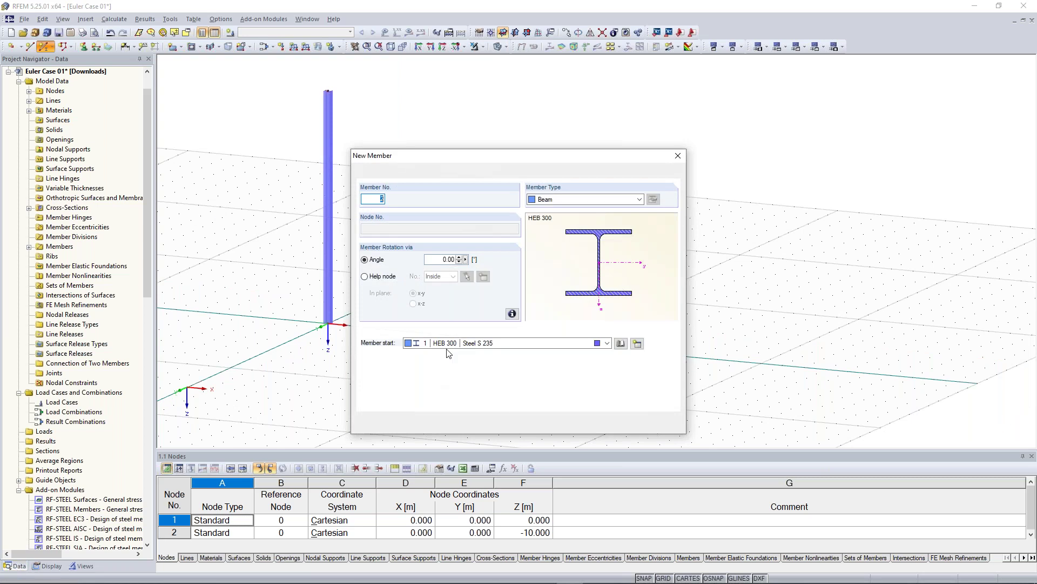
pyautogui.click(616, 425)
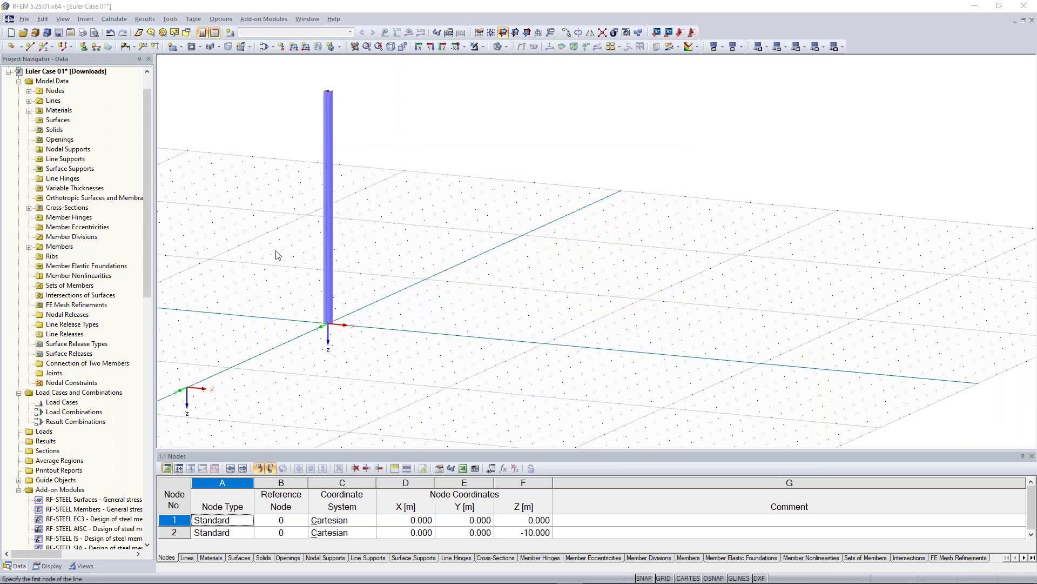
pyautogui.click(135, 136)
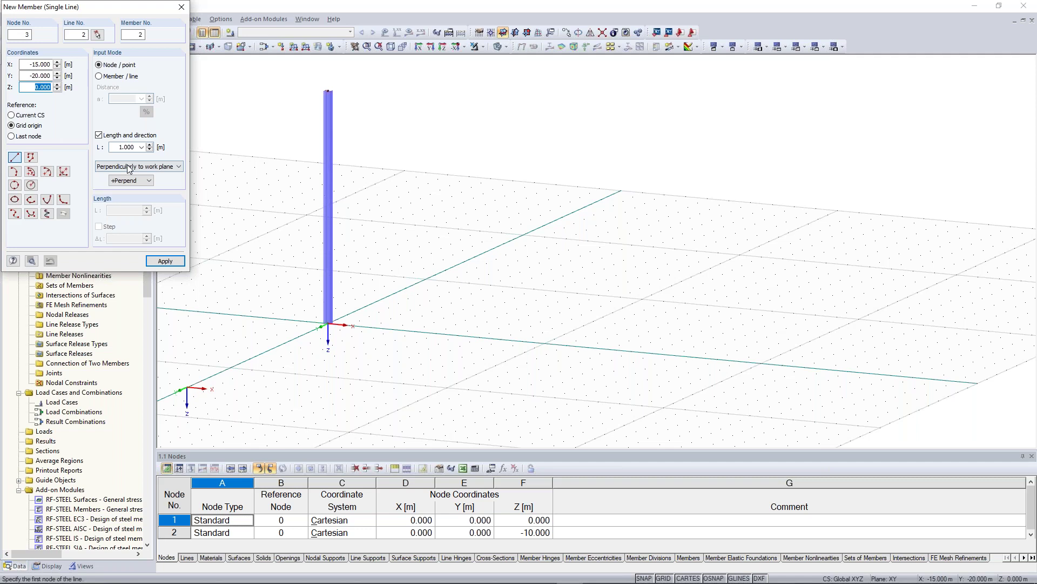
pyautogui.click(130, 180)
pyautogui.rightClick(375, 321)
pyautogui.rightClick(375, 321)
# Assign a rigid nodal support to node 1 at the base of the column and check it up close.
pyautogui.click(504, 403)
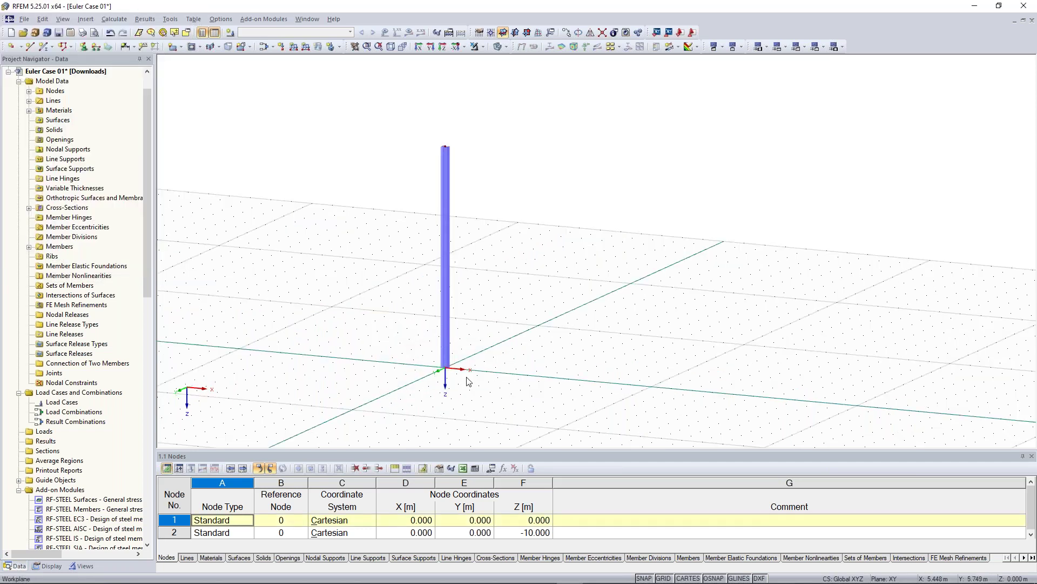
pyautogui.click(88, 50)
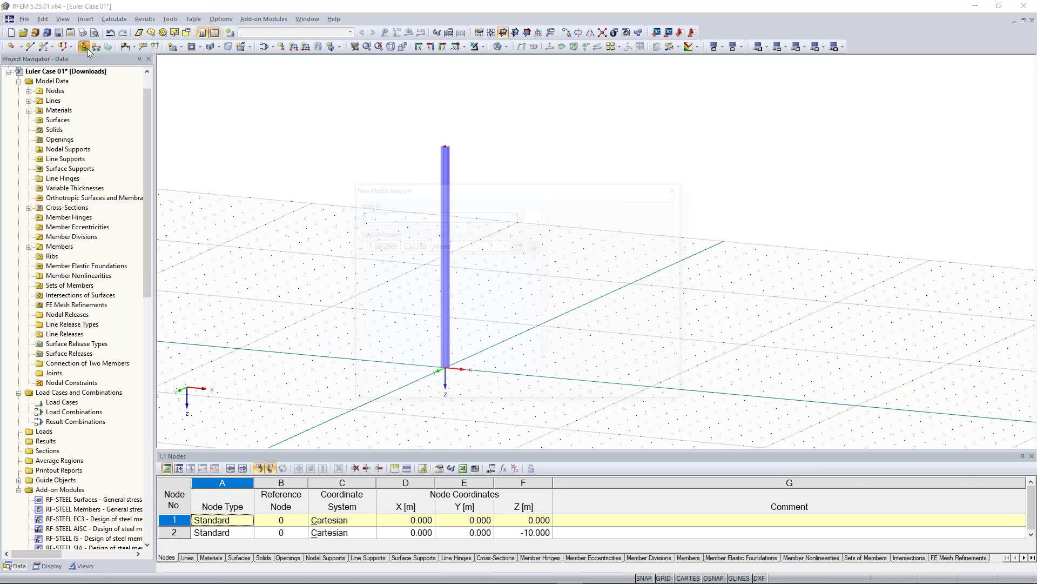
pyautogui.click(506, 245)
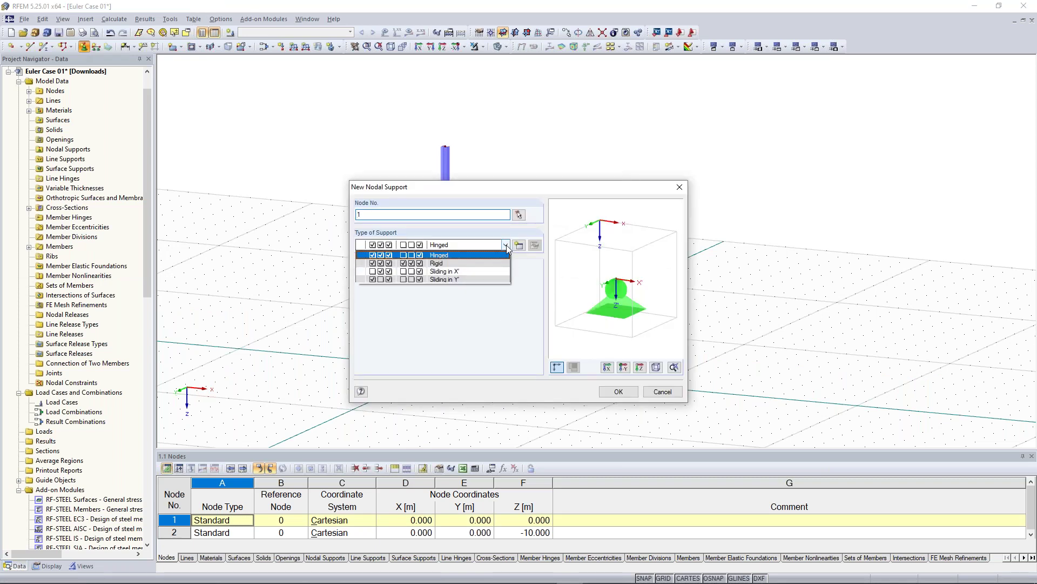
pyautogui.click(500, 263)
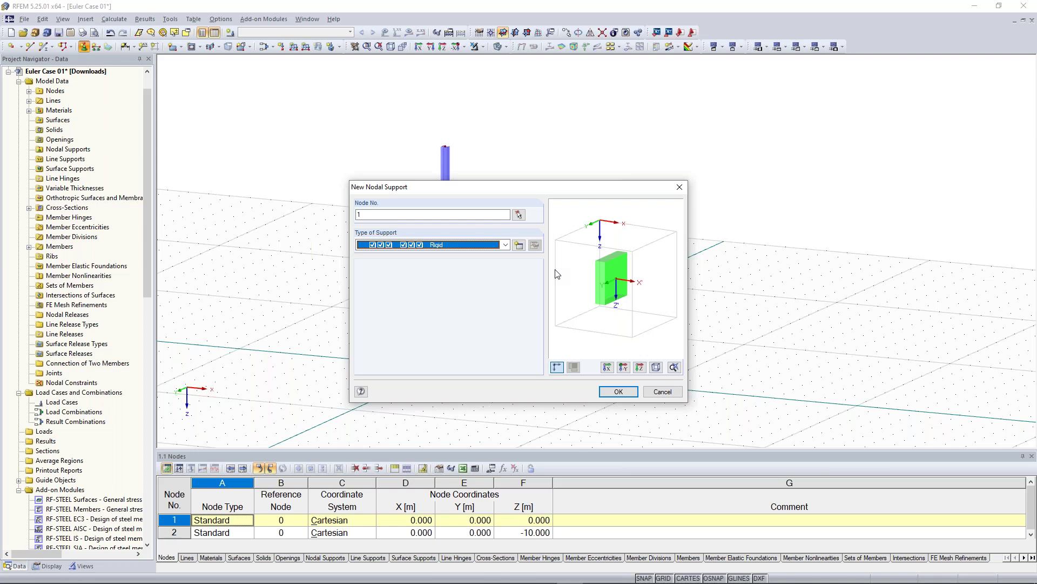
pyautogui.click(621, 393)
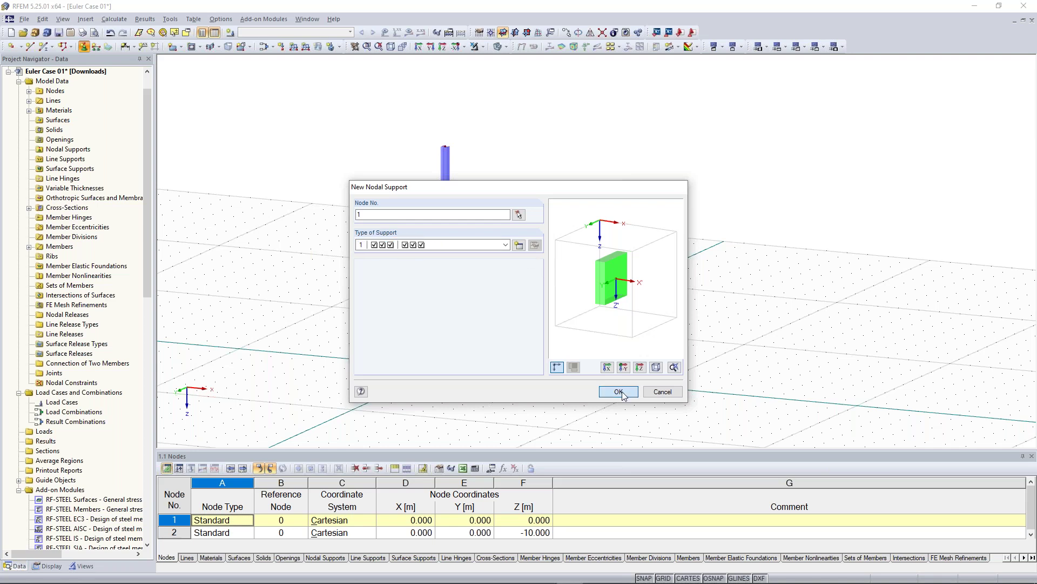
pyautogui.scroll(5, 420, 395)
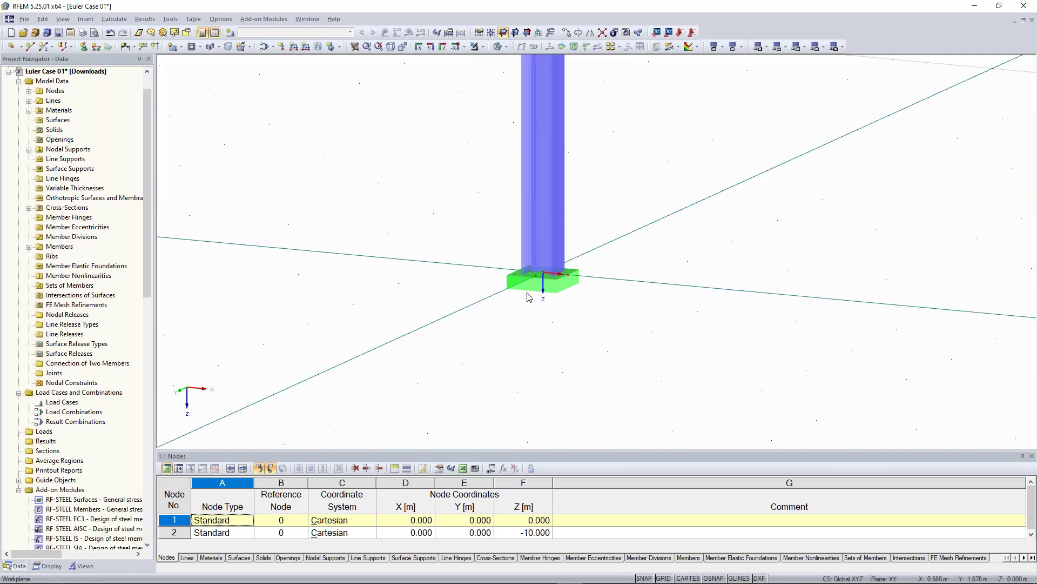
pyautogui.moveTo(609, 255); pyautogui.dragTo(598, 288, button='middle')
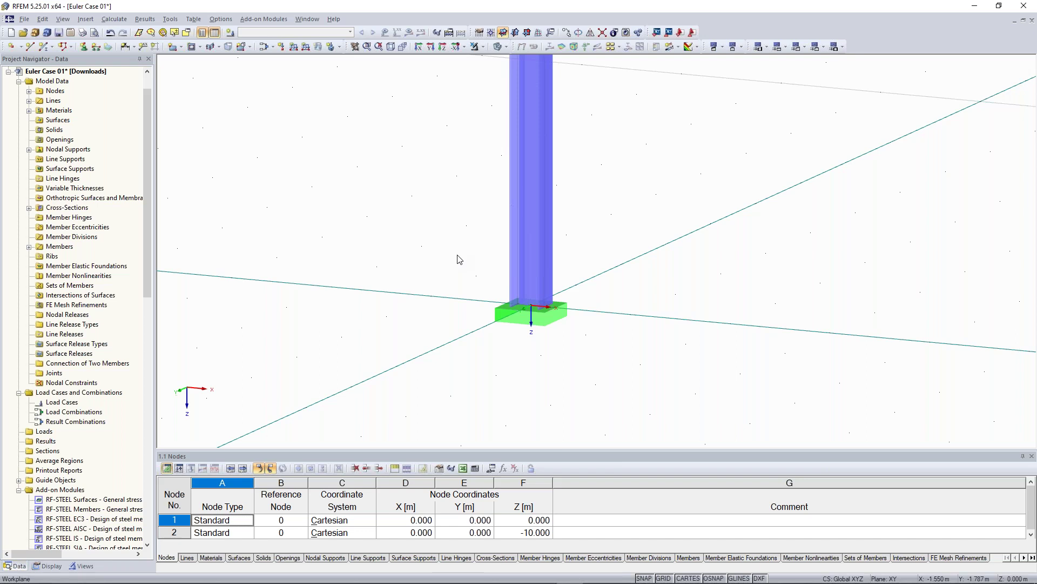
# Create load case LC1 described as Test load in the Permanent category, with self-weight deactivated.
pyautogui.click(231, 32)
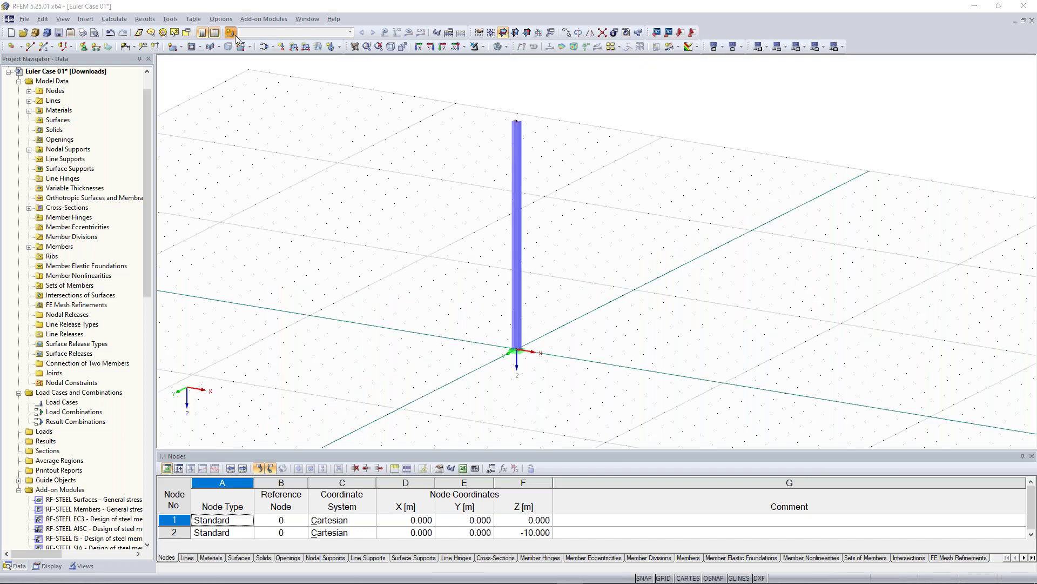
pyautogui.click(230, 33)
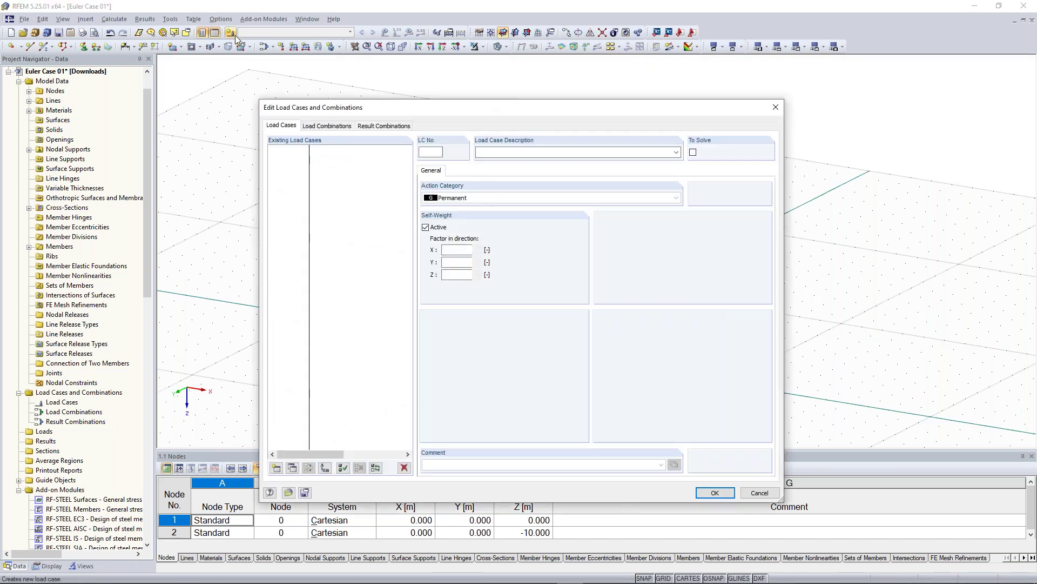
pyautogui.click(510, 153)
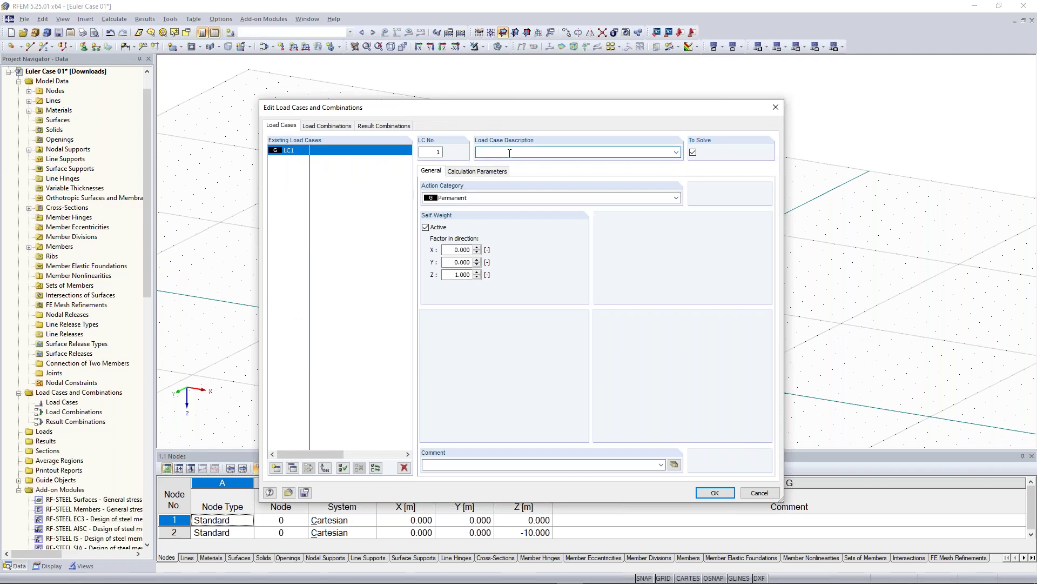
pyautogui.write('Test load')
pyautogui.click(436, 227)
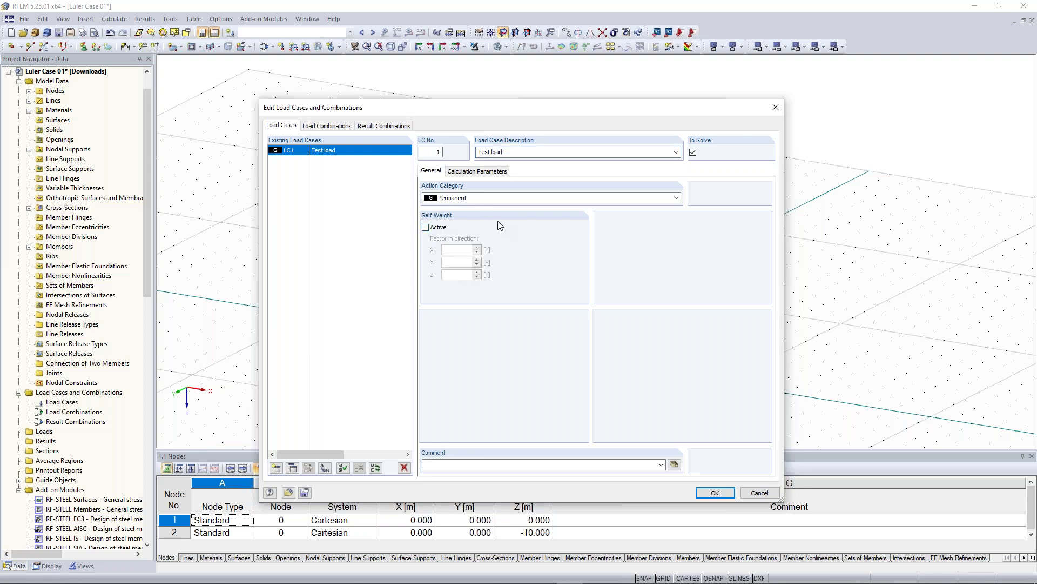
pyautogui.click(718, 493)
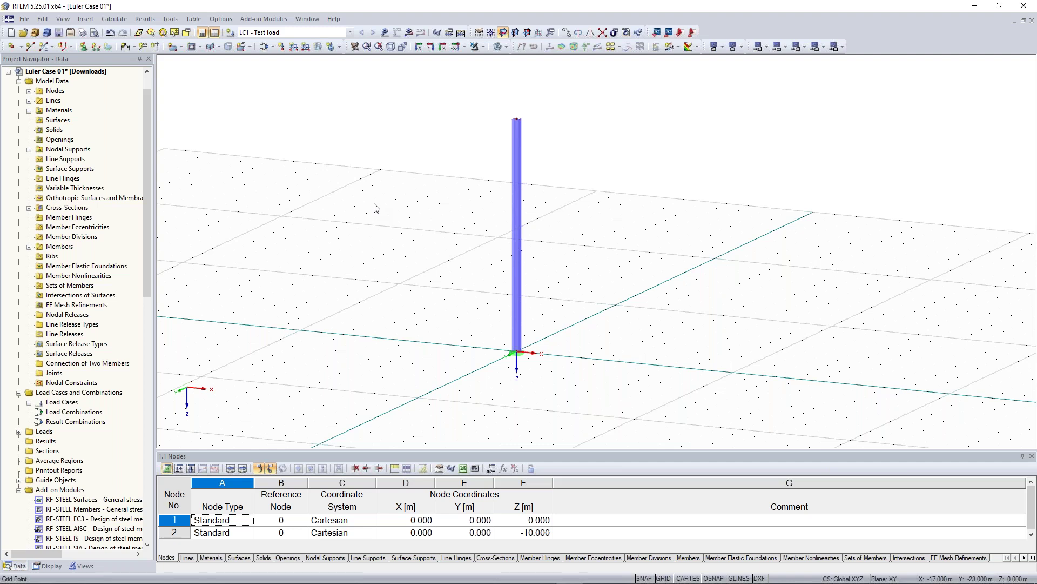
# Apply a nodal load of Px 10 kN and Pz 100 kN to the node at the top of the column.
pyautogui.moveTo(483, 96); pyautogui.dragTo(548, 129)
pyautogui.click(285, 47)
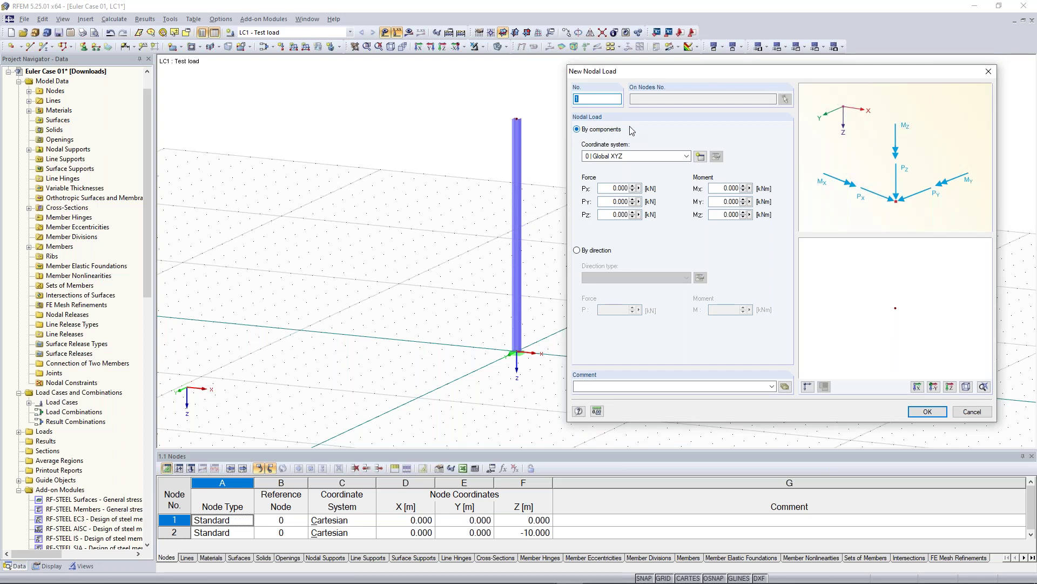
pyautogui.click(608, 187)
pyautogui.moveTo(609, 188); pyautogui.dragTo(629, 188)
pyautogui.write('10')
pyautogui.moveTo(612, 215); pyautogui.dragTo(646, 219)
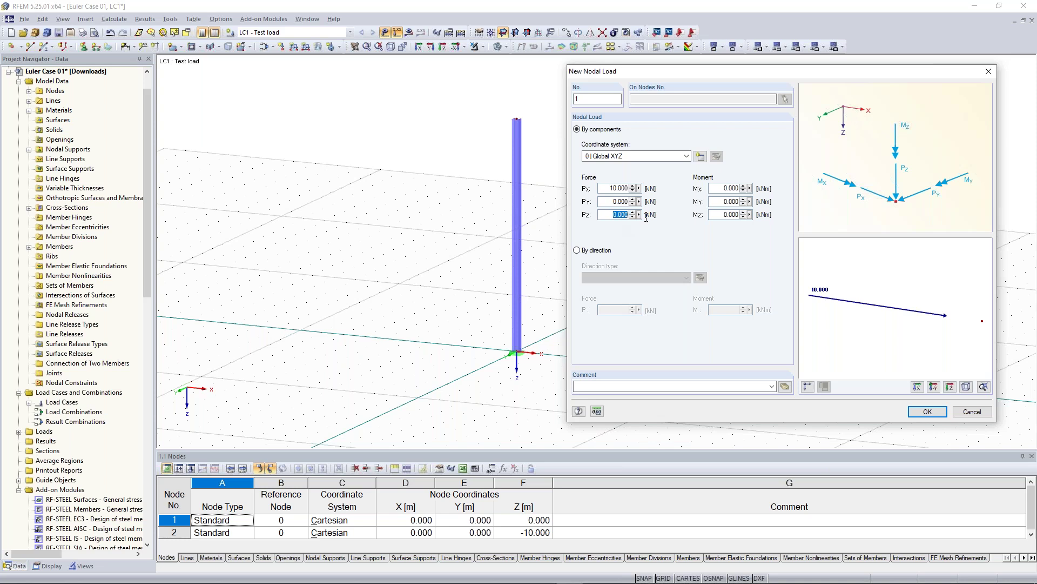
pyautogui.write('100')
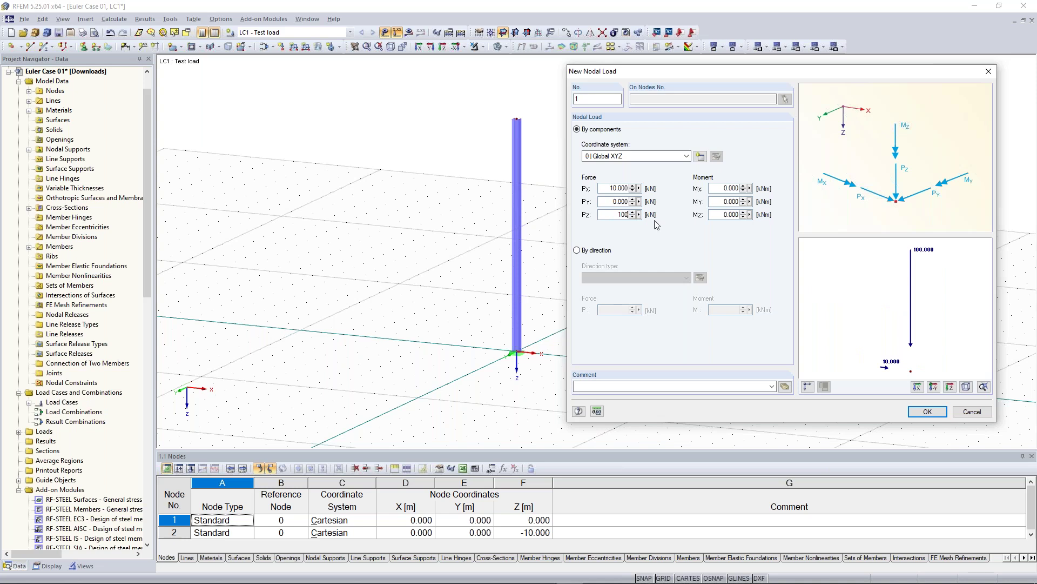
pyautogui.click(928, 412)
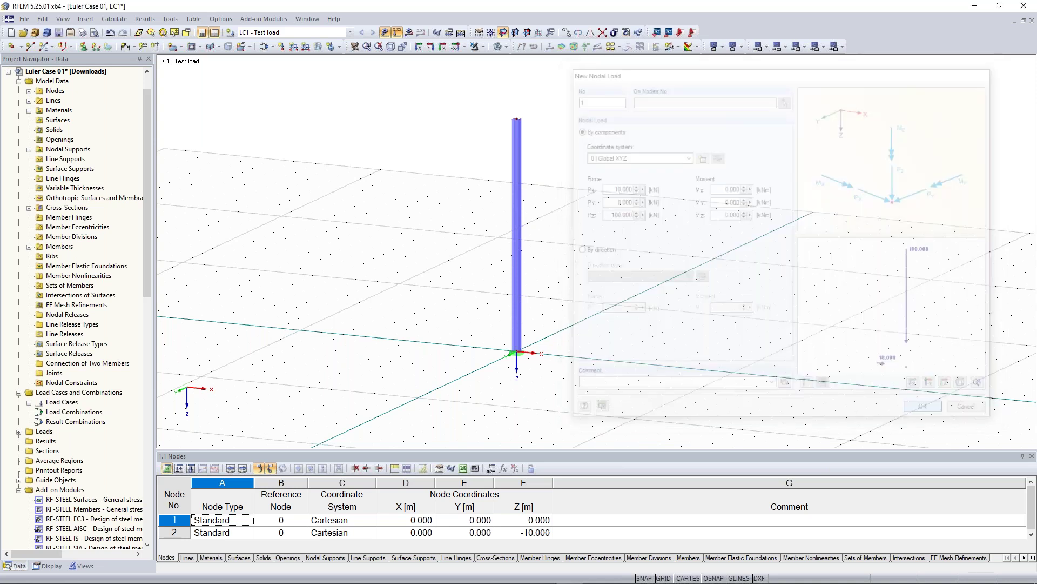
pyautogui.click(516, 118)
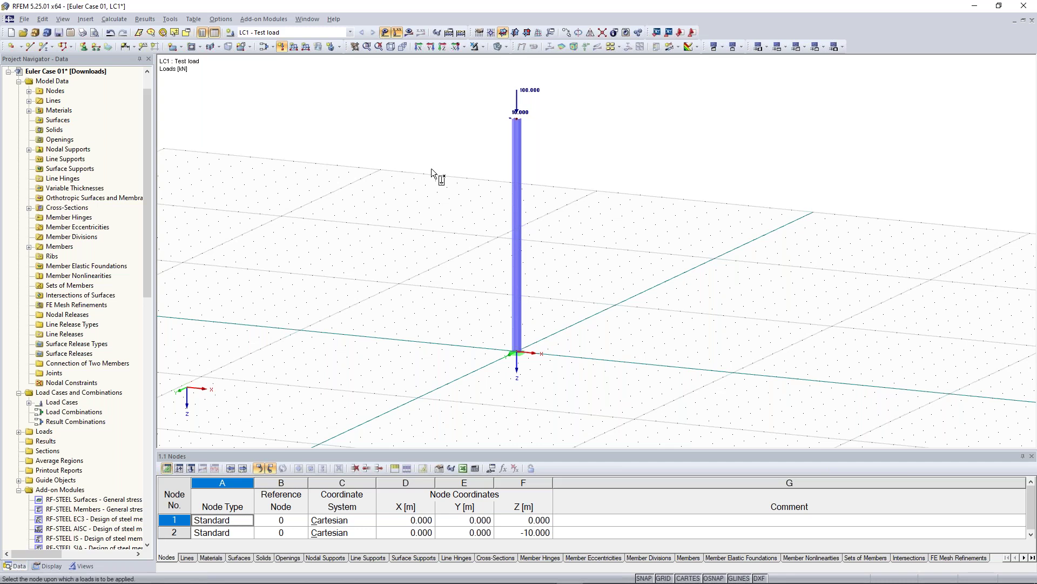
pyautogui.press('Escape')
# Calculate load case LC1 and show its global deformation results.
pyautogui.scroll(-1, 407, 200)
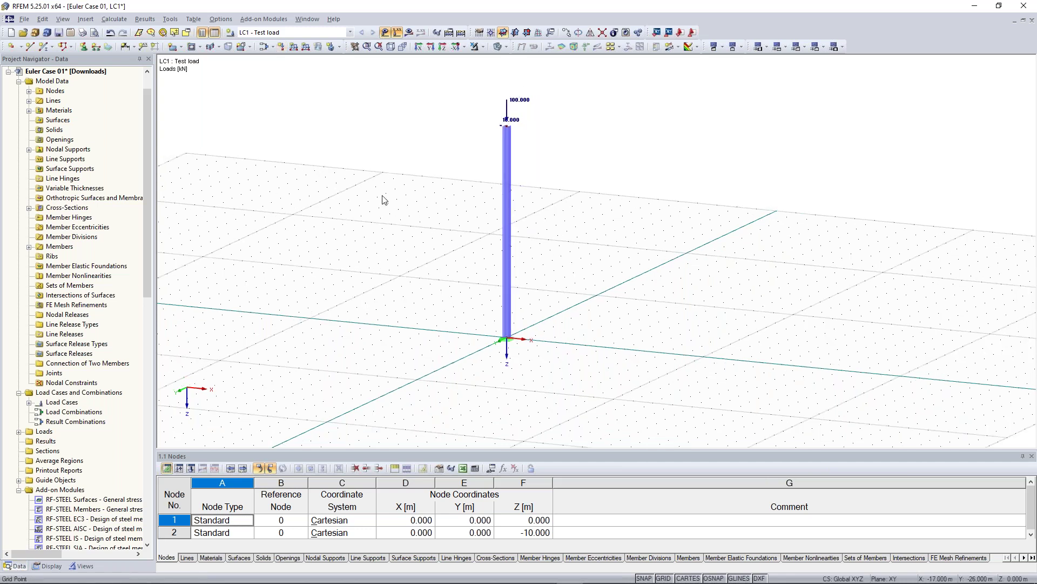
pyautogui.scroll(1, 384, 201)
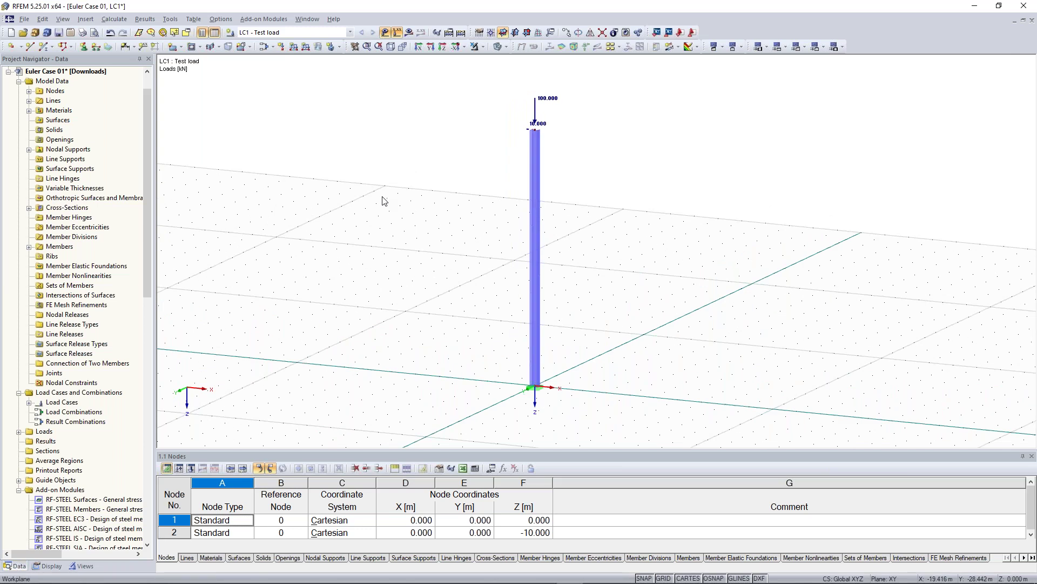
pyautogui.click(408, 34)
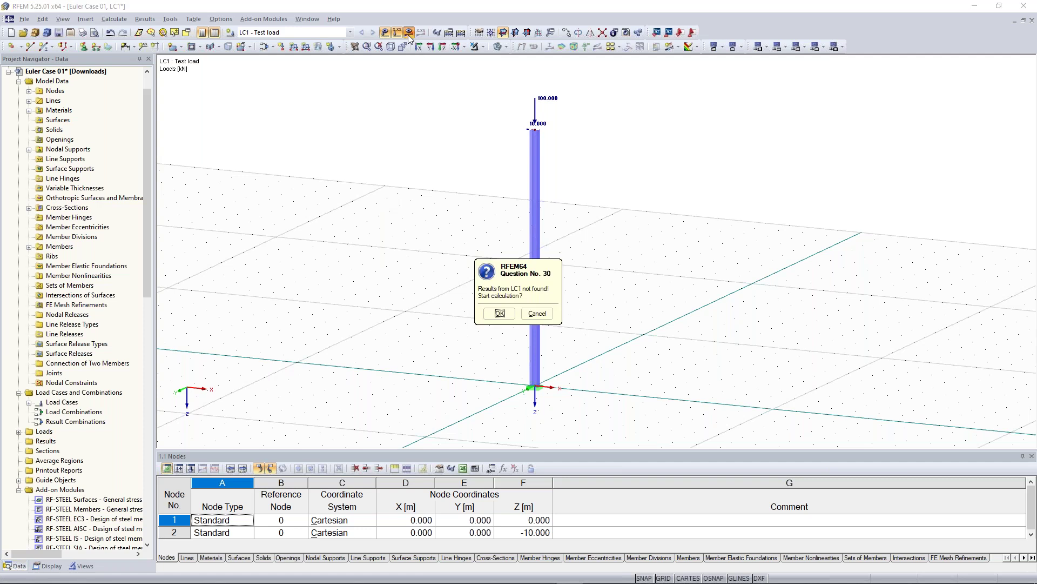
pyautogui.click(499, 313)
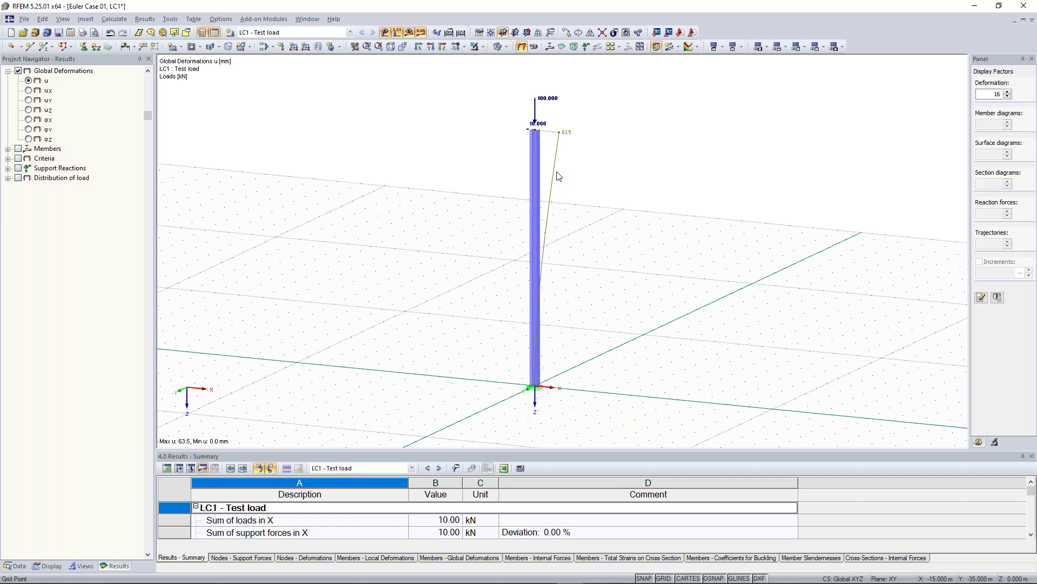
# Display the member deformations as colored cross-sections and inspect the deformed column.
pyautogui.scroll(2, 507, 178)
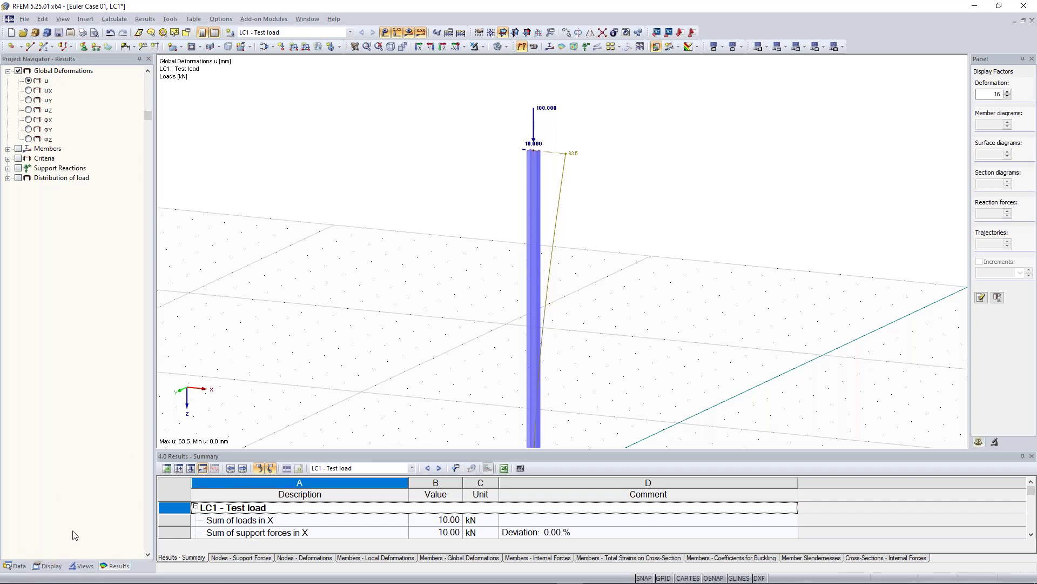
pyautogui.click(49, 567)
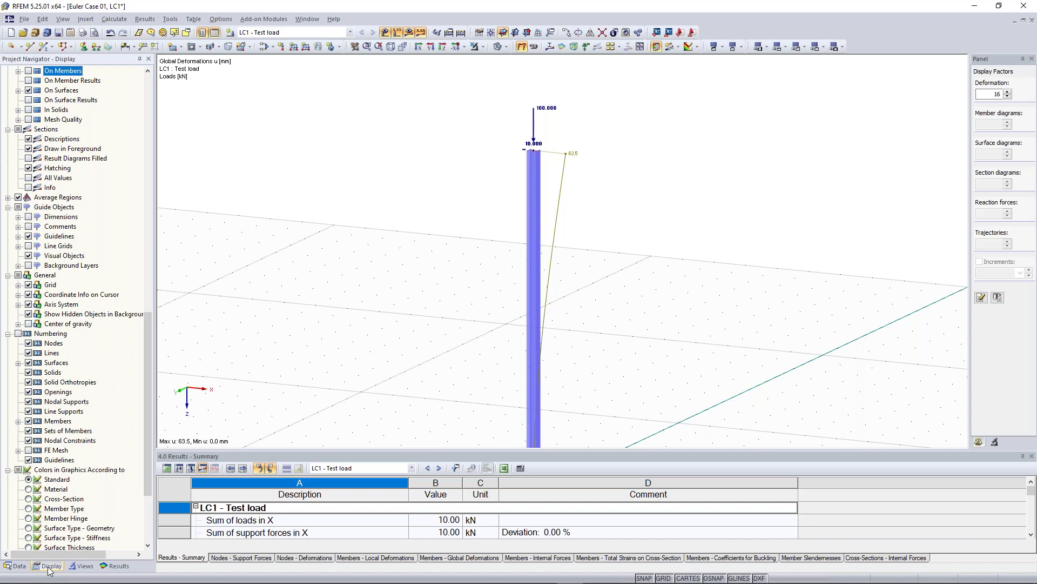
pyautogui.moveTo(147, 343); pyautogui.dragTo(149, 218)
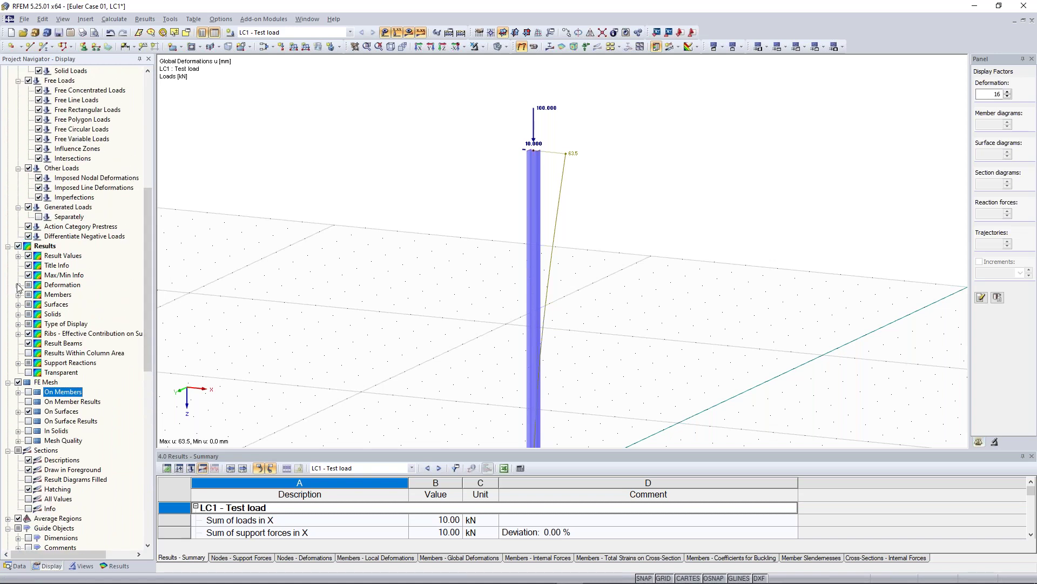
pyautogui.click(18, 284)
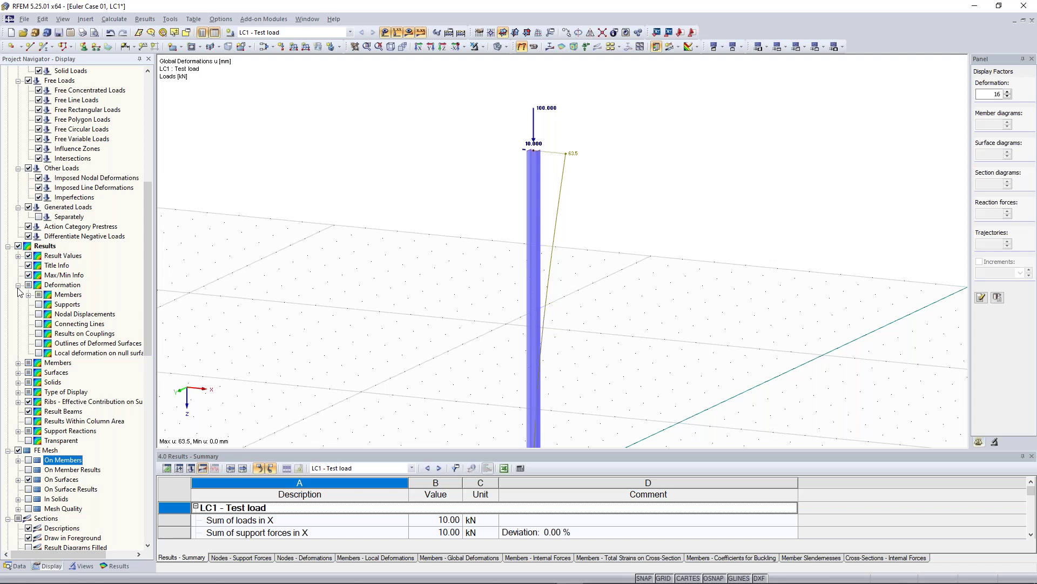
pyautogui.click(28, 294)
pyautogui.click(48, 323)
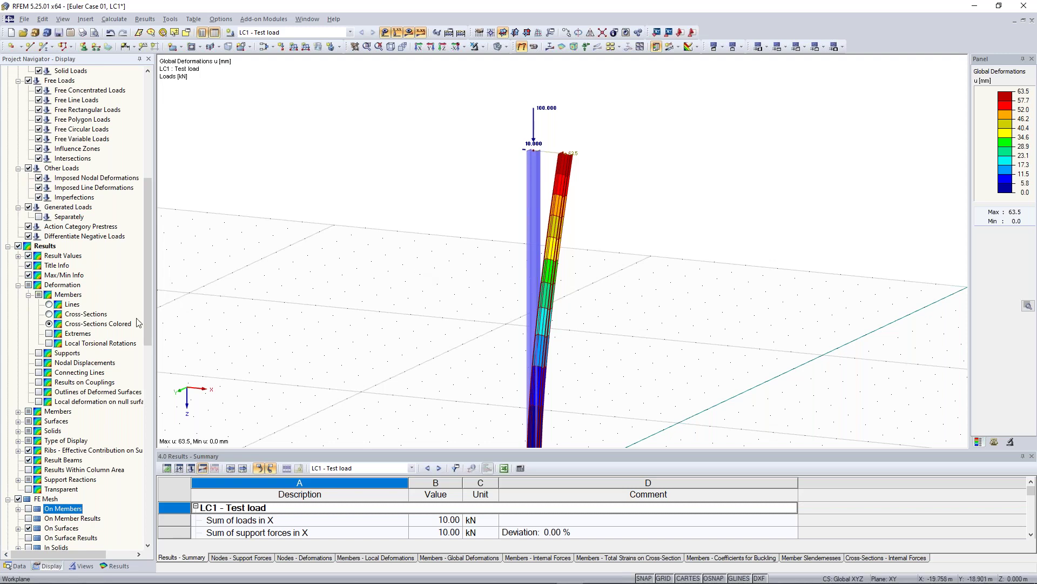
pyautogui.scroll(-2, 443, 258)
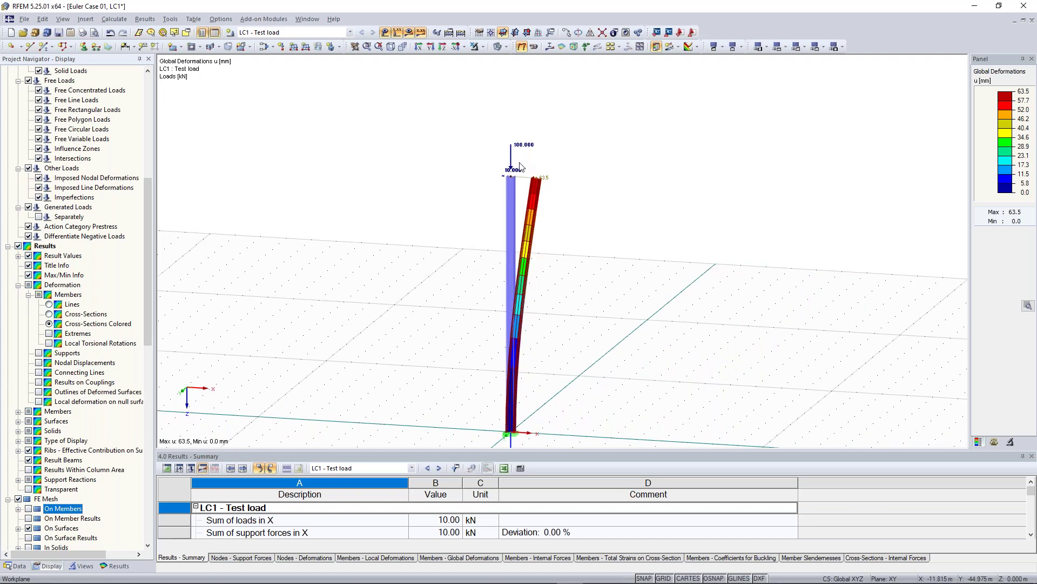
pyautogui.scroll(2, 468, 183)
pyautogui.scroll(1, 466, 177)
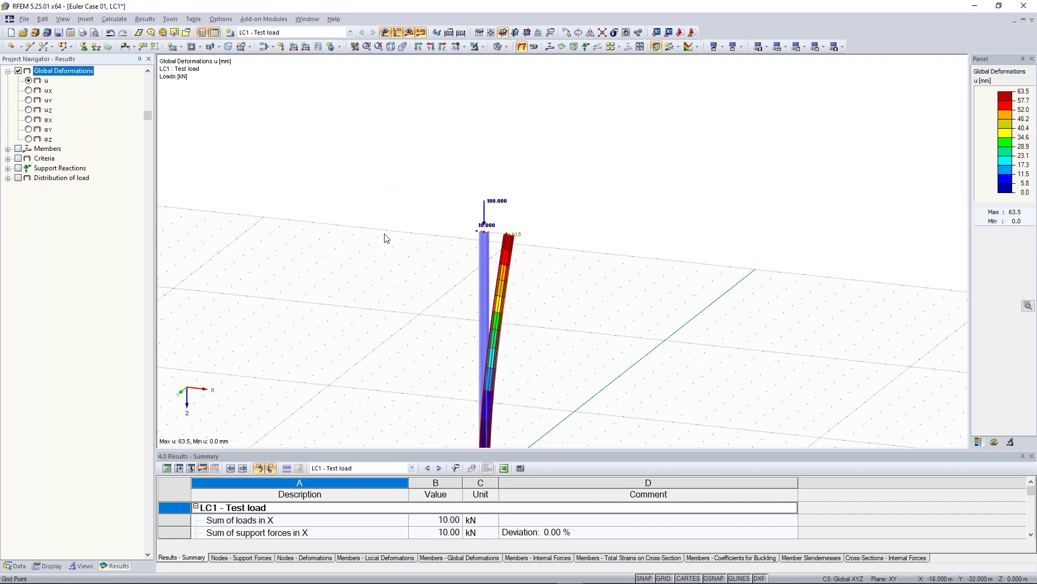
# Open two additional windows of the Euler Case 01 model with the whole deformed column in view.
pyautogui.moveTo(394, 230); pyautogui.dragTo(483, 144, button='middle')
pyautogui.scroll(-1, 468, 169)
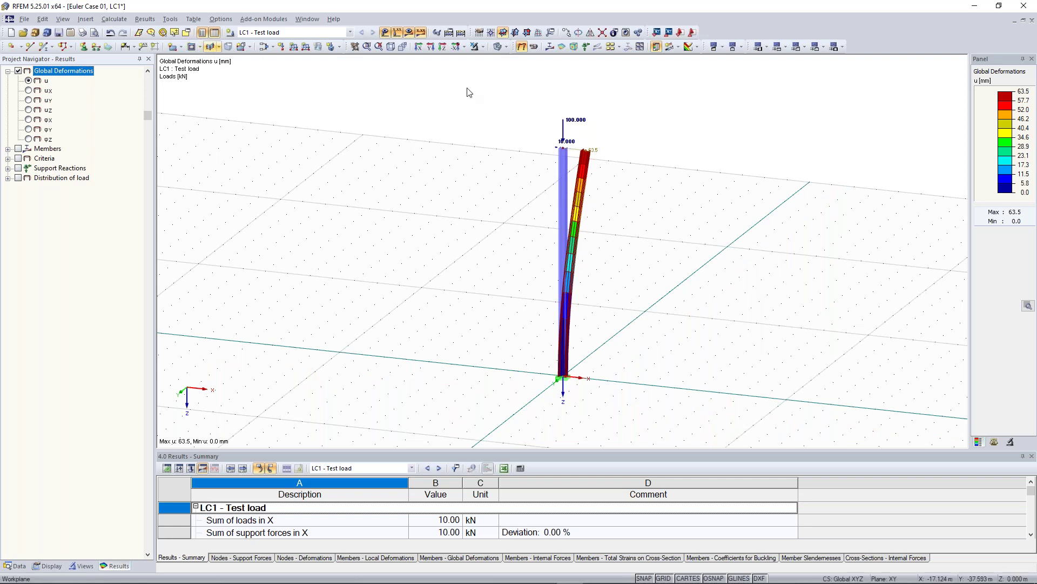
pyautogui.moveTo(424, 147); pyautogui.dragTo(391, 158, button='middle')
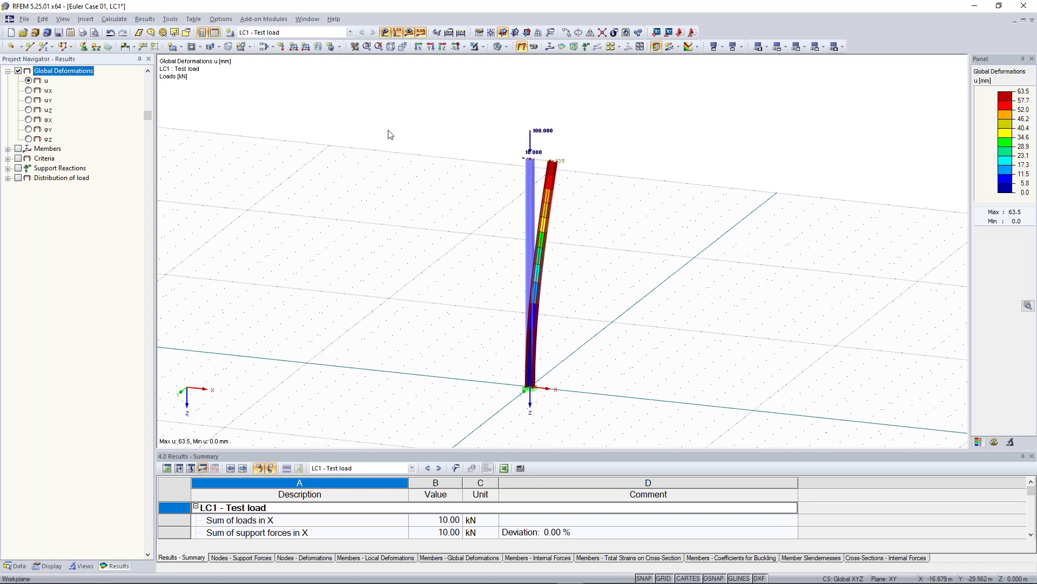
pyautogui.click(307, 20)
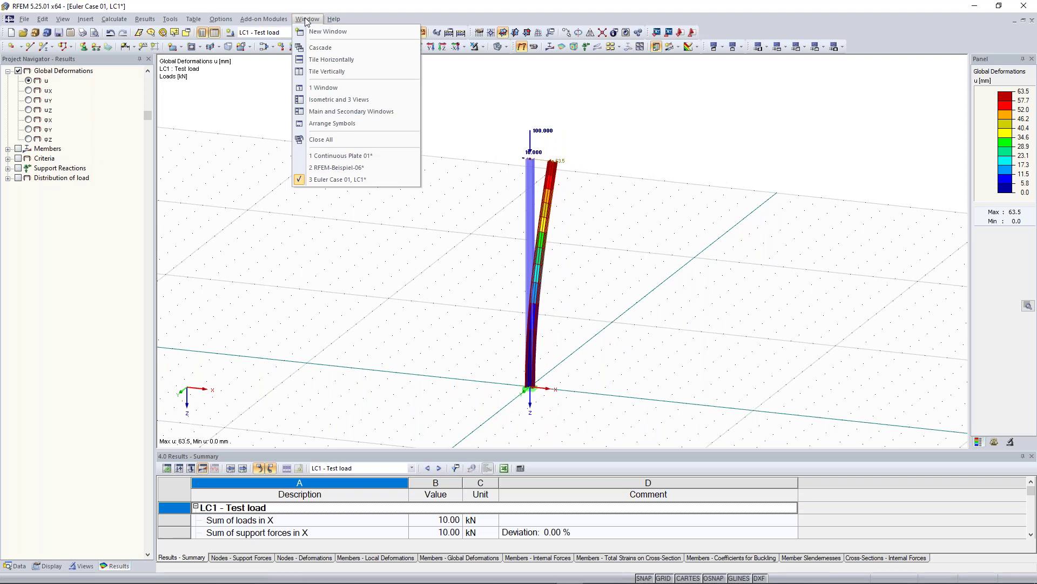
pyautogui.click(322, 31)
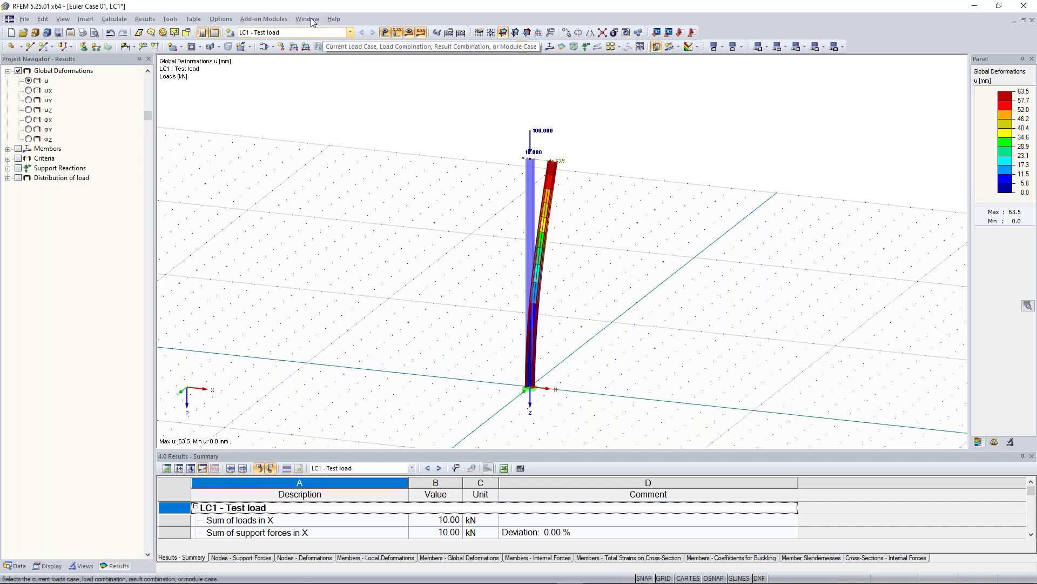
pyautogui.click(310, 18)
pyautogui.click(316, 33)
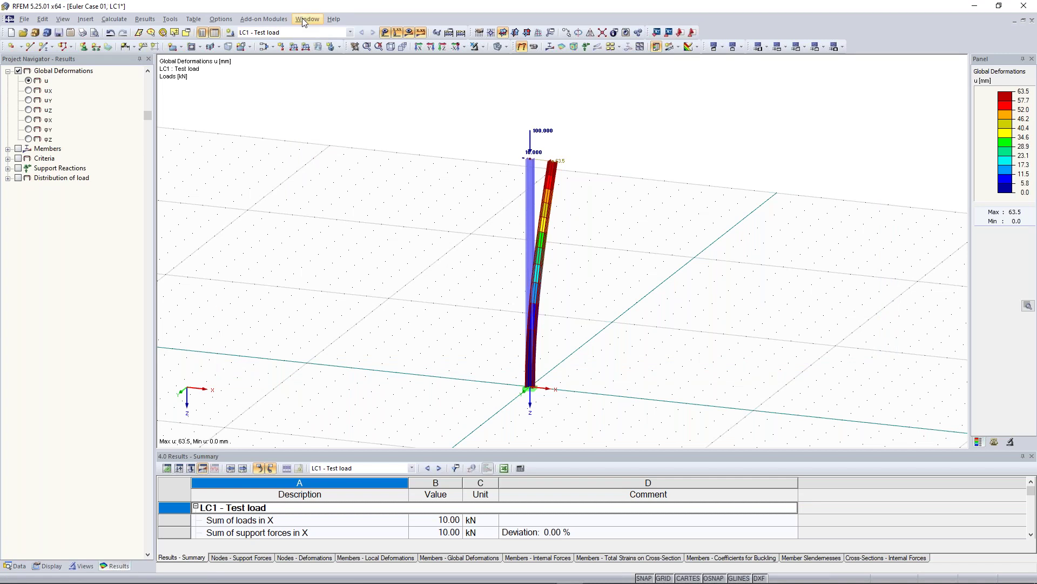
# Minimise the RFEM-Beispiel-06 and Continuous Plate 01 models and tile the three Euler Case 01 windows vertically.
pyautogui.click(302, 18)
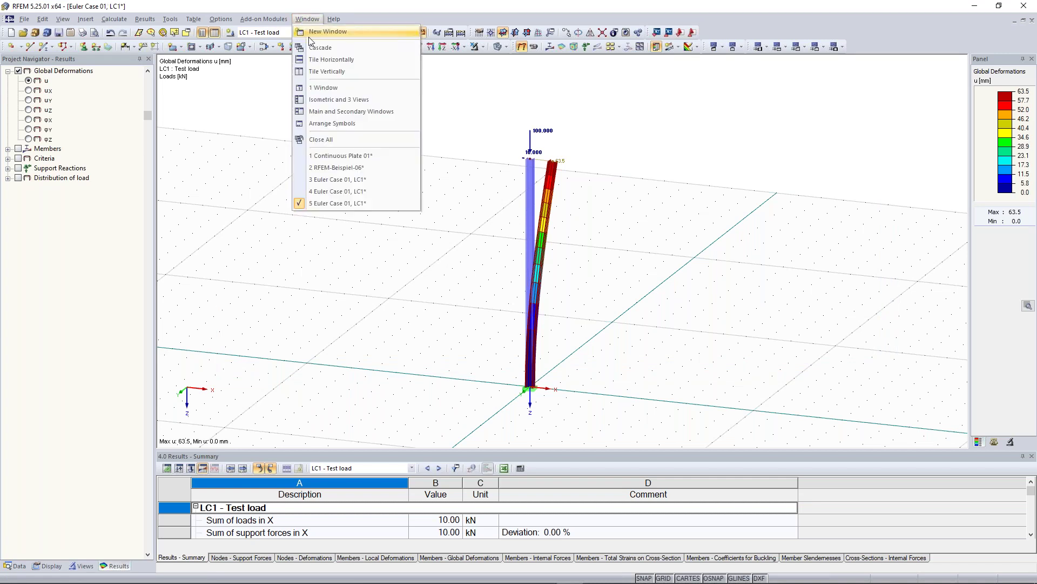
pyautogui.click(340, 75)
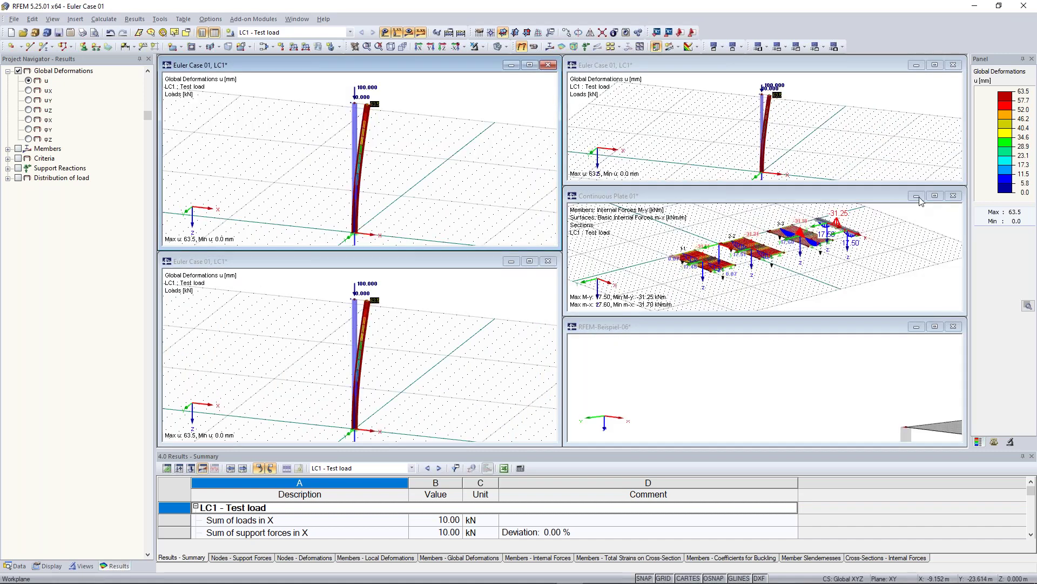
pyautogui.click(917, 326)
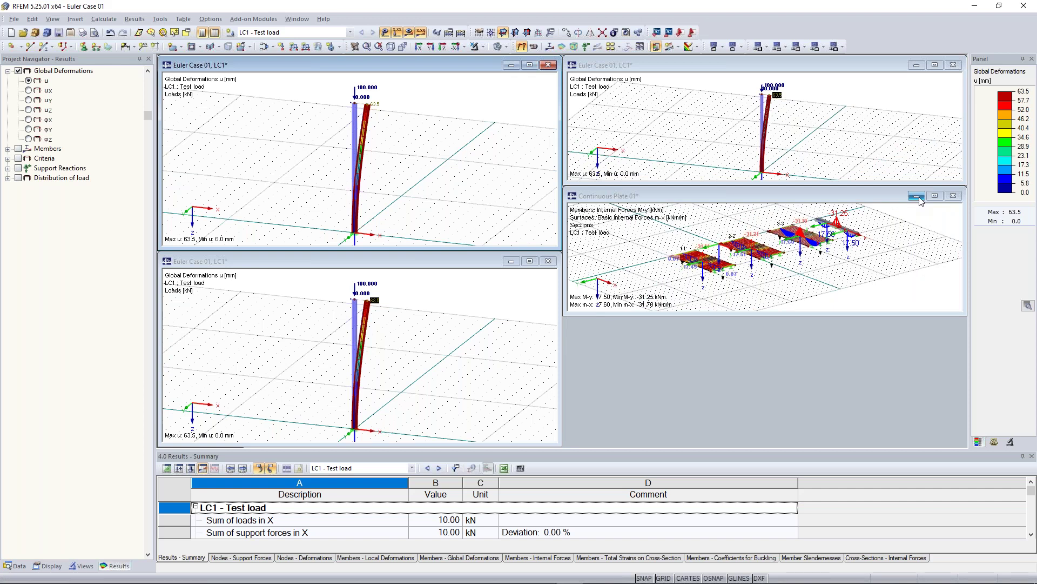
pyautogui.click(917, 196)
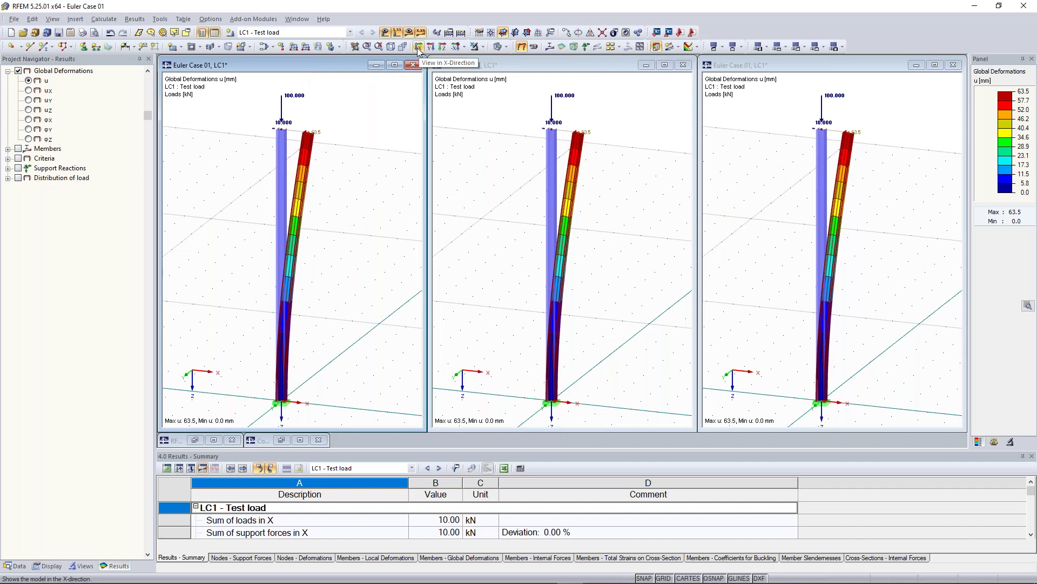
# Set the view of all three Euler Case 01 windows to the reverse Y-direction.
pyautogui.click(464, 48)
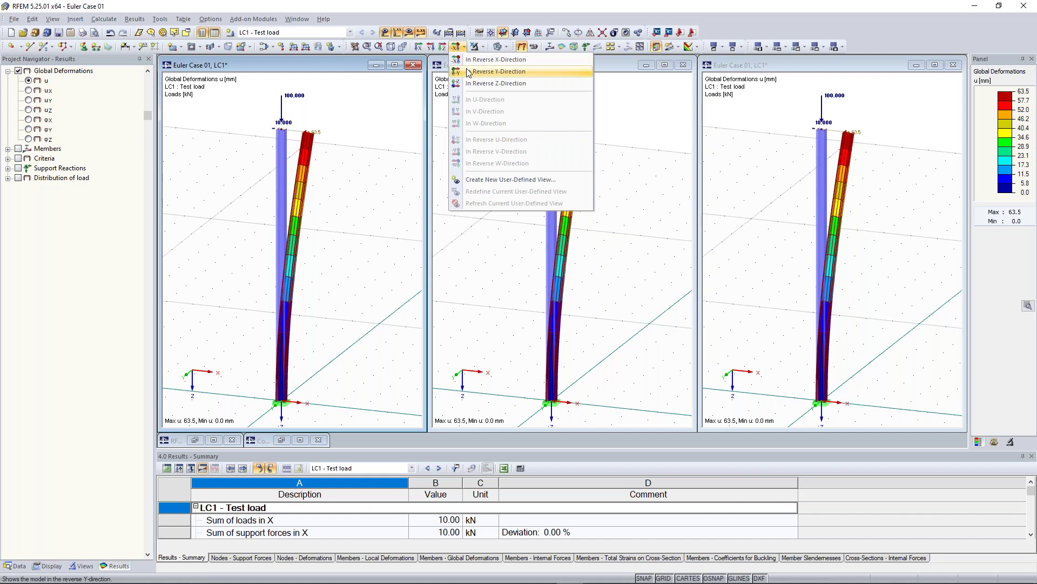
pyautogui.click(468, 72)
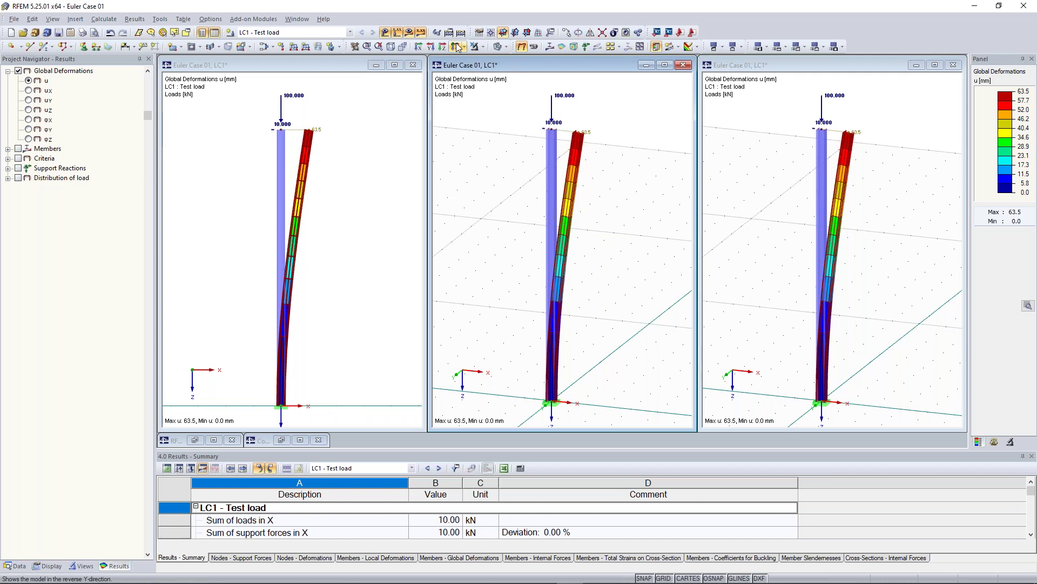
pyautogui.click(724, 239)
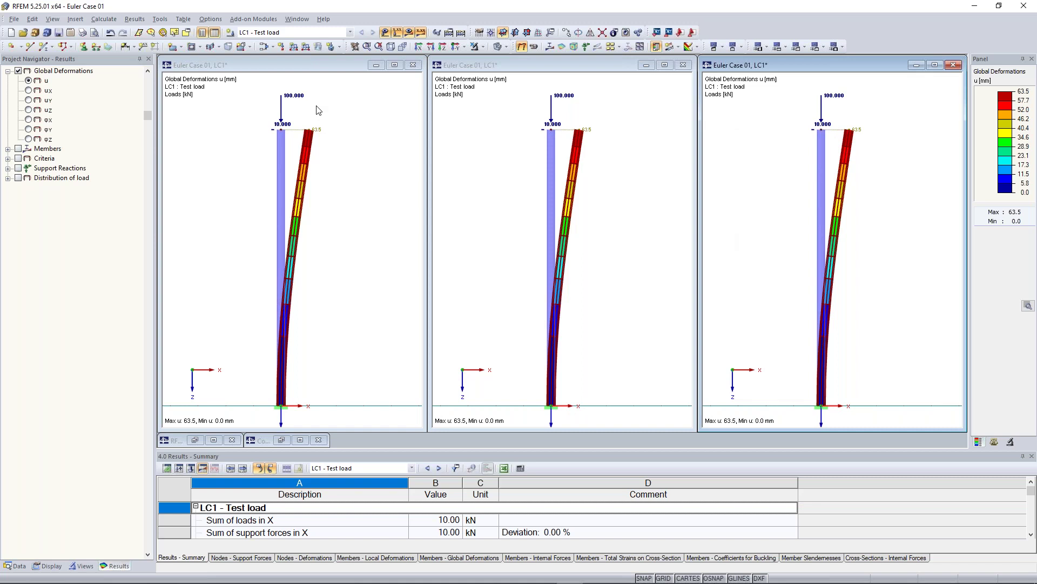
# Set the method of analysis for load case LC1 to second-order analysis (P-Delta / P-delta) in the calculation parameters.
pyautogui.click(319, 70)
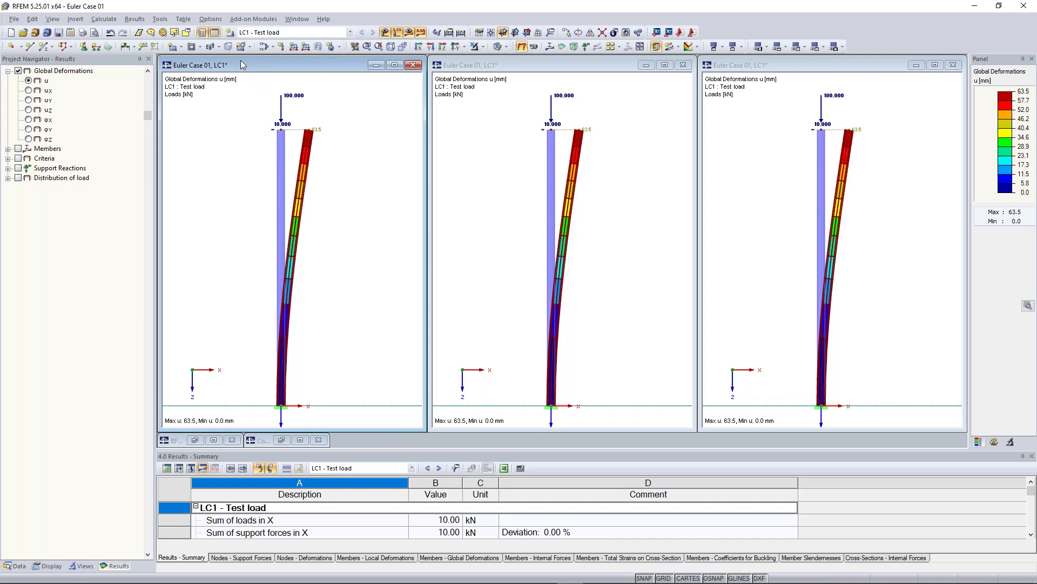
pyautogui.click(104, 20)
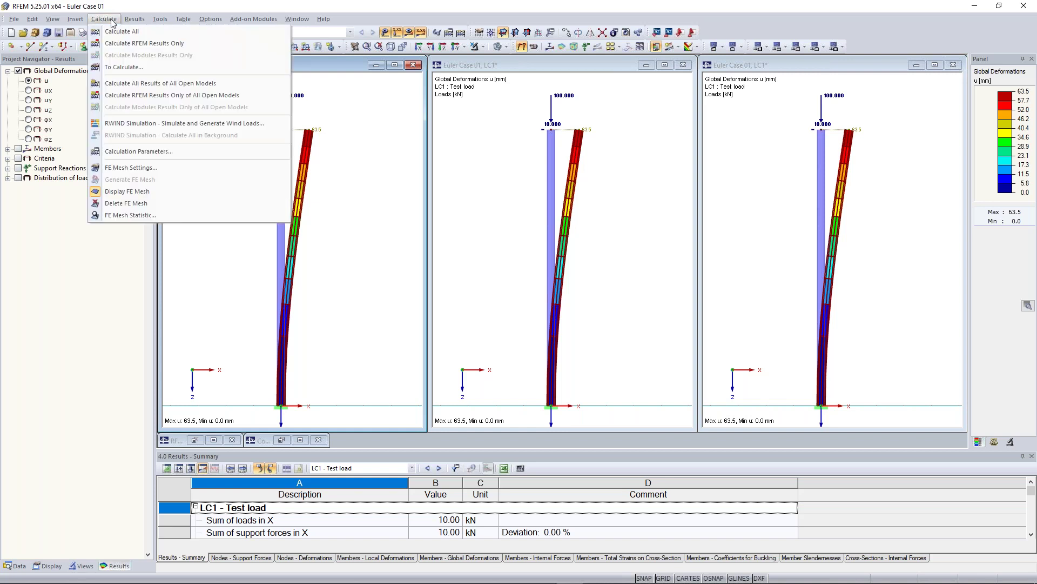
pyautogui.click(145, 154)
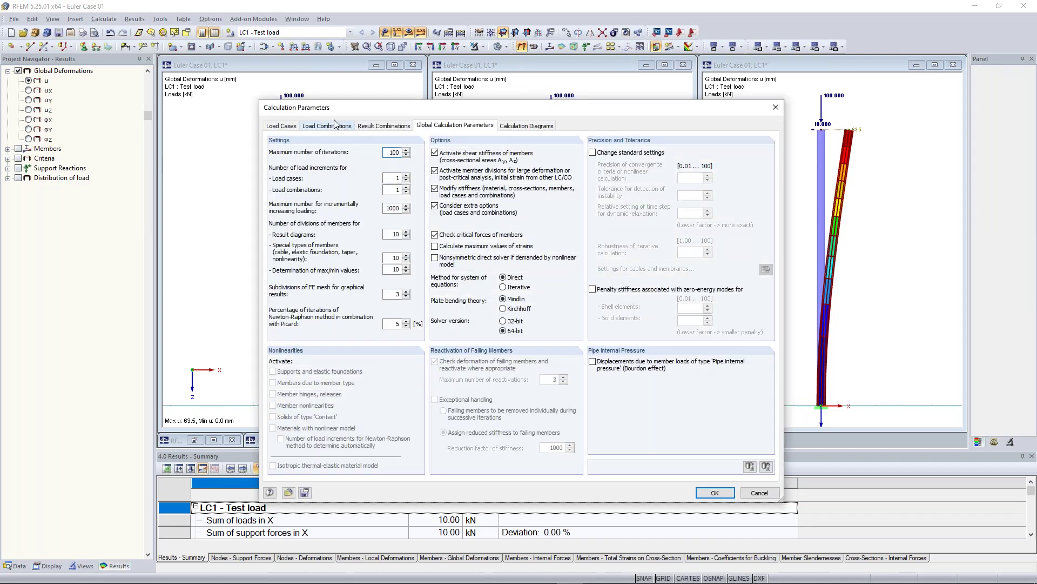
pyautogui.click(285, 129)
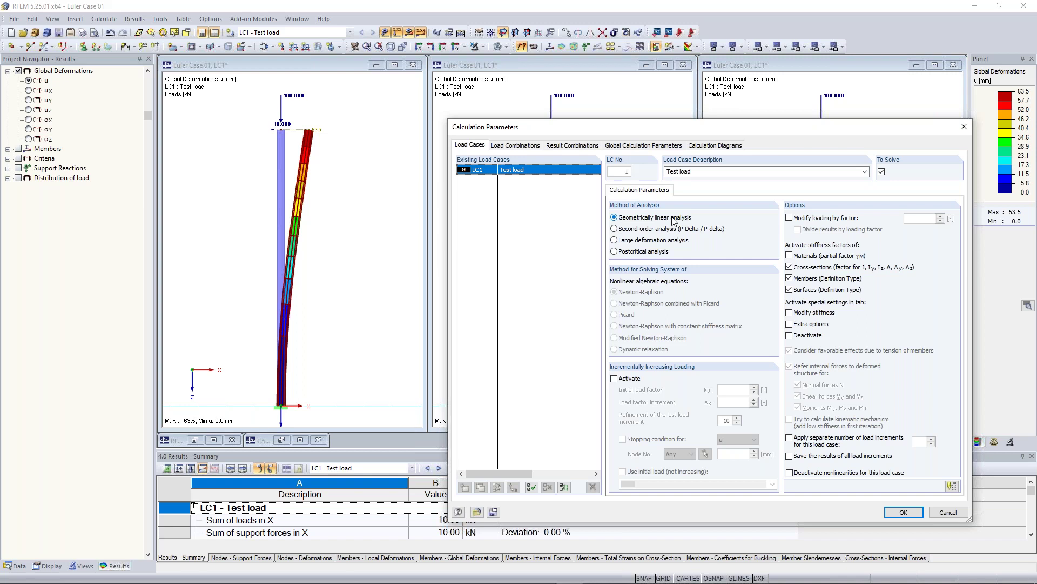
pyautogui.click(645, 228)
pyautogui.moveTo(655, 129); pyautogui.dragTo(476, 100)
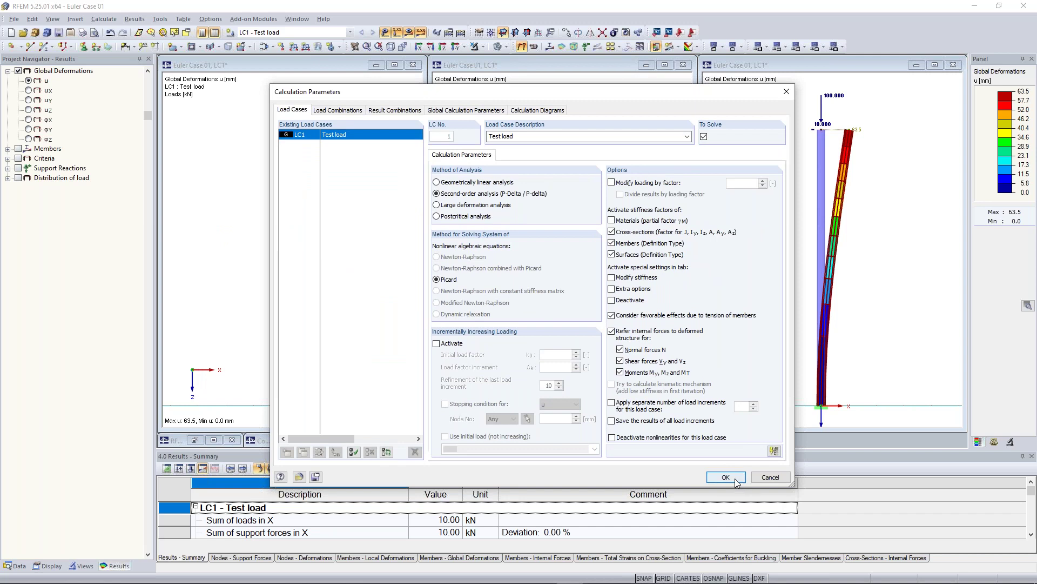
pyautogui.click(735, 480)
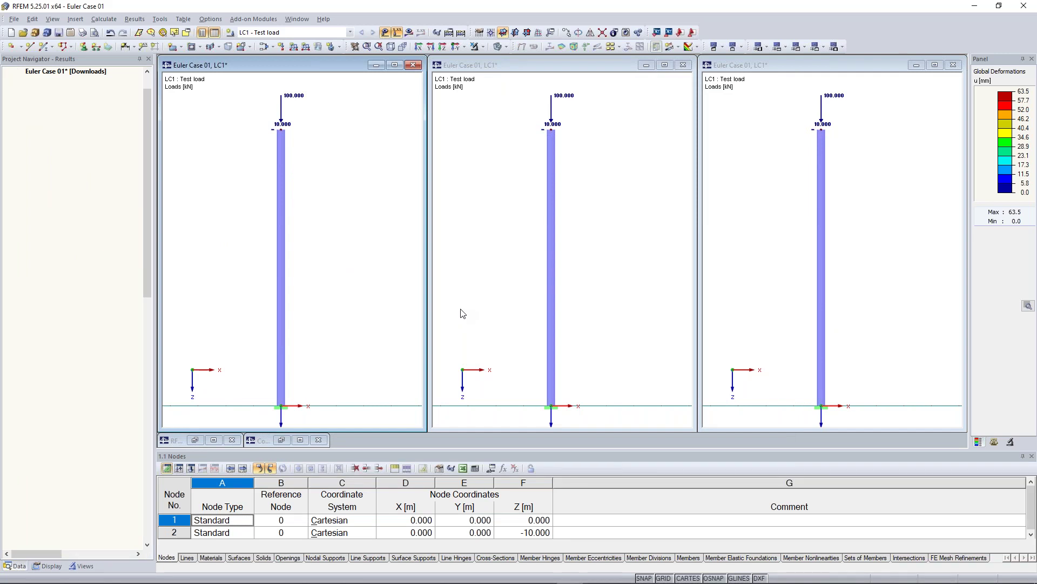
# Calculate load case LC1 and show the member internal force M-y diagram instead of global deformations in the first window.
pyautogui.click(409, 33)
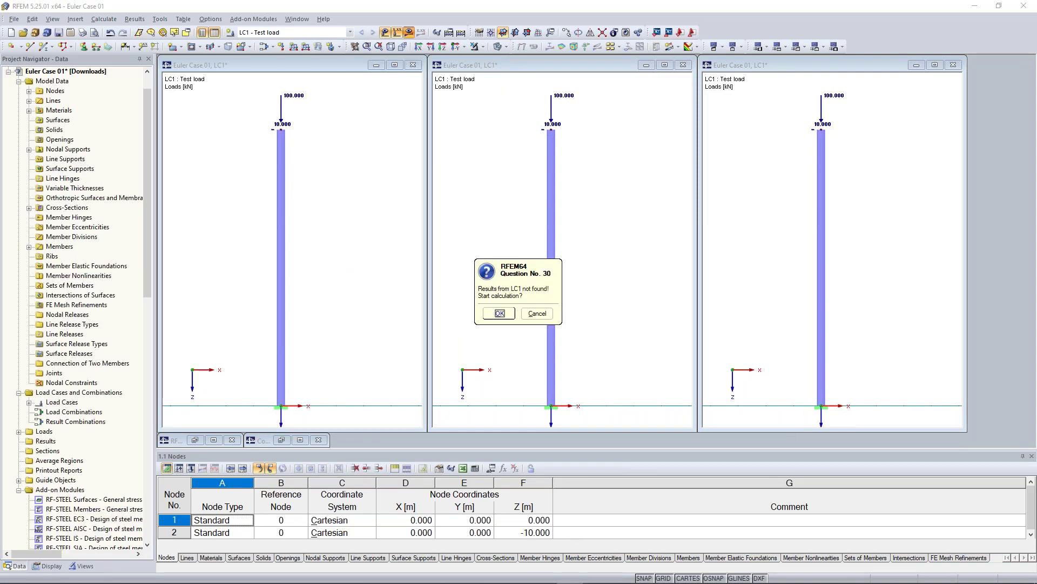
pyautogui.click(500, 313)
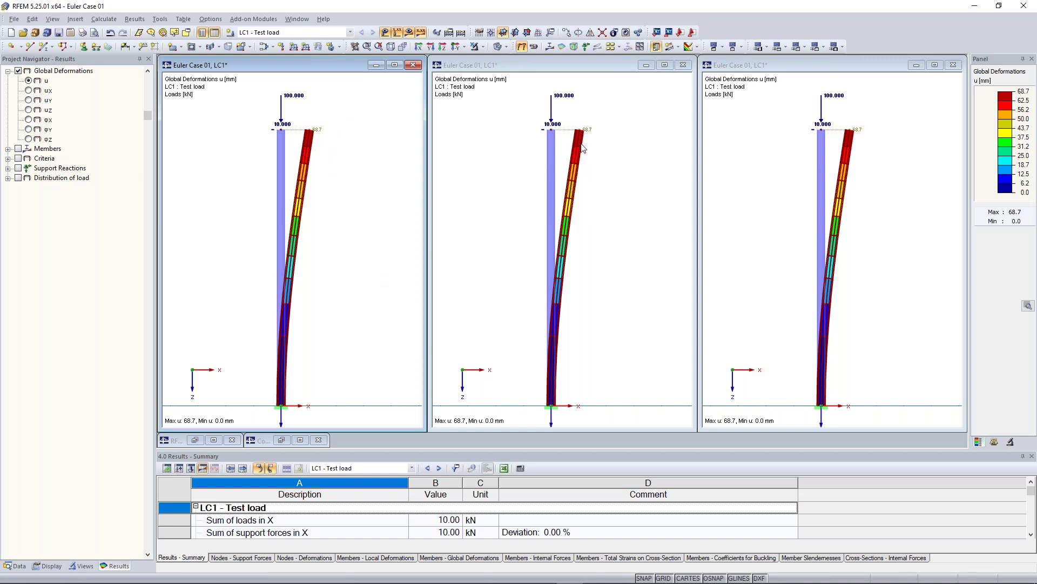
pyautogui.click(15, 147)
pyautogui.click(18, 148)
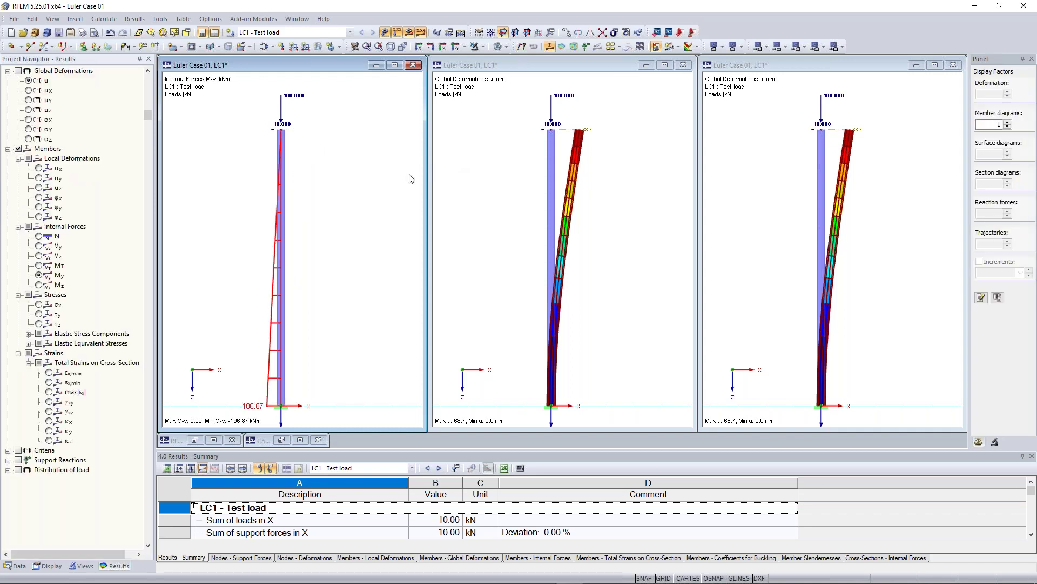
pyautogui.moveTo(223, 311); pyautogui.dragTo(254, 281, button='middle')
pyautogui.click(664, 577)
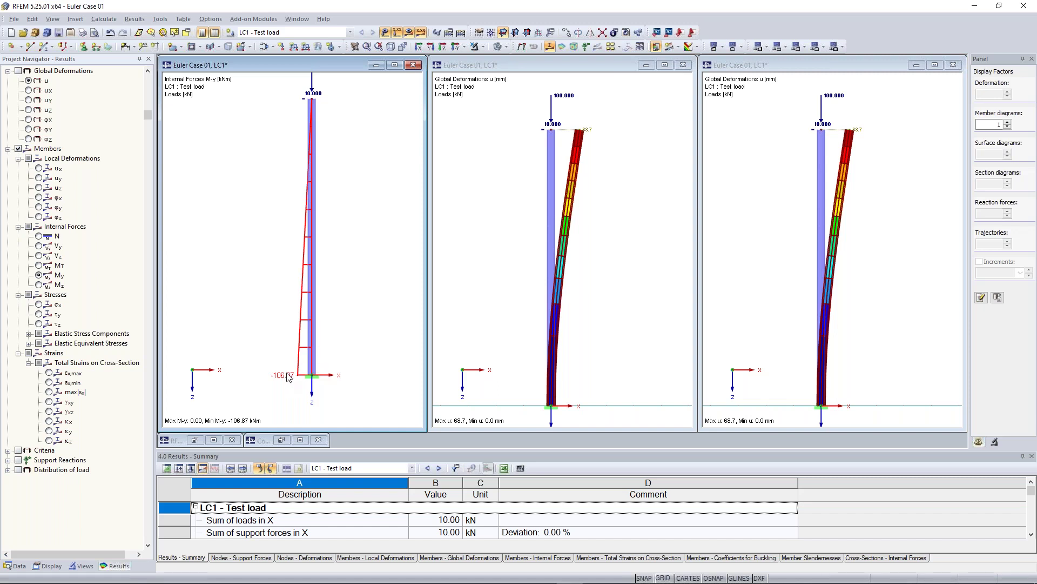
pyautogui.moveTo(273, 232); pyautogui.dragTo(278, 254, button='middle')
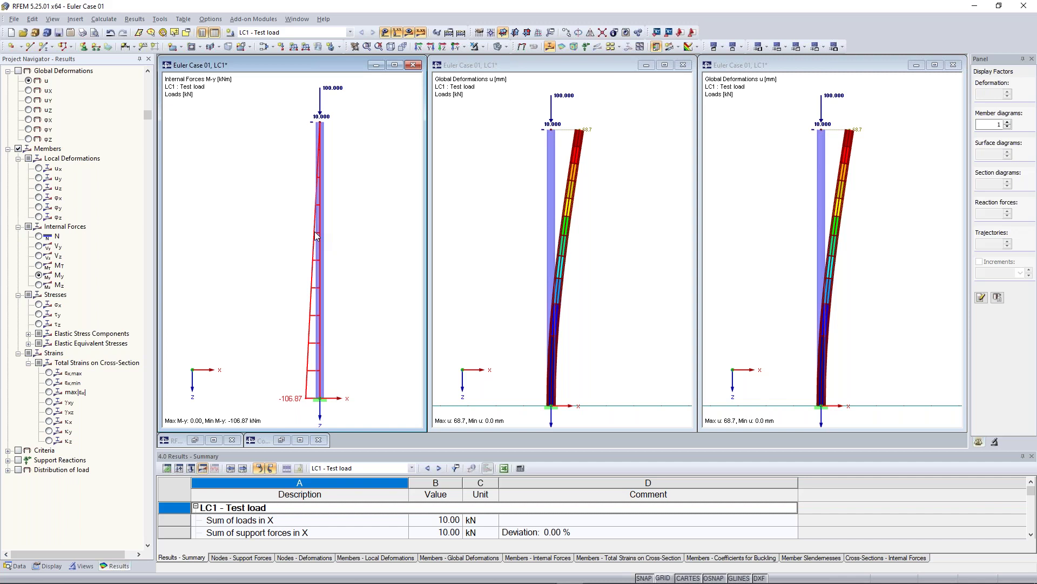
pyautogui.click(319, 403)
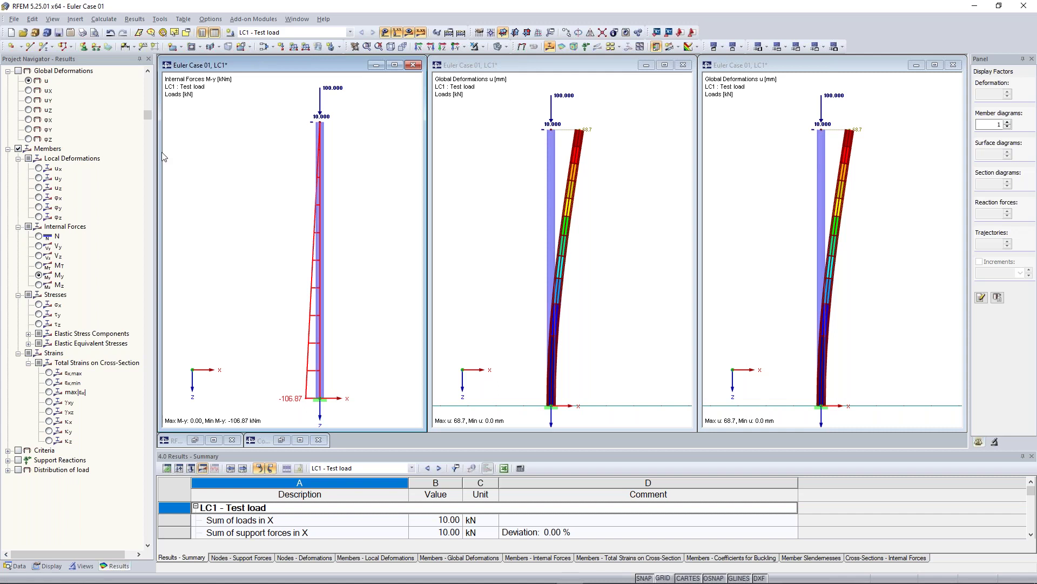
# Set LC1's method of analysis to geometrically linear analysis and recalculate its results.
pyautogui.doubleClick(312, 168)
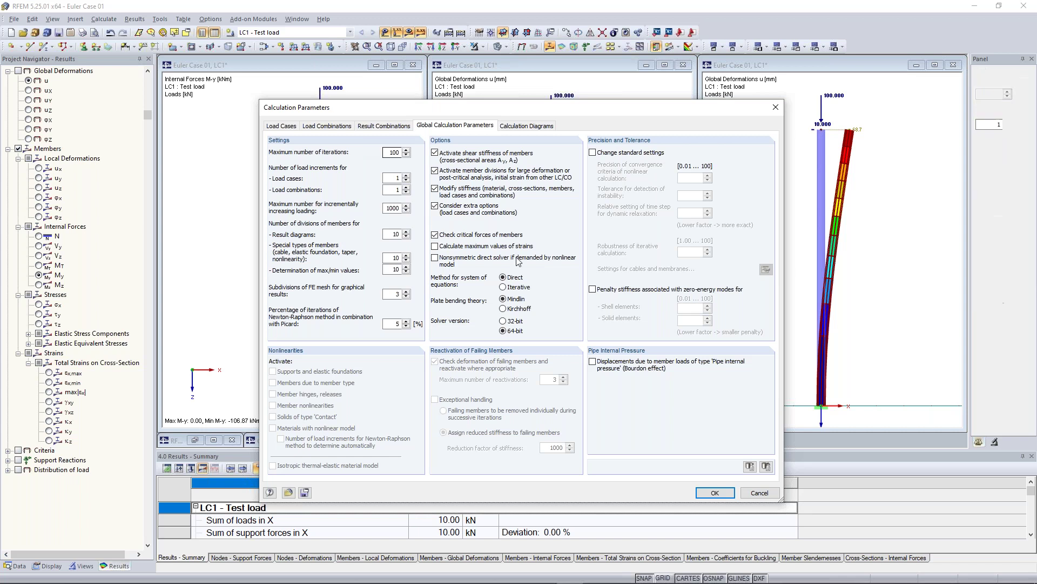
pyautogui.click(281, 125)
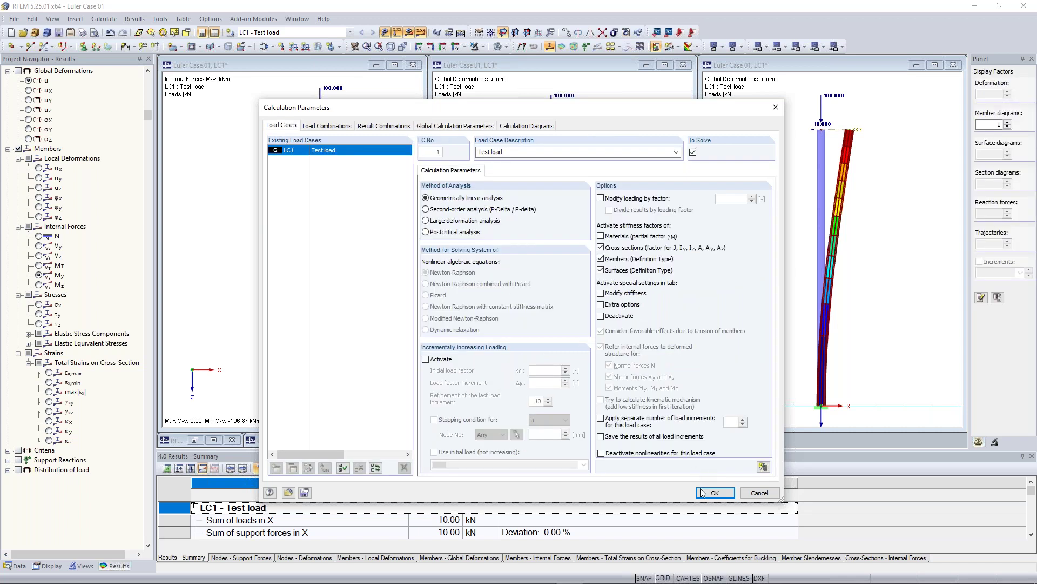
pyautogui.click(703, 493)
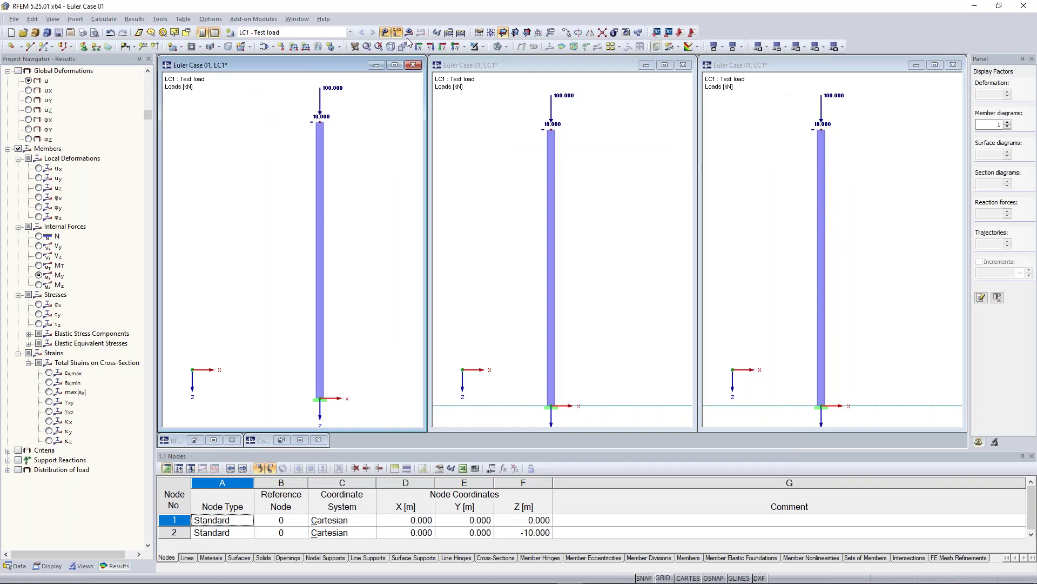
pyautogui.click(409, 33)
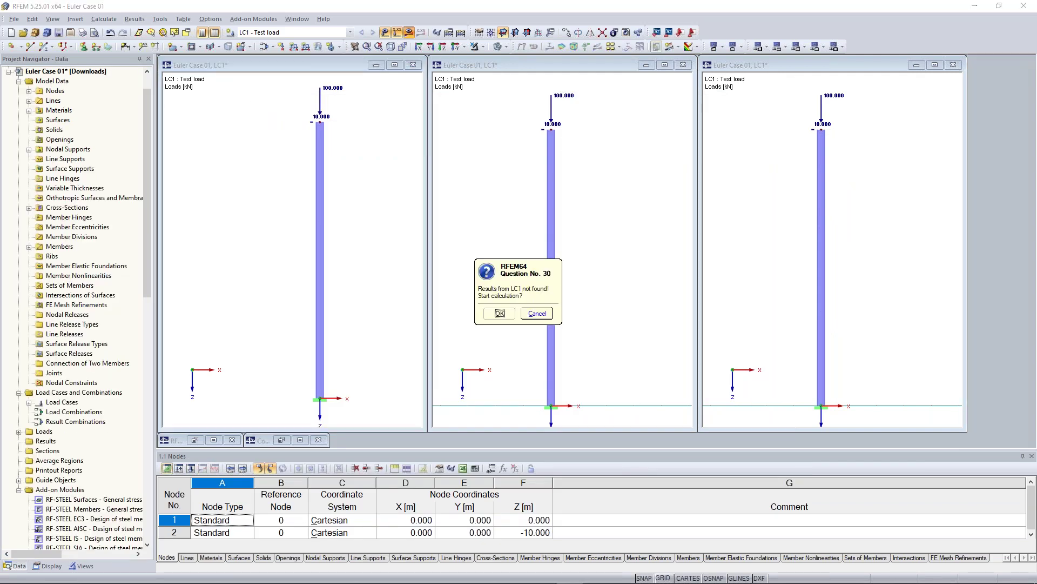
pyautogui.click(501, 314)
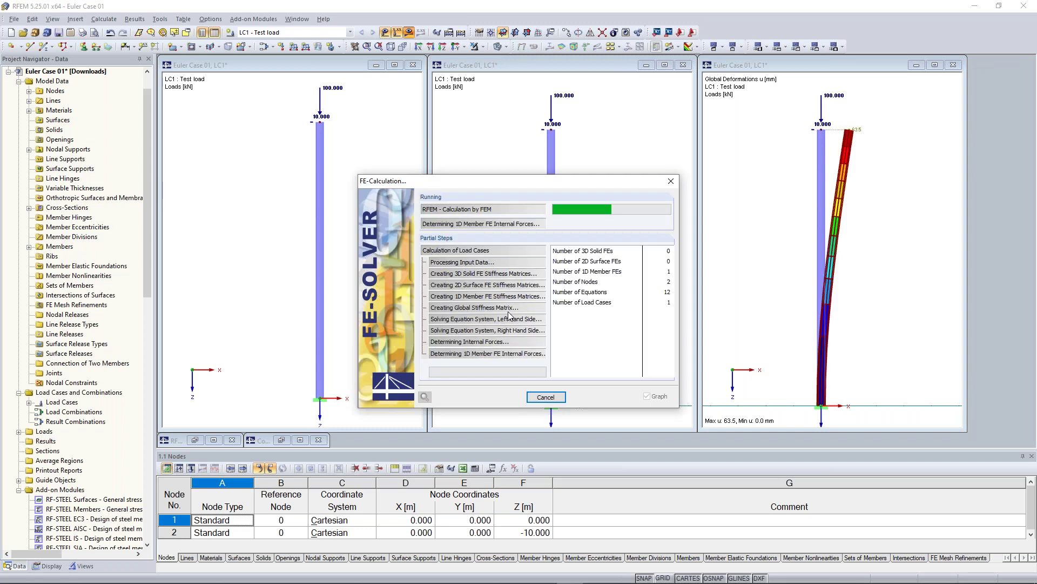
# Set LC1's method of analysis back to second-order analysis (P-Delta / P-delta) and recalculate the load case.
pyautogui.click(104, 19)
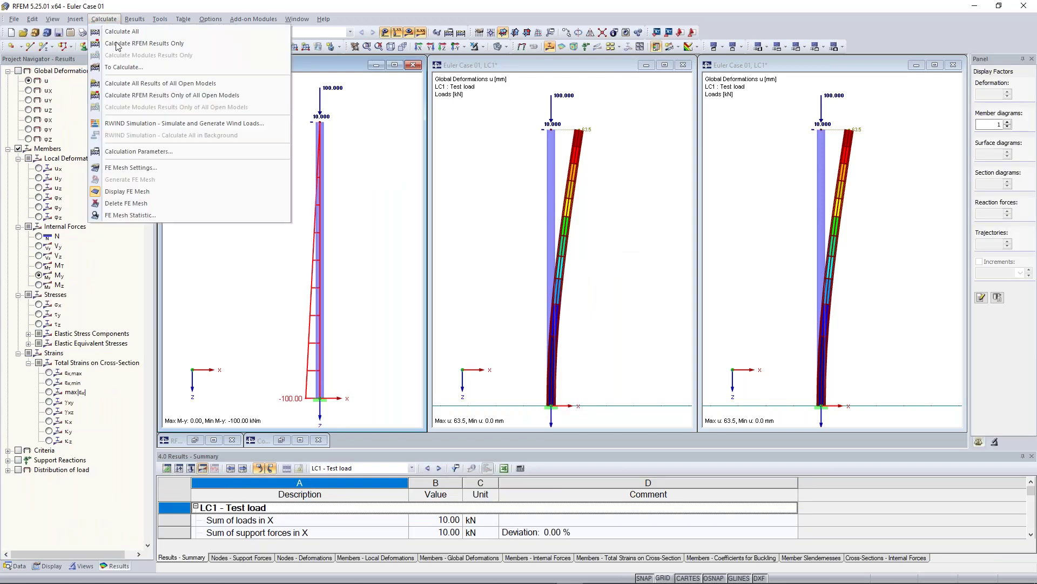
pyautogui.click(161, 155)
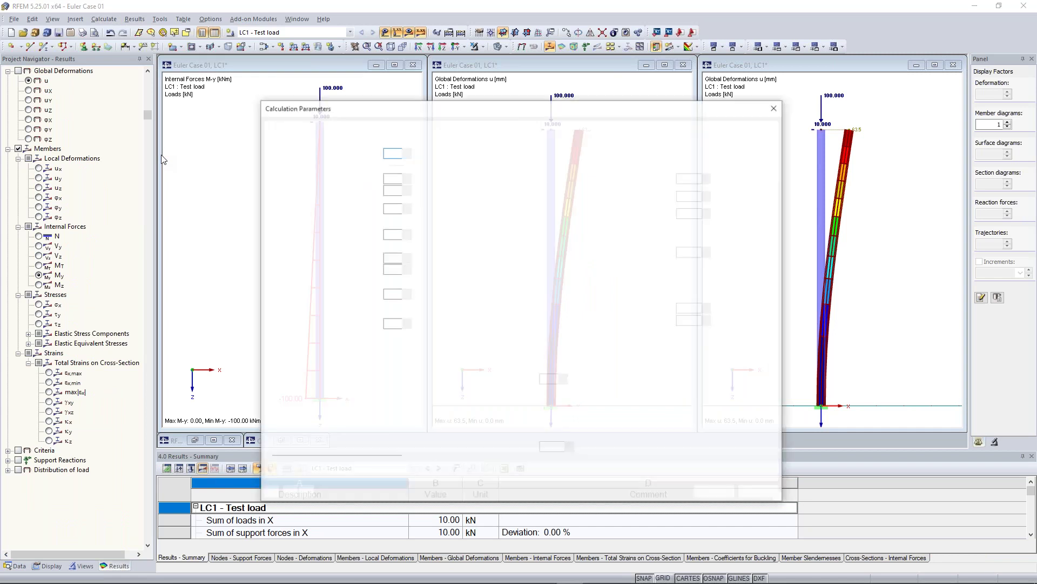
pyautogui.click(399, 177)
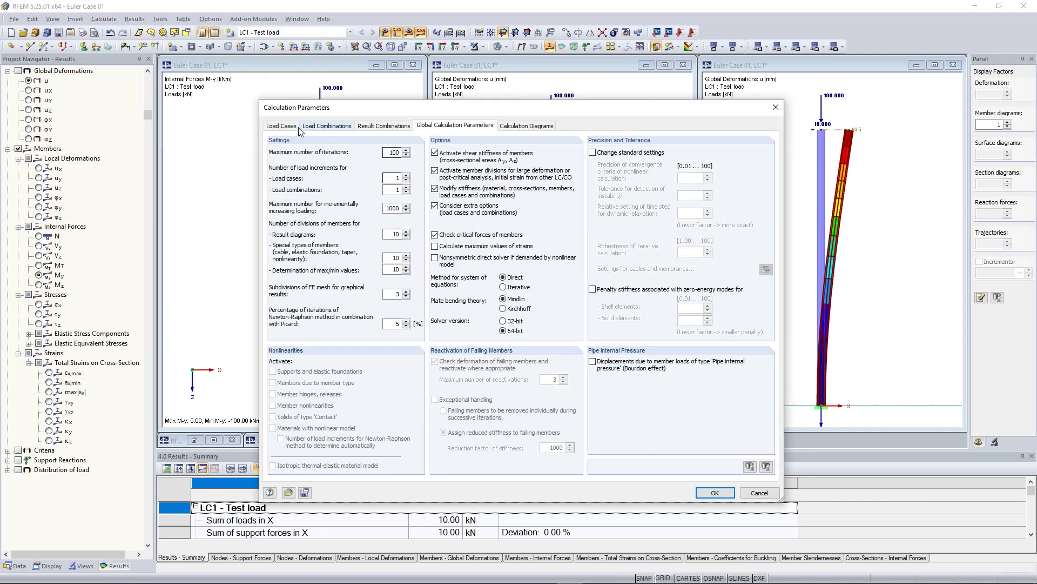
pyautogui.click(282, 125)
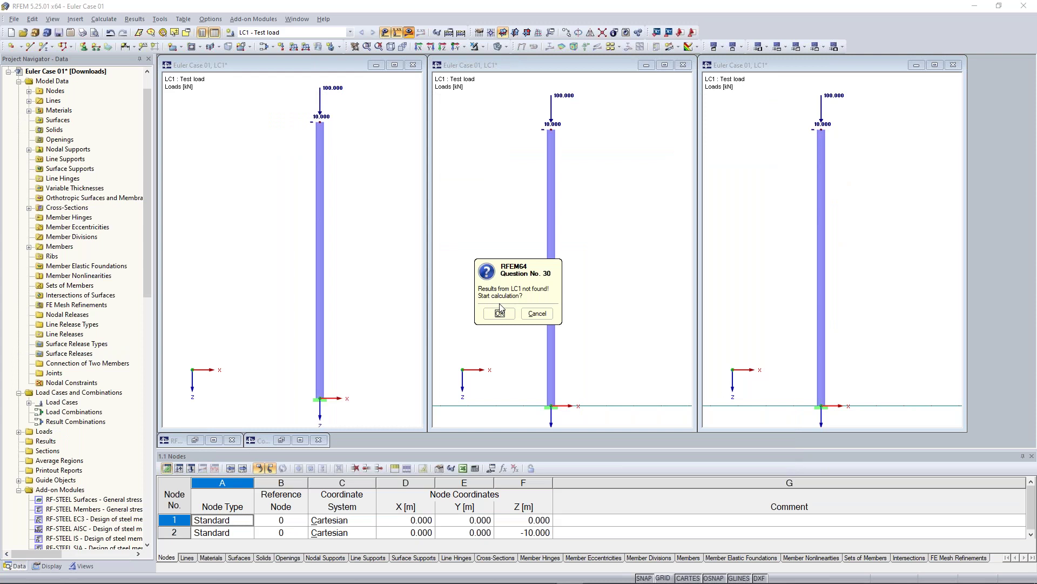
pyautogui.click(499, 312)
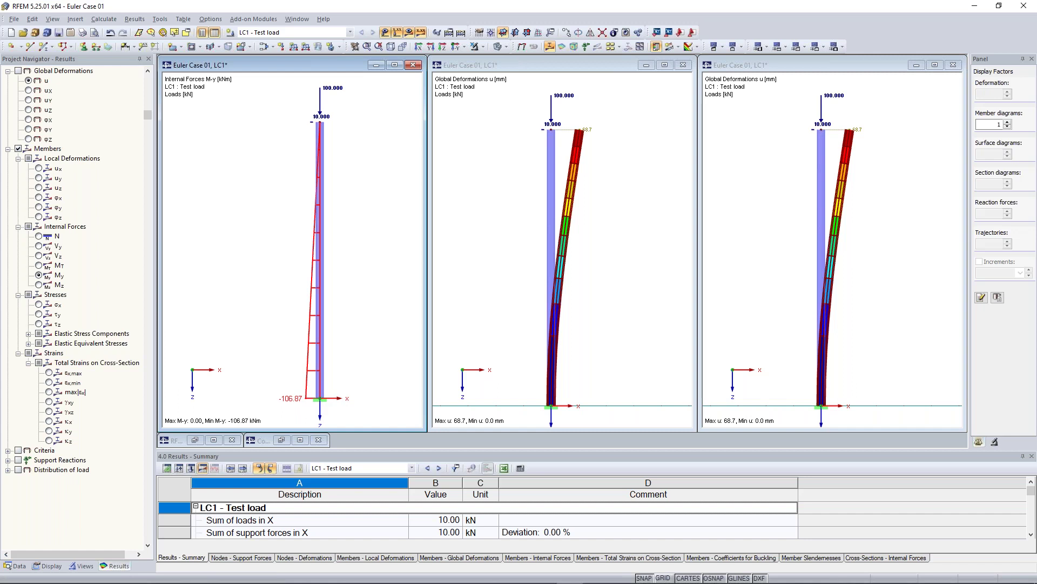
# Compare the column's M-y diagram with its global deformation, examining the loaded column head and the fixed base.
pyautogui.click(546, 114)
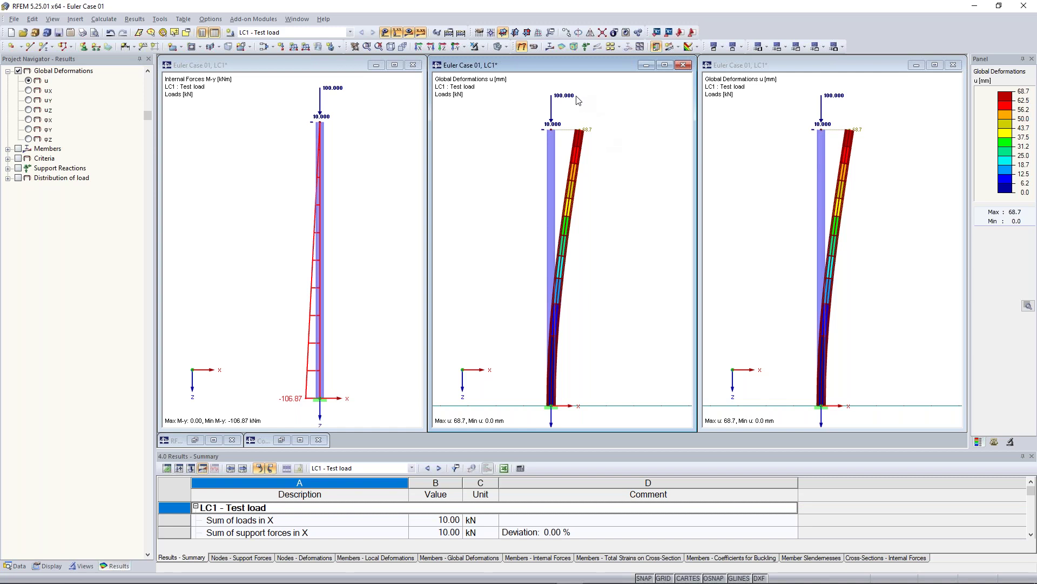
pyautogui.moveTo(569, 100)
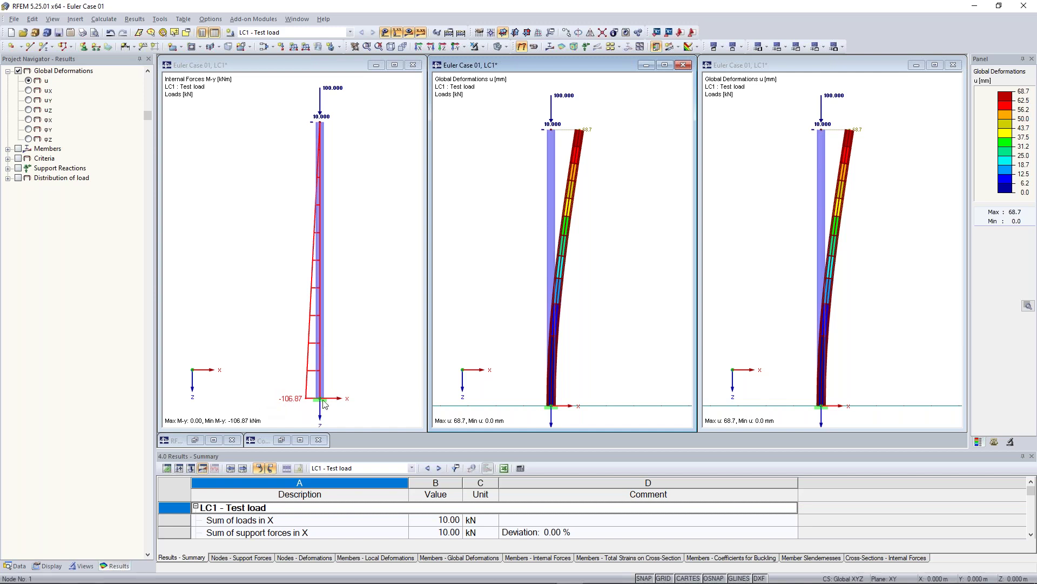
pyautogui.click(323, 124)
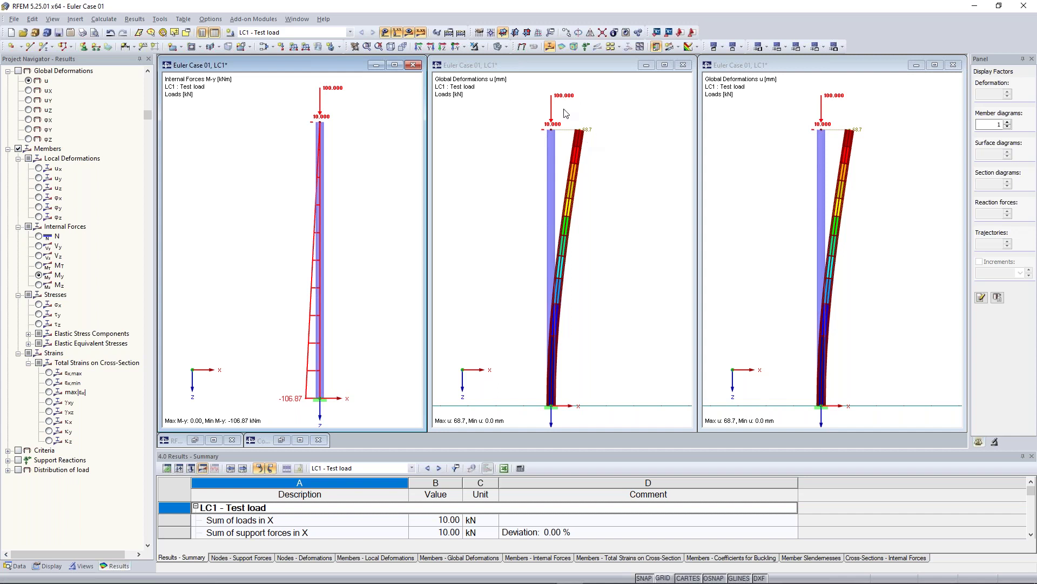
pyautogui.click(590, 134)
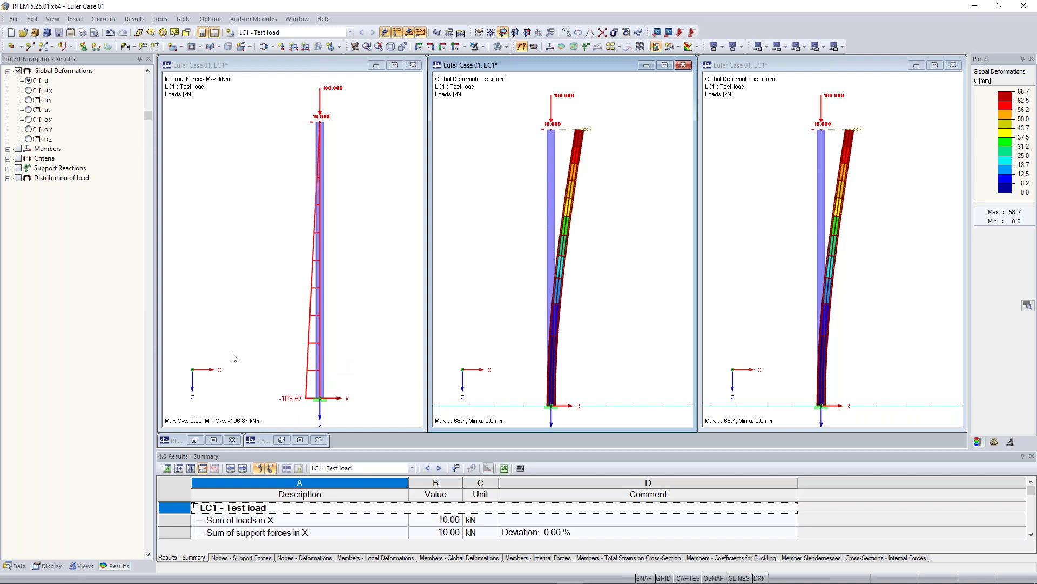
pyautogui.hotkey('alt', 'Tab')
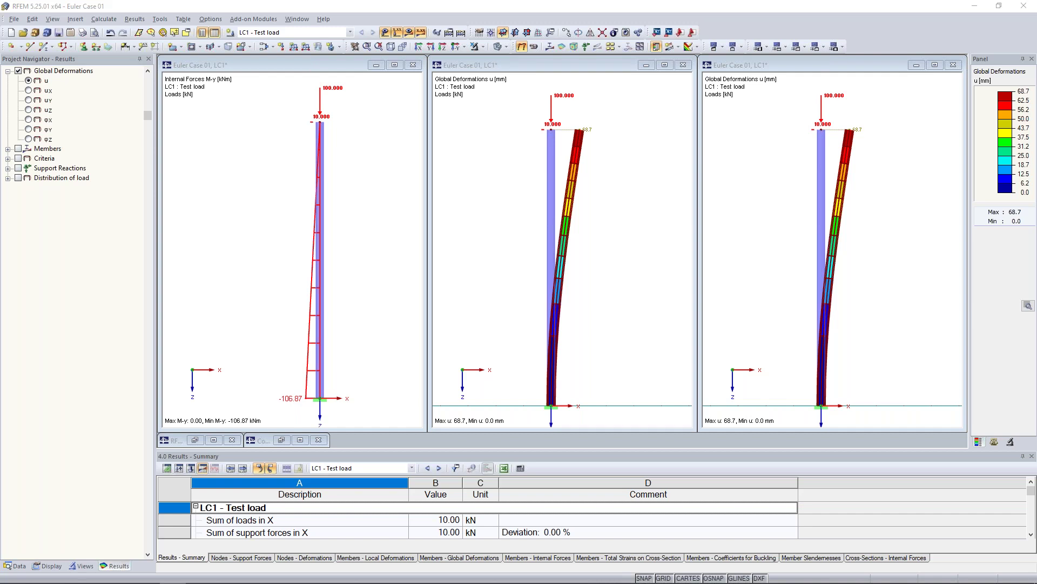
# Minimise the two global deformation windows and maximise the window showing the M-y diagram.
pyautogui.click(649, 67)
pyautogui.click(648, 67)
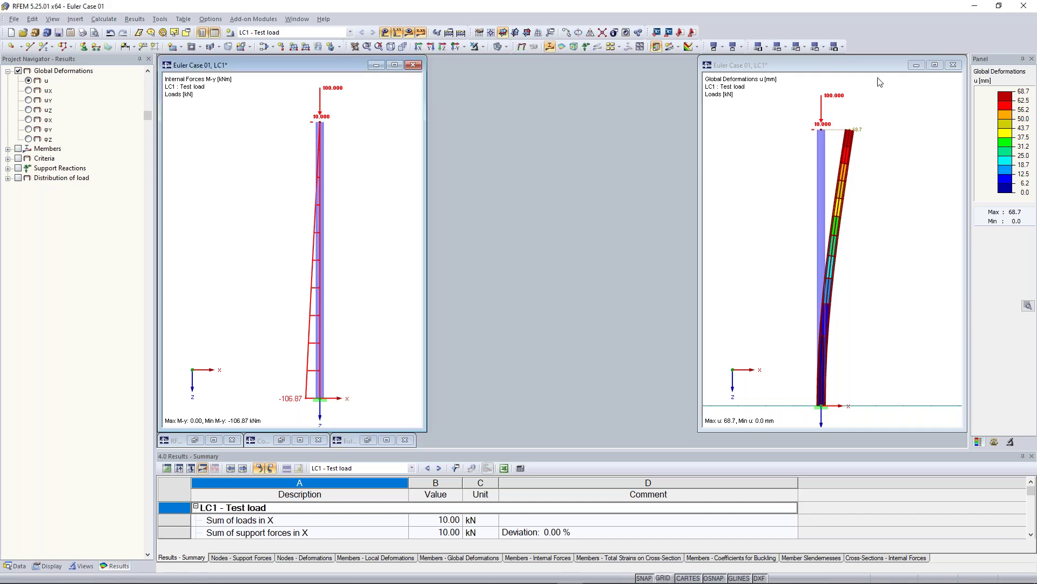
pyautogui.click(916, 65)
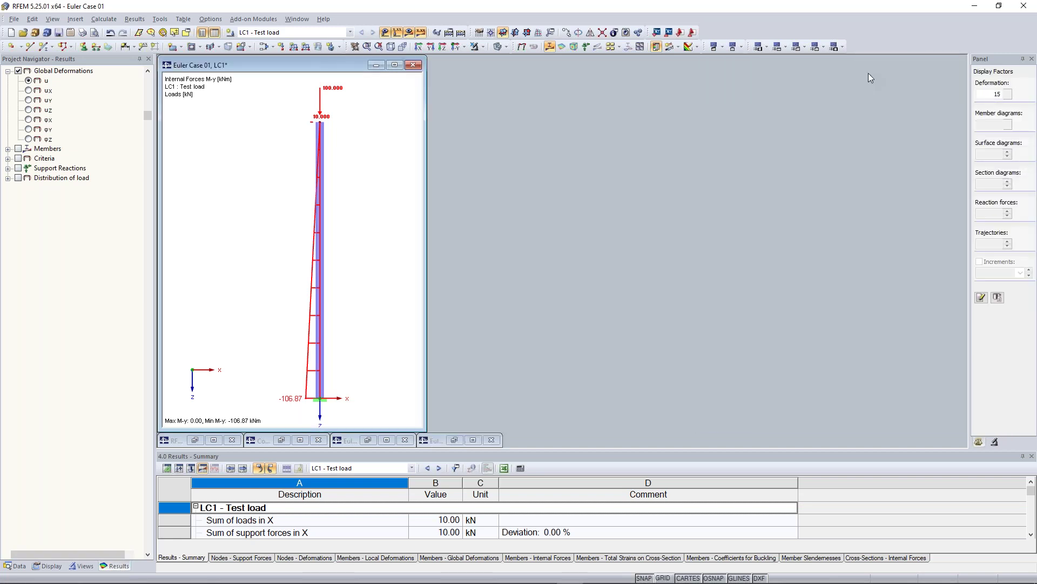
pyautogui.click(394, 65)
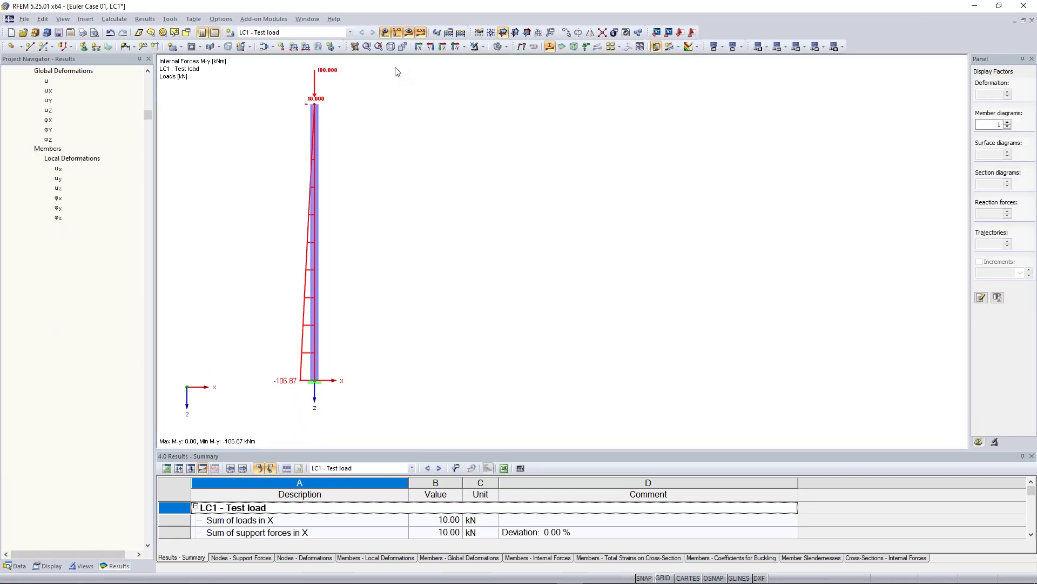
# Remove the horizontal component PX from the nodal load on node 2, keeping only the vertical load PZ of 100 kN.
pyautogui.moveTo(285, 191)
pyautogui.mouseDown(button='middle')
pyautogui.moveTo(548, 188)
pyautogui.moveTo(463, 235)
pyautogui.mouseUp(button='middle')
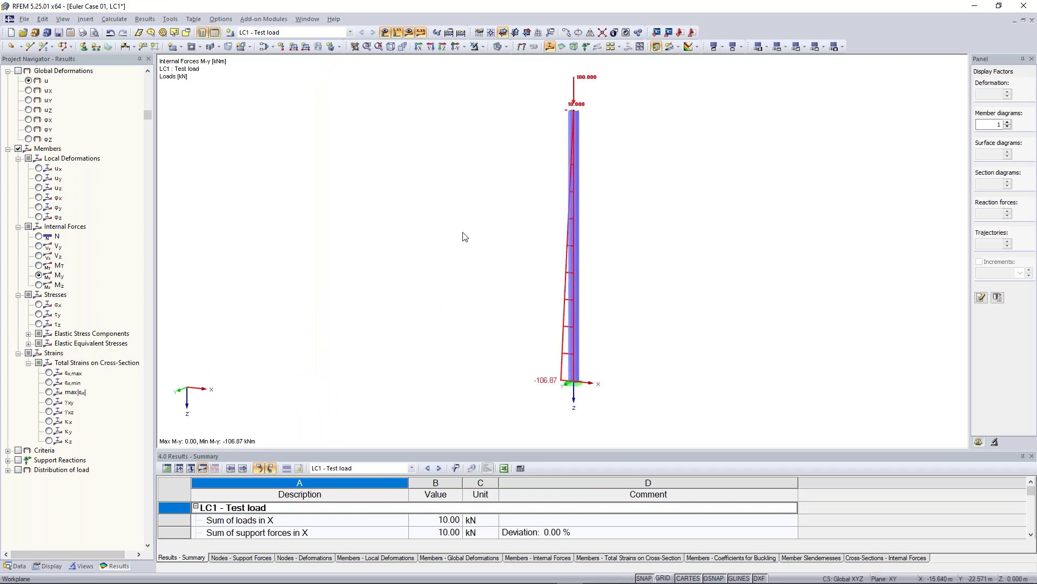
pyautogui.click(483, 47)
pyautogui.click(397, 190)
pyautogui.click(397, 33)
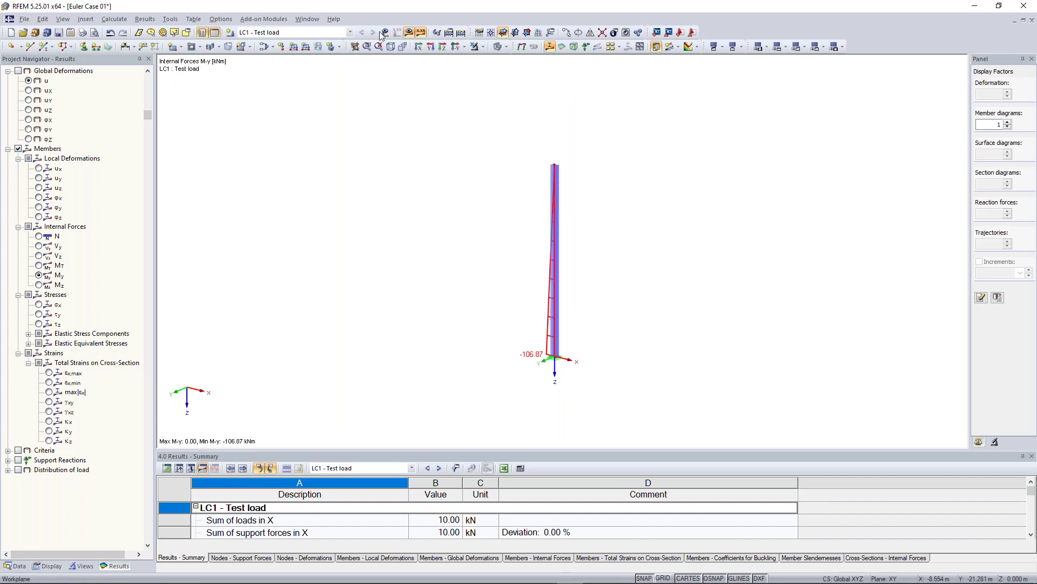
pyautogui.click(397, 33)
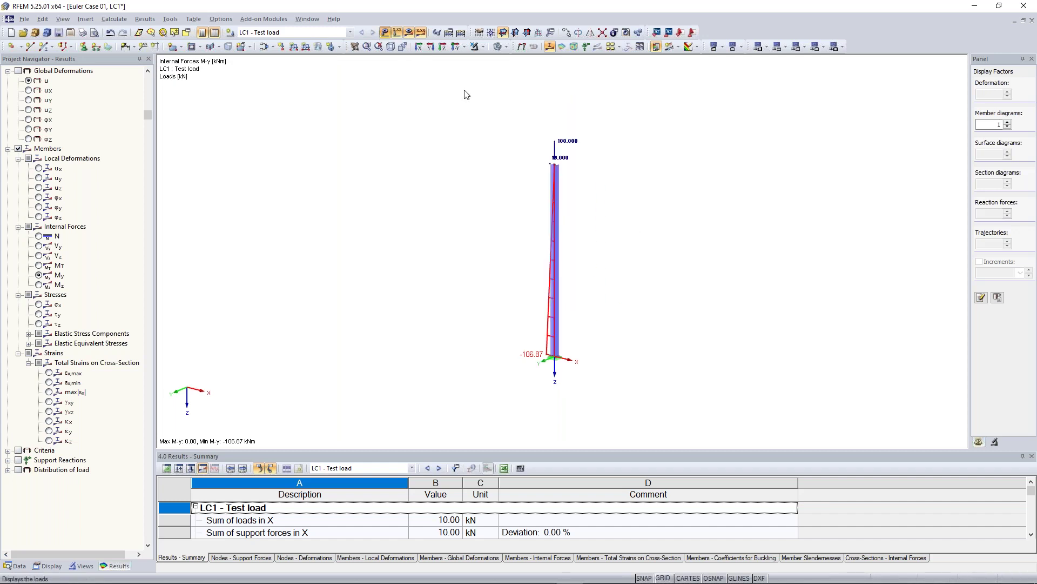
pyautogui.doubleClick(563, 140)
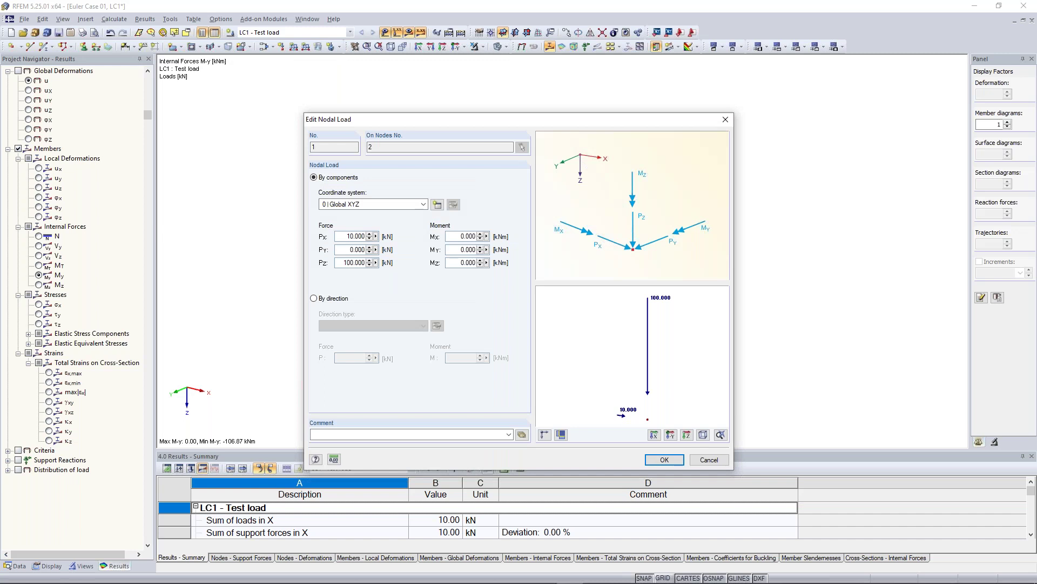
pyautogui.click(664, 459)
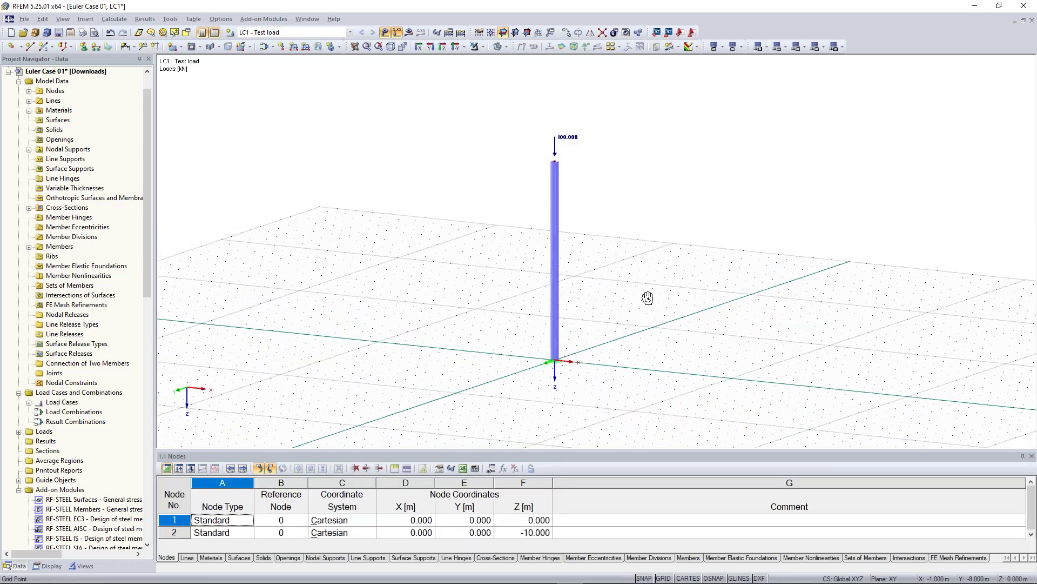
# Open the RF-STABILITY stability analysis add-on module for the Euler Case 01 model.
pyautogui.keyDown('ctrl'); pyautogui.moveTo(647, 297); pyautogui.dragTo(229, 216, button='middle'); pyautogui.keyUp('ctrl')
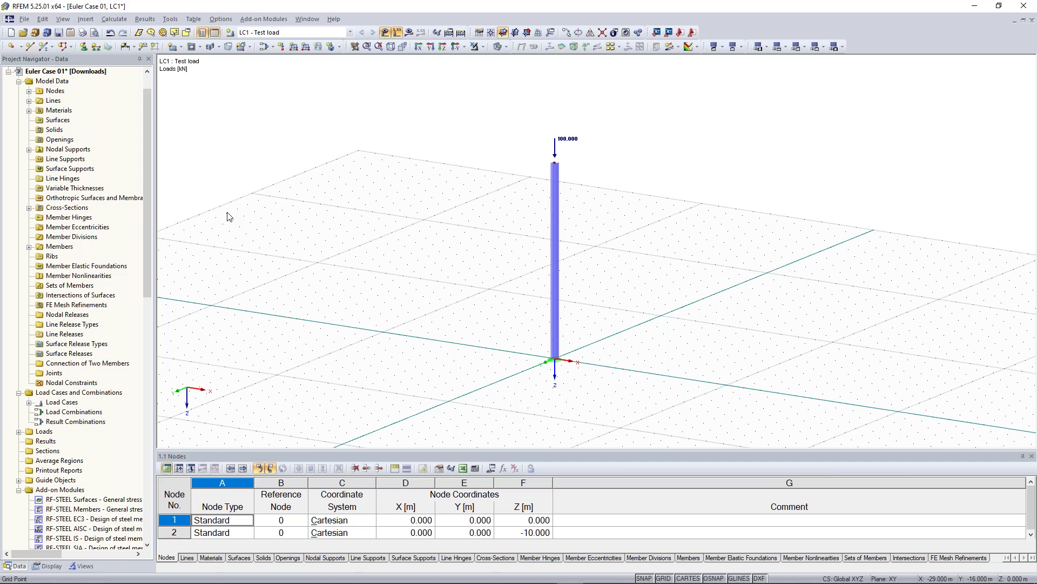
pyautogui.moveTo(143, 211); pyautogui.dragTo(141, 412)
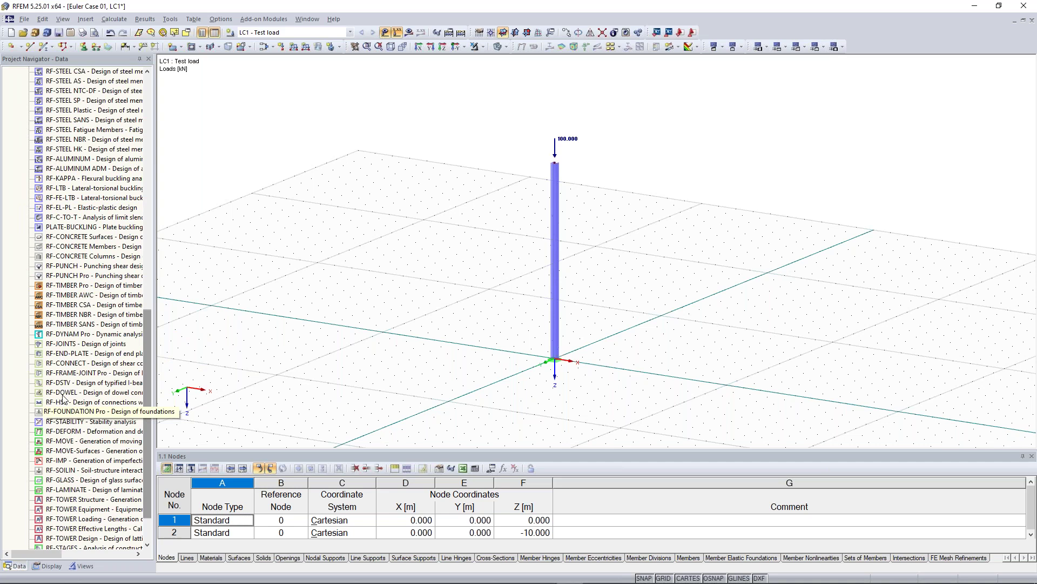
pyautogui.click(81, 421)
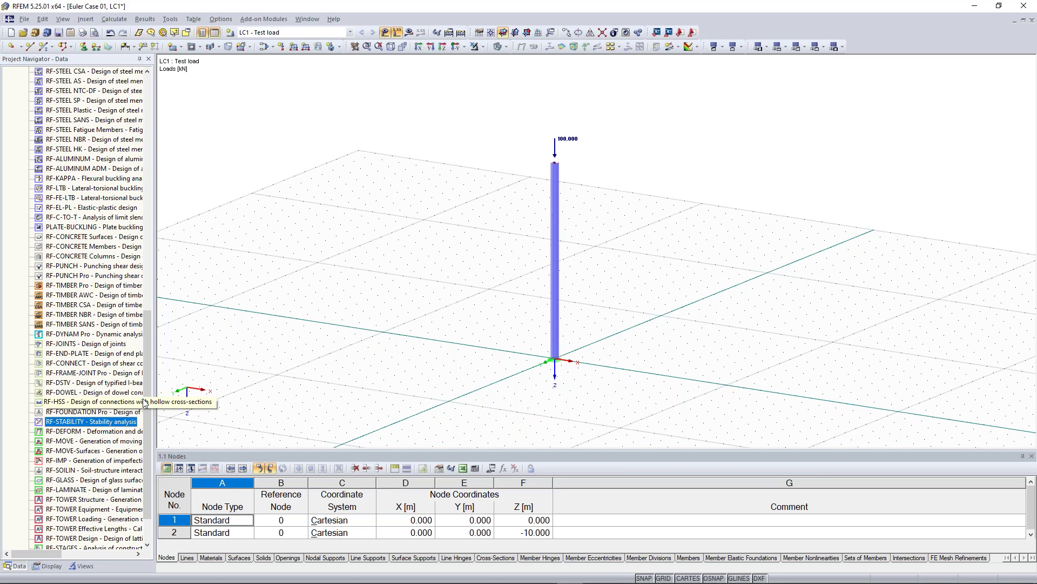
pyautogui.scroll(-2, 81, 384)
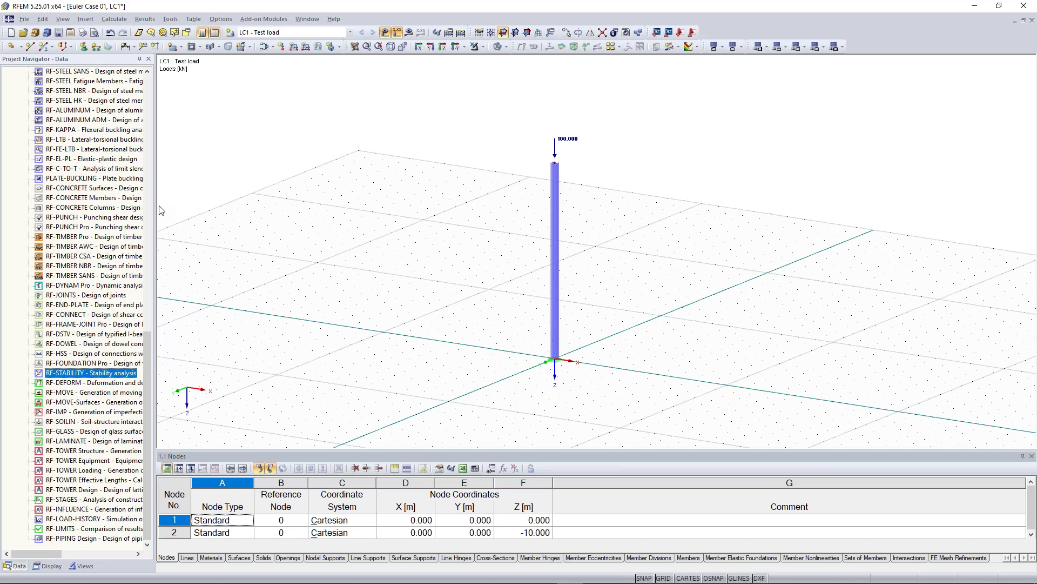
pyautogui.scroll(20, 161, 209)
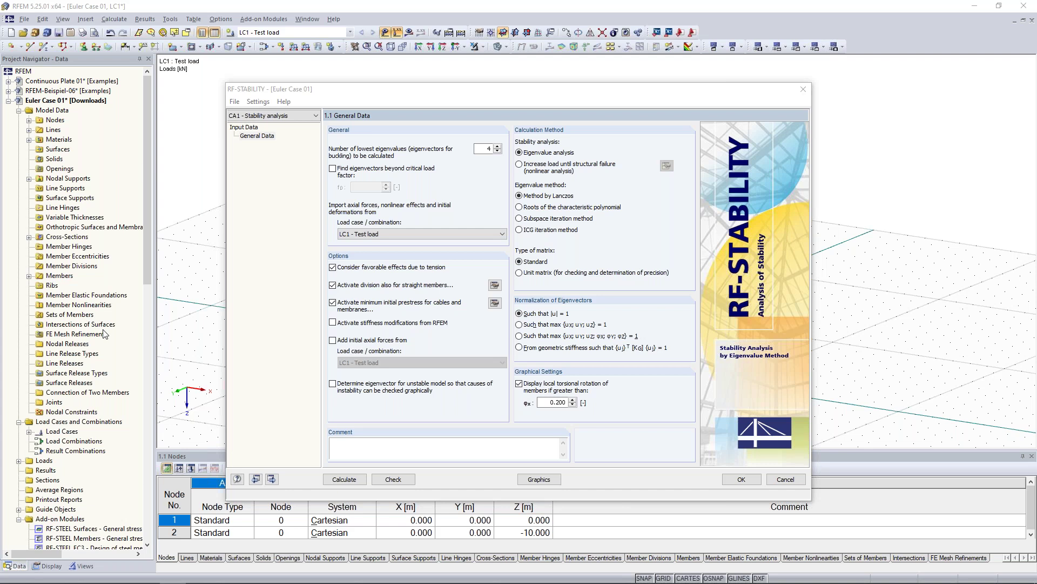
# Set 2 lowest eigenvalues with axial forces from LC1 - Test load, and deactivate favorable tension effects and the minimum initial prestress.
pyautogui.doubleClick(486, 149)
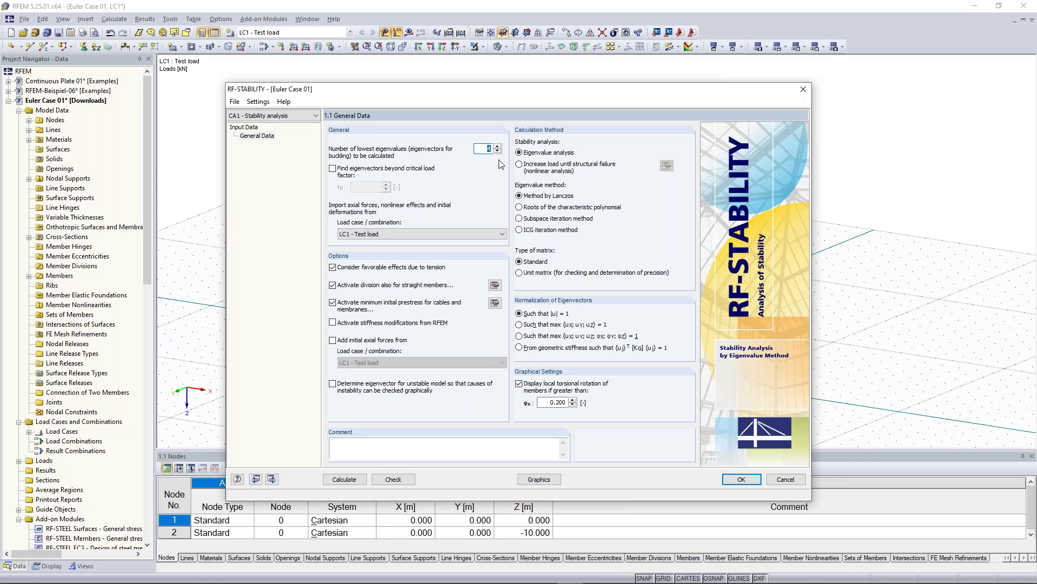
pyautogui.write('2')
pyautogui.click(387, 235)
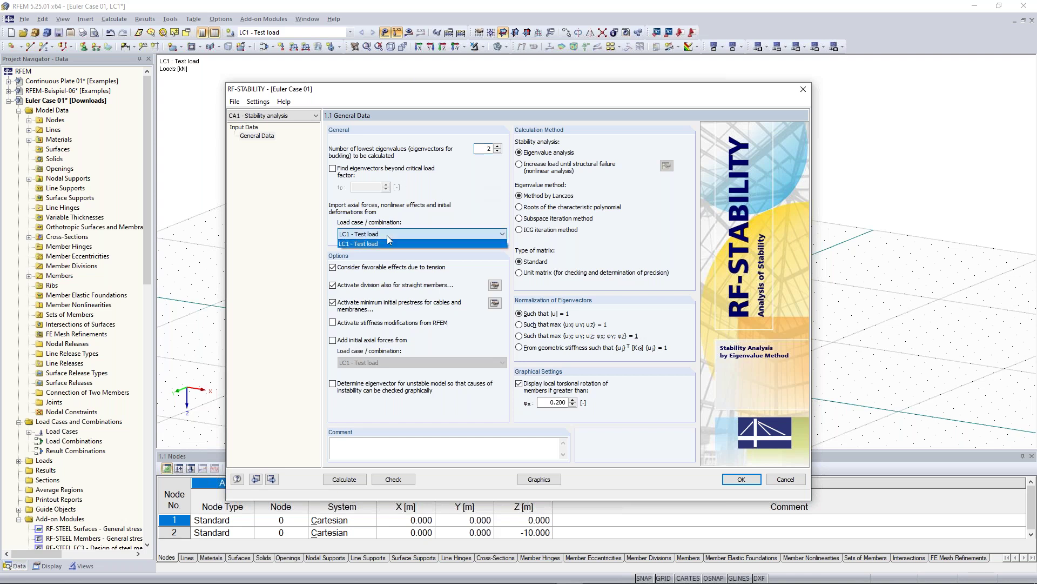
pyautogui.click(387, 245)
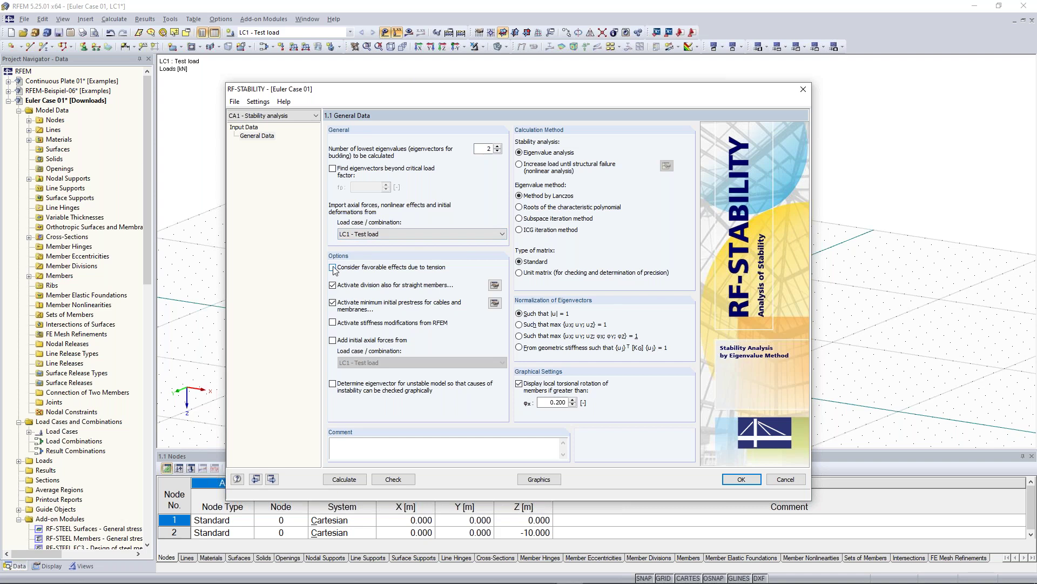
pyautogui.click(333, 303)
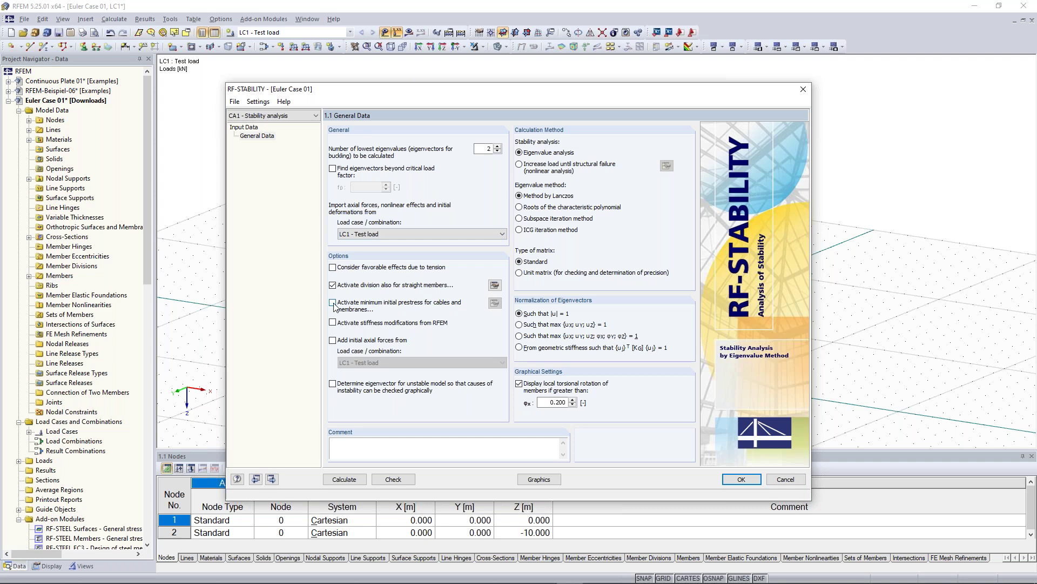
# Set the minimum number of divisions for straight members to 10 in the FE mesh settings and calculate the stability case.
pyautogui.click(495, 286)
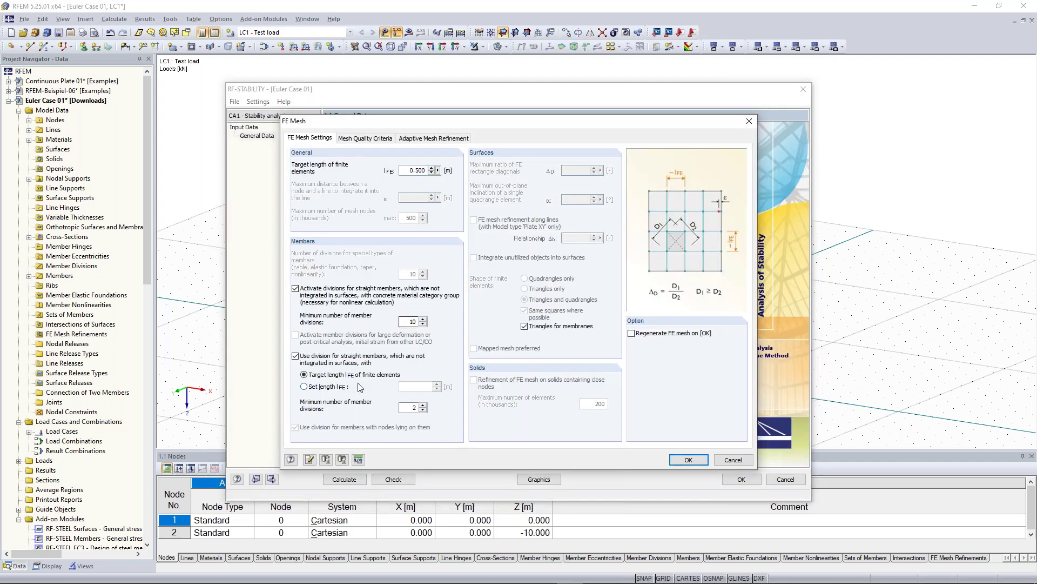
pyautogui.doubleClick(413, 407)
pyautogui.write('10')
pyautogui.click(687, 458)
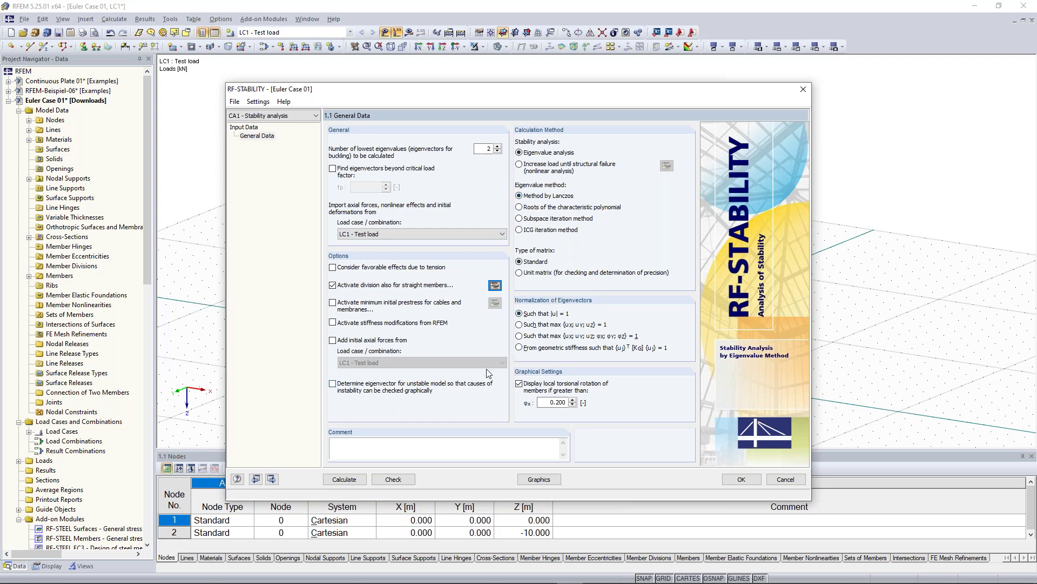
pyautogui.click(344, 480)
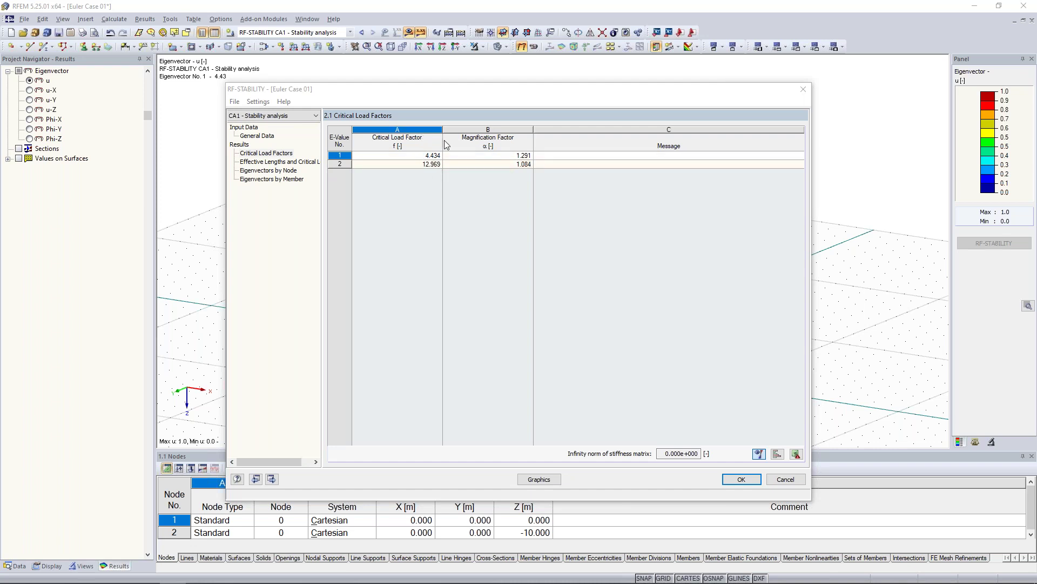
# Examine the critical load factors and magnification factors, along with the column's effective lengths and critical loads.
pyautogui.click(420, 156)
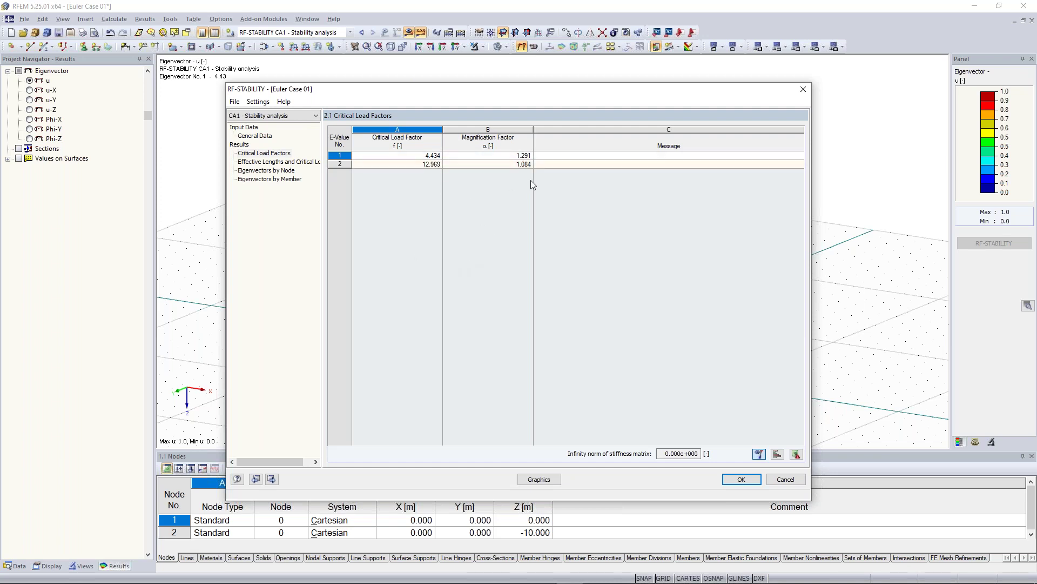
pyautogui.click(513, 156)
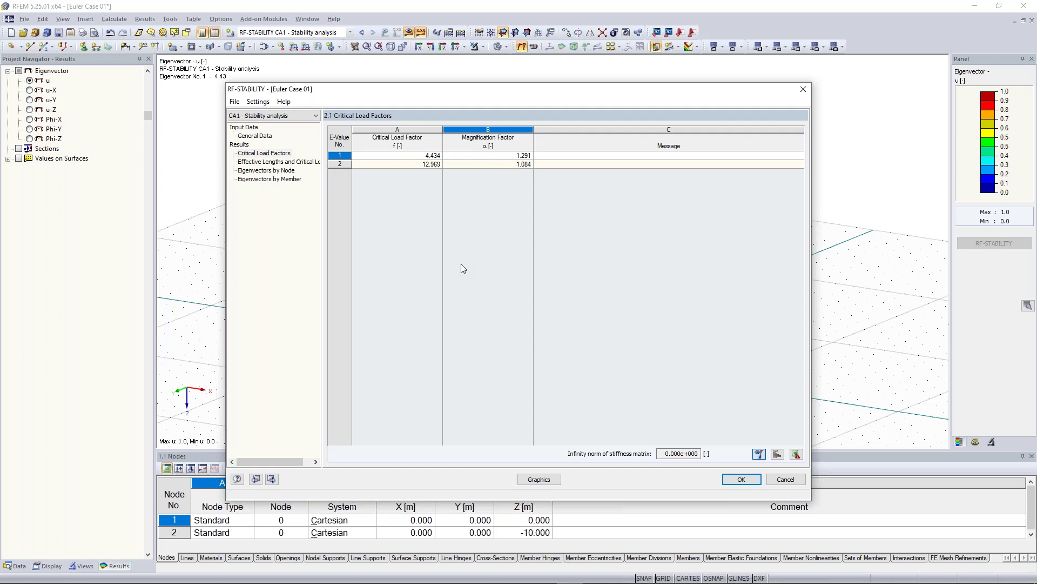
pyautogui.click(278, 161)
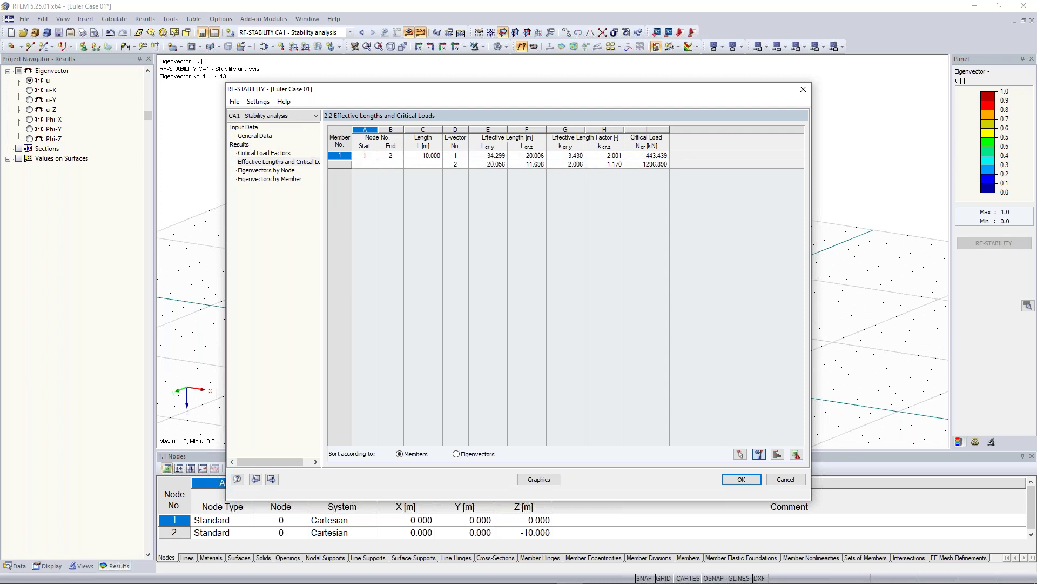
pyautogui.click(659, 157)
pyautogui.click(265, 154)
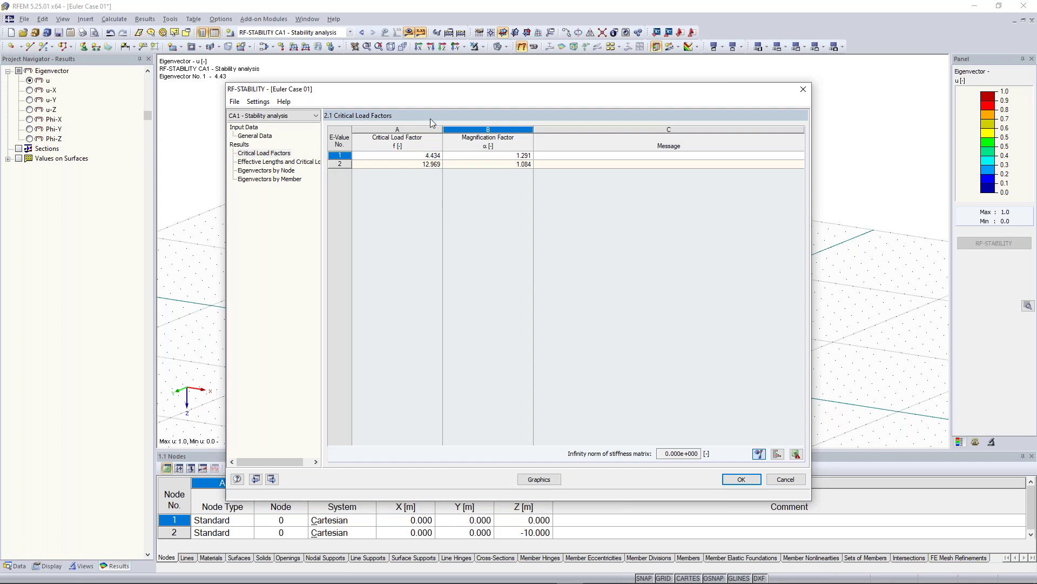
pyautogui.moveTo(450, 101); pyautogui.dragTo(452, 270)
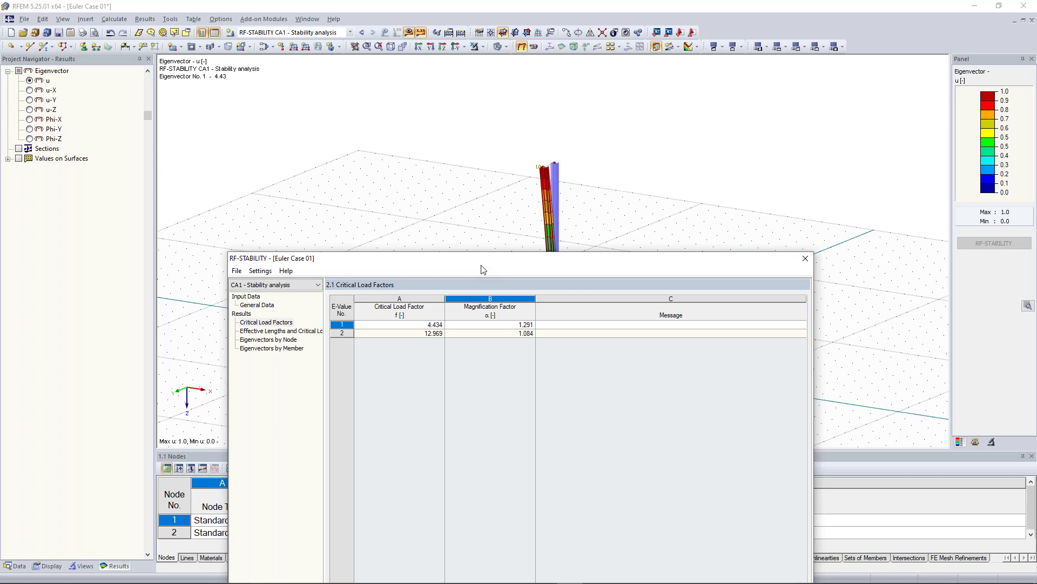
pyautogui.moveTo(483, 270); pyautogui.dragTo(487, 112)
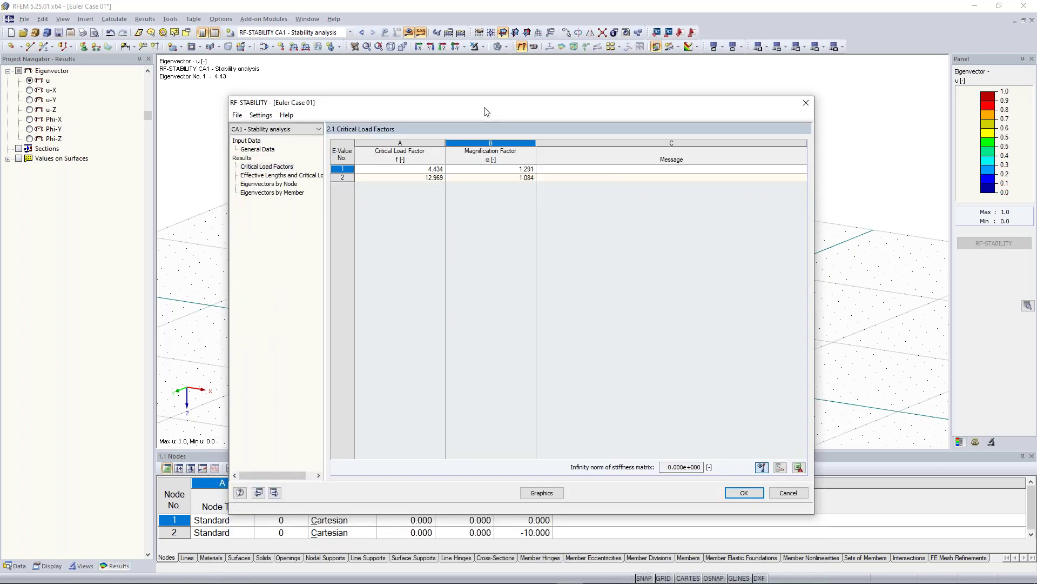
# Show the first eigenvector graphically on the model and examine the buckled column from its head to the fixed base.
pyautogui.click(542, 492)
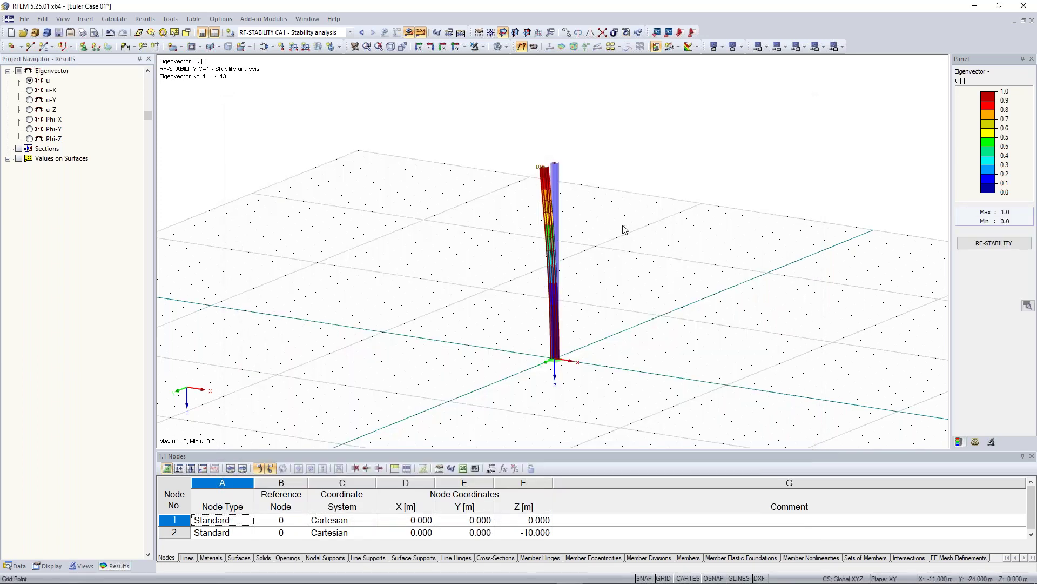
pyautogui.scroll(4, 573, 167)
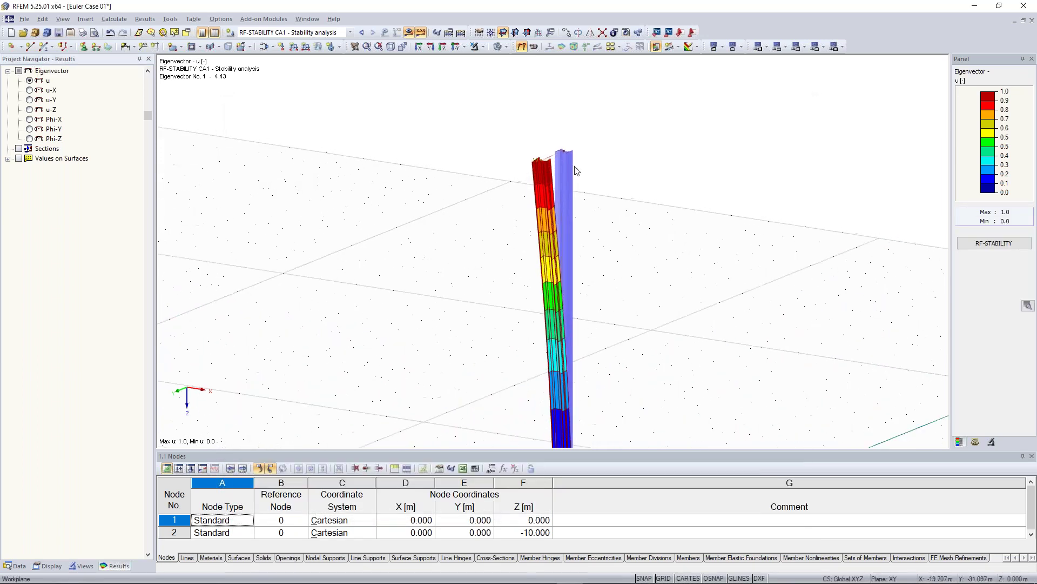
pyautogui.keyDown('ctrl'); pyautogui.moveTo(664, 139); pyautogui.dragTo(600, 176, button='middle'); pyautogui.keyUp('ctrl')
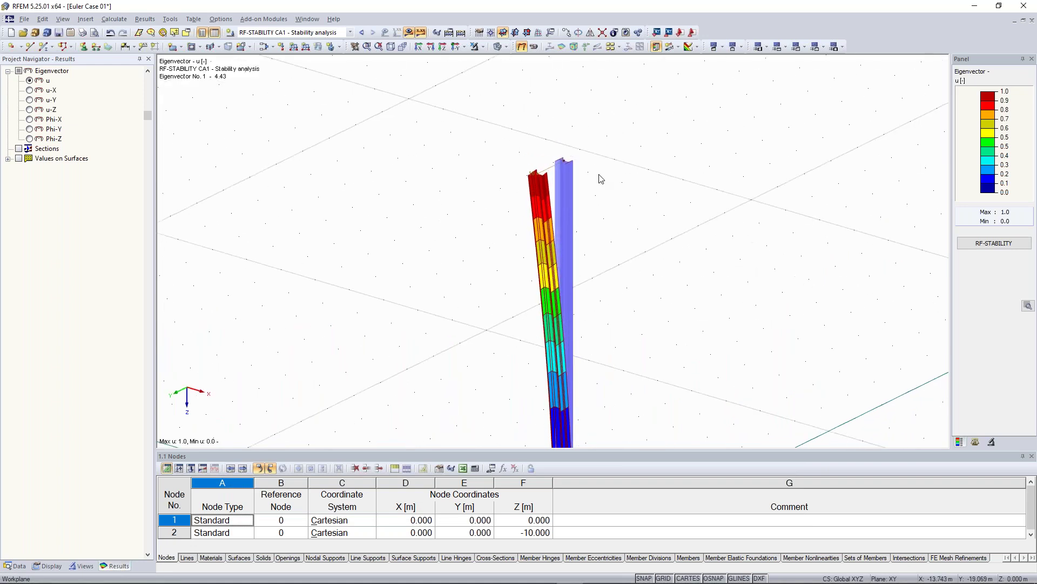
pyautogui.moveTo(608, 292); pyautogui.dragTo(619, 145, button='middle')
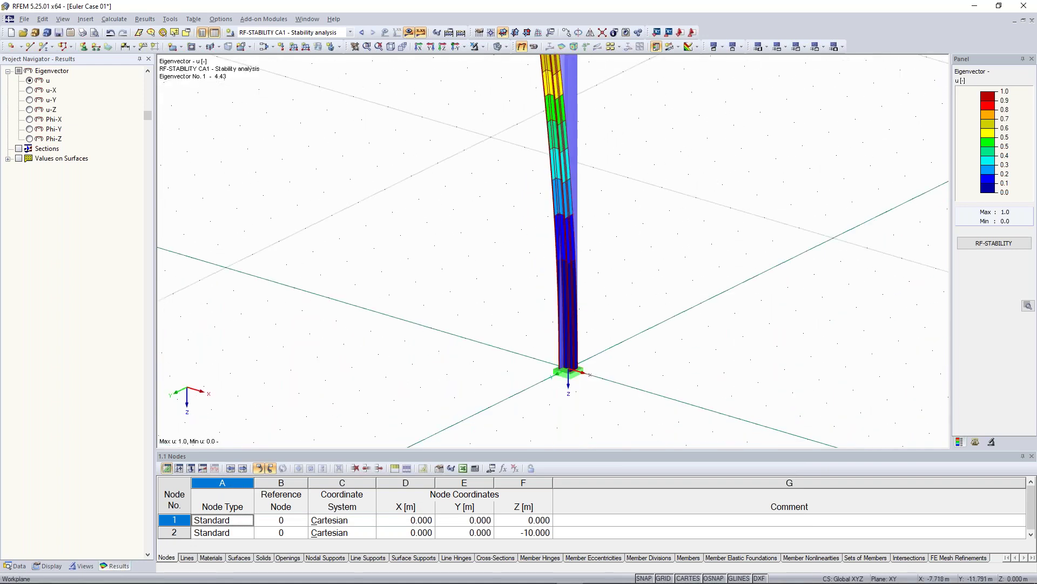
# Turn on the local member axis systems and compare them with the column's buckling direction.
pyautogui.rightClick(572, 135)
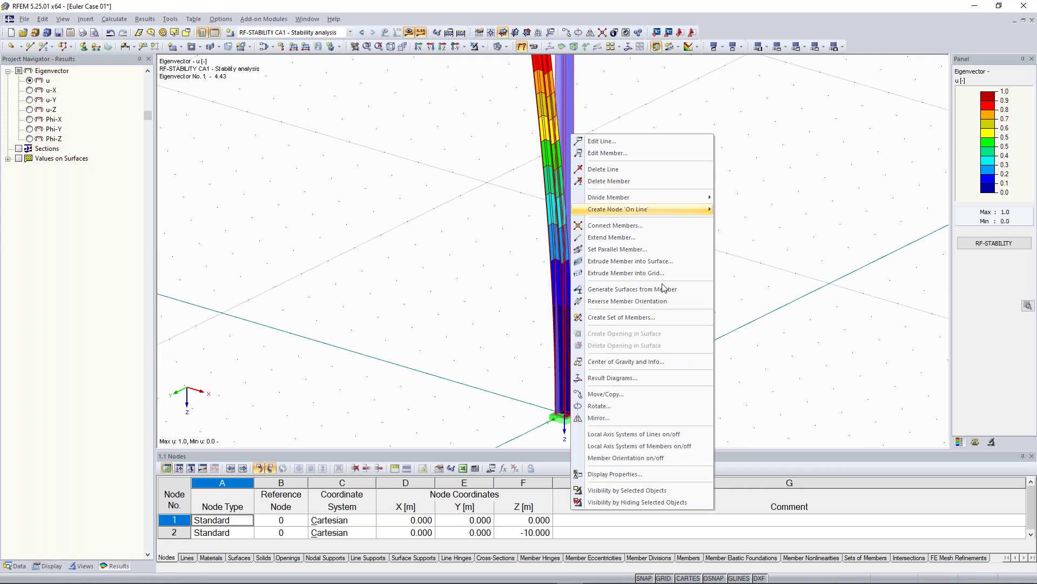
pyautogui.click(690, 446)
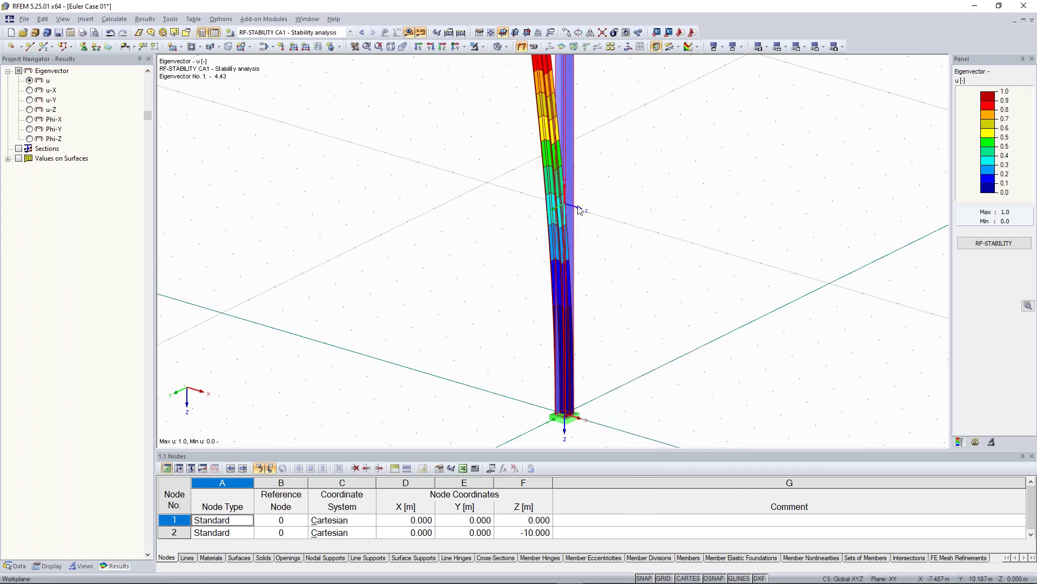
pyautogui.keyDown('ctrl'); pyautogui.moveTo(604, 193); pyautogui.dragTo(556, 190, button='middle'); pyautogui.keyUp('ctrl')
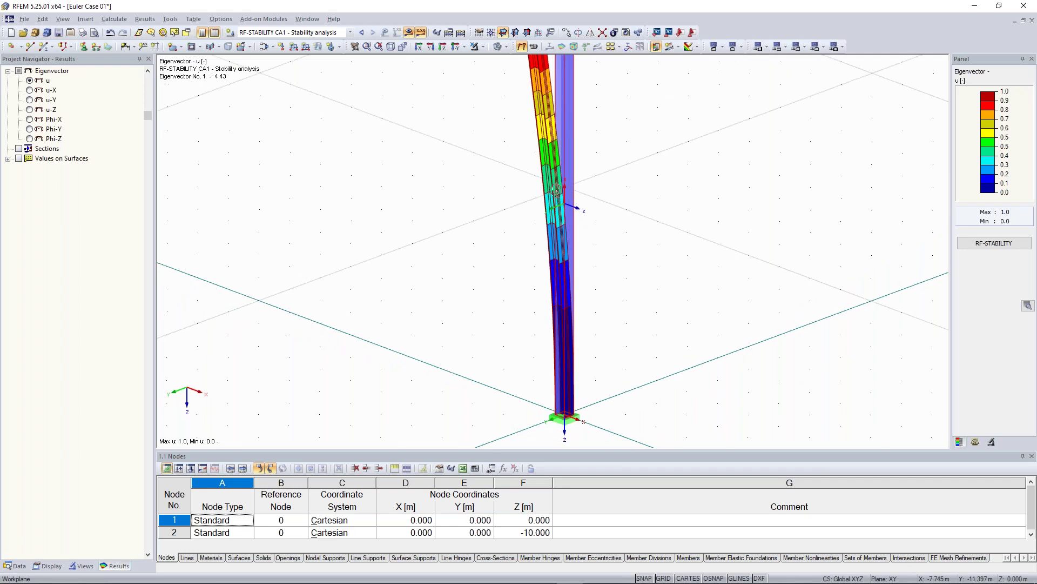
pyautogui.keyDown('ctrl'); pyautogui.moveTo(557, 190); pyautogui.dragTo(554, 303, button='middle'); pyautogui.keyUp('ctrl')
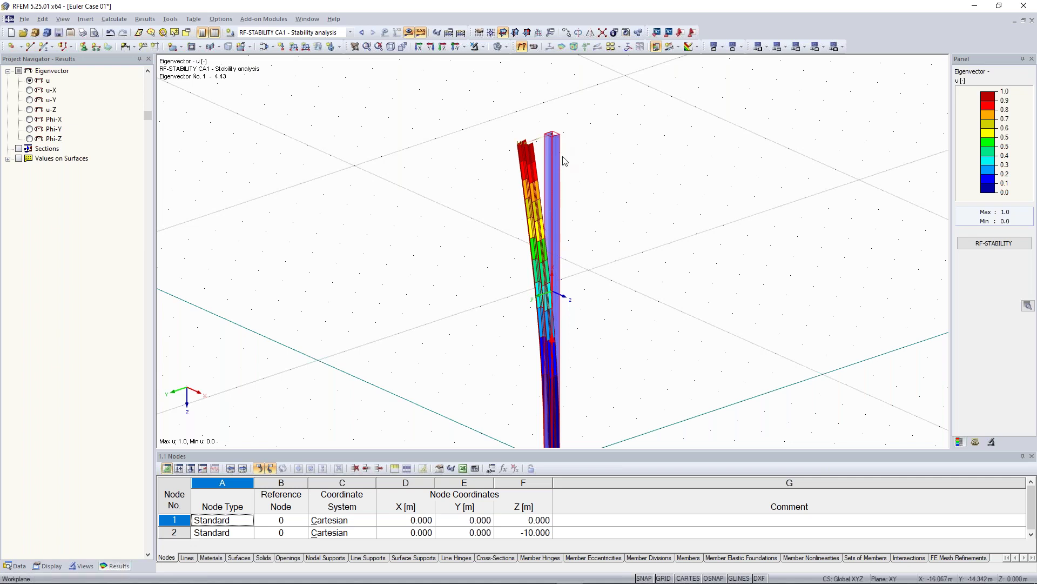
# Display eigenvector no. 2 and examine the column's buckling direction relative to its local axes.
pyautogui.click(975, 441)
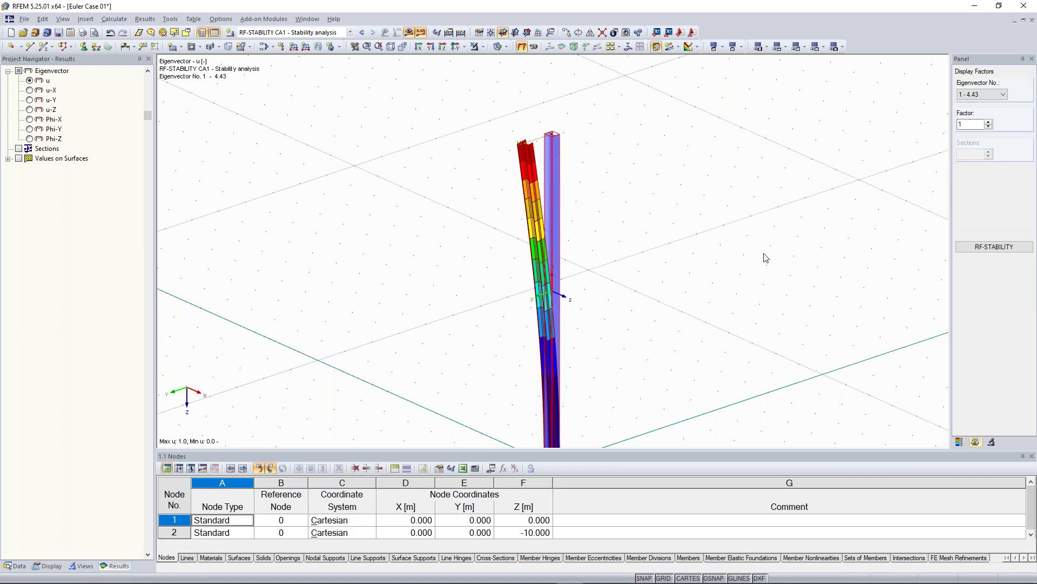
pyautogui.click(996, 95)
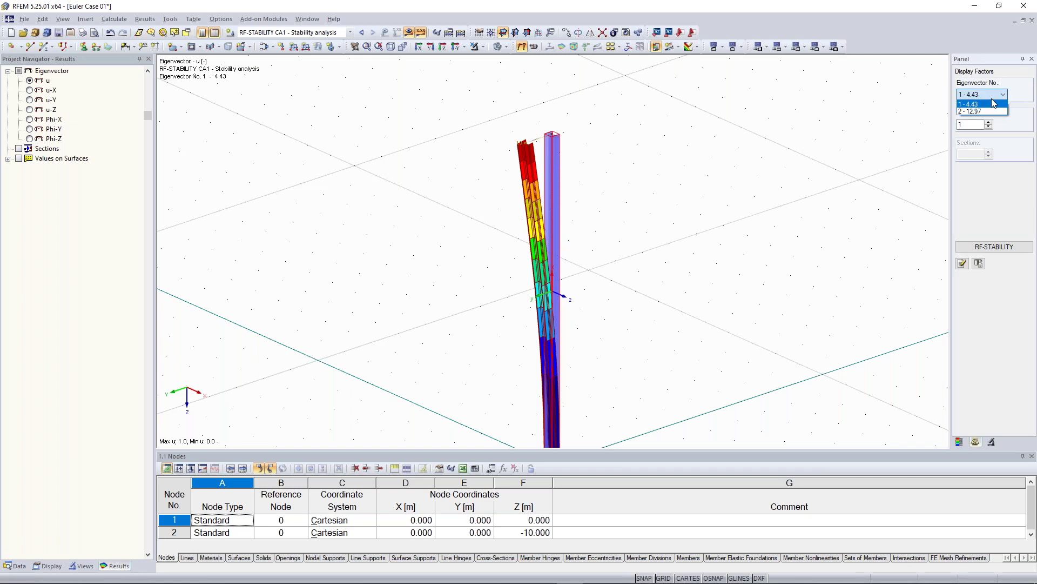
pyautogui.click(988, 112)
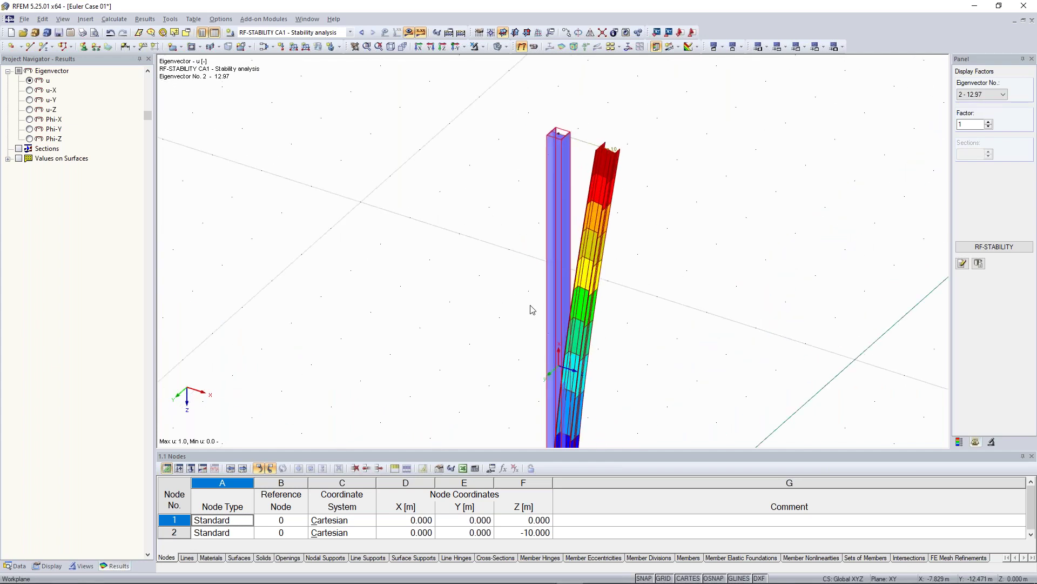
pyautogui.keyDown('ctrl'); pyautogui.moveTo(527, 270); pyautogui.dragTo(514, 232, button='middle'); pyautogui.keyUp('ctrl')
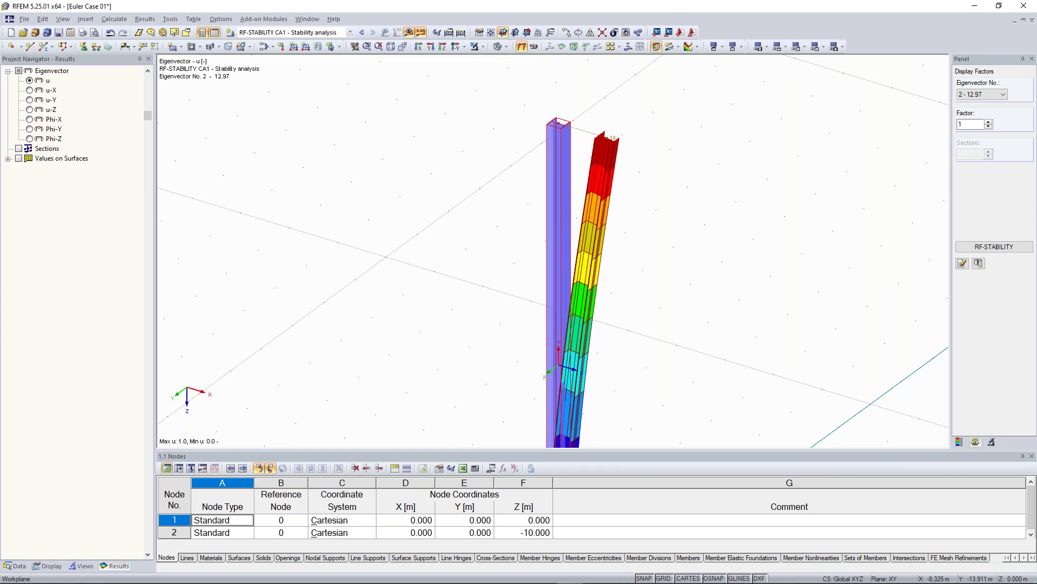
# Return to LC1 - Test load and set the vertical component PZ of the nodal load on node 2 to 443 kN.
pyautogui.click(361, 33)
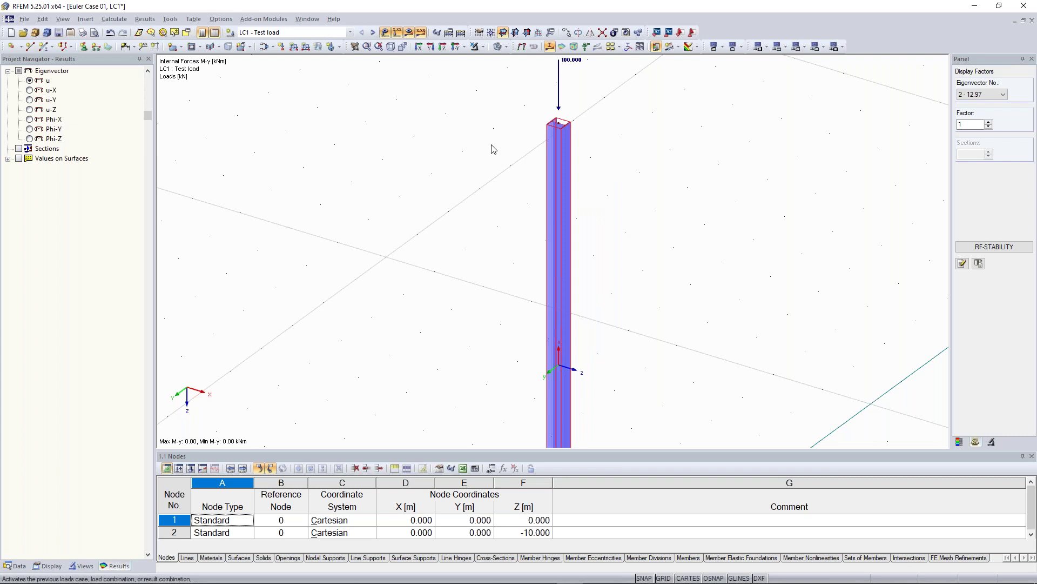
pyautogui.scroll(-3, 485, 144)
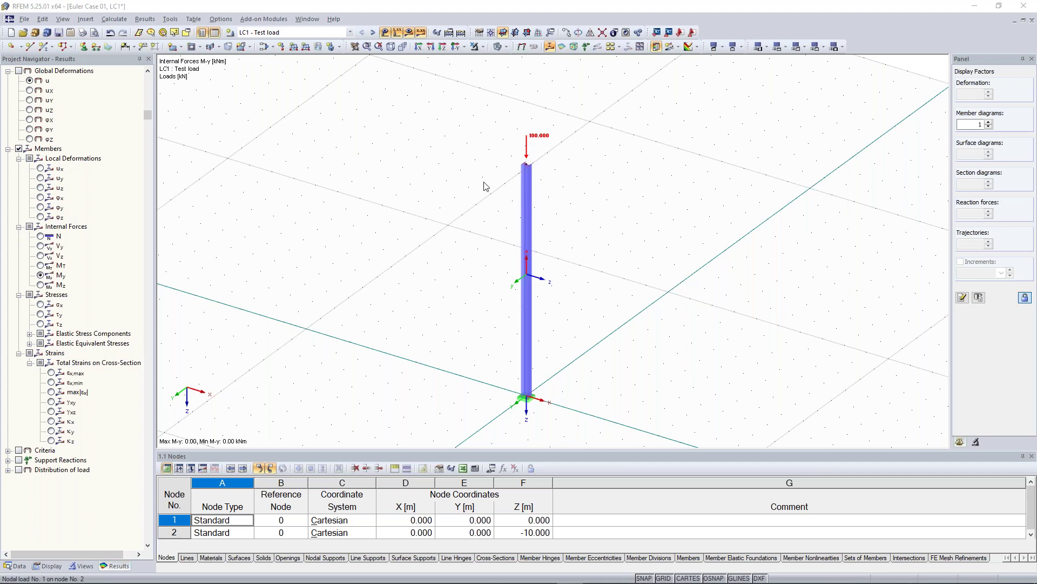
pyautogui.doubleClick(526, 146)
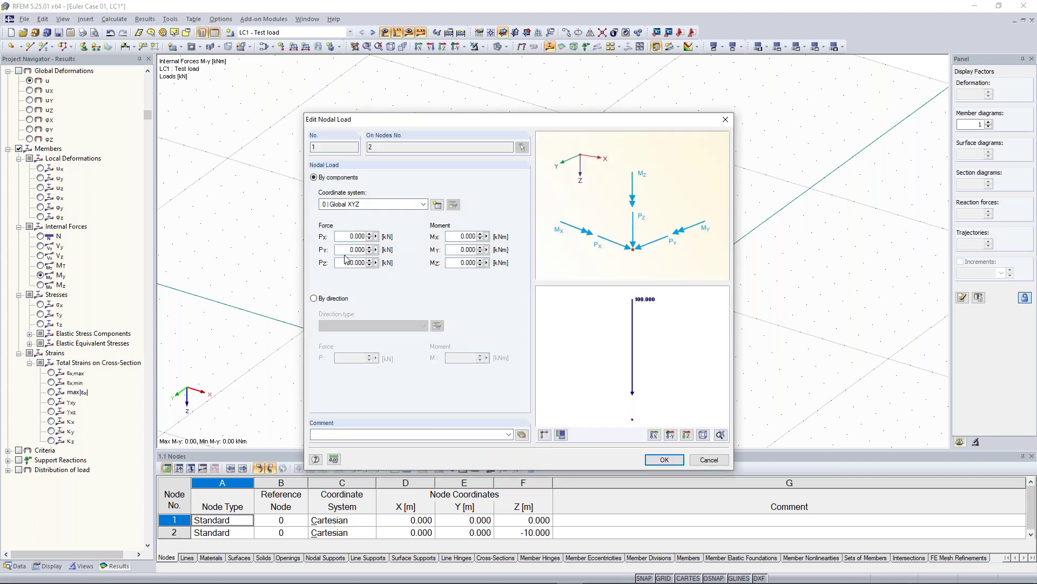
pyautogui.doubleClick(367, 265)
pyautogui.write('443')
pyautogui.click(660, 462)
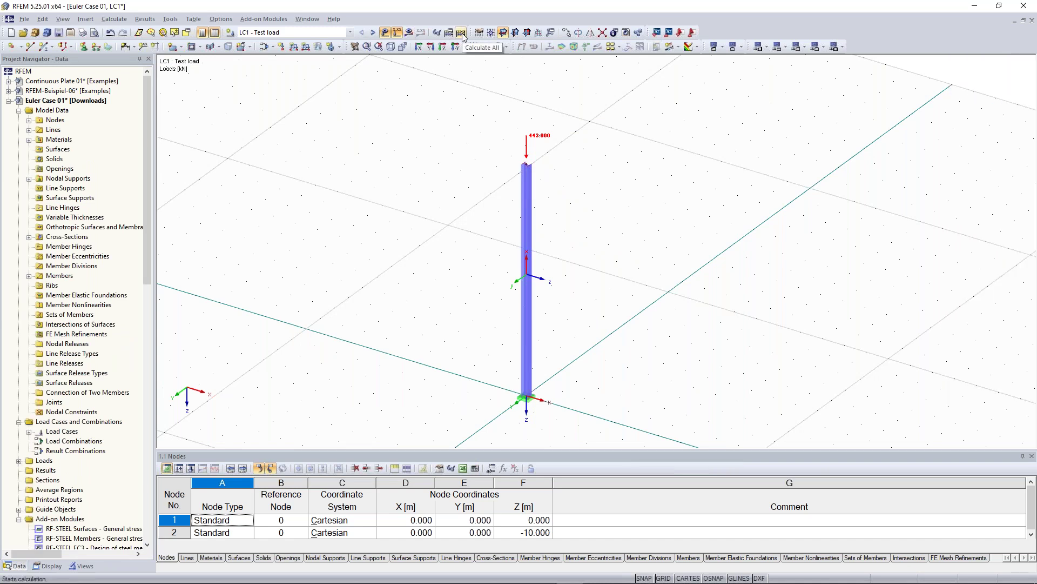
# Calculate all load cases with the 443 kN load and examine the critical load factors in the RF-STABILITY results.
pyautogui.click(373, 32)
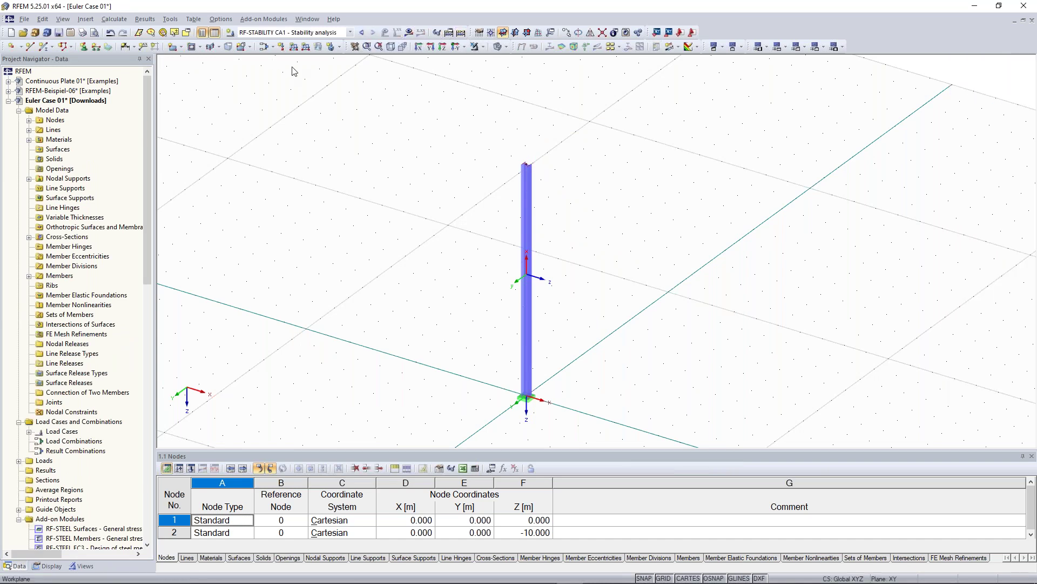
pyautogui.click(362, 33)
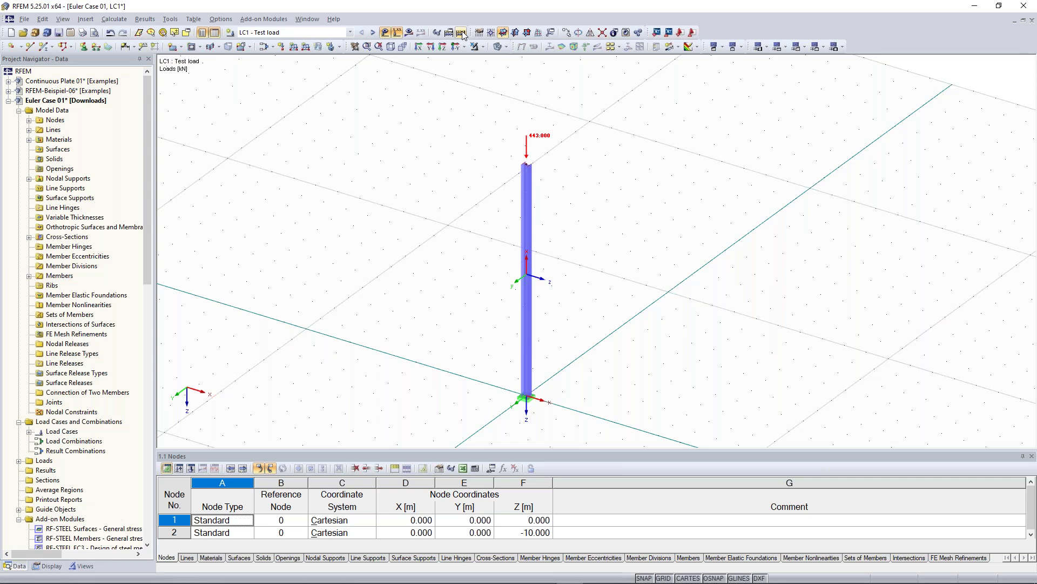
pyautogui.click(461, 33)
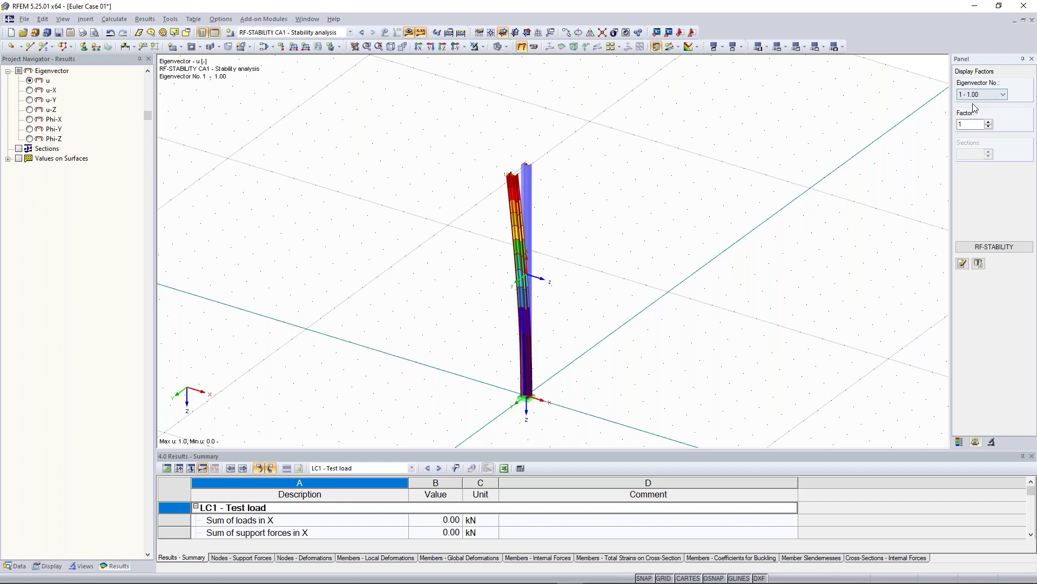
pyautogui.keyDown('ctrl'); pyautogui.moveTo(632, 256); pyautogui.dragTo(618, 250, button='middle'); pyautogui.keyUp('ctrl')
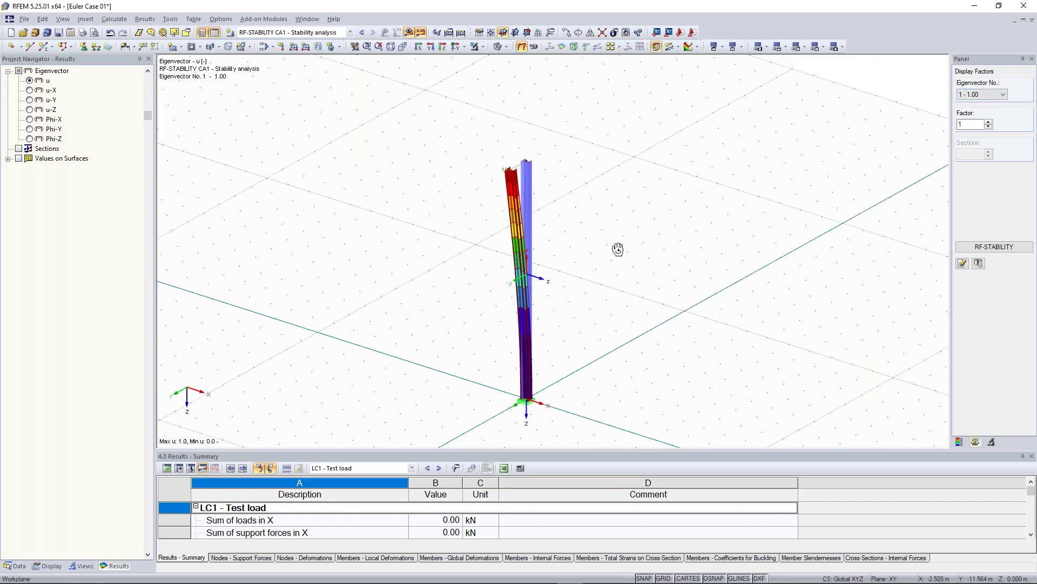
pyautogui.keyDown('ctrl'); pyautogui.moveTo(618, 250); pyautogui.dragTo(614, 244, button='middle'); pyautogui.keyUp('ctrl')
pyautogui.scroll(1, 517, 168)
pyautogui.click(1000, 249)
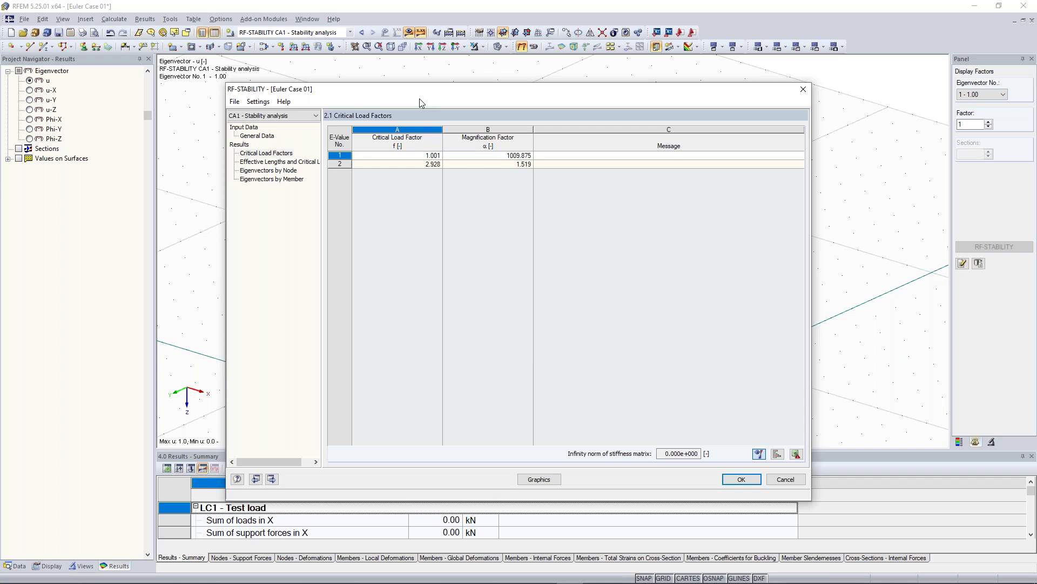
pyautogui.moveTo(420, 98); pyautogui.dragTo(392, 248)
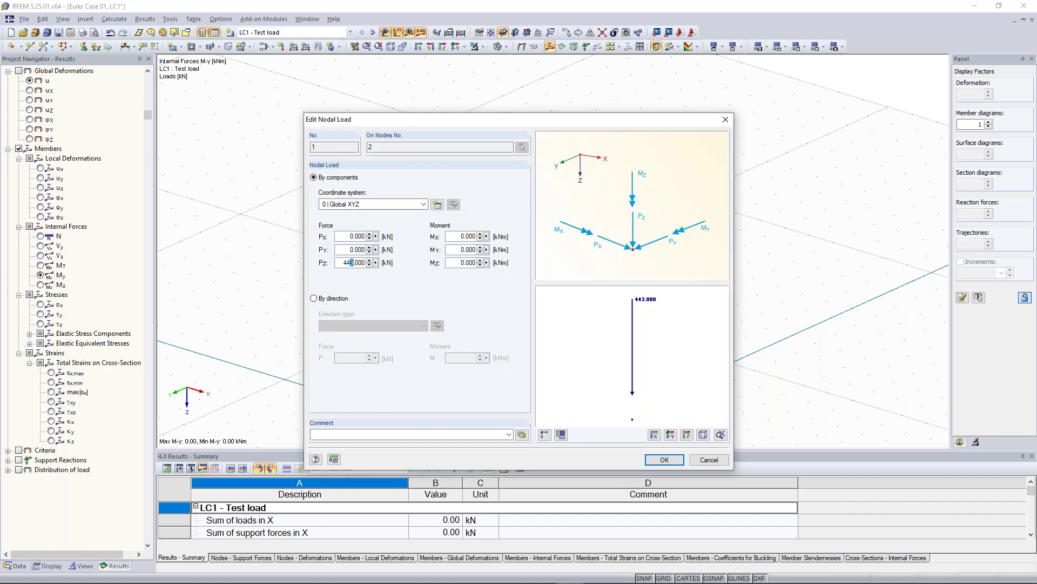
# Set the nodal load's vertical component PZ to 444 kN and recalculate everything to check the column's stability.
pyautogui.write('444.000')
pyautogui.click(664, 459)
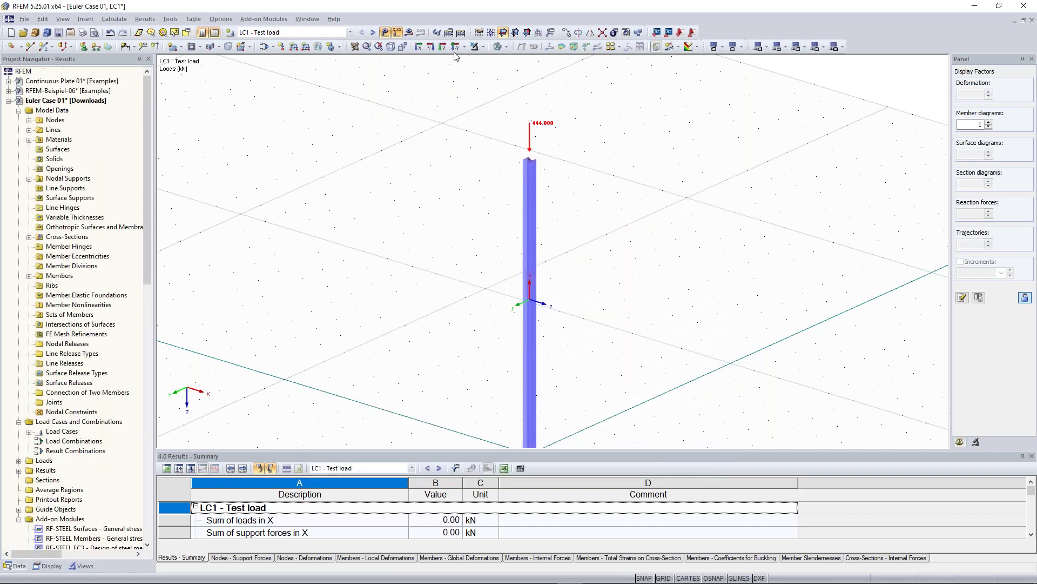
pyautogui.click(460, 33)
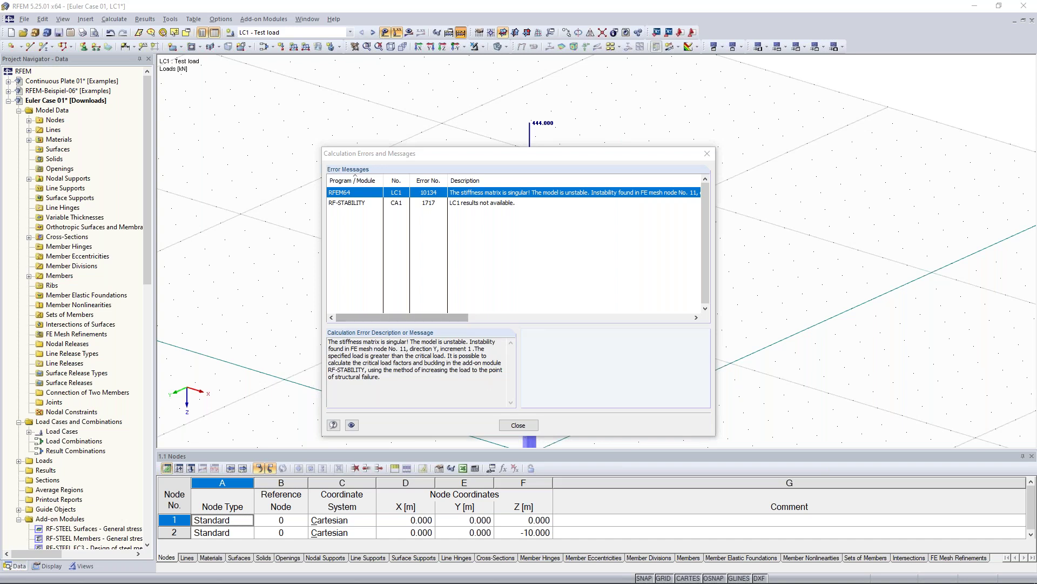
pyautogui.click(517, 425)
pyautogui.scroll(-2, 481, 286)
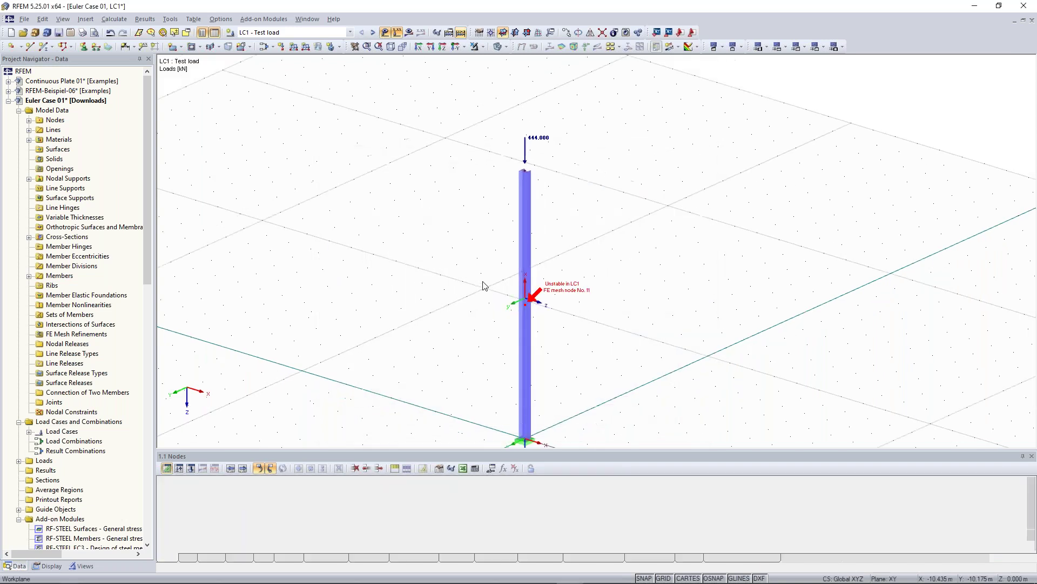
pyautogui.moveTo(578, 313); pyautogui.dragTo(584, 284, button='middle')
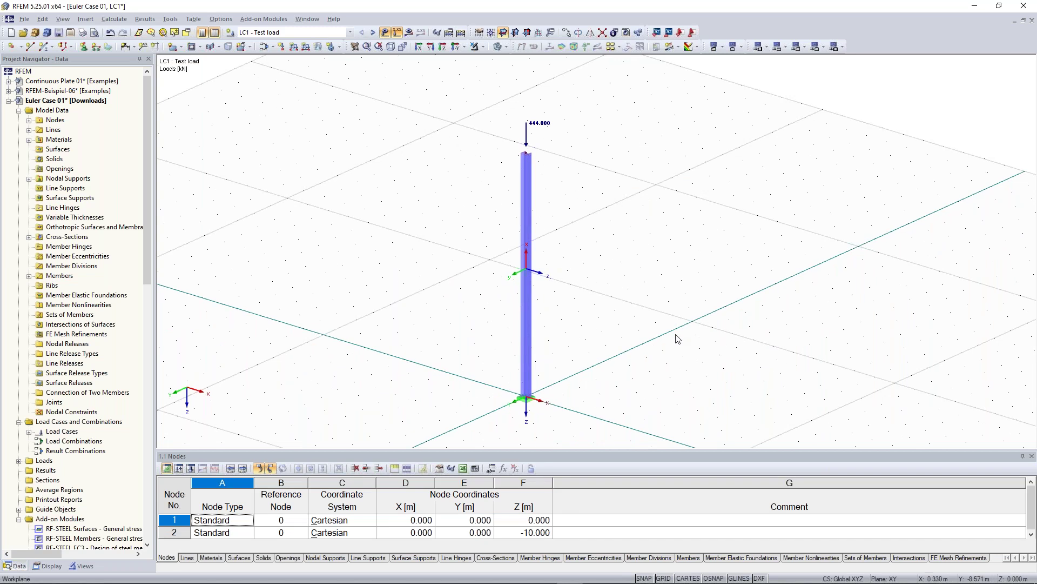
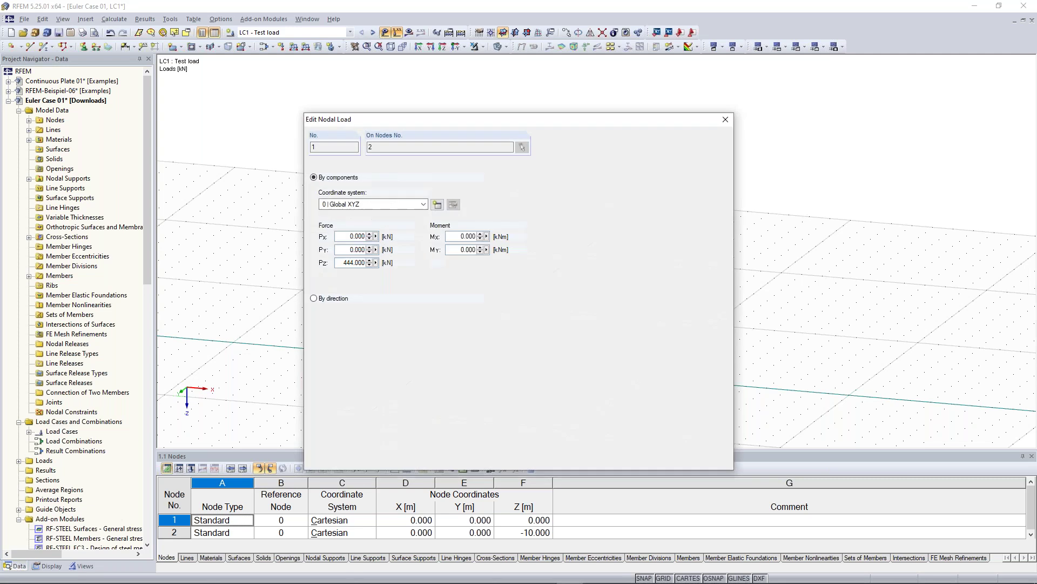
# Set the vertical component PZ of the nodal load on node 2 to 100 kN.
pyautogui.doubleClick(346, 263)
pyautogui.write('1')
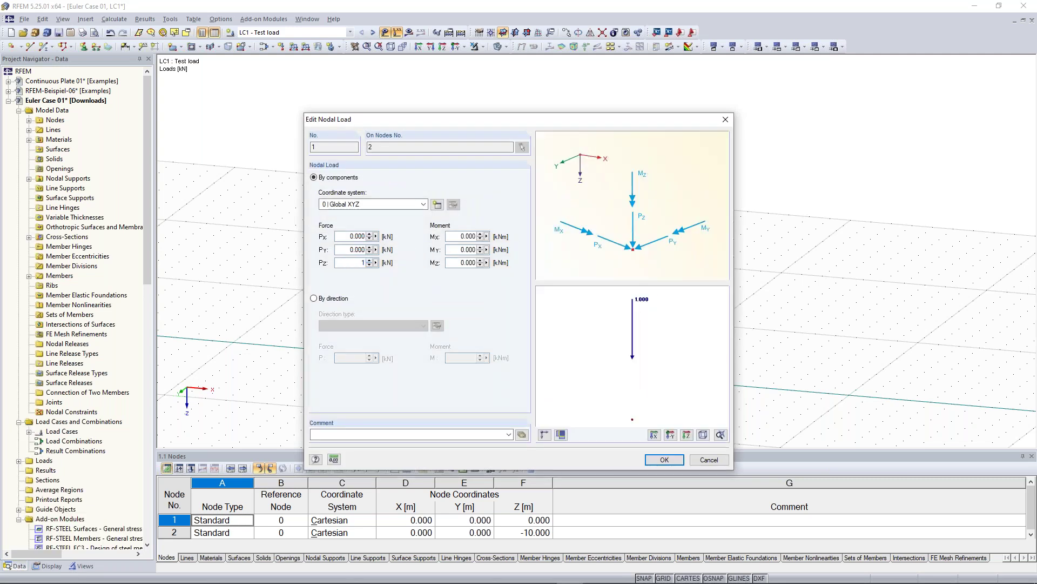
pyautogui.write('00')
pyautogui.click(665, 460)
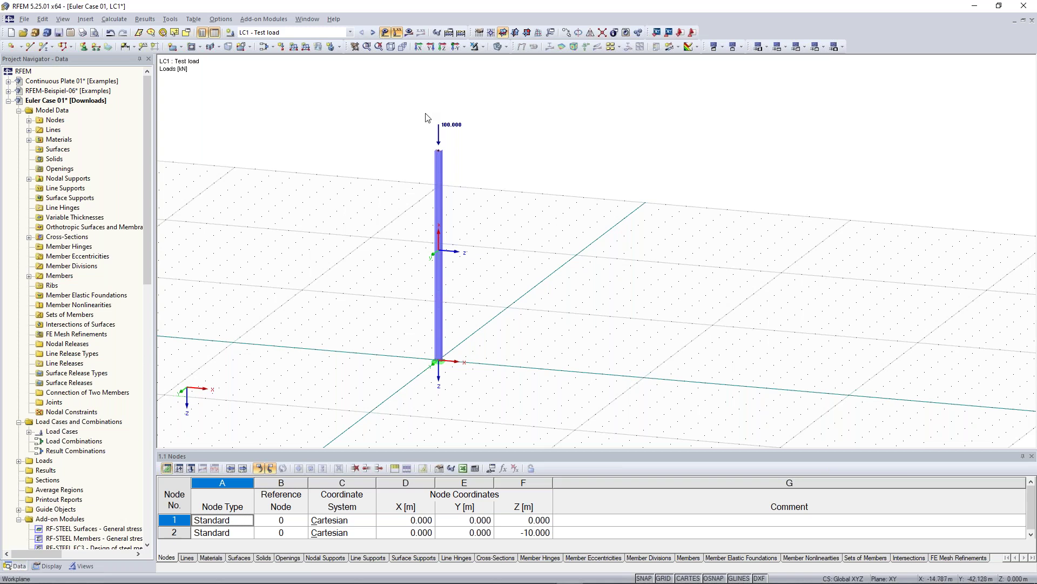
# Copy the whole column with its support and load once, displaced 10 m in the global X direction.
pyautogui.moveTo(340, 86); pyautogui.dragTo(535, 398)
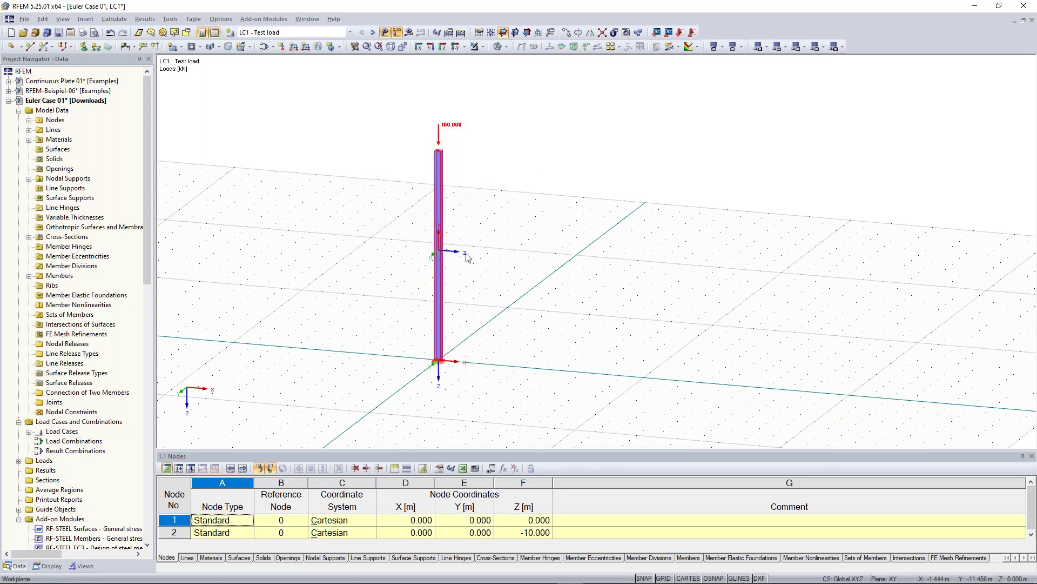
pyautogui.rightClick(438, 192)
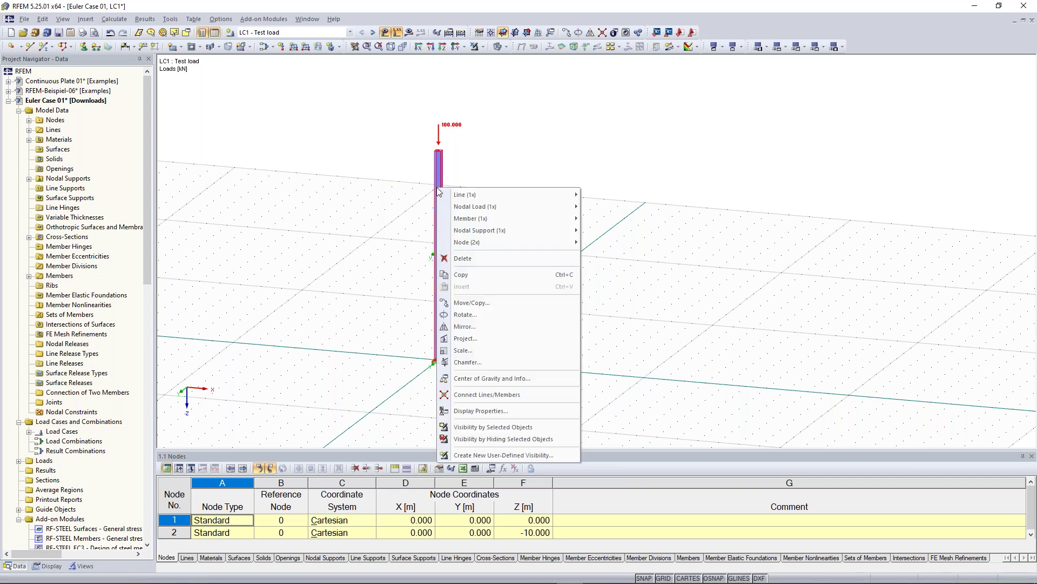
pyautogui.click(536, 306)
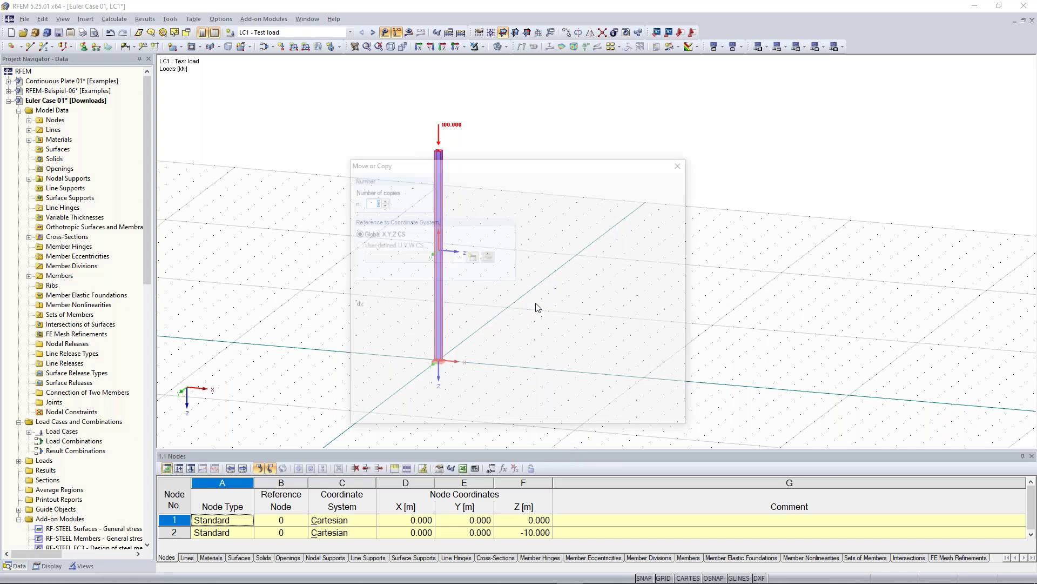
pyautogui.moveTo(478, 163); pyautogui.dragTo(208, 87)
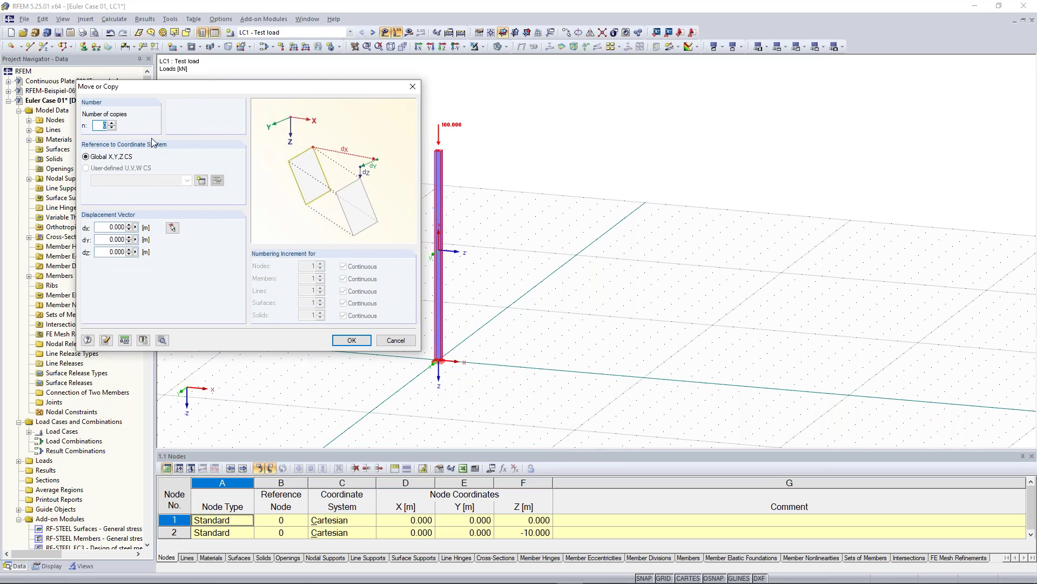
pyautogui.click(113, 124)
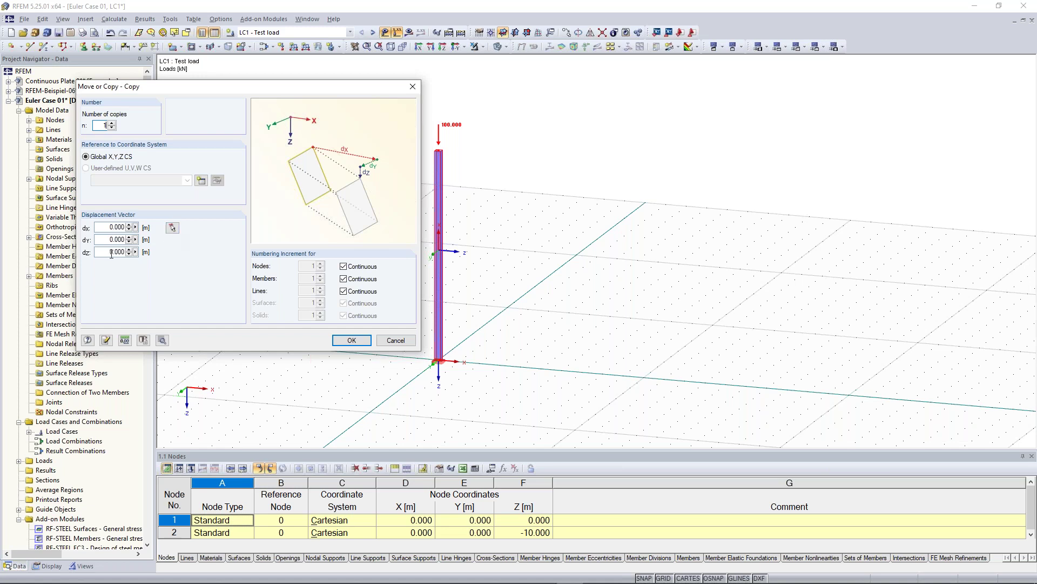
pyautogui.doubleClick(116, 226)
pyautogui.write('10')
pyautogui.press('BackSpace')
pyautogui.press('BackSpace')
pyautogui.click(172, 227)
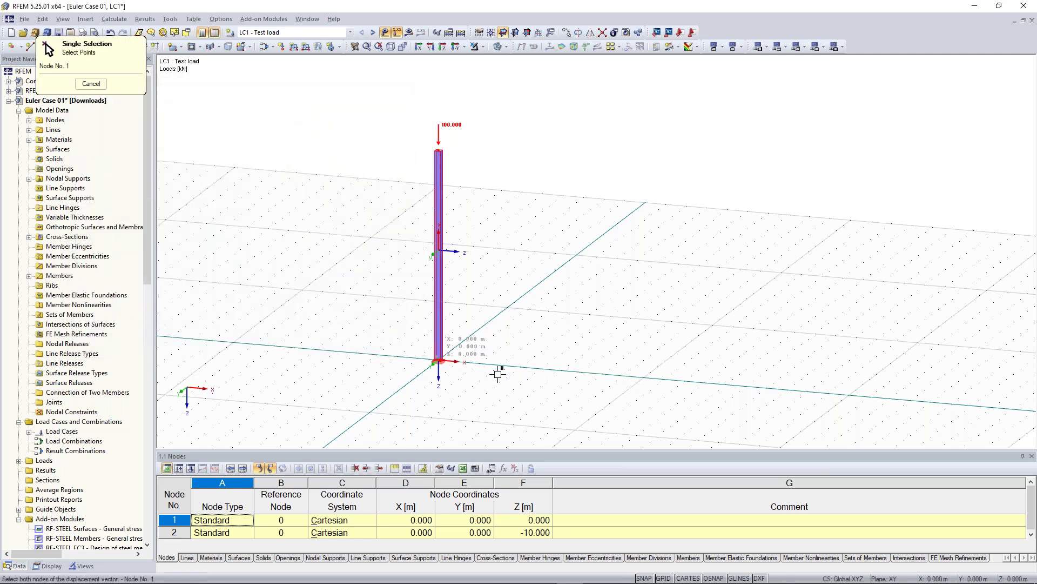
pyautogui.click(643, 375)
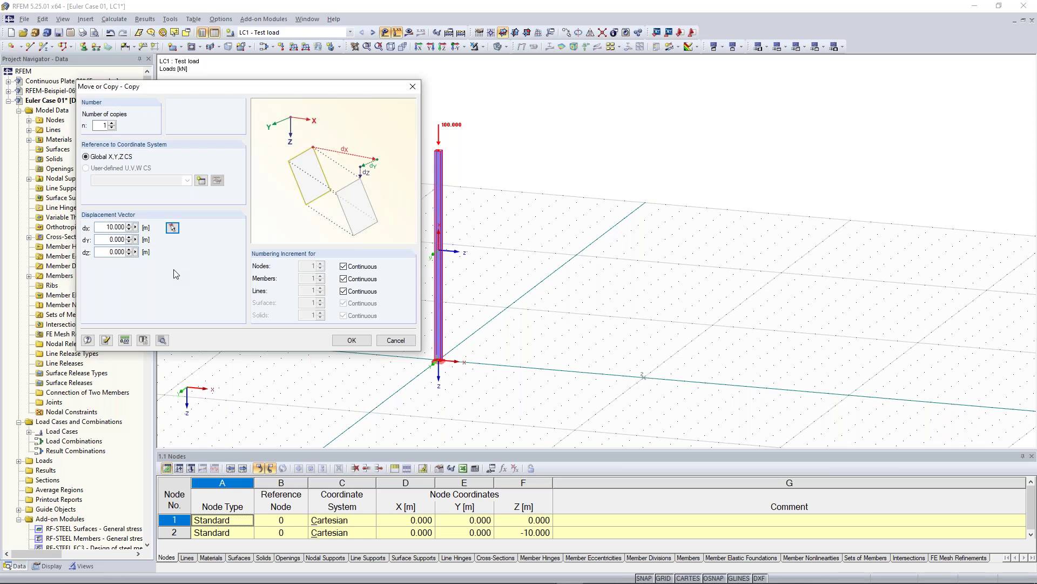
pyautogui.click(352, 341)
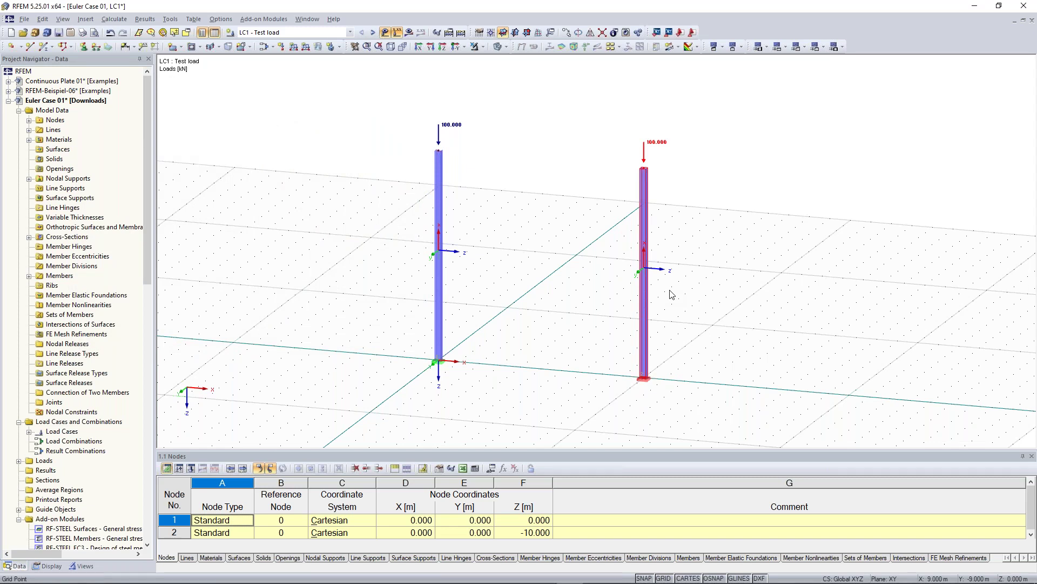
# Add a beam member between the two column heads using a new IPE 300 cross-section in Steel S 235.
pyautogui.scroll(2, 672, 295)
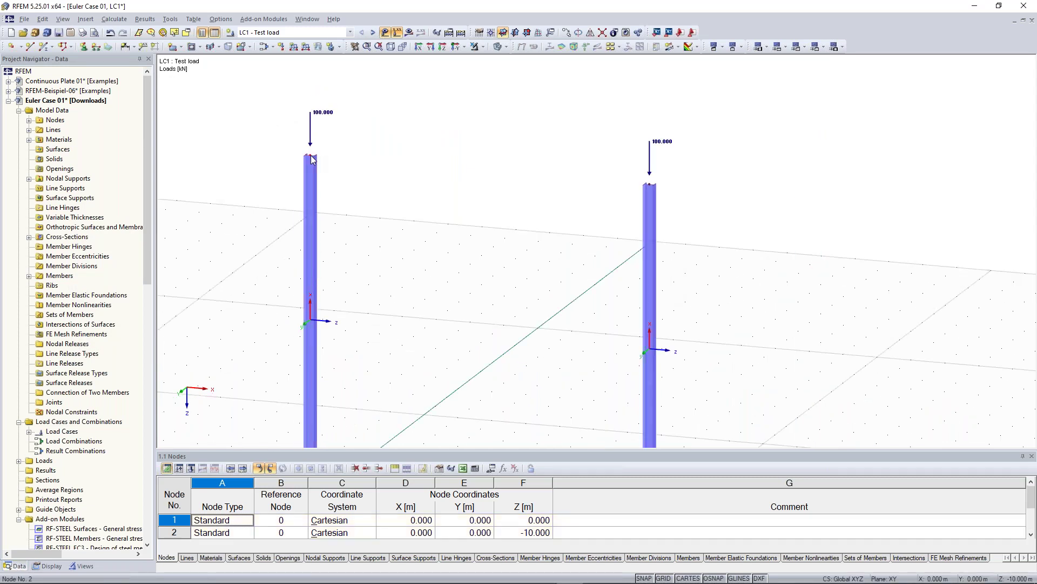
pyautogui.scroll(-1, 381, 139)
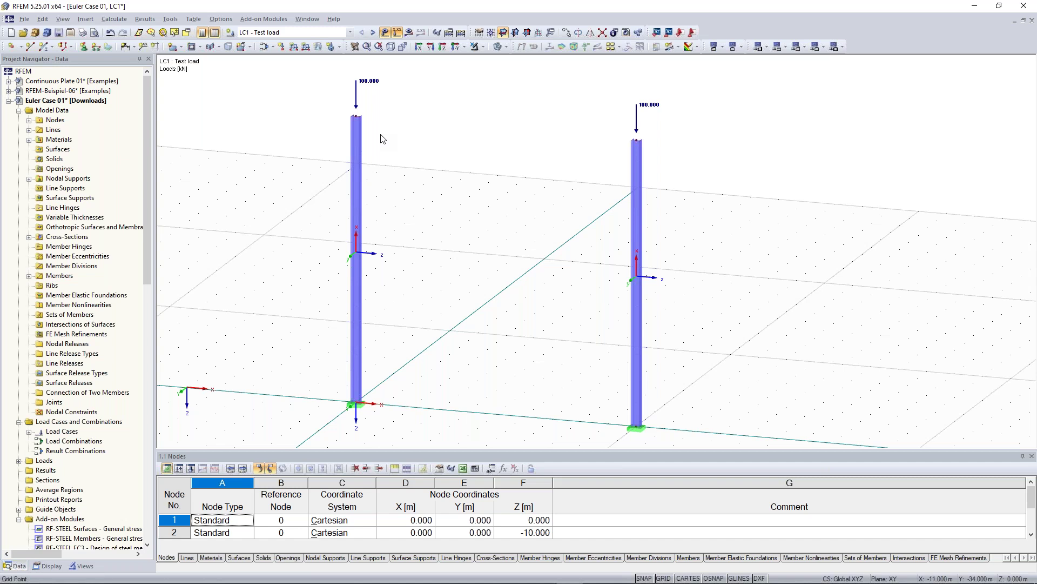
pyautogui.click(45, 47)
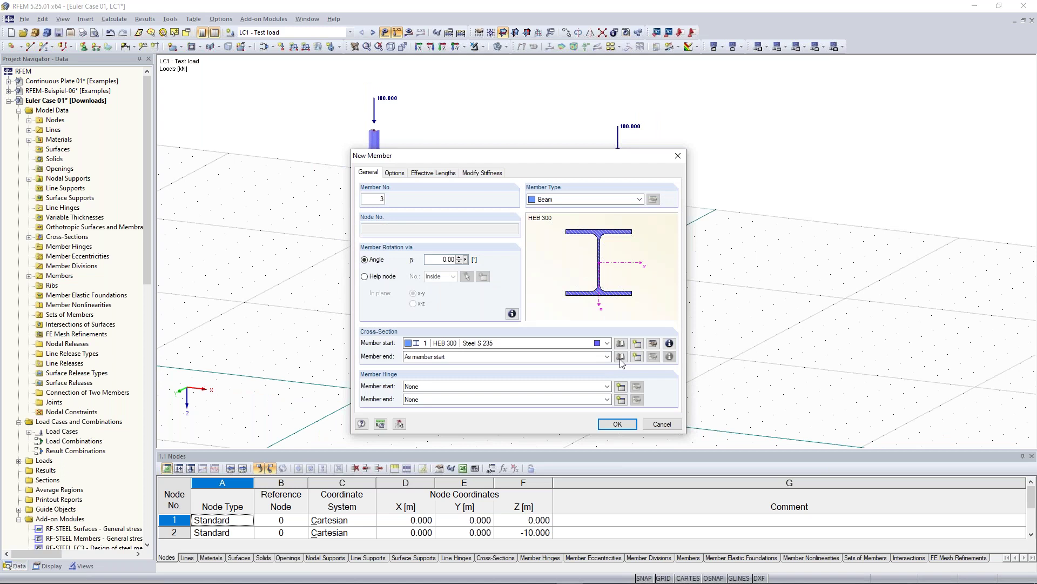
pyautogui.click(639, 344)
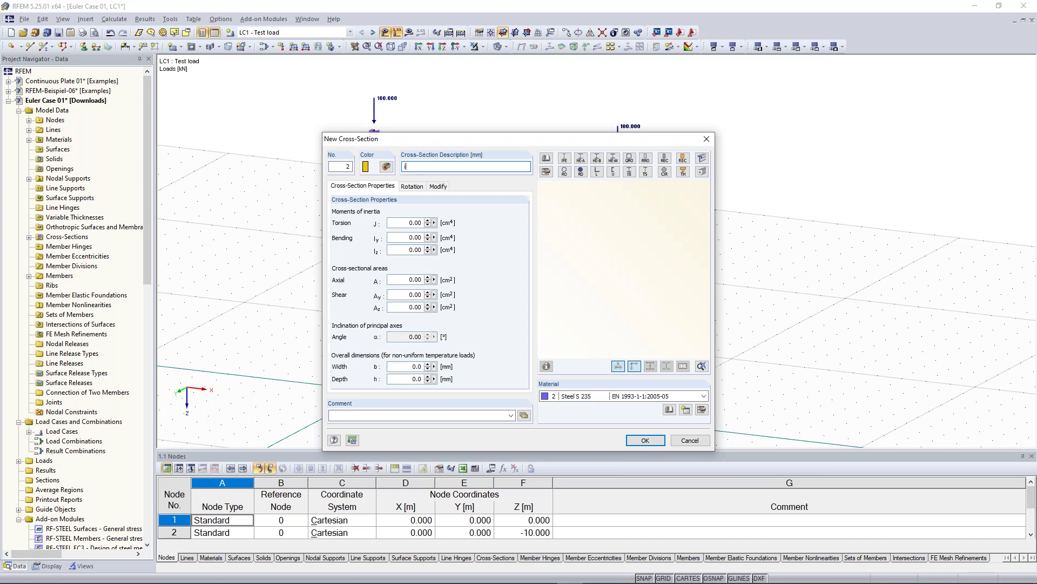
pyautogui.write('pe 300')
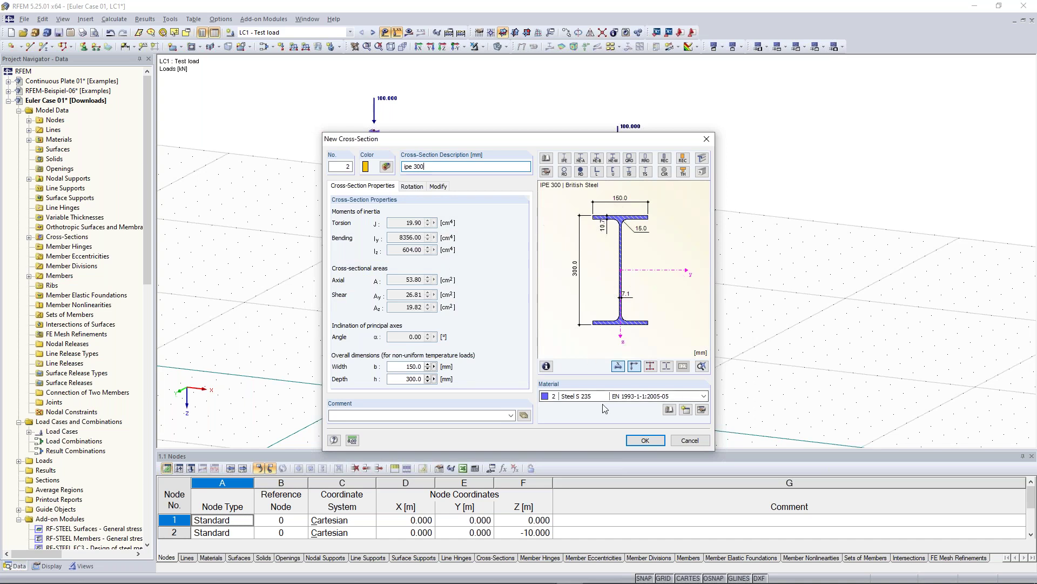
pyautogui.click(646, 440)
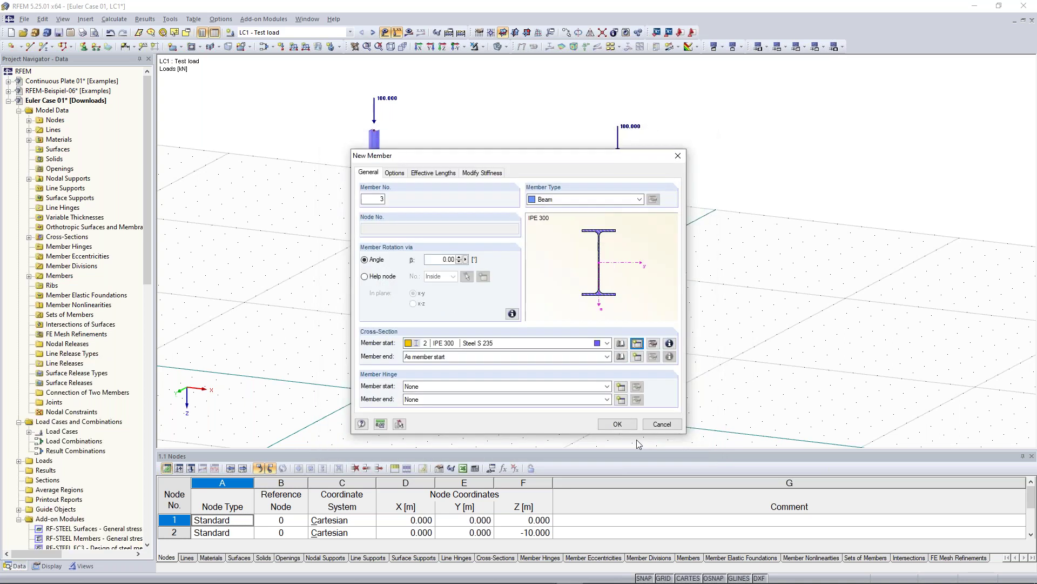
pyautogui.click(618, 424)
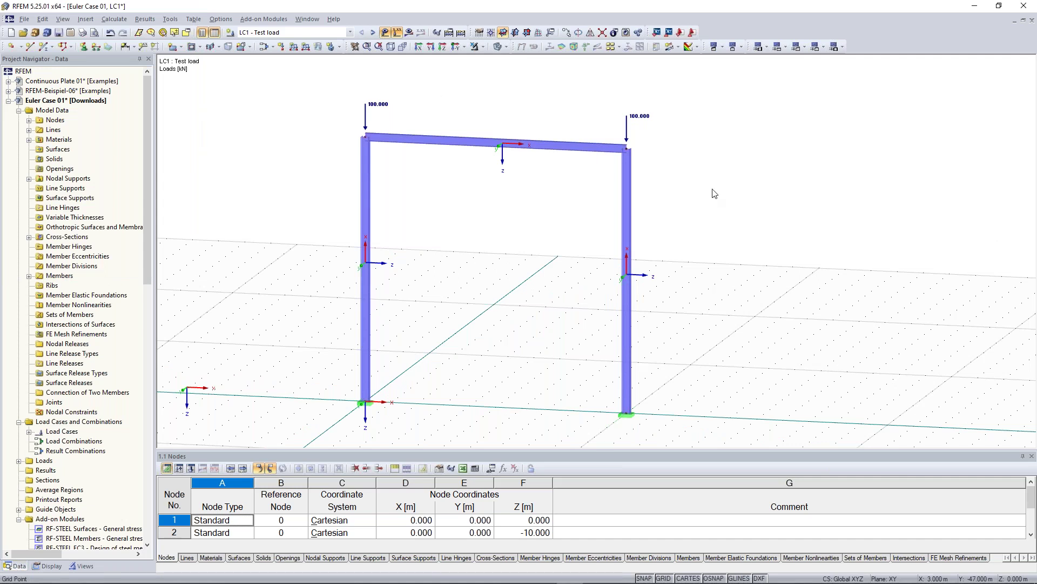
# Set the Z coordinate of both column-head nodes, 2 and 4, to 6 m.
pyautogui.moveTo(333, 93); pyautogui.dragTo(667, 192)
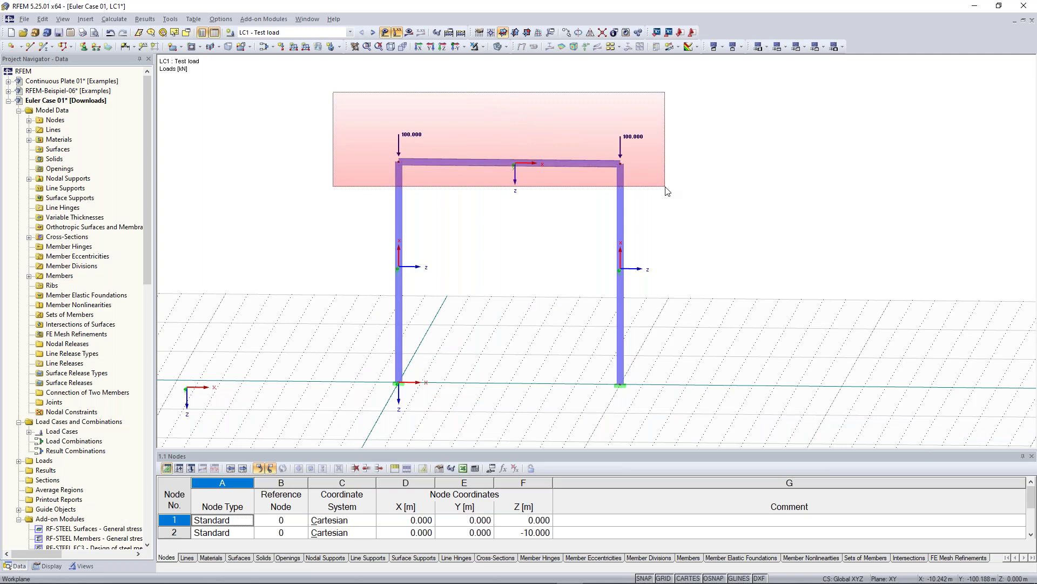
pyautogui.moveTo(667, 191); pyautogui.dragTo(667, 191)
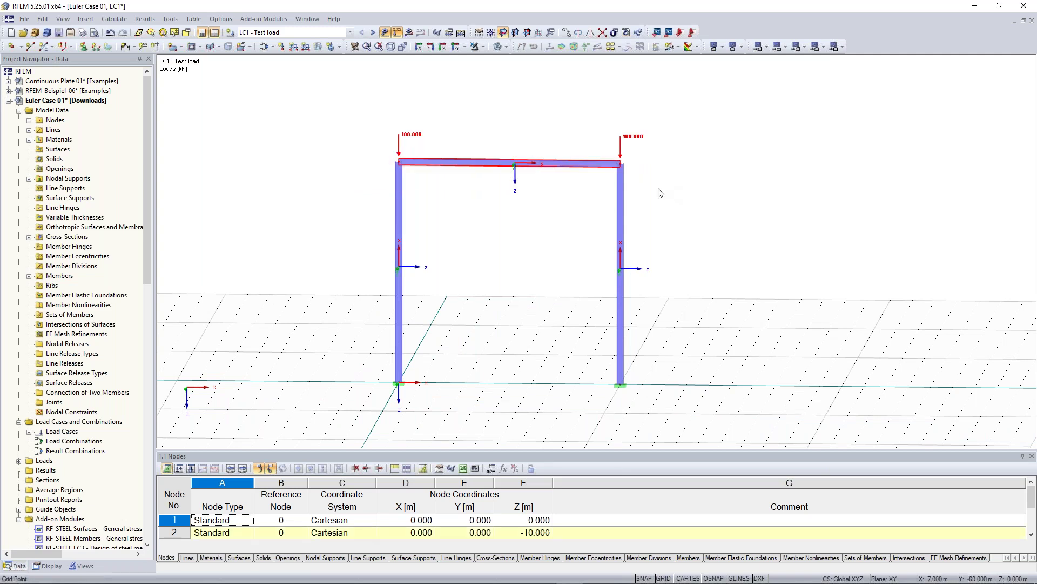
pyautogui.rightClick(419, 169)
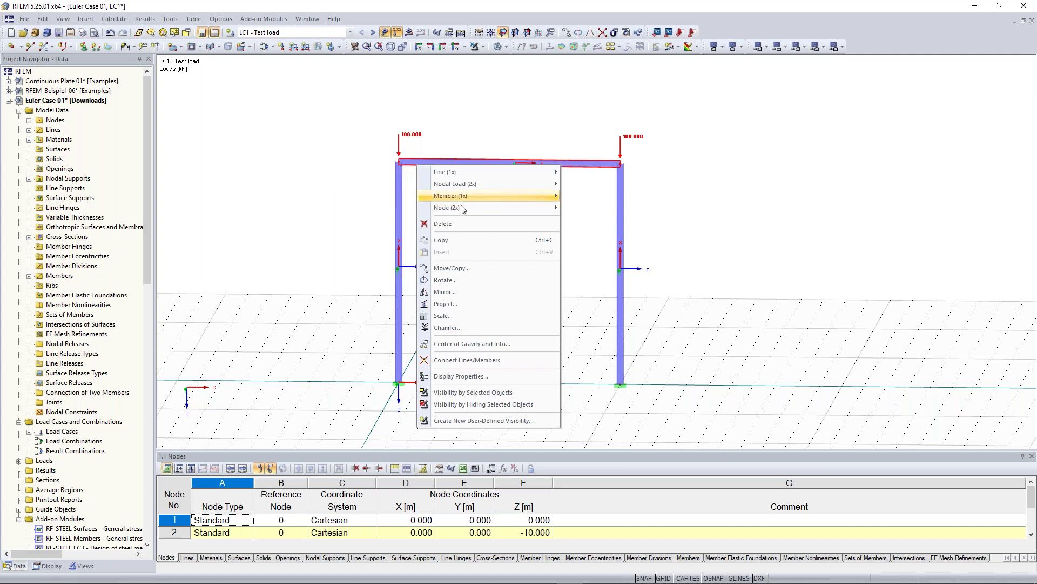
pyautogui.moveTo(461, 209)
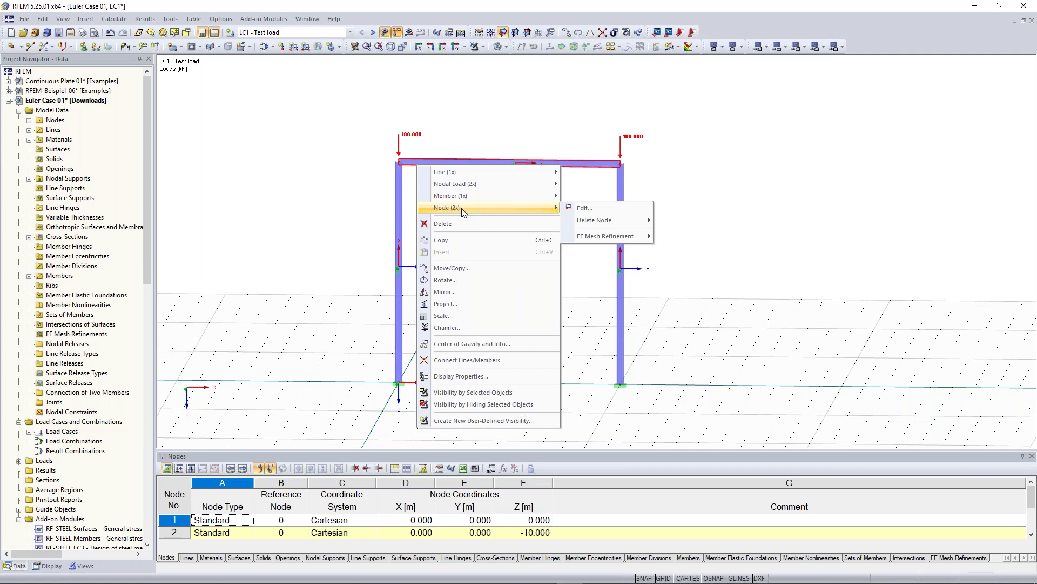
pyautogui.click(613, 210)
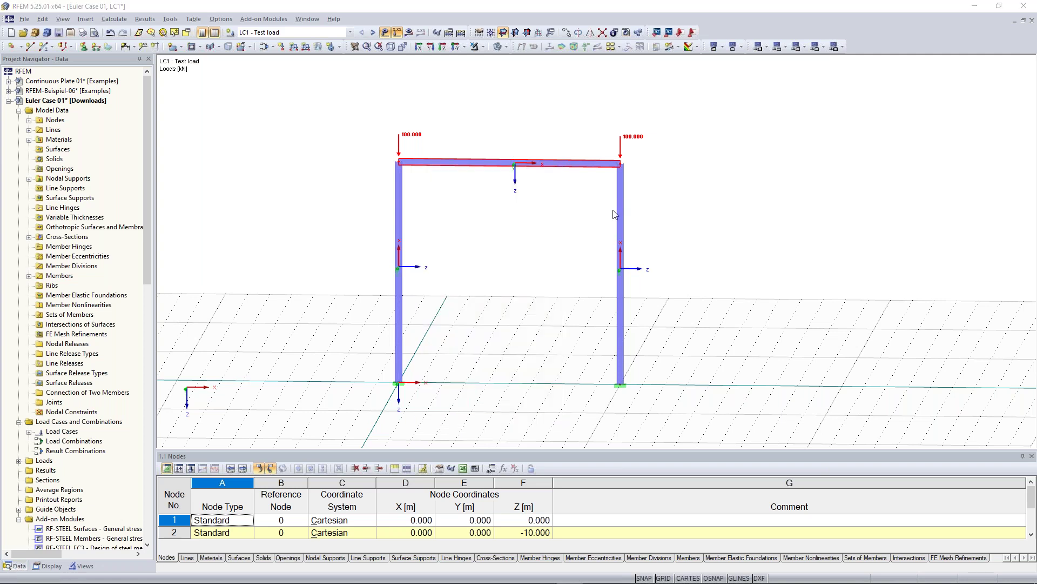
pyautogui.moveTo(498, 165); pyautogui.dragTo(806, 109)
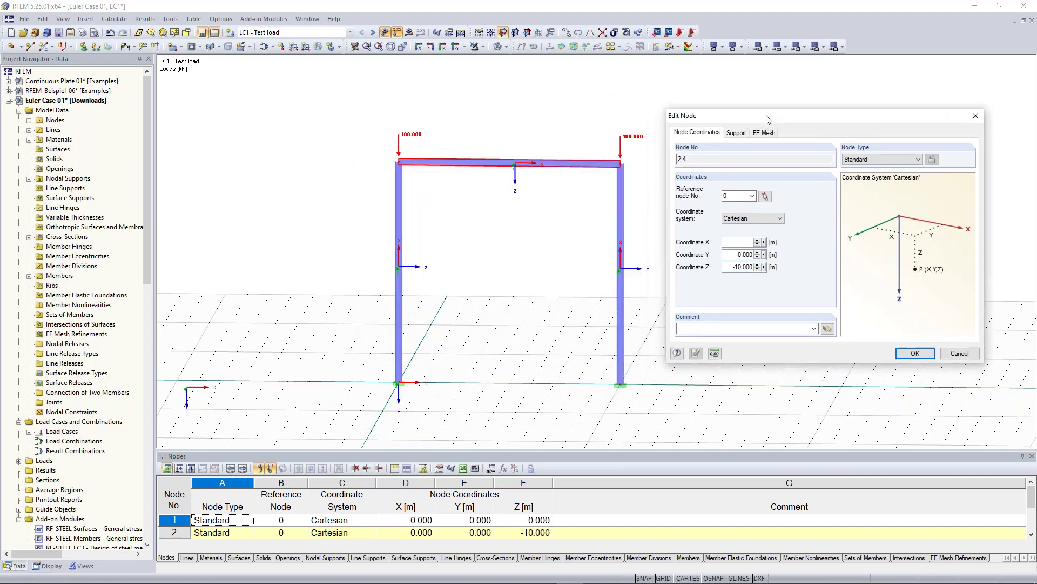
pyautogui.doubleClick(744, 266)
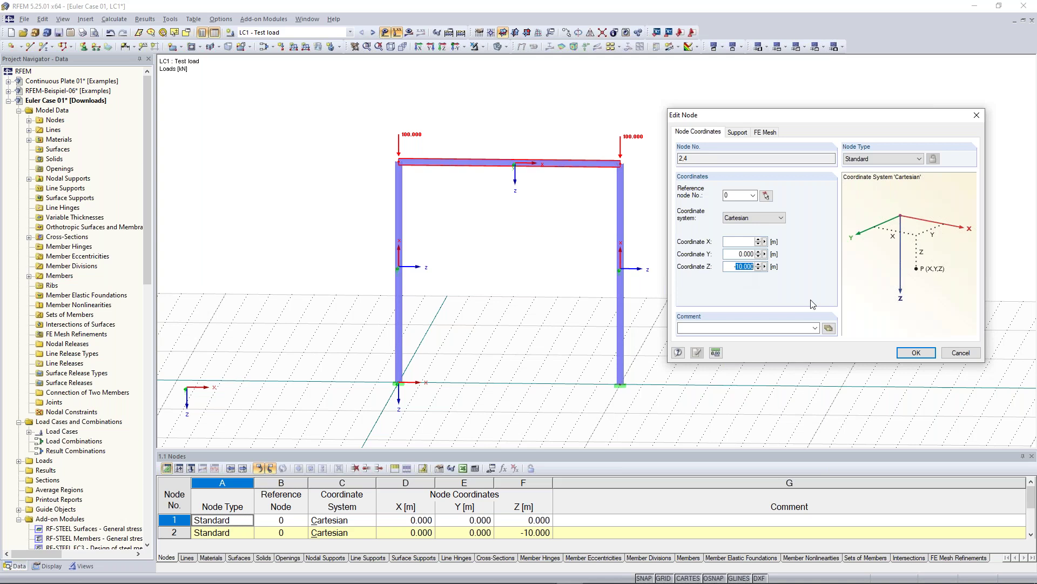
pyautogui.write('6')
pyautogui.click(915, 354)
pyautogui.scroll(-1, 906, 346)
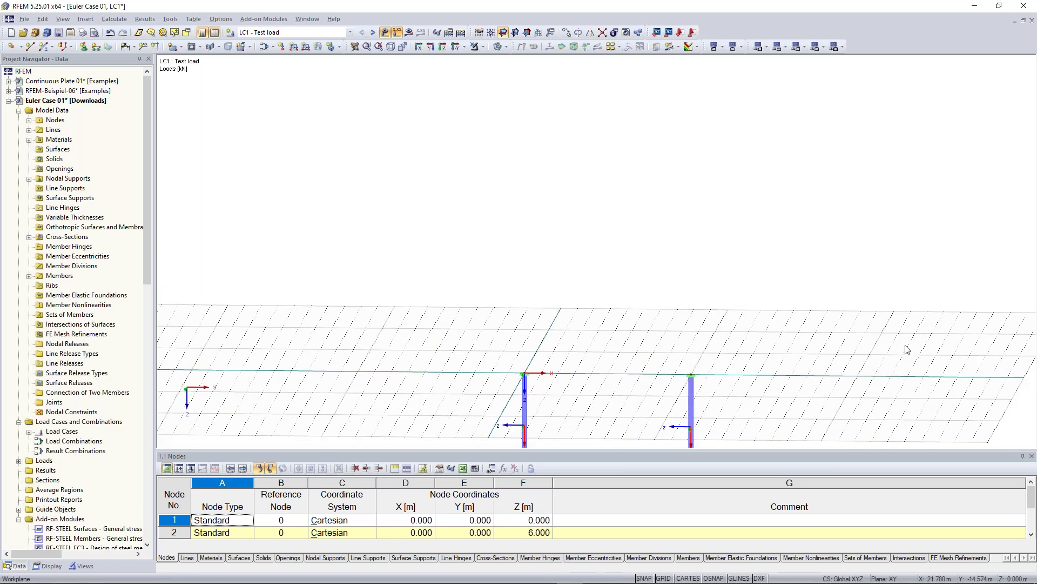
# Correct the Z coordinate of nodes 2 and 4 at the column heads to -6 m.
pyautogui.moveTo(813, 358); pyautogui.dragTo(811, 215, button='middle')
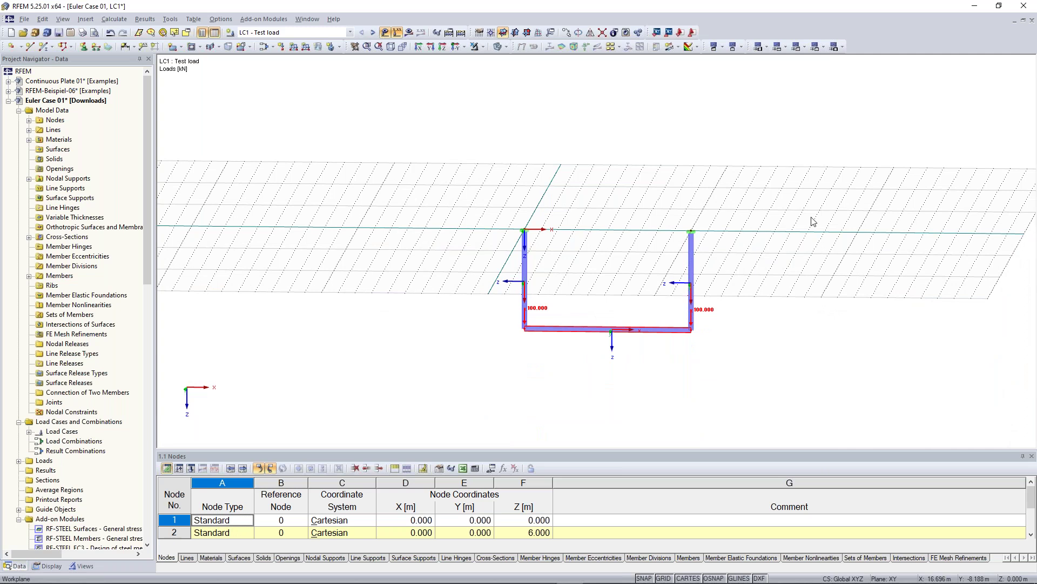
pyautogui.rightClick(692, 330)
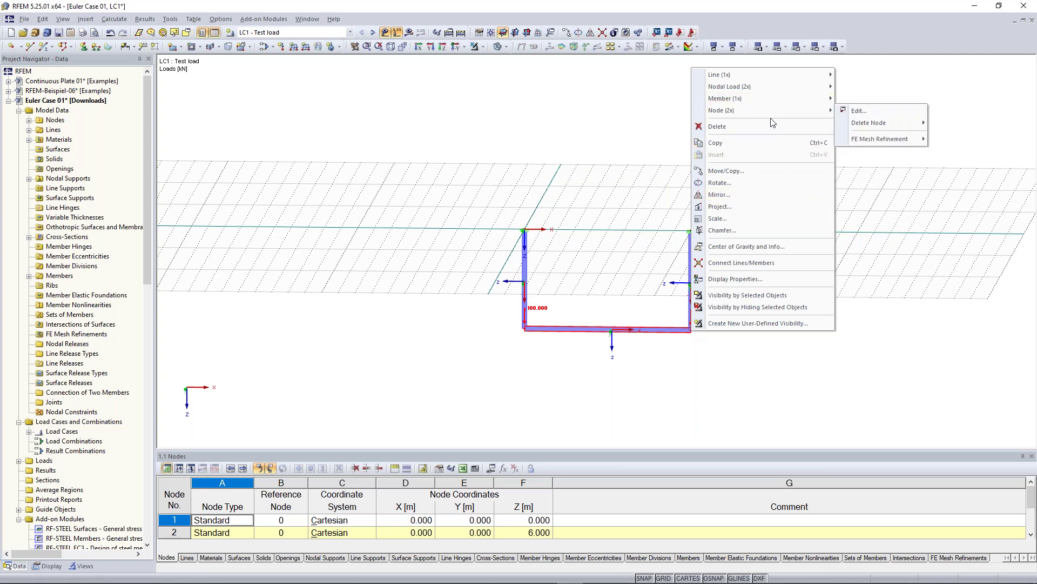
pyautogui.click(857, 111)
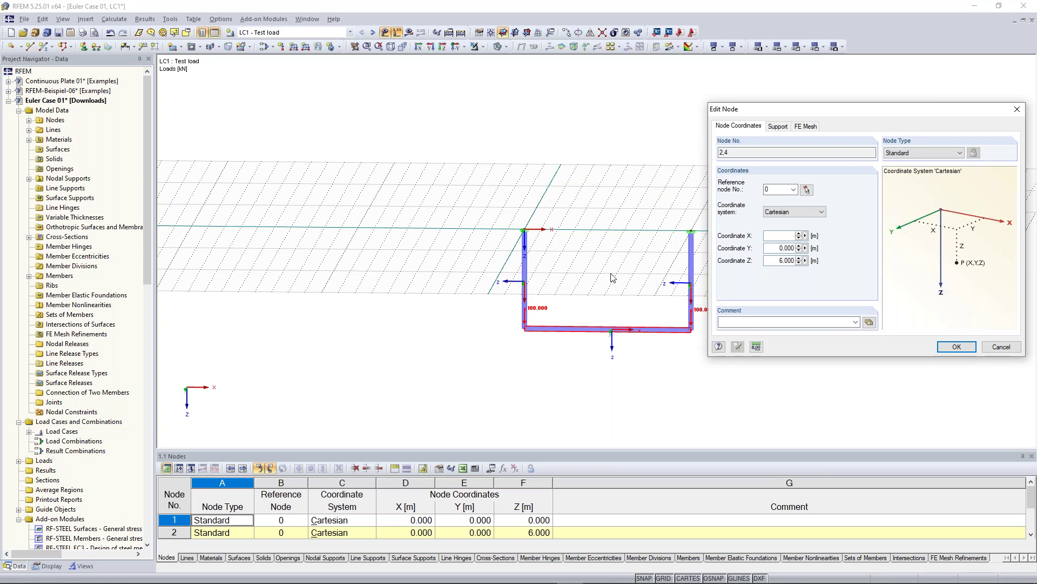
pyautogui.write('-')
pyautogui.press('Return')
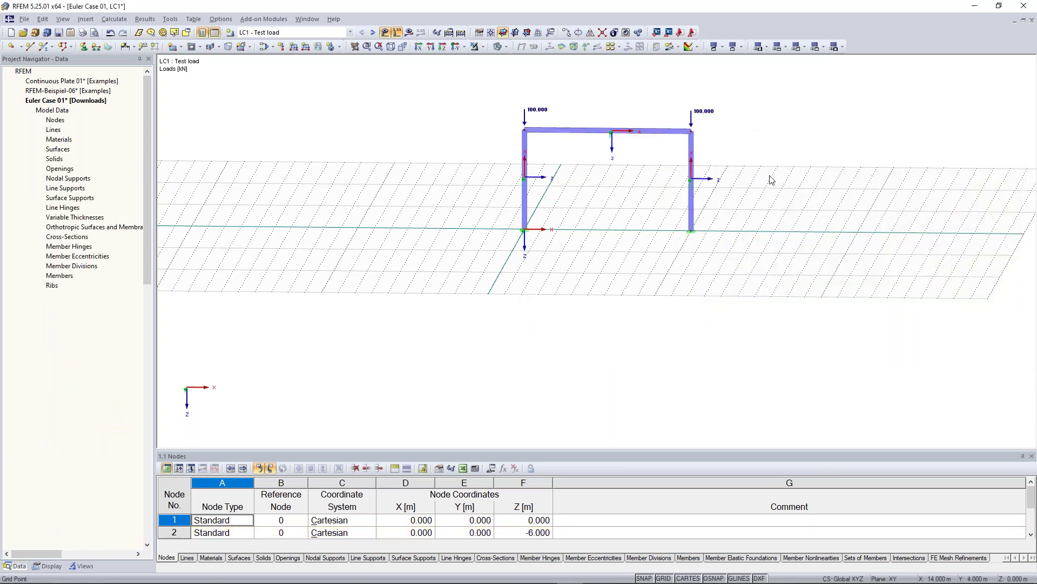
# Set the RF-STABILITY analysis of the frame to the six lowest eigenvalues and calculate it.
pyautogui.moveTo(779, 182); pyautogui.dragTo(755, 245, button='middle')
pyautogui.keyDown('ctrl'); pyautogui.moveTo(562, 263); pyautogui.dragTo(572, 227, button='middle'); pyautogui.keyUp('ctrl')
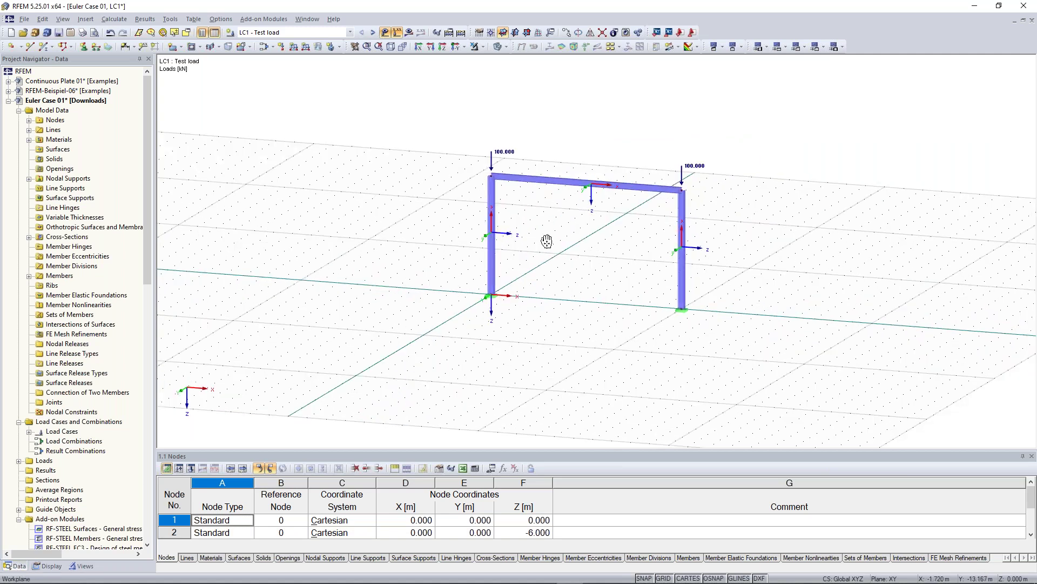
pyautogui.scroll(2, 547, 242)
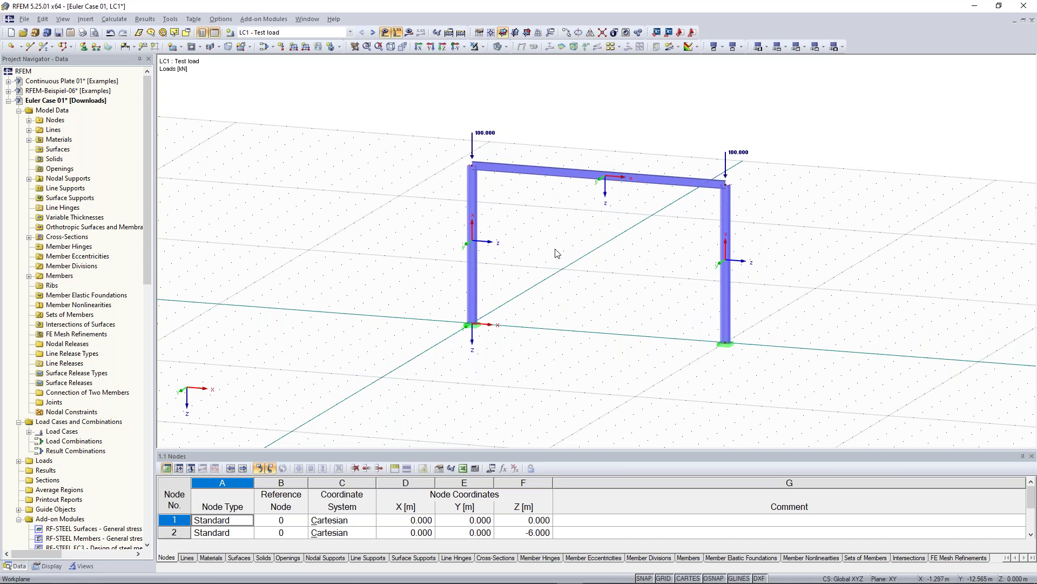
pyautogui.keyDown('ctrl'); pyautogui.moveTo(555, 249); pyautogui.dragTo(537, 218, button='middle'); pyautogui.keyUp('ctrl')
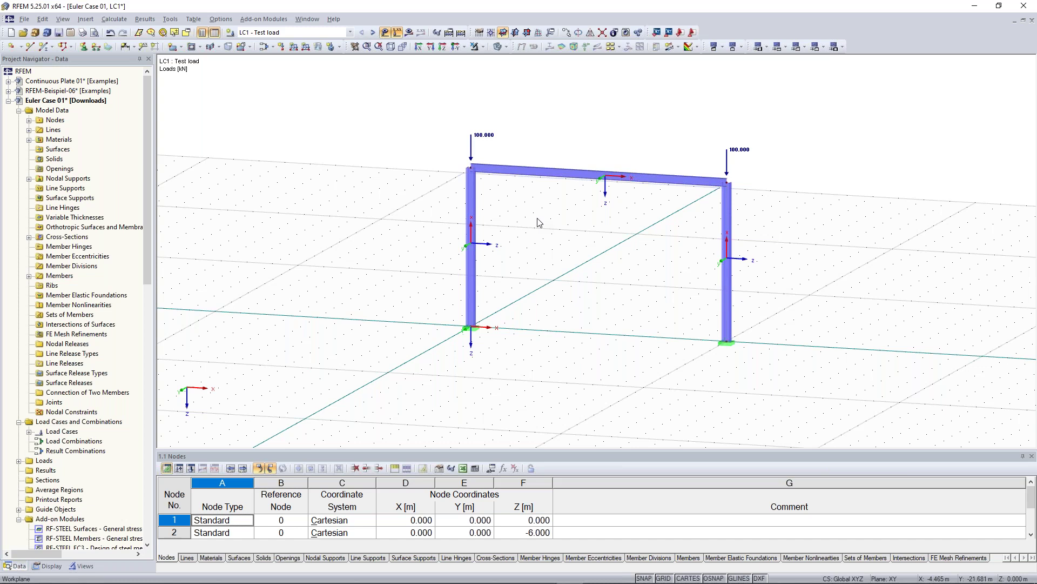
pyautogui.scroll(-20, 91, 377)
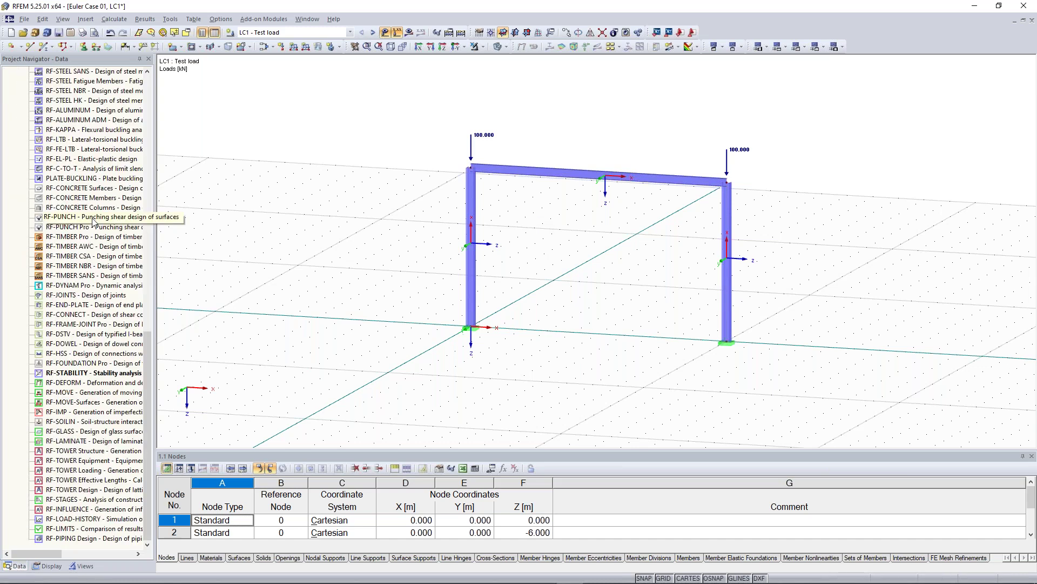
pyautogui.doubleClick(92, 374)
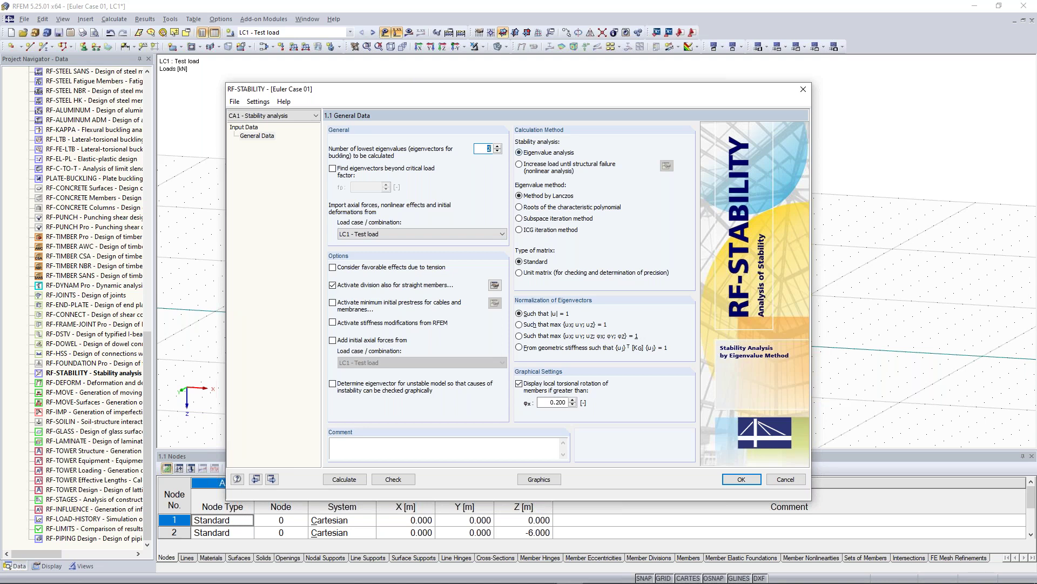
pyautogui.write('6')
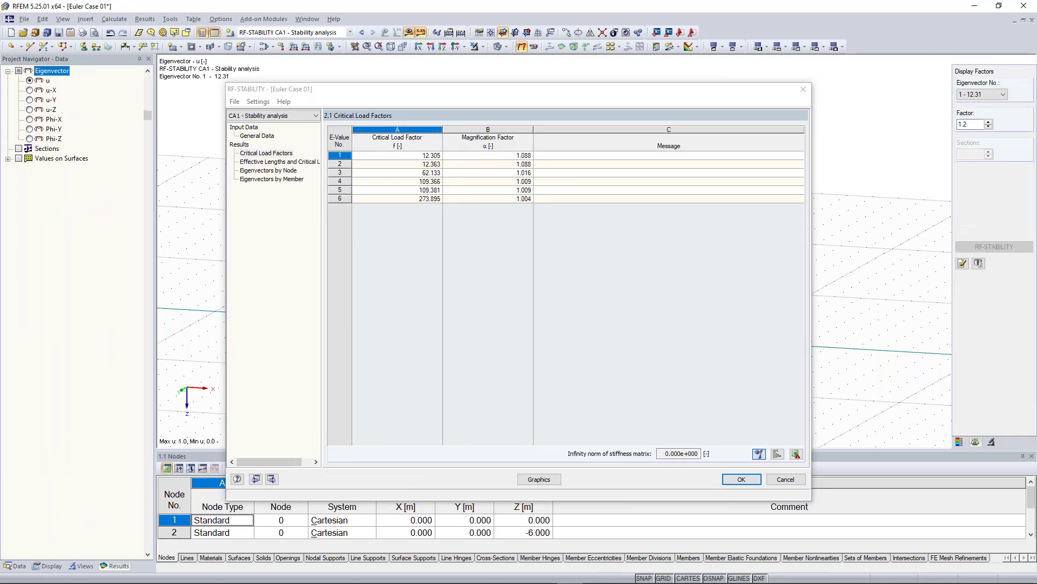
# Display the stability results graphically and examine the first eigenvector's buckling shape from several directions.
pyautogui.click(539, 479)
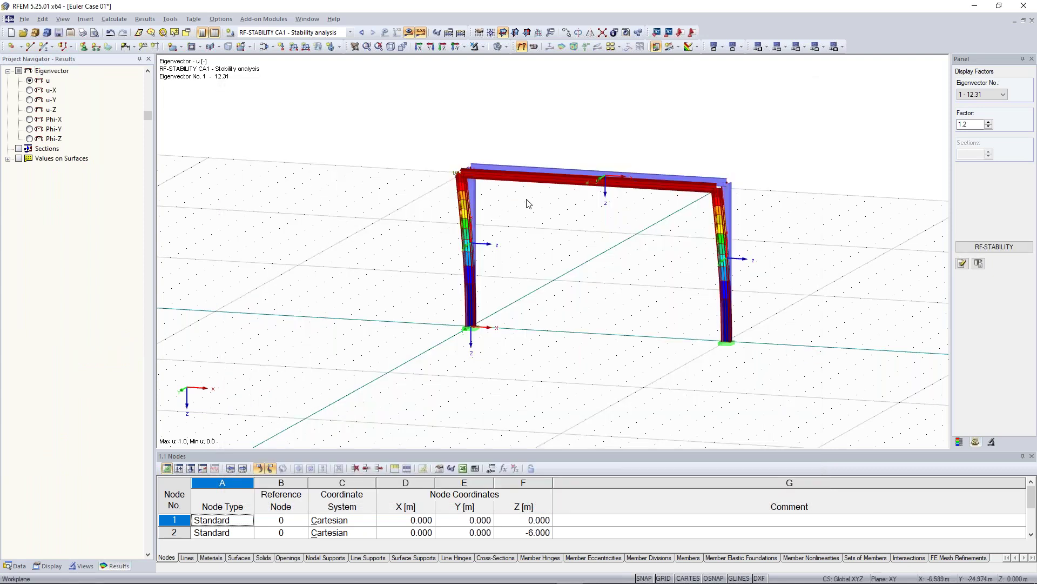
pyautogui.keyDown('ctrl'); pyautogui.moveTo(528, 203); pyautogui.dragTo(513, 185, button='middle'); pyautogui.keyUp('ctrl')
pyautogui.scroll(1, 720, 164)
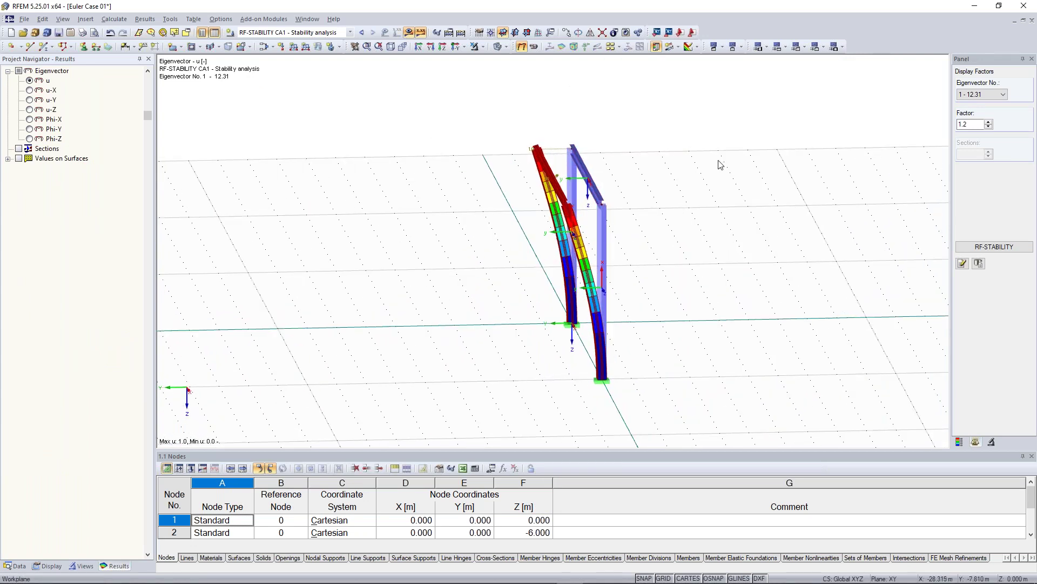
pyautogui.moveTo(490, 231)
pyautogui.keyDown('ctrl'); pyautogui.mouseDown(button='middle')
pyautogui.moveTo(449, 236)
pyautogui.moveTo(490, 239)
pyautogui.mouseUp(button='middle'); pyautogui.keyUp('ctrl')
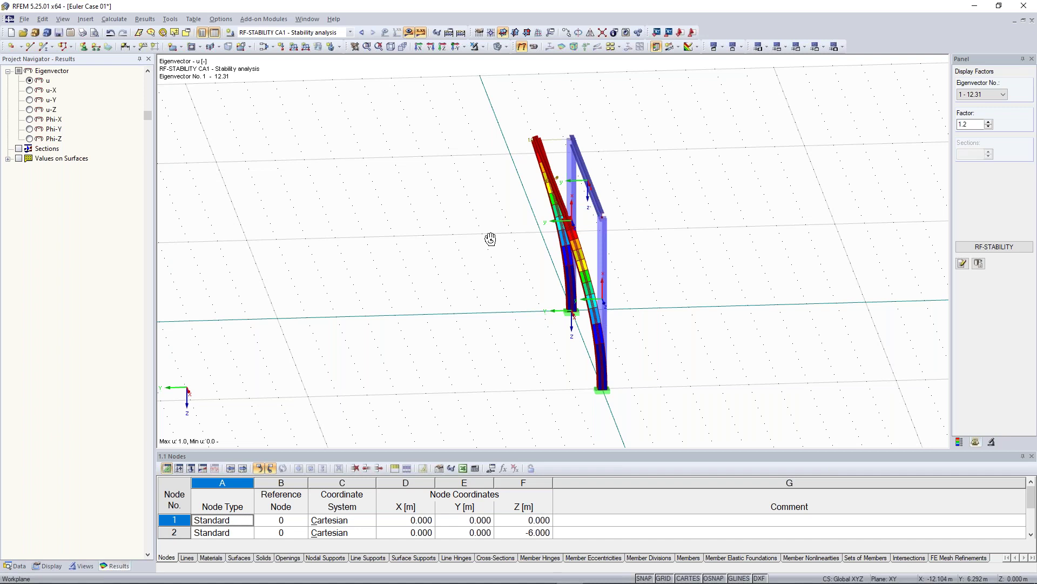
pyautogui.keyDown('ctrl'); pyautogui.moveTo(491, 239); pyautogui.dragTo(454, 241, button='middle'); pyautogui.keyUp('ctrl')
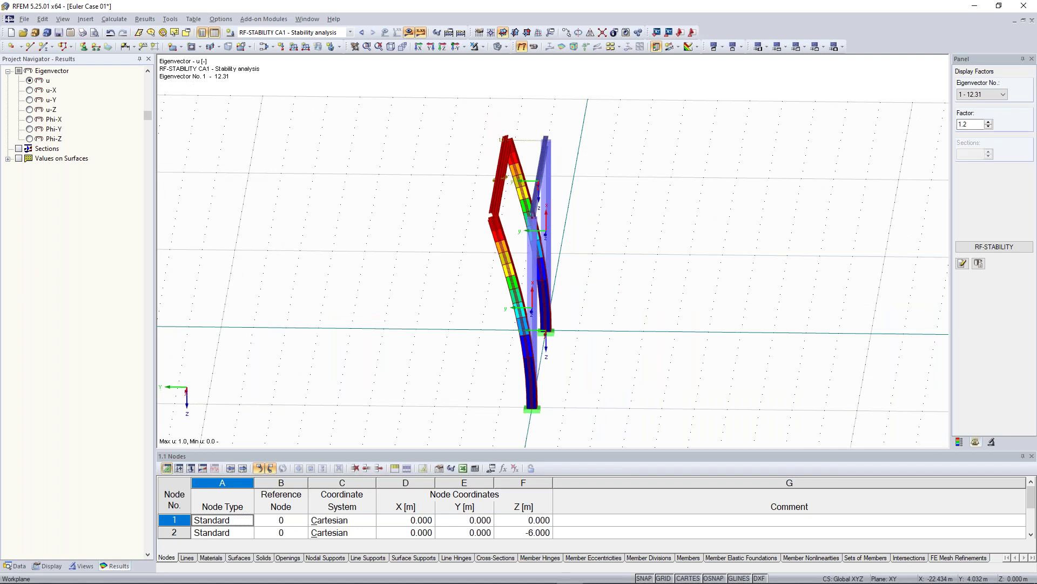
# Examine the frame's buckling shapes for eigenvectors 2 and 3.
pyautogui.click(983, 95)
pyautogui.click(983, 112)
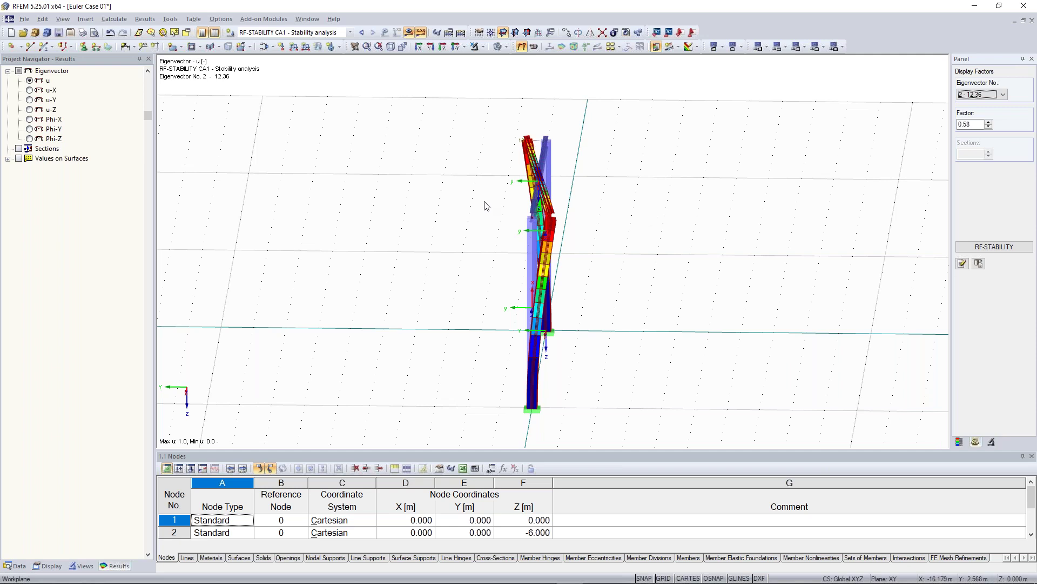
pyautogui.keyDown('ctrl'); pyautogui.moveTo(632, 241); pyautogui.dragTo(725, 241, button='middle'); pyautogui.keyUp('ctrl')
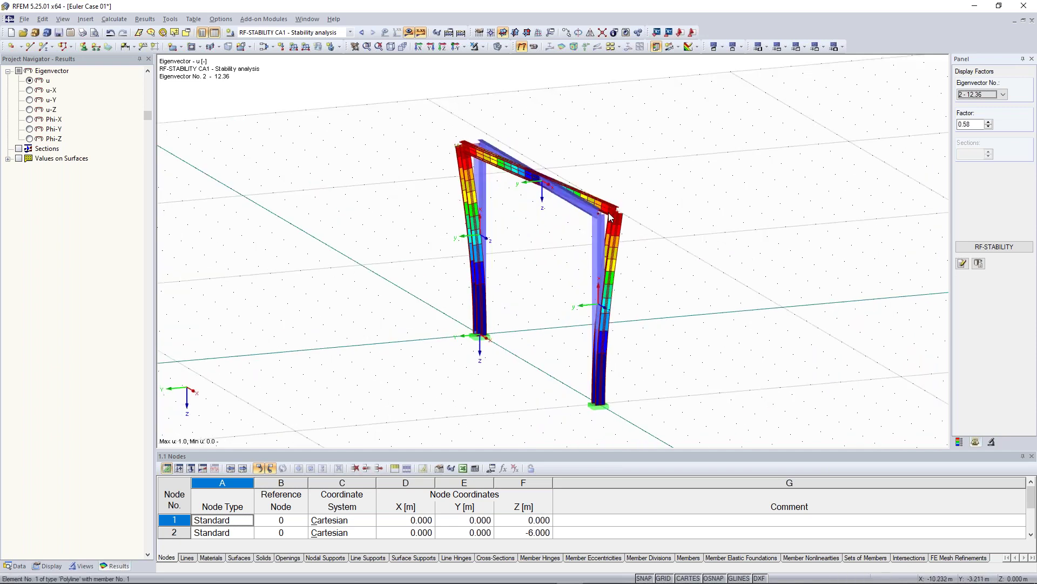
pyautogui.scroll(1, 538, 273)
pyautogui.scroll(-2, 538, 274)
pyautogui.moveTo(515, 292); pyautogui.dragTo(521, 286, button='middle')
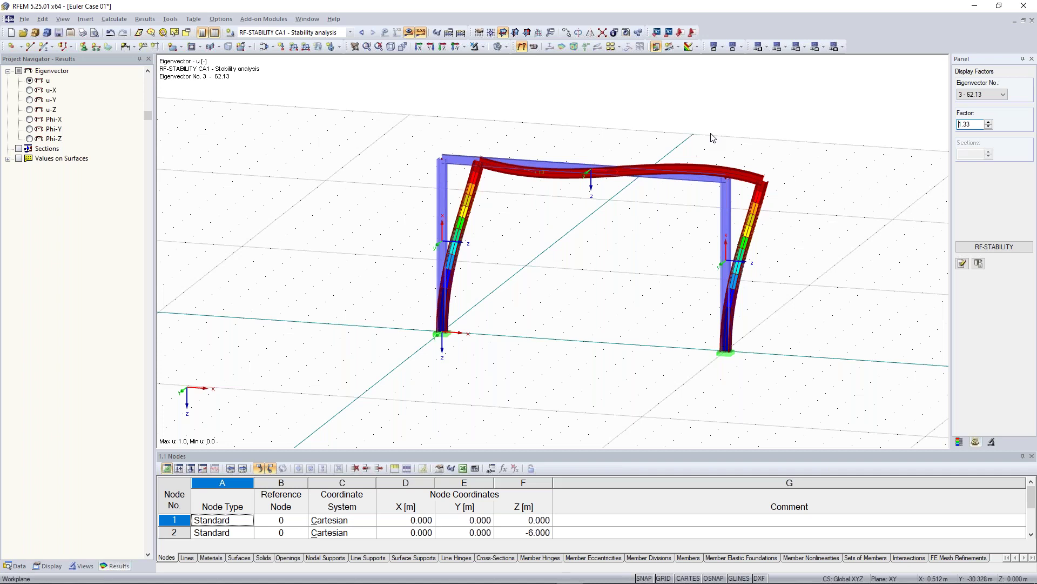
# Display eigenvector 4 and examine how the columns and beam buckle.
pyautogui.click(1003, 94)
pyautogui.click(978, 124)
pyautogui.keyDown('ctrl'); pyautogui.moveTo(809, 217); pyautogui.dragTo(755, 203, button='middle'); pyautogui.keyUp('ctrl')
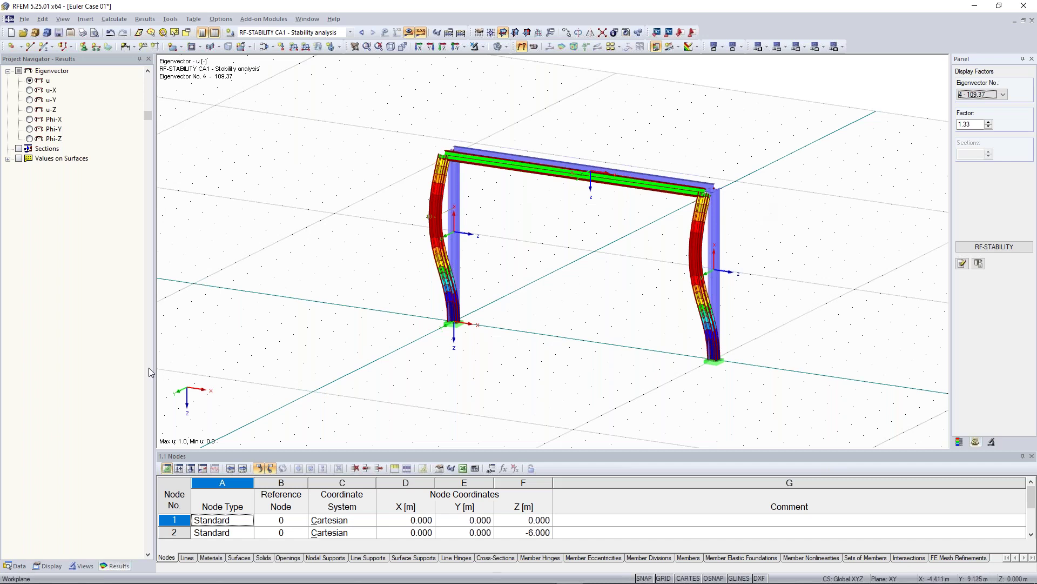
# Change the type of the Euler Case 01 model to 2D - XZ (uX/uZ/φY) and recalculate everything.
pyautogui.click(19, 565)
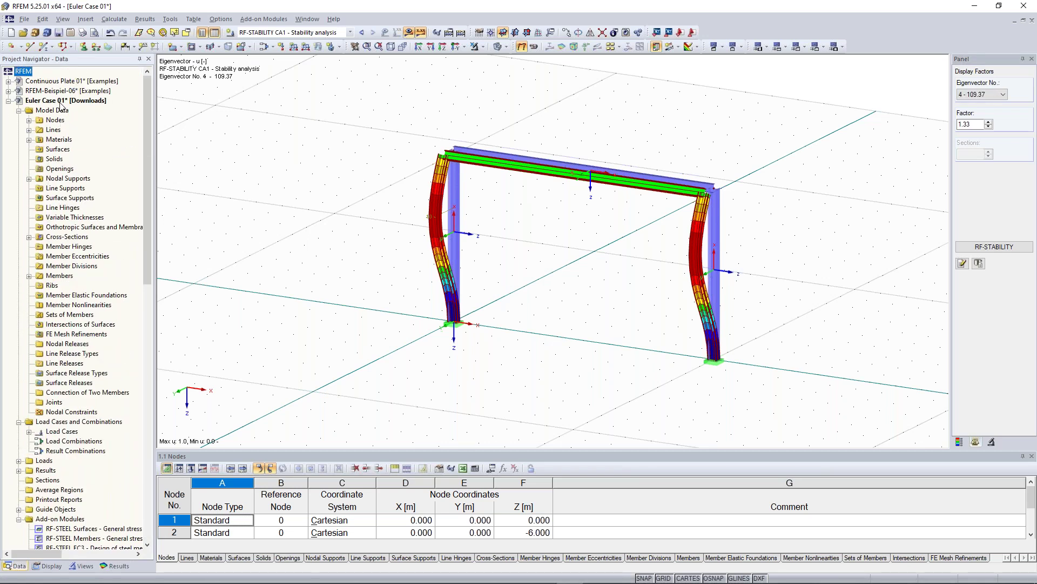
pyautogui.rightClick(69, 101)
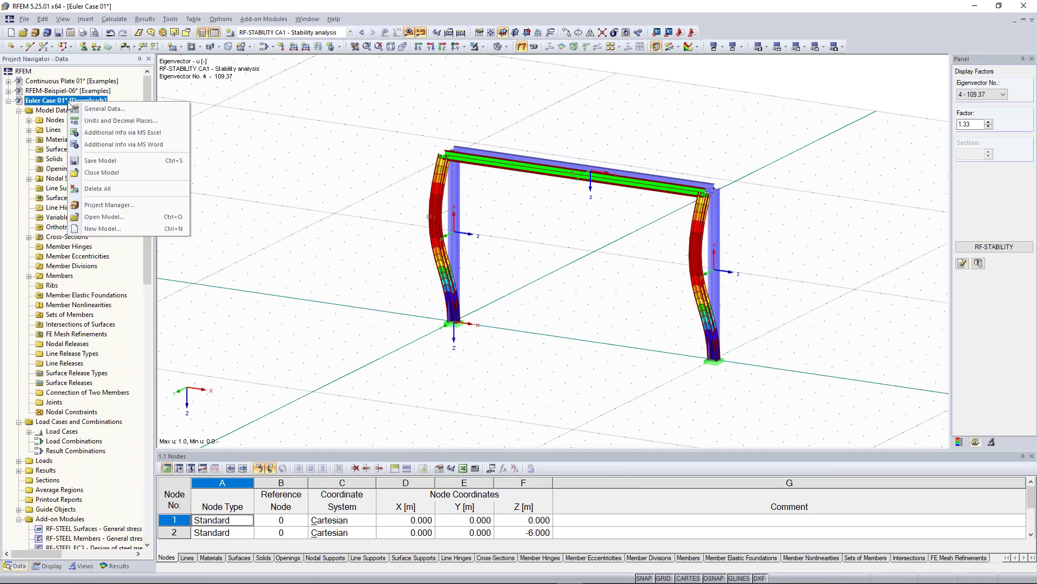
pyautogui.click(99, 110)
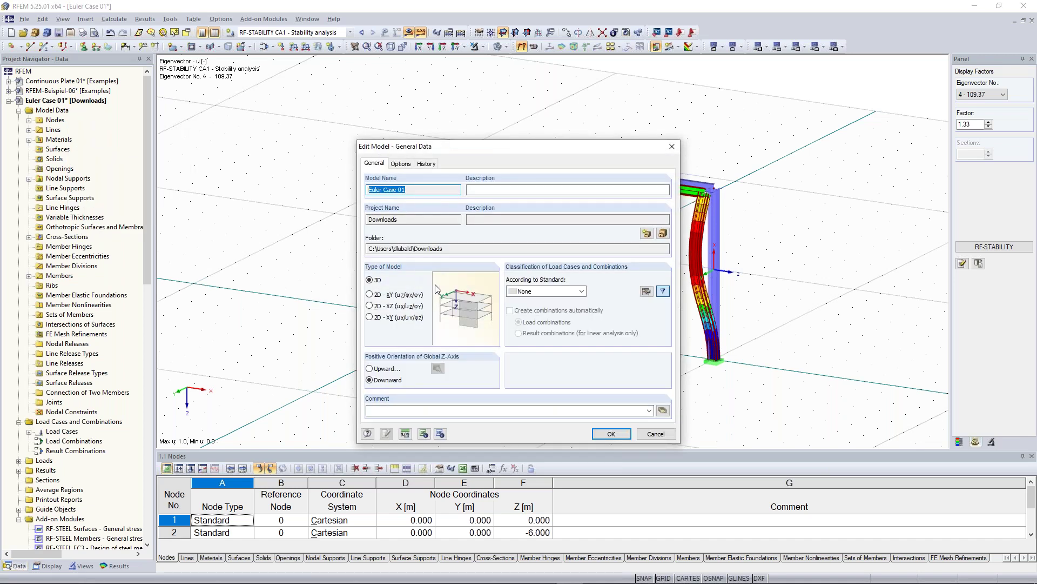
pyautogui.click(377, 308)
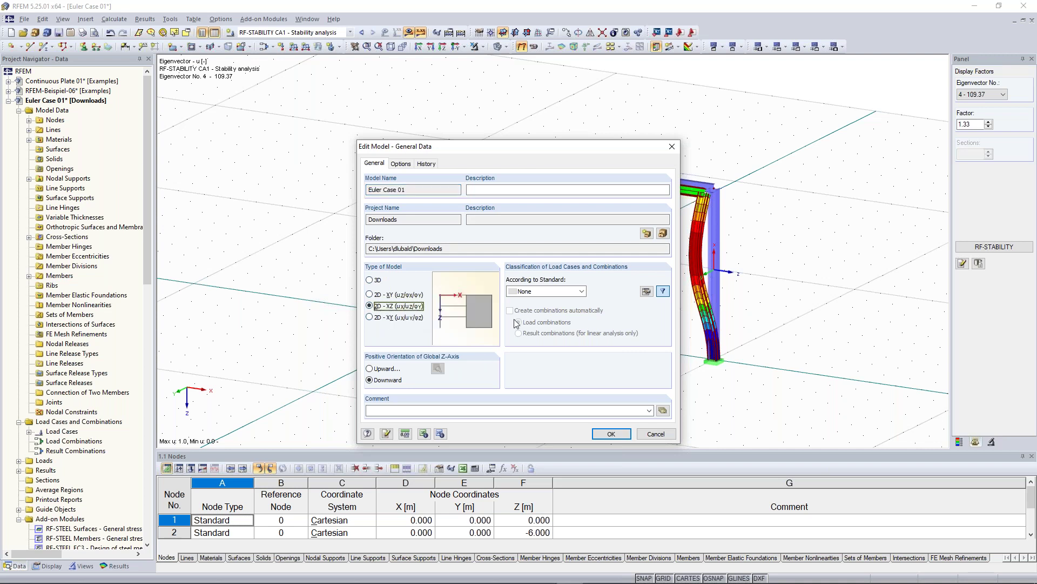
pyautogui.click(618, 436)
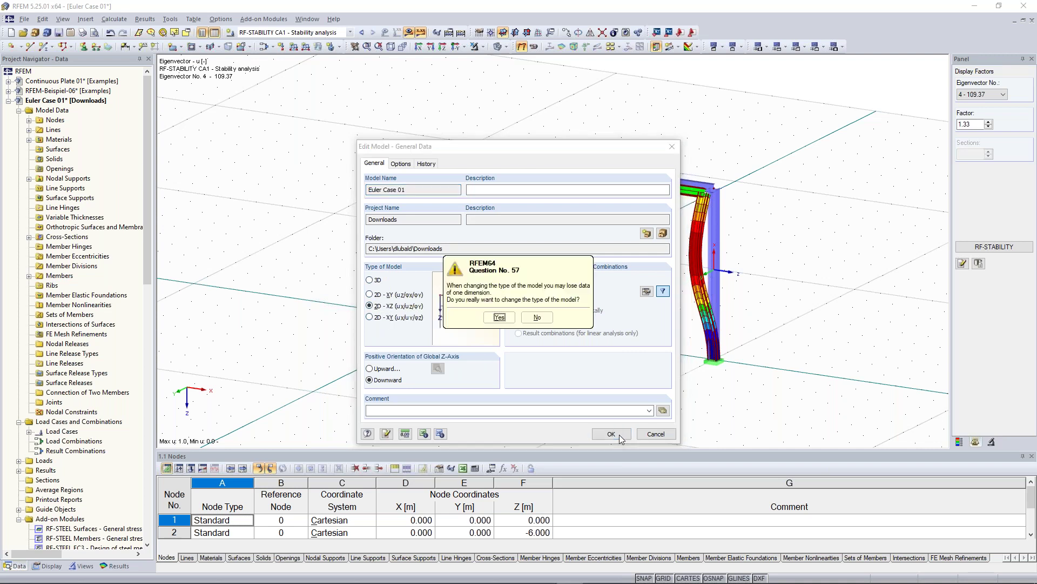
pyautogui.click(497, 324)
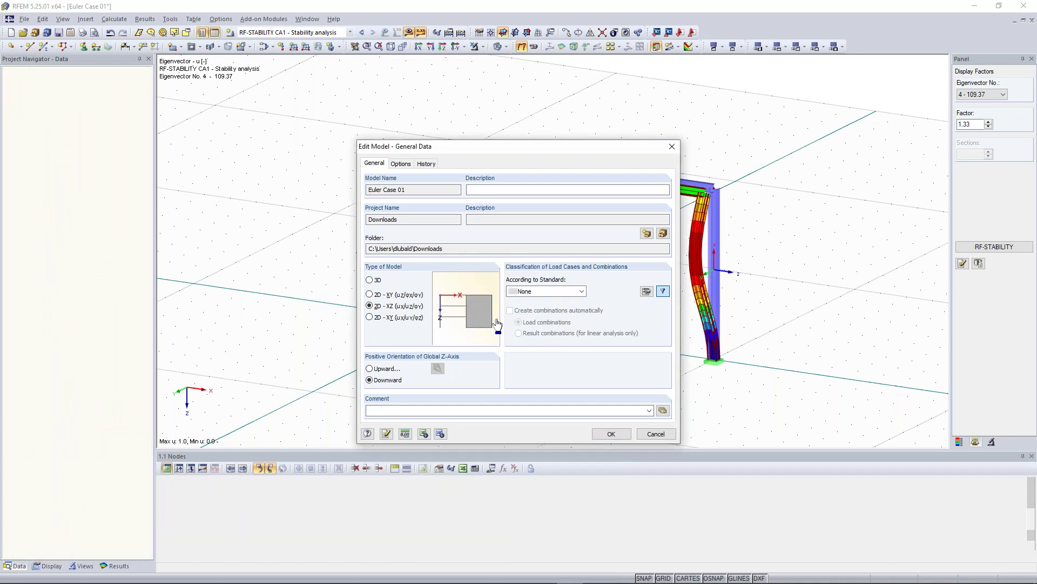
pyautogui.click(461, 32)
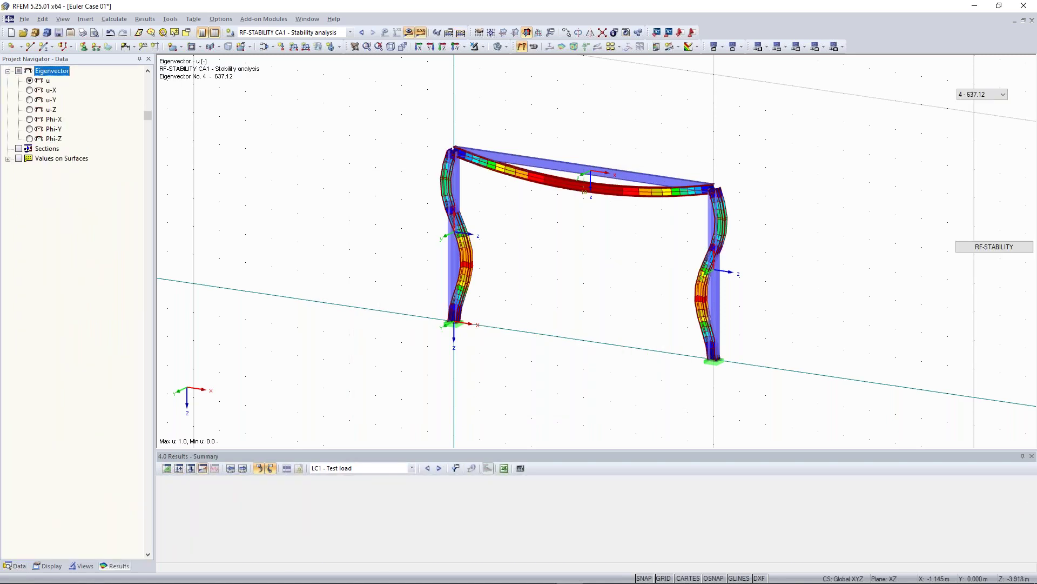
# Examine the 2D frame's buckling shapes for eigenvectors 2 to 5, and finish on eigenvector 1.
pyautogui.click(989, 95)
pyautogui.click(985, 104)
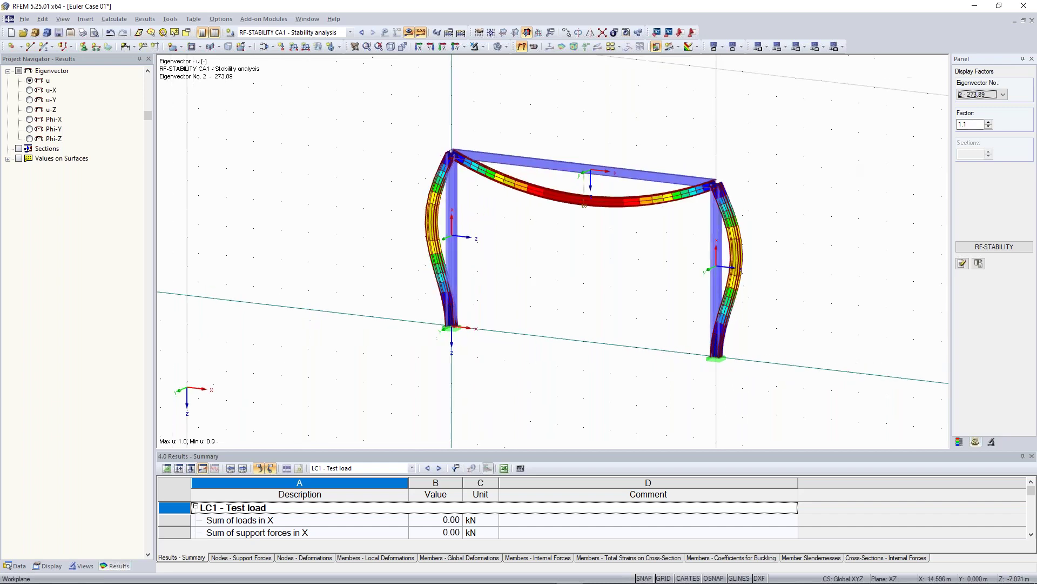
pyautogui.click(982, 95)
pyautogui.click(978, 116)
pyautogui.click(980, 94)
pyautogui.click(976, 125)
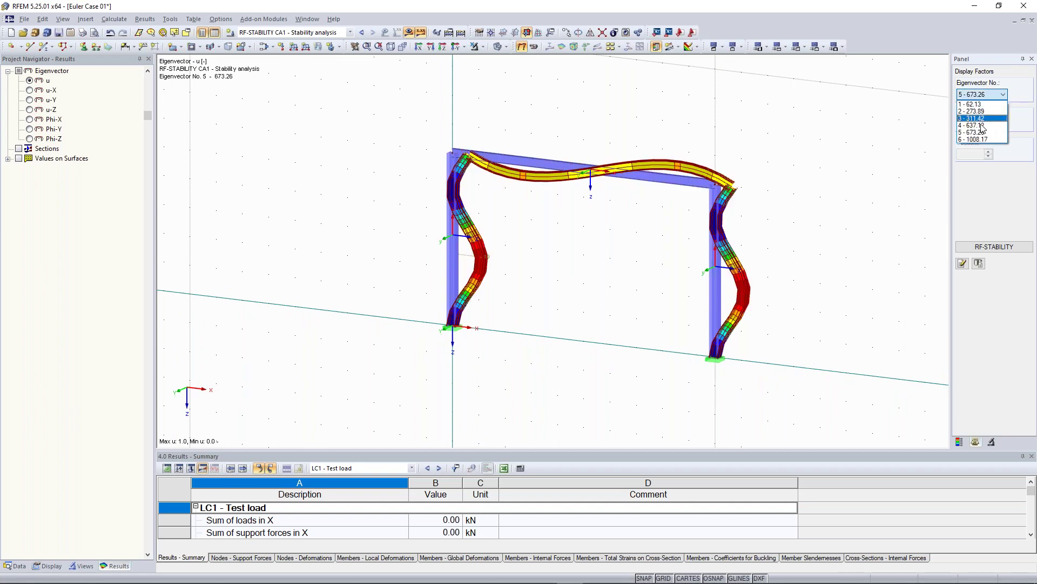
pyautogui.click(972, 104)
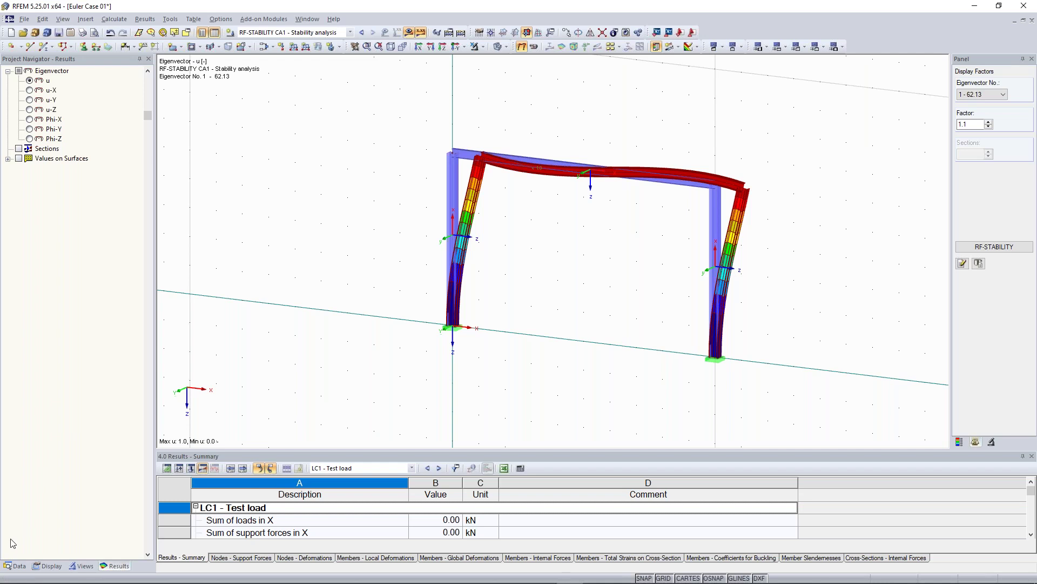
# Change the type of the Euler Case 01 model back to 3D.
pyautogui.click(21, 566)
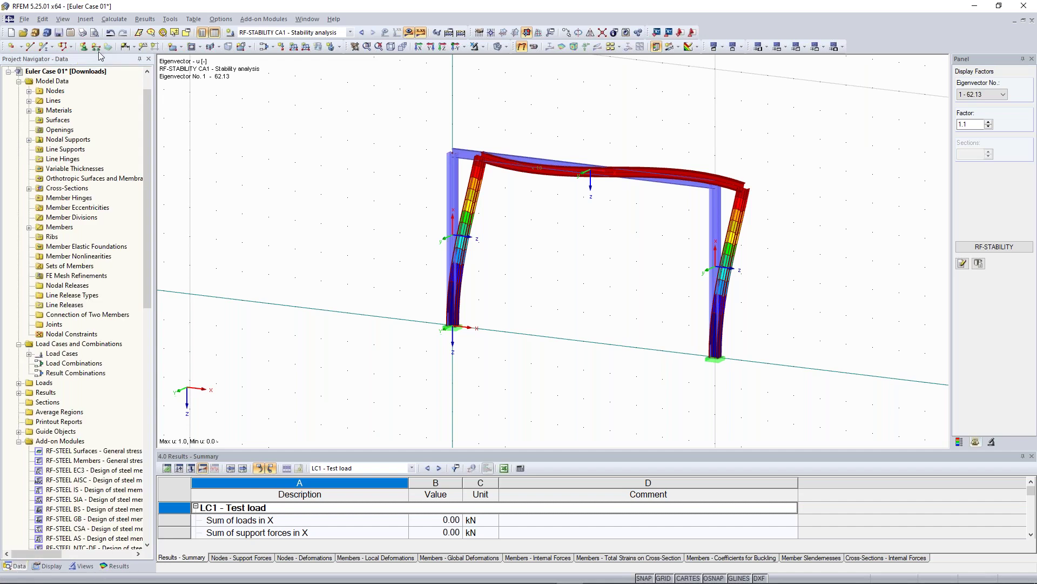
pyautogui.rightClick(75, 72)
pyautogui.click(85, 77)
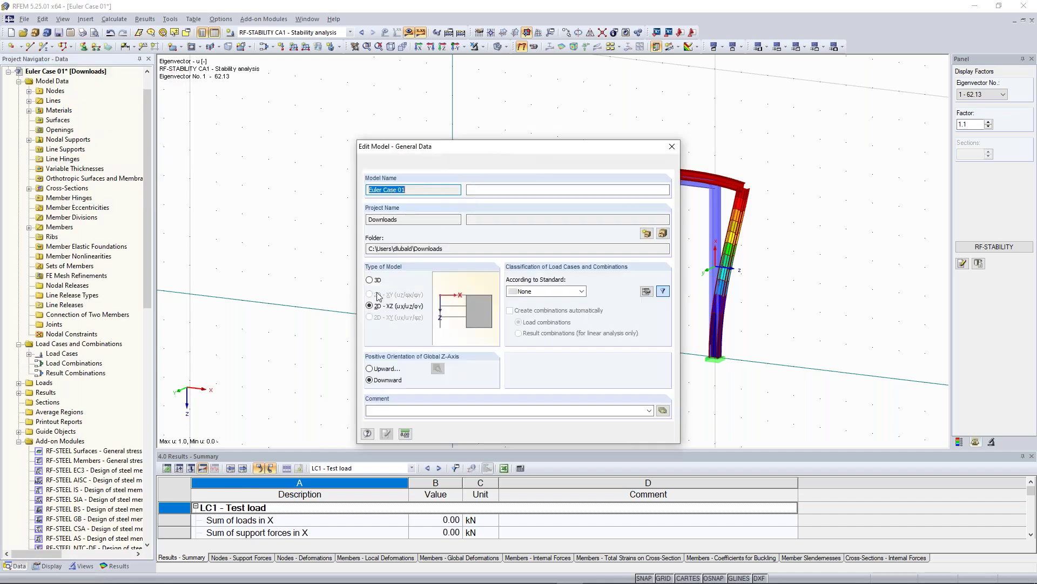
pyautogui.click(612, 434)
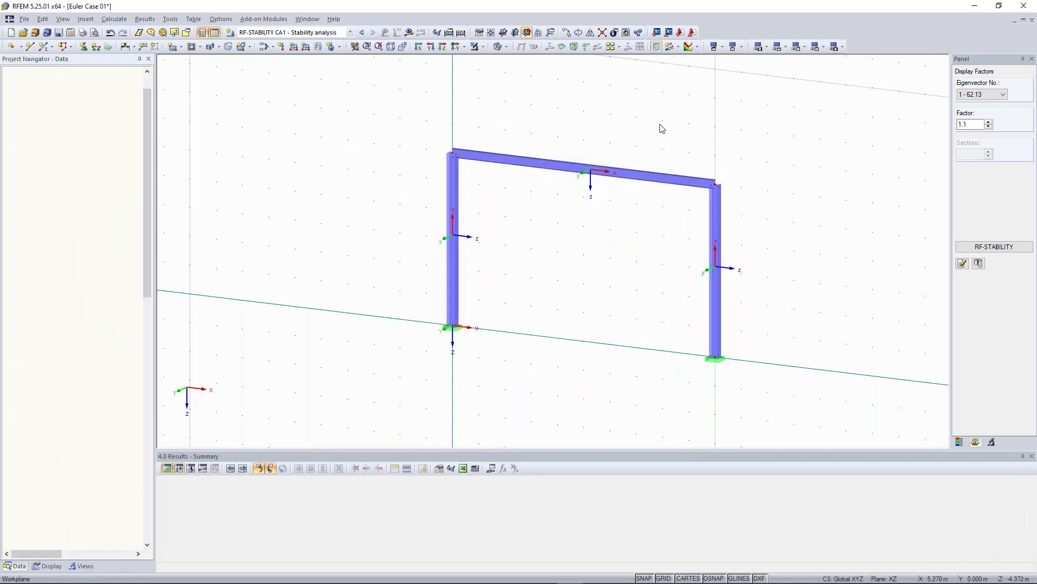
# Add a nodal support at the beam's end nodes 2 and 4 that restrains only displacement in Y, and recalculate everything.
pyautogui.moveTo(660, 126); pyautogui.dragTo(634, 114, button='middle')
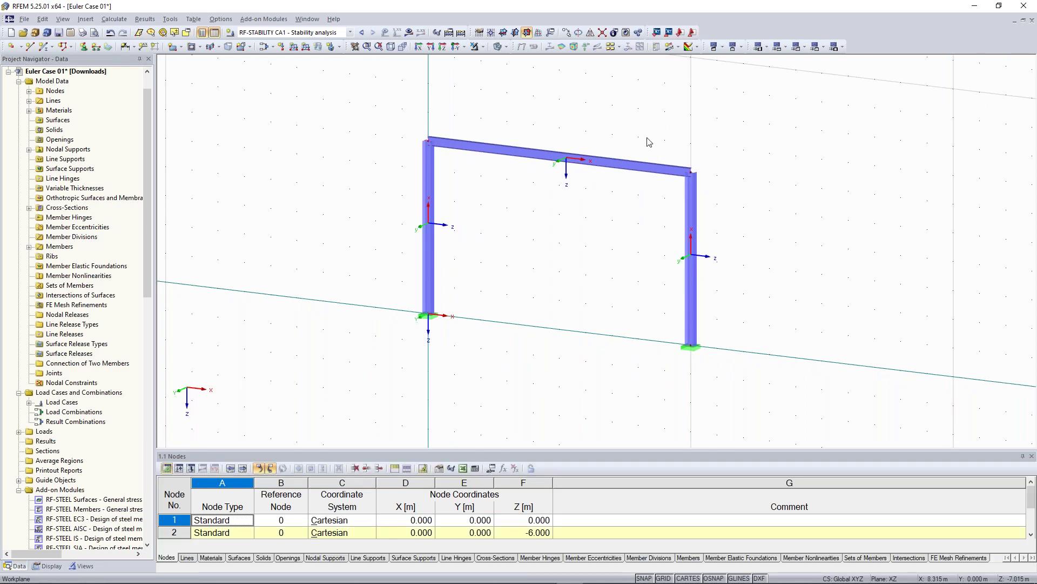
pyautogui.moveTo(727, 156); pyautogui.dragTo(731, 179, button='middle')
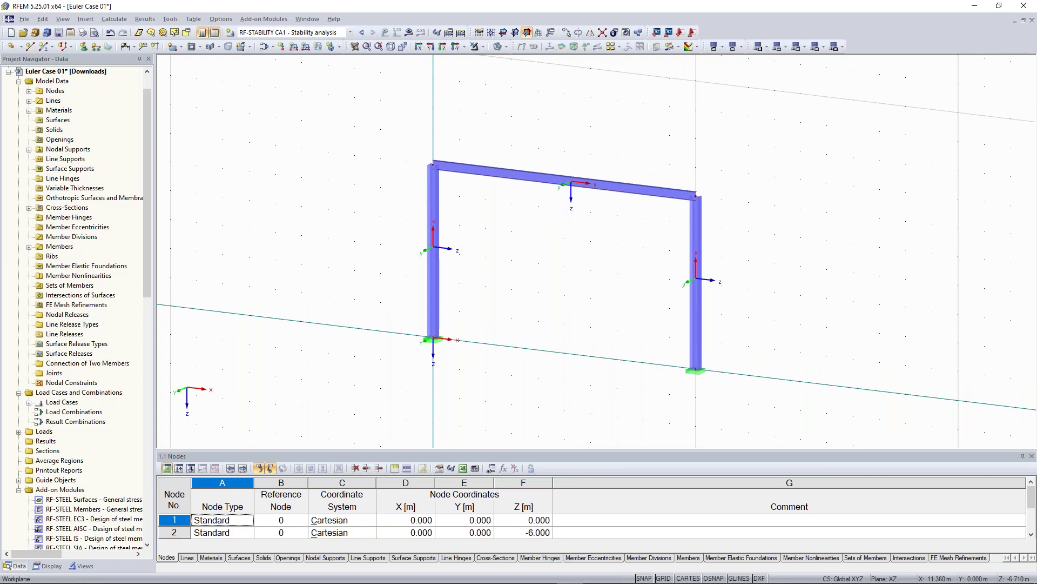
pyautogui.moveTo(331, 86); pyautogui.dragTo(764, 216)
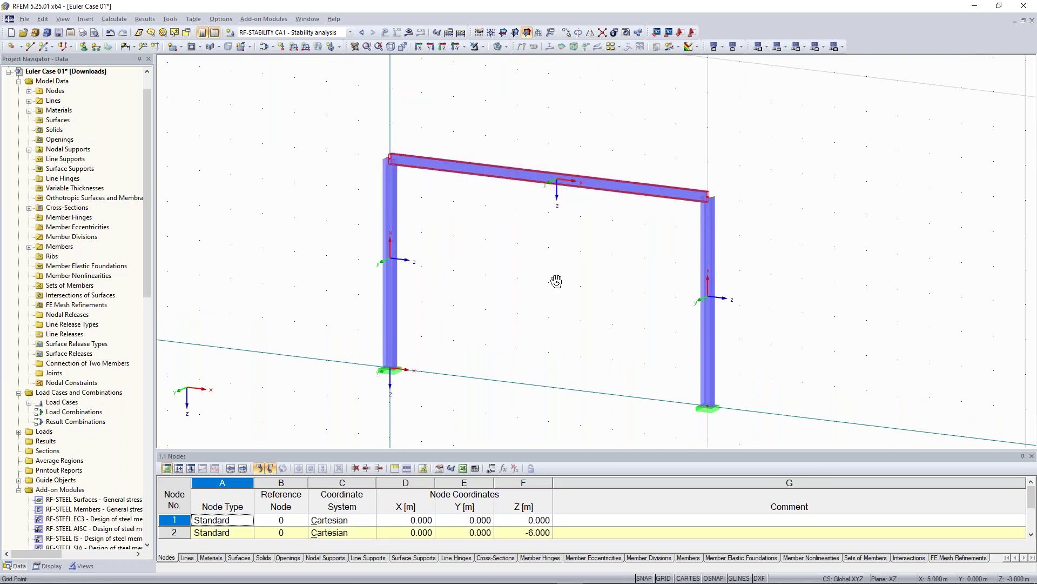
pyautogui.keyDown('ctrl'); pyautogui.moveTo(556, 281); pyautogui.dragTo(590, 280, button='middle'); pyautogui.keyUp('ctrl')
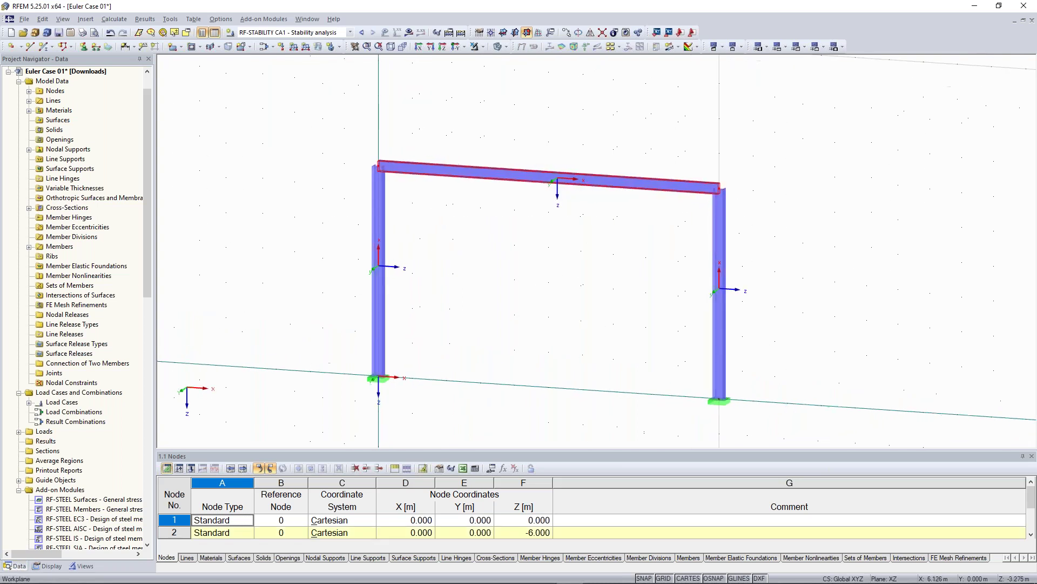
pyautogui.click(83, 47)
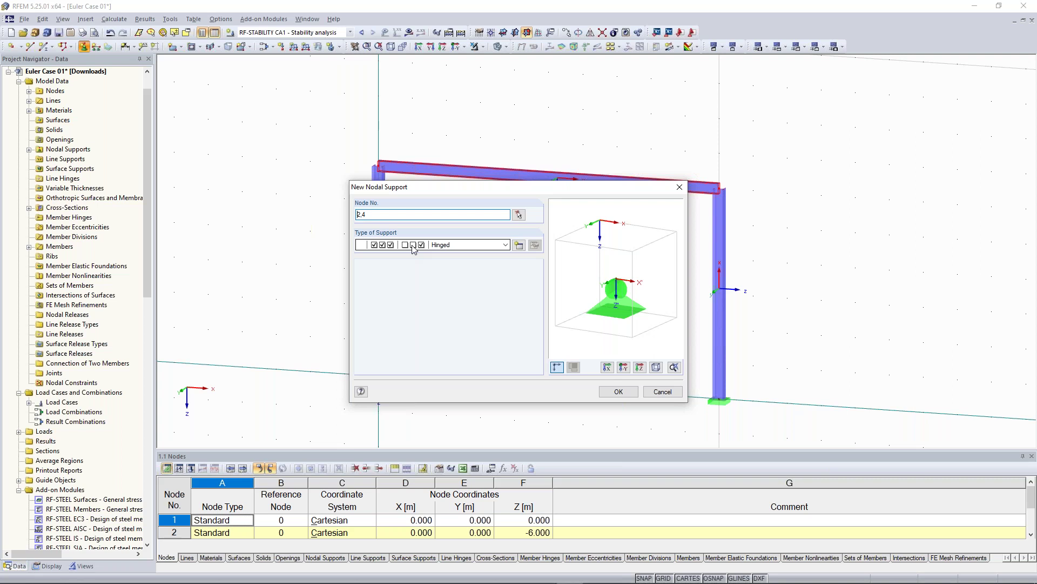
pyautogui.click(518, 246)
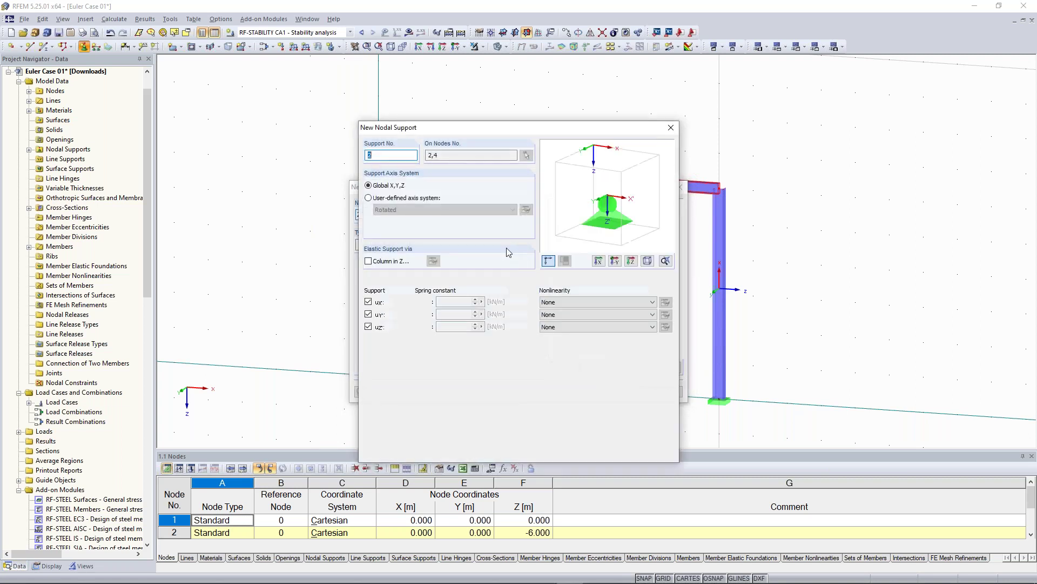
pyautogui.click(368, 302)
pyautogui.click(369, 327)
pyautogui.click(368, 378)
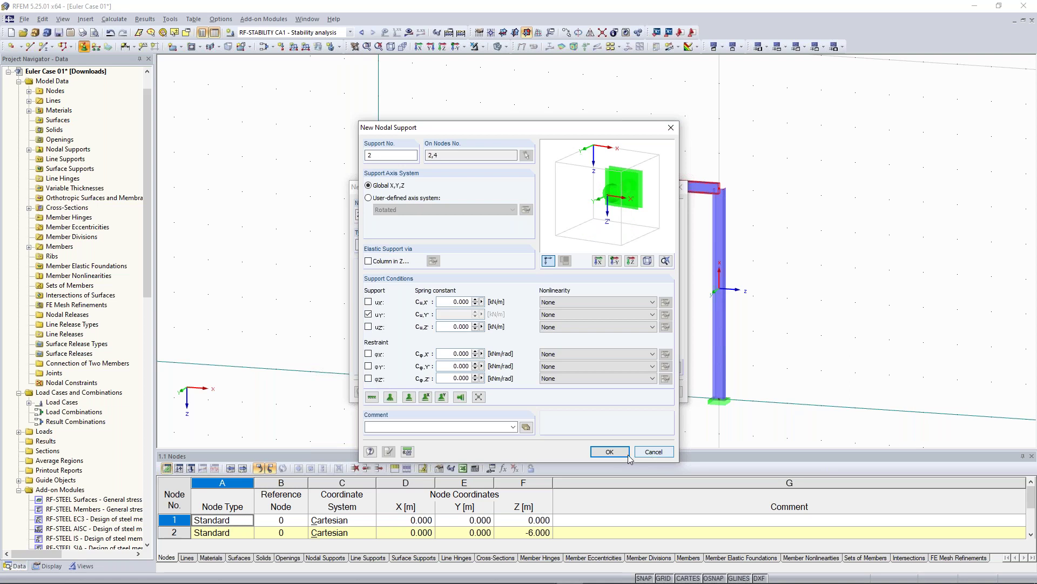
pyautogui.click(610, 452)
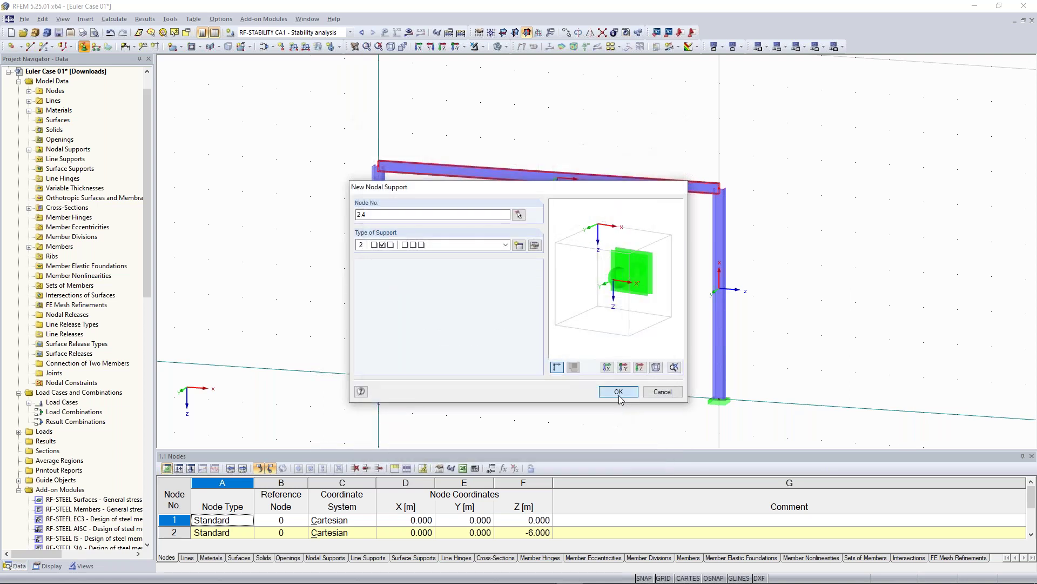
pyautogui.click(619, 392)
pyautogui.click(462, 35)
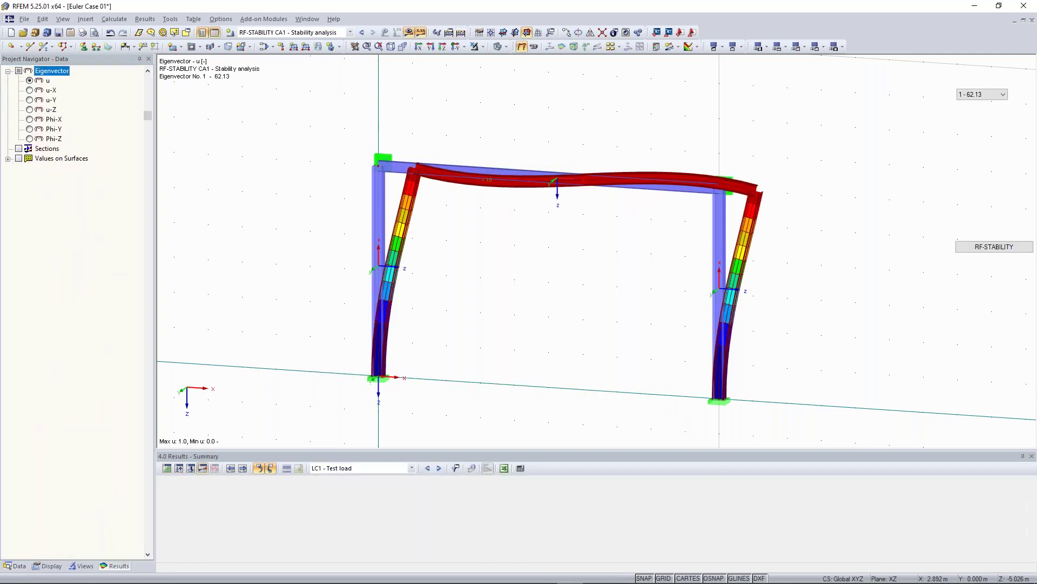
# Examine the laterally supported frame's buckling shapes for eigenvectors 2 and 1 from several directions.
pyautogui.click(1002, 95)
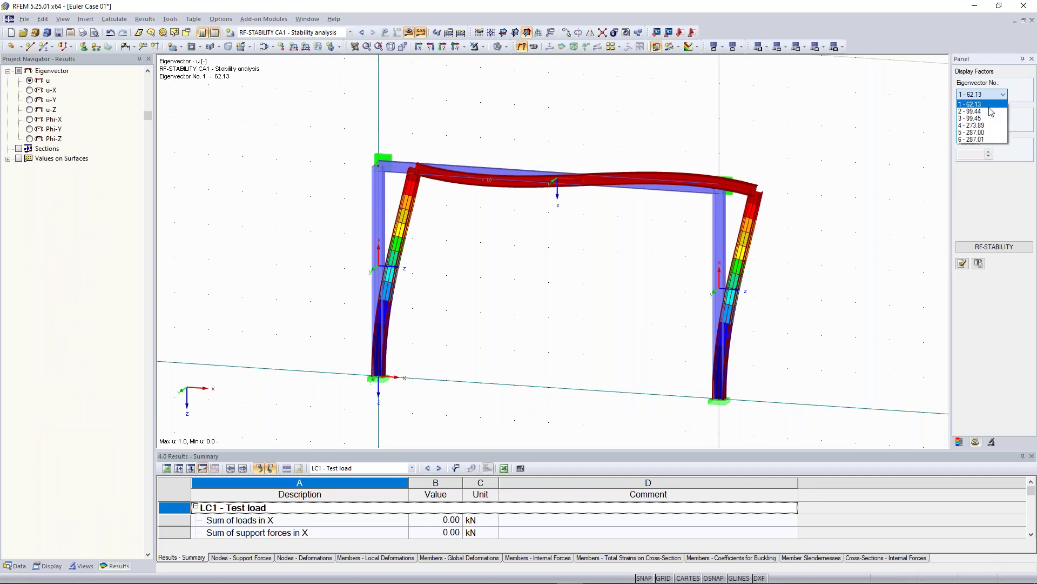
pyautogui.click(990, 110)
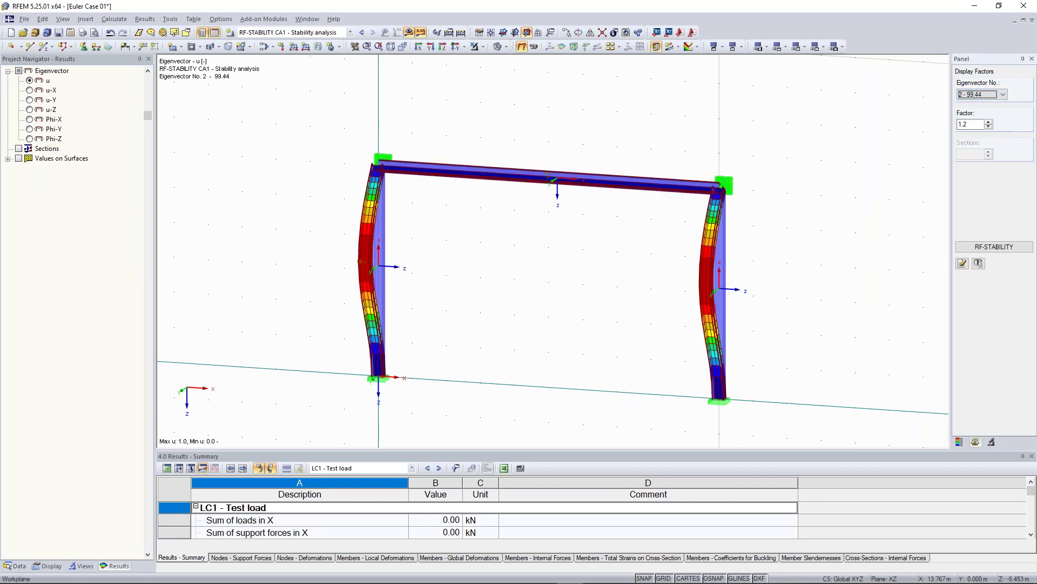
pyautogui.keyDown('ctrl'); pyautogui.moveTo(821, 269); pyautogui.dragTo(456, 132, button='middle'); pyautogui.keyUp('ctrl')
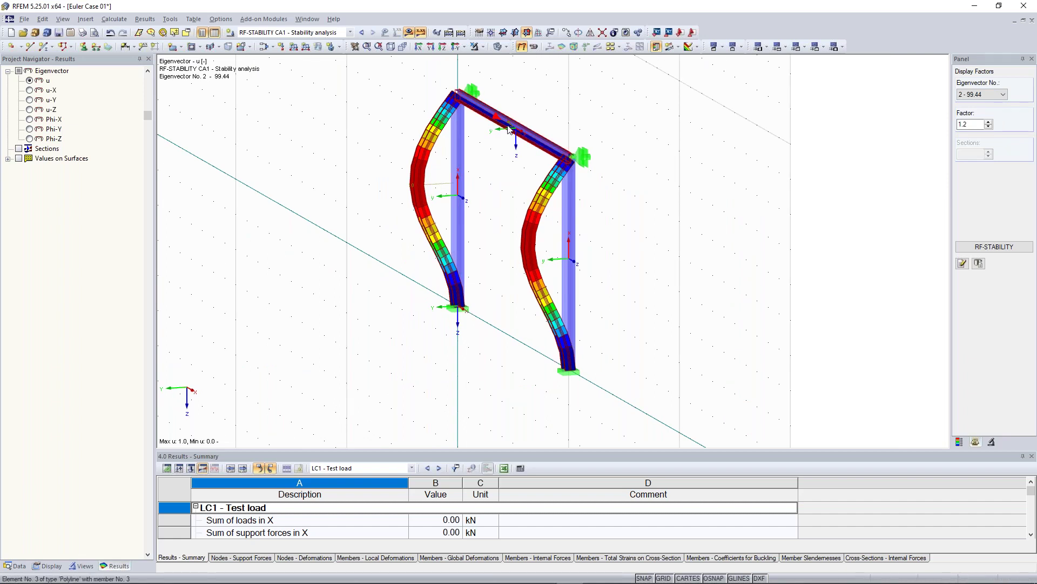
pyautogui.keyDown('ctrl'); pyautogui.moveTo(507, 128); pyautogui.dragTo(599, 256, button='middle'); pyautogui.keyUp('ctrl')
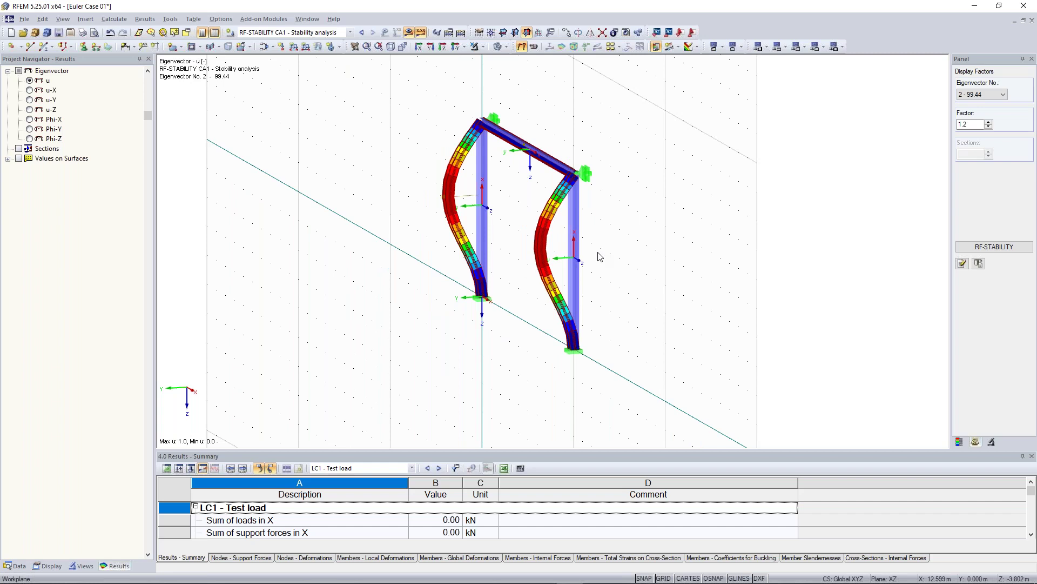
pyautogui.keyDown('ctrl'); pyautogui.moveTo(407, 226); pyautogui.dragTo(409, 274, button='middle'); pyautogui.keyUp('ctrl')
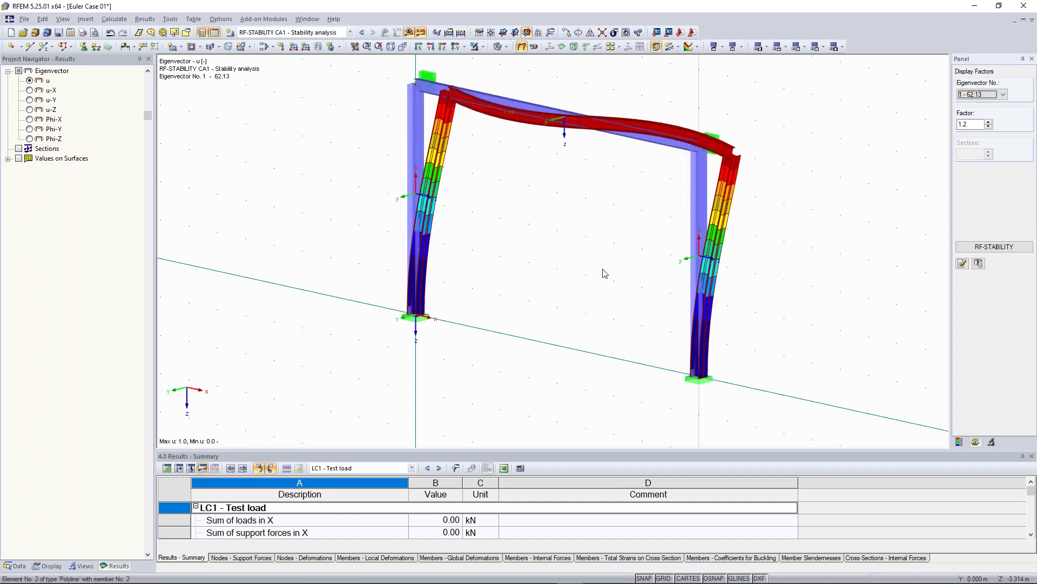
pyautogui.scroll(-2, 605, 273)
pyautogui.keyDown('ctrl'); pyautogui.moveTo(604, 273); pyautogui.dragTo(715, 254, button='middle'); pyautogui.keyUp('ctrl')
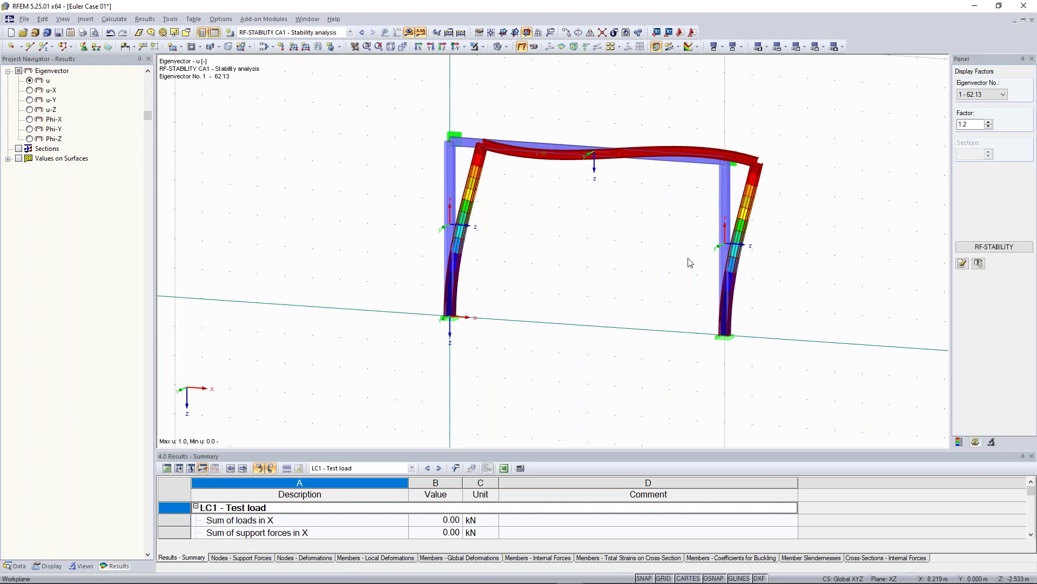
pyautogui.keyDown('ctrl'); pyautogui.moveTo(586, 202); pyautogui.dragTo(588, 217, button='middle'); pyautogui.keyUp('ctrl')
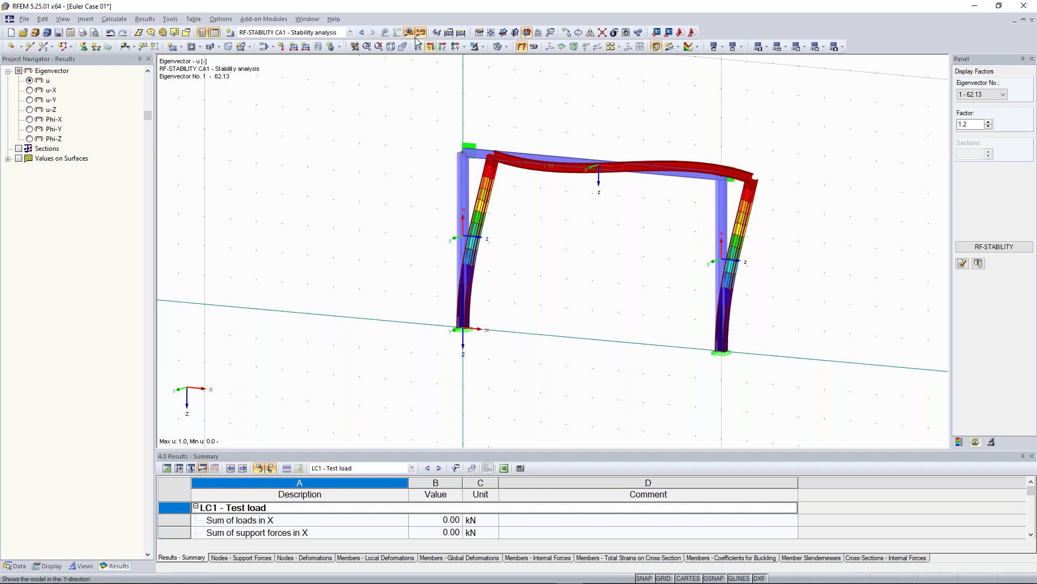
# Review the RF-STABILITY critical load factors and the columns' effective lengths, effective length factors and critical loads.
pyautogui.click(994, 247)
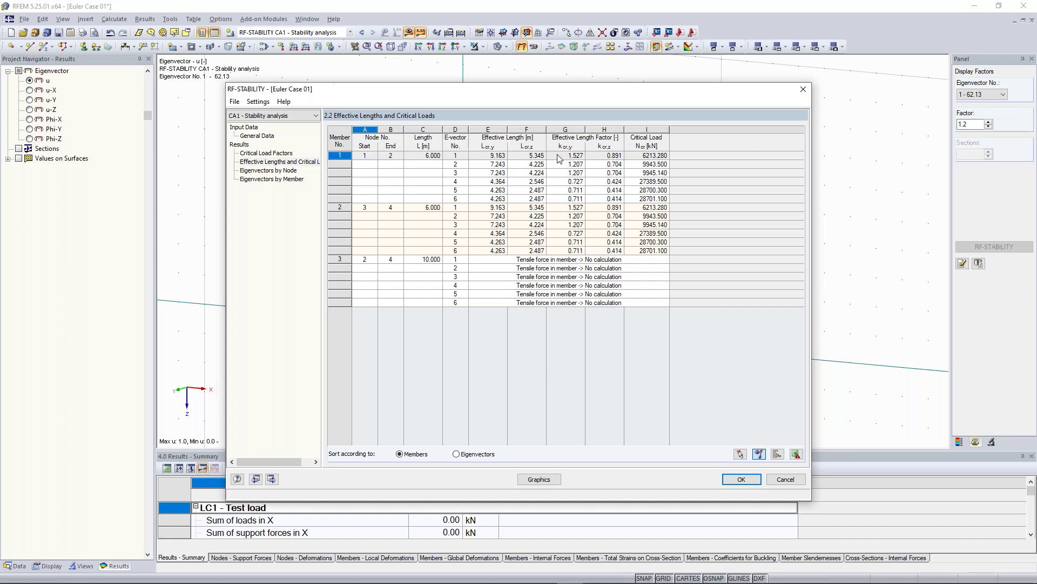
pyautogui.click(802, 91)
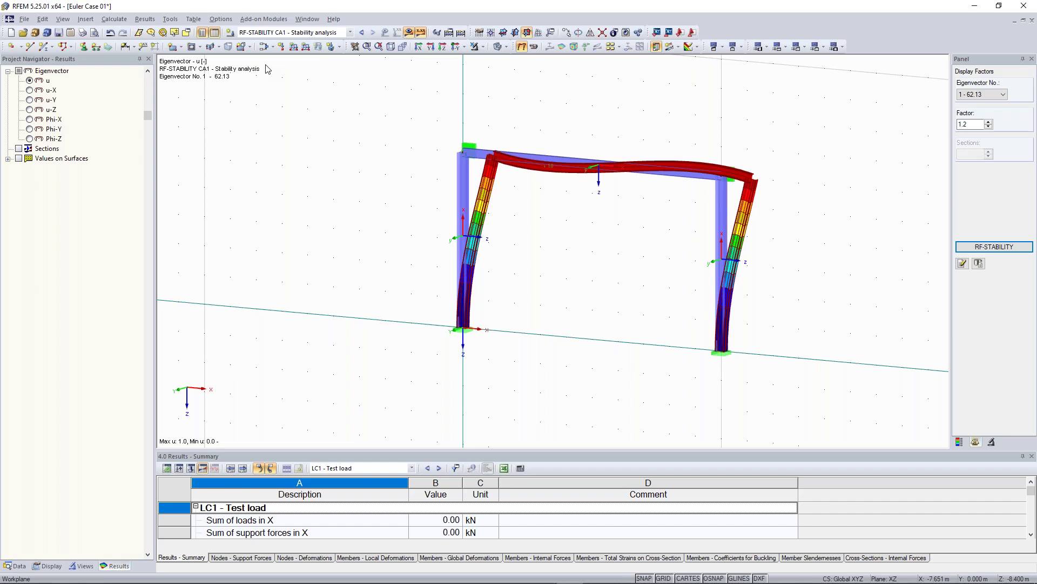
pyautogui.scroll(-1, 522, 135)
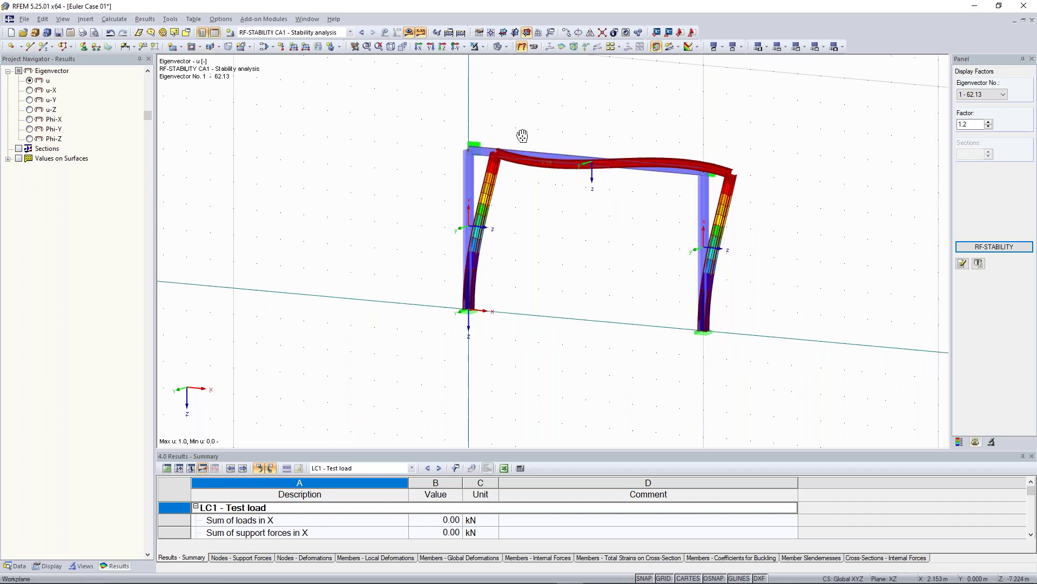
pyautogui.moveTo(522, 136); pyautogui.dragTo(528, 151, button='middle')
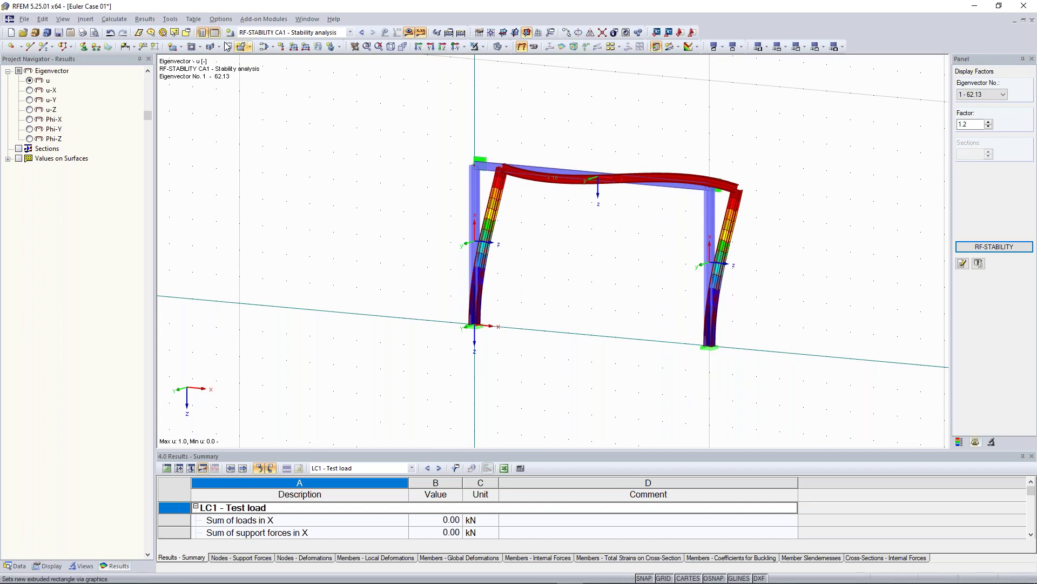
pyautogui.click(114, 19)
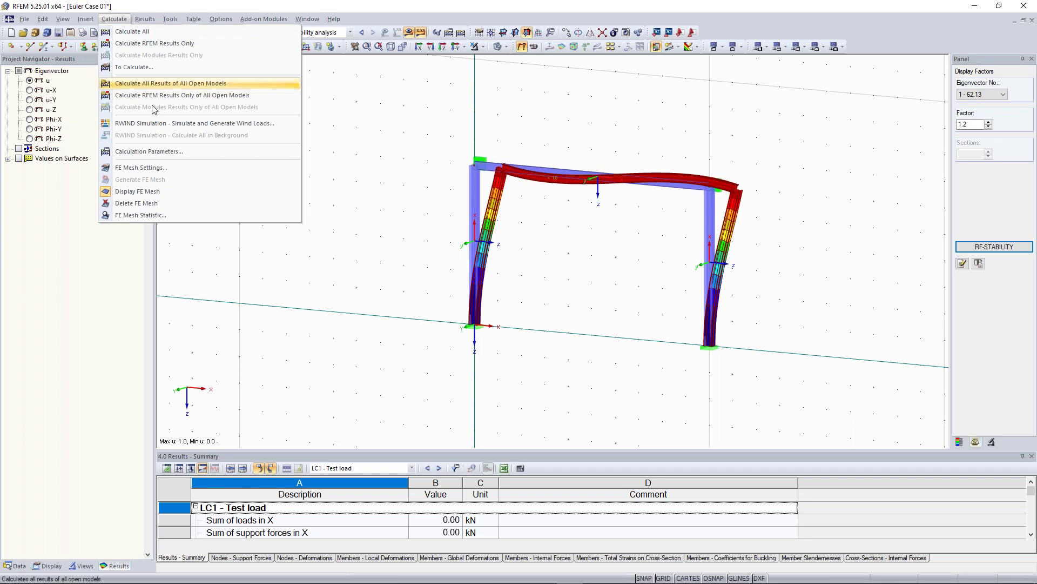
pyautogui.click(154, 157)
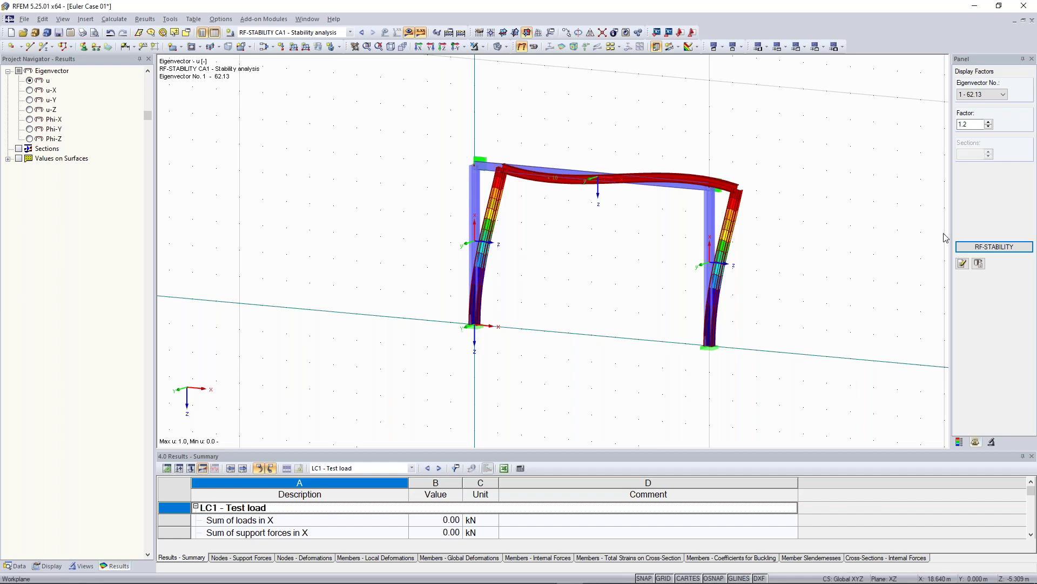
pyautogui.click(995, 246)
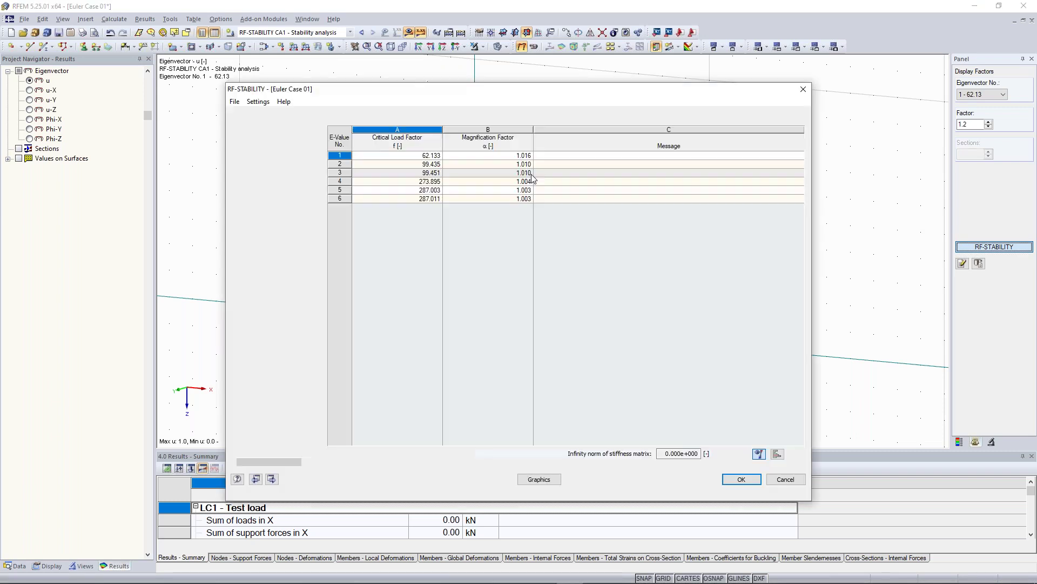
pyautogui.click(294, 162)
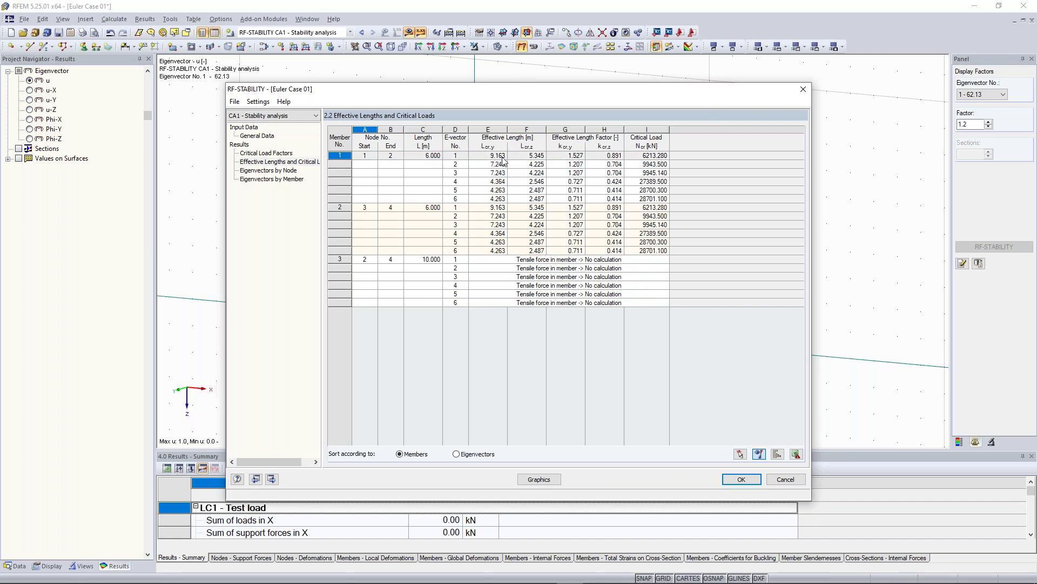
pyautogui.click(803, 89)
# Deactivate the shear stiffness of members in the global calculation parameters and recalculate everything.
pyautogui.click(114, 19)
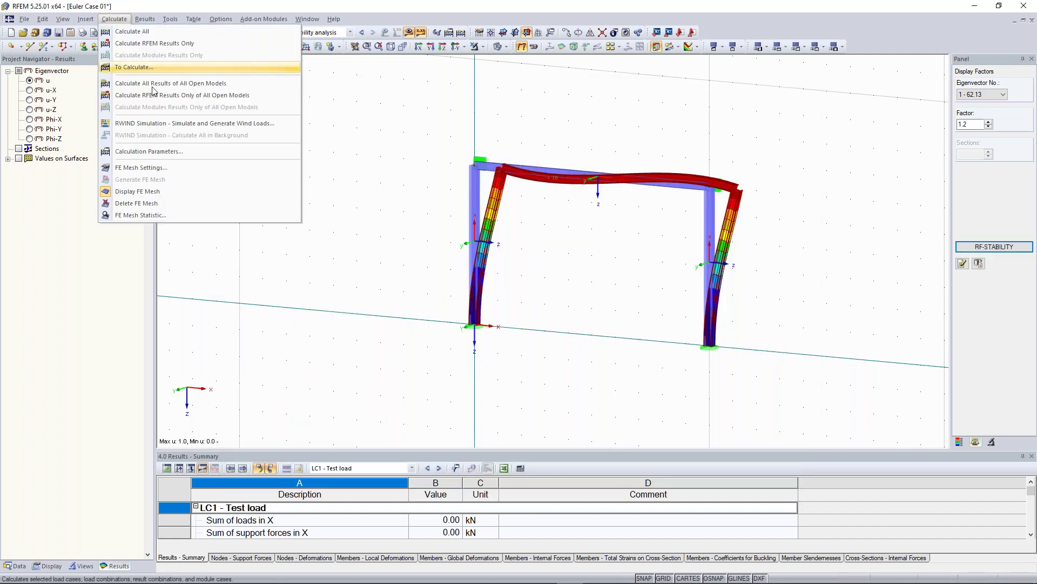
pyautogui.press('Escape')
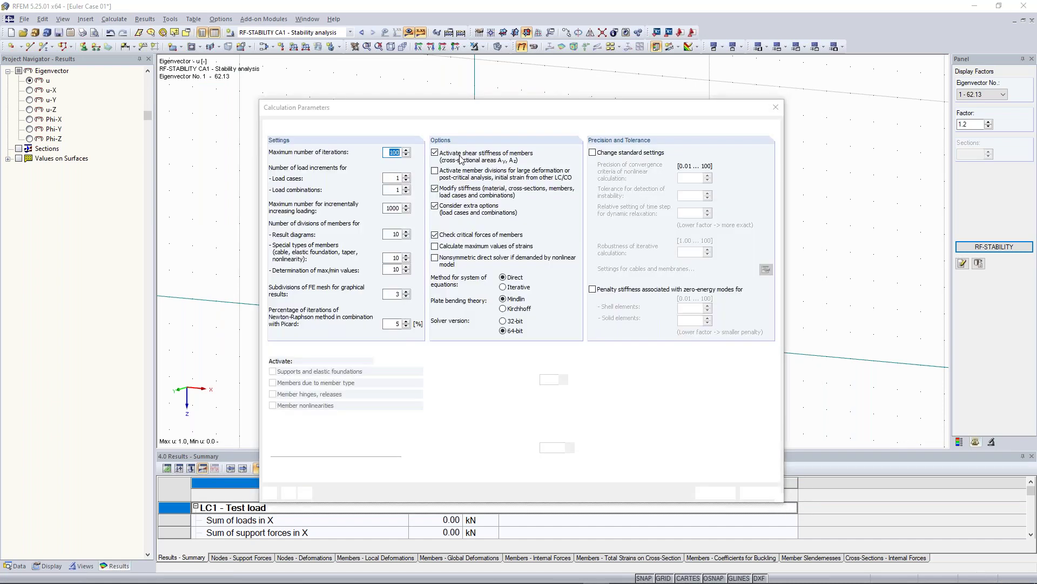
pyautogui.click(460, 159)
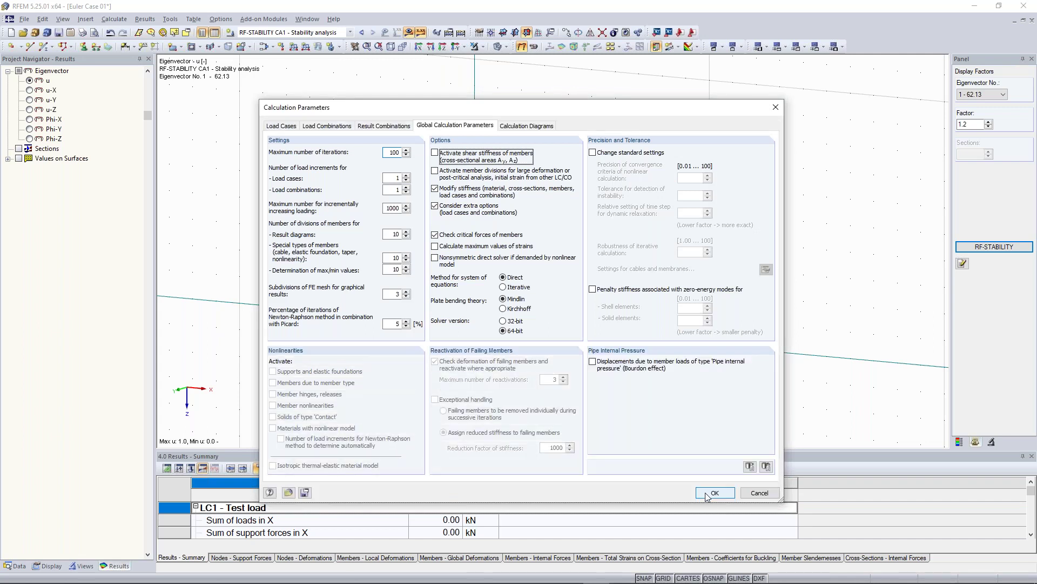
pyautogui.click(714, 492)
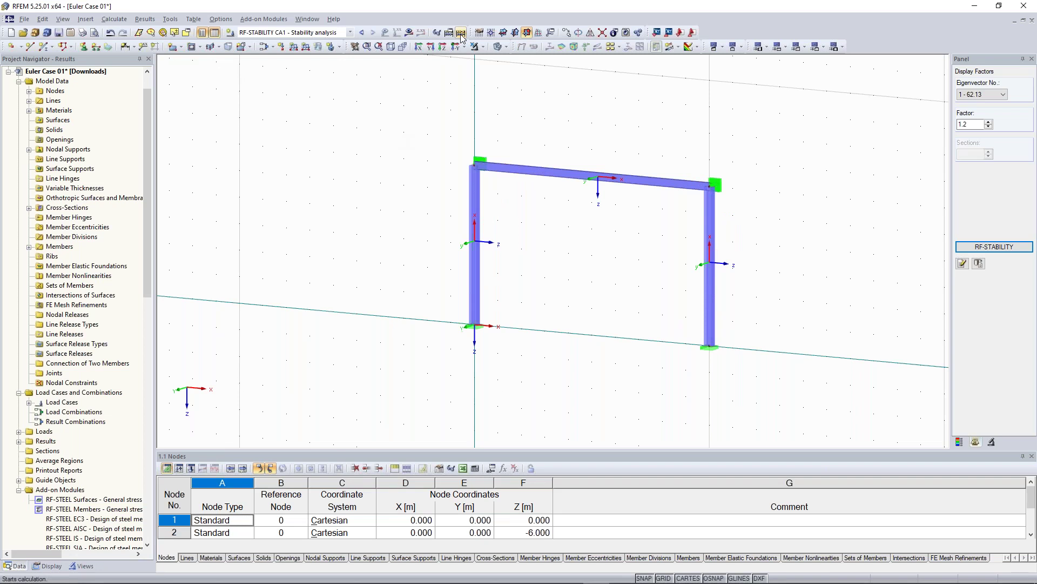
pyautogui.click(461, 33)
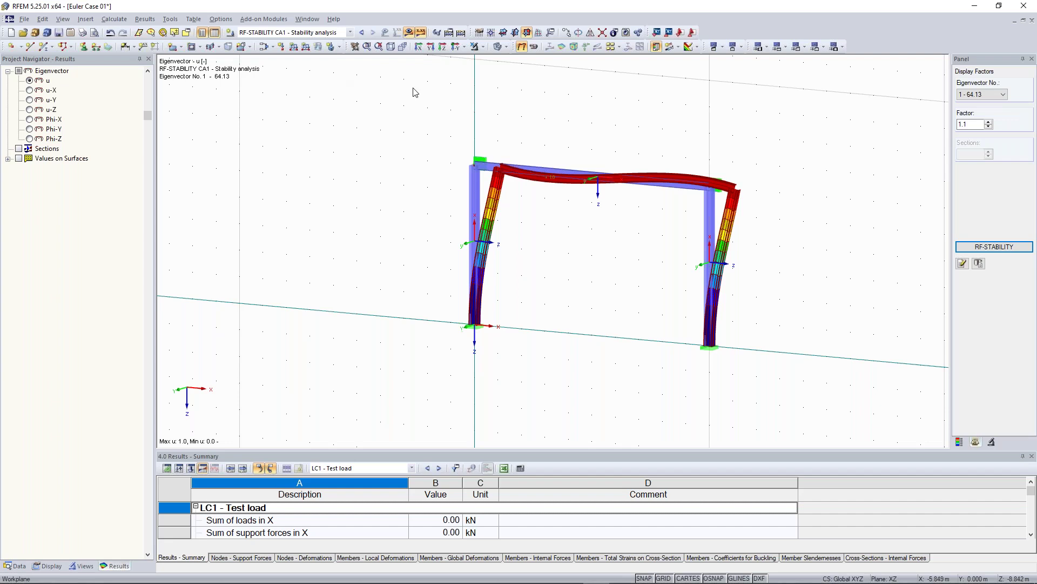
# Review the columns' effective lengths, effective length factors and critical loads in RF-STABILITY beside the buckled frame.
pyautogui.click(999, 247)
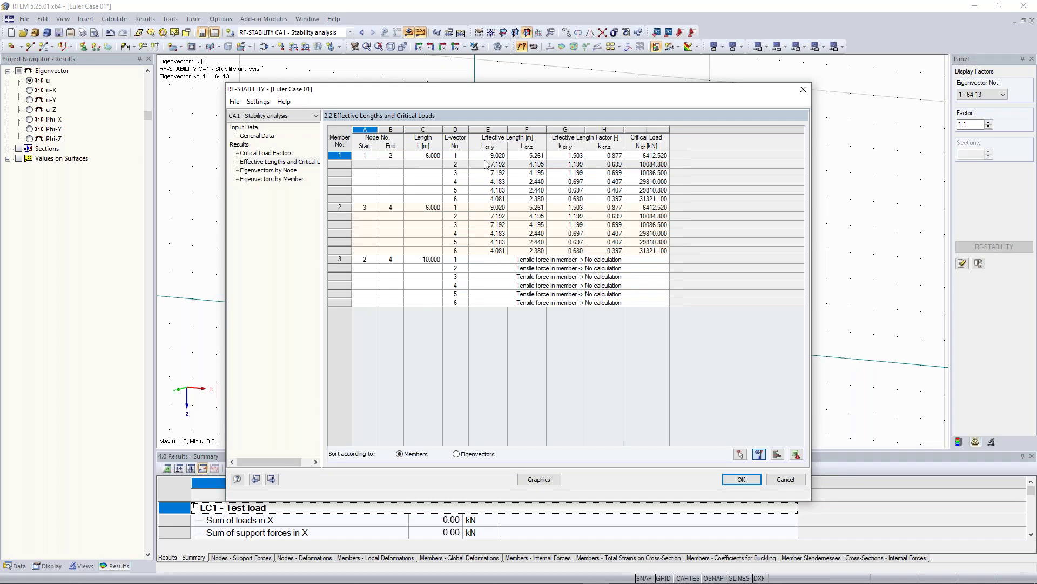
pyautogui.moveTo(495, 90); pyautogui.dragTo(332, 207)
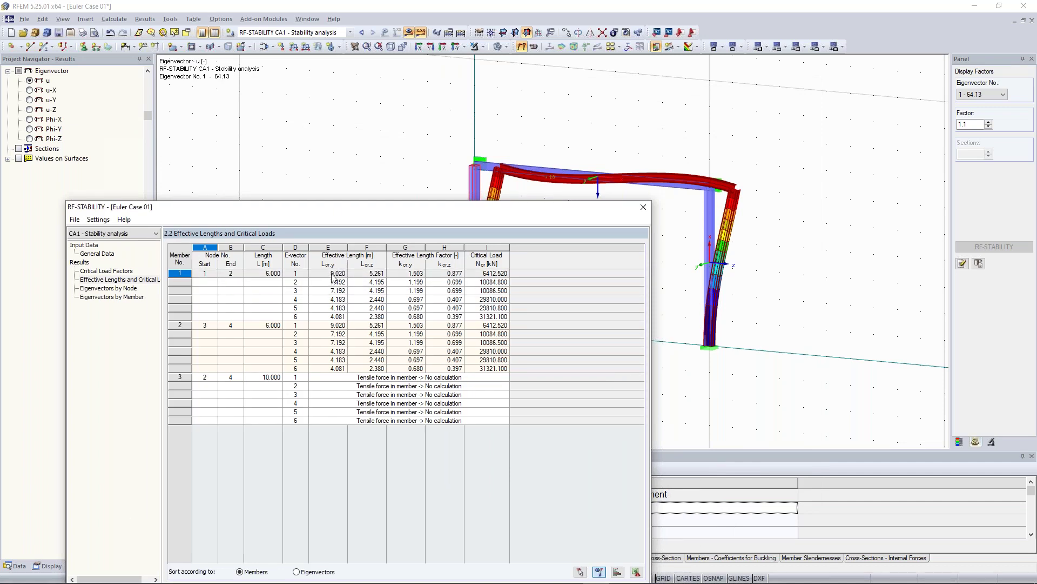
pyautogui.moveTo(369, 216); pyautogui.dragTo(345, 221)
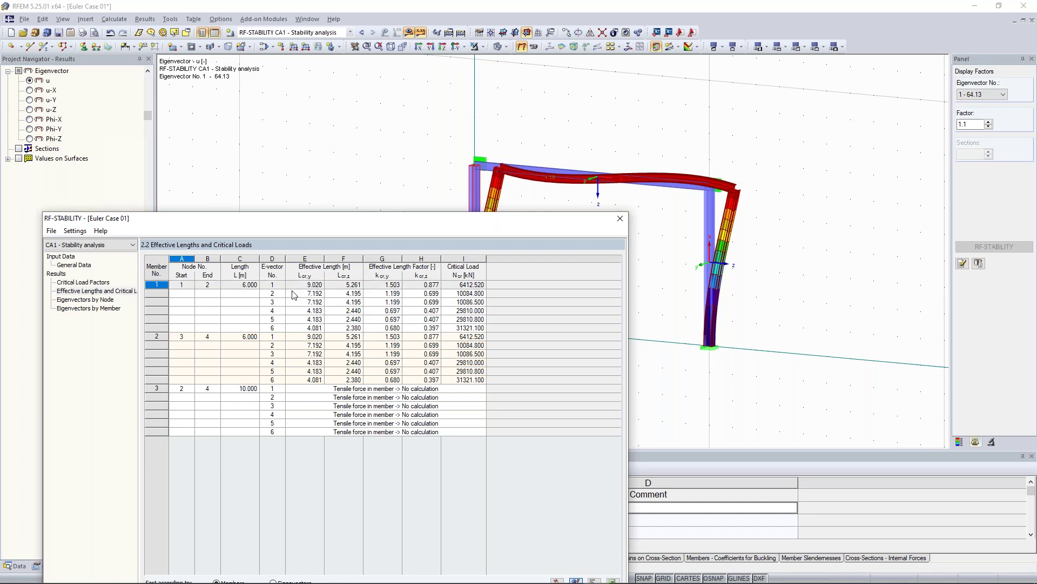
pyautogui.moveTo(534, 223); pyautogui.dragTo(529, 264)
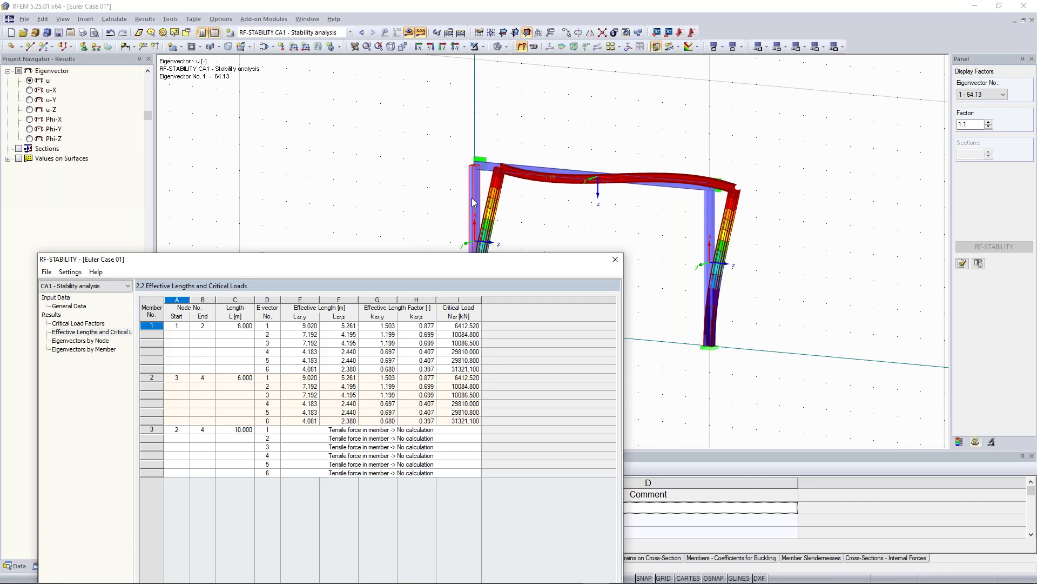
pyautogui.click(314, 325)
pyautogui.click(615, 261)
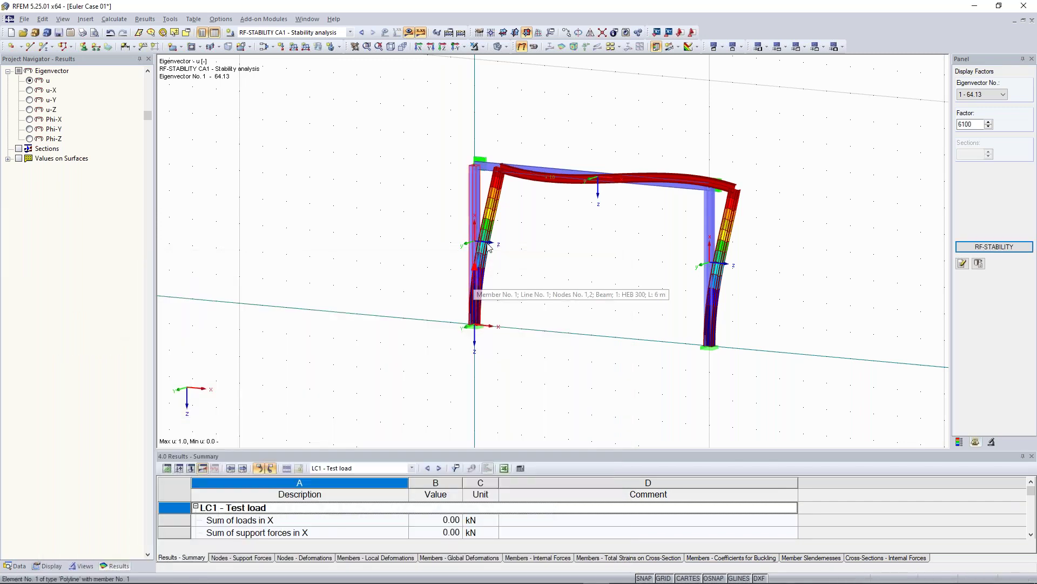
# Reduce the display factor of the eigenvector 1 buckling shape to 1.25.
pyautogui.click(989, 122)
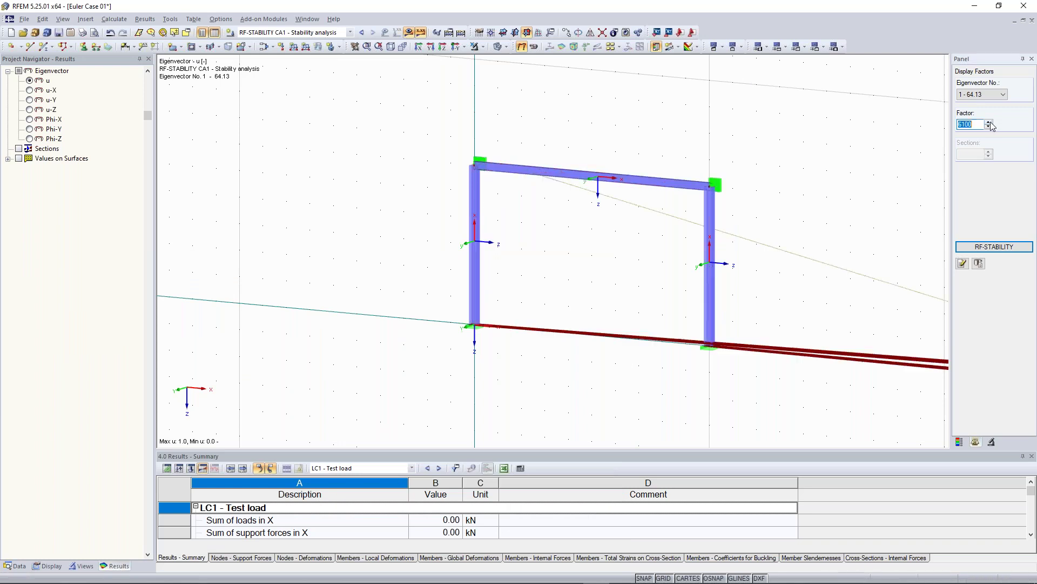
pyautogui.write('10')
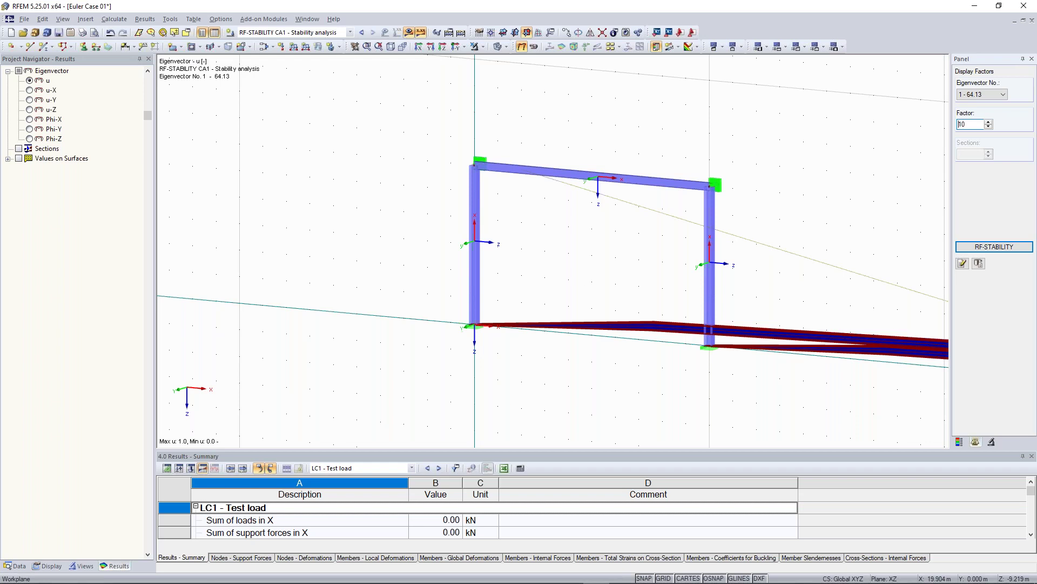
pyautogui.press('Return')
pyautogui.click(989, 130)
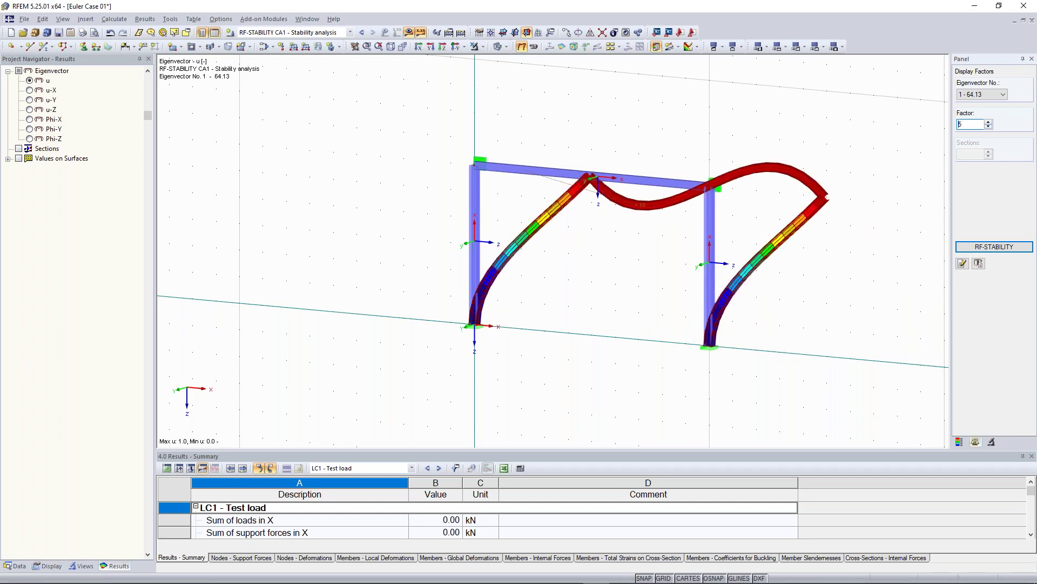
pyautogui.click(989, 131)
pyautogui.moveTo(614, 130); pyautogui.dragTo(618, 216, button='middle')
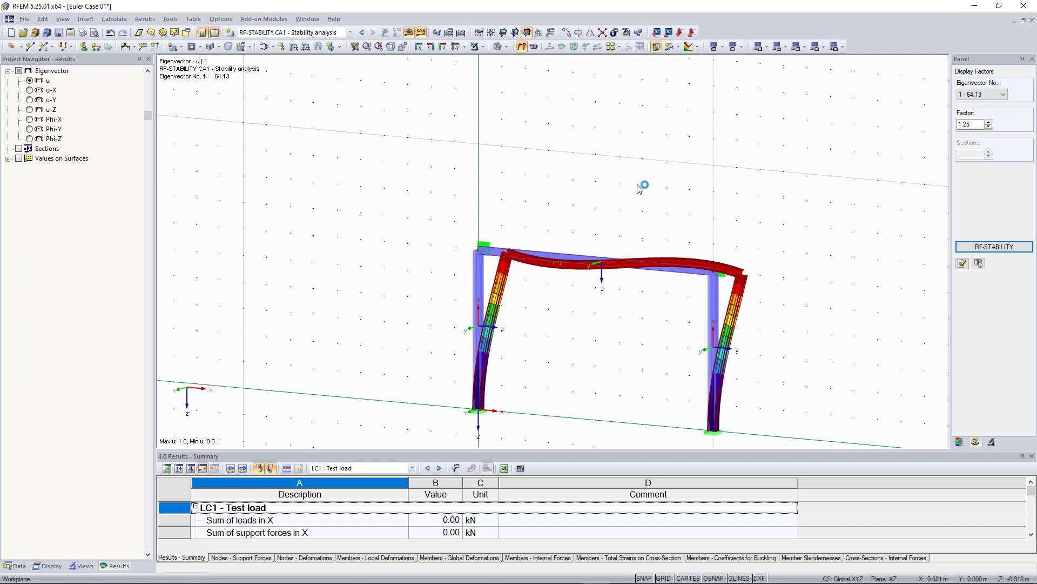
# Review the RF-STABILITY critical load factors, effective lengths, eigenvectors by node and general calculation settings.
pyautogui.click(994, 247)
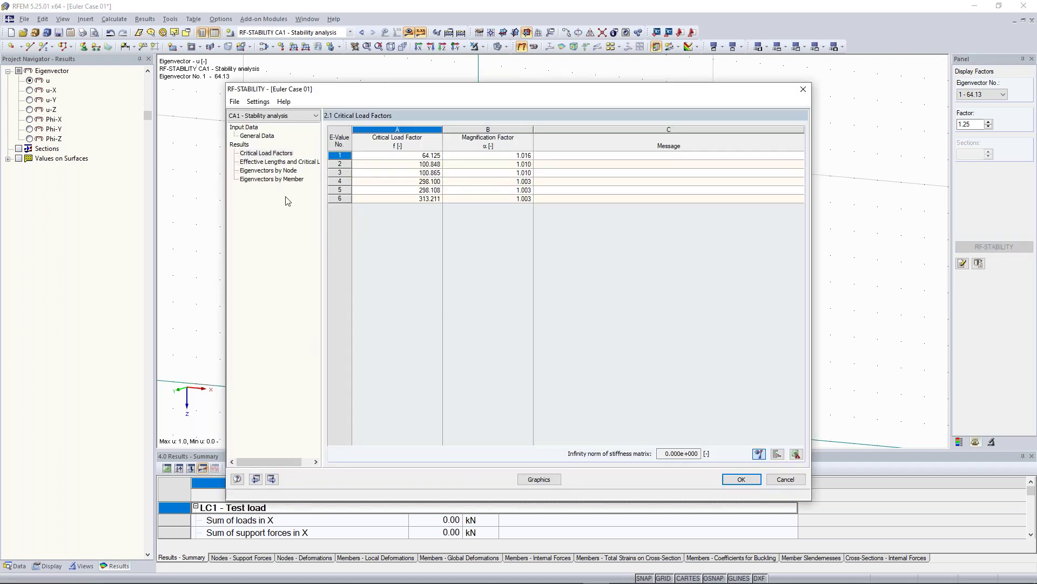
pyautogui.click(288, 162)
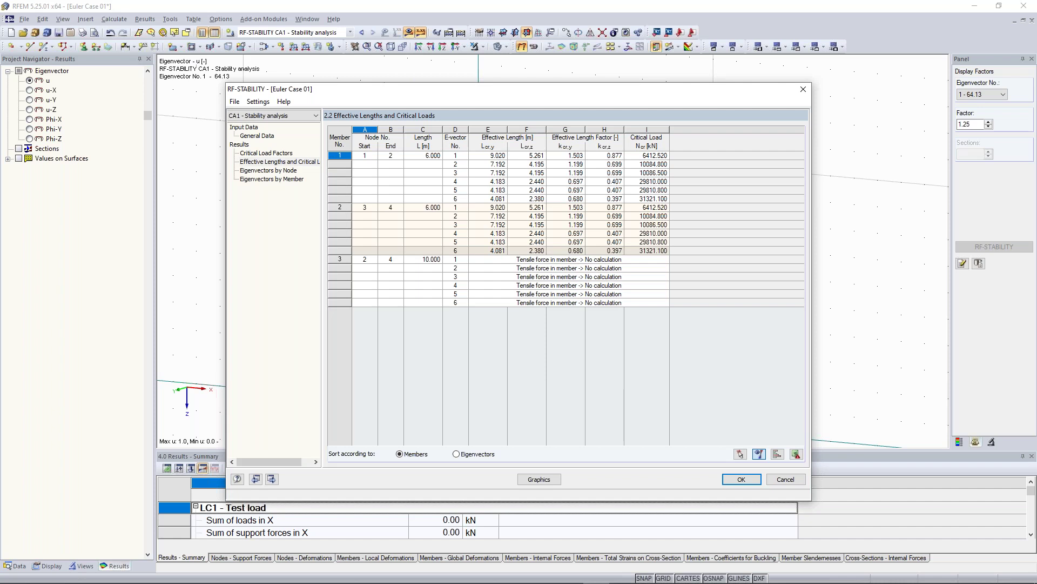
pyautogui.click(271, 170)
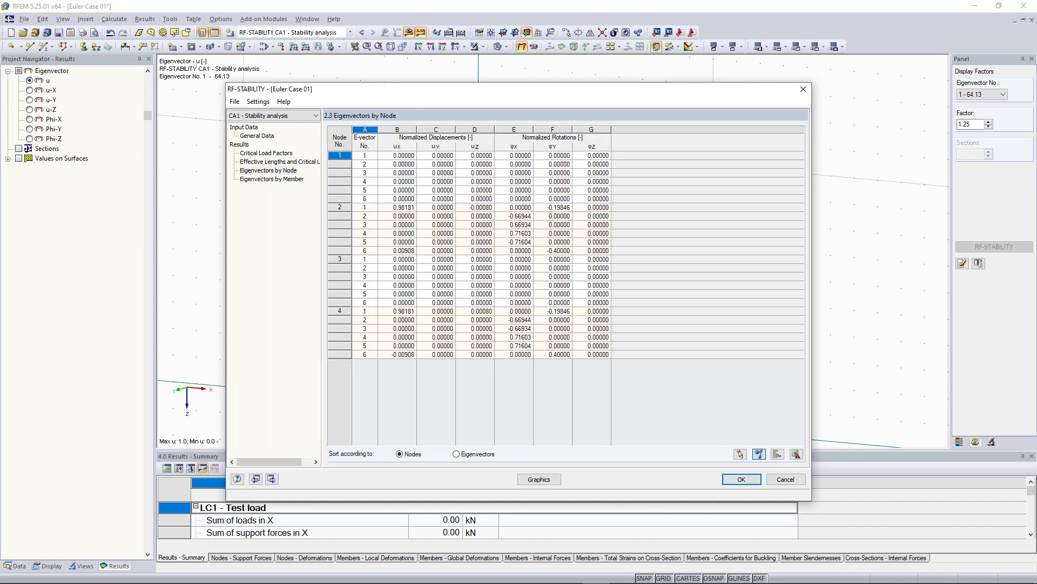
pyautogui.click(272, 179)
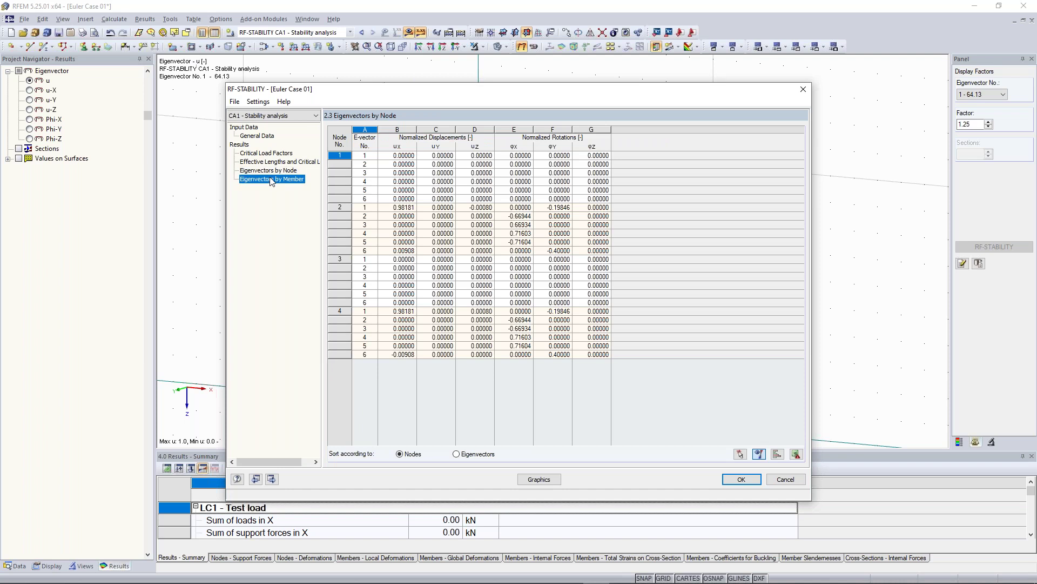
pyautogui.click(276, 154)
pyautogui.click(274, 137)
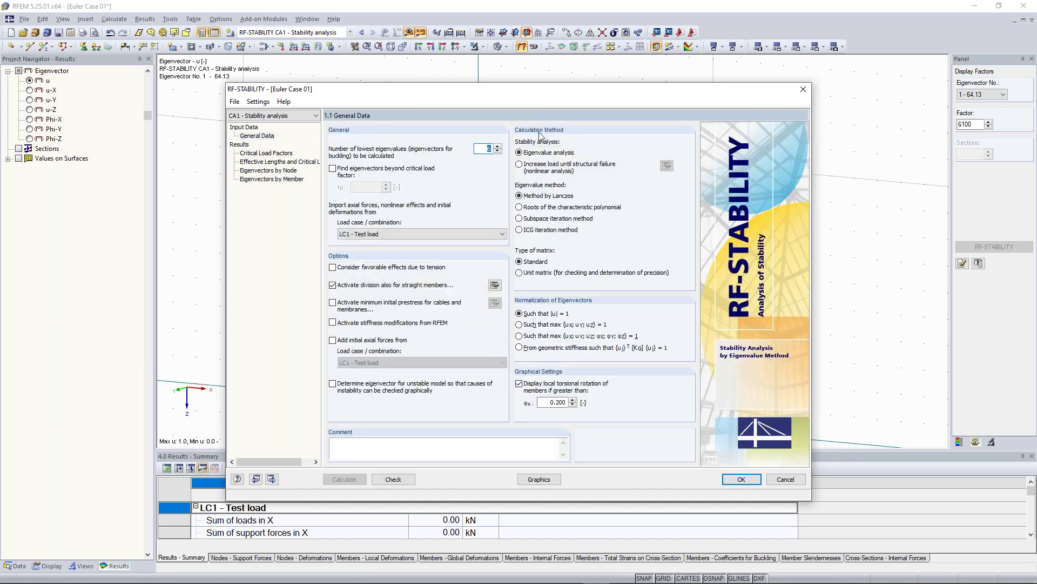
pyautogui.click(803, 88)
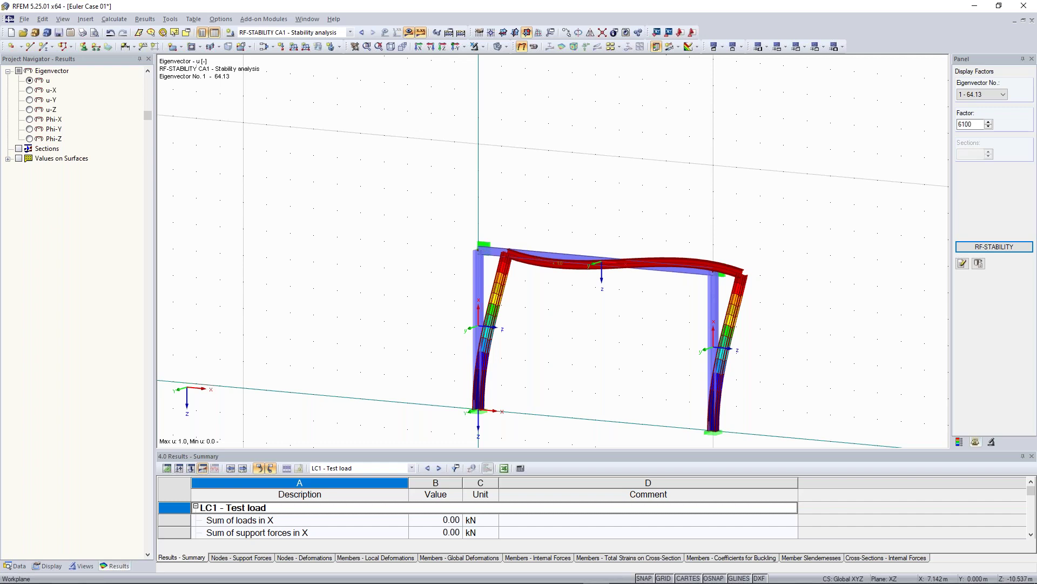
# Hide the buckling results and open the horizontal beam, member 3, for editing.
pyautogui.click(409, 34)
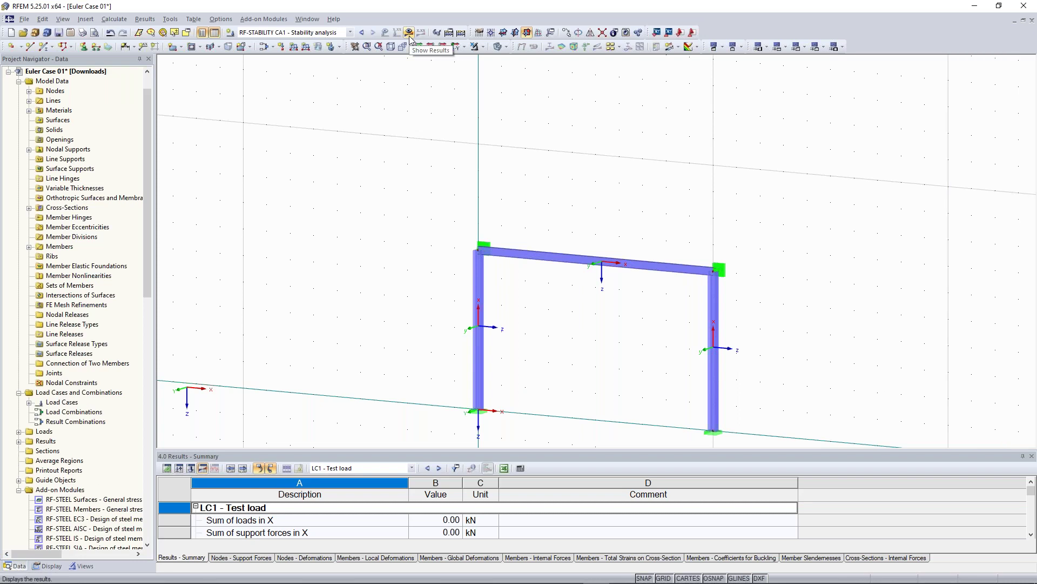
pyautogui.doubleClick(577, 264)
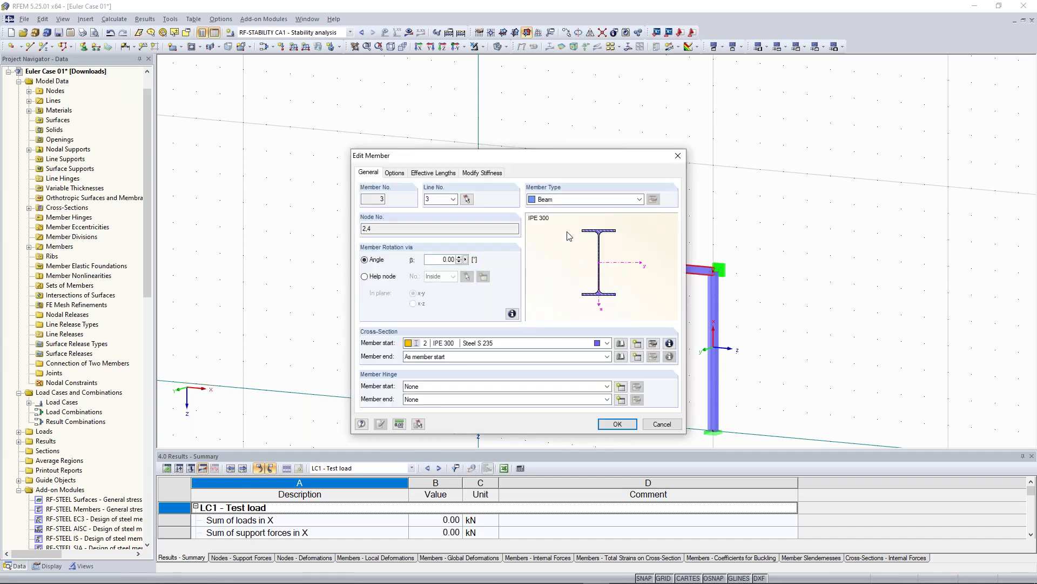
pyautogui.click(567, 200)
pyautogui.click(566, 211)
pyautogui.moveTo(572, 156); pyautogui.dragTo(324, 71)
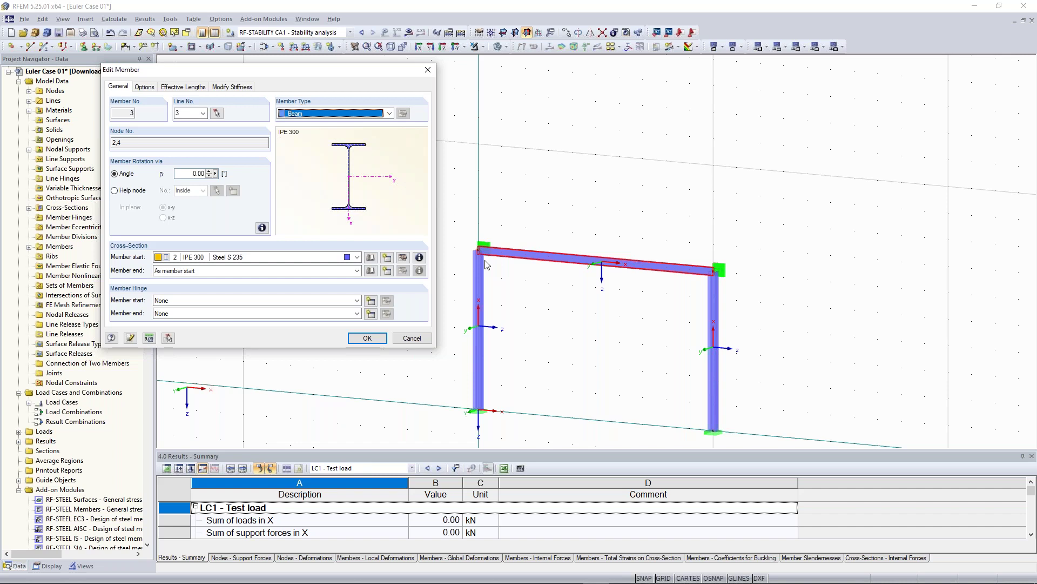
# Create a new hinge at the beam's start in local member axes x,y,z, releasing the rotations φy and φz.
pyautogui.click(180, 301)
pyautogui.click(175, 303)
pyautogui.click(176, 315)
pyautogui.click(183, 315)
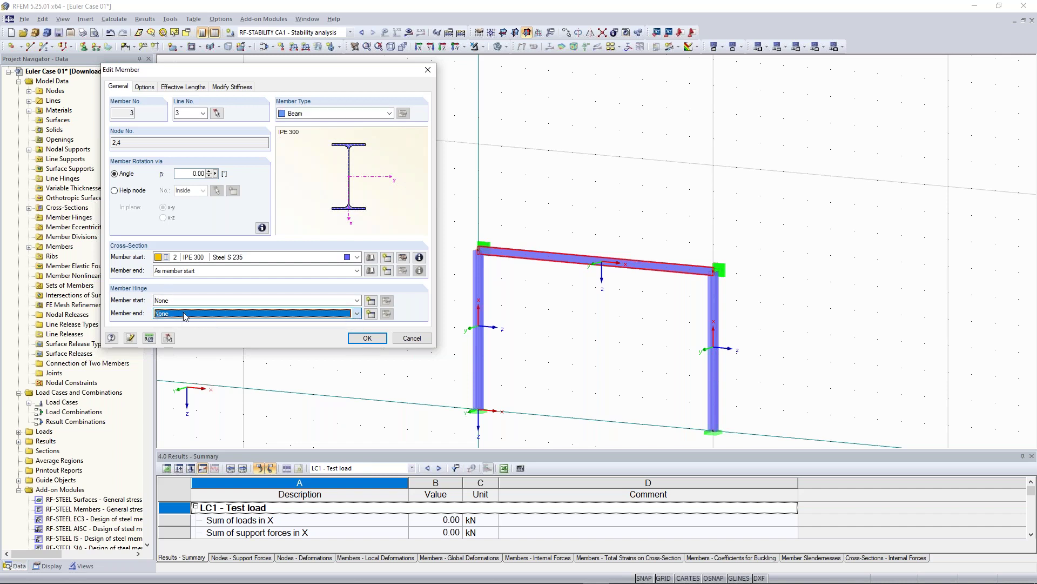
pyautogui.click(260, 302)
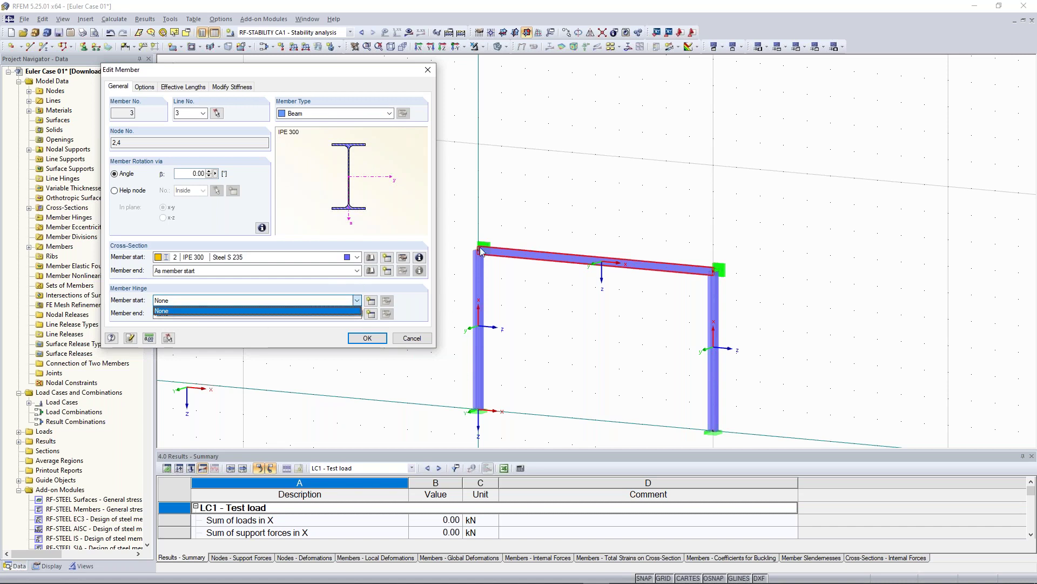
pyautogui.click(317, 300)
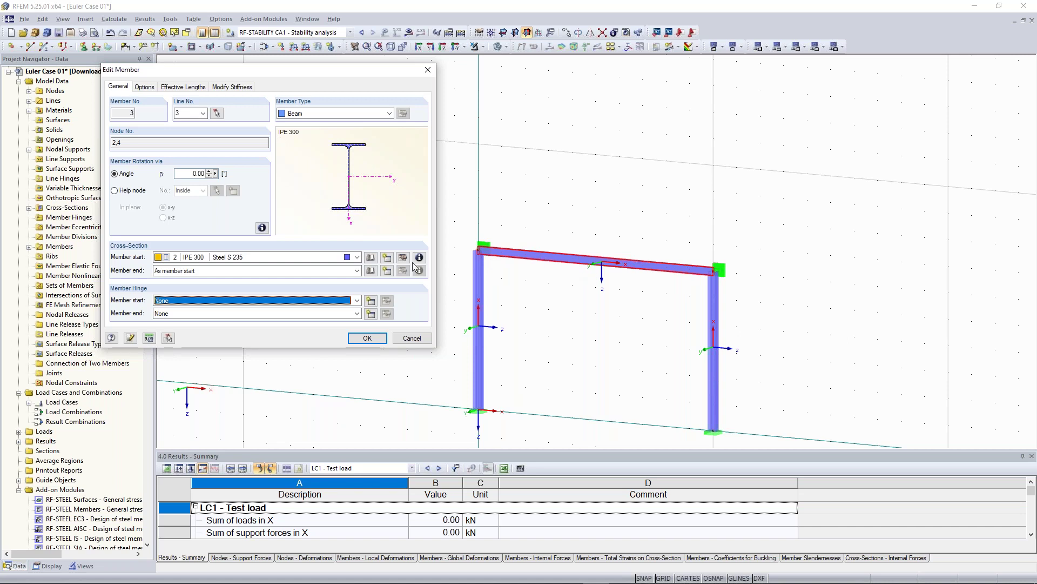
pyautogui.click(369, 306)
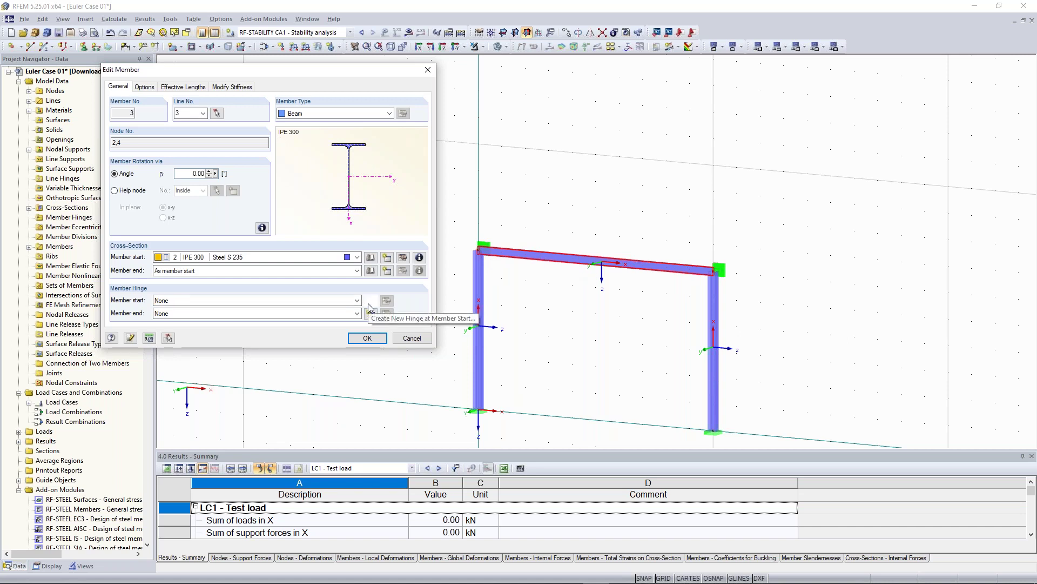
pyautogui.click(369, 303)
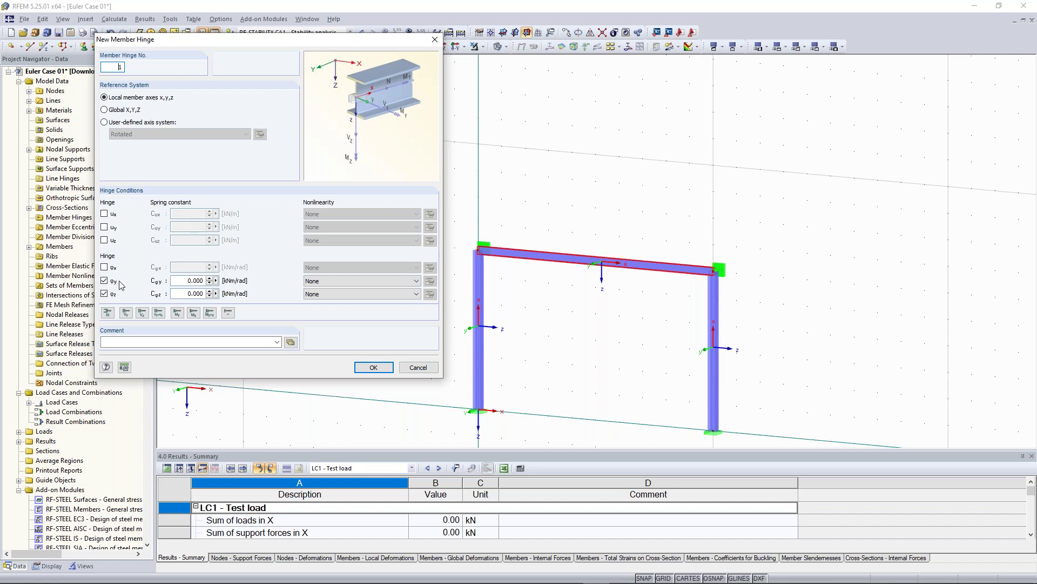
pyautogui.click(372, 370)
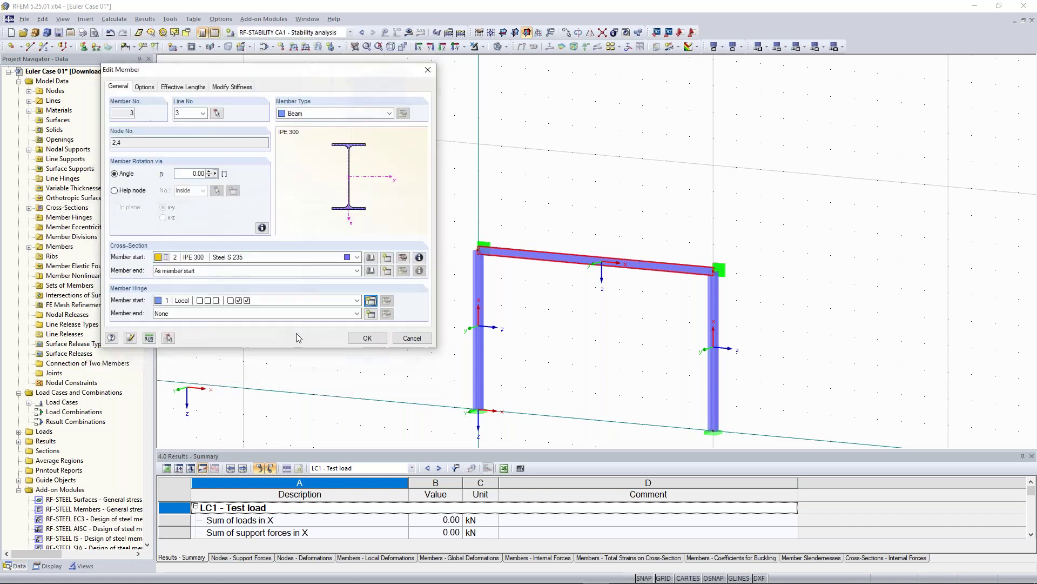
# Assign hinge 1 to the beam's end as well and apply the member changes.
pyautogui.click(357, 313)
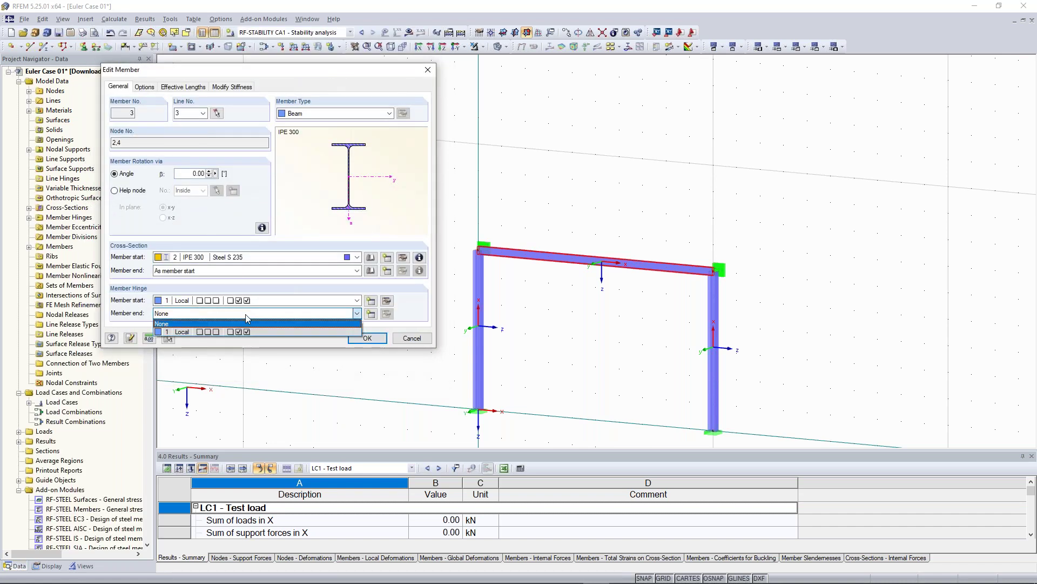
pyautogui.click(224, 334)
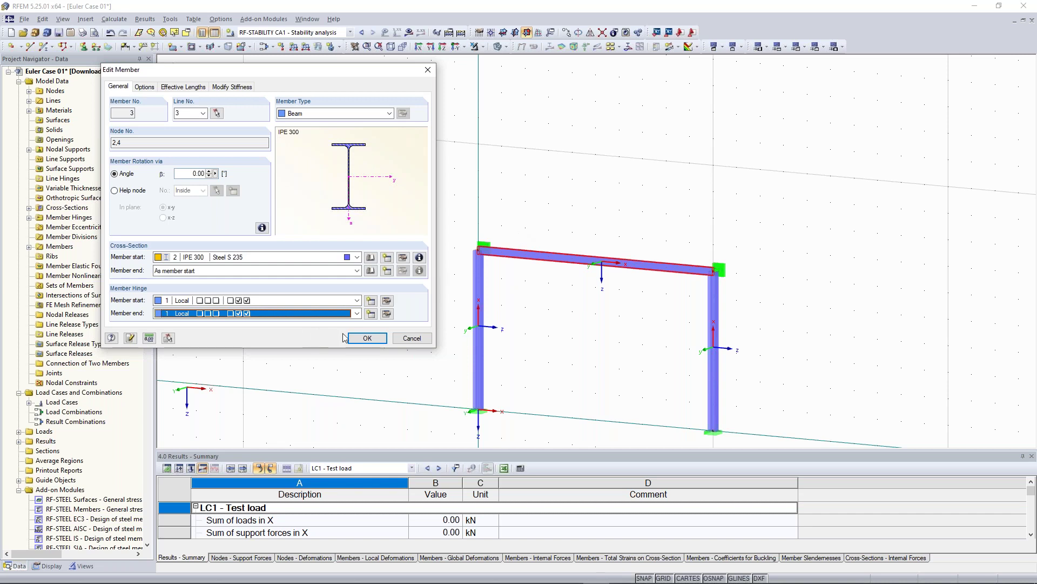
pyautogui.click(371, 340)
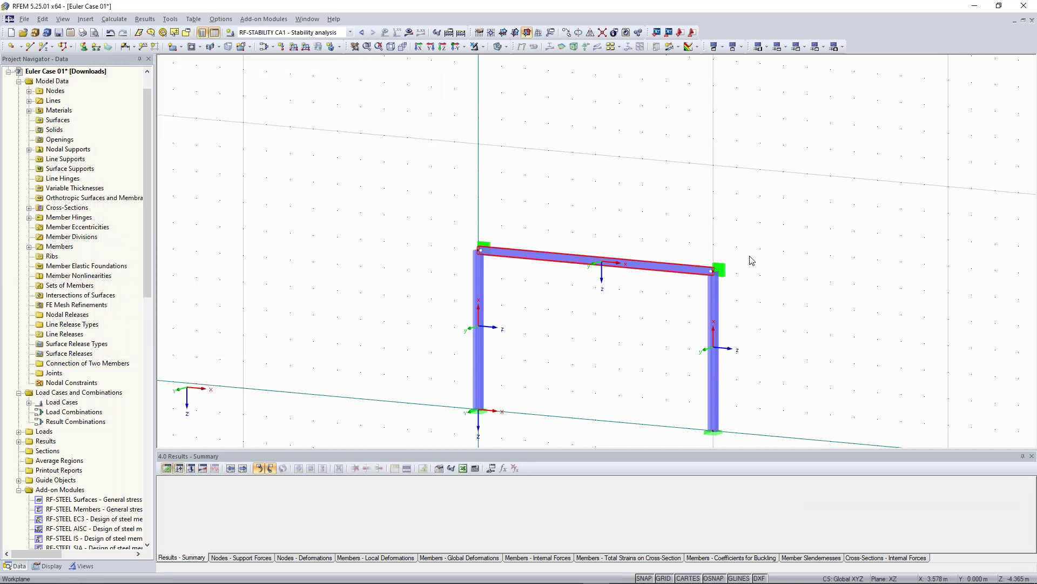
# Examine the hinged connections between the beam and the columns at both ends of the beam.
pyautogui.scroll(5, 705, 273)
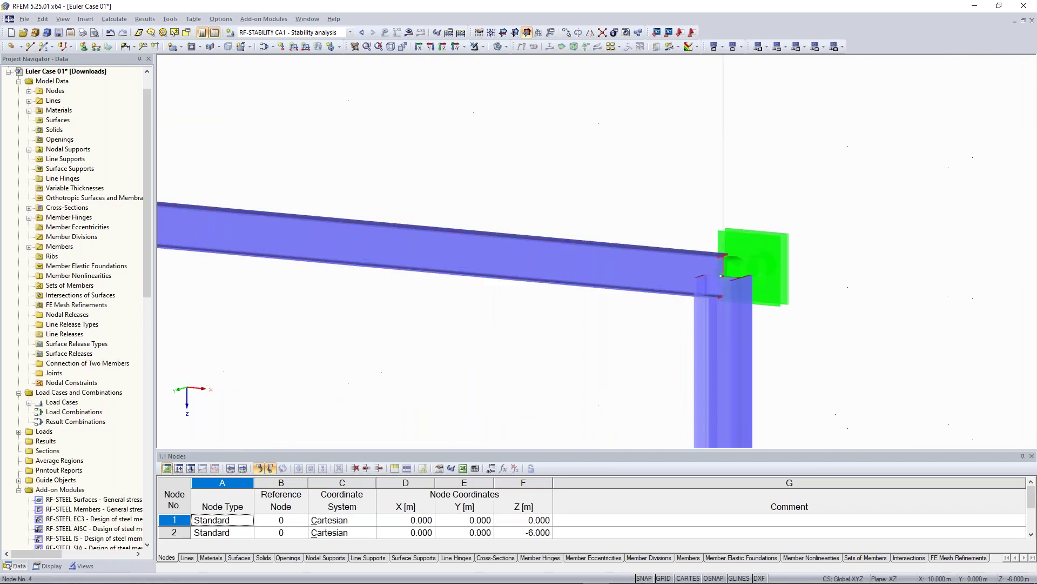
pyautogui.scroll(-3, 478, 304)
pyautogui.scroll(-1, 476, 309)
pyautogui.moveTo(565, 297); pyautogui.dragTo(756, 254, button='middle')
pyautogui.scroll(-1, 472, 325)
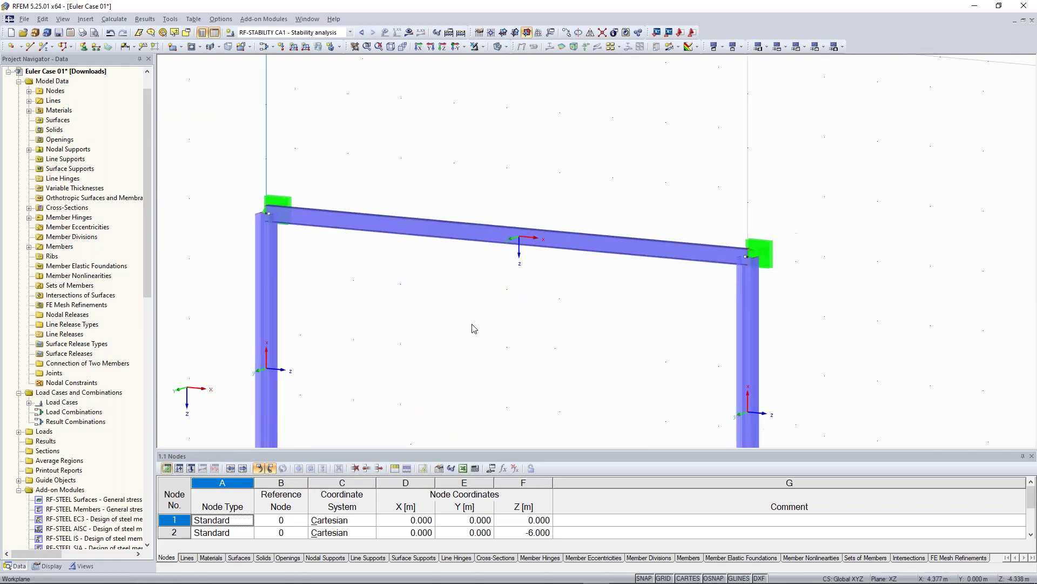
pyautogui.scroll(-2, 311, 250)
pyautogui.moveTo(332, 248); pyautogui.dragTo(410, 247, button='middle')
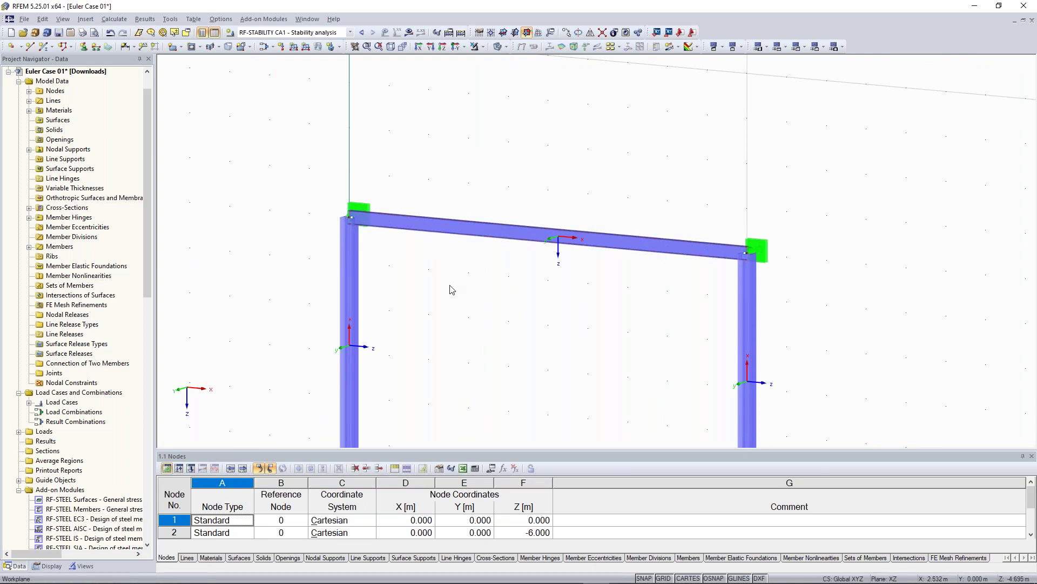
pyautogui.scroll(-1, 451, 290)
# Calculate load case LC1 - Test load and display the frame's global deformations u.
pyautogui.click(362, 33)
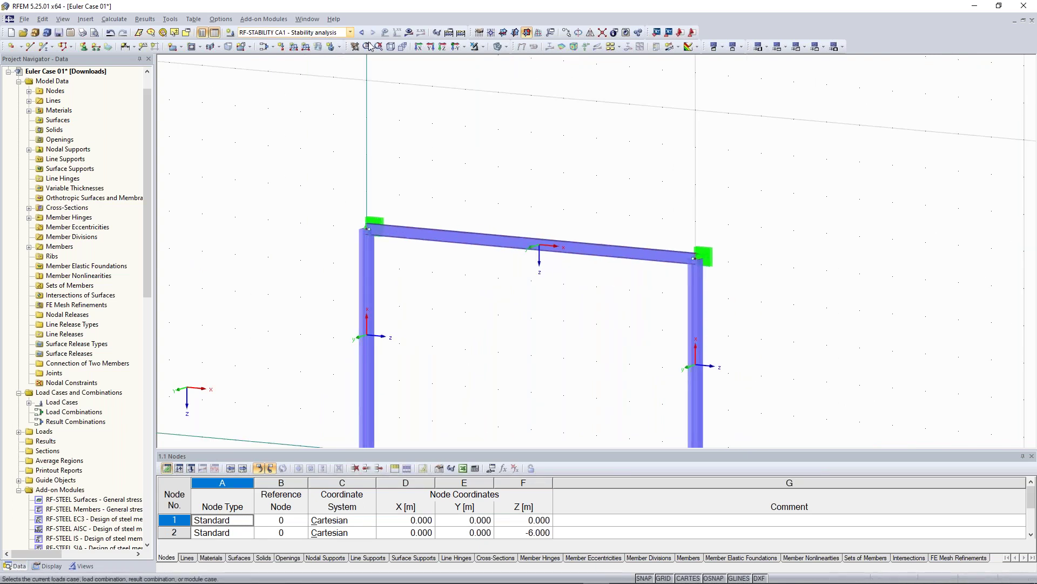
pyautogui.click(409, 34)
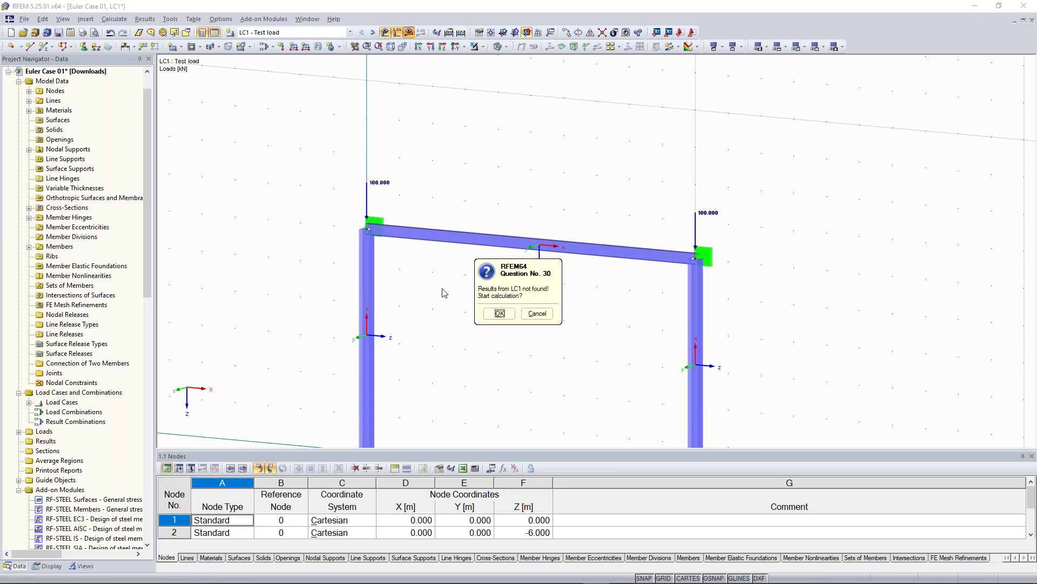
pyautogui.click(503, 314)
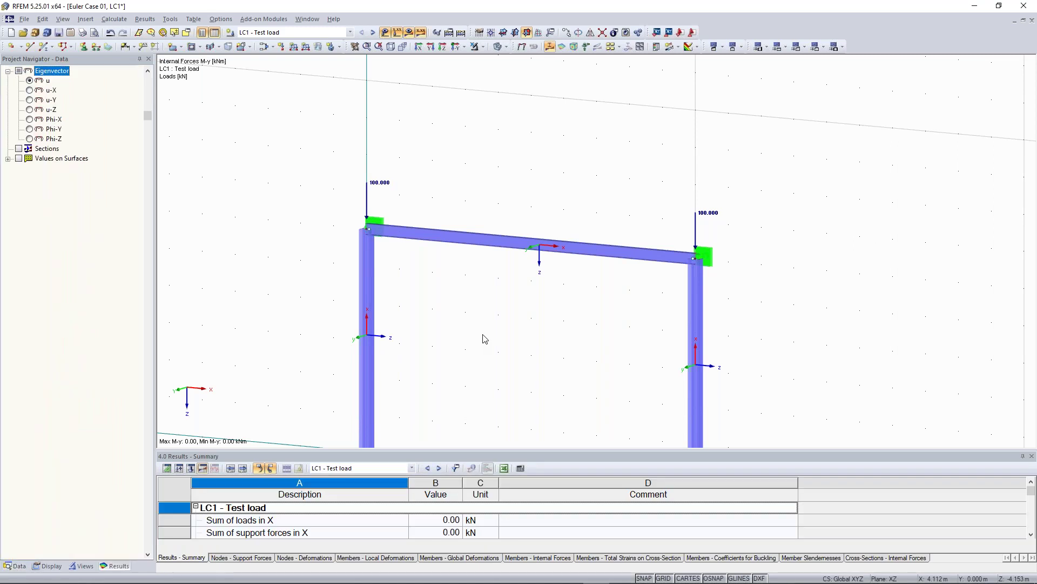
pyautogui.click(20, 71)
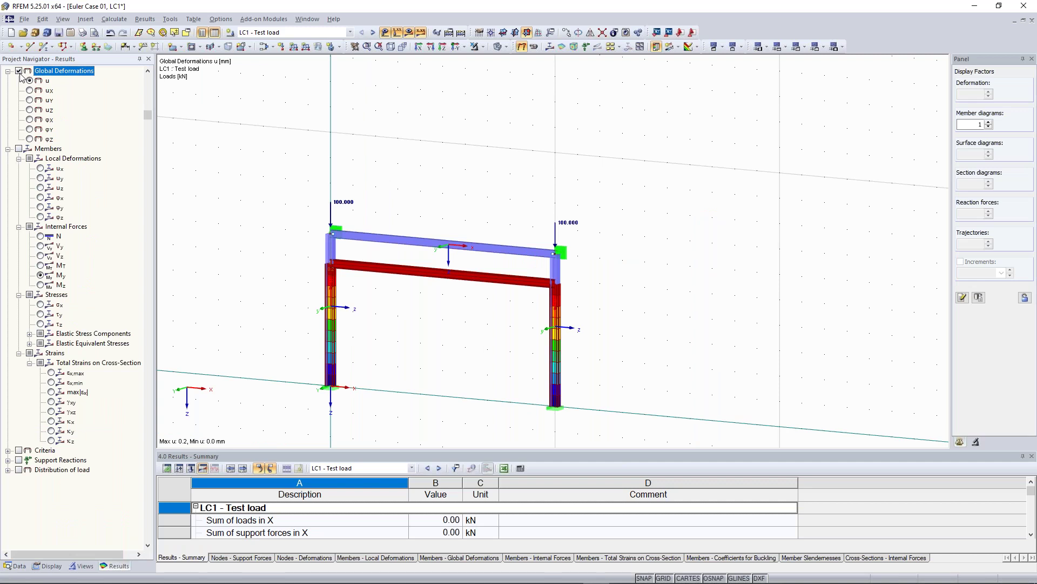
pyautogui.moveTo(333, 224); pyautogui.dragTo(394, 218, button='middle')
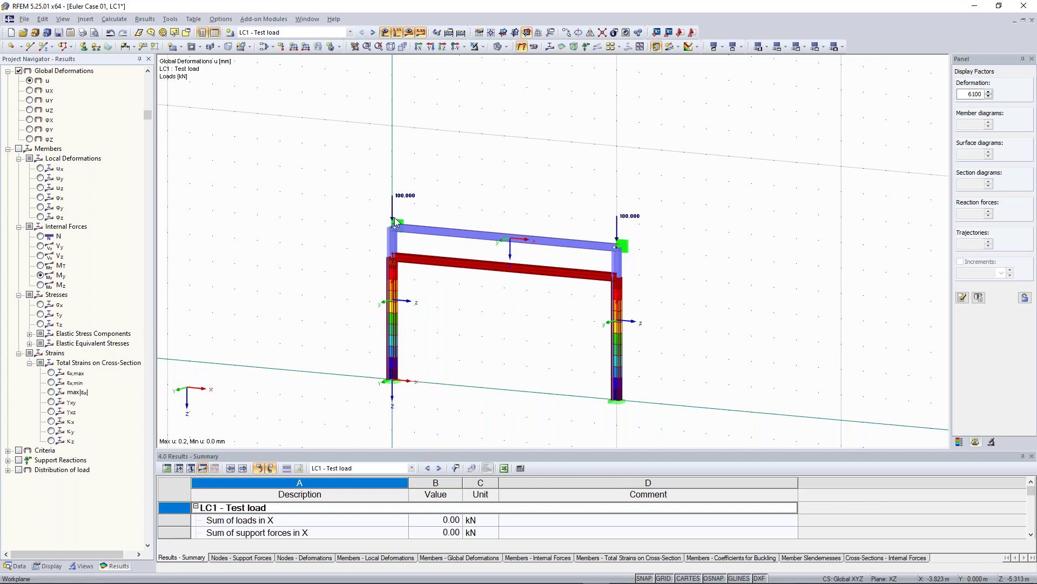
# Apply a uniform 10 kN/m load to the beam in LC1 and calculate the load case to display the bending moments My.
pyautogui.scroll(1, 393, 219)
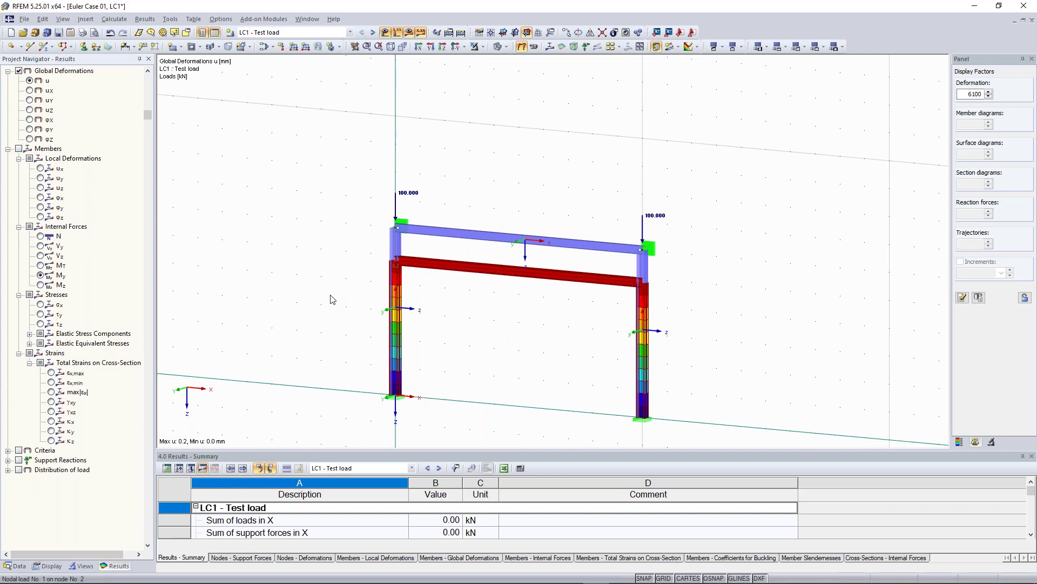
pyautogui.click(293, 47)
pyautogui.click(663, 459)
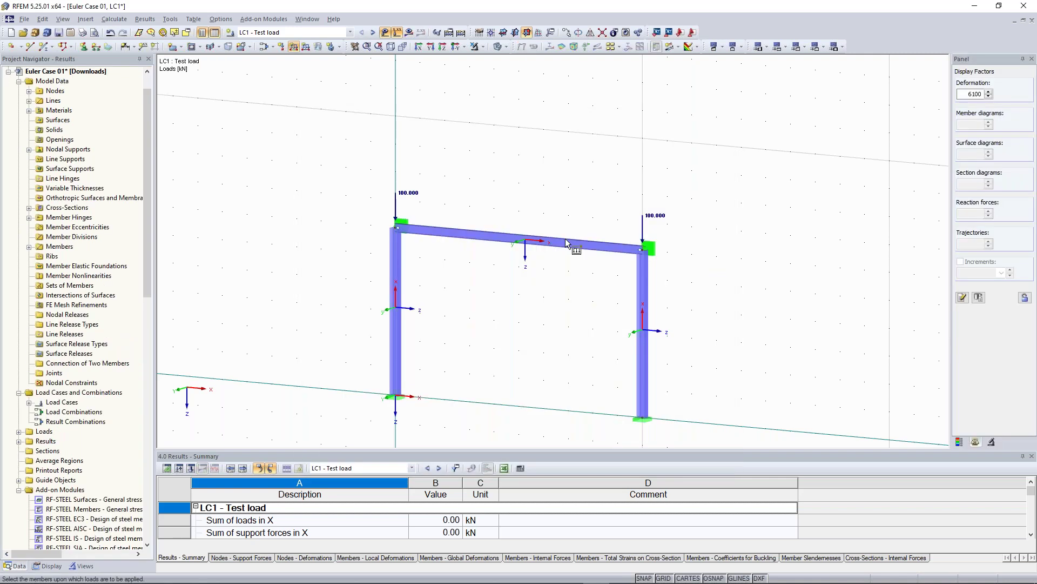
pyautogui.click(566, 243)
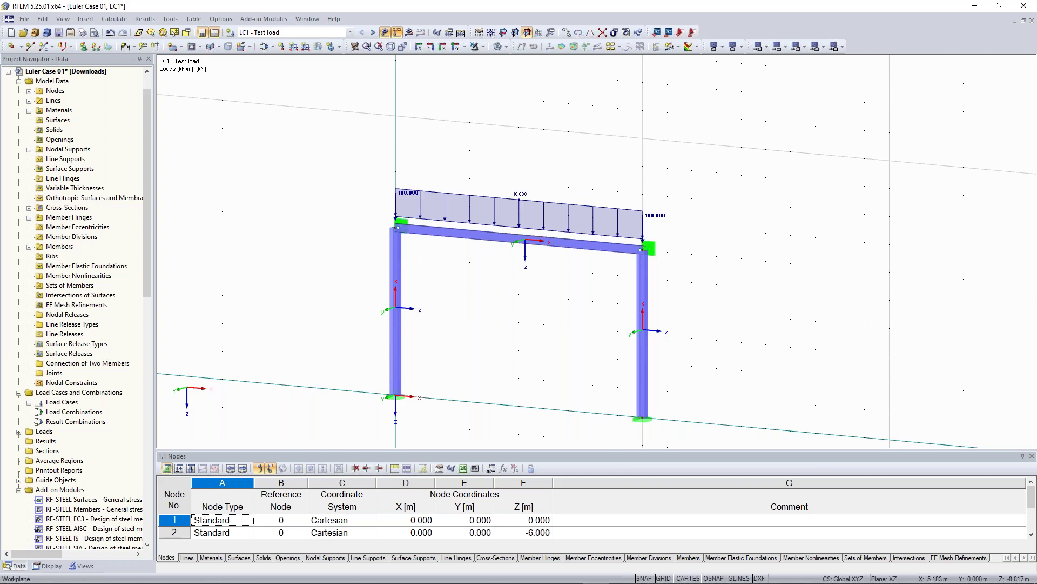
pyautogui.click(461, 33)
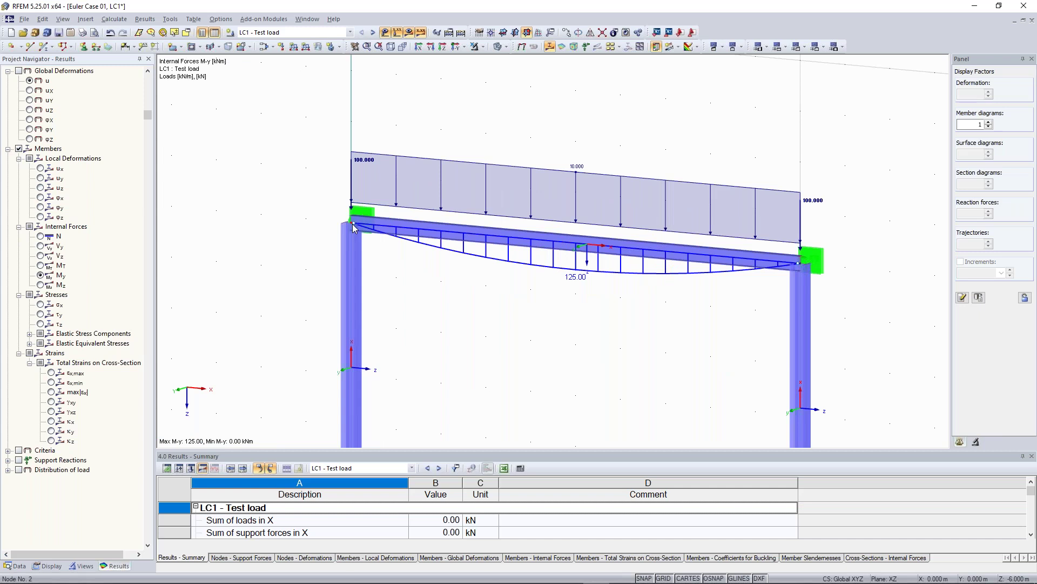
# Remove the member hinges from both ends of the beam and change its member type to Truss.
pyautogui.doubleClick(502, 246)
pyautogui.click(541, 387)
pyautogui.click(540, 396)
pyautogui.click(536, 400)
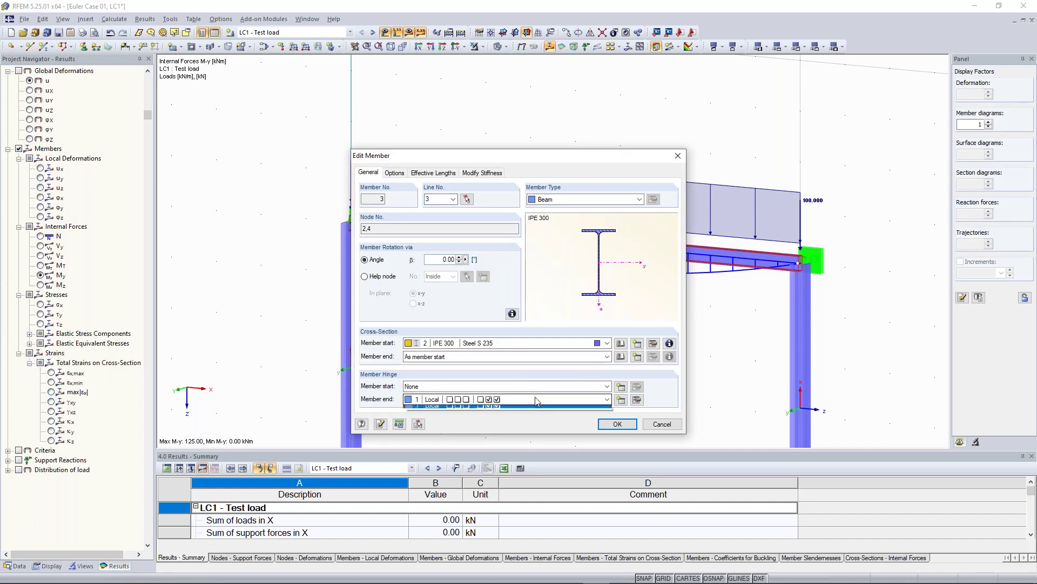
pyautogui.click(533, 410)
pyautogui.click(637, 199)
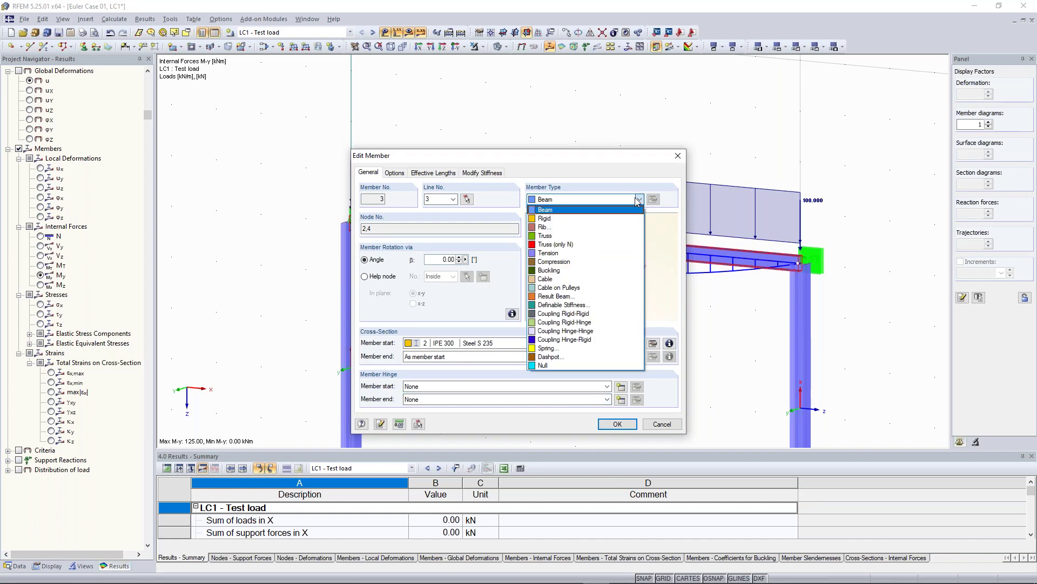
pyautogui.click(587, 236)
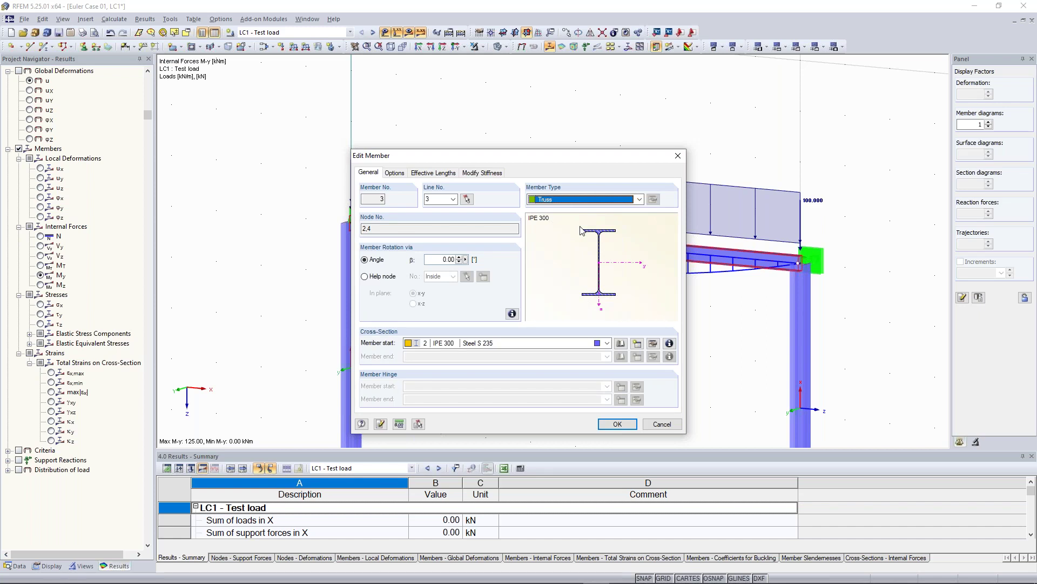
pyautogui.click(630, 426)
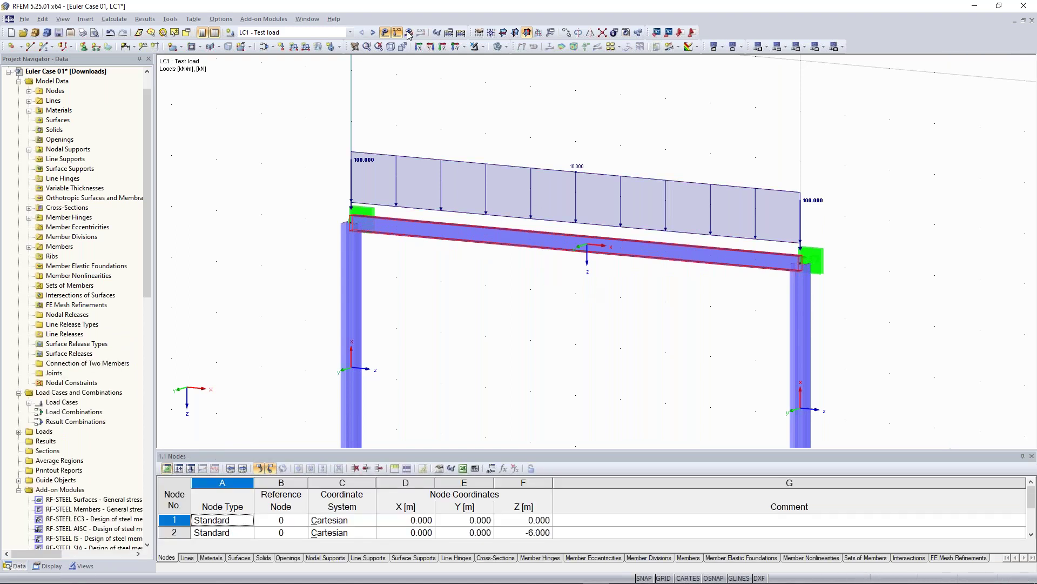
# Recalculate LC1 and examine the My moment diagram along the truss-type beam of the frame.
pyautogui.click(503, 317)
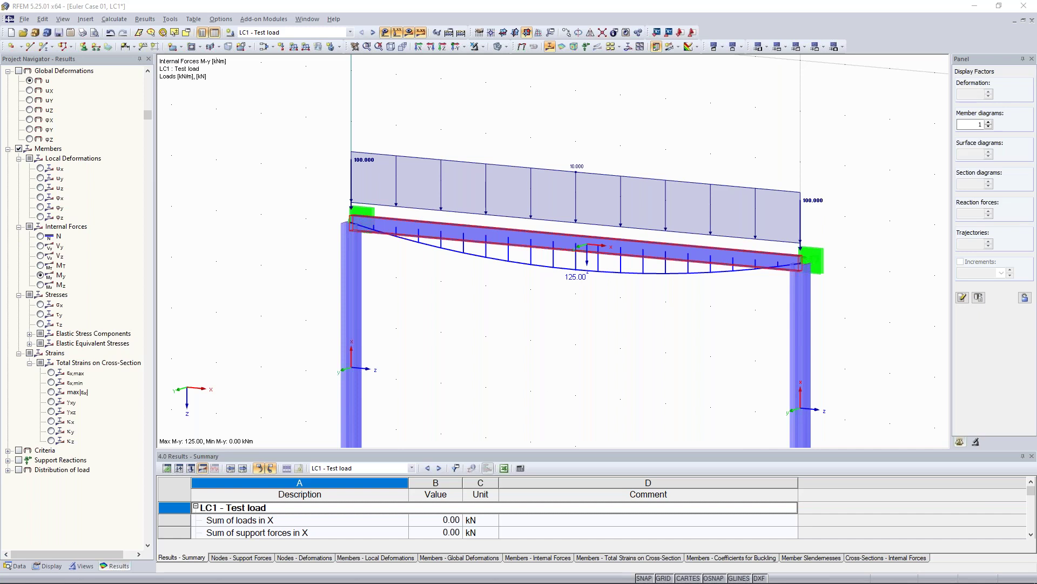
pyautogui.scroll(-3, 681, 341)
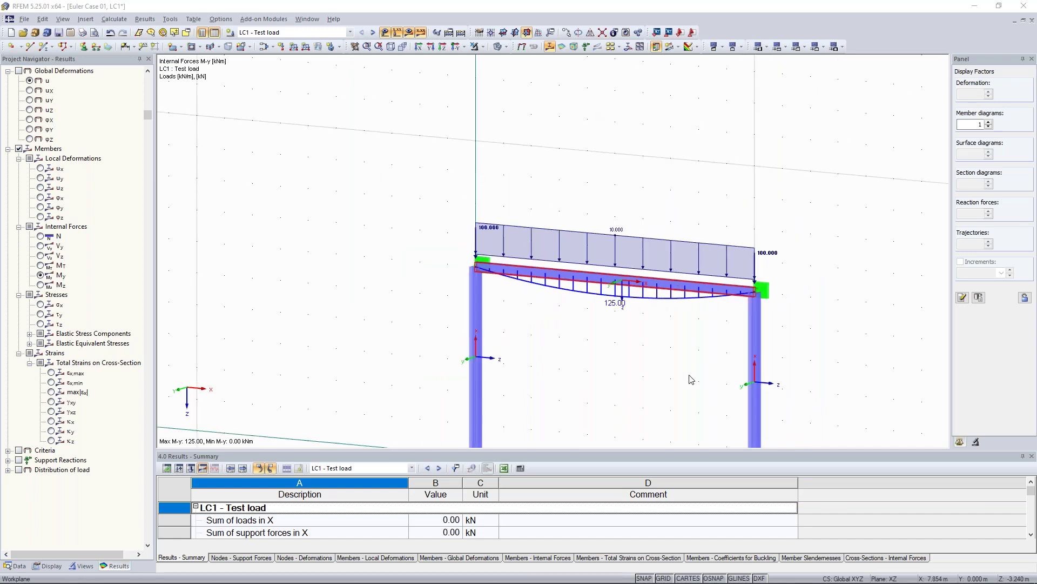
pyautogui.moveTo(692, 379); pyautogui.dragTo(665, 288, button='middle')
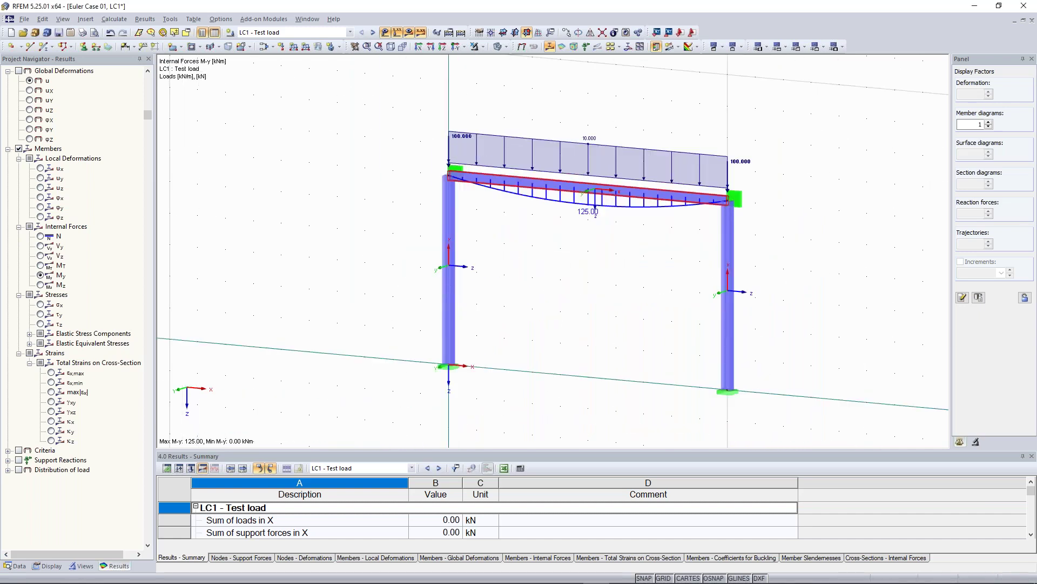
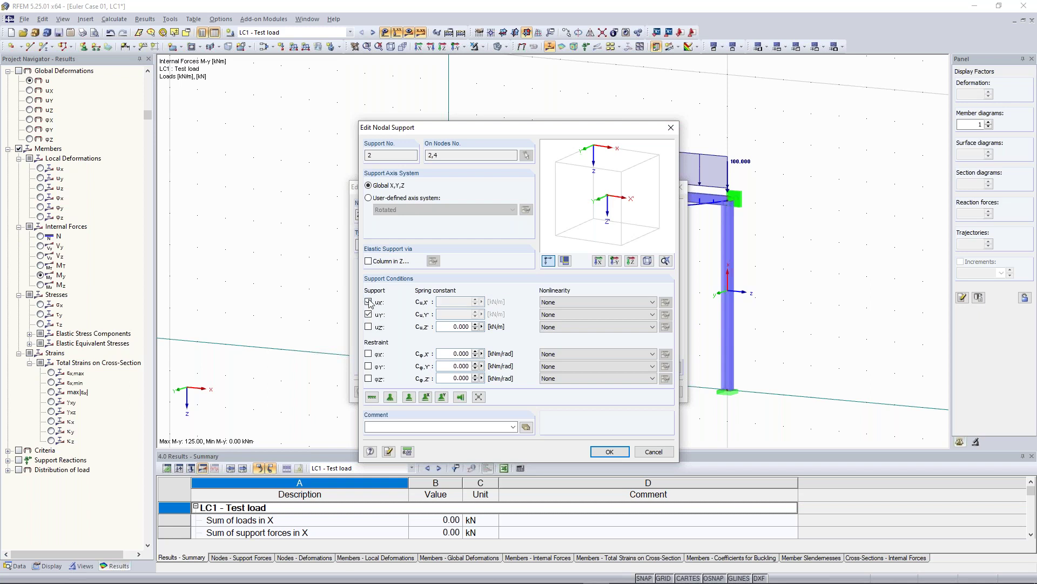
# Fix uX together with uY in the nodal support at nodes 2 and 4, and recheck the support type at node 2.
pyautogui.click(611, 453)
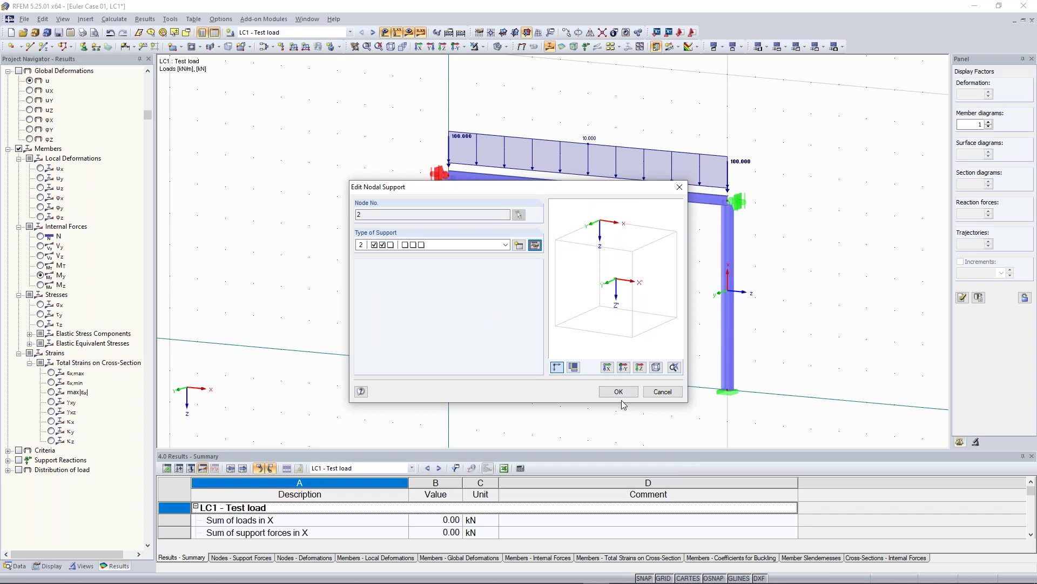
pyautogui.click(619, 392)
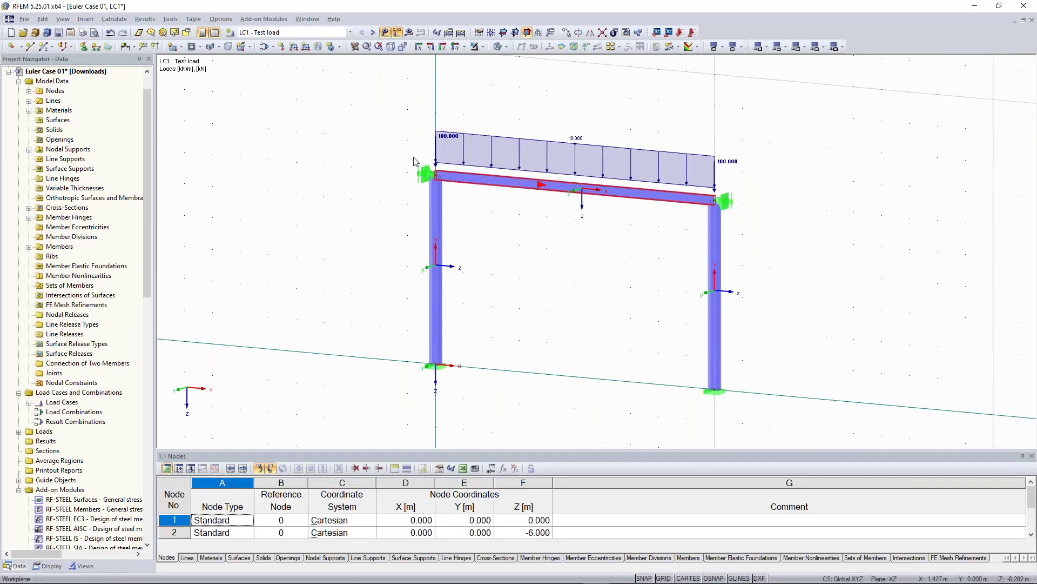
pyautogui.scroll(1, 400, 151)
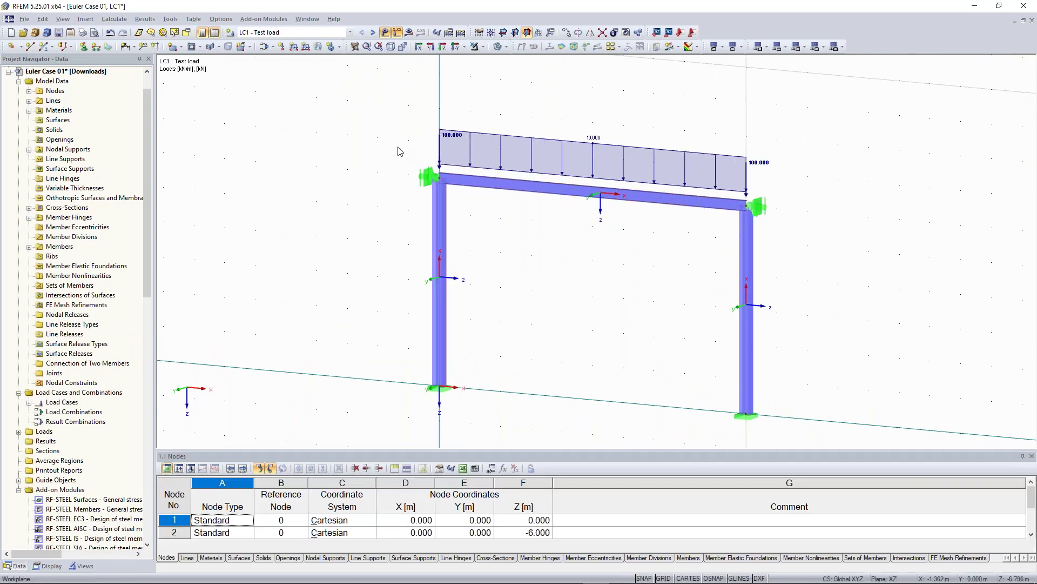
pyautogui.doubleClick(429, 178)
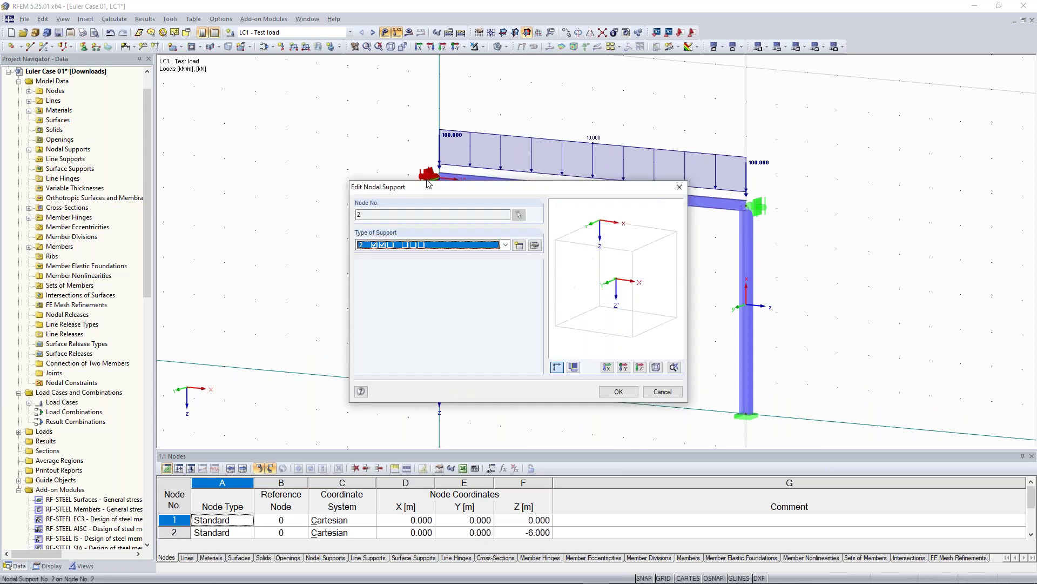
pyautogui.press('Escape')
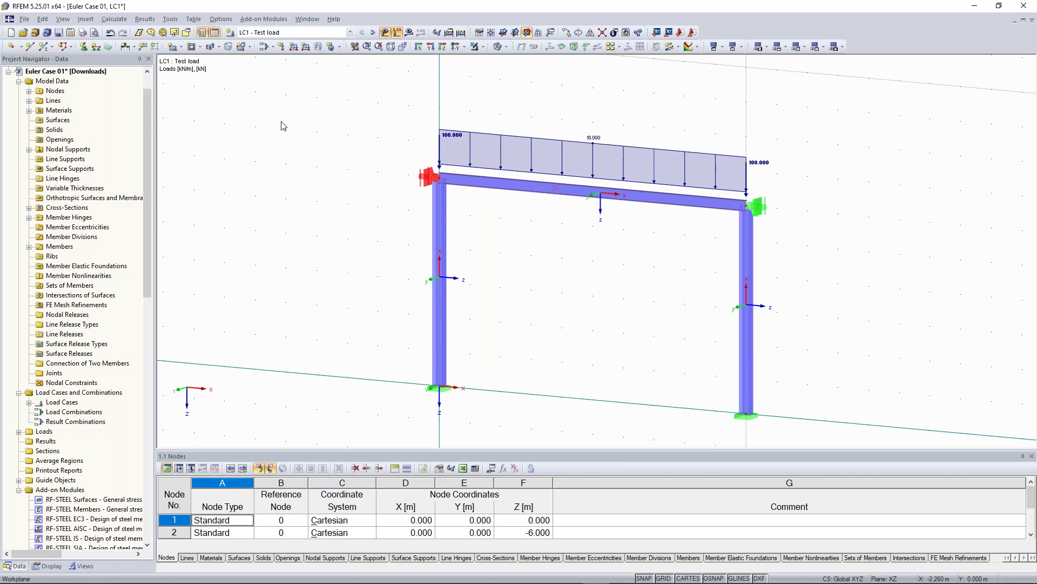
pyautogui.click(281, 122)
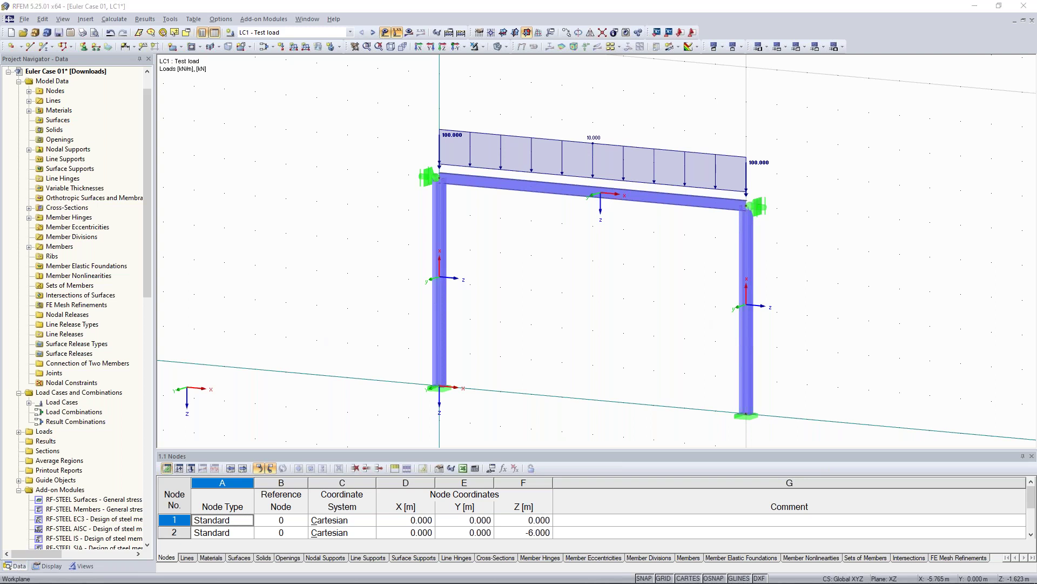
# Switch to the browser and look over the Solutions and Support & Learning offerings on the Dlubal website.
pyautogui.hotkey('alt', 'Tab')
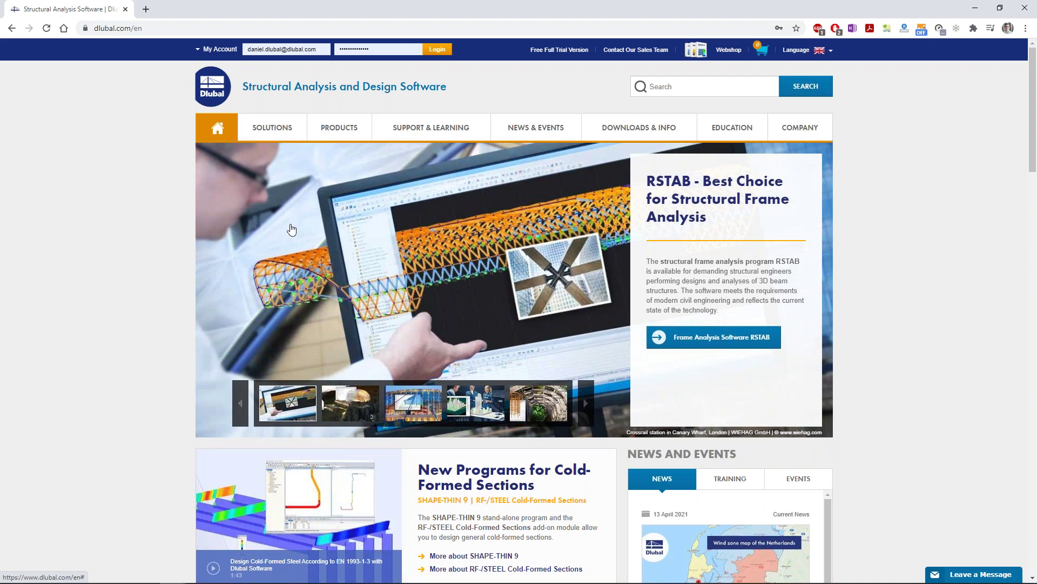
pyautogui.moveTo(273, 143)
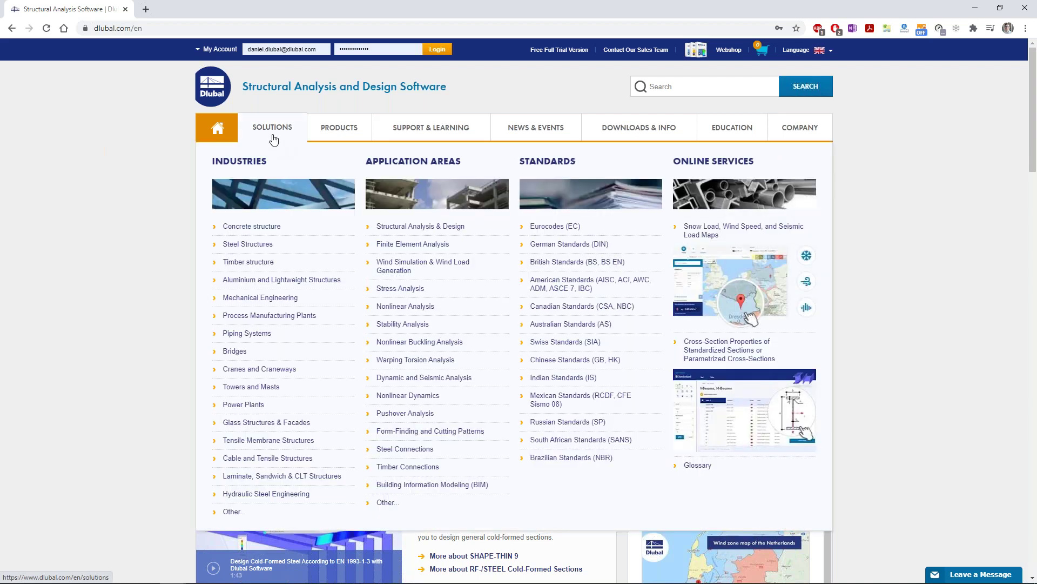
pyautogui.moveTo(419, 139)
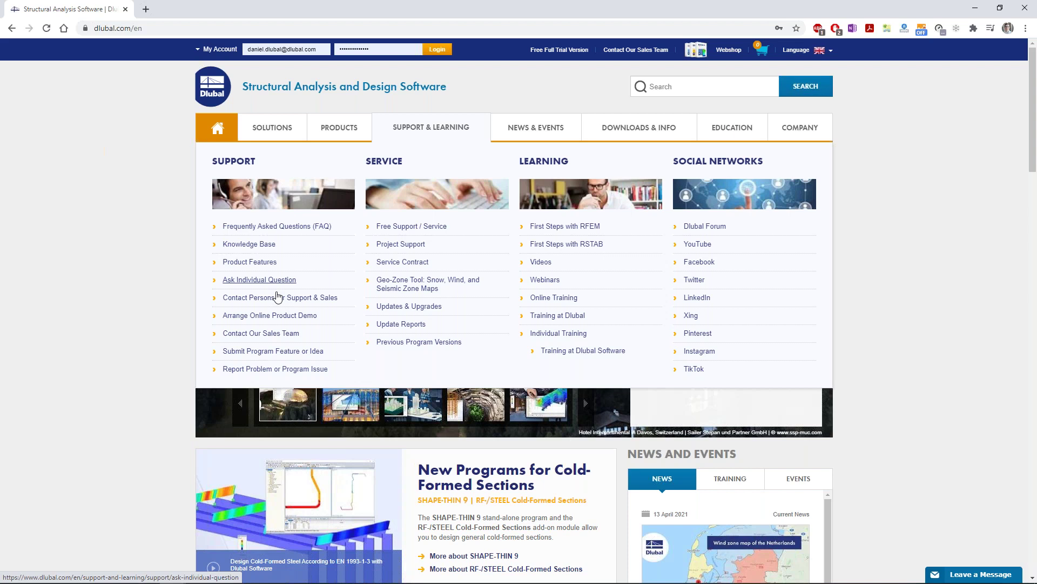
pyautogui.scroll(-2, 203, 313)
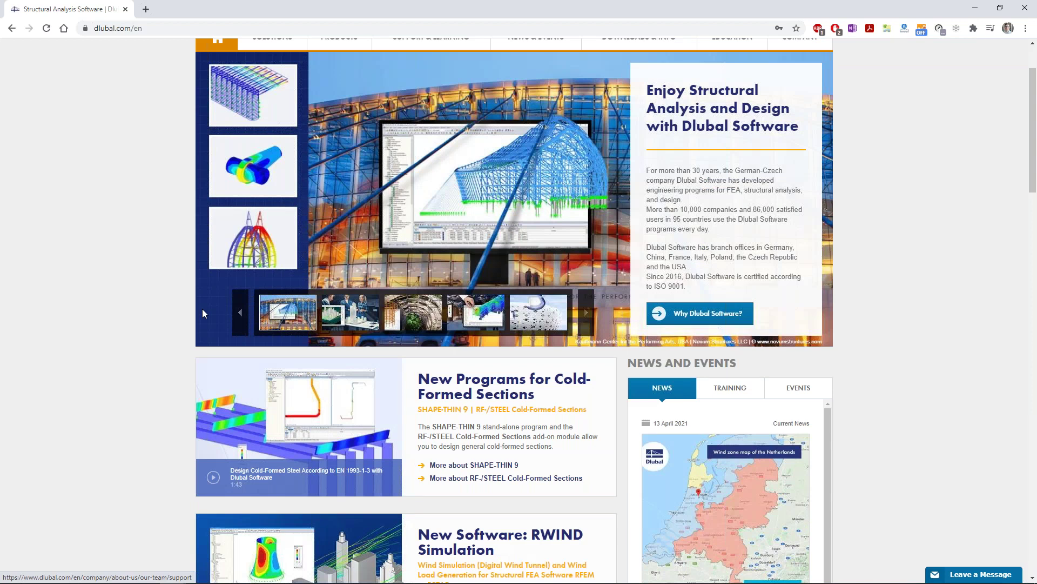
pyautogui.scroll(2, 202, 312)
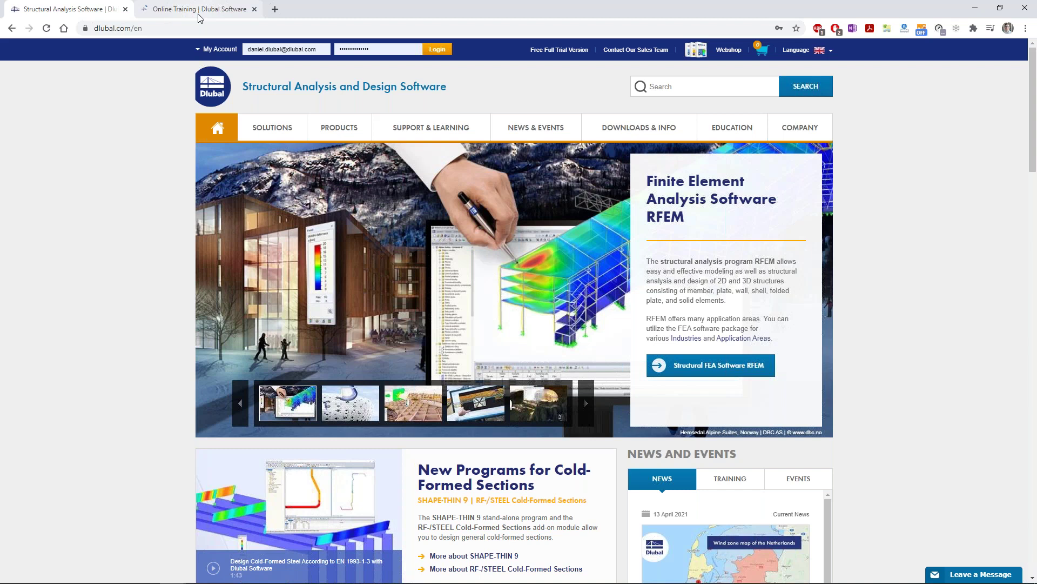
# Look through the course listing on the Dlubal Online Training page.
pyautogui.click(200, 16)
pyautogui.scroll(-8, 509, 442)
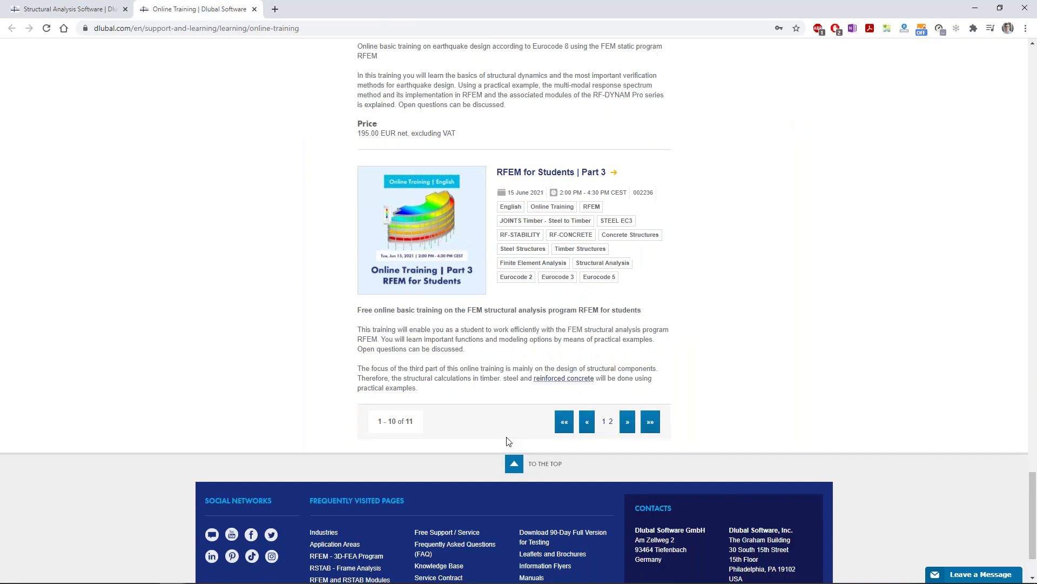
pyautogui.scroll(20, 535, 234)
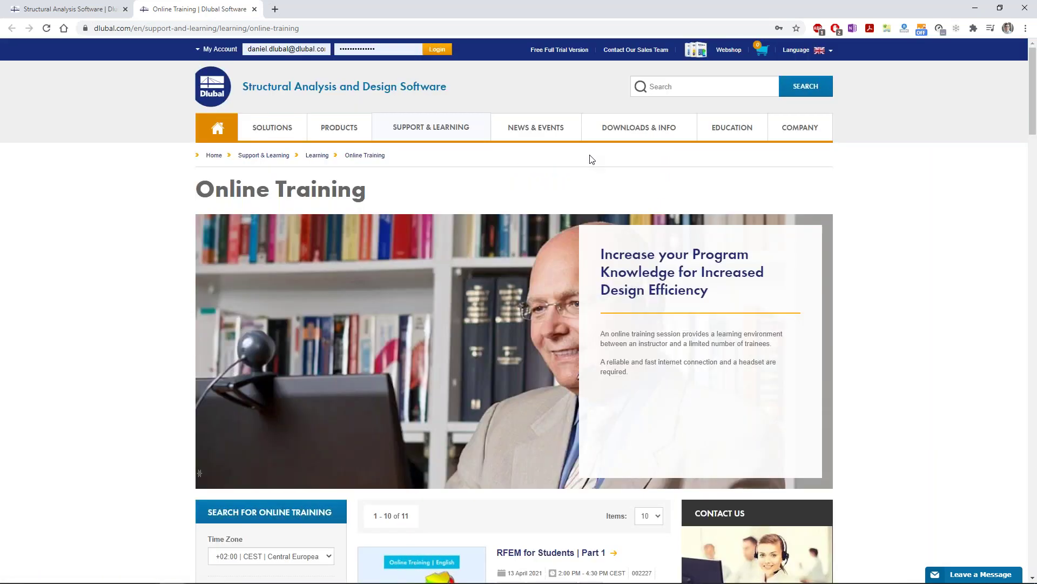
# Open the Structural Analysis Models to Download listing and view the Steel Hall model's page.
pyautogui.moveTo(607, 132)
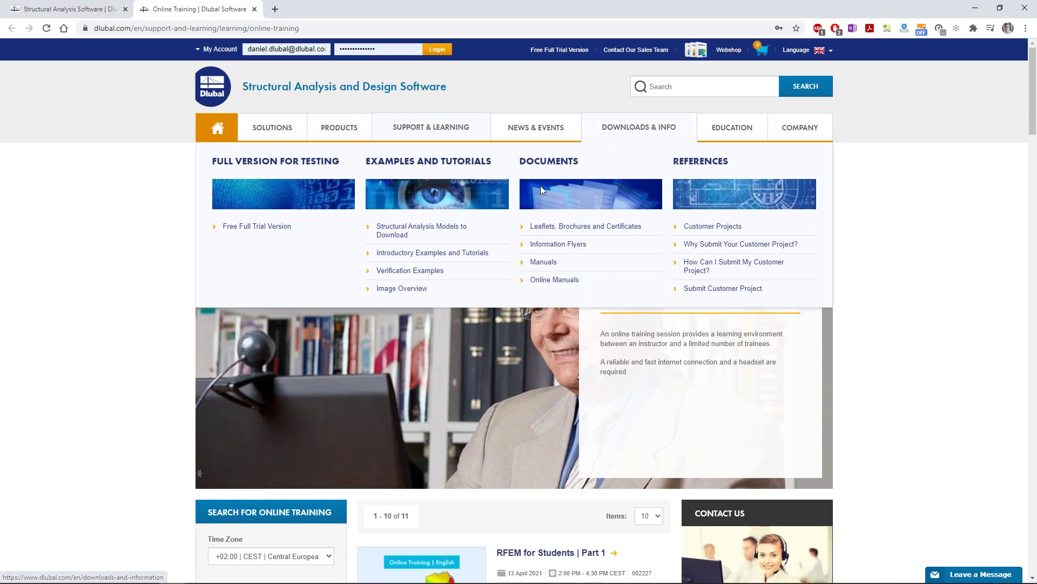
pyautogui.click(411, 231)
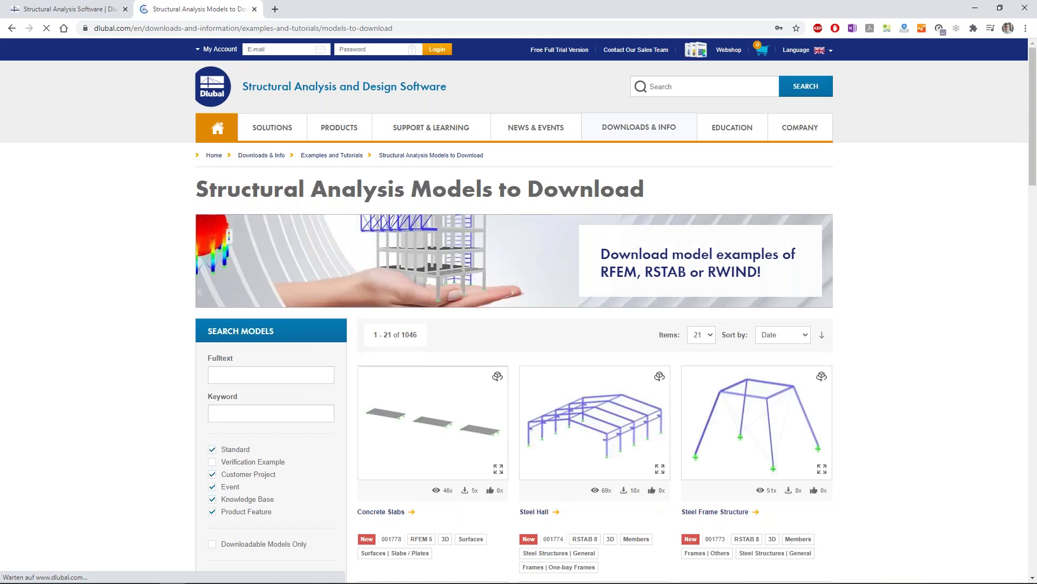
pyautogui.scroll(-2, 397, 312)
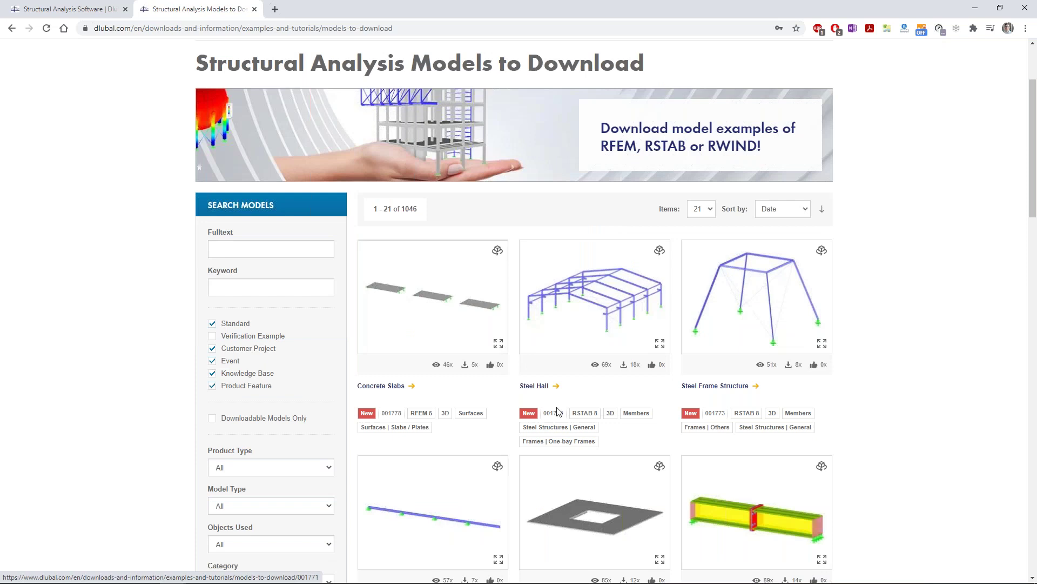
pyautogui.click(534, 385)
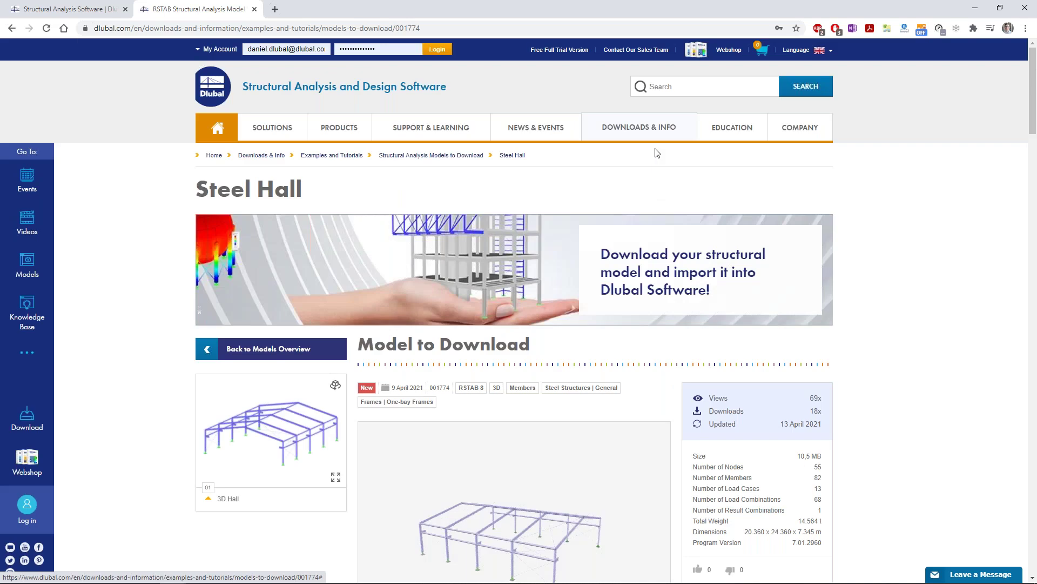
# View the E-Learning Videos page for the Infotainment | Good to Know playlist.
pyautogui.moveTo(657, 153)
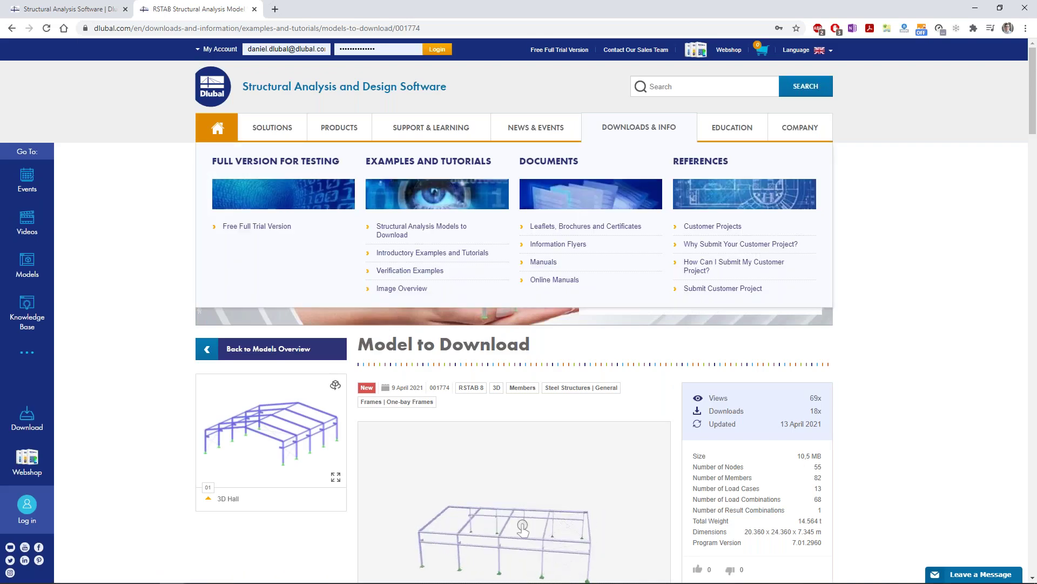
pyautogui.moveTo(732, 127)
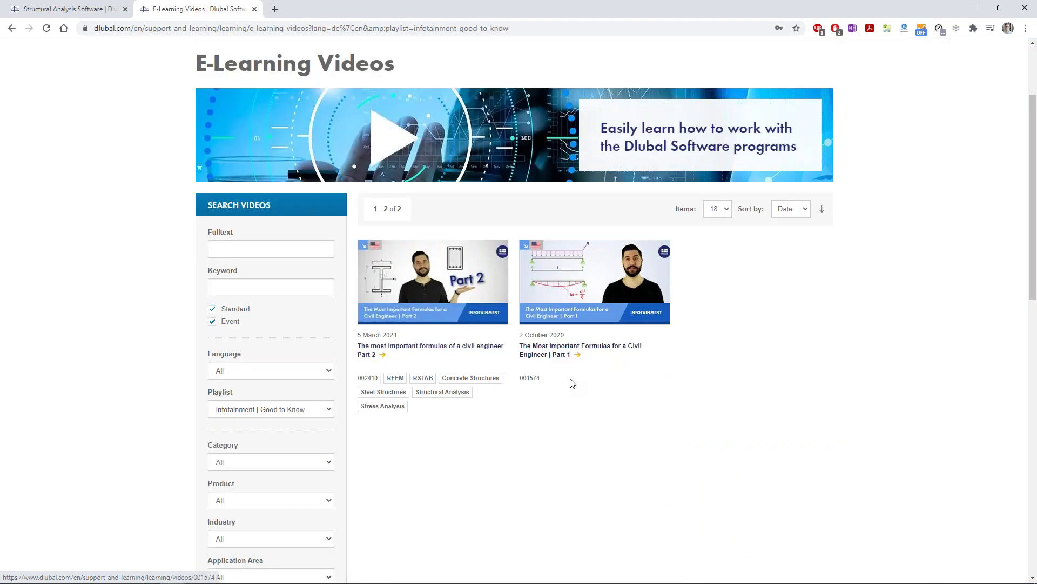
pyautogui.click(281, 28)
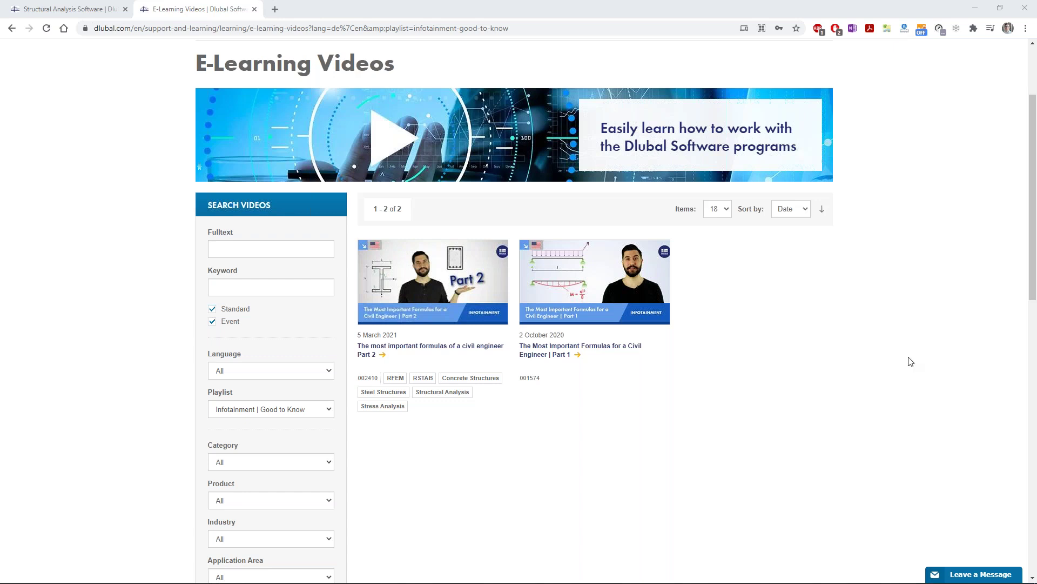
# Switch back to RFEM and calculate RF-STABILITY CA1 to display eigenvector no. 1 of the laterally fixed frame.
pyautogui.moveTo(498, 567)
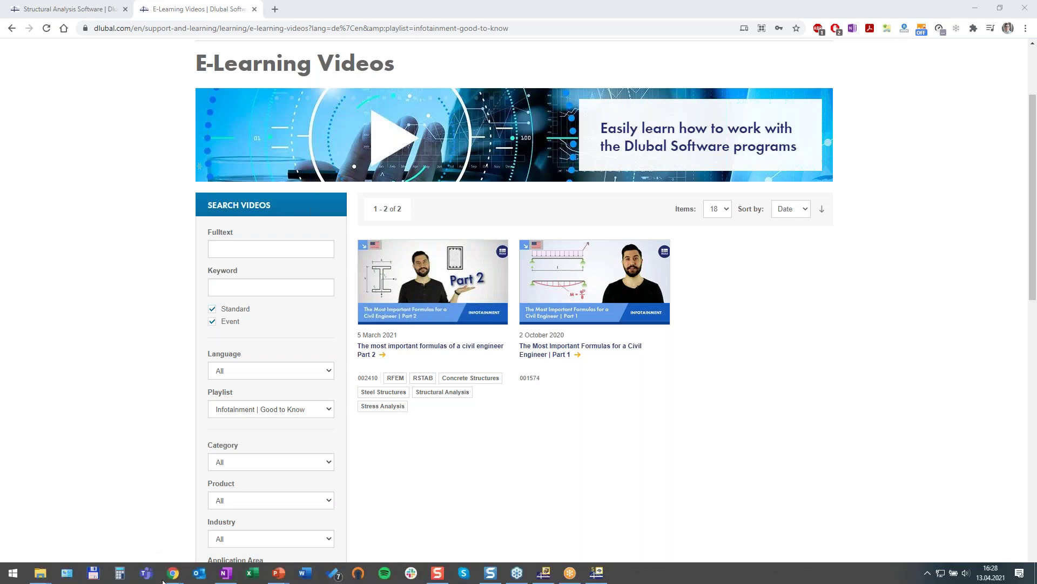
pyautogui.click(597, 572)
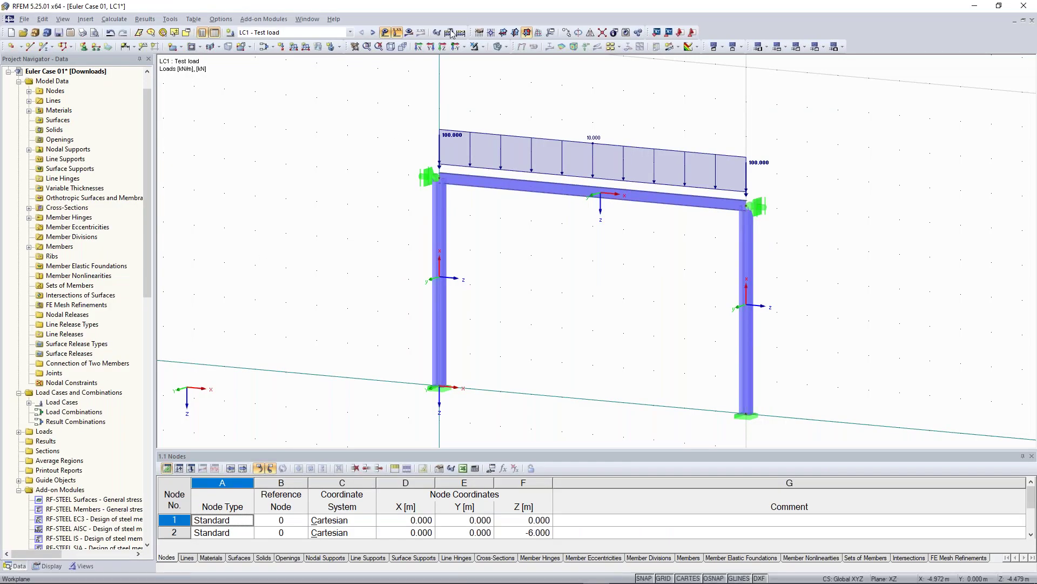
pyautogui.click(373, 32)
pyautogui.click(460, 34)
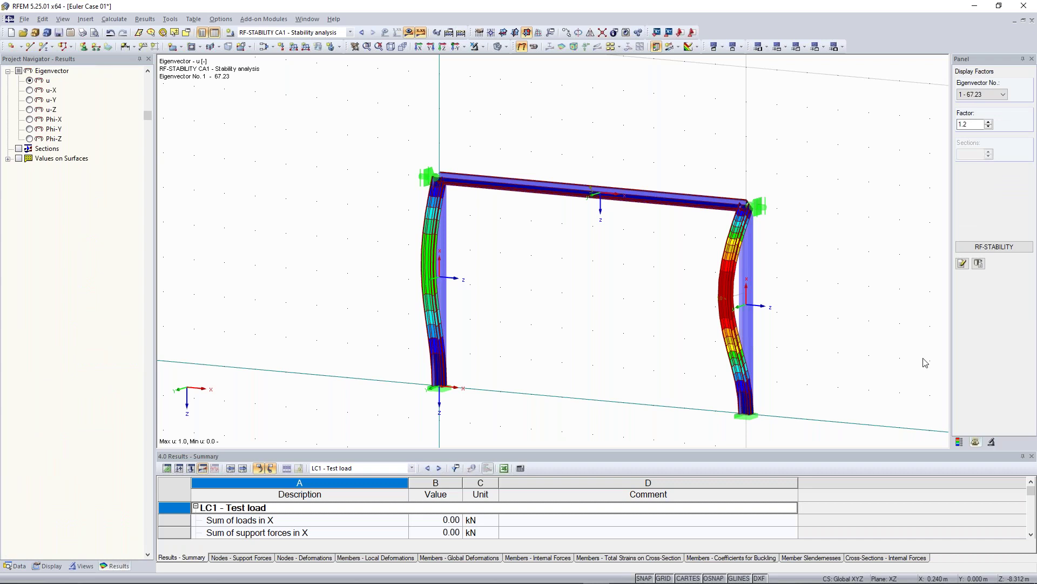
# View eigenvectors no. 2 and 3 of the laterally fixed frame from different angles.
pyautogui.scroll(-1, 775, 141)
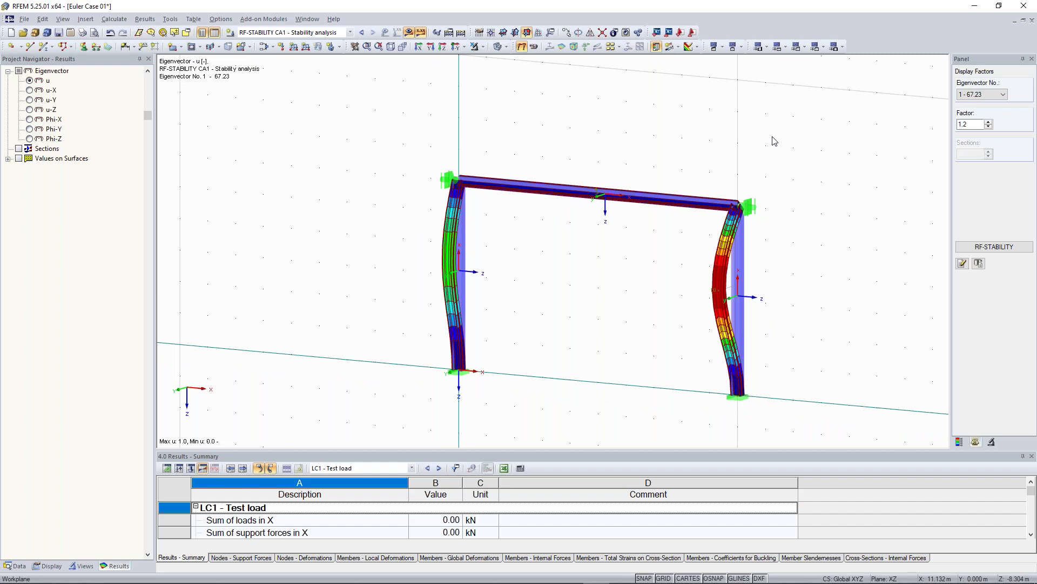
pyautogui.keyDown('ctrl'); pyautogui.moveTo(827, 227); pyautogui.dragTo(1009, 151, button='middle'); pyautogui.keyUp('ctrl')
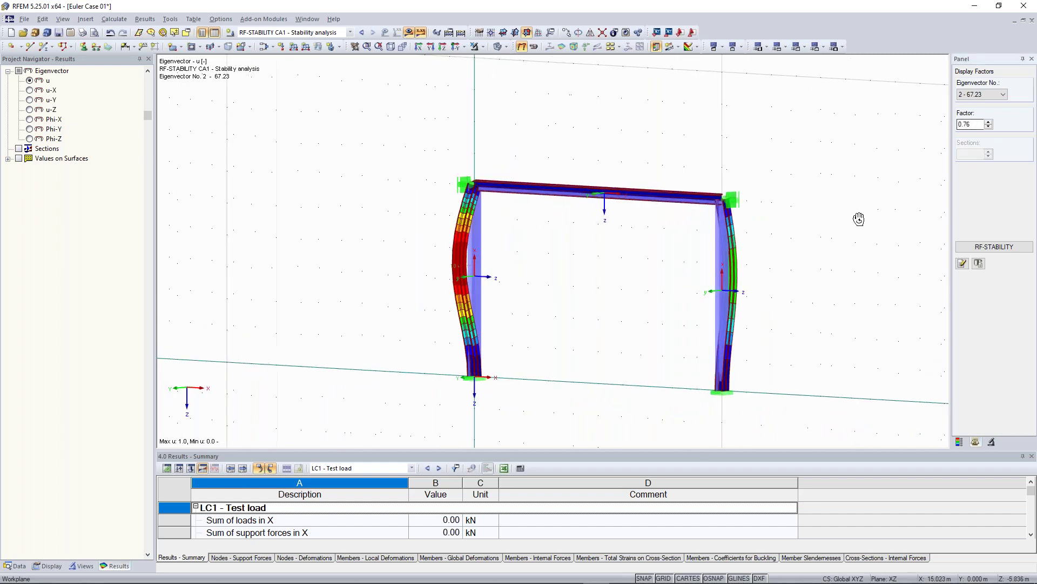
pyautogui.click(975, 97)
pyautogui.click(972, 115)
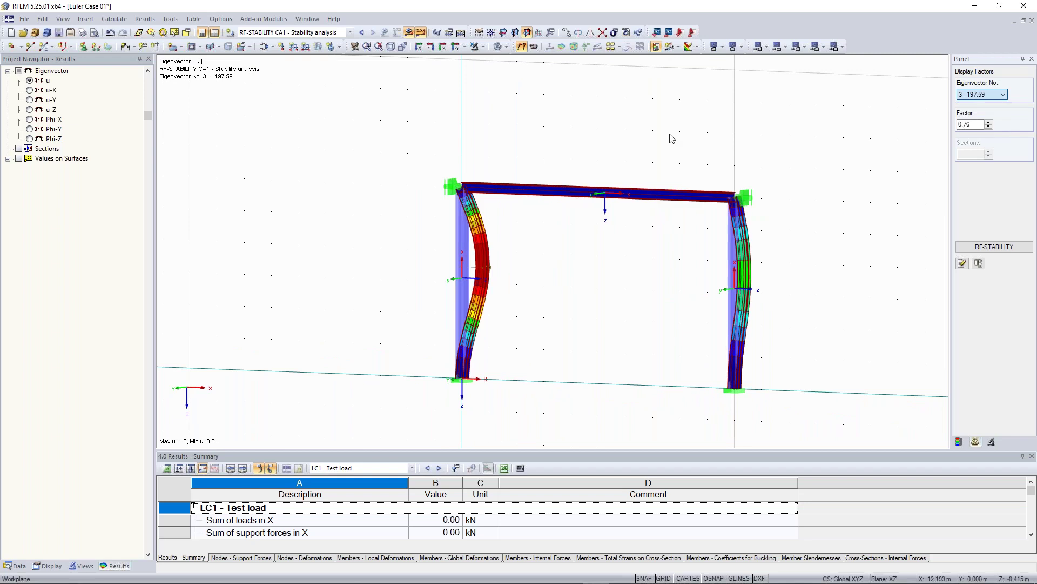
pyautogui.keyDown('ctrl'); pyautogui.moveTo(707, 162); pyautogui.dragTo(497, 138, button='middle'); pyautogui.keyUp('ctrl')
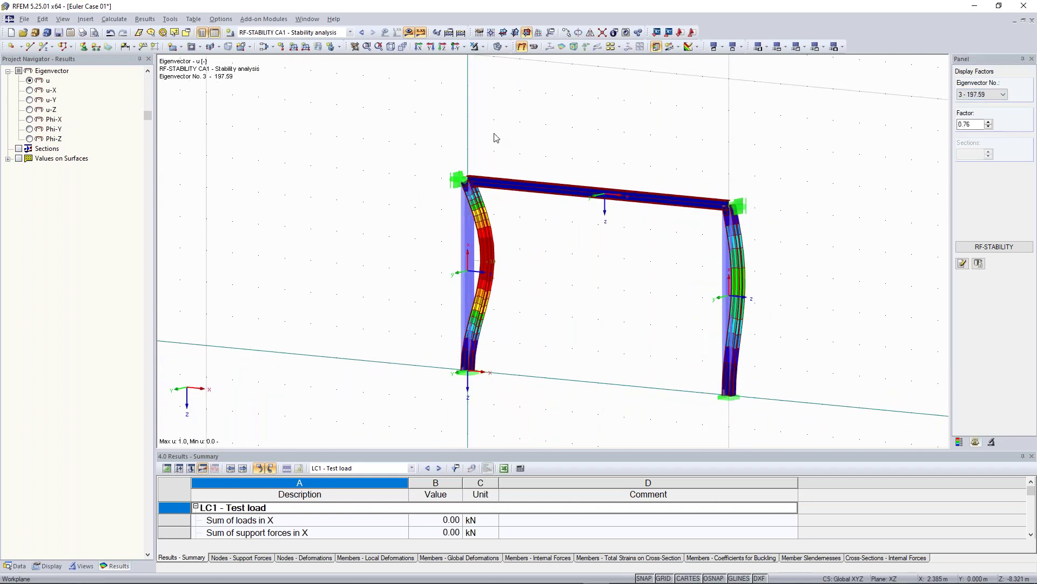
pyautogui.scroll(-1, 337, 109)
# In the Continuous Plate 01 model, release the φX restraint of the beam's end support at node 13 and calculate LC1.
pyautogui.click(307, 19)
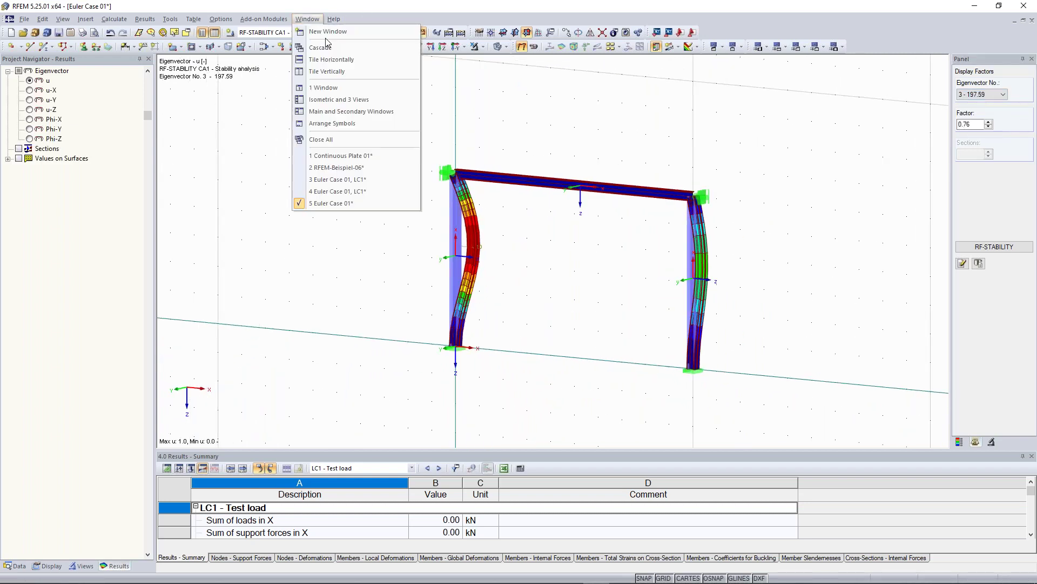
pyautogui.click(372, 156)
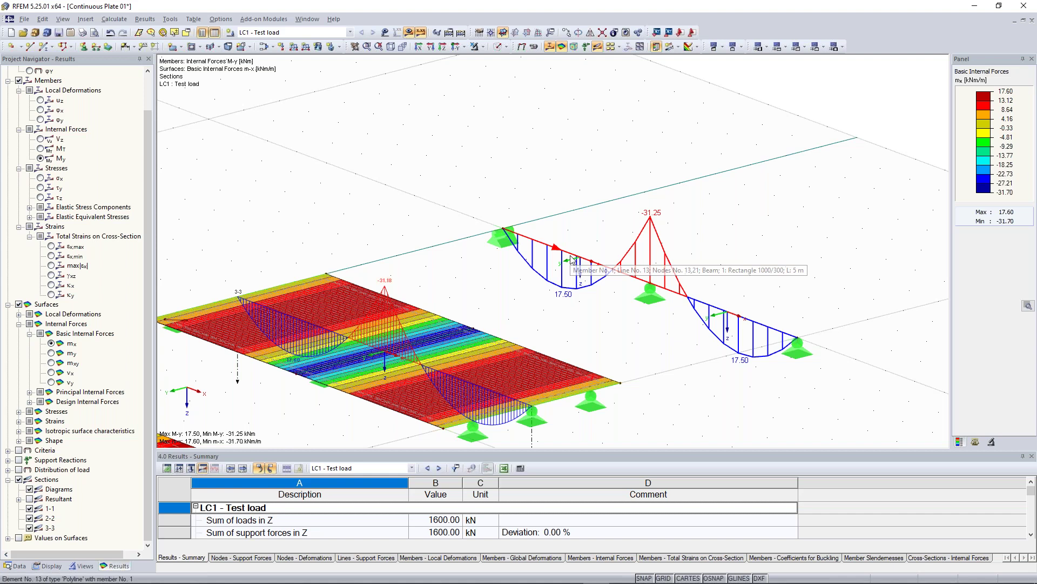
pyautogui.doubleClick(496, 238)
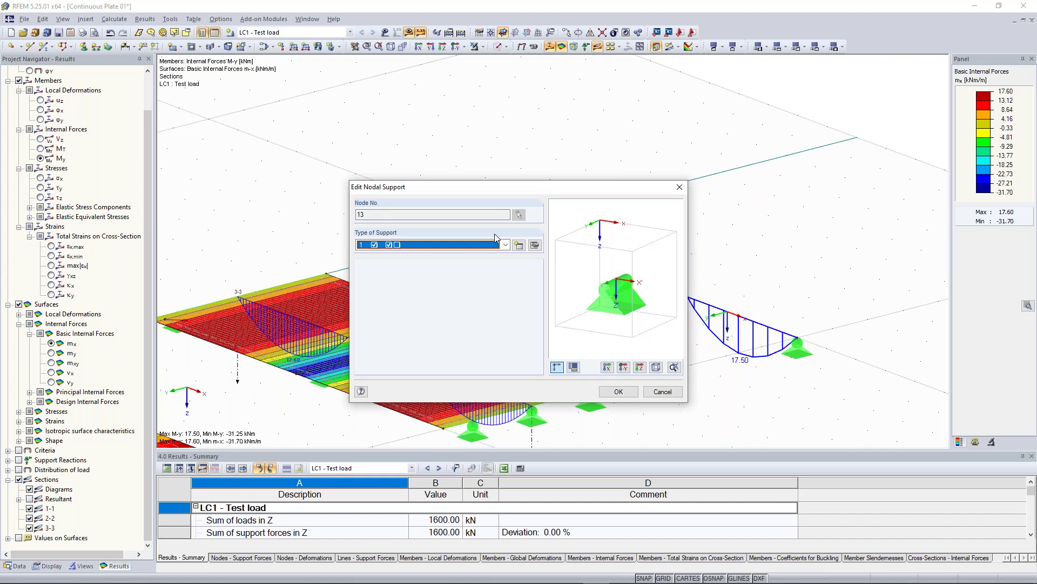
pyautogui.click(534, 246)
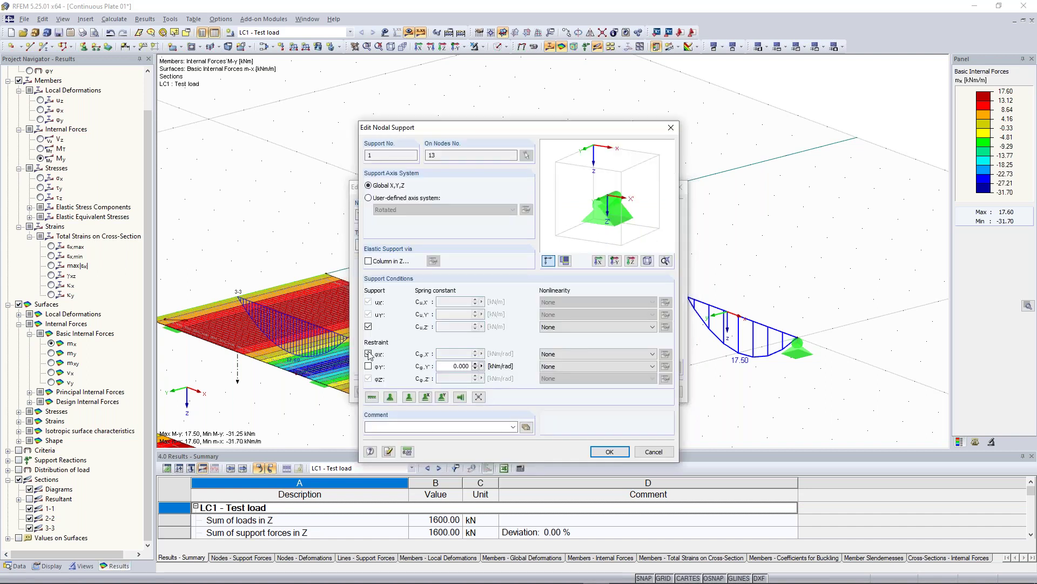
pyautogui.click(602, 453)
pyautogui.click(502, 321)
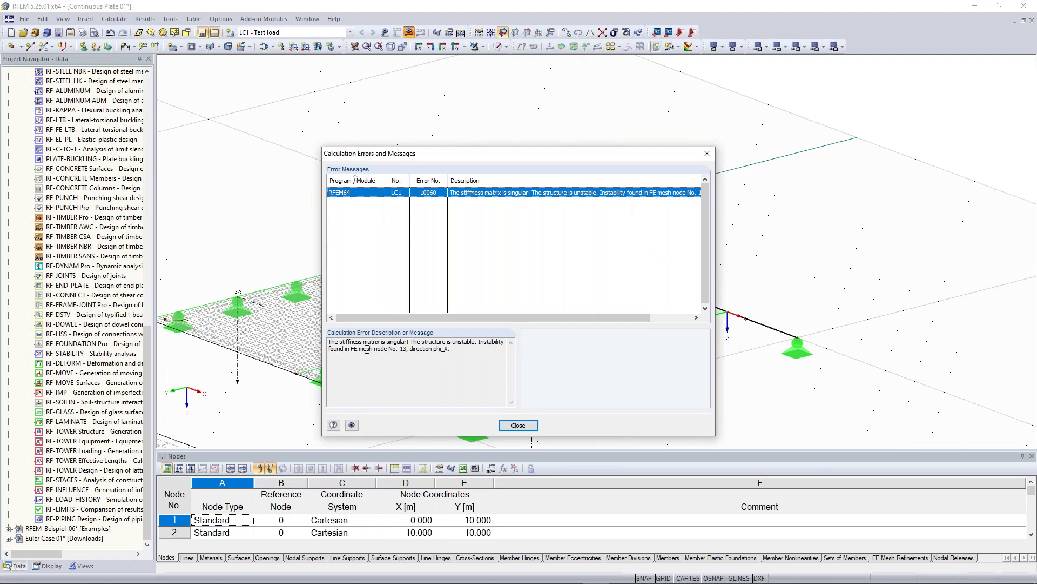
pyautogui.click(518, 425)
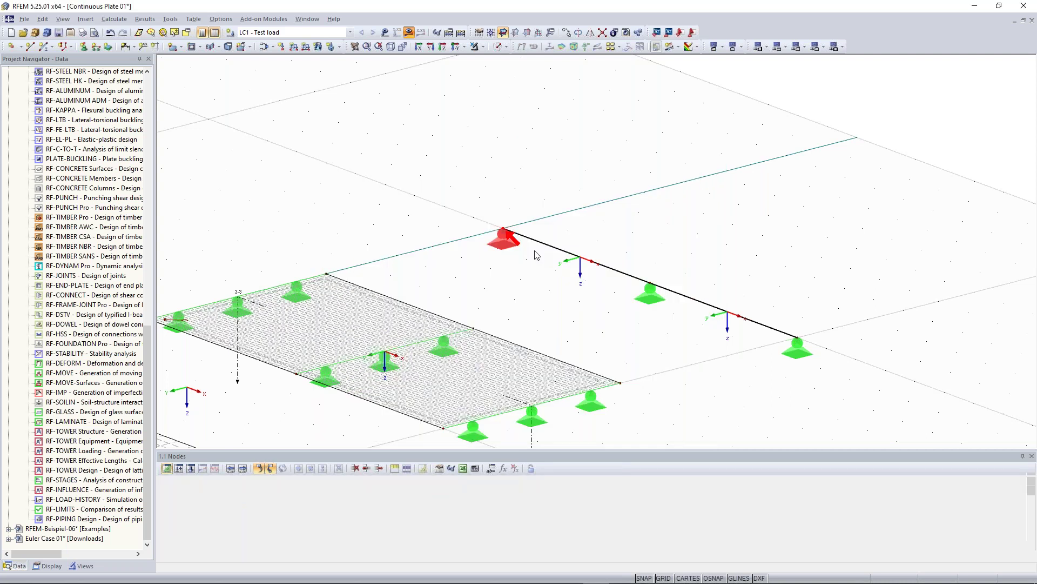
# Restore the φX restraint of the support at node 13 and recalculate LC1.
pyautogui.doubleClick(500, 251)
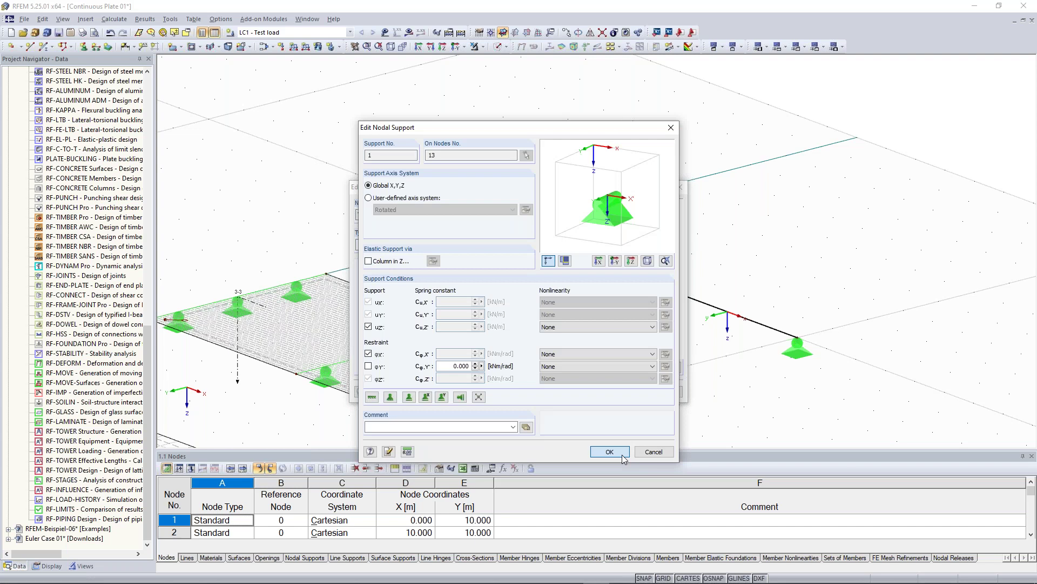
pyautogui.click(622, 454)
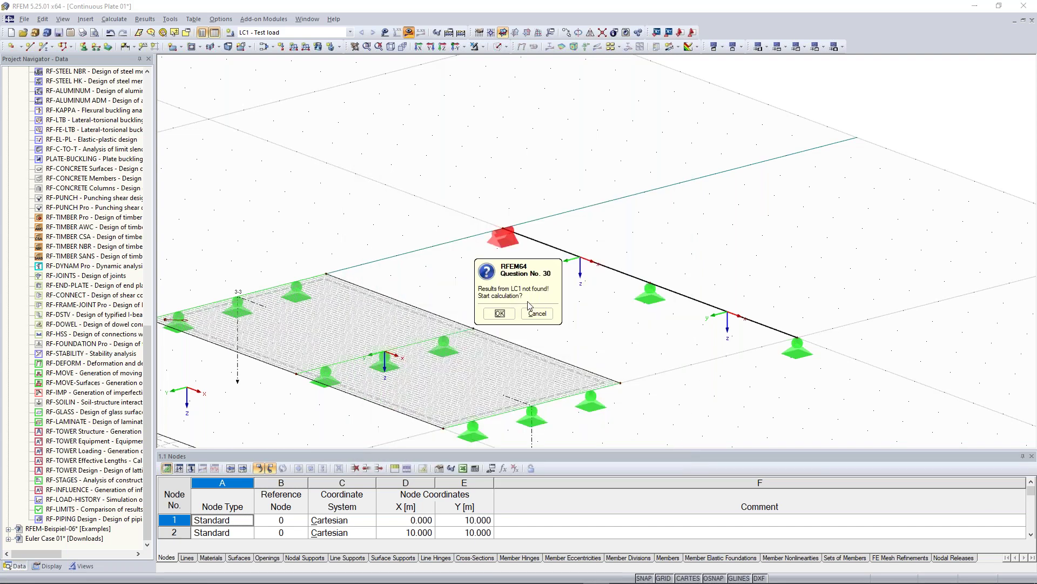
pyautogui.click(499, 316)
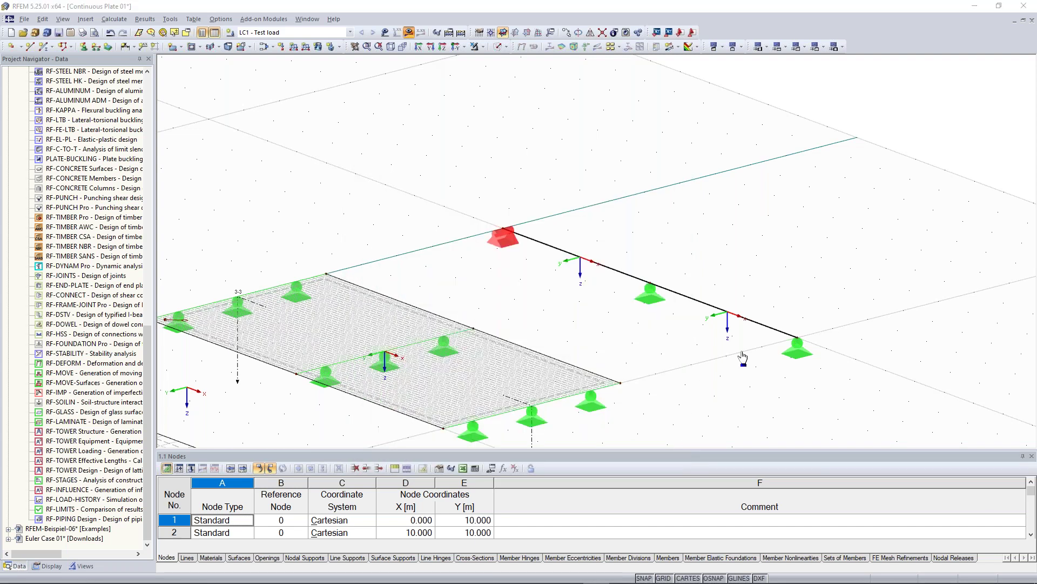